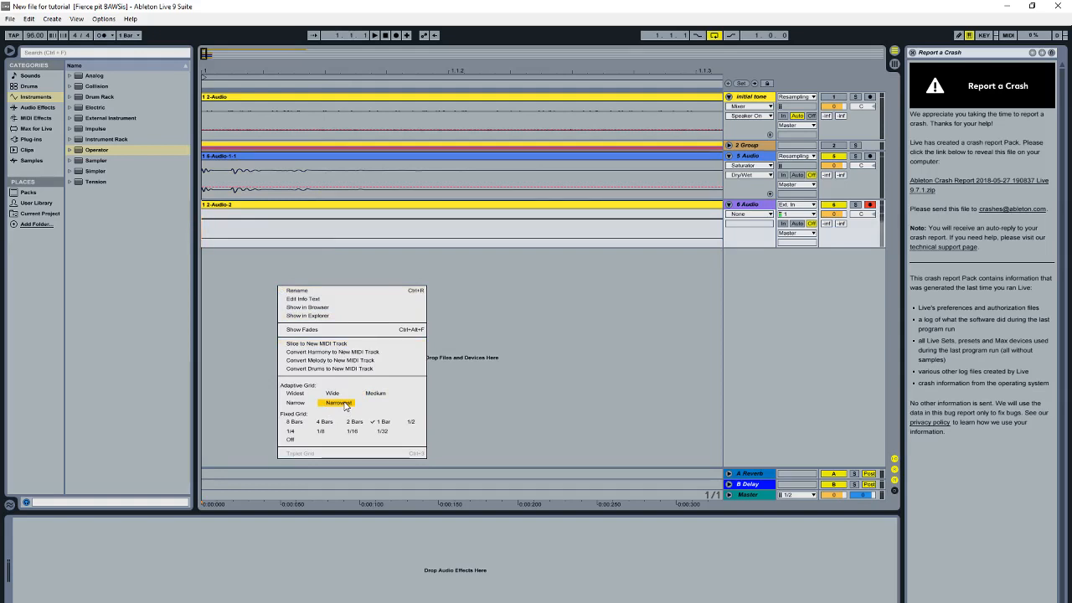
# Step: Dismiss the grid options and select the one-bar 2-Audio-2 clip on the 6 Audio track
pyautogui.click(592, 297)
pyautogui.moveTo(257, 69); pyautogui.dragTo(209, 28)
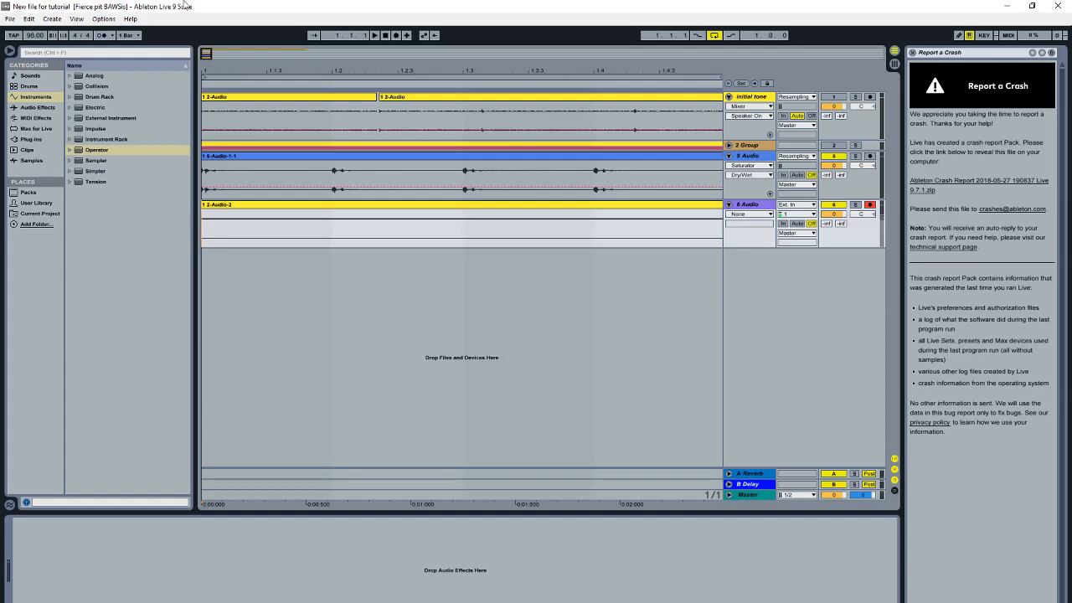
pyautogui.moveTo(429, 74); pyautogui.dragTo(300, 54)
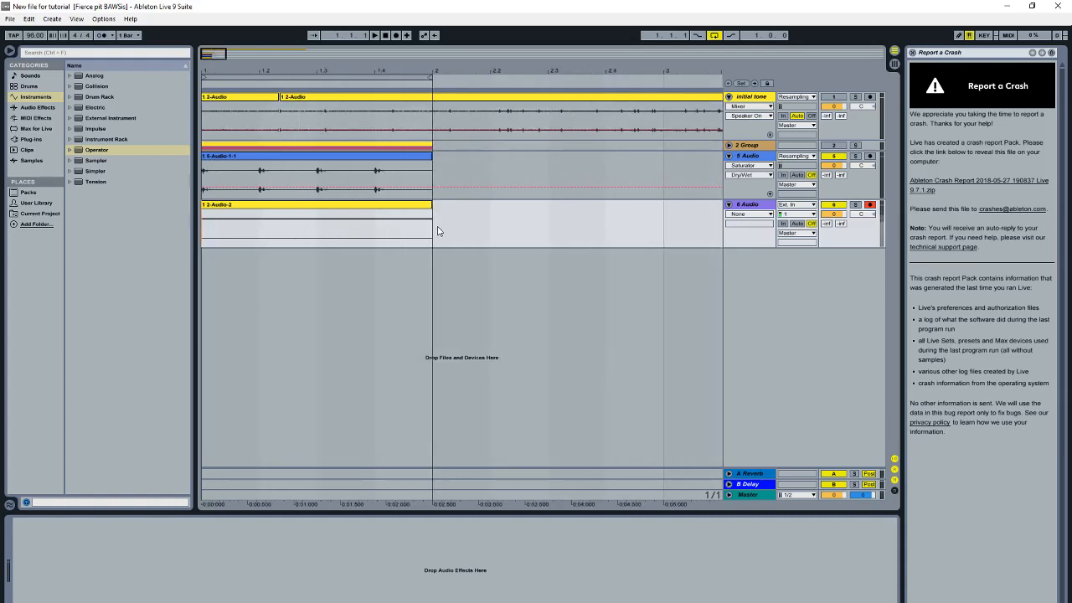
pyautogui.moveTo(437, 231); pyautogui.dragTo(132, 253)
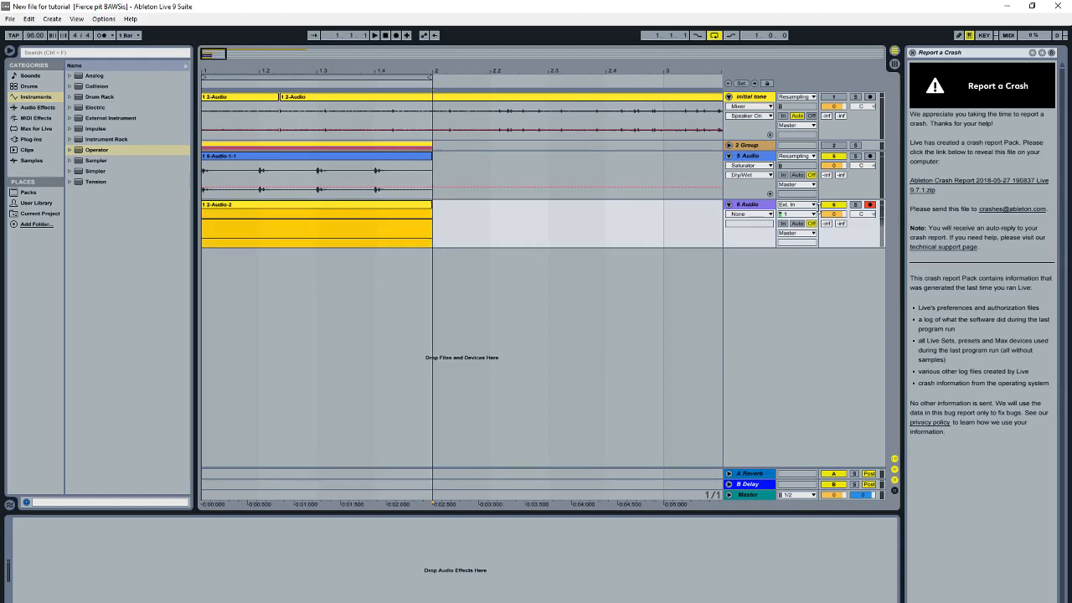
# Step: Audition the 6 Audio track in solo, release the solo, and inspect the effect chain on the 5 Audio track
pyautogui.click(855, 205)
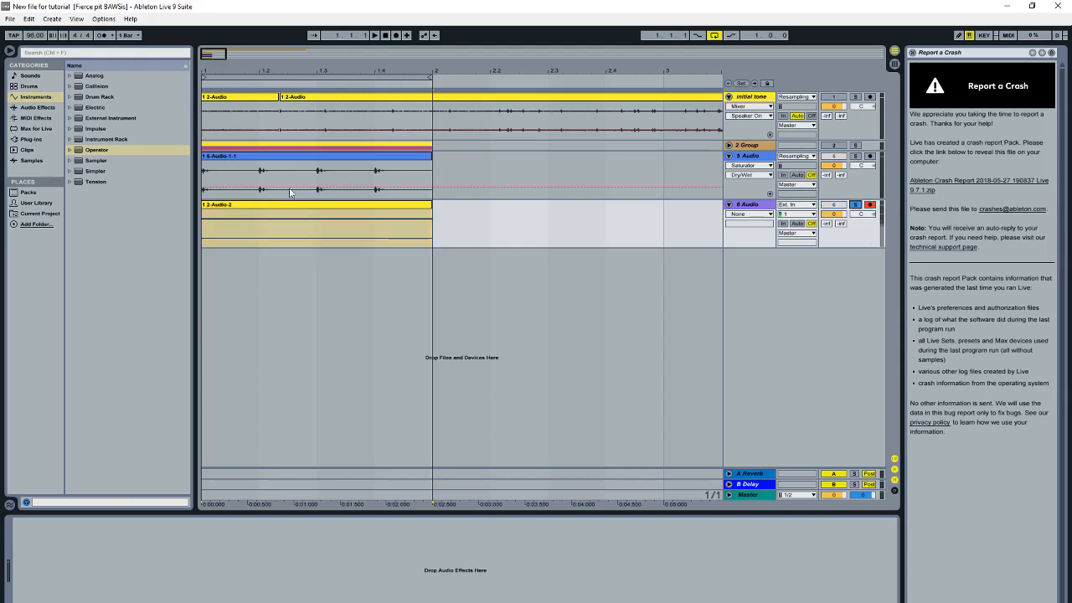
pyautogui.click(270, 209)
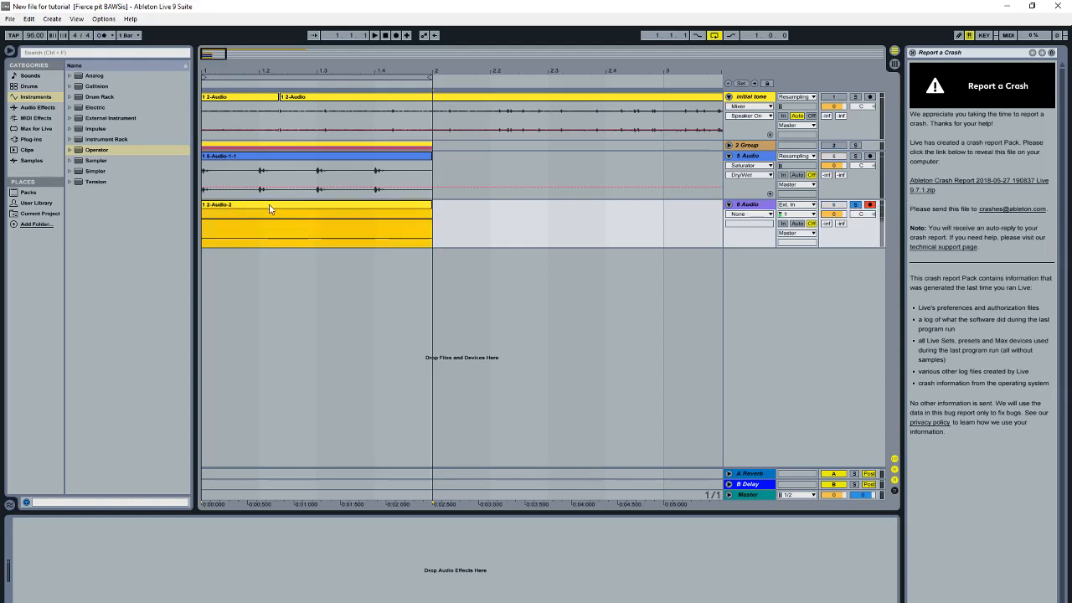
pyautogui.click(855, 205)
pyautogui.click(767, 205)
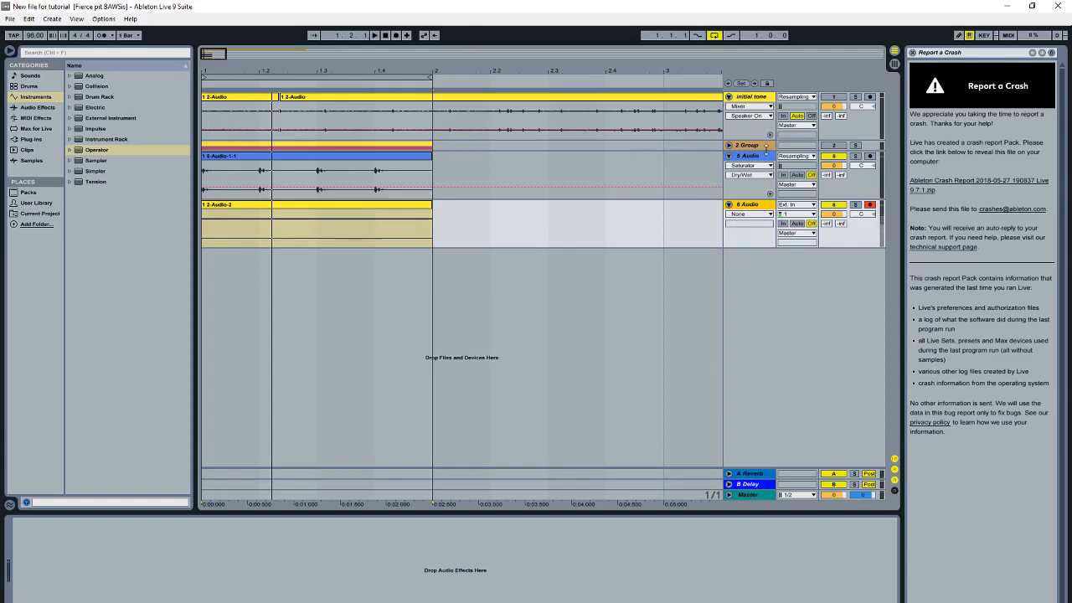
pyautogui.click(755, 158)
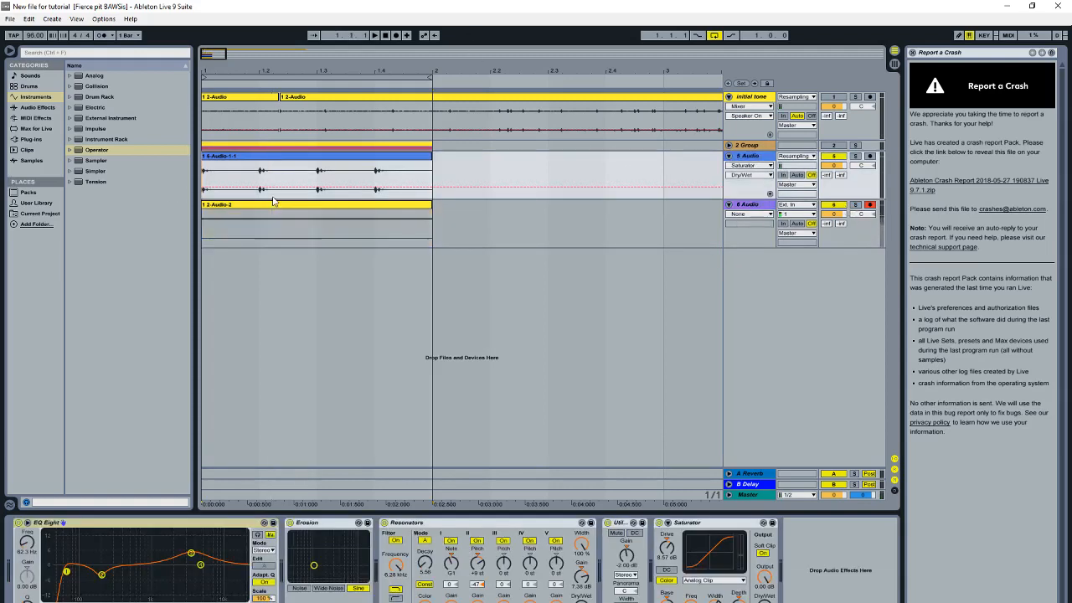
pyautogui.click(277, 209)
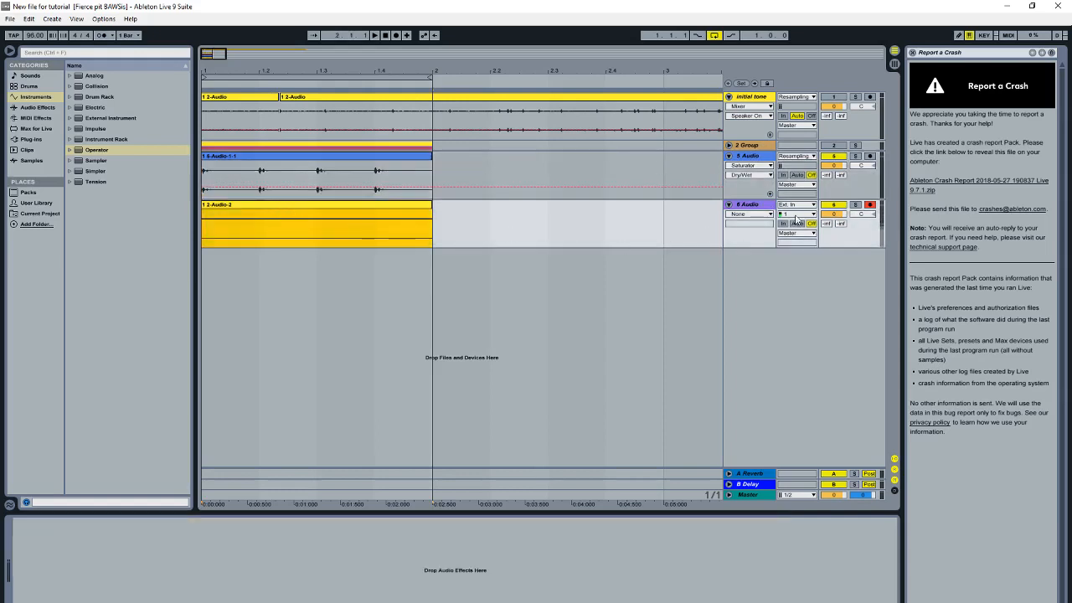
# Step: Disarm recording on the 6 Audio track and add a Utility audio effect to it
pyautogui.click(870, 206)
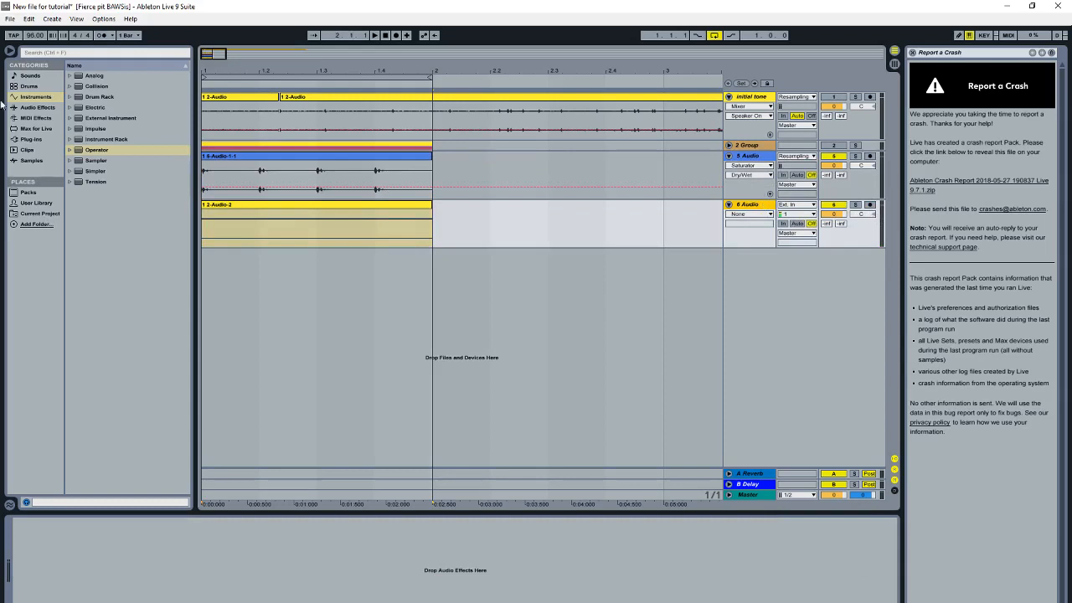
pyautogui.click(39, 107)
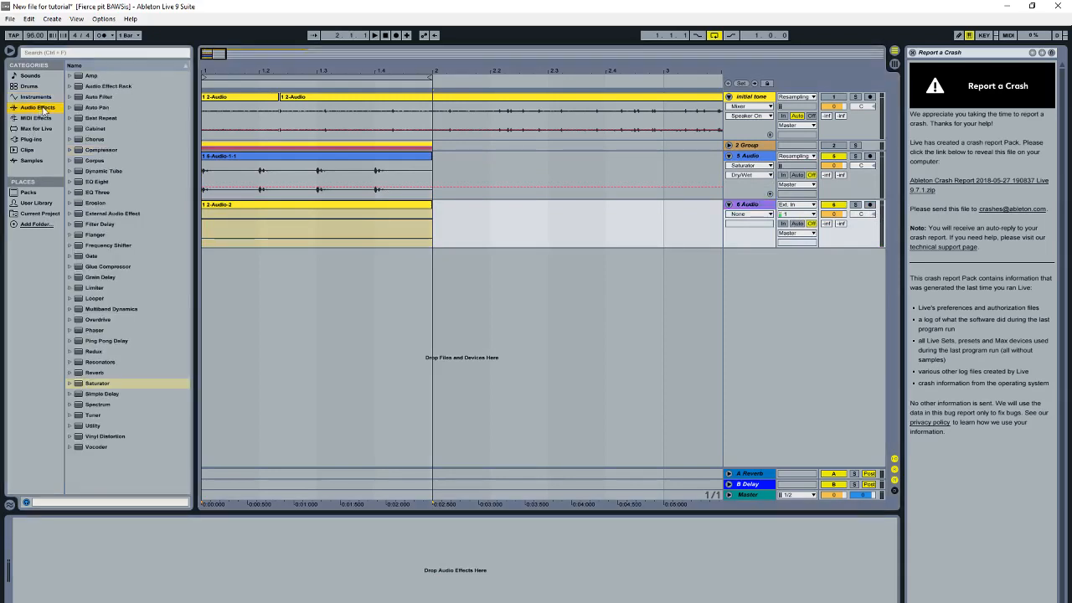
pyautogui.moveTo(105, 426); pyautogui.dragTo(257, 533)
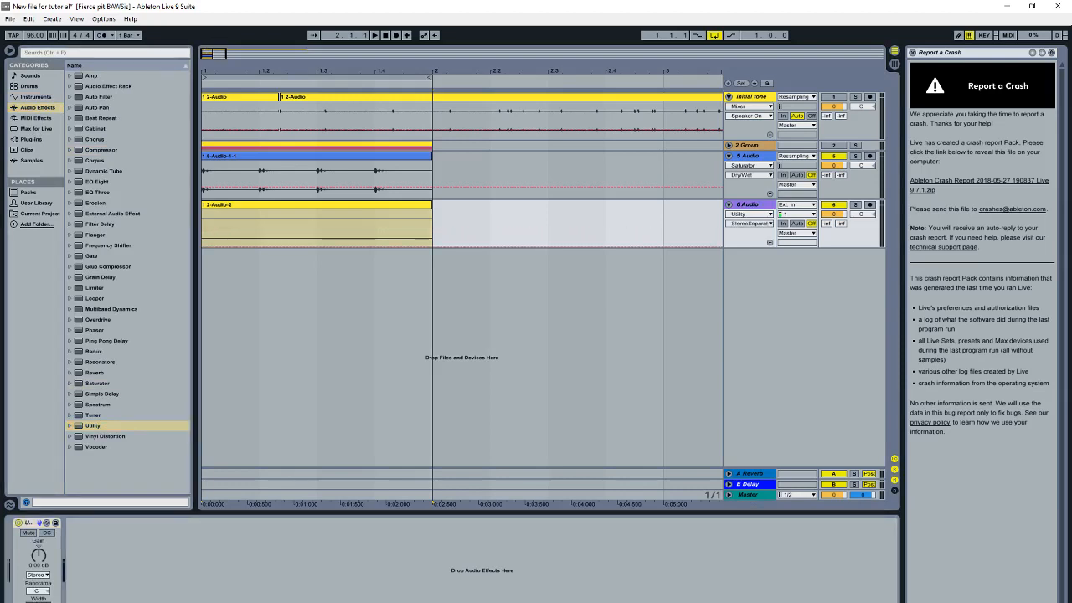
pyautogui.press('space')
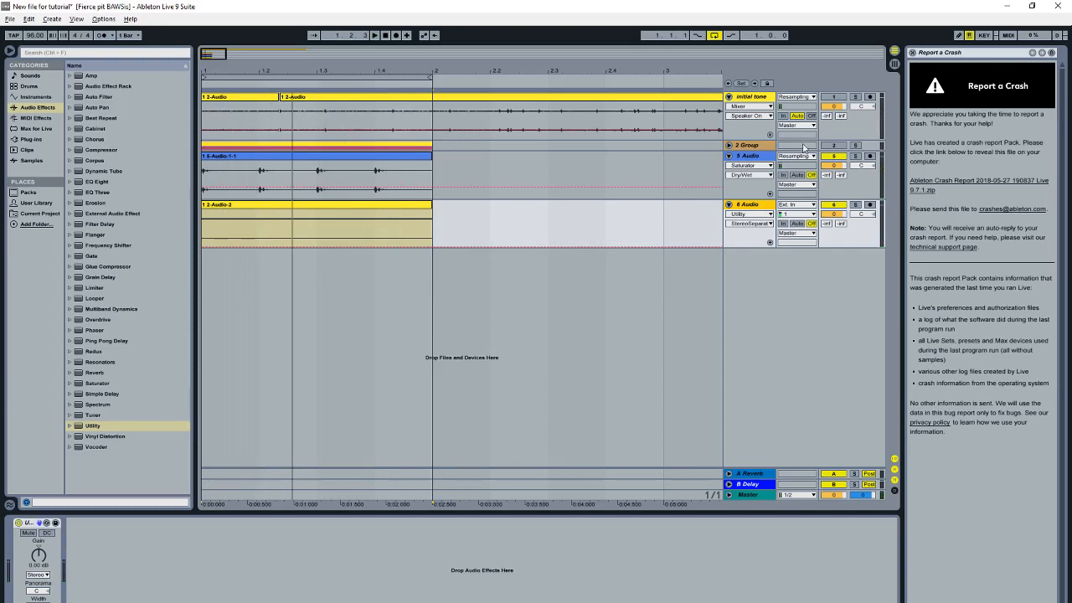
# Step: Set the 2-Audio-2 clip's warp mode to Beats and transpose it to -48 semitones
pyautogui.click(273, 206)
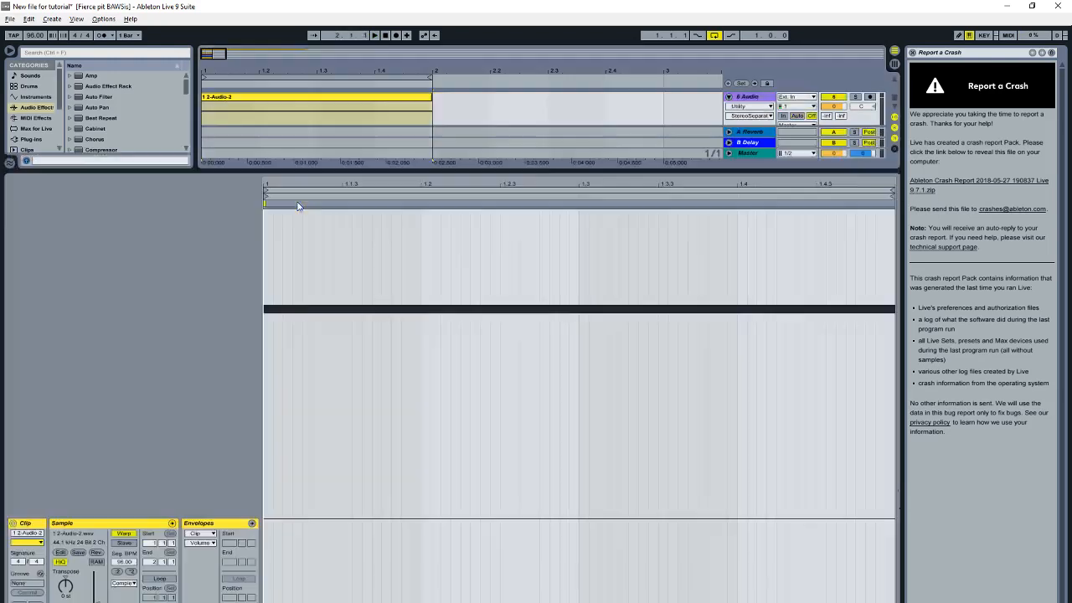
pyautogui.doubleClick(300, 208)
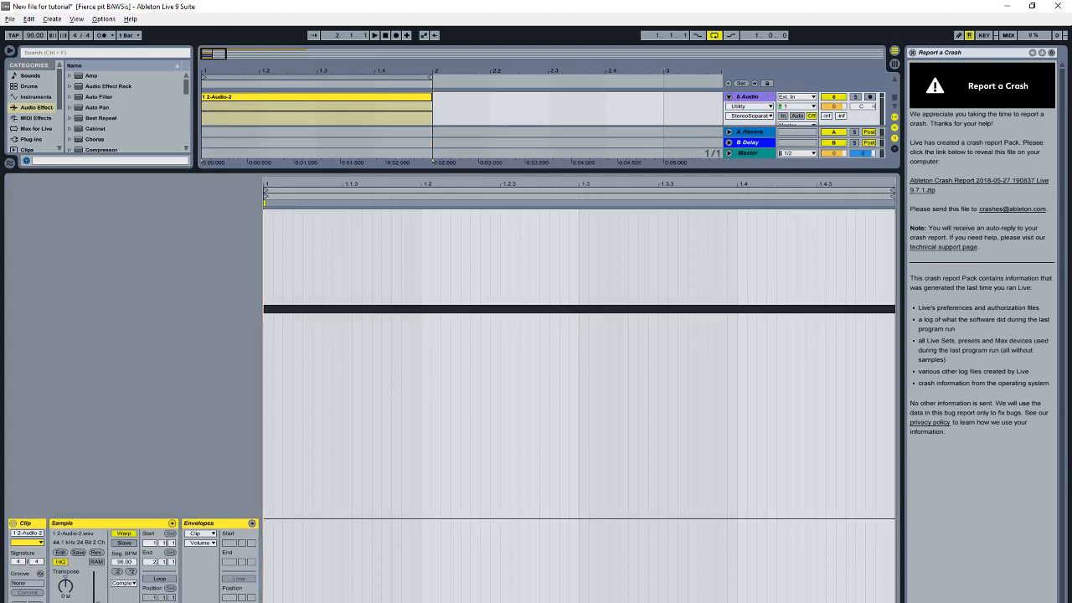
pyautogui.moveTo(96, 602); pyautogui.dragTo(96, 597)
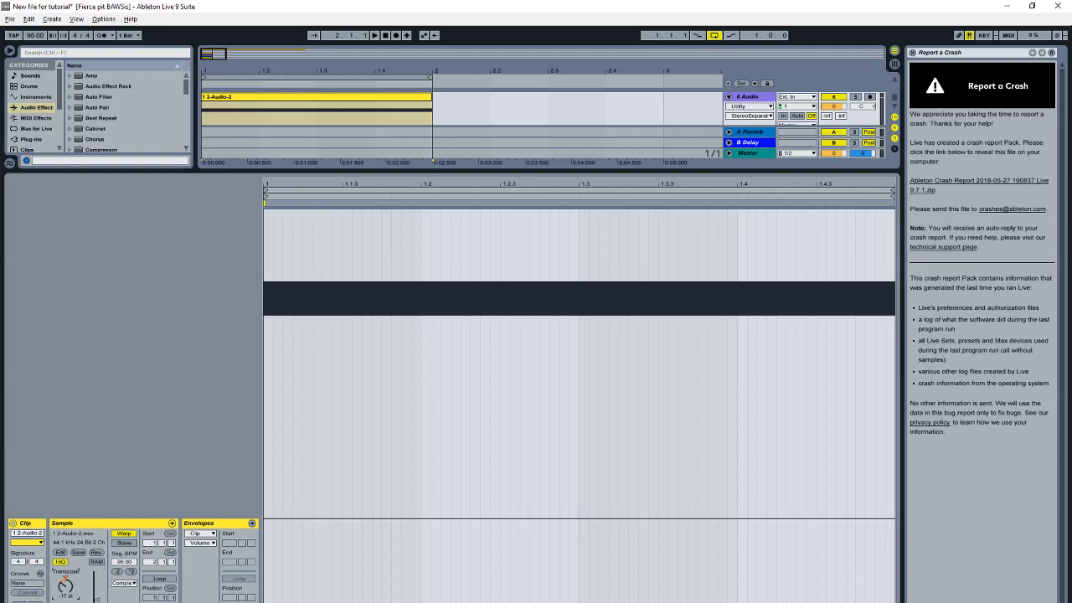
pyautogui.press('space')
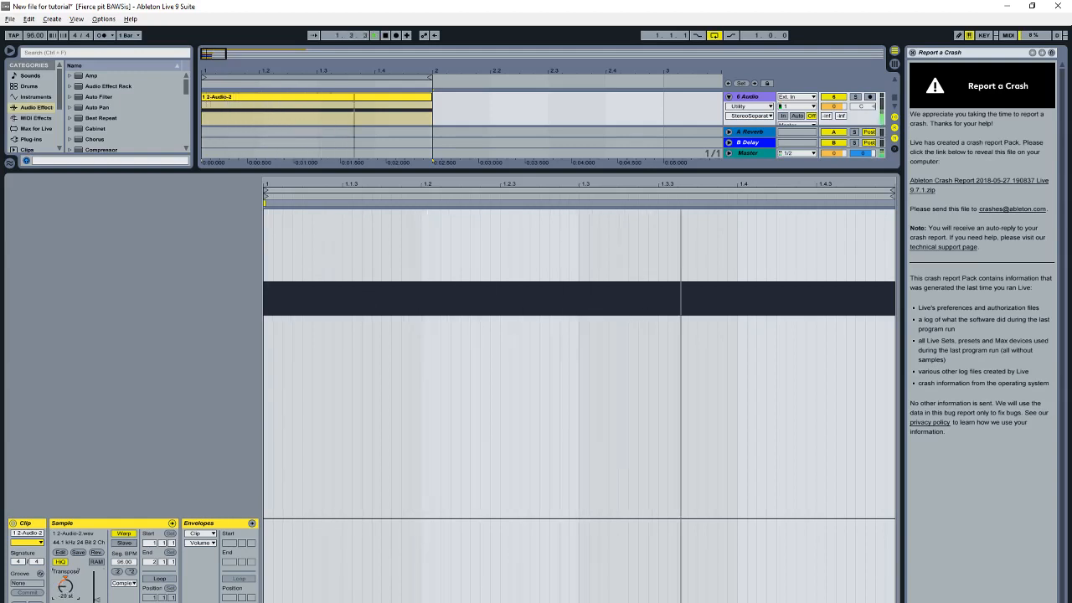
pyautogui.moveTo(65, 586)
pyautogui.mouseDown()
pyautogui.moveTo(65, 600)
pyautogui.moveTo(65, 584)
pyautogui.mouseUp()
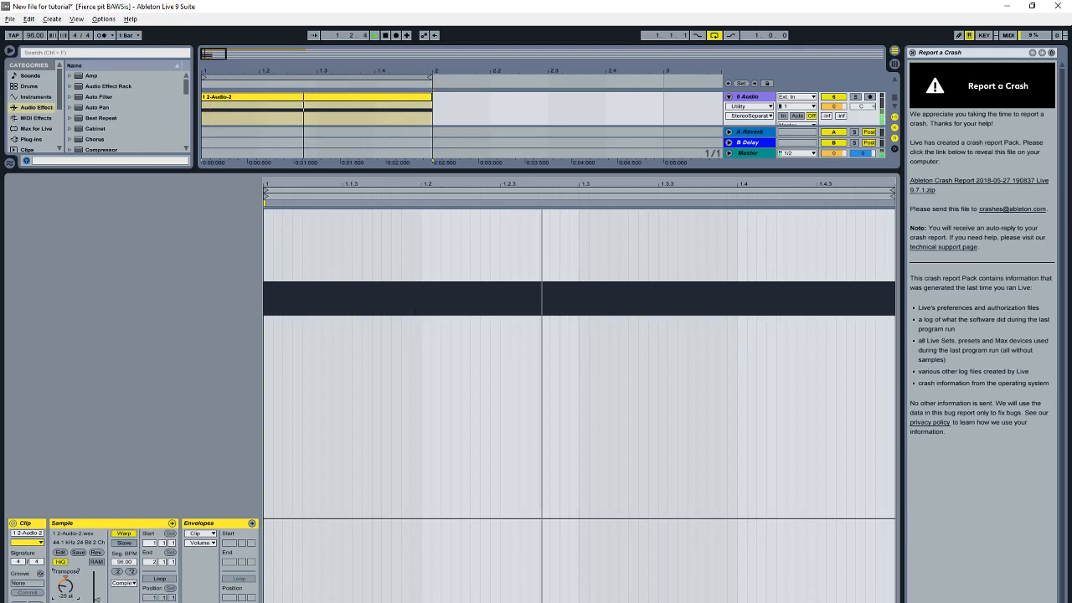
pyautogui.click(135, 584)
pyautogui.click(127, 592)
pyautogui.moveTo(66, 586); pyautogui.dragTo(65, 596)
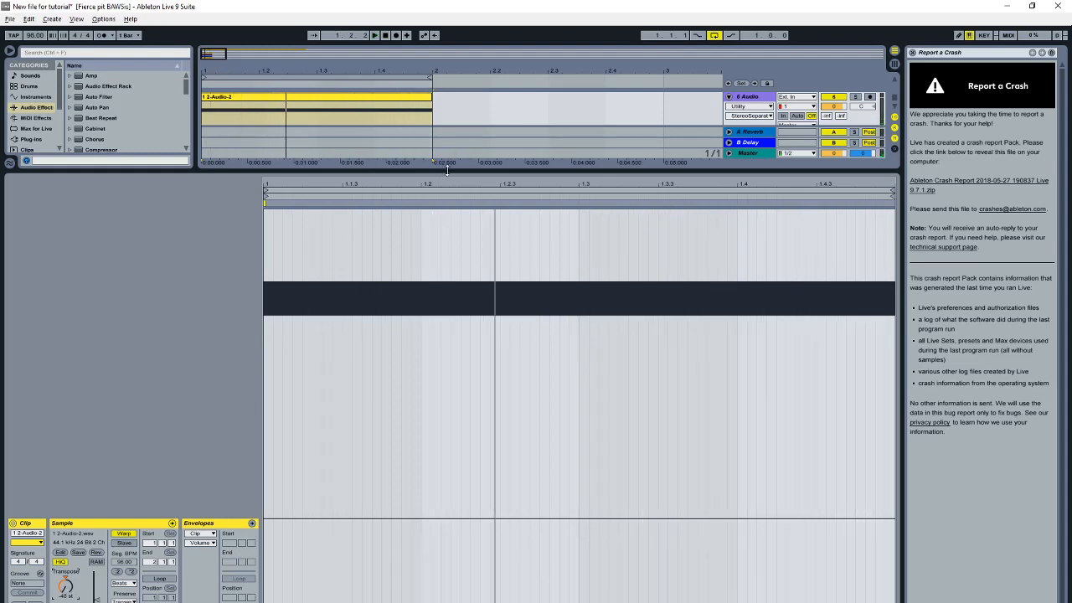
pyautogui.moveTo(447, 171); pyautogui.dragTo(461, 600)
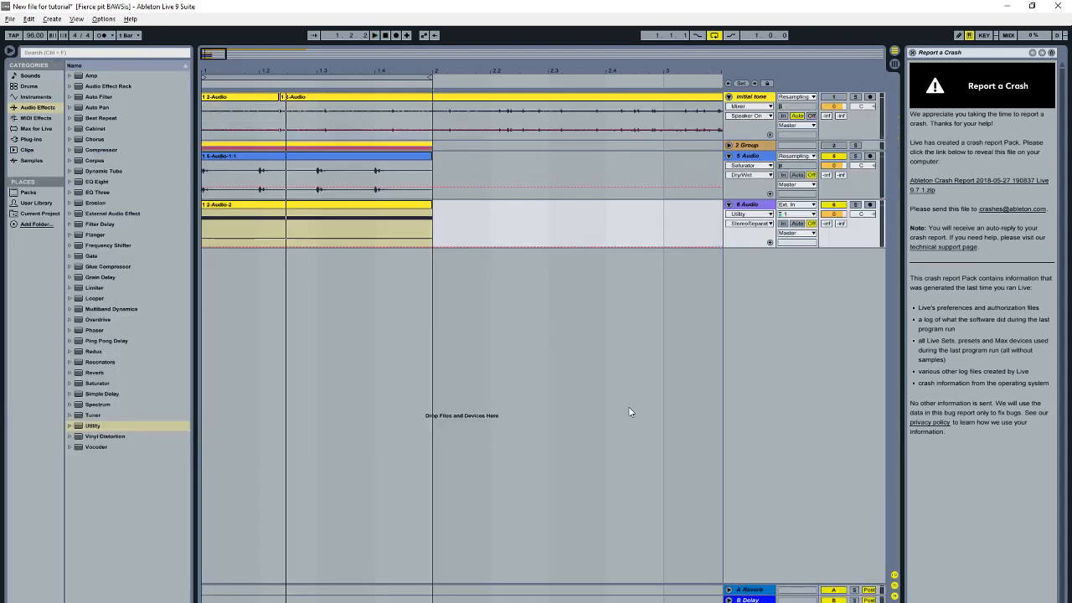
# Step: Consolidate the transposed clip on the 6 Audio track and play it back
pyautogui.click(760, 207)
pyautogui.click(761, 206)
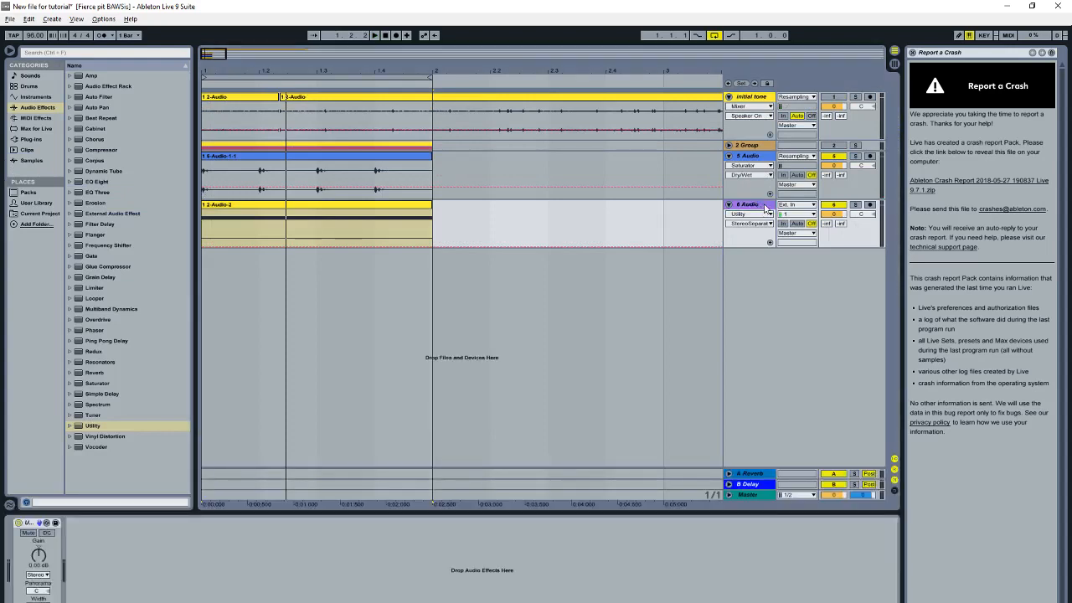
pyautogui.click(322, 206)
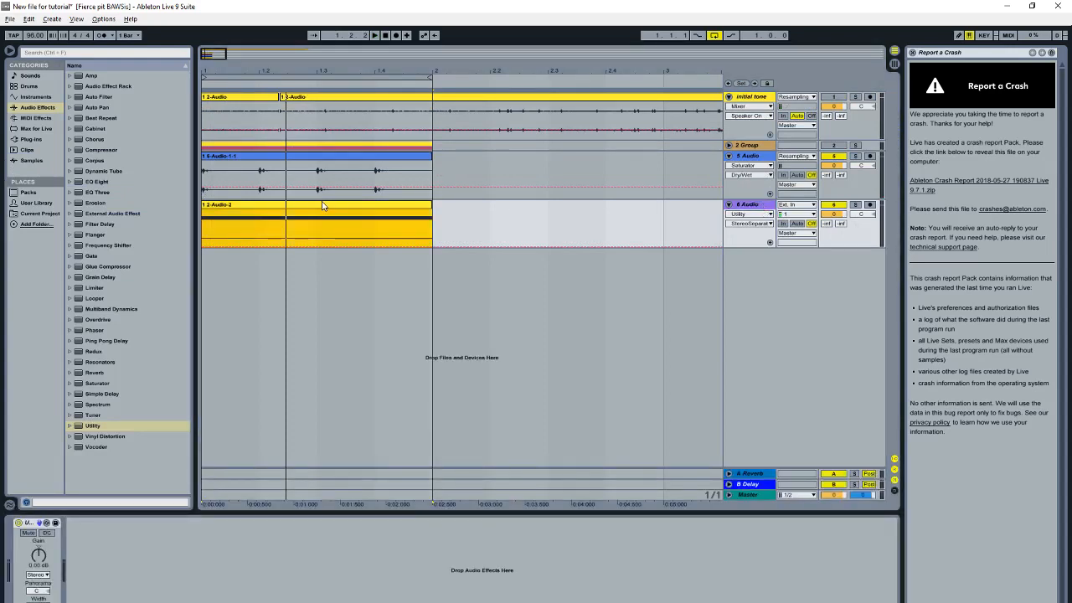
pyautogui.hotkey('ctrl', 'j')
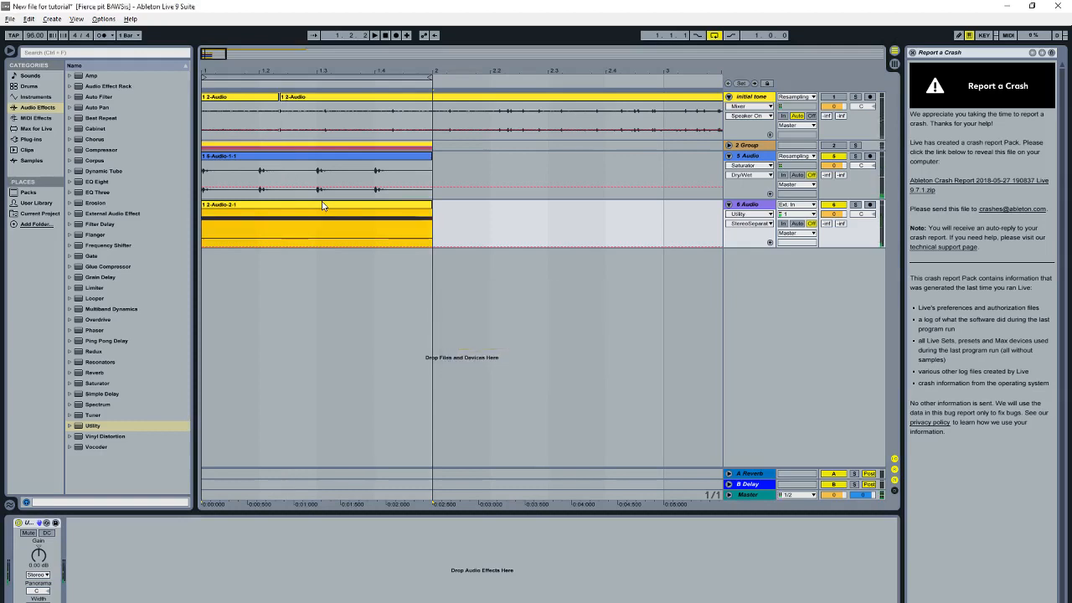
pyautogui.press('space')
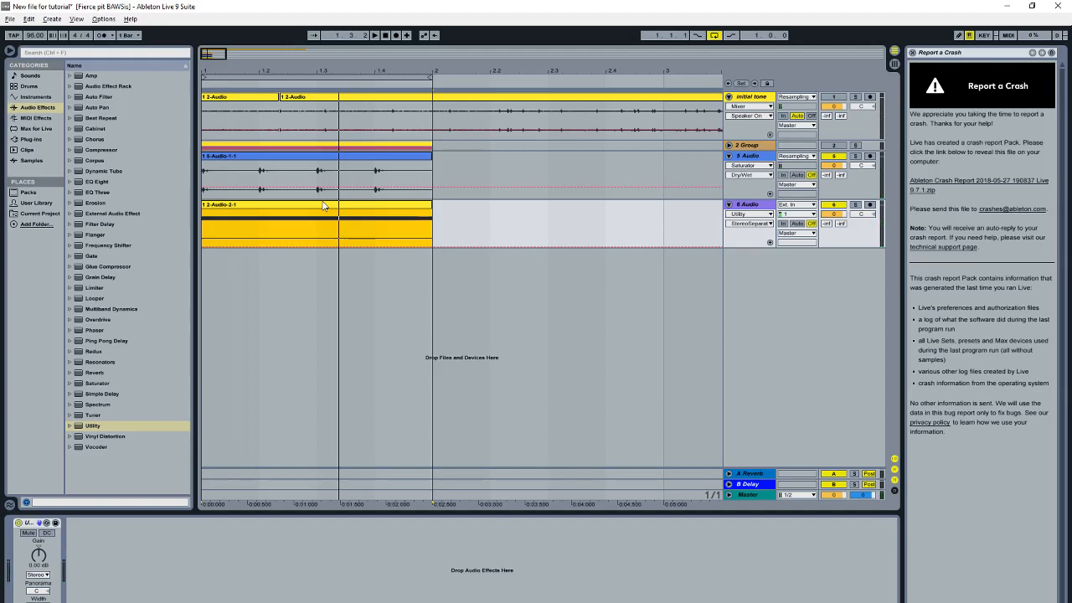
# Step: Solo the 6 Audio track and add an Auto Filter after its Utility device
pyautogui.click(855, 205)
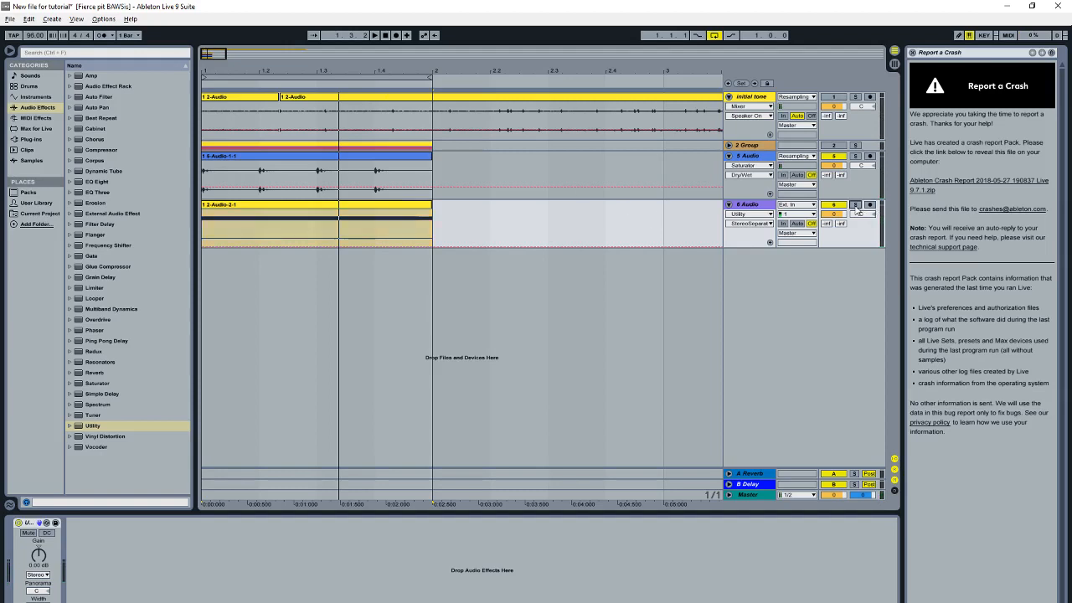
pyautogui.click(755, 206)
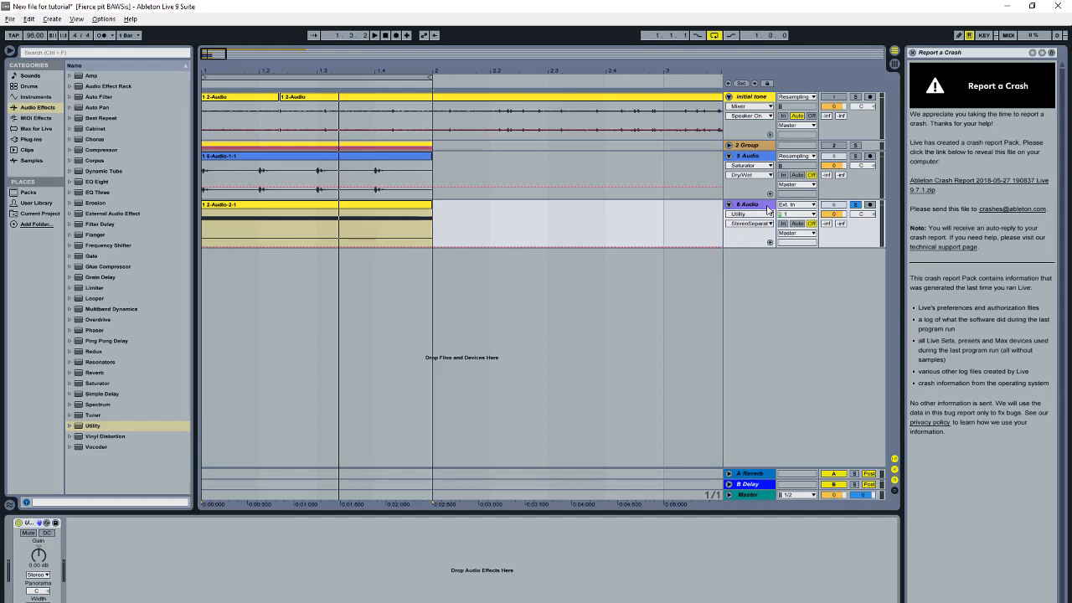
pyautogui.click(106, 100)
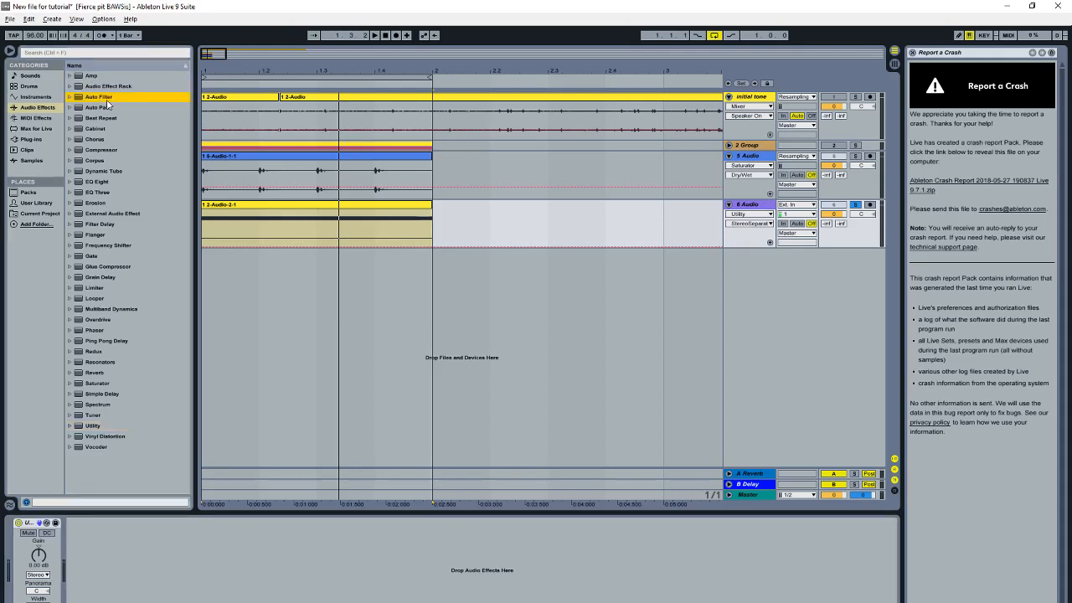
pyautogui.click(756, 211)
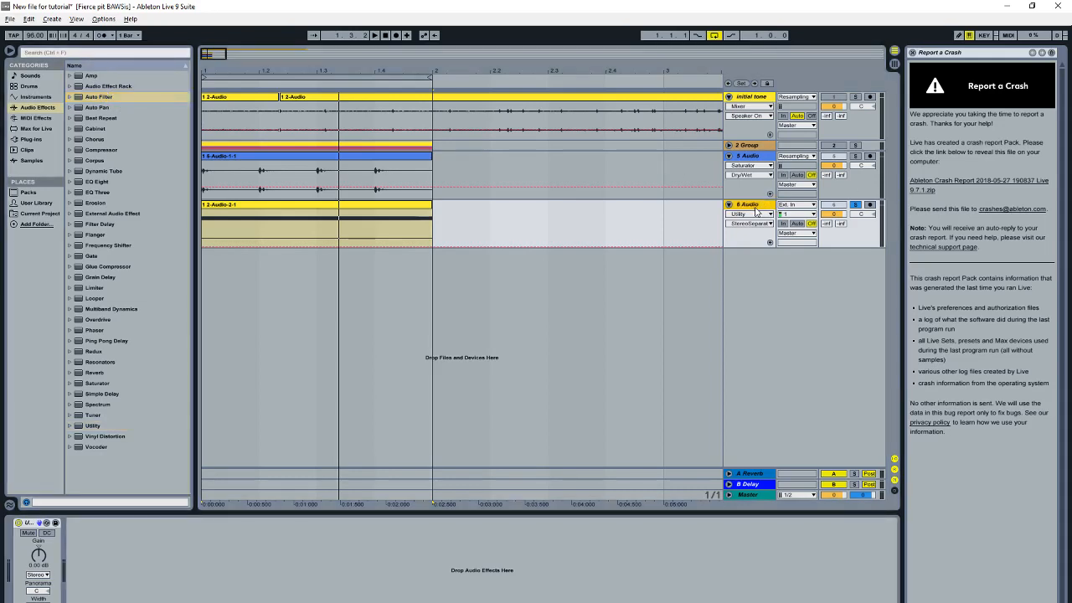
pyautogui.click(30, 525)
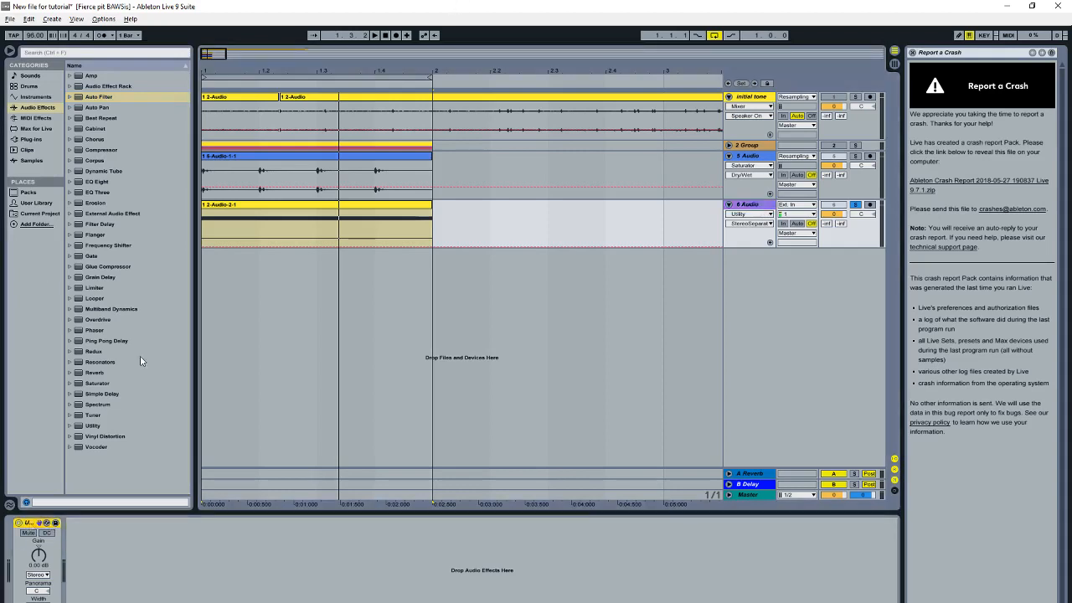
pyautogui.doubleClick(99, 97)
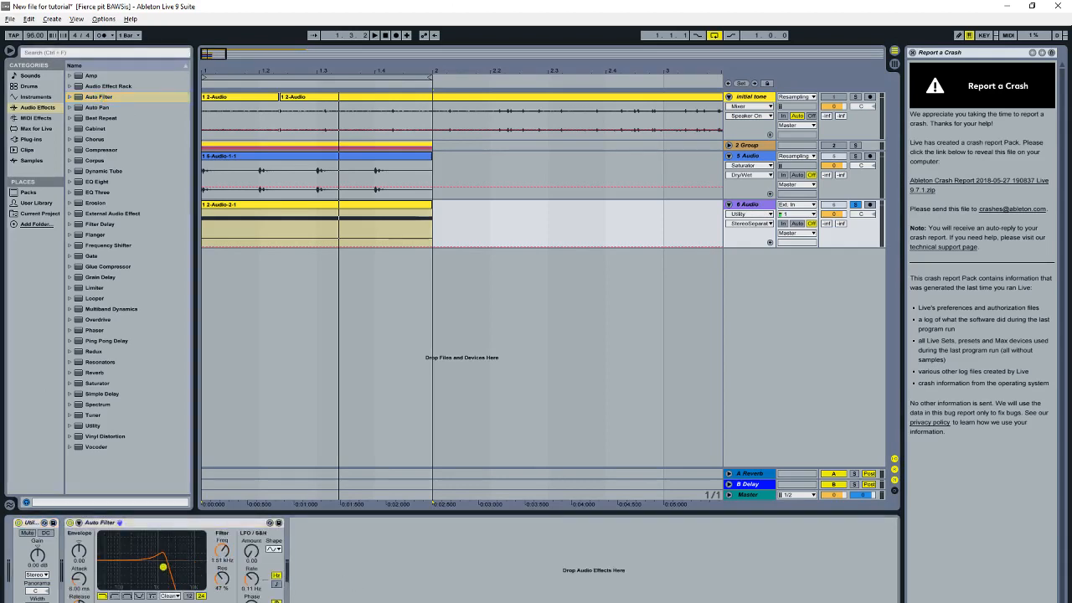
# Step: Set the Auto Filter's frequency to 1.09 kHz with 40% resonance and add an Amp after it
pyautogui.moveTo(163, 567)
pyautogui.mouseDown()
pyautogui.moveTo(180, 562)
pyautogui.moveTo(167, 577)
pyautogui.mouseUp()
pyautogui.moveTo(92, 75); pyautogui.dragTo(339, 553)
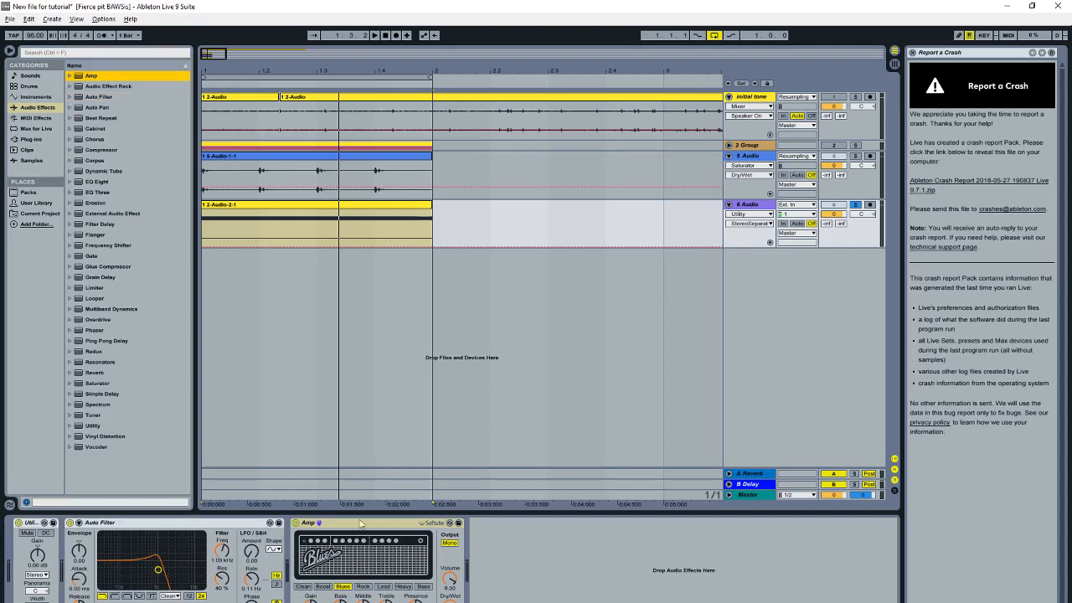
pyautogui.click(358, 525)
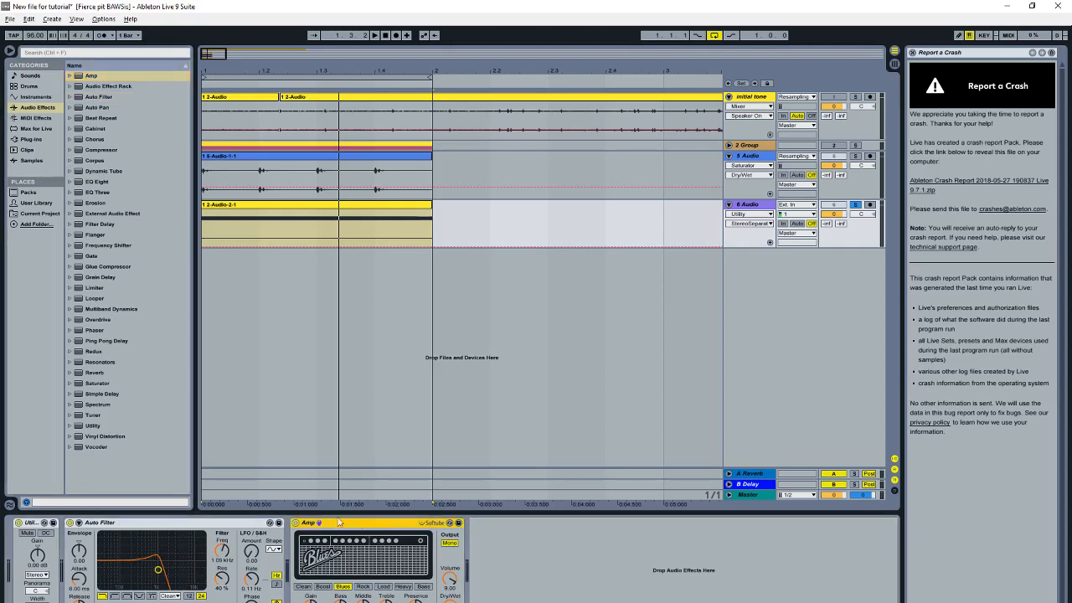
pyautogui.click(143, 524)
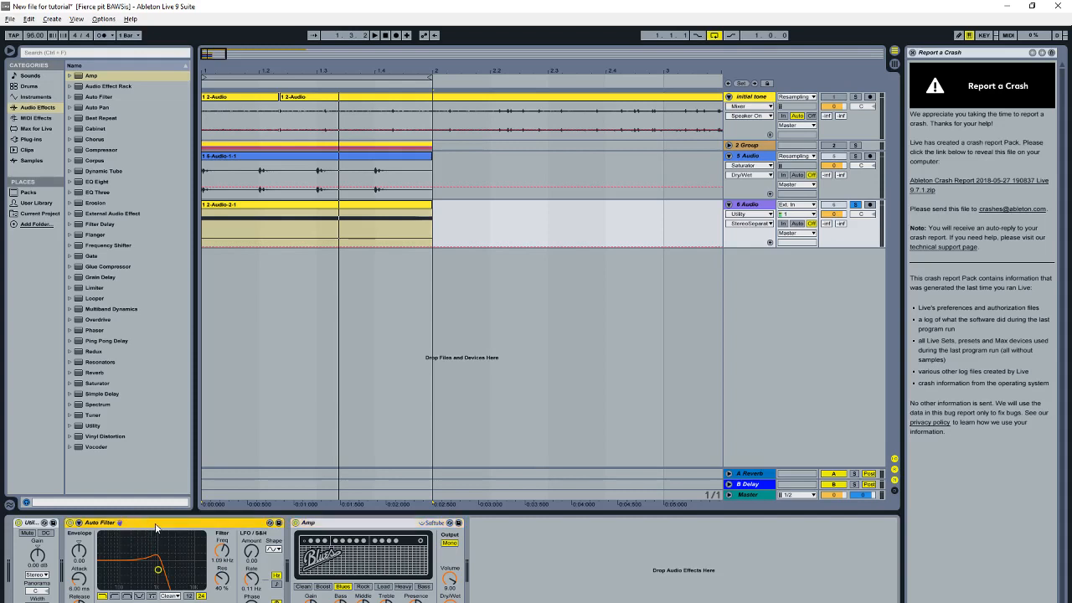
# Step: Inspect the consolidated clip's waveform, then return to the 6 Audio track's device chain
pyautogui.doubleClick(278, 210)
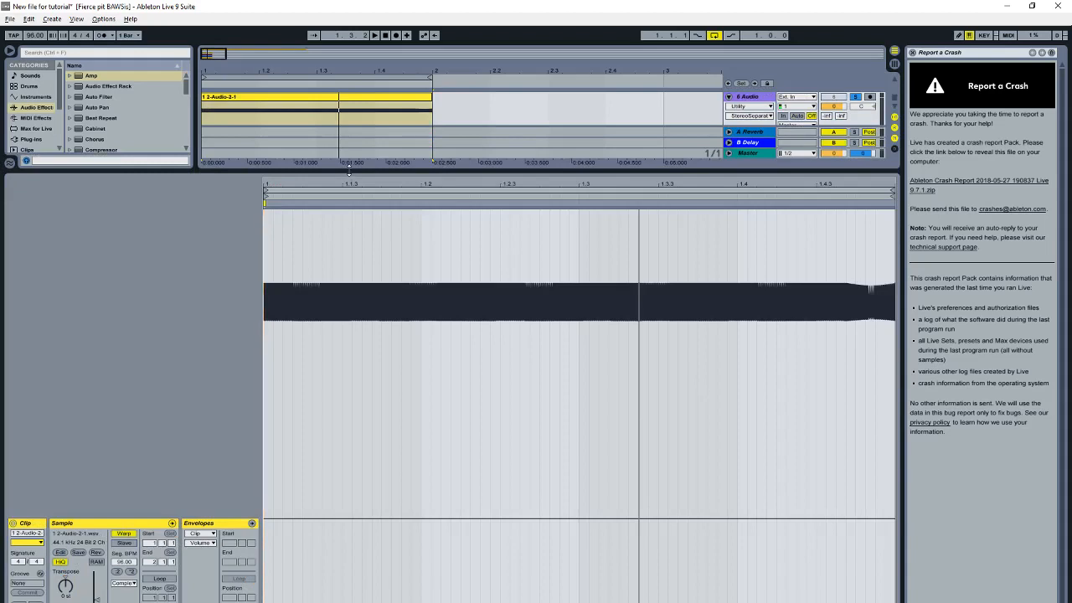
pyautogui.hotkey('ctrl', 'alt', 'l')
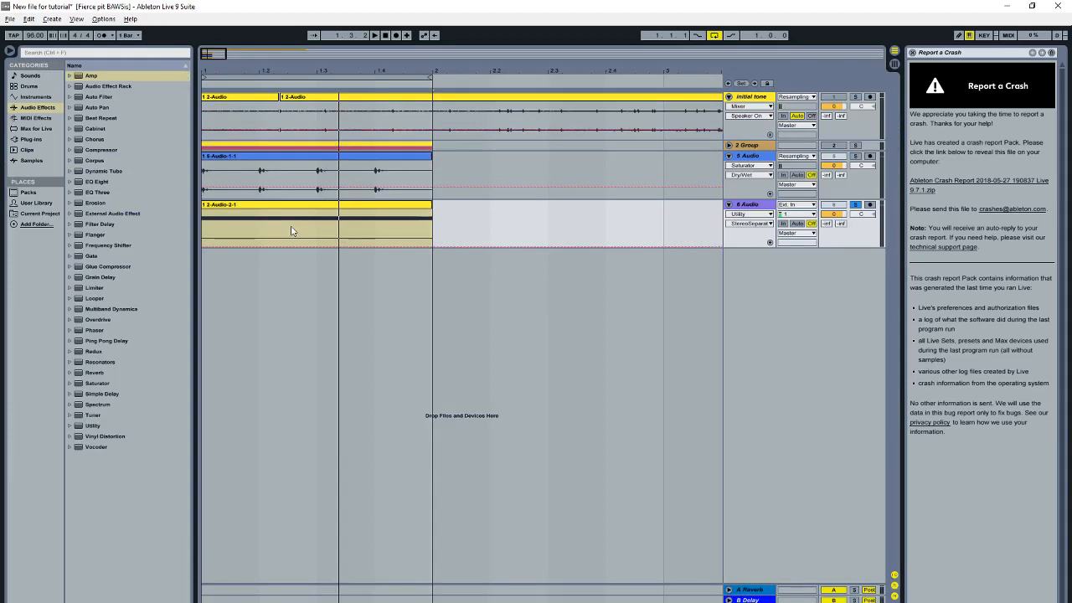
pyautogui.doubleClick(759, 204)
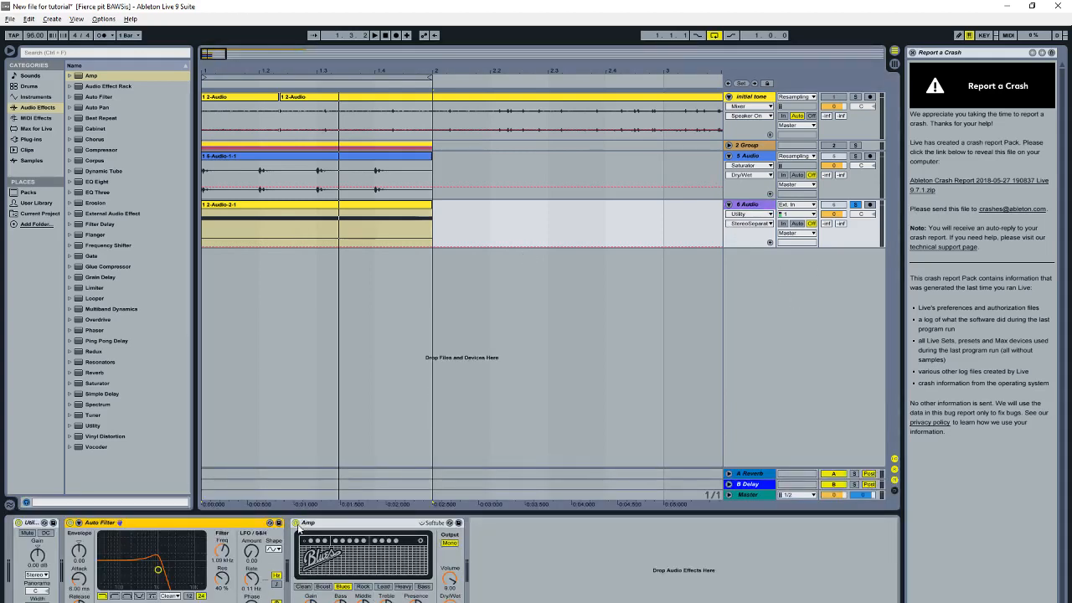
# Step: Delete the Amp from the 6 Audio track and toggle the Auto Filter off and back on
pyautogui.click(367, 525)
pyautogui.press('Delete')
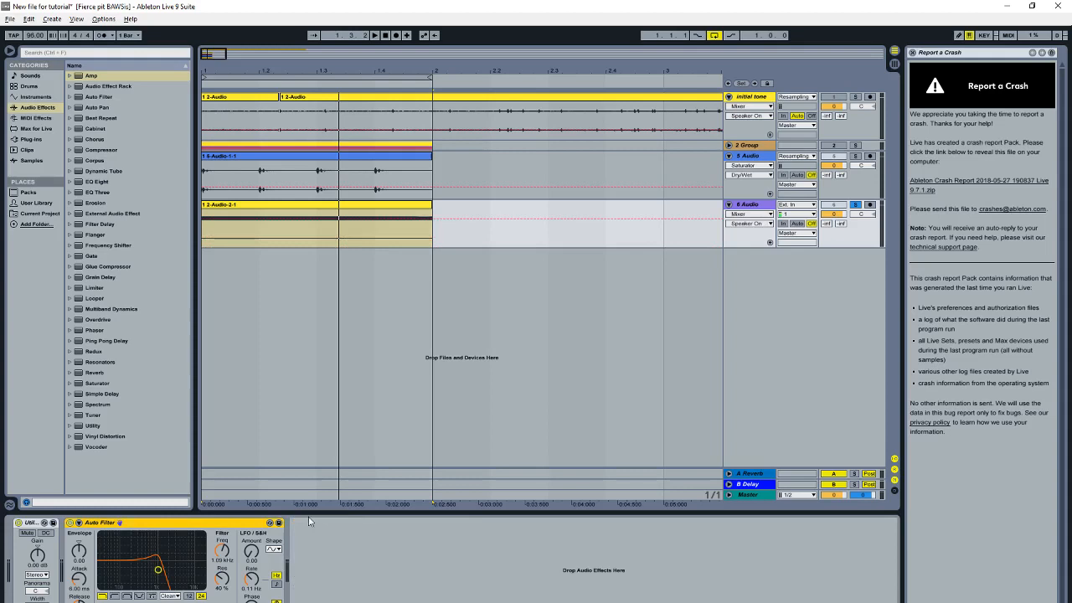
pyautogui.click(70, 523)
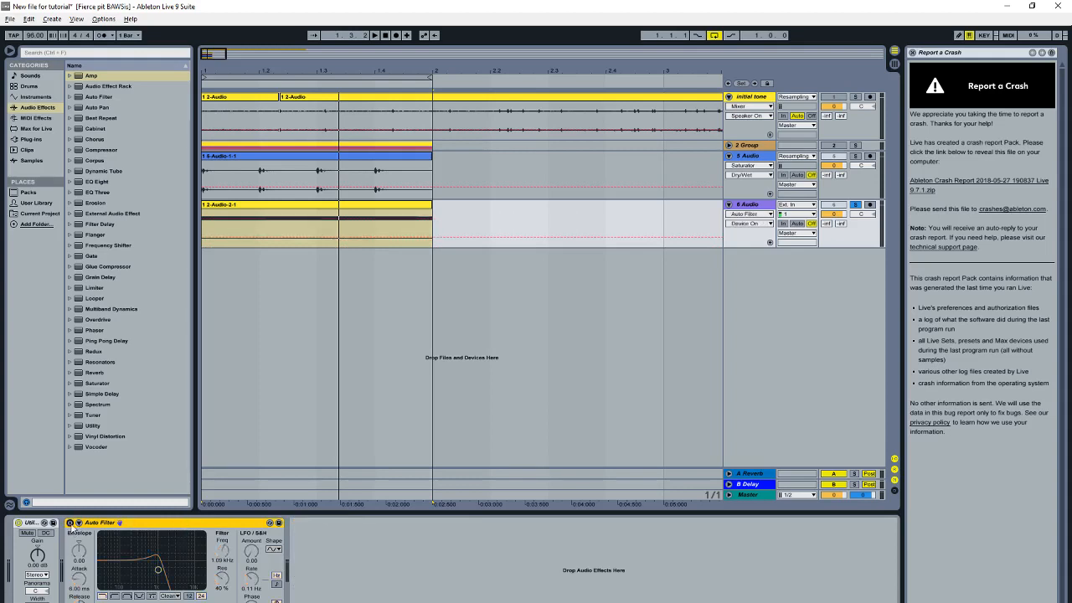
pyautogui.click(70, 523)
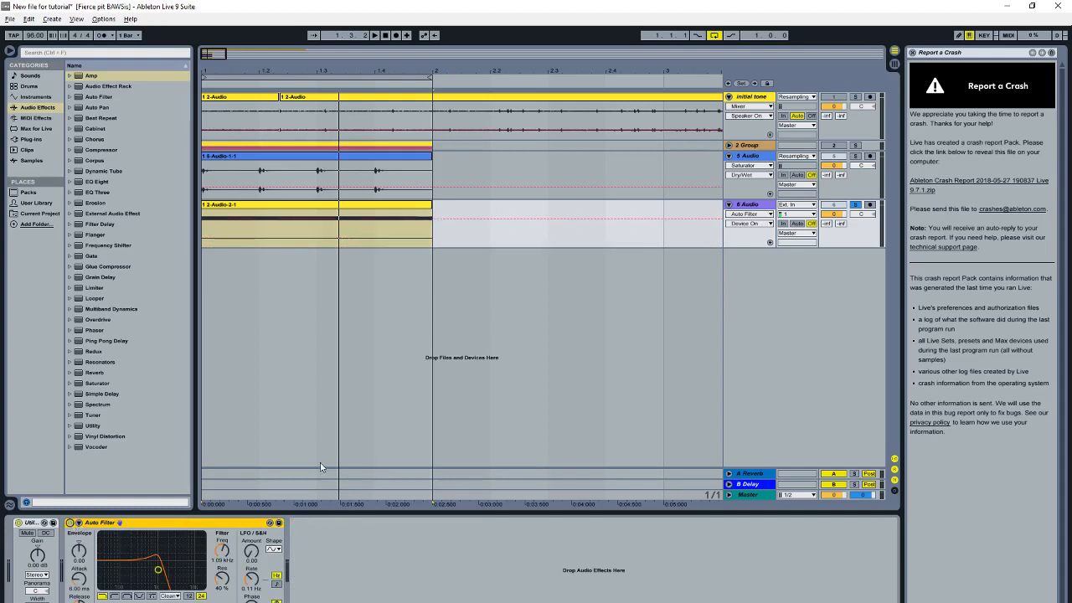
# Step: Switch the Auto Filter to the notch type with its frequency at 681 Hz and resonance at 52%, auditioning the track
pyautogui.moveTo(158, 571)
pyautogui.mouseDown()
pyautogui.moveTo(200, 549)
pyautogui.moveTo(149, 575)
pyautogui.mouseUp()
pyautogui.press('space')
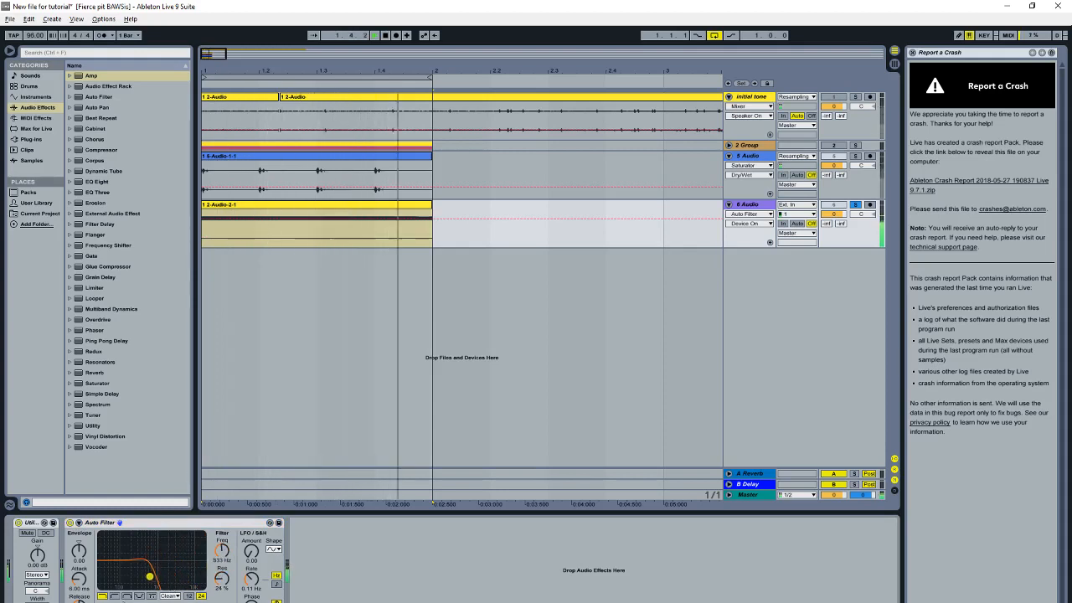
pyautogui.press('space')
pyautogui.click(139, 595)
pyautogui.moveTo(155, 574); pyautogui.dragTo(150, 565)
pyautogui.press('space')
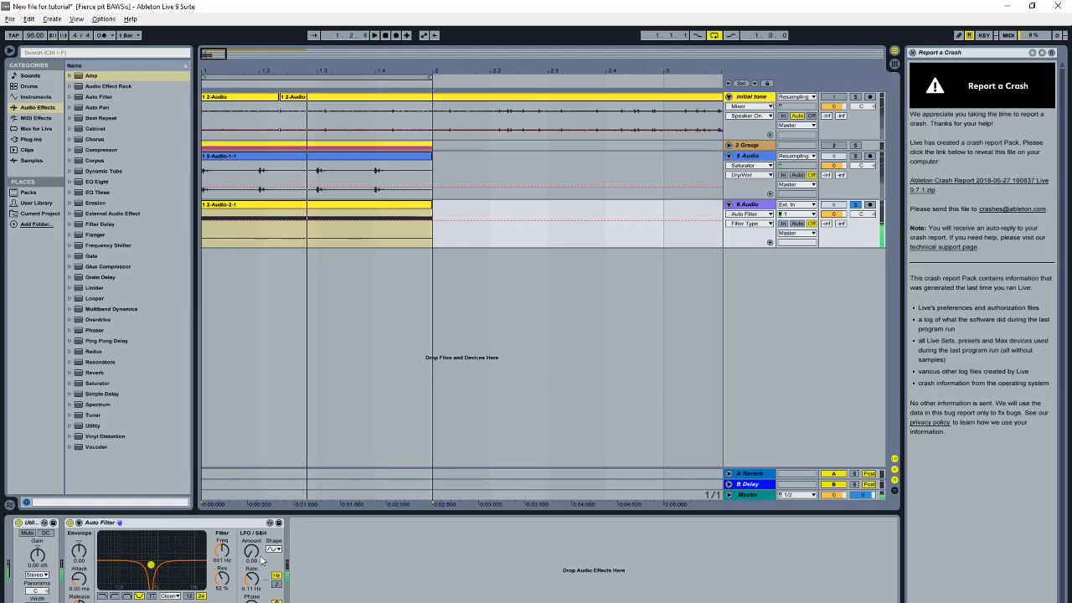
# Step: Set the Auto Filter's LFO amount to 5.00 and rate to 0.76 Hz while auditioning, and adjust the LFO phase
pyautogui.moveTo(254, 558); pyautogui.dragTo(254, 530)
pyautogui.moveTo(252, 578); pyautogui.dragTo(252, 602)
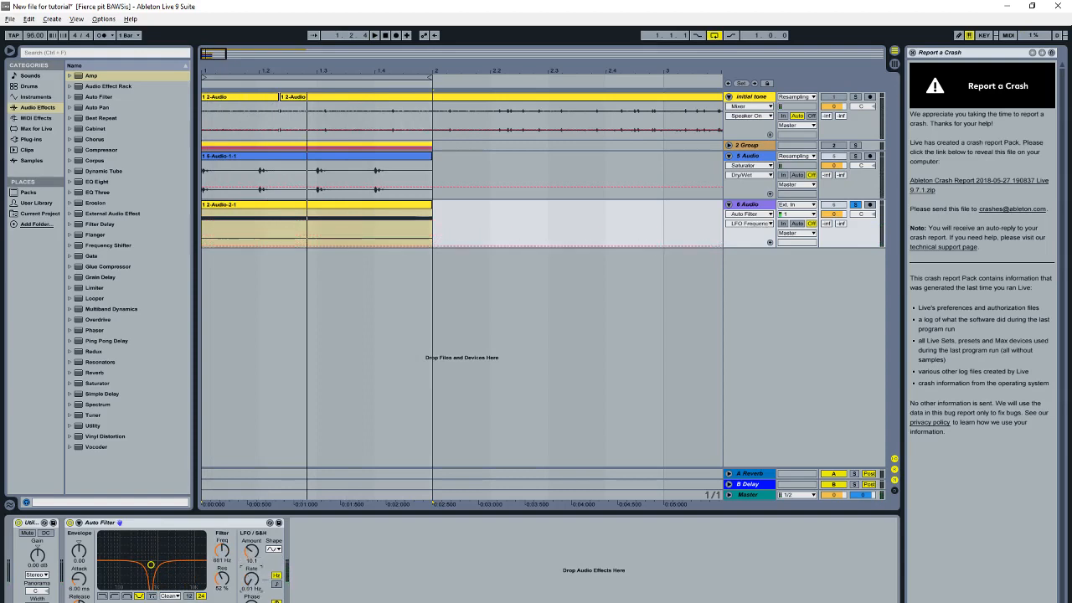
pyautogui.press('space')
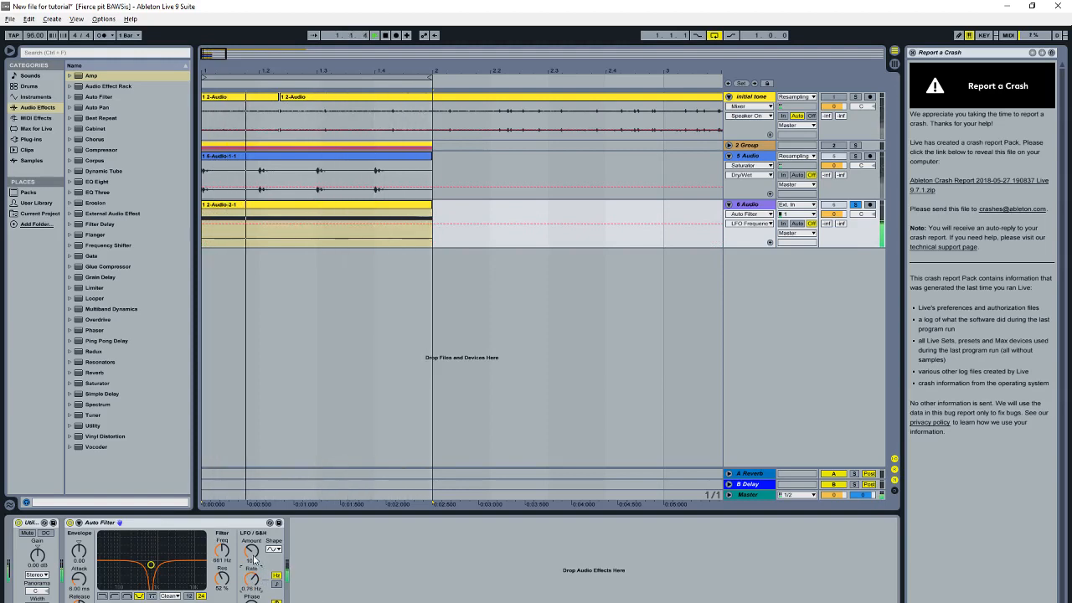
pyautogui.moveTo(251, 551); pyautogui.dragTo(251, 563)
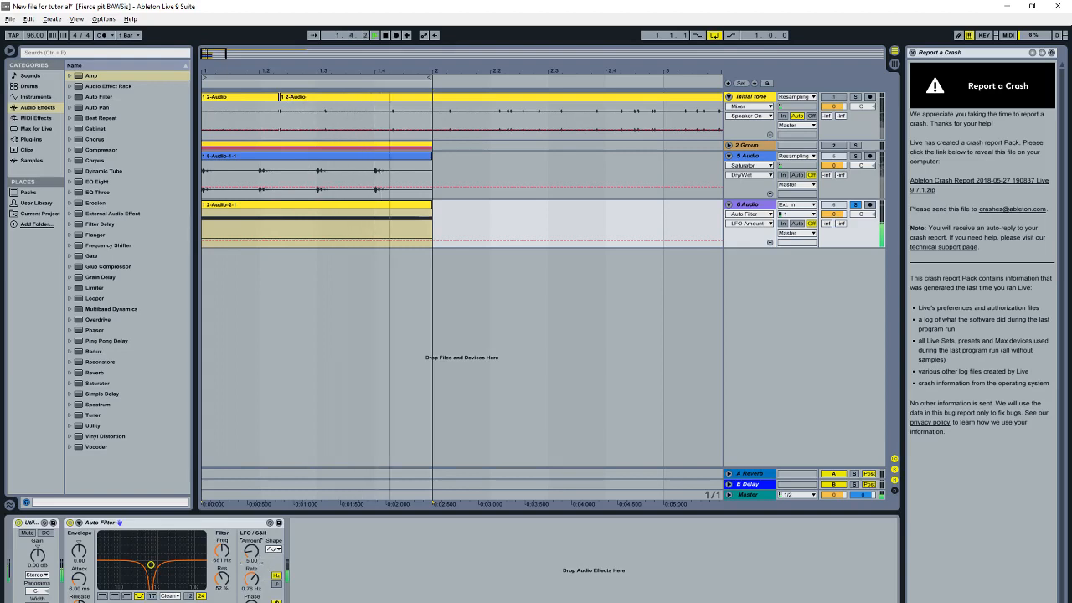
pyautogui.click(251, 602)
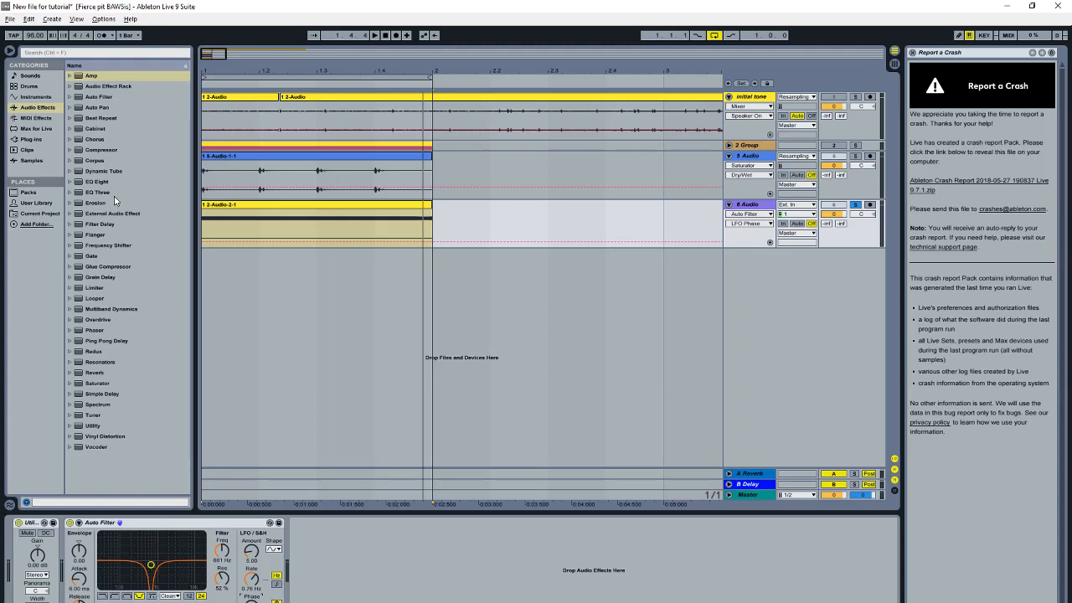
# Step: Duplicate the 6 Audio track and set the copied clip's warp mode to Complex Pro
pyautogui.click(761, 206)
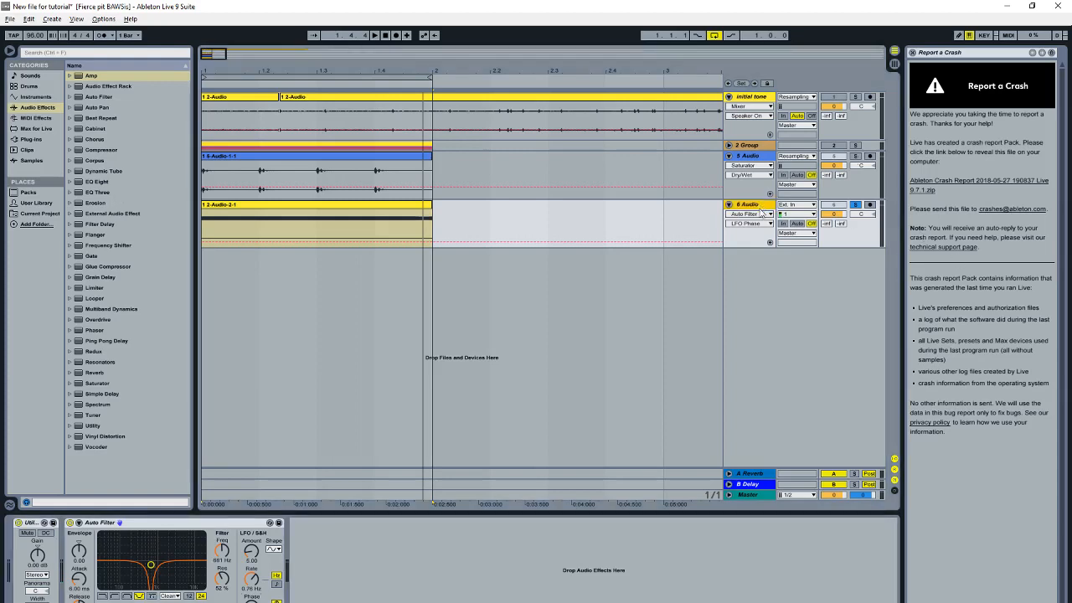
pyautogui.hotkey('ctrl', 'd')
pyautogui.doubleClick(291, 253)
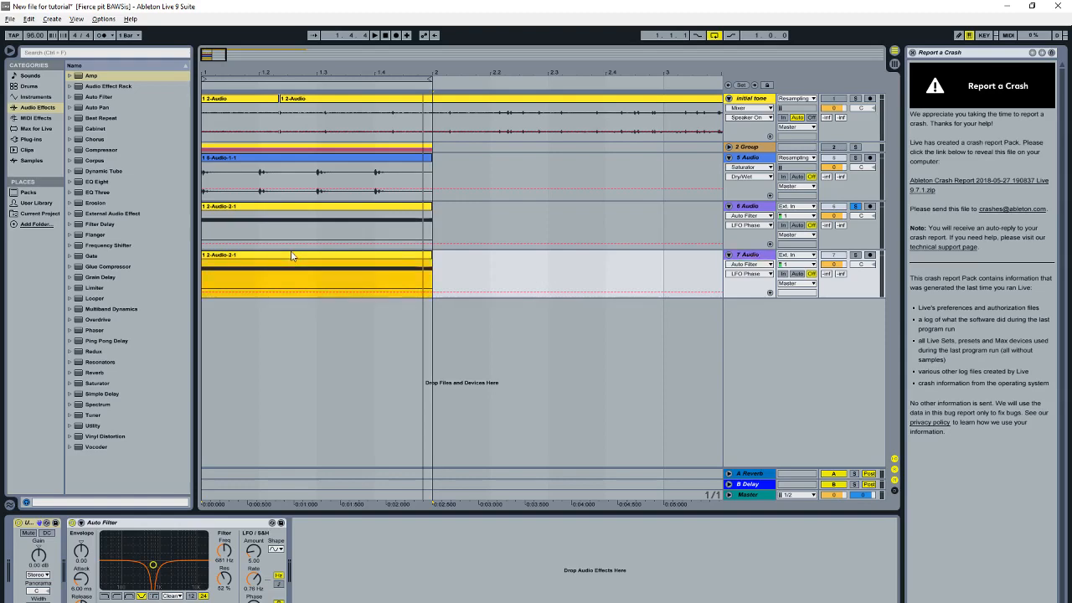
pyautogui.moveTo(379, 167); pyautogui.dragTo(411, 449)
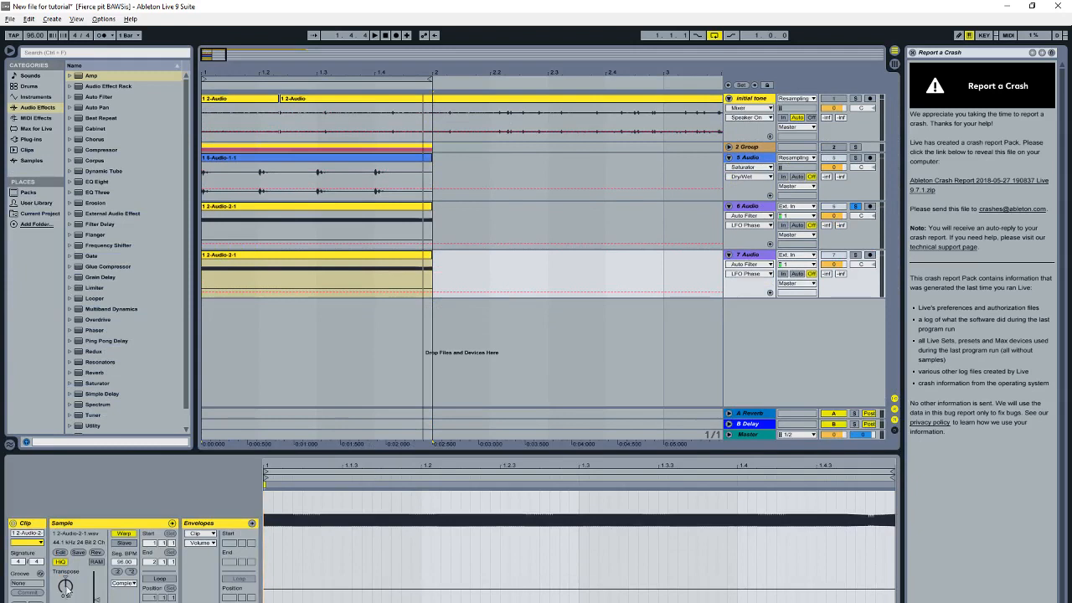
pyautogui.click(131, 584)
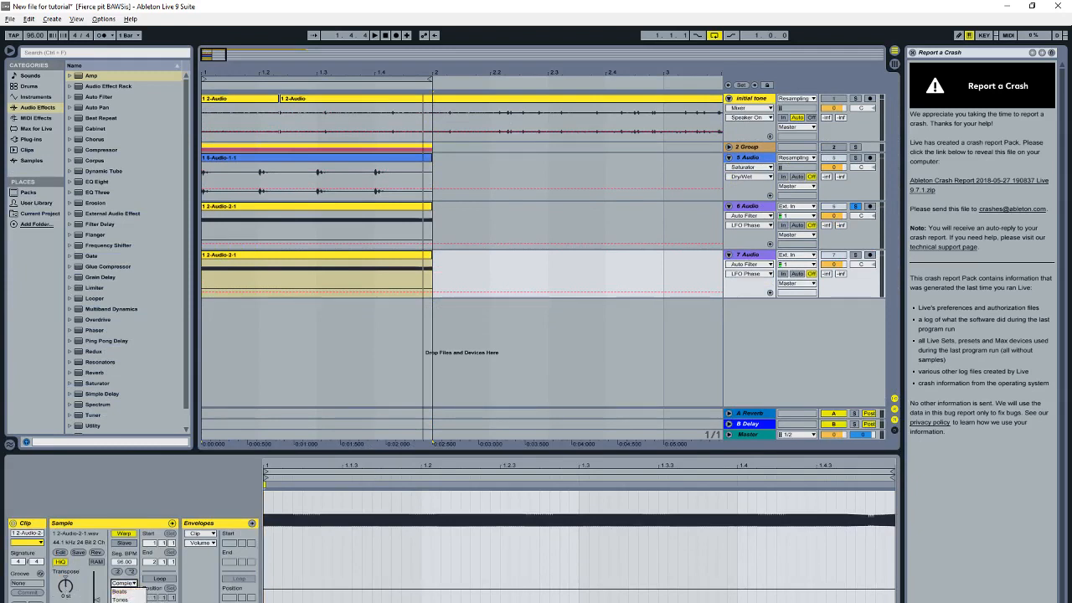
pyautogui.click(126, 602)
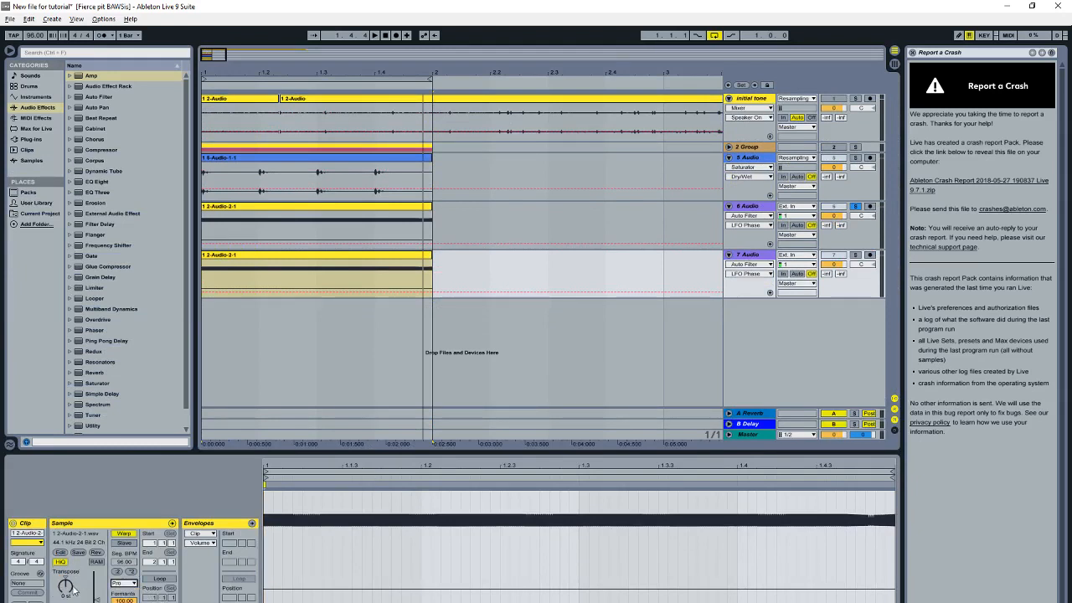
# Step: Add a Tuner to the 6 Audio track and place it first in the chain, before the Utility
pyautogui.click(753, 215)
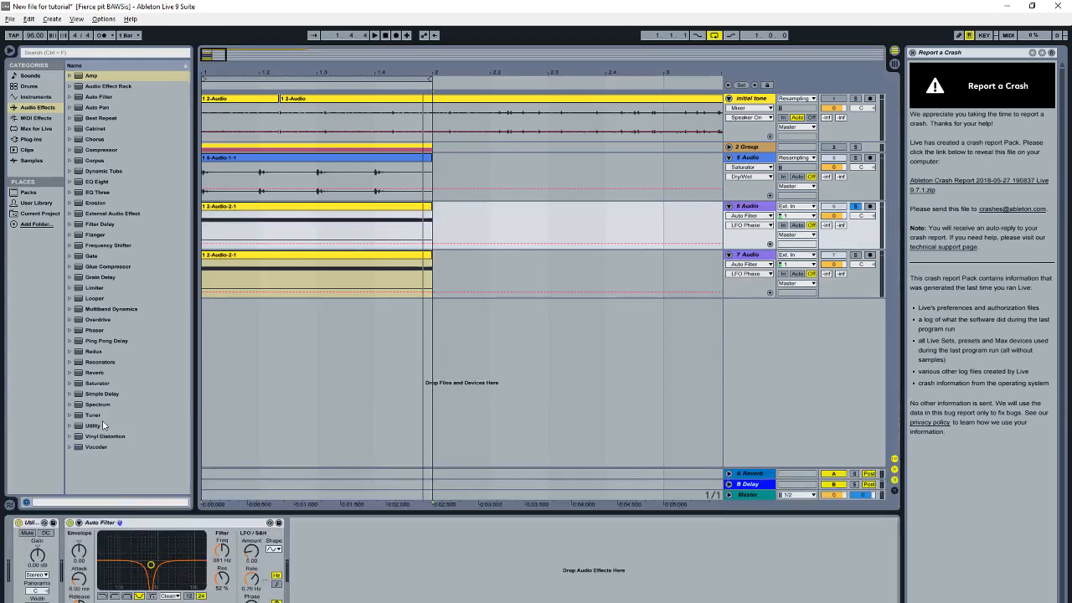
pyautogui.doubleClick(94, 415)
pyautogui.moveTo(310, 522); pyautogui.dragTo(17, 526)
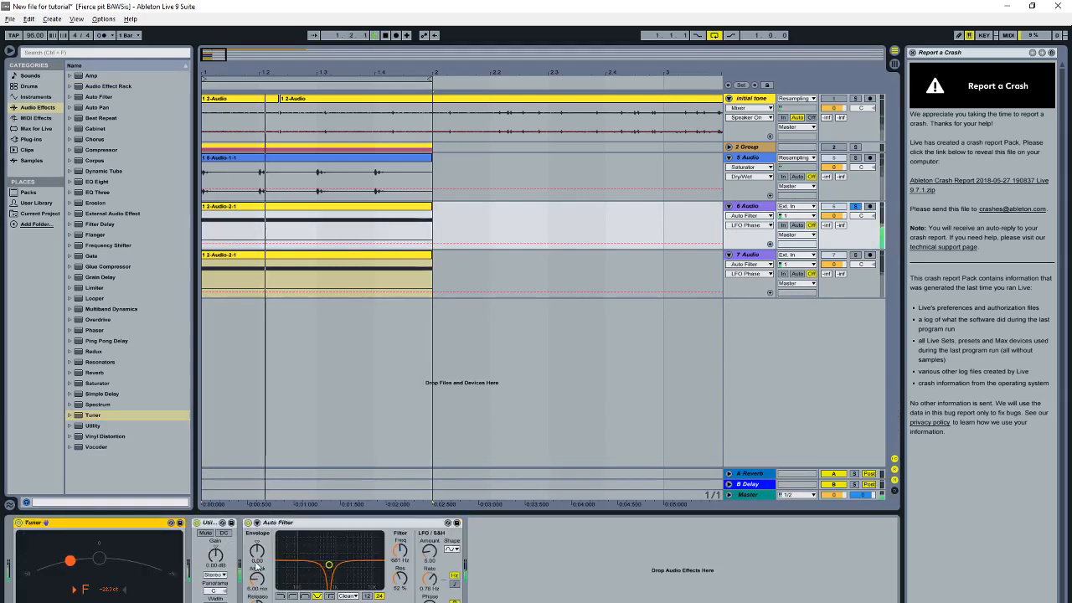
# Step: Play the 6 Audio track and check its pitch on the Tuner, also inspecting its clip and the 7 Audio track's devices
pyautogui.click(301, 212)
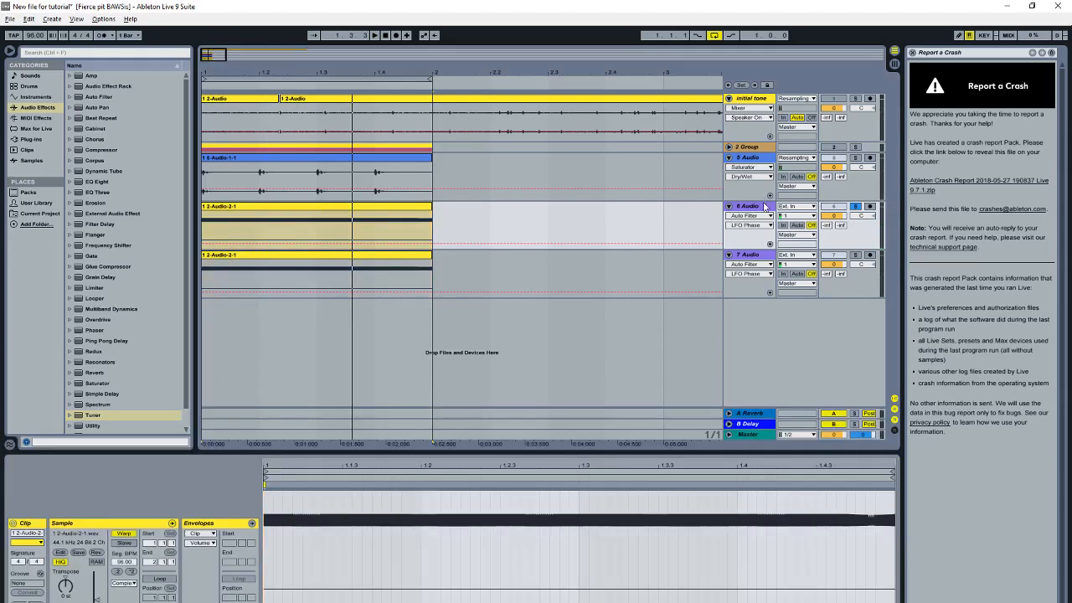
pyautogui.click(767, 255)
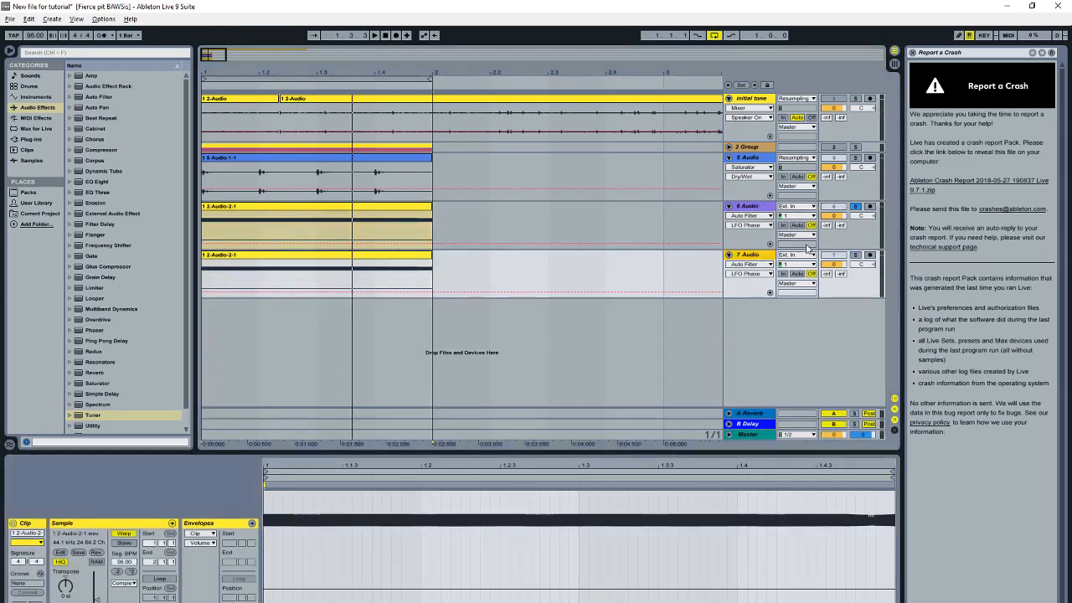
pyautogui.click(767, 256)
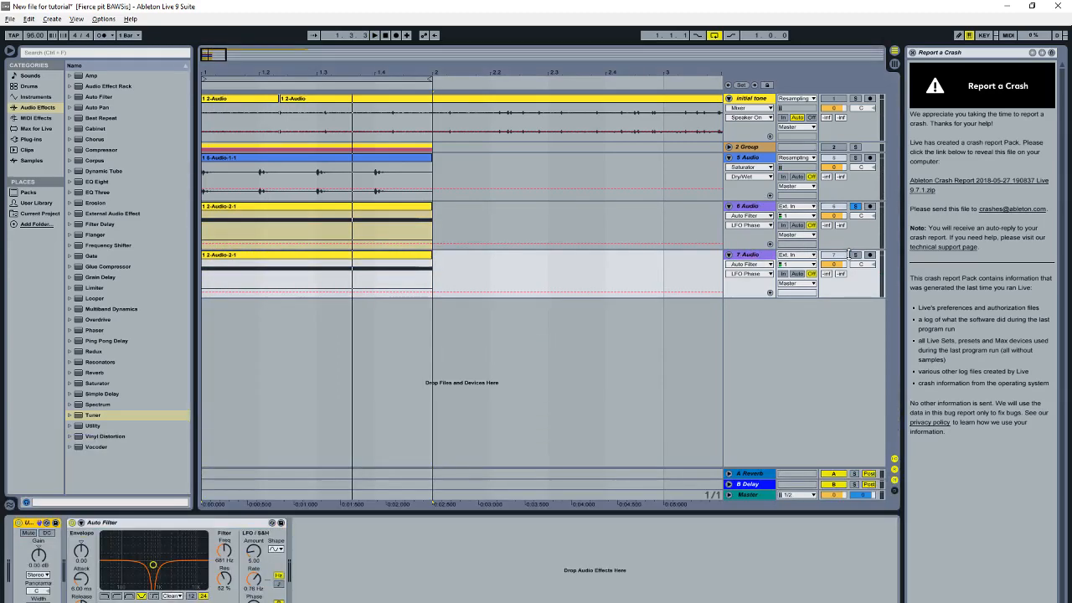
pyautogui.click(759, 207)
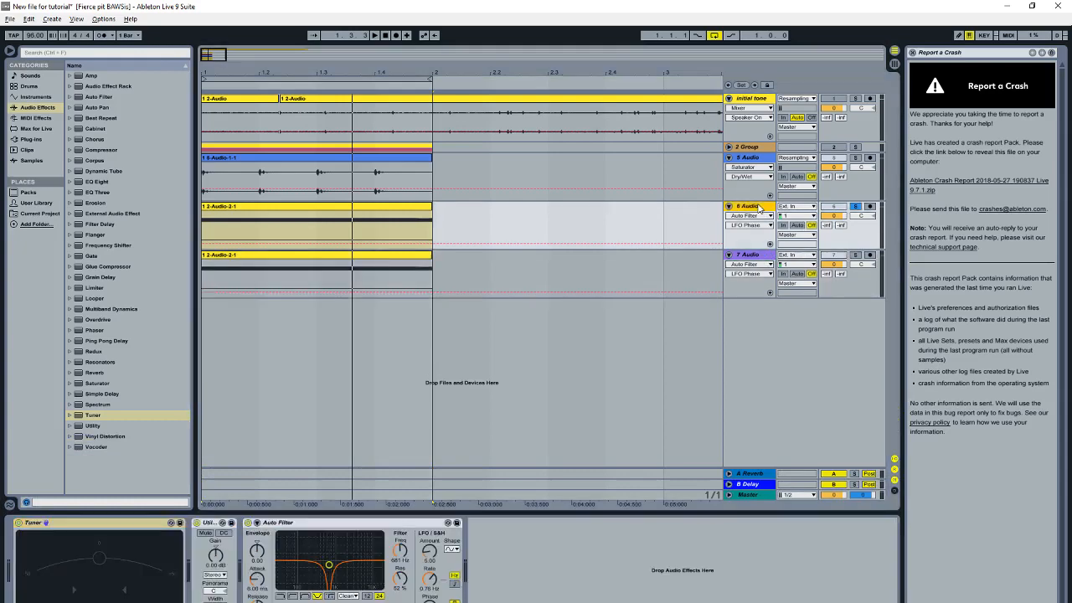
pyautogui.click(252, 207)
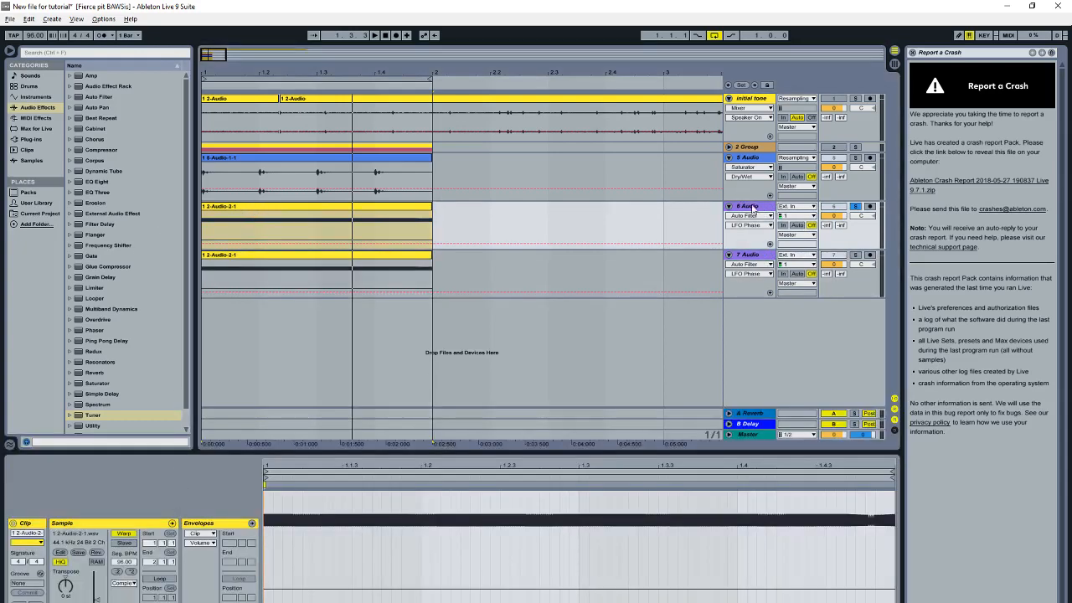
pyautogui.click(752, 208)
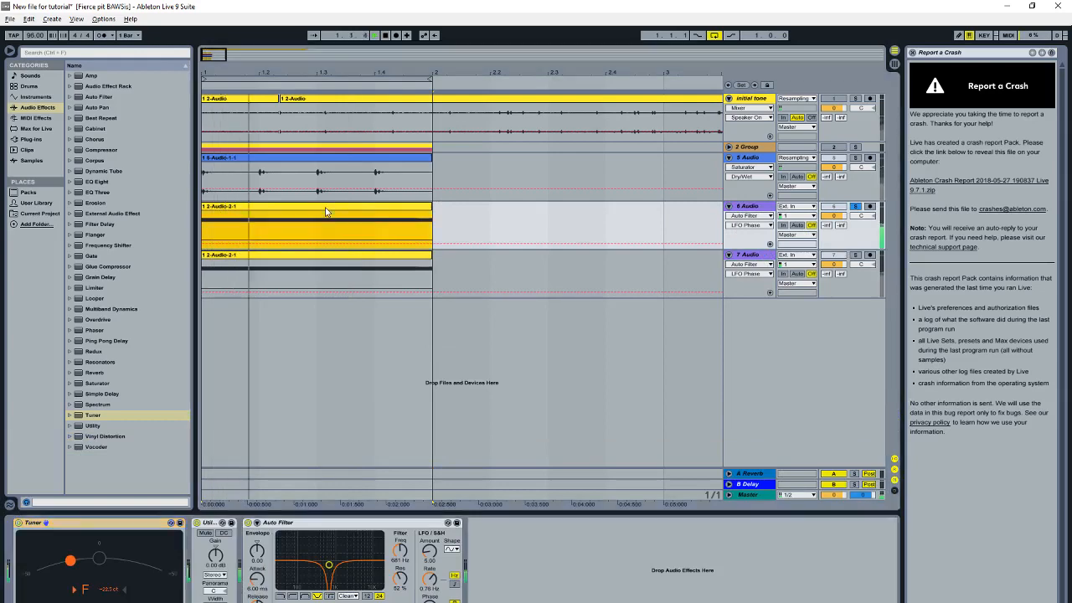
pyautogui.click(327, 212)
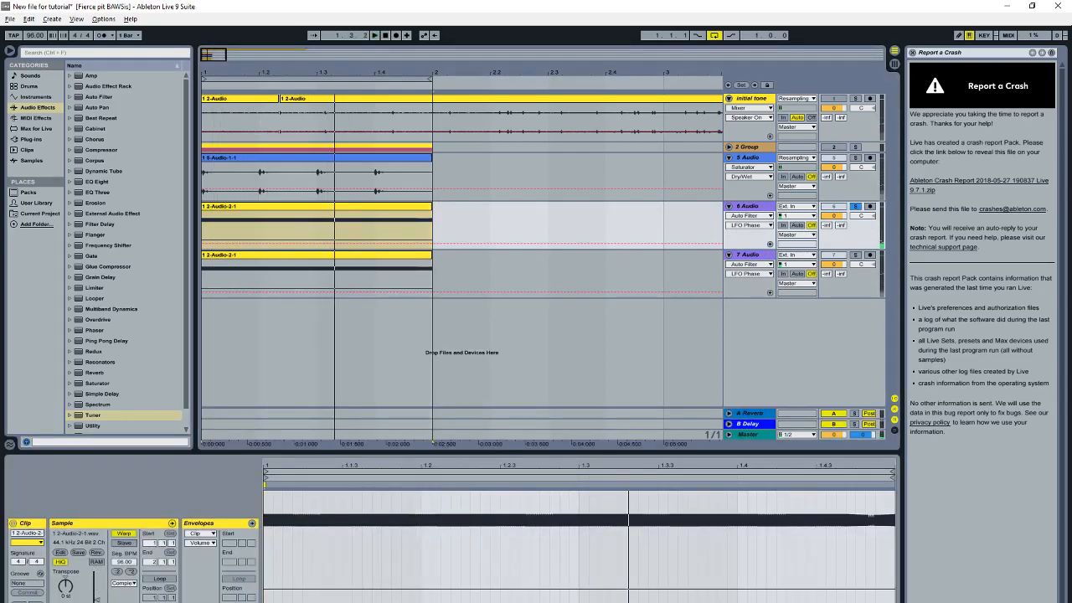
pyautogui.click(766, 208)
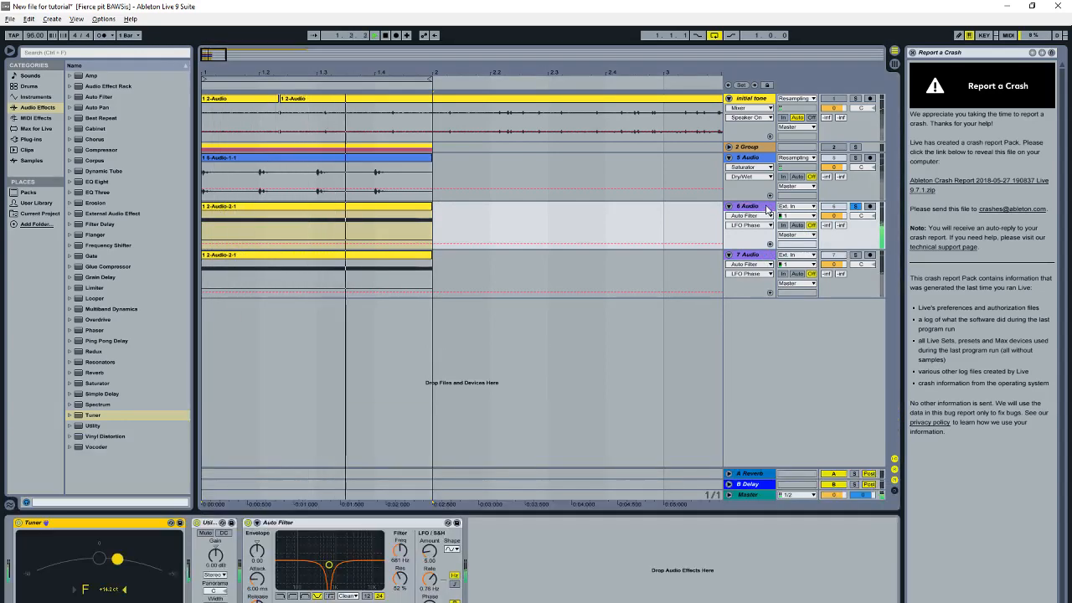
pyautogui.click(278, 211)
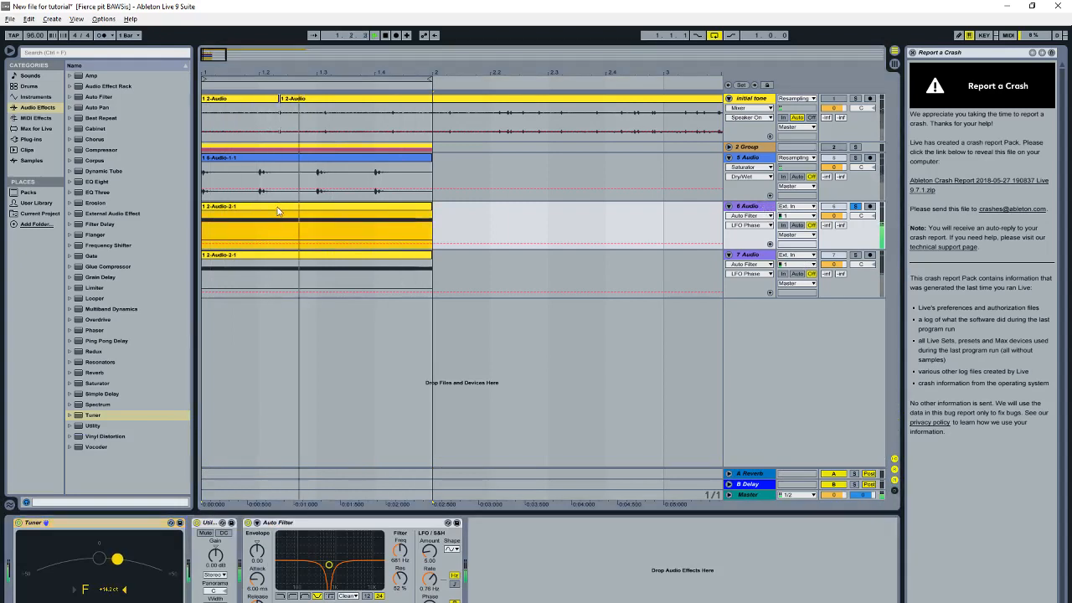
pyautogui.press('space')
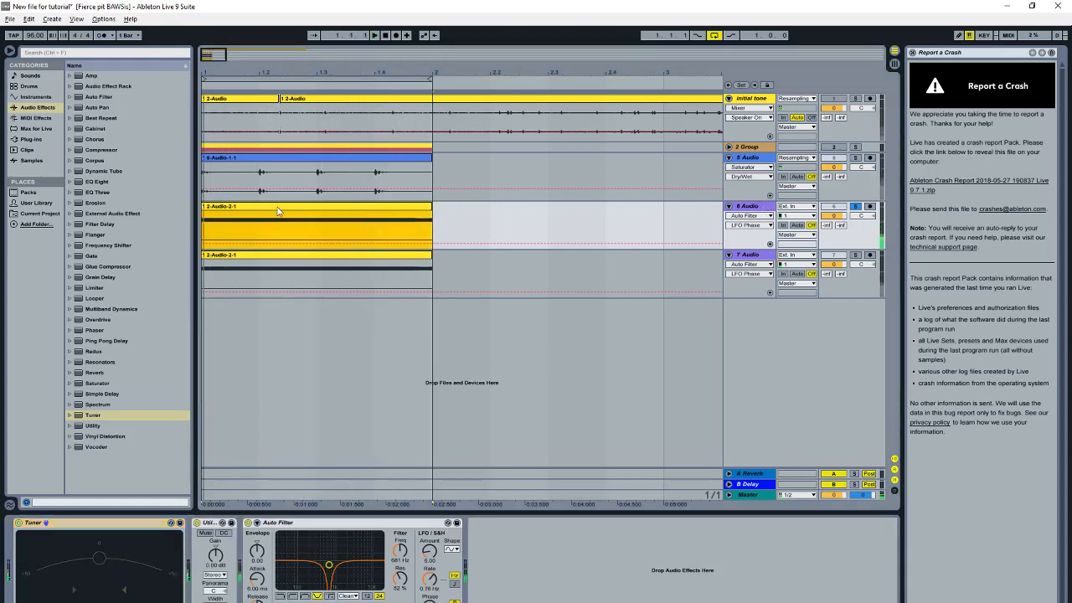
pyautogui.doubleClick(279, 211)
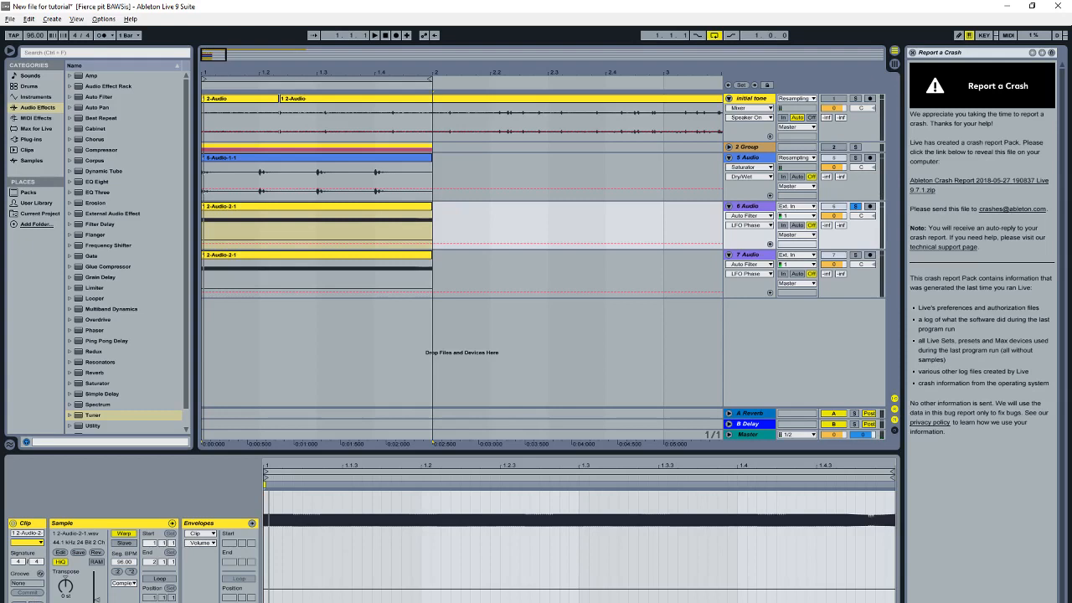
pyautogui.press('space')
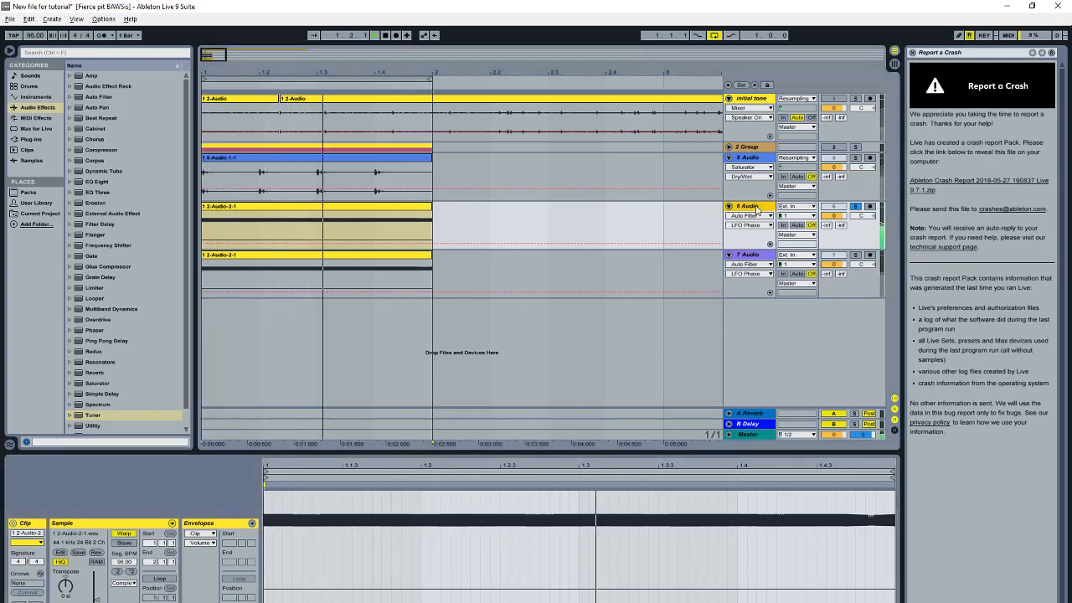
pyautogui.click(753, 208)
pyautogui.press('space')
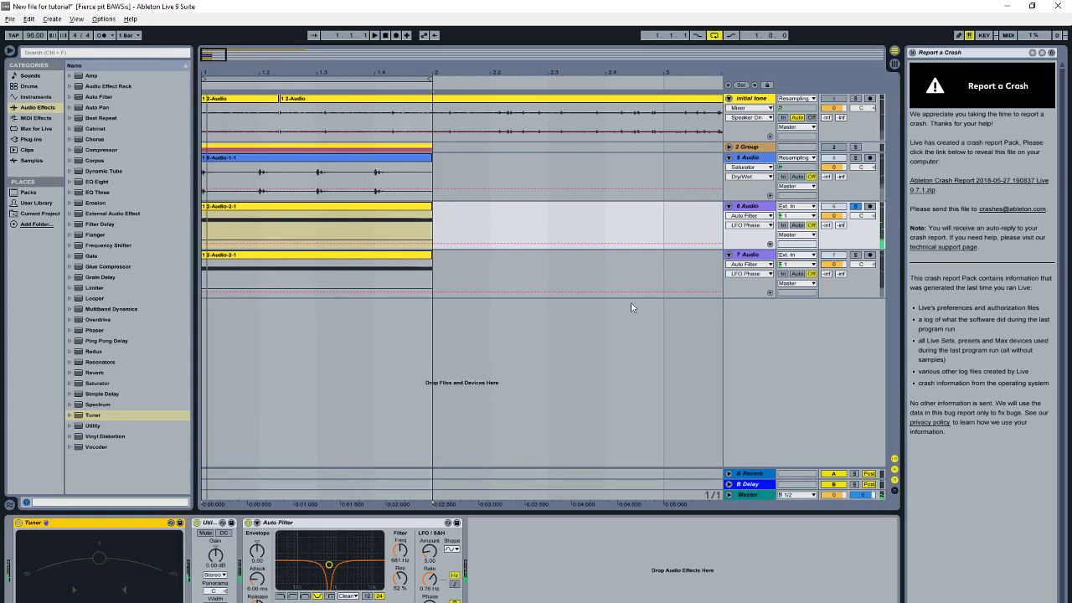
# Step: Unsolo the 6 Audio track and transpose the 7 Audio track's clip up 7 semitones, playing the layers together
pyautogui.click(318, 290)
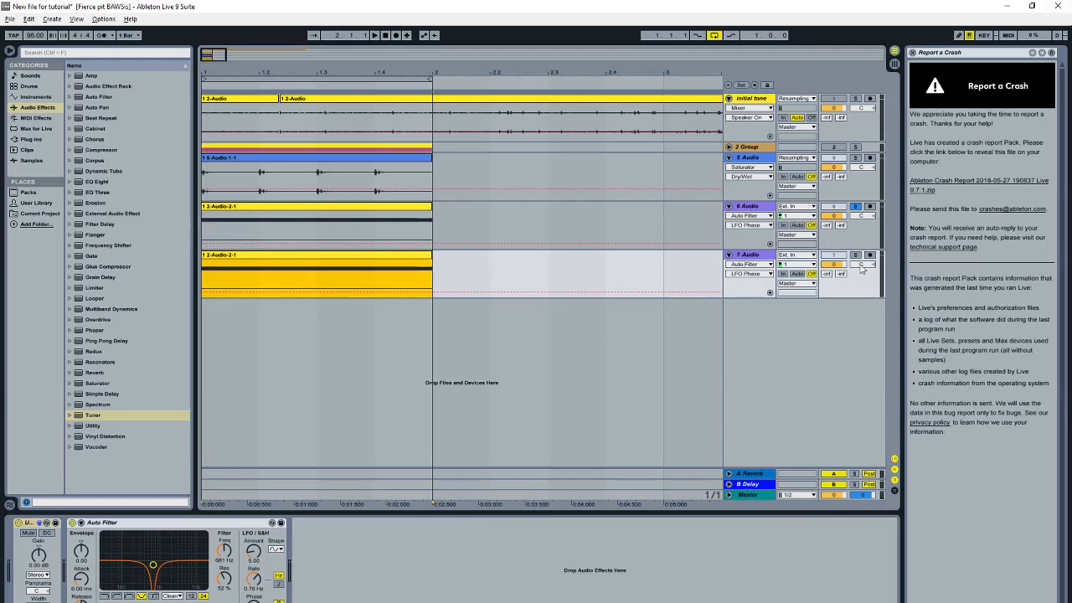
pyautogui.click(761, 254)
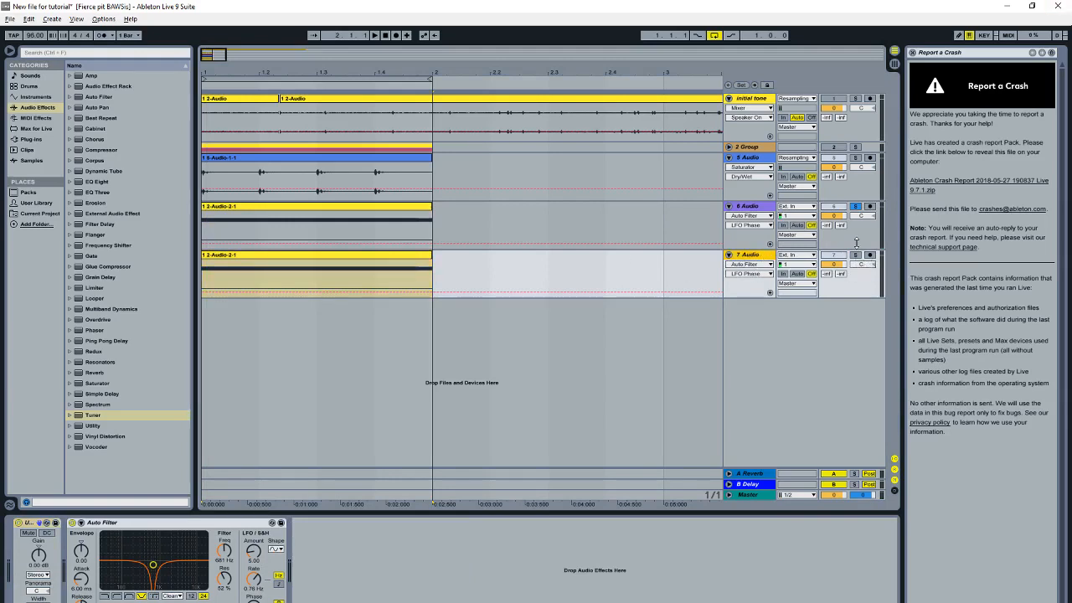
pyautogui.click(855, 206)
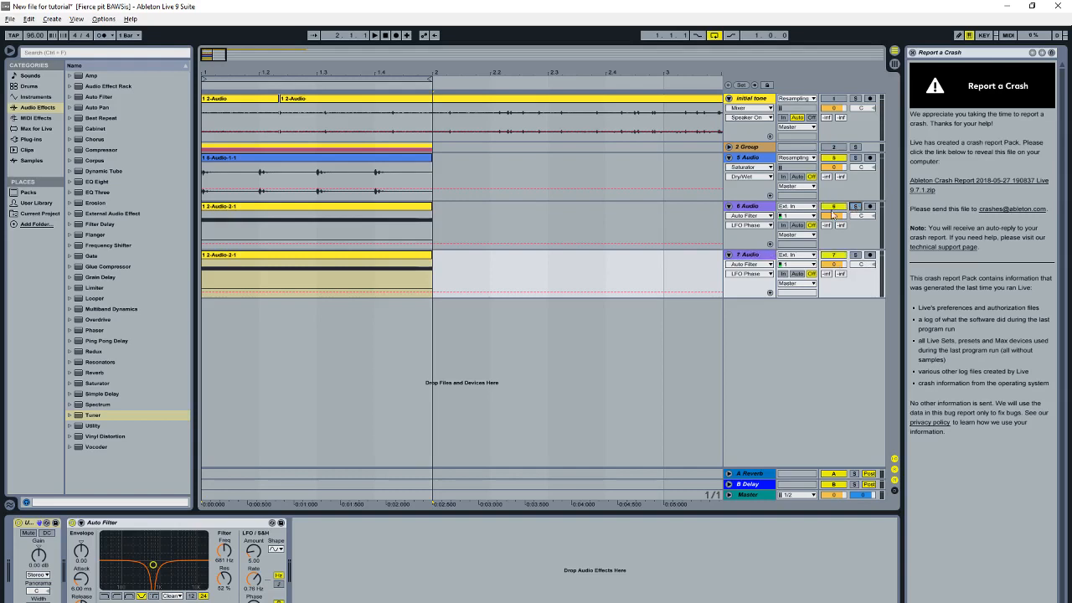
pyautogui.press('space')
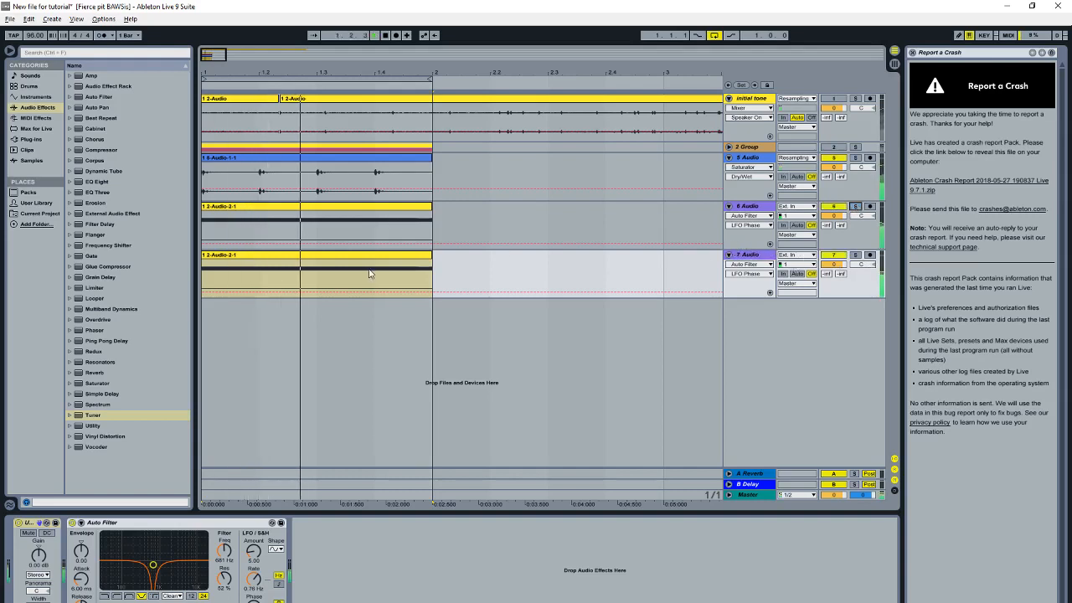
pyautogui.doubleClick(332, 262)
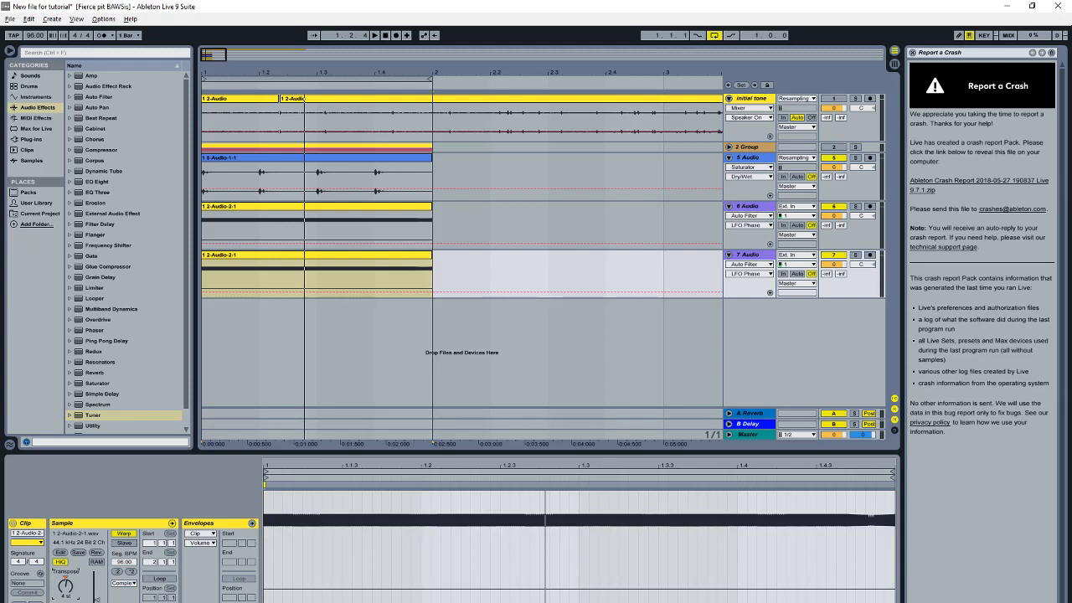
pyautogui.press('space')
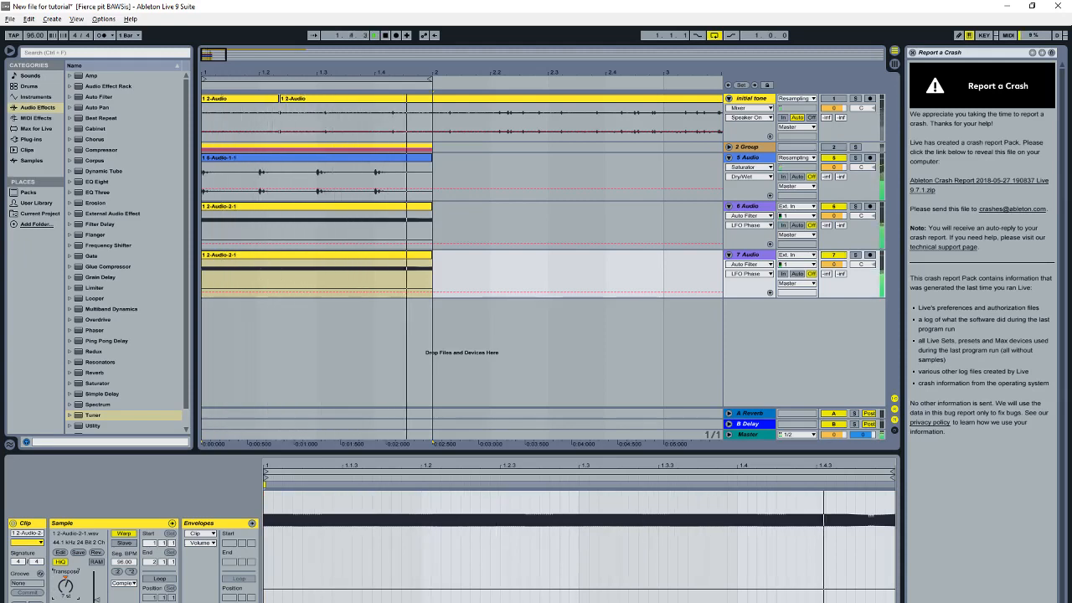
# Step: Duplicate the 7 Audio track and transpose the copied clip to -12 semitones, playing the layers together
pyautogui.press('space')
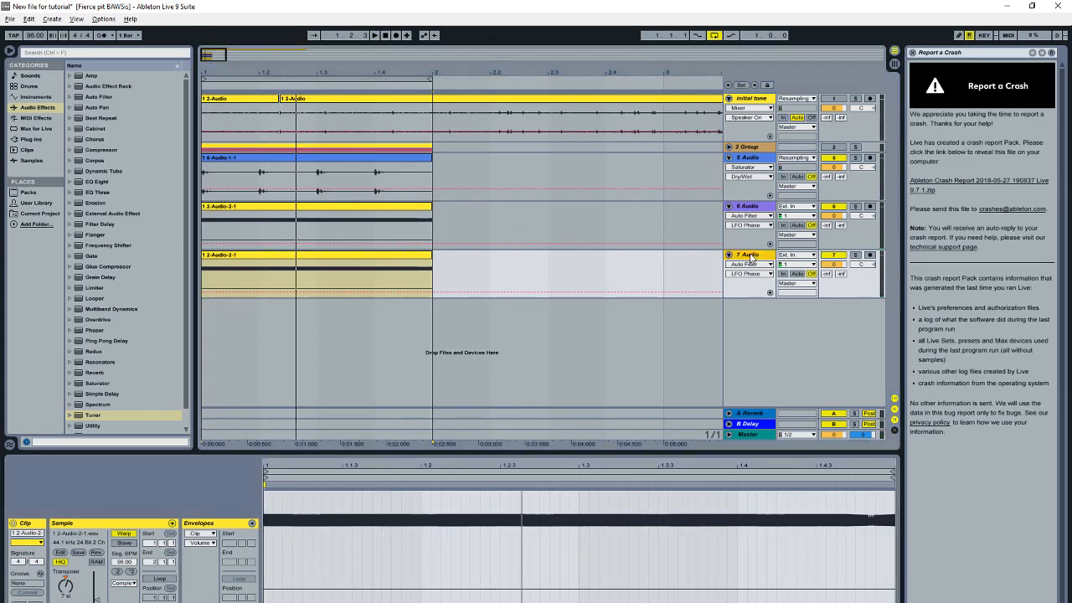
pyautogui.hotkey('ctrl', 'd')
pyautogui.click(326, 311)
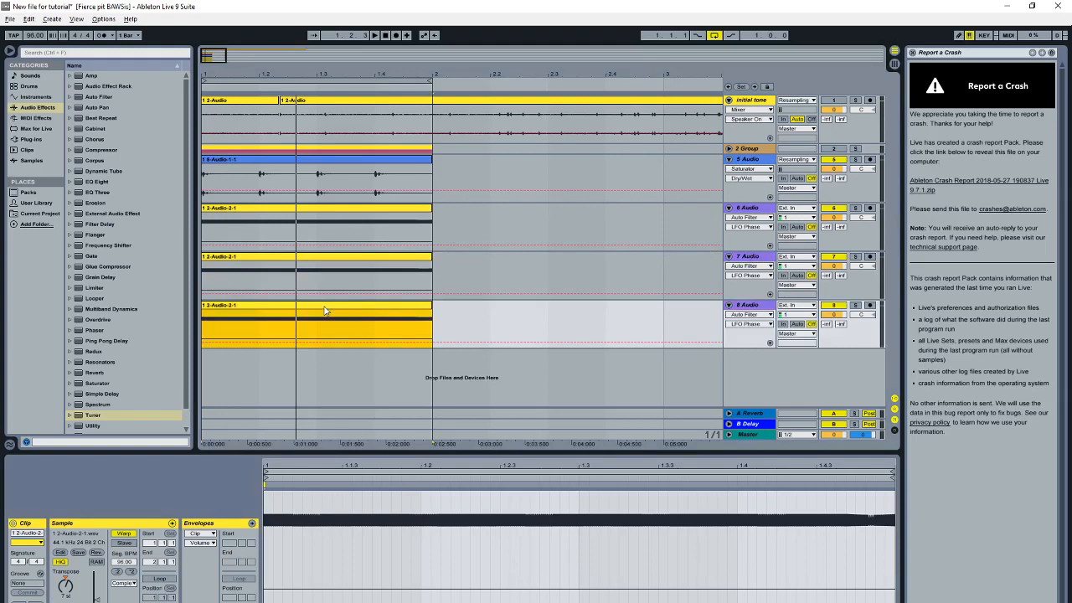
pyautogui.click(70, 592)
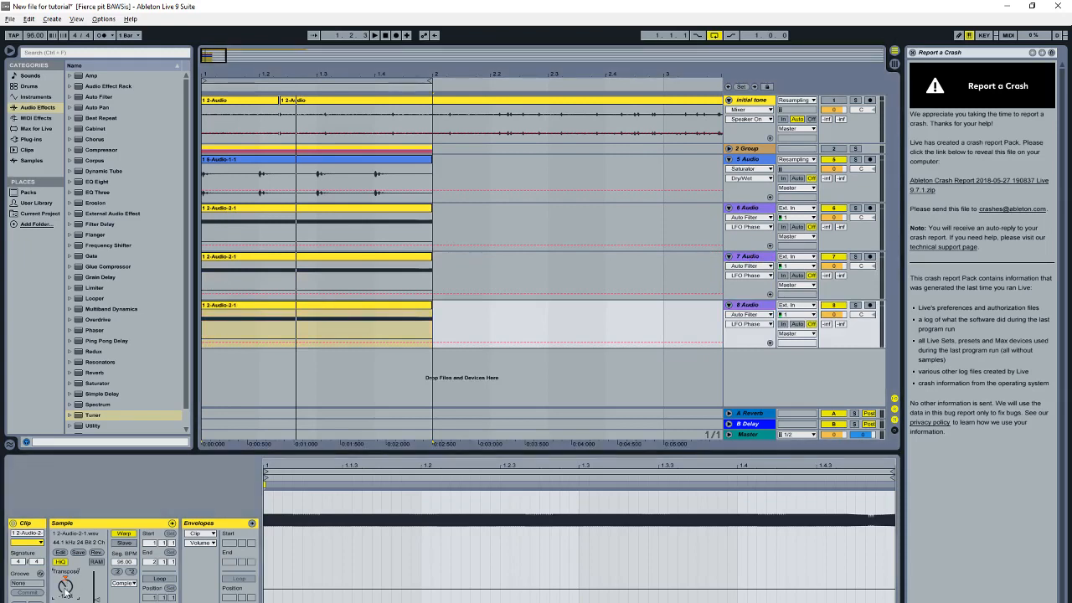
pyautogui.press('space')
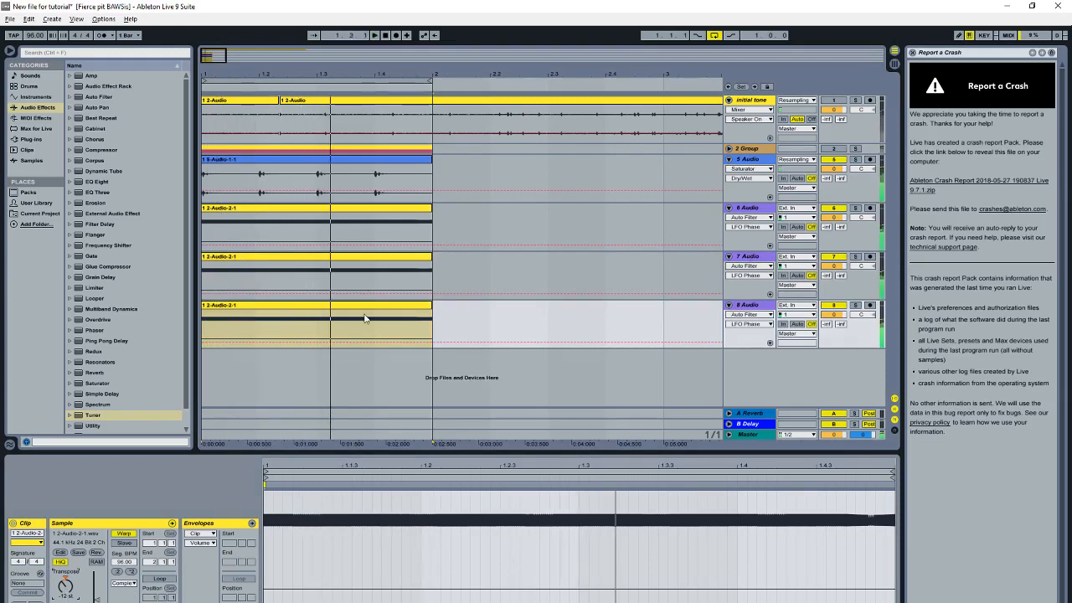
# Step: Show the fades on the 7 Audio clip and give it a fade-in about half a beat long
pyautogui.click(365, 317)
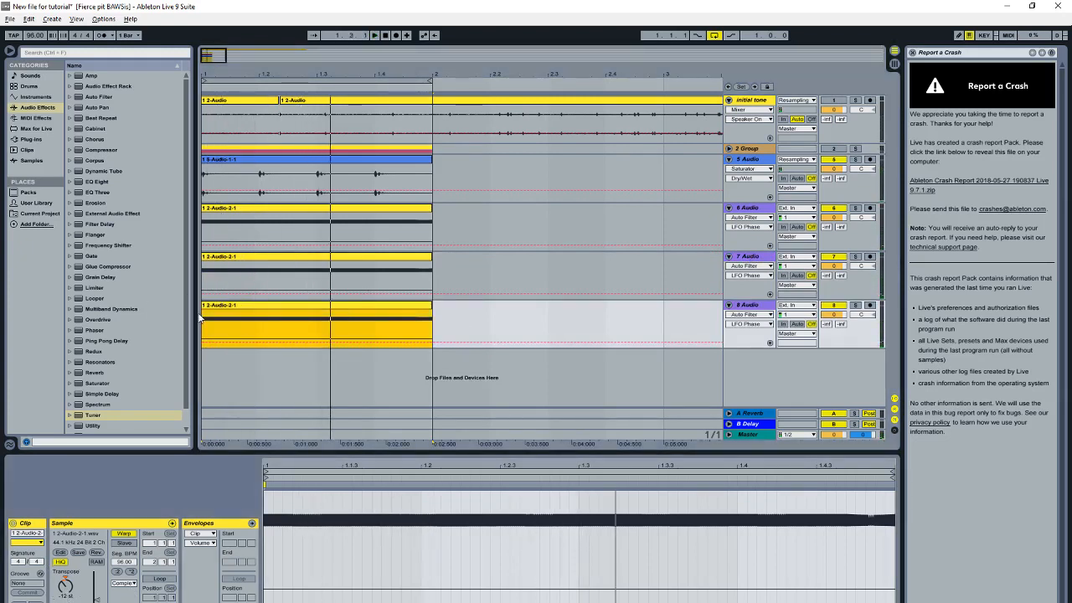
pyautogui.rightClick(230, 316)
pyautogui.click(222, 261)
pyautogui.click(226, 261)
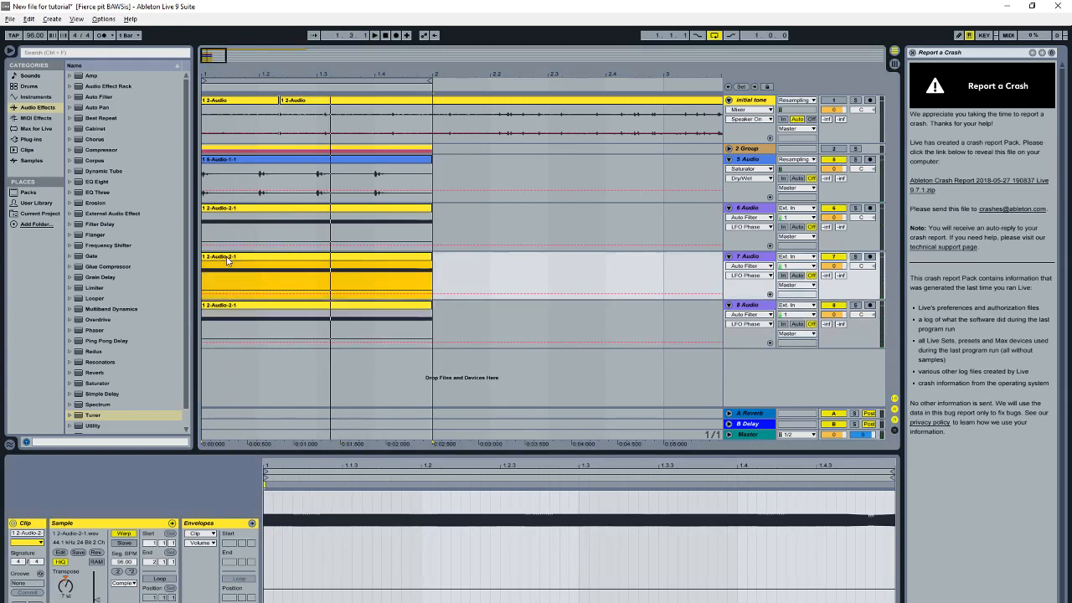
pyautogui.rightClick(227, 260)
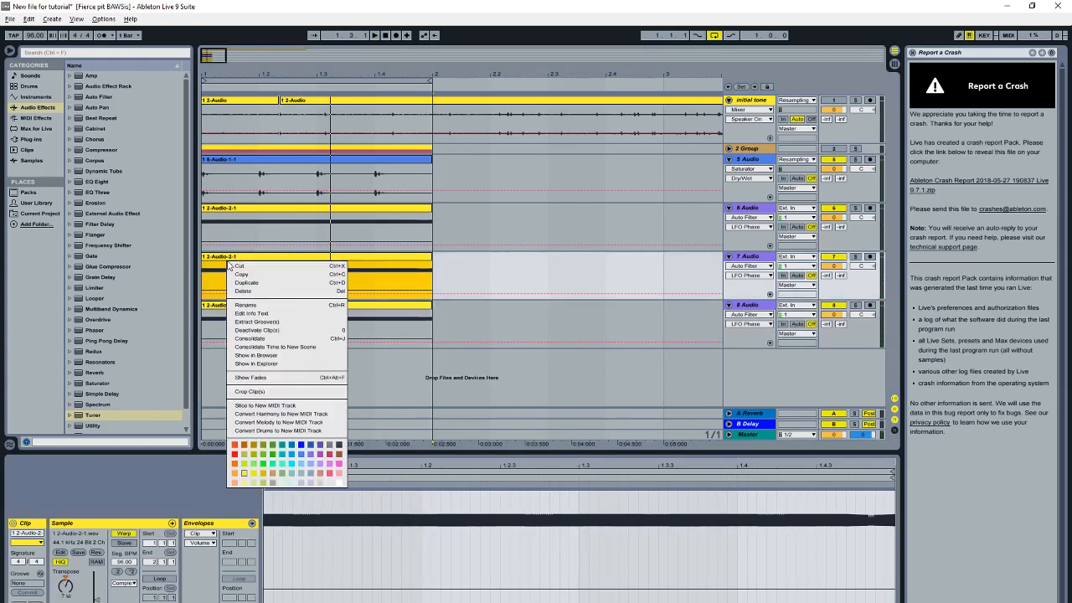
pyautogui.click(281, 378)
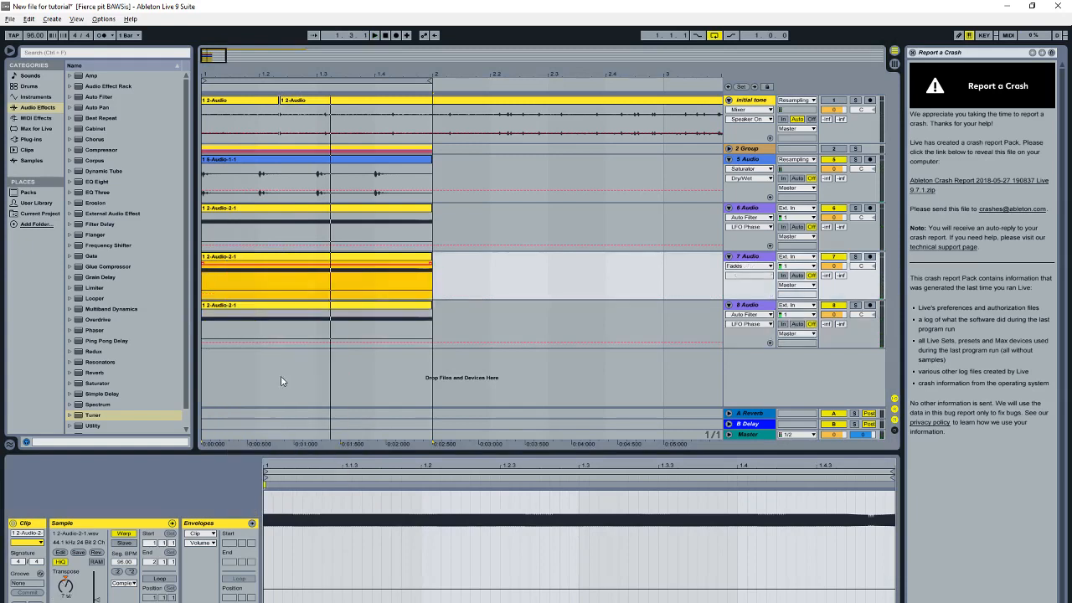
pyautogui.click(203, 267)
pyautogui.moveTo(207, 268); pyautogui.dragTo(236, 265)
# Step: Show the fades on the 6 Audio clip and give it a fade-in just under one beat long
pyautogui.click(759, 214)
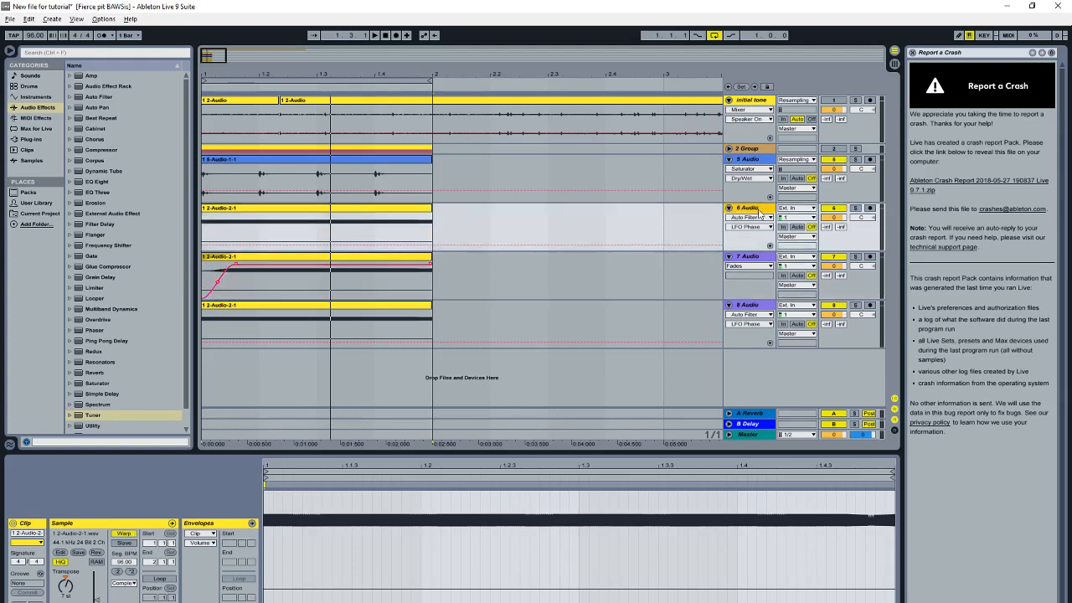
pyautogui.rightClick(222, 213)
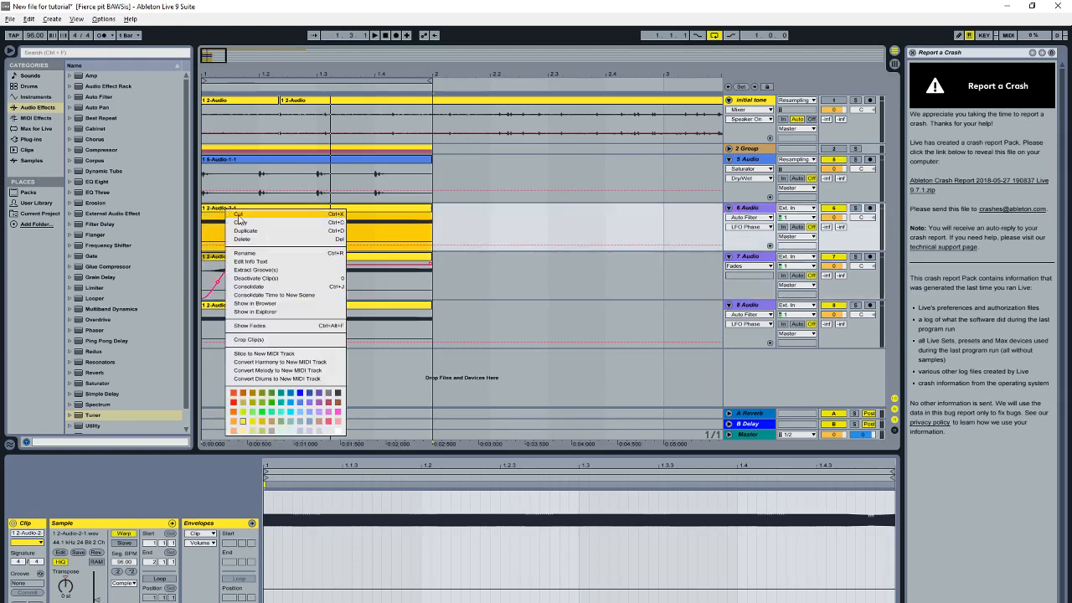
pyautogui.click(284, 326)
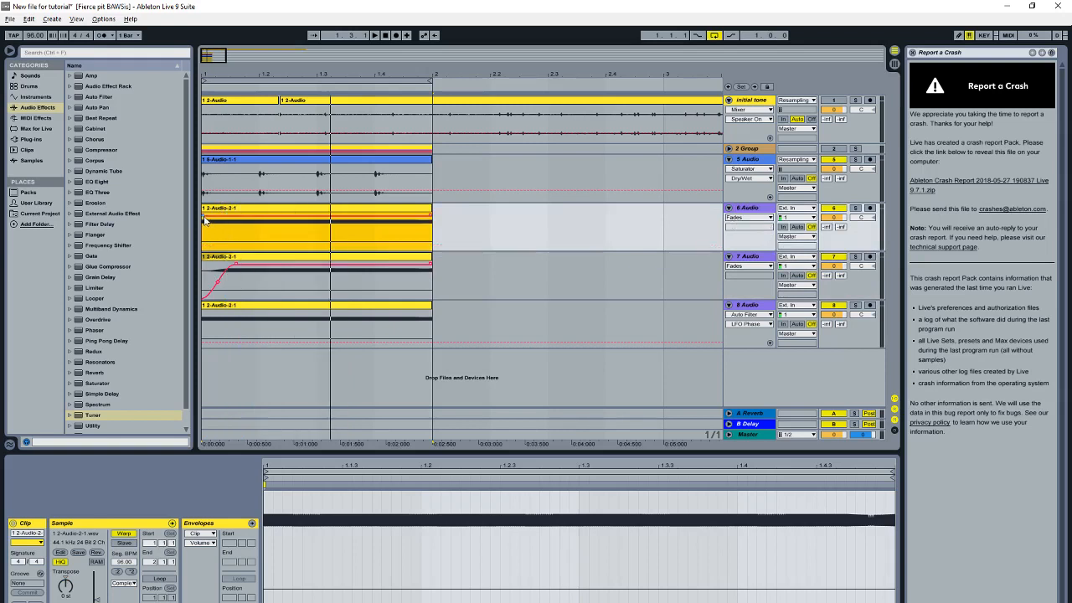
pyautogui.moveTo(204, 220); pyautogui.dragTo(259, 235)
# Step: Show the fades on the 8 Audio clip, add a fade-in about a third of a beat long, and play the layers
pyautogui.click(260, 307)
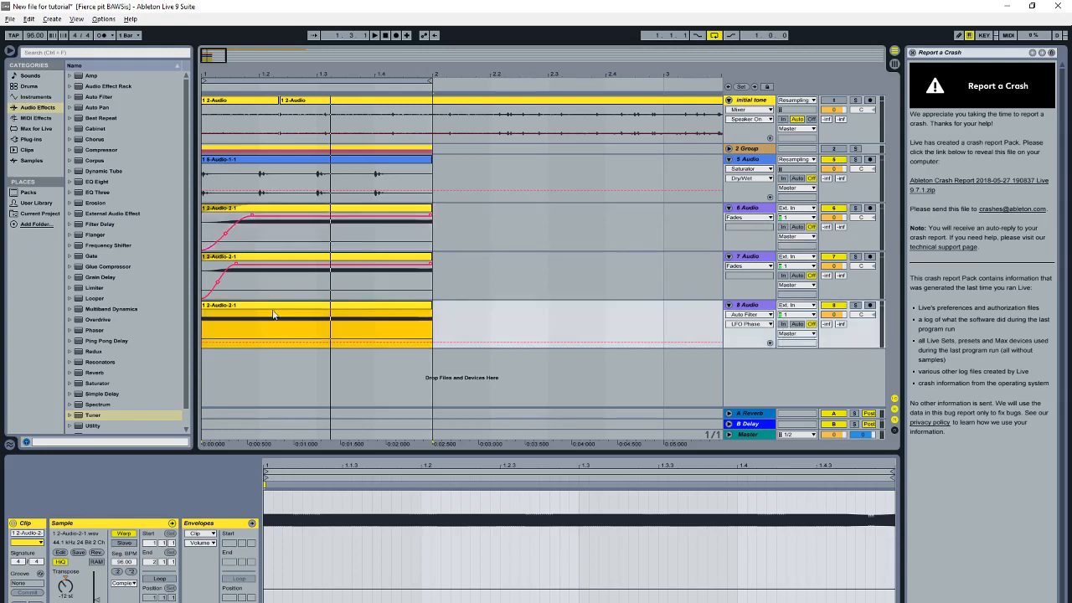
pyautogui.rightClick(214, 314)
pyautogui.click(257, 413)
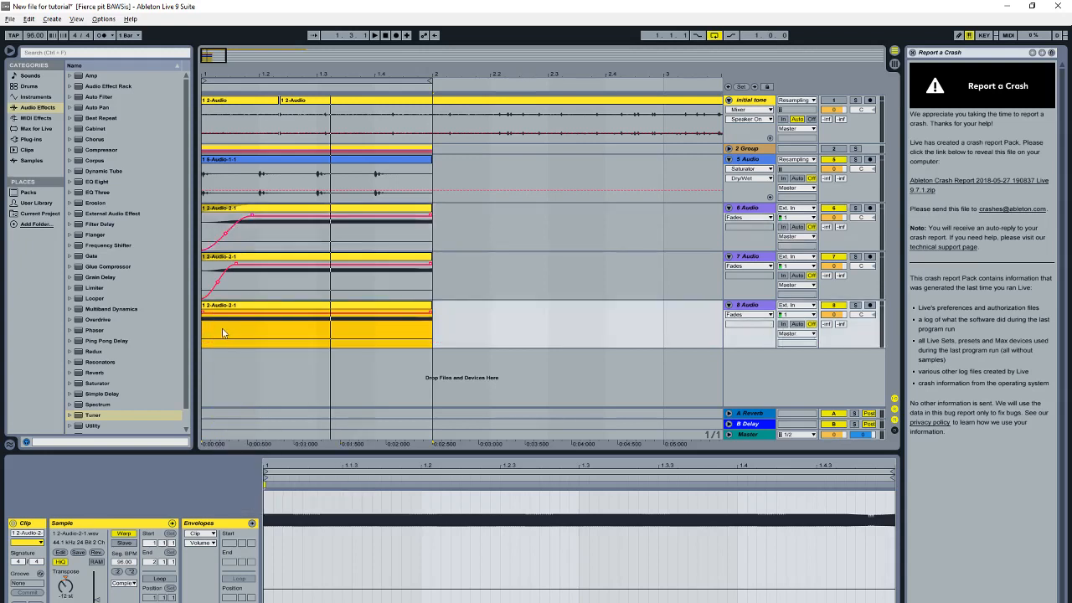
pyautogui.moveTo(205, 315); pyautogui.dragTo(233, 323)
pyautogui.press('space')
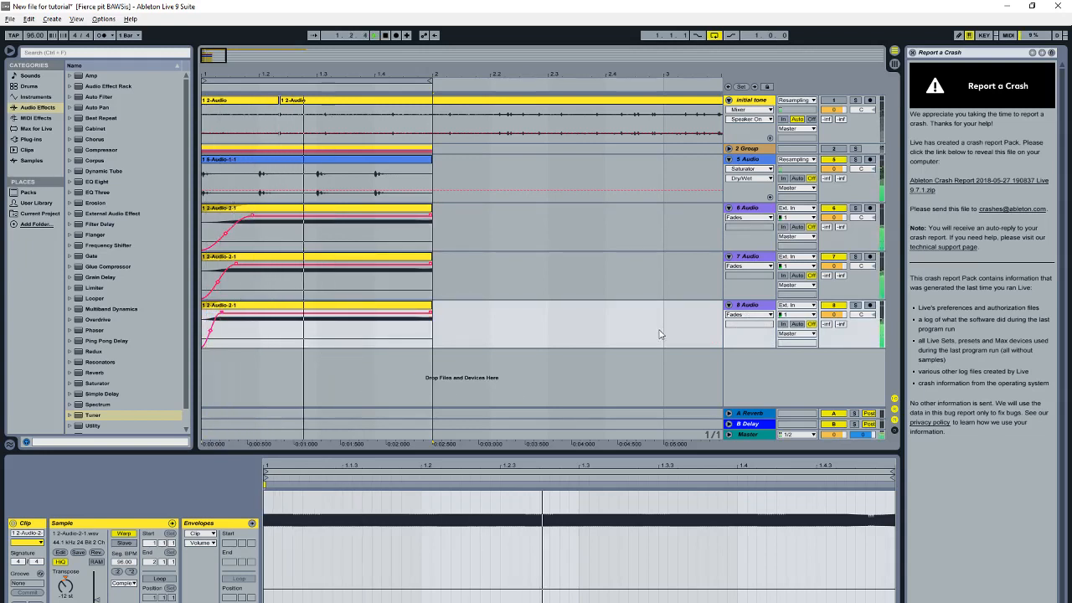
# Step: Fold the 7 Audio track and duplicate it
pyautogui.click(751, 306)
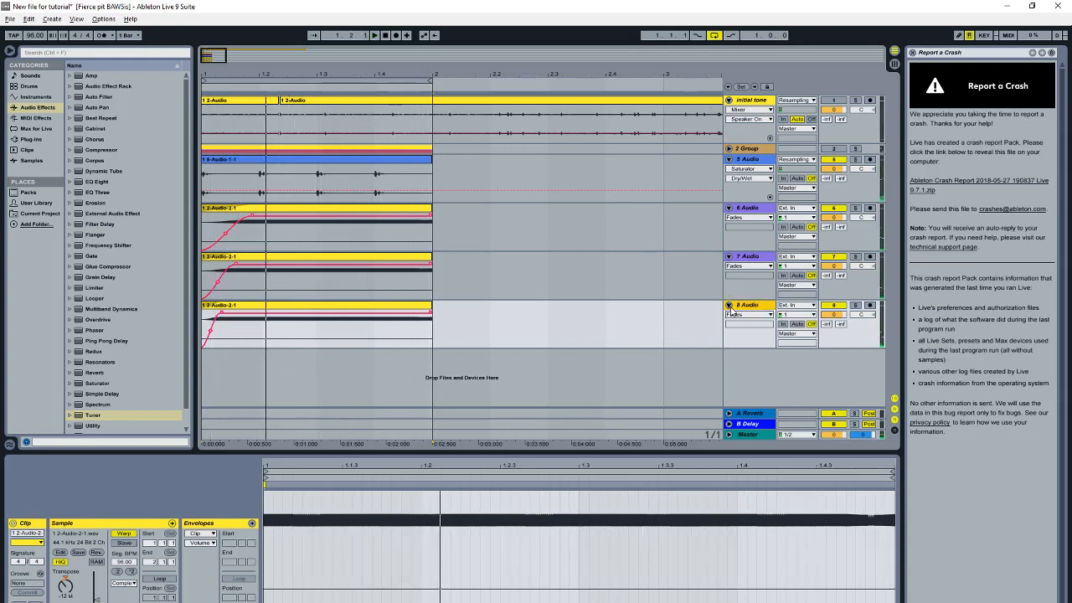
pyautogui.click(728, 306)
pyautogui.click(728, 256)
pyautogui.click(729, 267)
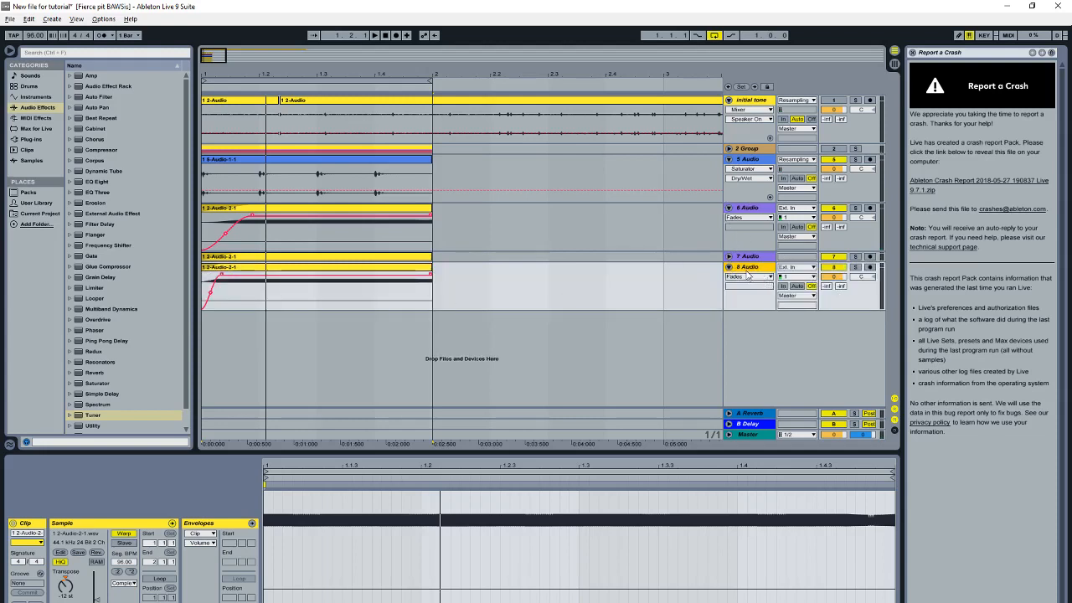
pyautogui.click(752, 256)
pyautogui.hotkey('ctrl', 'd')
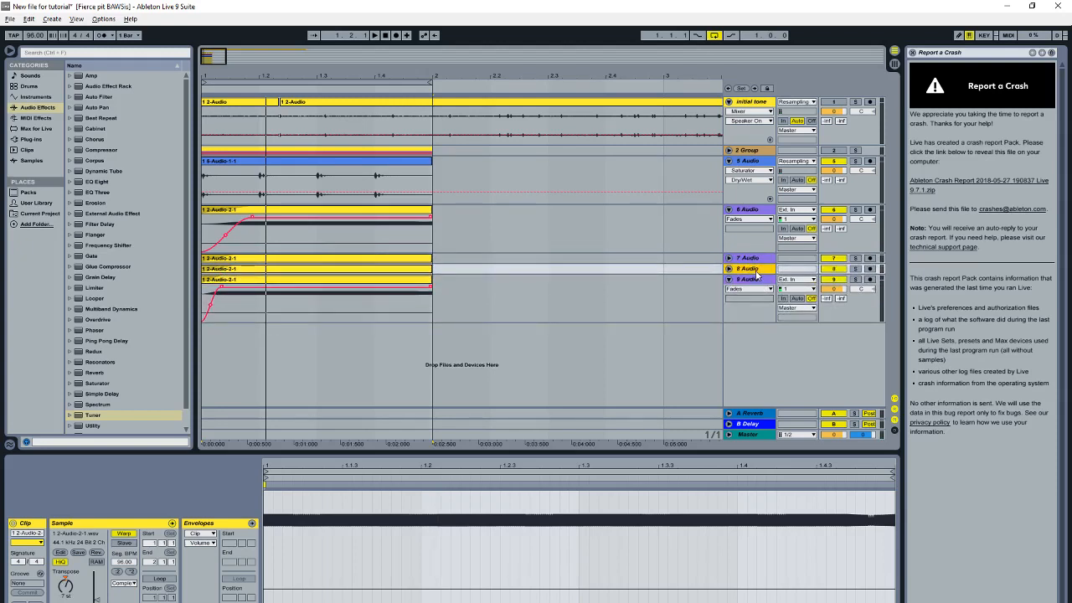
# Step: Transpose the clip on the new 8 Audio track to 3 semitones, playing the layers and showing the track's devices
pyautogui.click(287, 270)
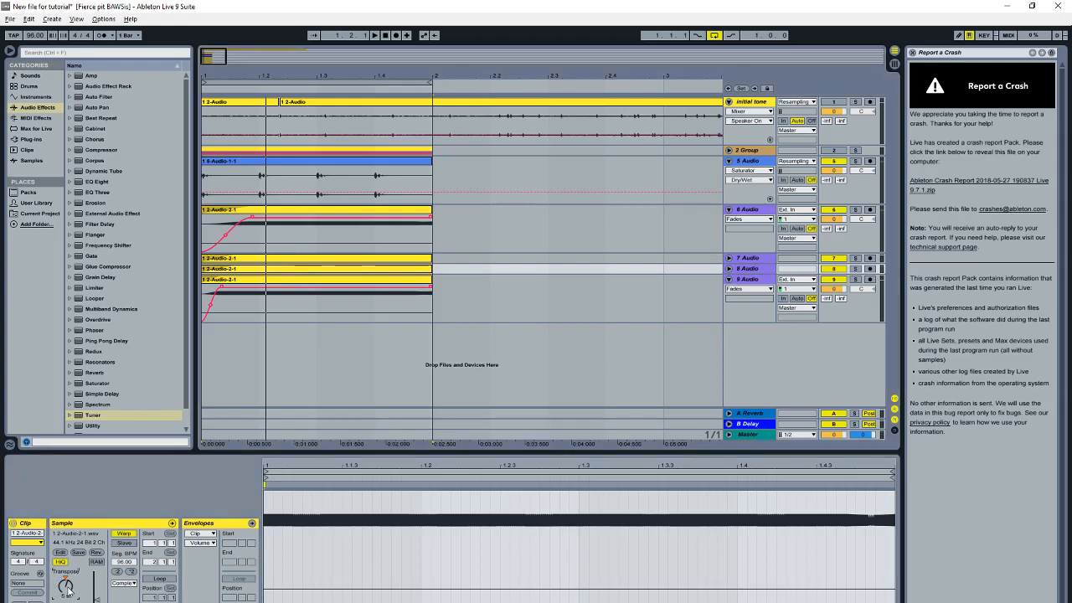
pyautogui.press('space')
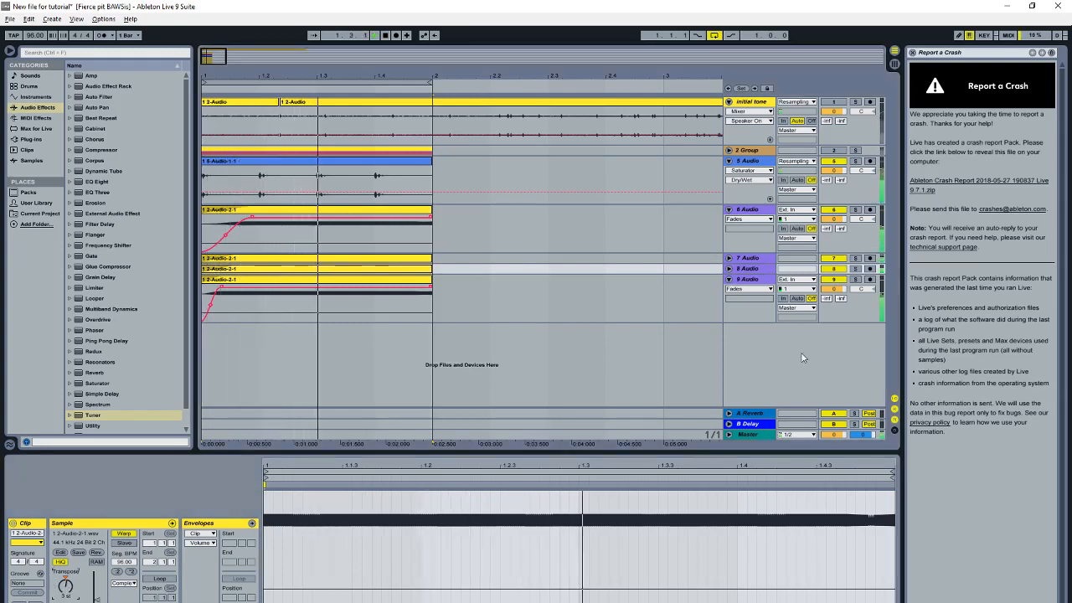
pyautogui.doubleClick(754, 269)
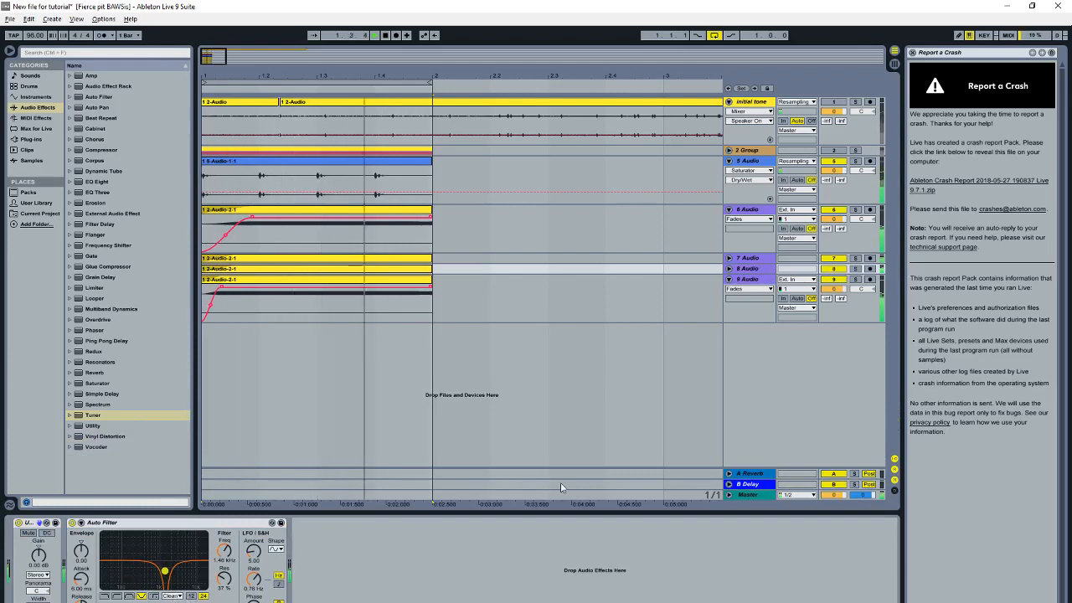
# Step: Fold the 6 Audio and 9 Audio tracks and group tracks 6 Audio through 9 Audio together
pyautogui.click(729, 209)
pyautogui.click(729, 241)
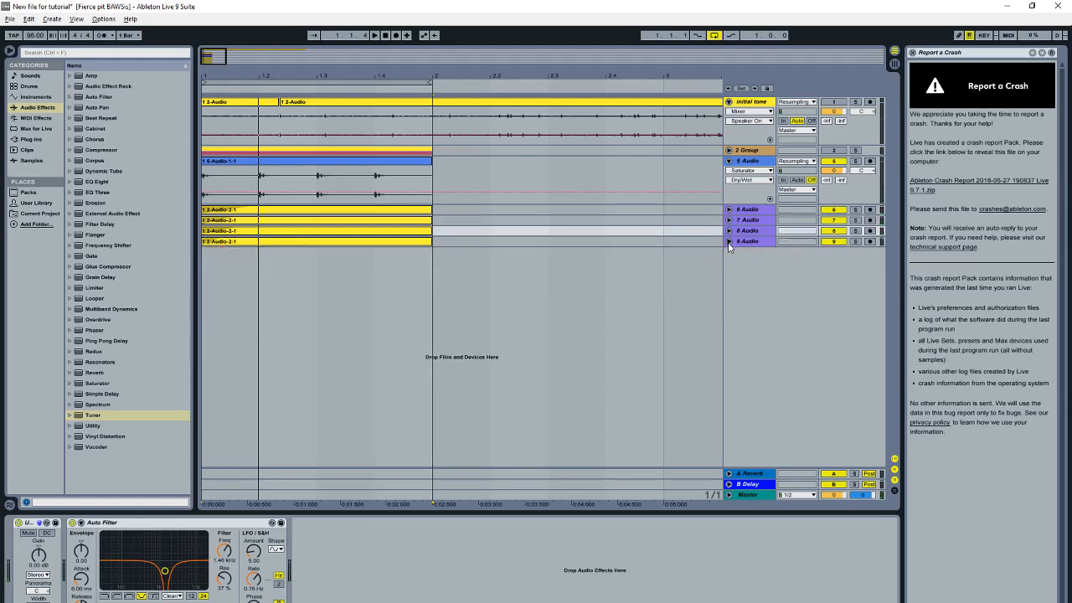
pyautogui.click(750, 210)
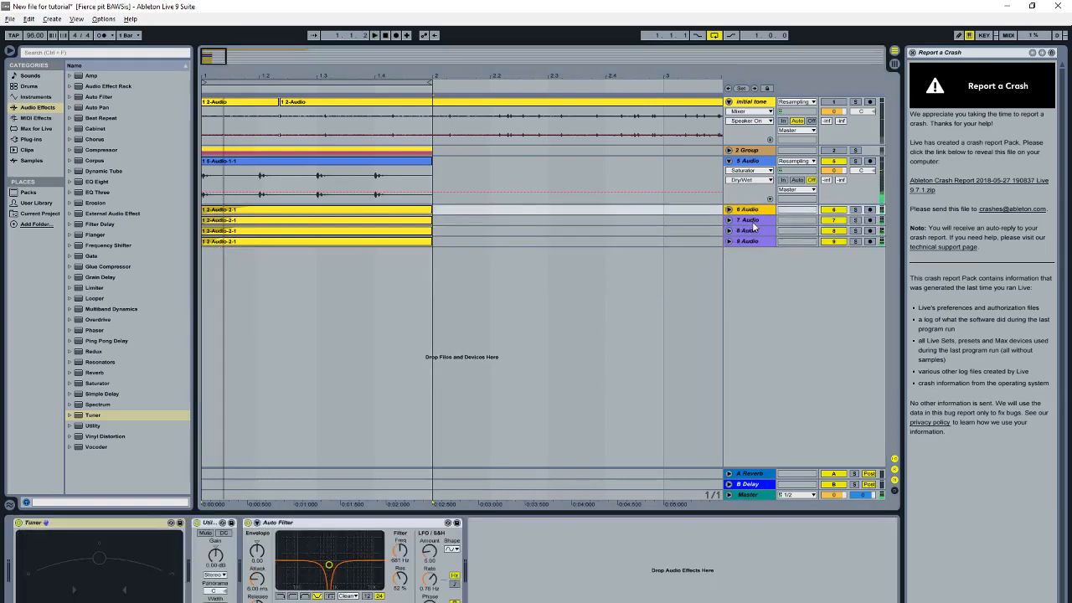
pyautogui.keyDown('ctrl'); pyautogui.click(752, 221); pyautogui.keyUp('ctrl')
pyautogui.click(756, 240)
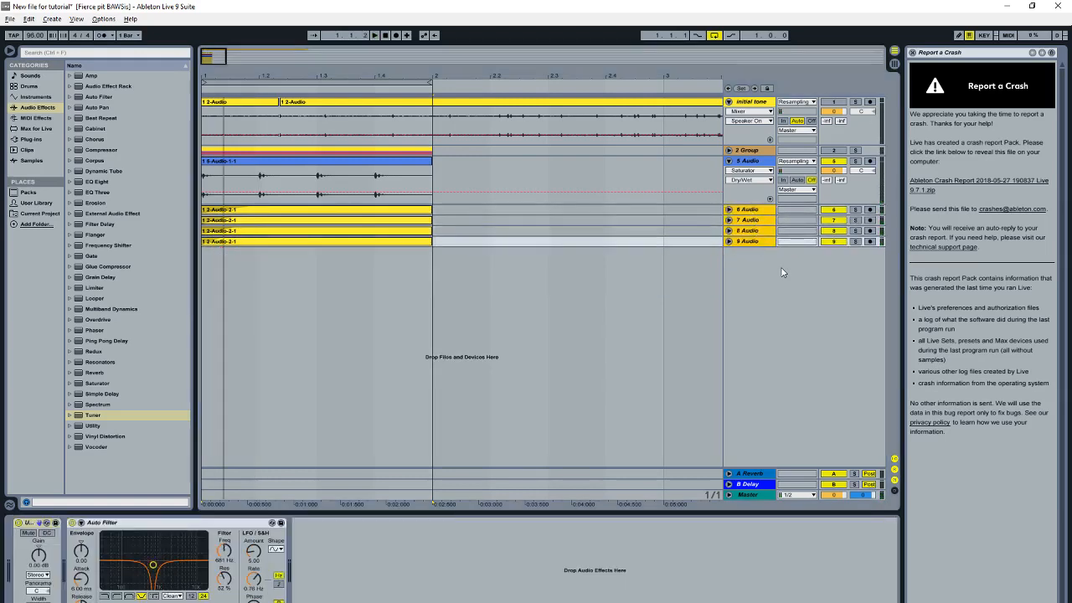
pyautogui.hotkey('ctrl', 'g')
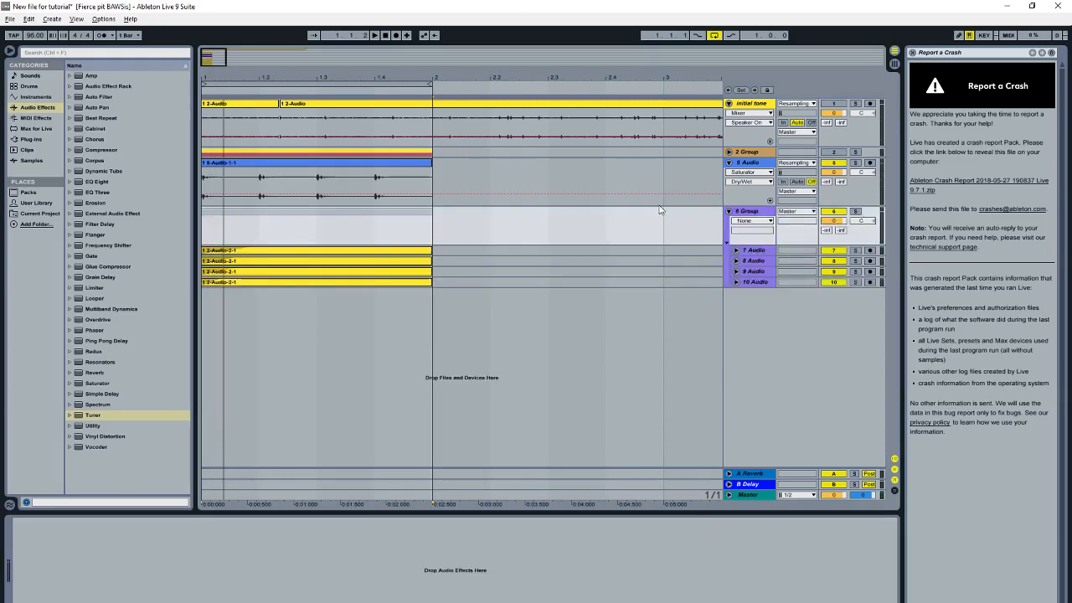
# Step: Add an Auto Filter followed by a Resonators effect to the new 6 Group track
pyautogui.doubleClick(96, 97)
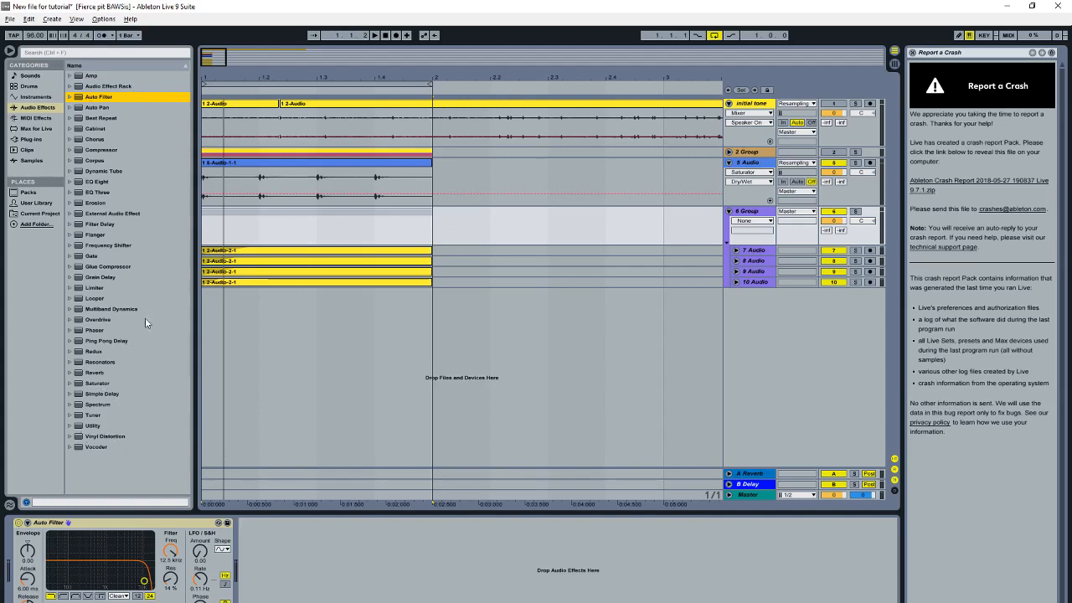
pyautogui.doubleClick(109, 363)
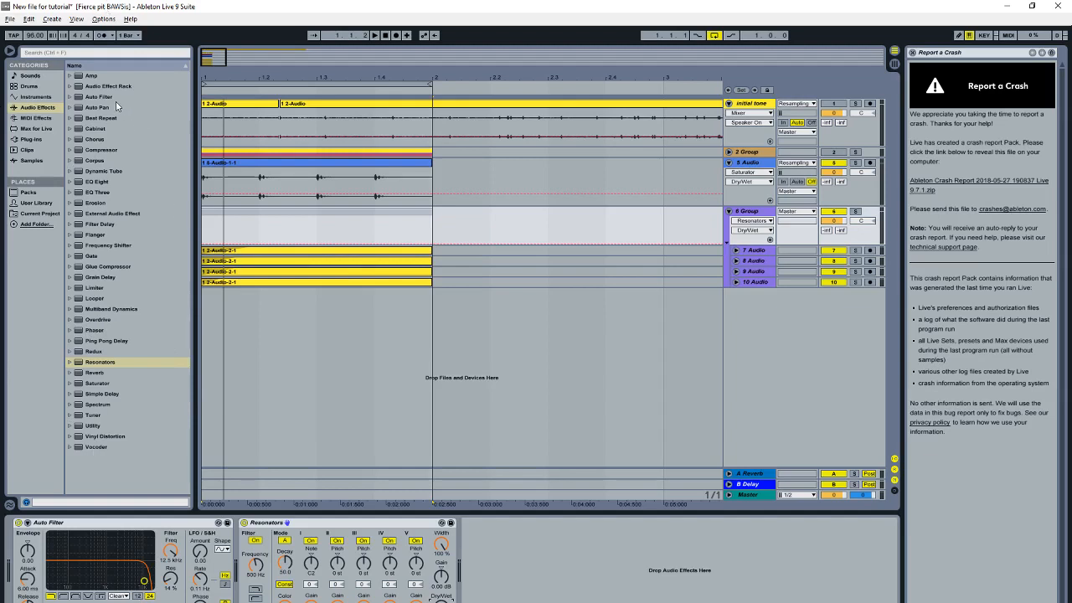
# Step: Insert a new audio track below the group and set its audio input to 6-Group
pyautogui.rightClick(774, 326)
pyautogui.click(802, 316)
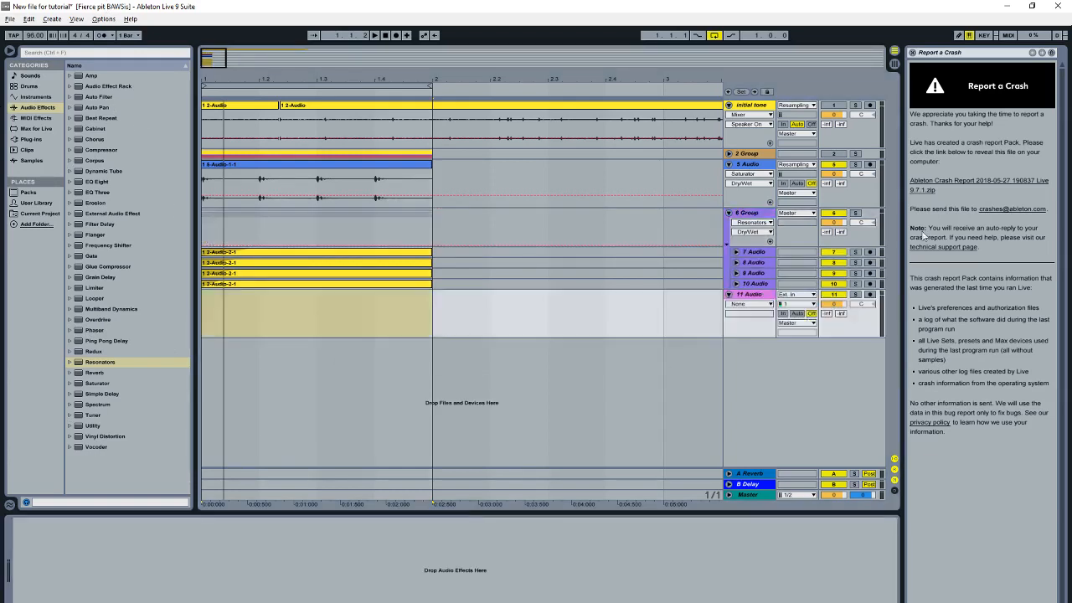
pyautogui.click(806, 300)
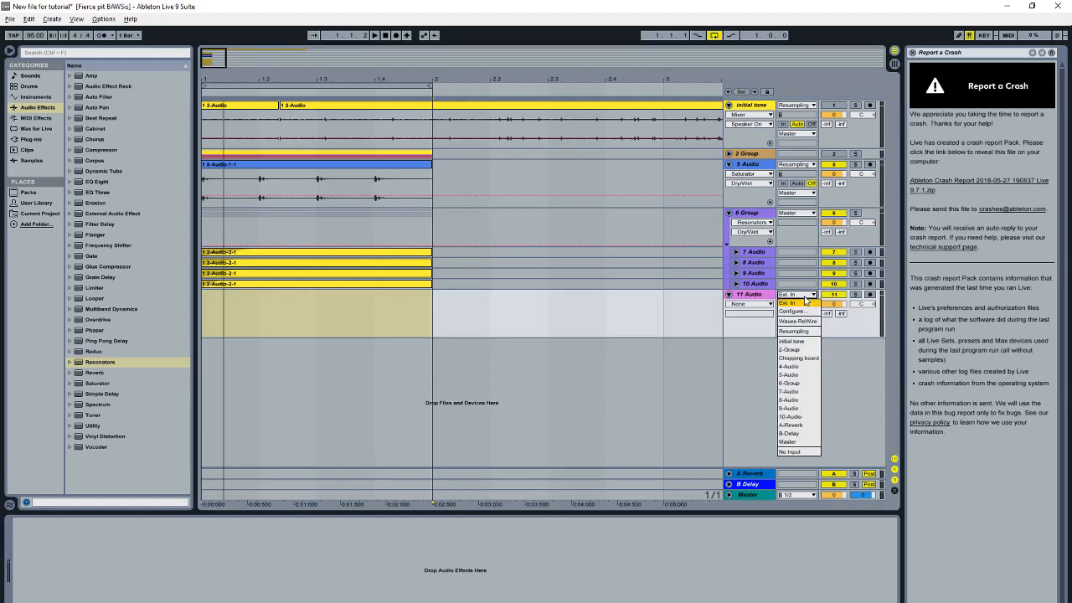
pyautogui.click(799, 383)
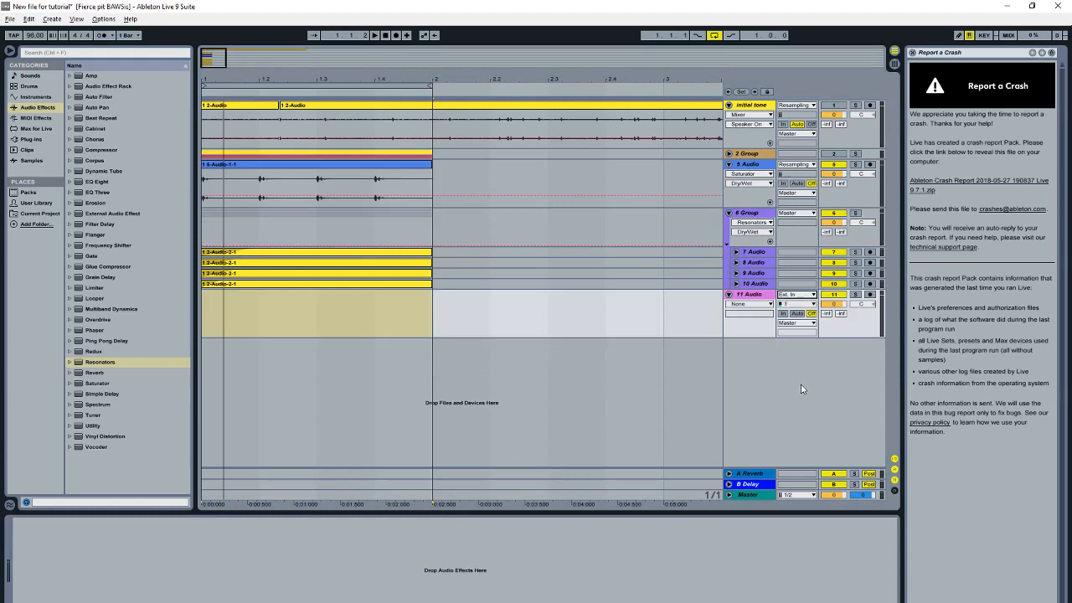
# Step: Rename the 6 Group track as pad
pyautogui.click(750, 215)
pyautogui.hotkey('ctrl', 'r')
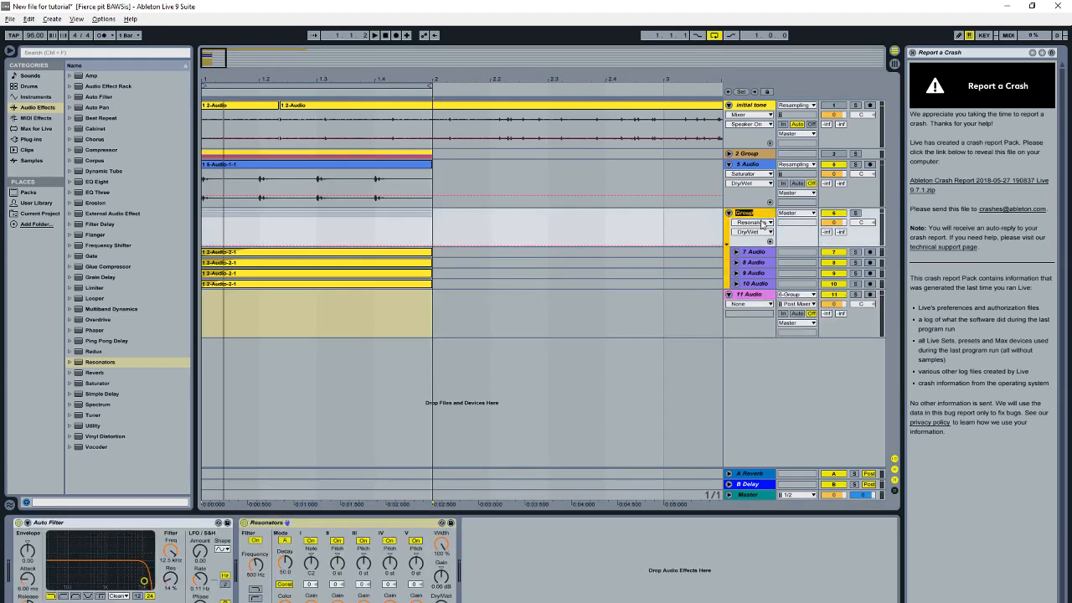
pyautogui.write('pi')
# Step: Add a Vocoder with Enhance enabled to the 11 Audio track, followed by a Utility with its gain at -15.6 dB
pyautogui.click(752, 298)
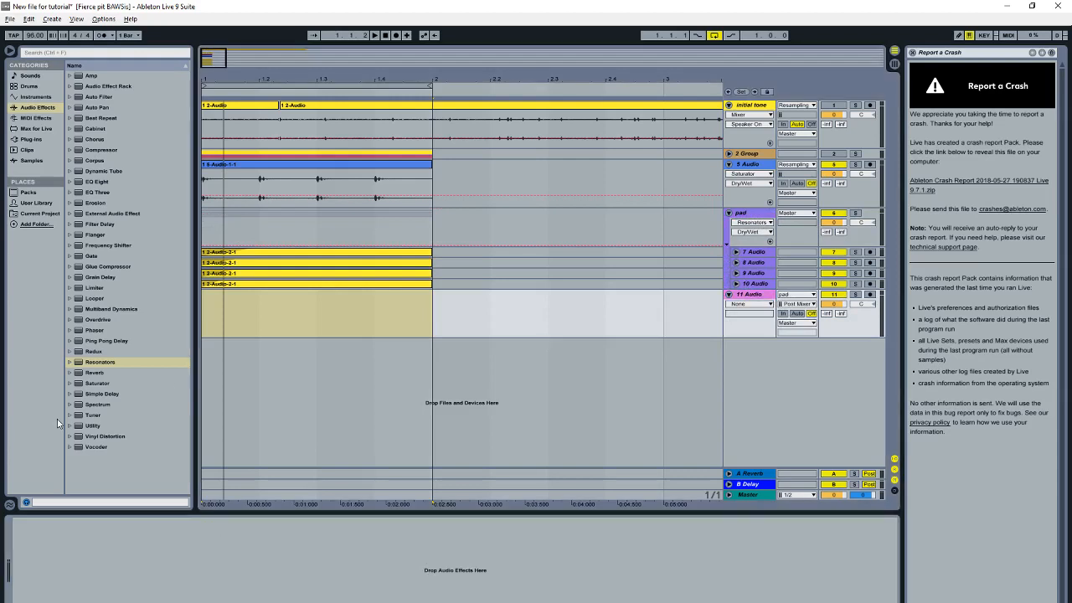
pyautogui.doubleClick(101, 445)
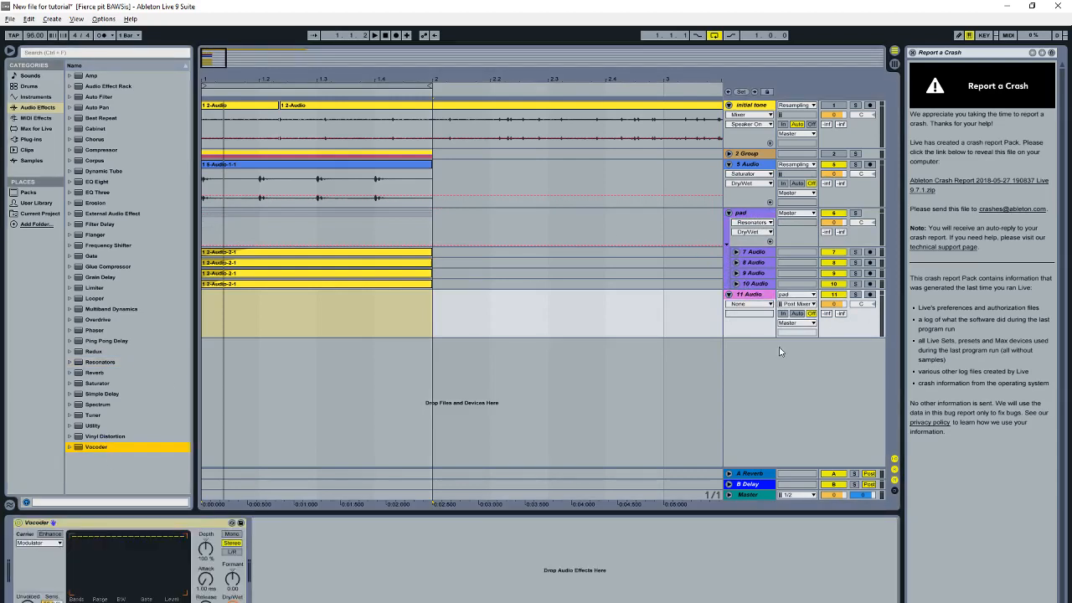
pyautogui.click(50, 534)
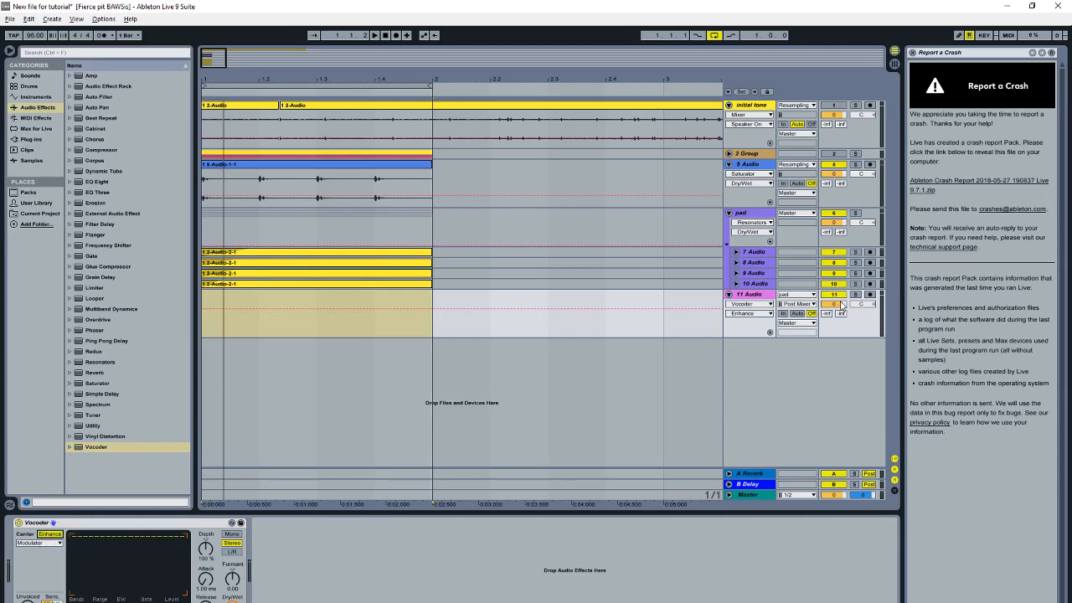
pyautogui.doubleClick(93, 425)
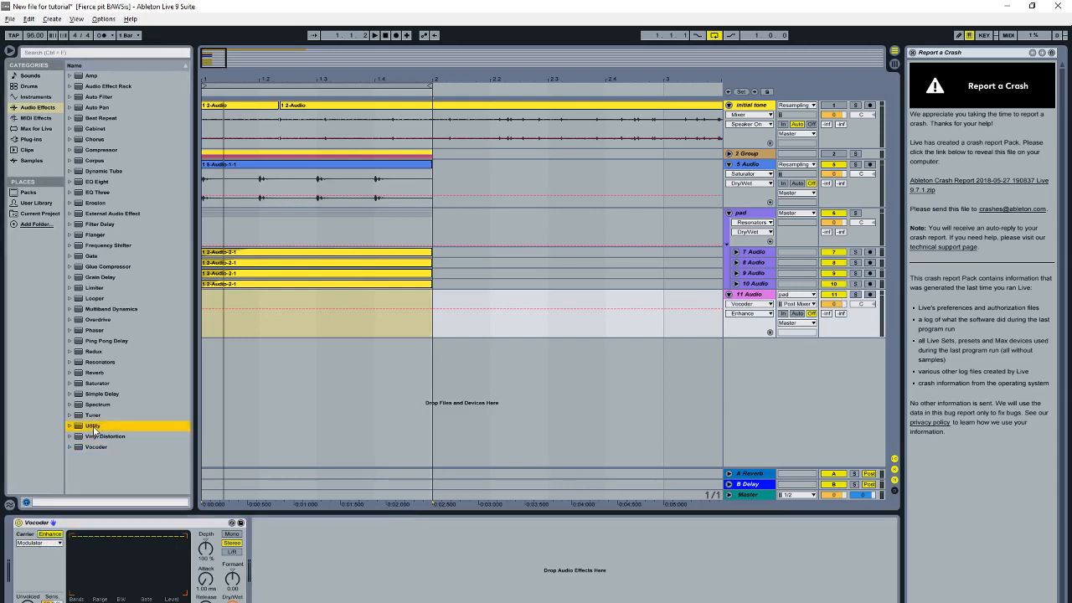
pyautogui.moveTo(284, 564); pyautogui.dragTo(284, 596)
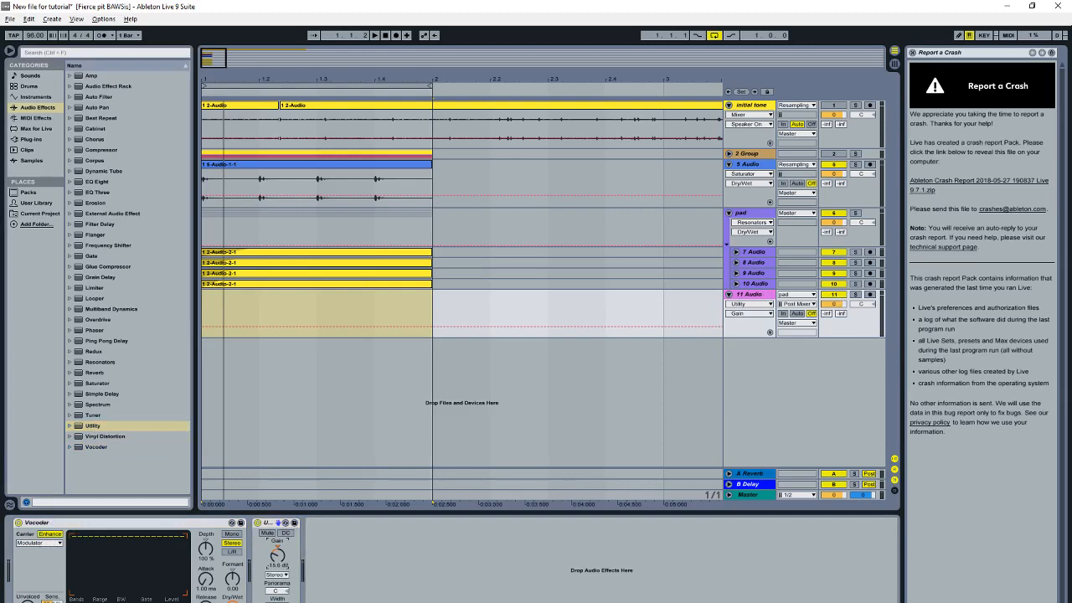
# Step: Add a Reverb effect after the Resonators on the pad group and audition the loop
pyautogui.click(256, 251)
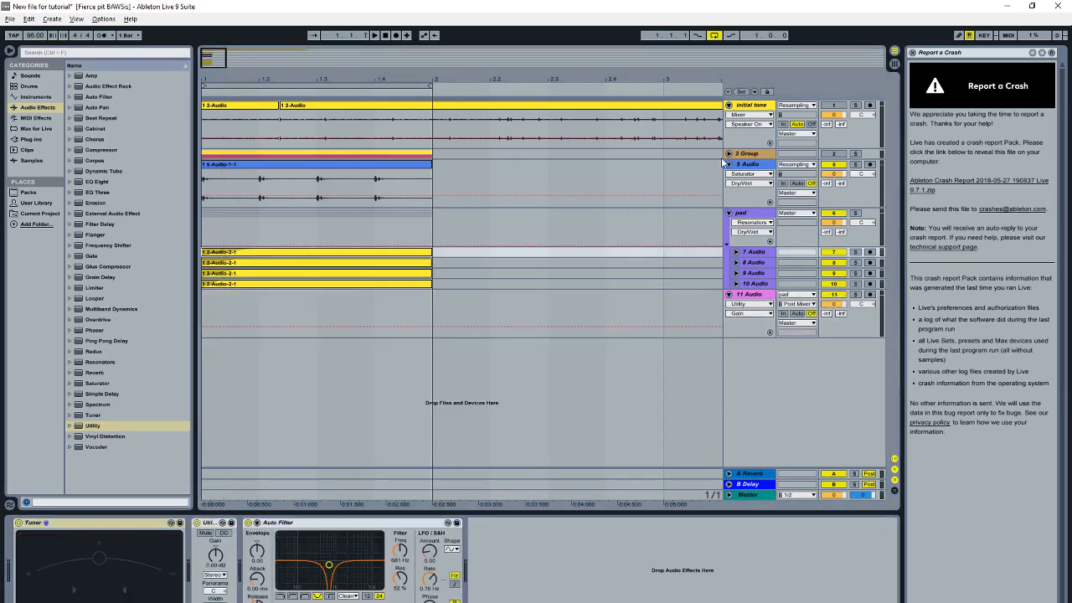
pyautogui.click(756, 216)
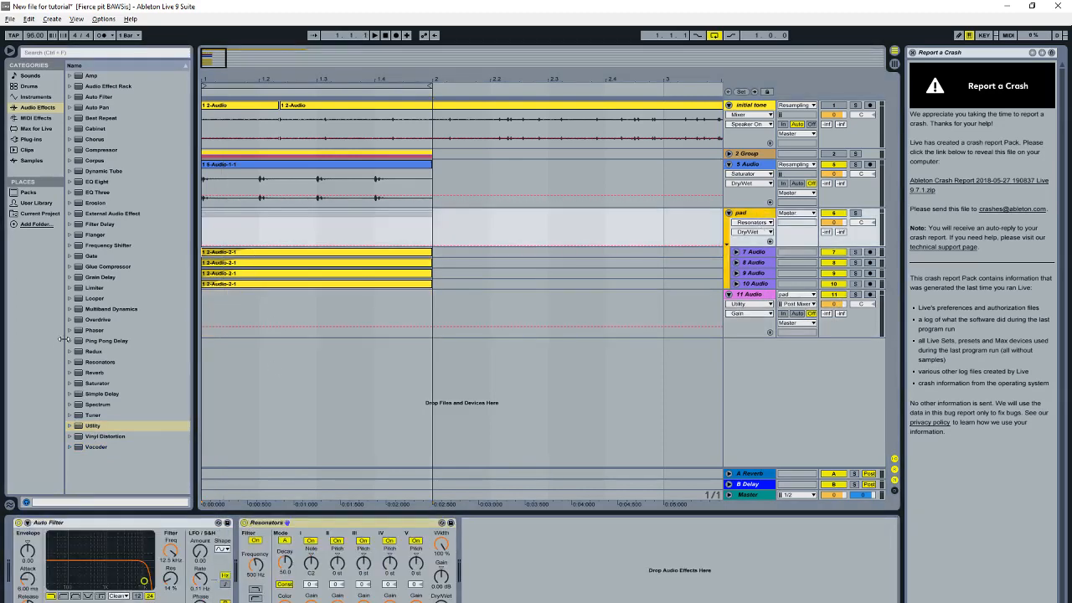
pyautogui.press('space')
pyautogui.click(94, 372)
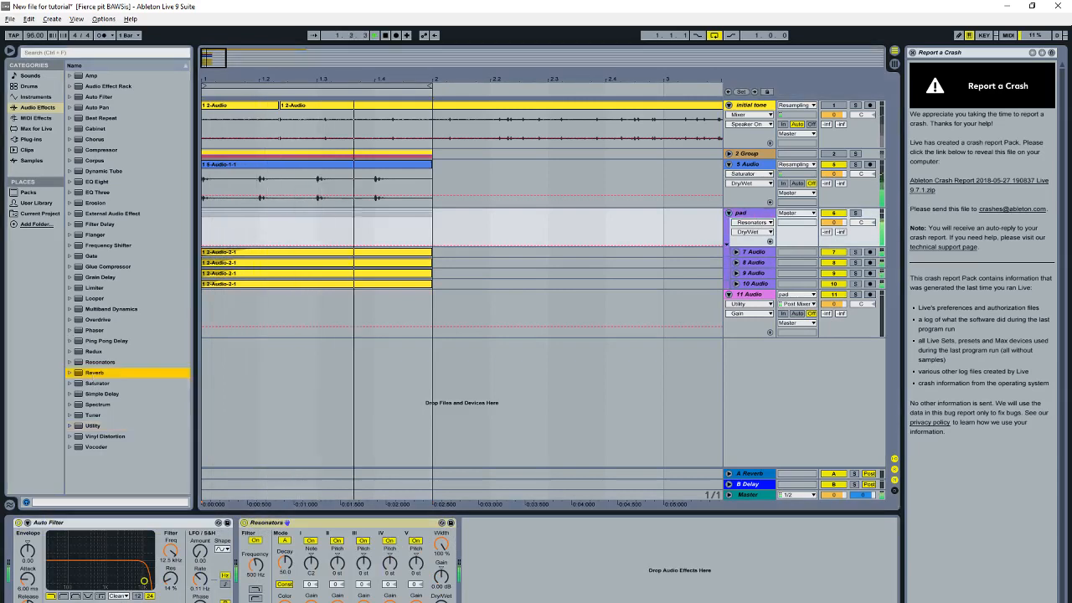
pyautogui.press('space')
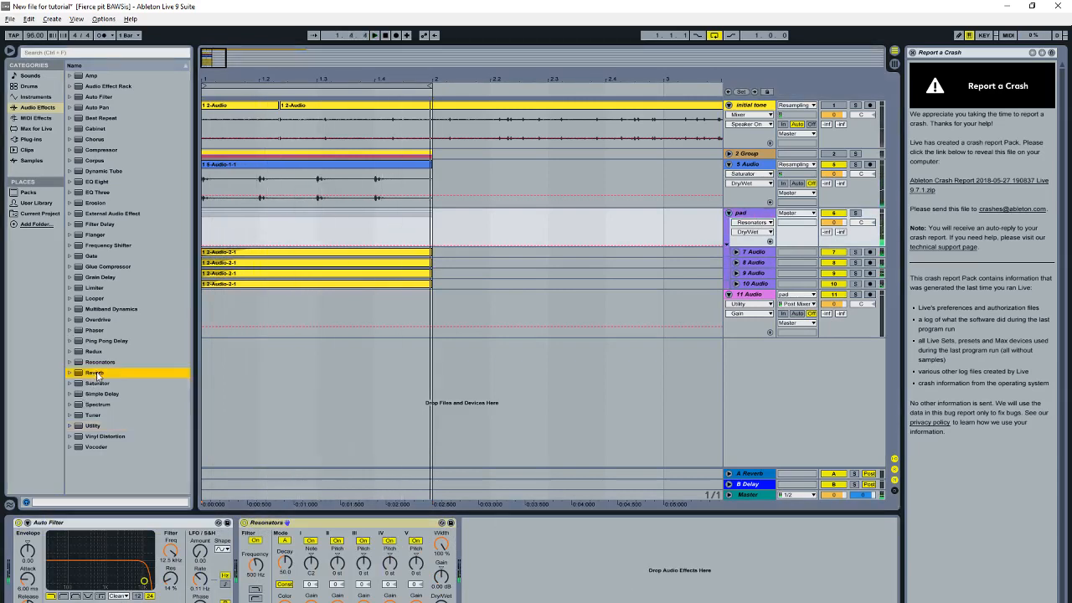
pyautogui.press('Return')
# Step: Set the pad Reverb's quality to High
pyautogui.click(583, 549)
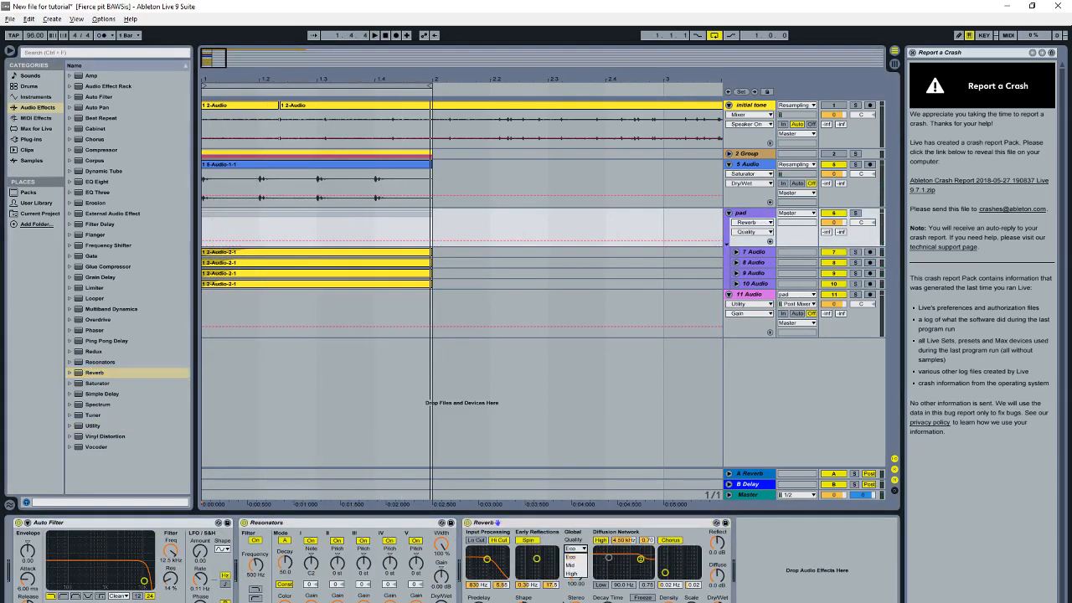
pyautogui.click(576, 582)
pyautogui.click(578, 549)
pyautogui.click(576, 573)
# Step: Enable both low-cut and high-cut input filtering on the pad's Reverb, set to 425 Hz, and reduce the room size
pyautogui.click(476, 540)
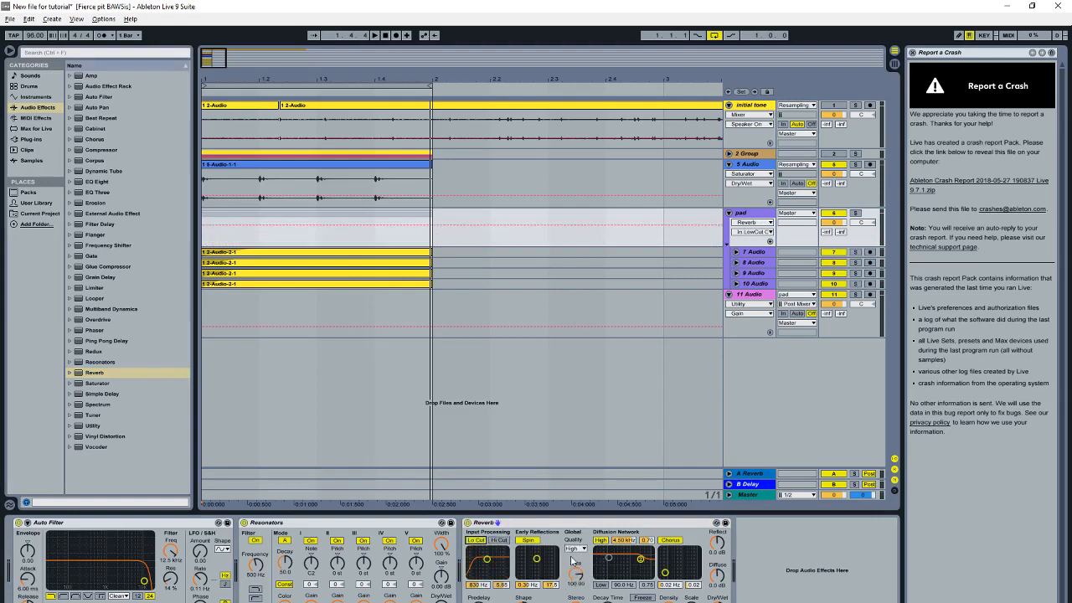
pyautogui.moveTo(581, 576); pyautogui.dragTo(580, 596)
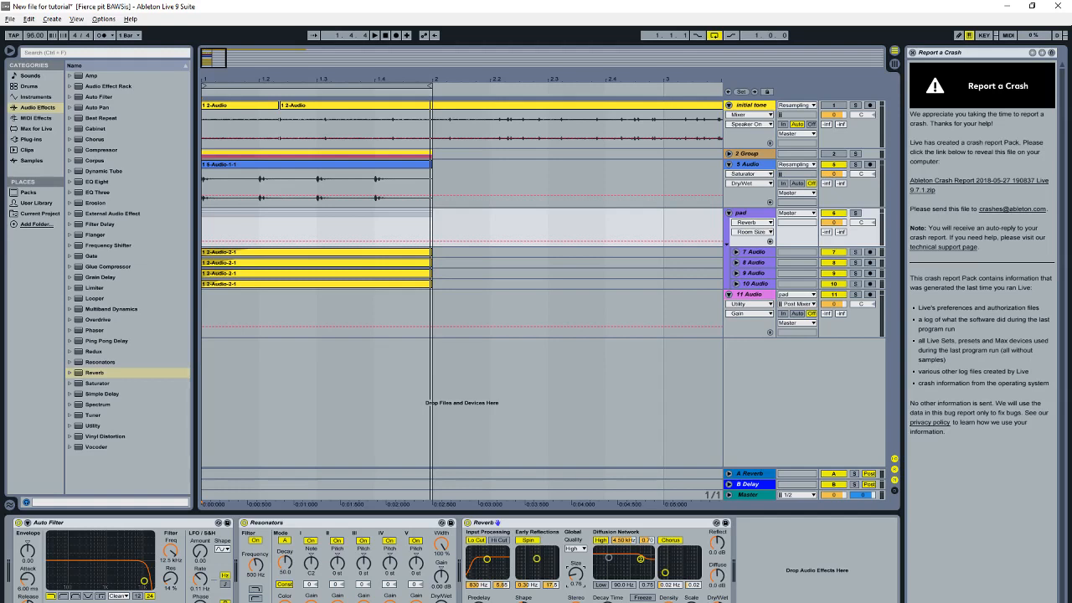
pyautogui.click(501, 542)
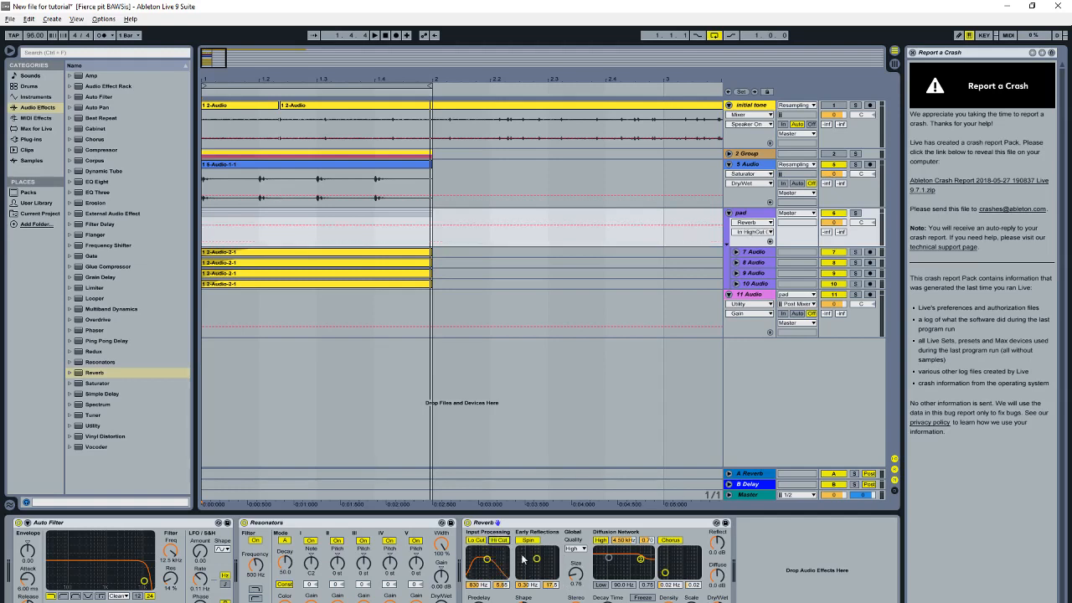
pyautogui.moveTo(482, 562); pyautogui.dragTo(477, 563)
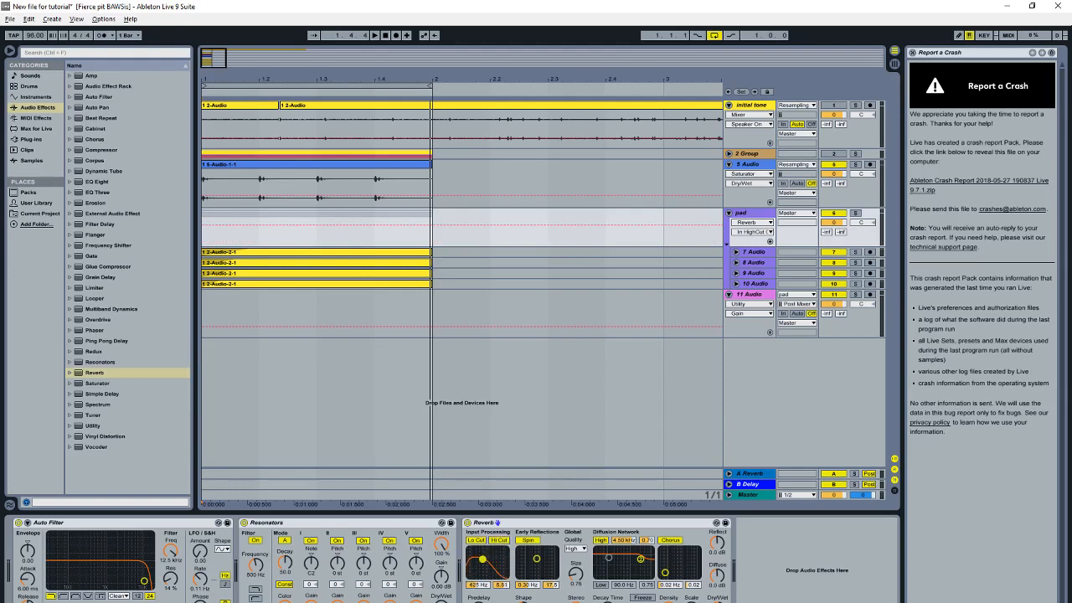
# Step: Enable the Reverb's low shelf at 174 Hz with 0.32 gain, and adjust its decay time, dry/wet and room size during playback
pyautogui.click(601, 585)
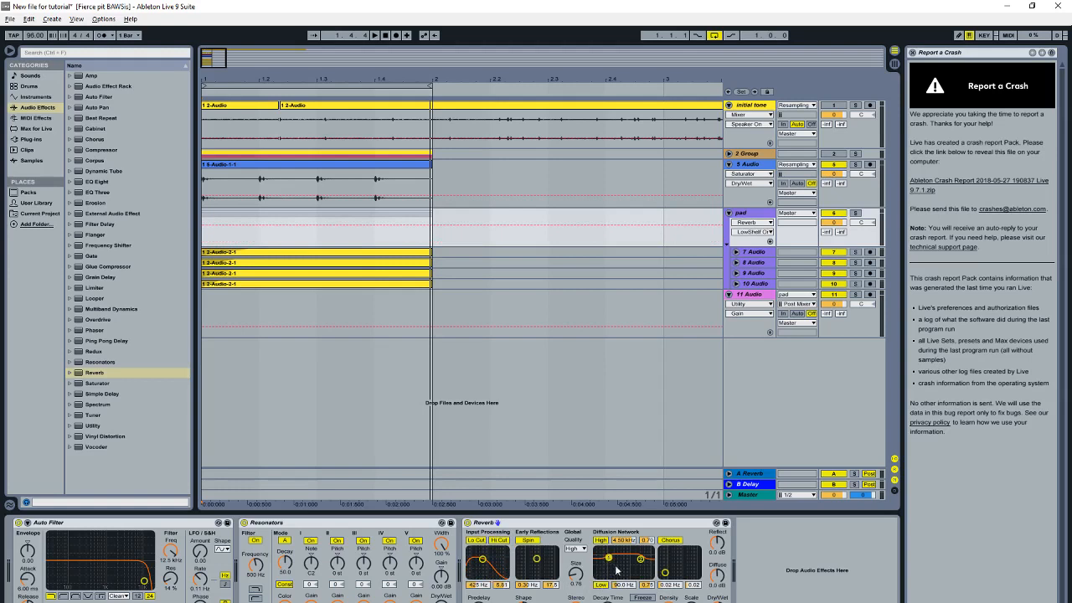
pyautogui.moveTo(574, 573); pyautogui.dragTo(575, 590)
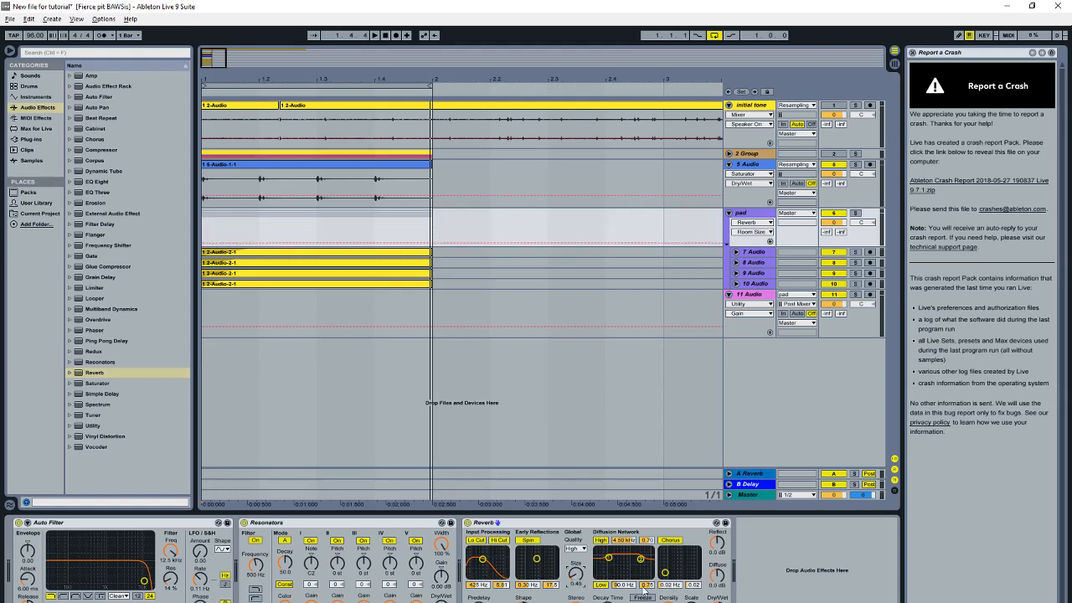
pyautogui.press('space')
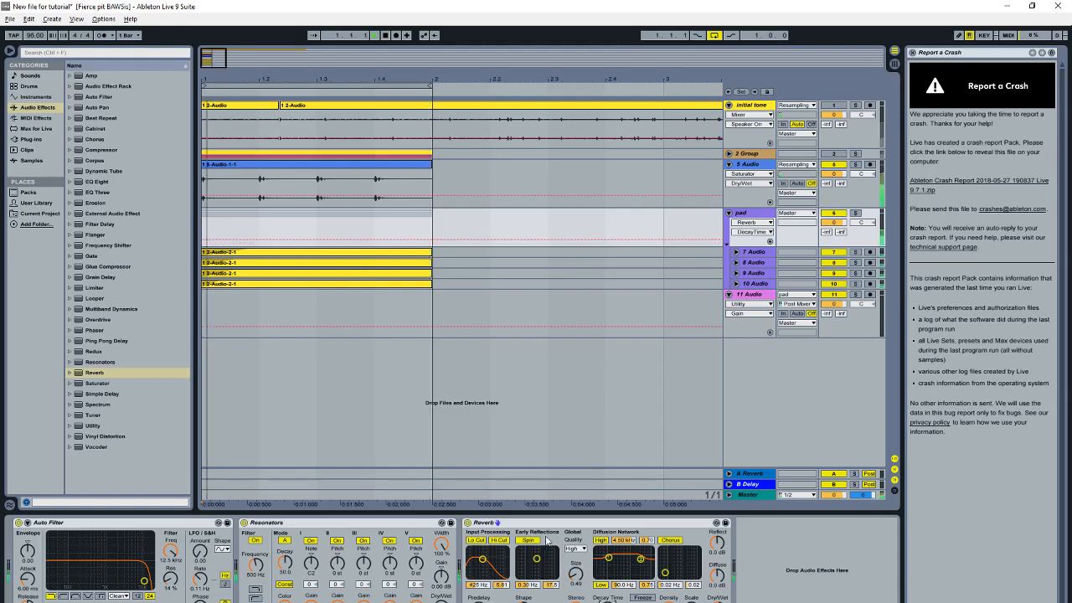
pyautogui.click(717, 601)
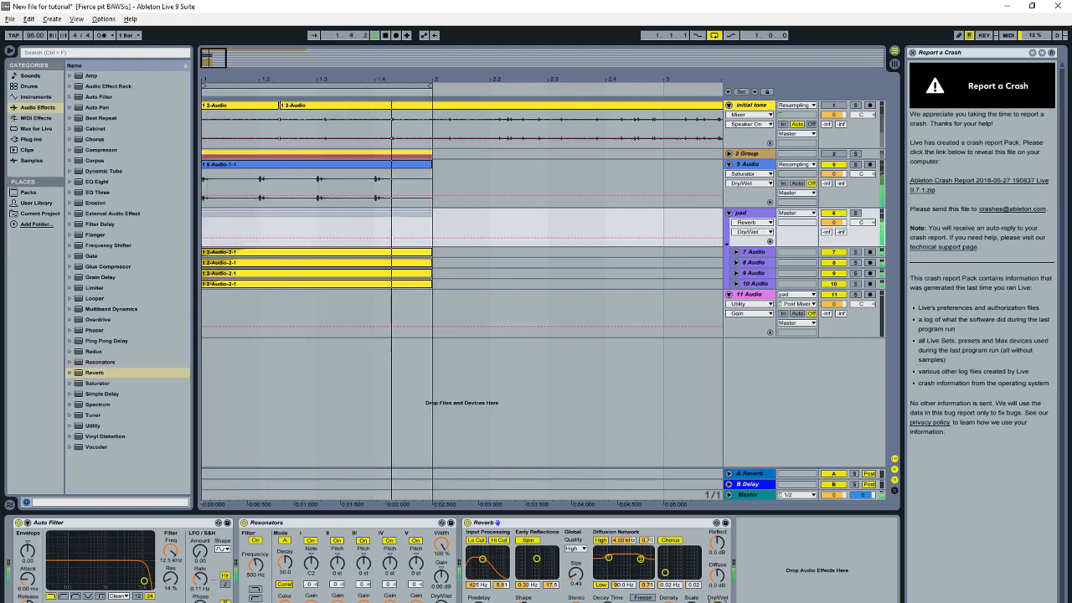
pyautogui.moveTo(609, 557); pyautogui.dragTo(617, 576)
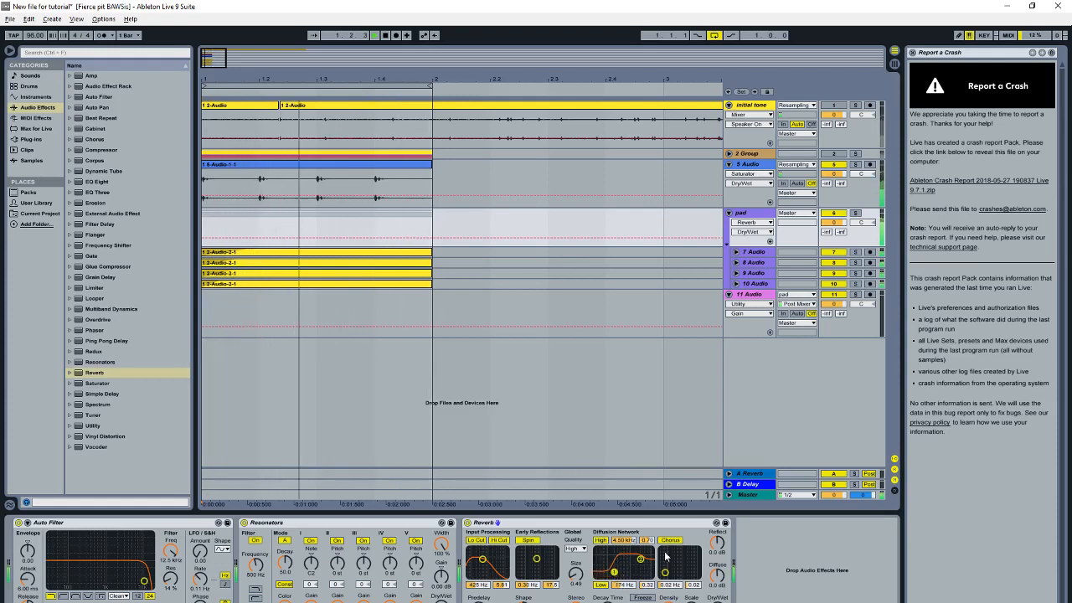
pyautogui.click(608, 601)
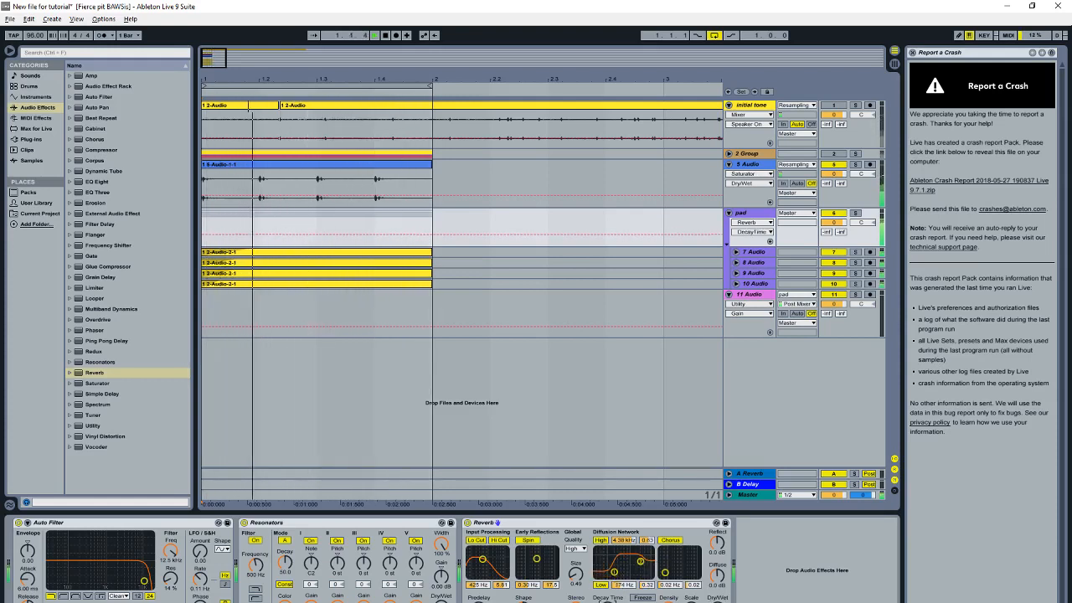
pyautogui.moveTo(576, 574); pyautogui.dragTo(576, 563)
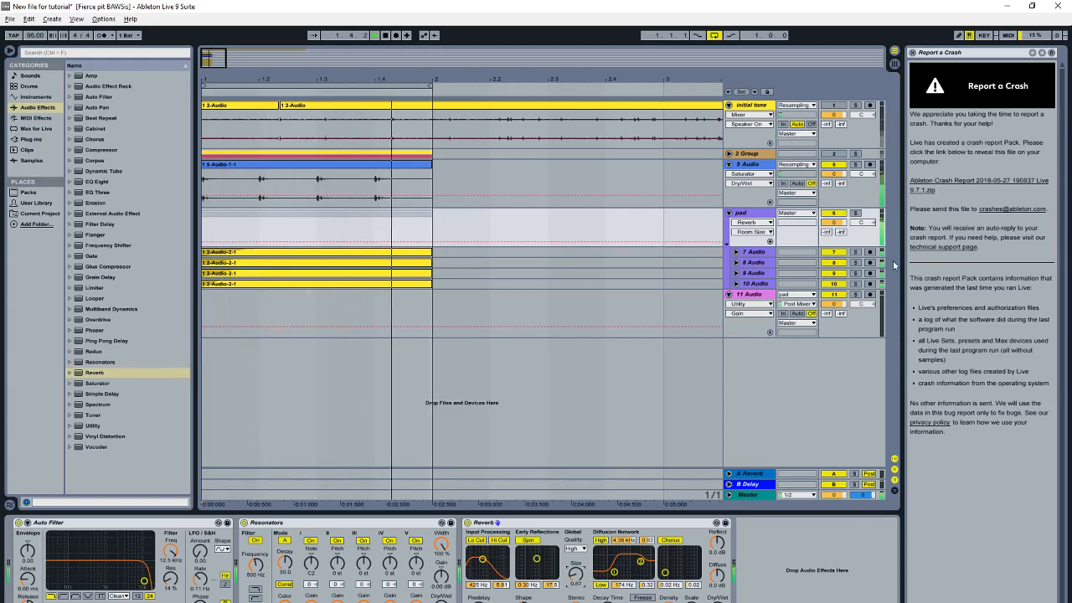
# Step: Insert a new audio track below 11 Audio, with monitoring set to In and Resampling as its input
pyautogui.click(758, 173)
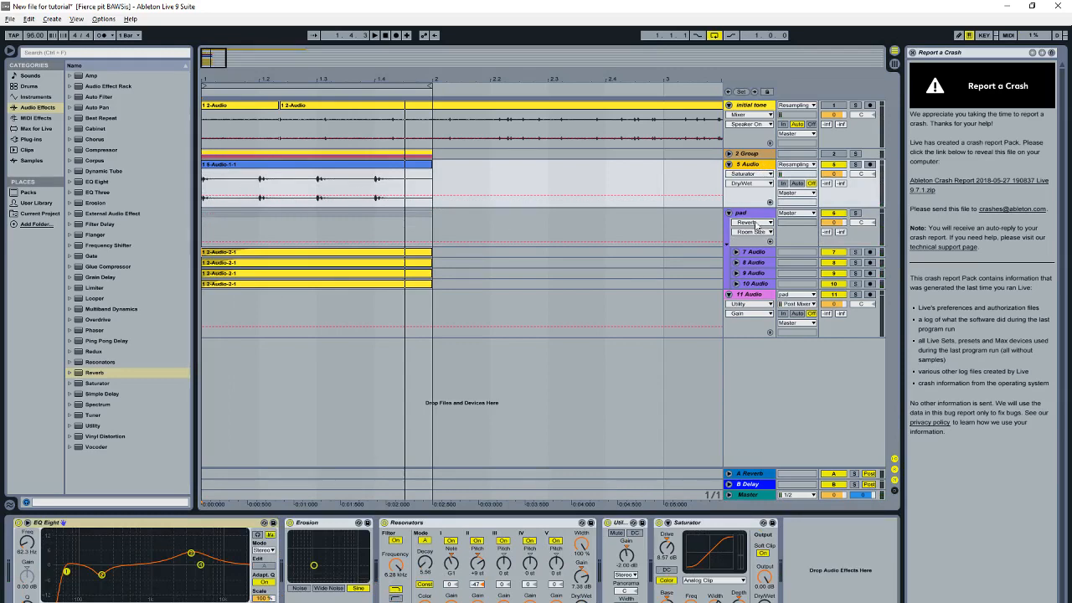
pyautogui.hotkey('ctrl', 't')
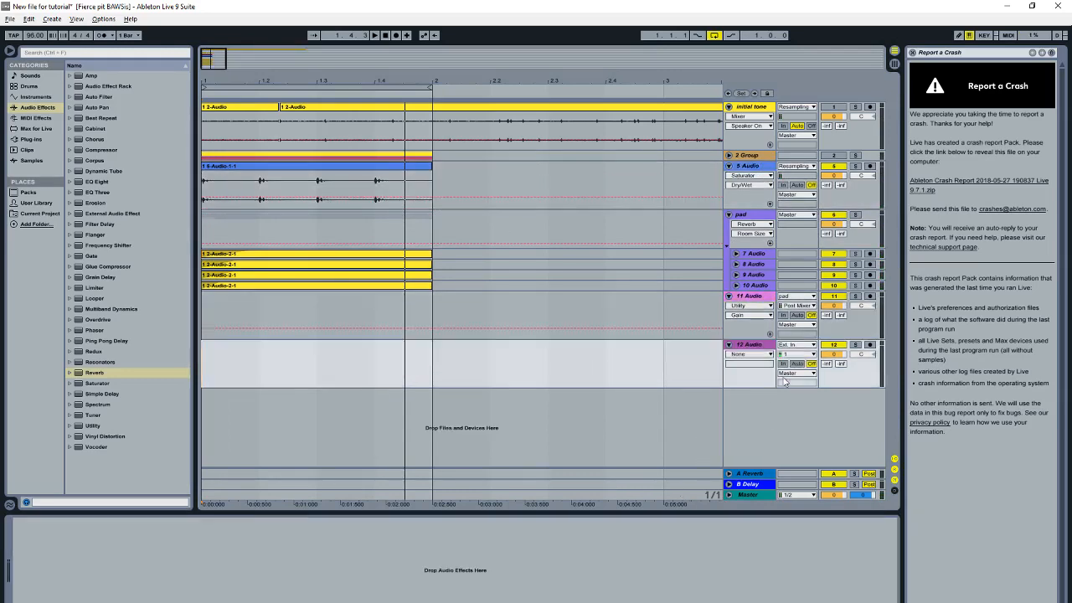
pyautogui.click(756, 167)
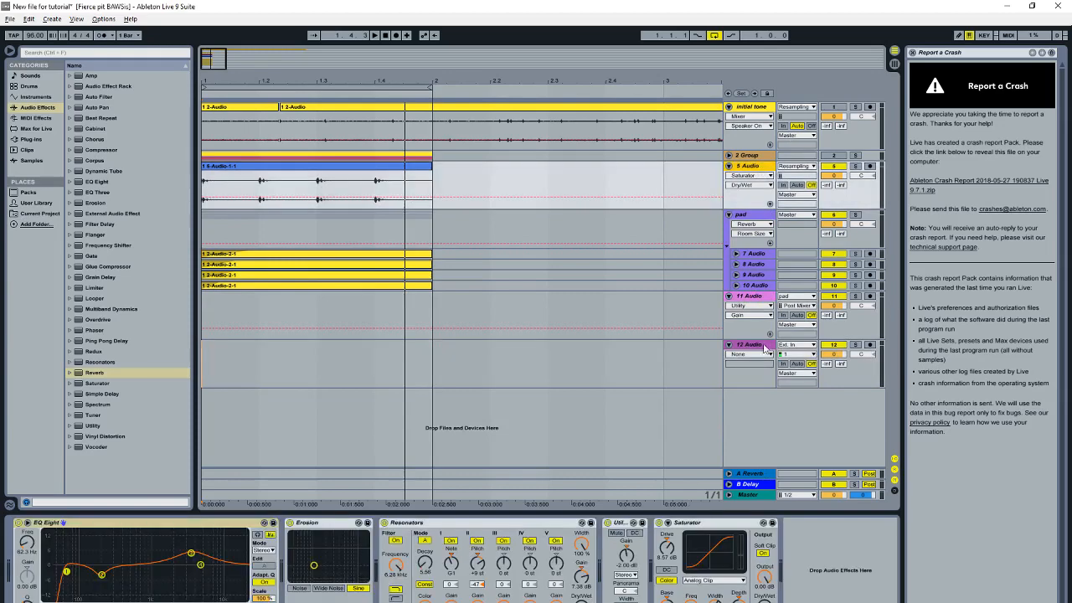
pyautogui.click(783, 364)
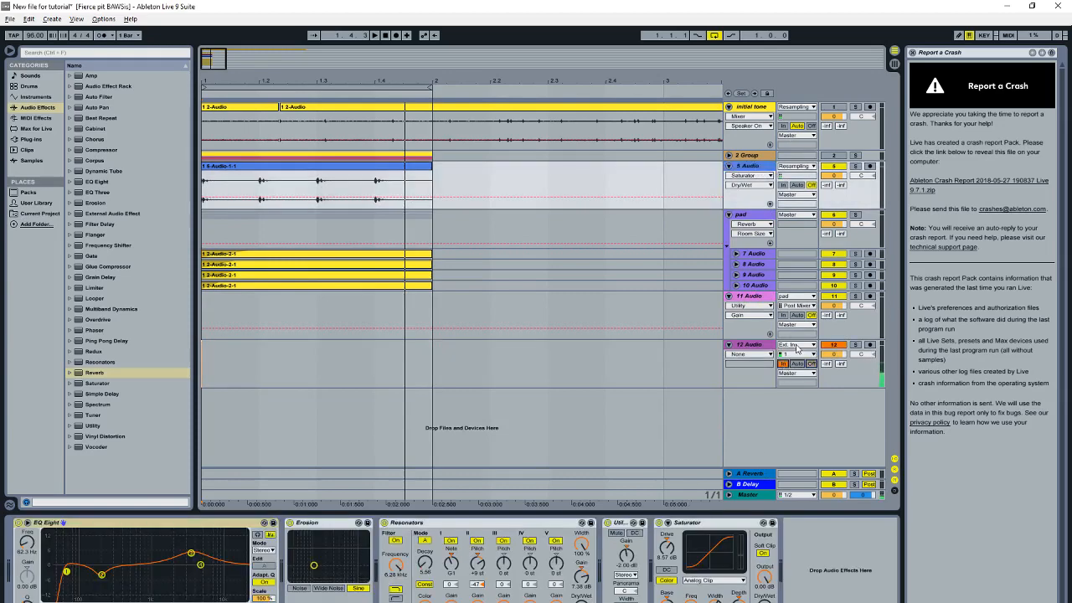
pyautogui.click(797, 344)
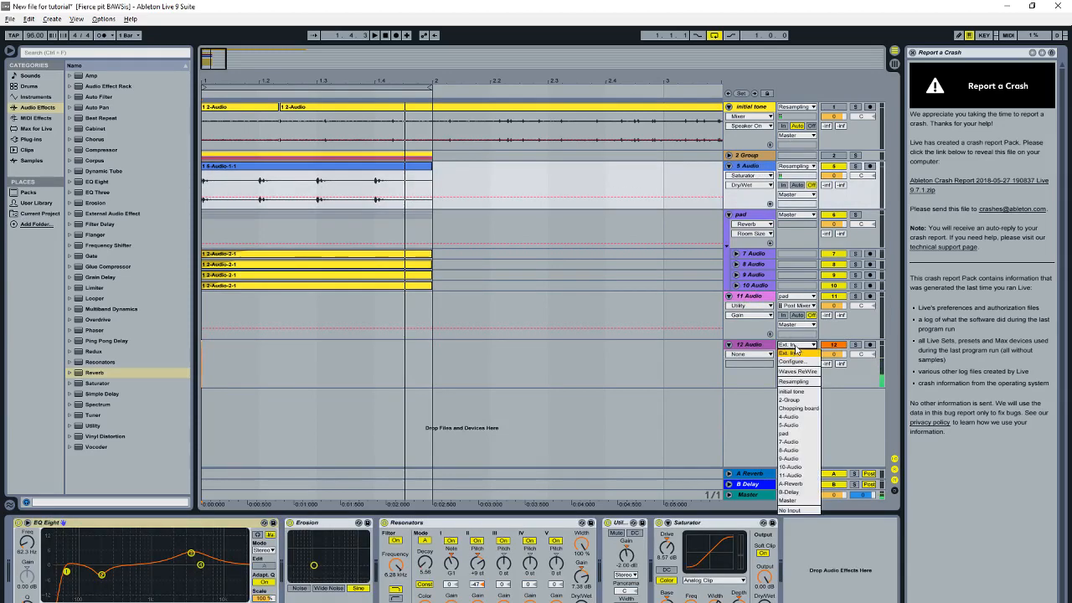
pyautogui.click(816, 379)
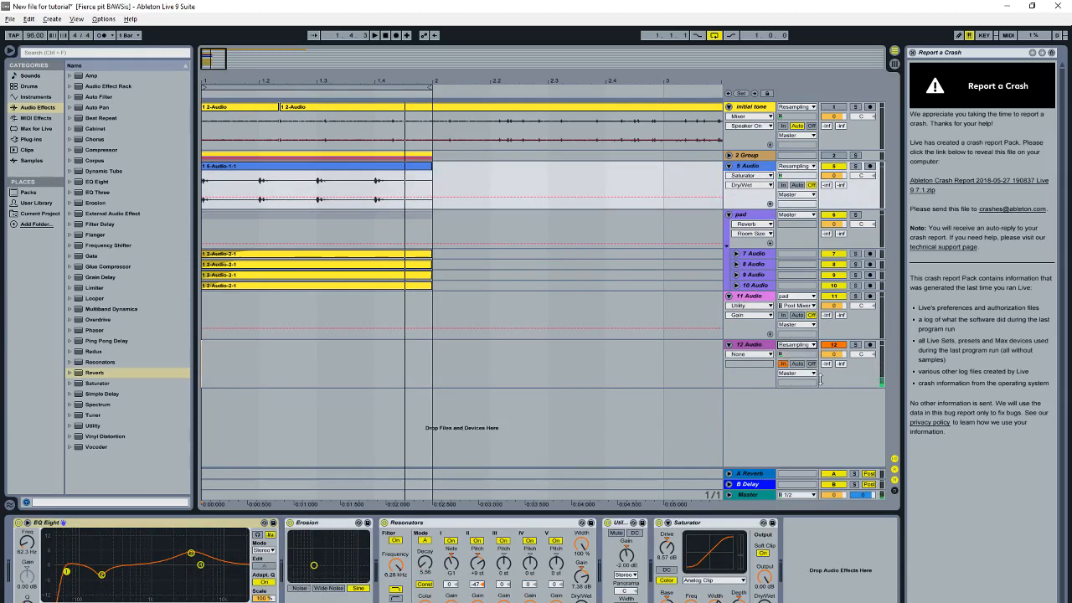
# Step: Solo 5 Audio, record its loop onto the armed 12 Audio track, and set that track's monitoring to Auto
pyautogui.click(854, 166)
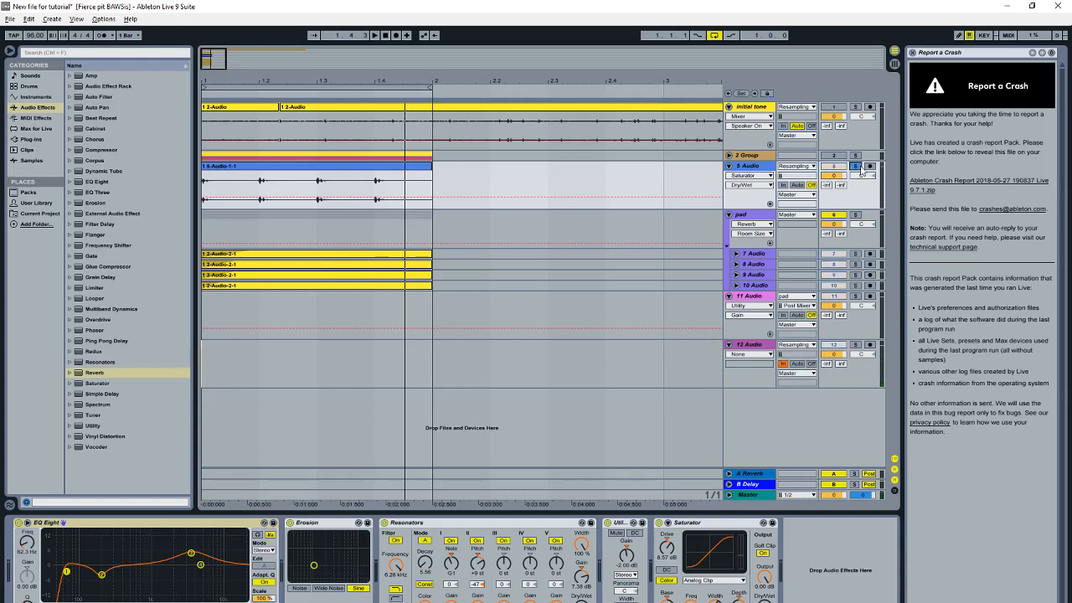
pyautogui.click(870, 345)
pyautogui.click(396, 35)
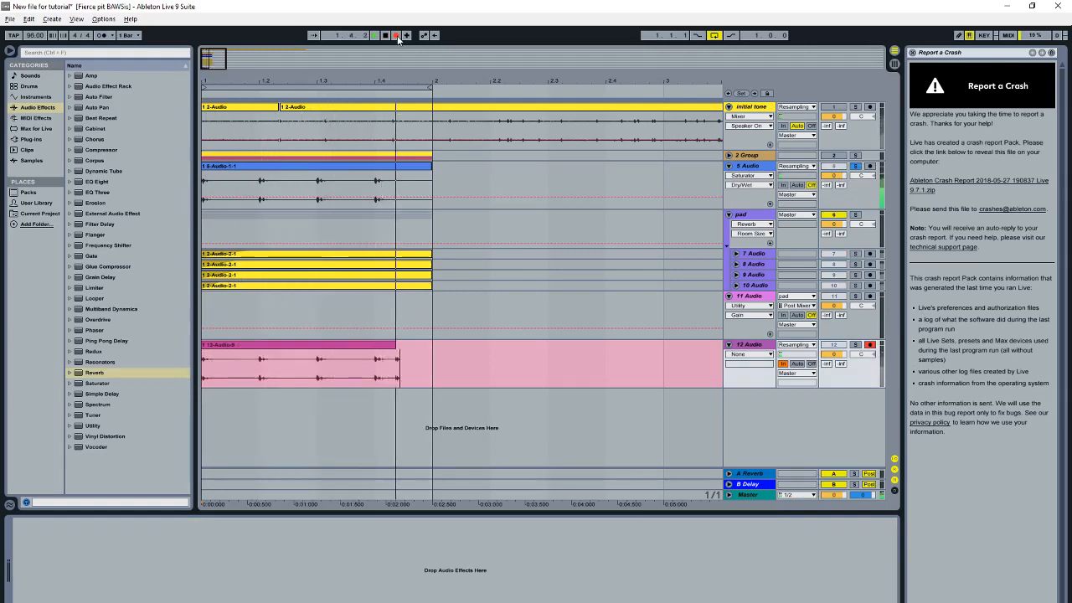
pyautogui.press('space')
pyautogui.click(406, 355)
pyautogui.click(797, 363)
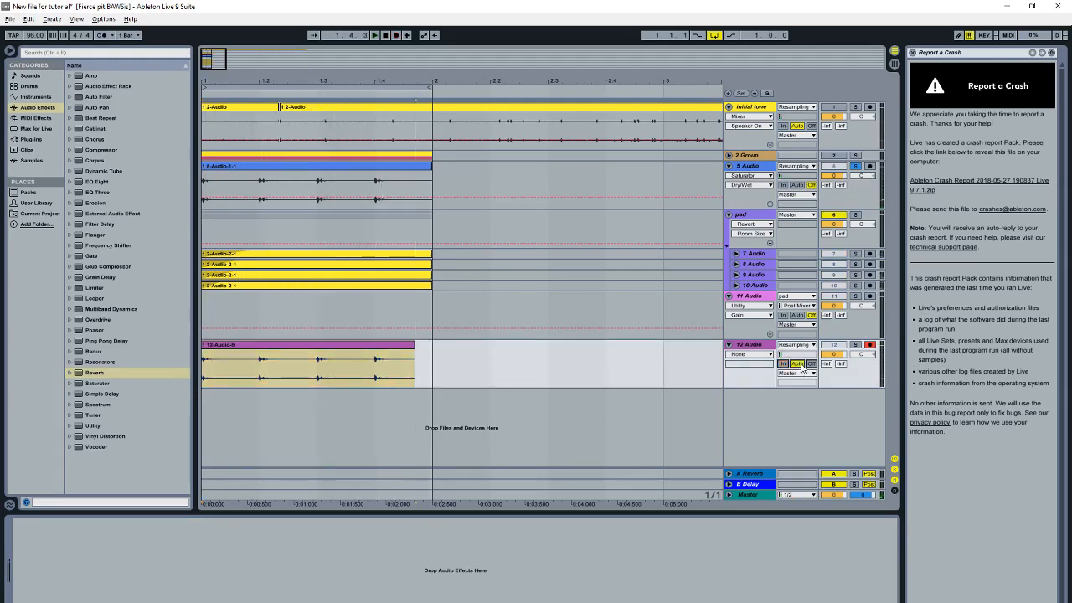
# Step: Solo 12 Audio instead of 5 Audio and consolidate its recording into one clip ending at bar 2
pyautogui.click(855, 166)
pyautogui.click(855, 344)
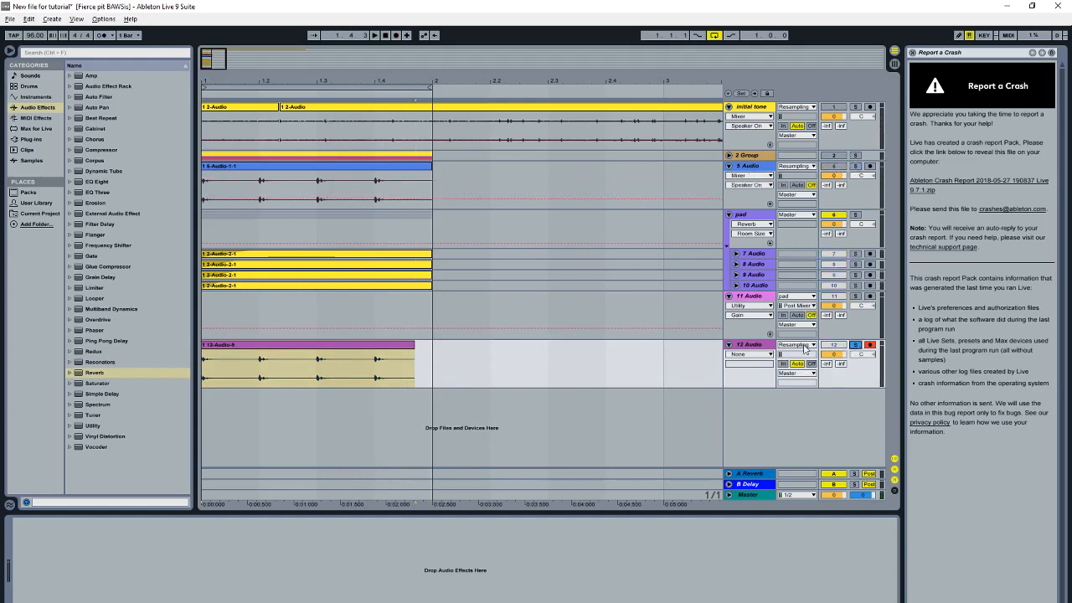
pyautogui.moveTo(433, 378); pyautogui.dragTo(102, 382)
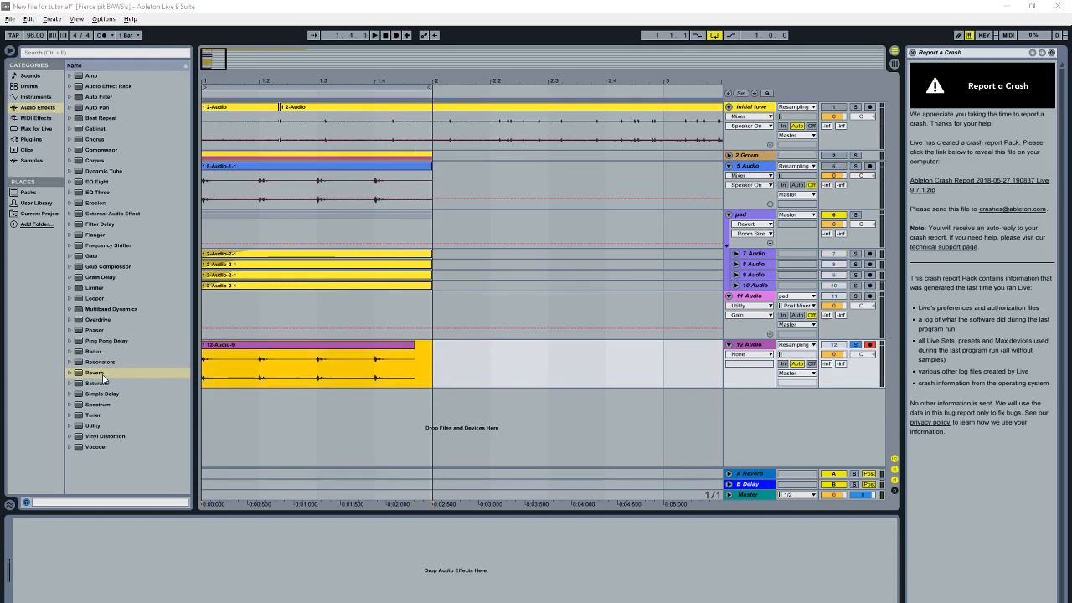
pyautogui.hotkey('ctrl', 'j')
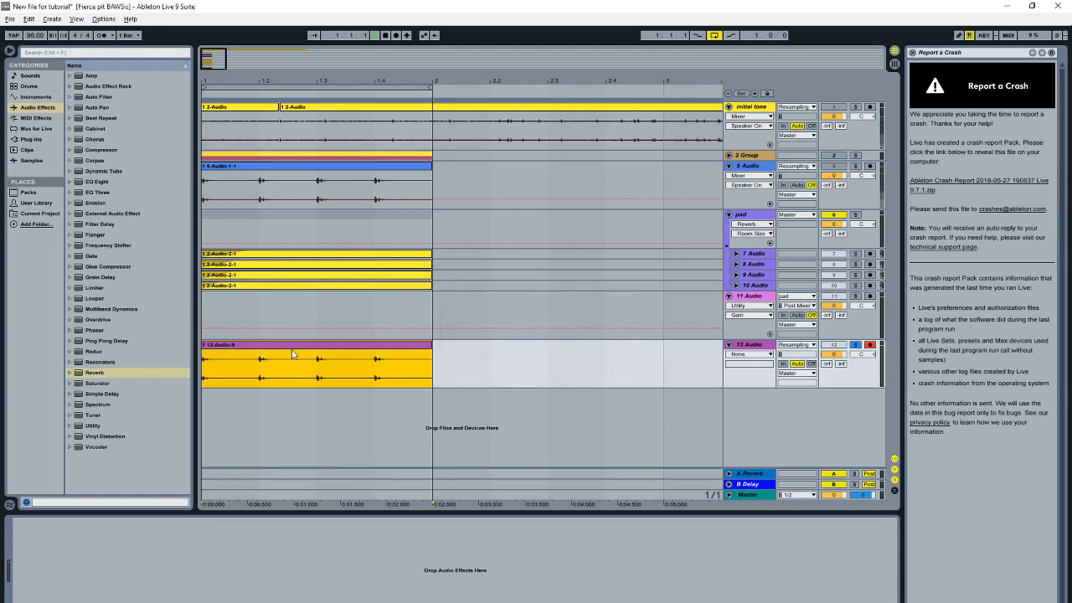
# Step: Play back the resampled 12 Audio clip in solo, then unsolo the track
pyautogui.press('space')
pyautogui.click(759, 344)
pyautogui.click(326, 558)
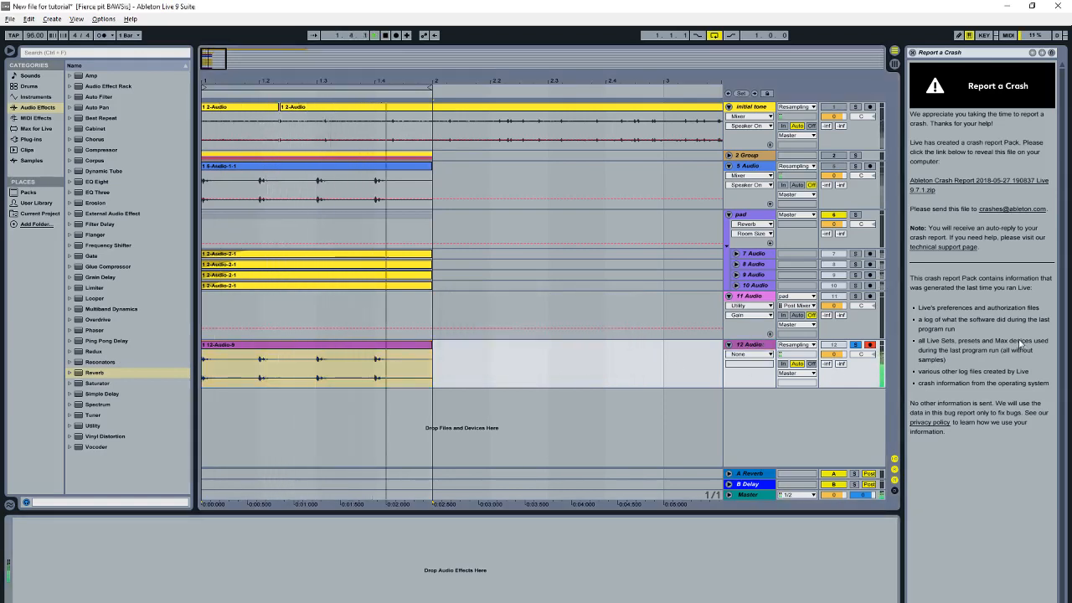
pyautogui.click(856, 345)
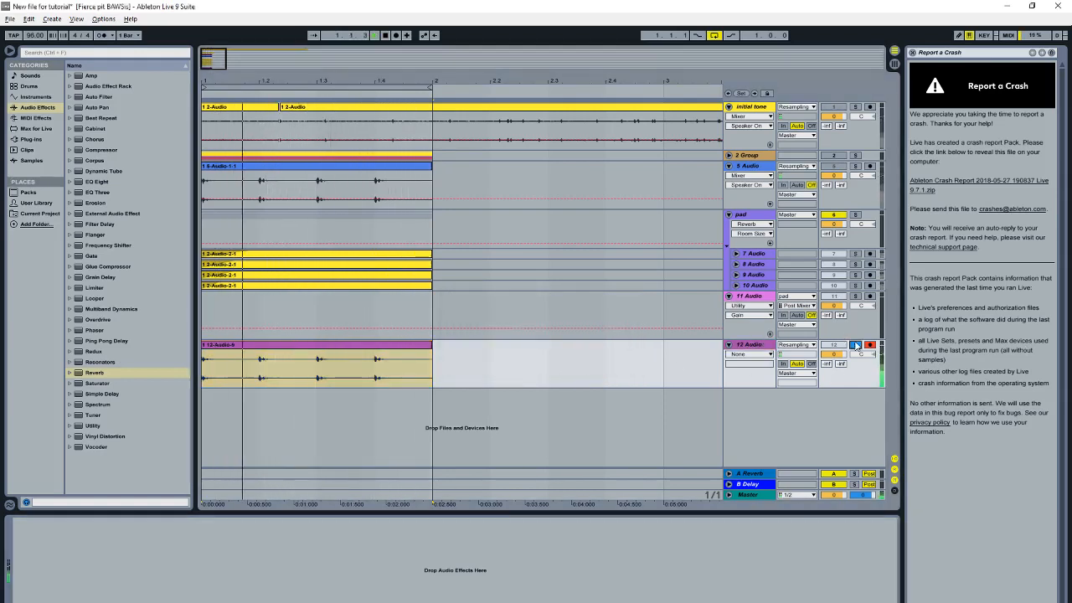
# Step: Set the 12 Audio clip's warp mode to Beats and transpose it down about 8 semitones while listening
pyautogui.doubleClick(299, 350)
pyautogui.click(124, 583)
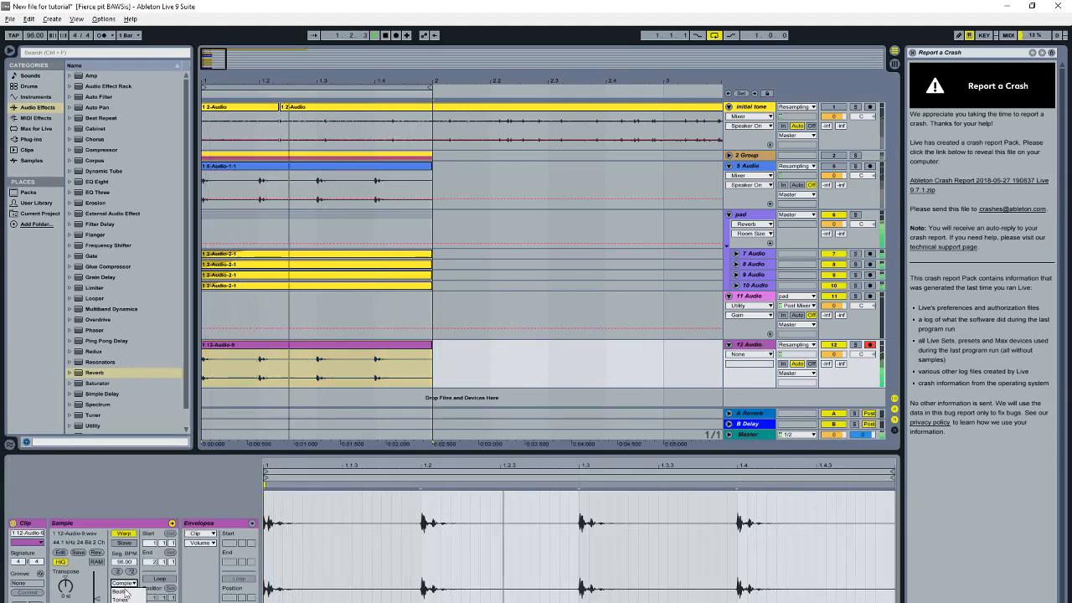
pyautogui.click(121, 591)
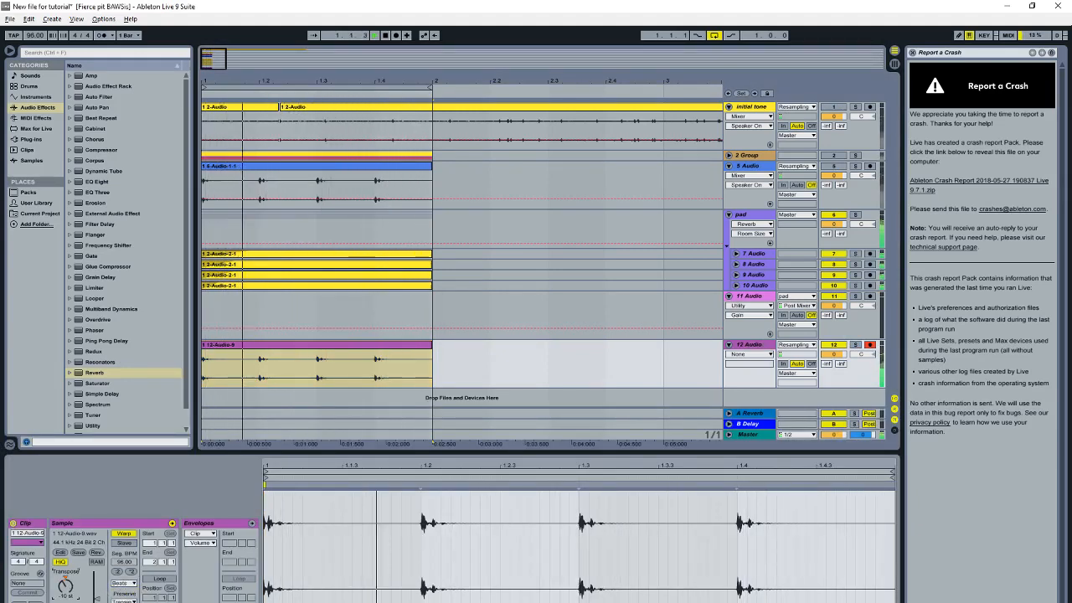
pyautogui.moveTo(65, 587); pyautogui.dragTo(66, 584)
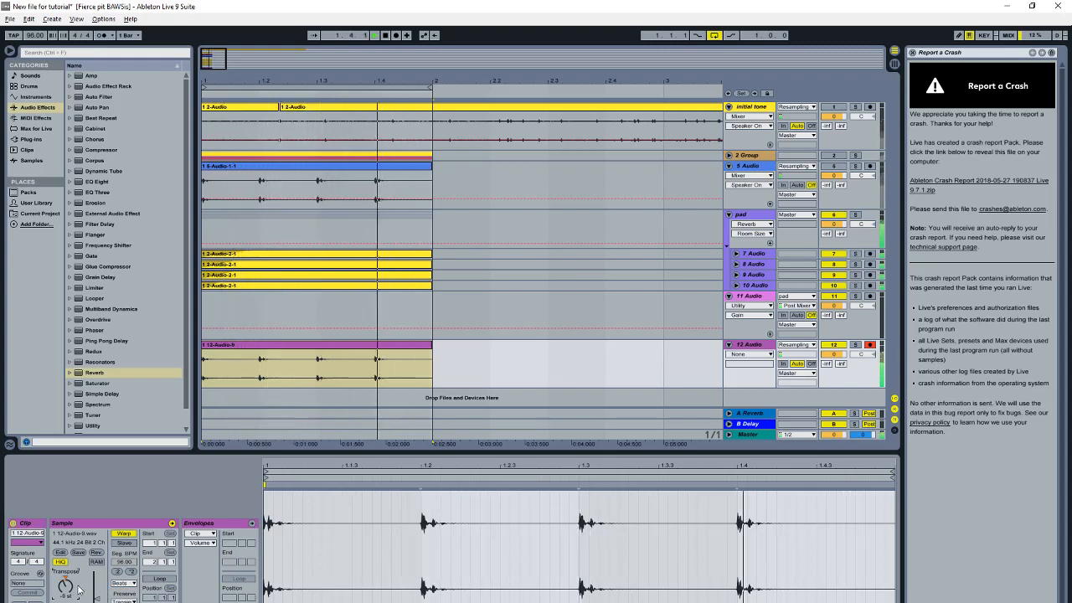
pyautogui.press('space')
# Step: Add a Vocoder effect to the 12 Audio track
pyautogui.doubleClick(752, 346)
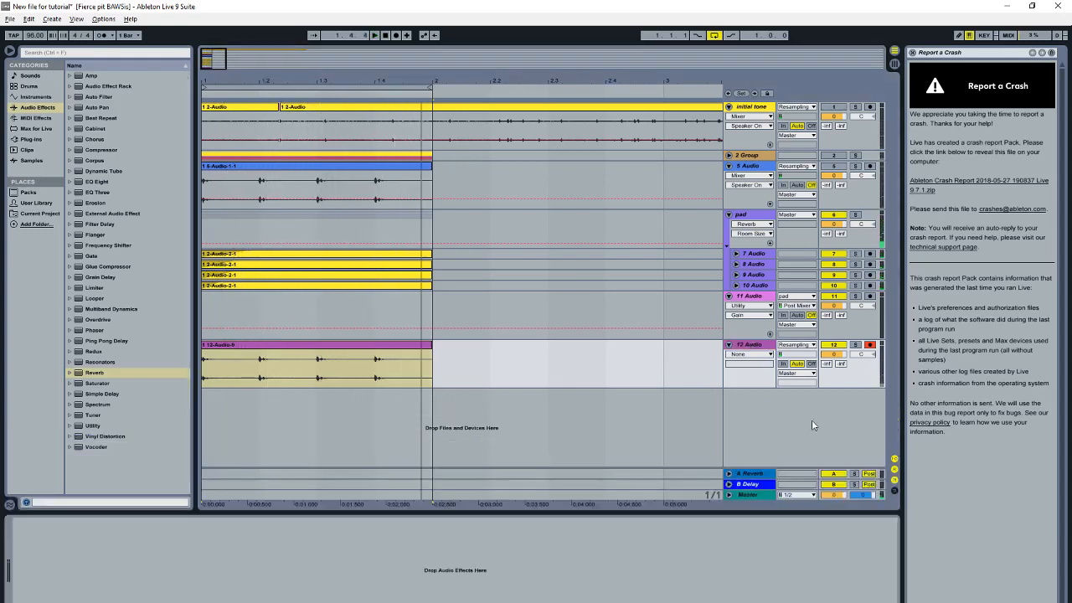
pyautogui.moveTo(98, 449); pyautogui.dragTo(134, 567)
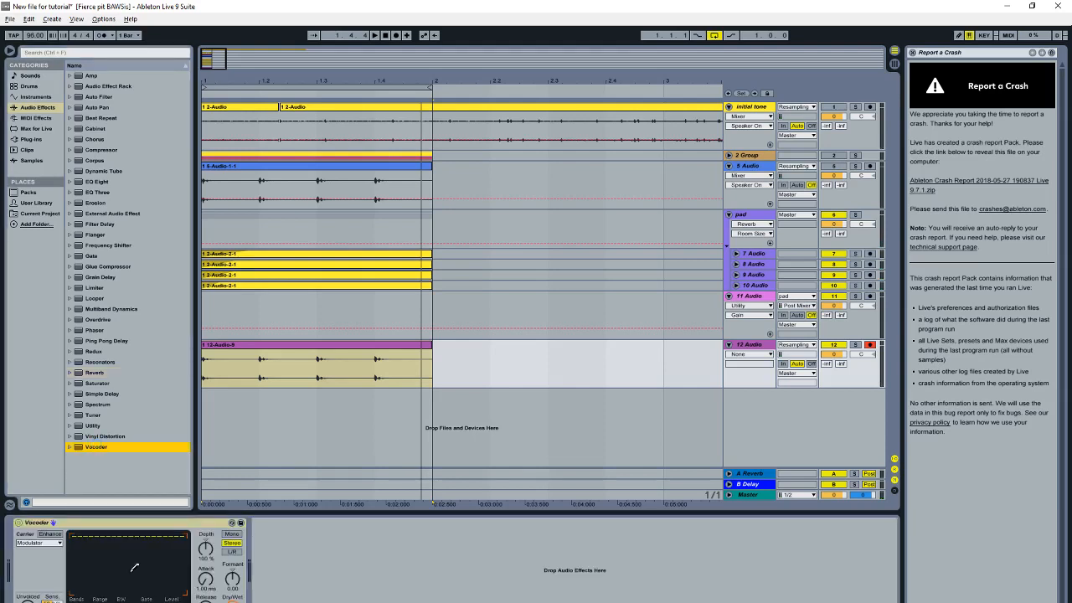
# Step: Set the 12 Audio Vocoder's carrier to Noise and raise its formant shift to about 12 while playing back
pyautogui.click(36, 544)
pyautogui.click(38, 552)
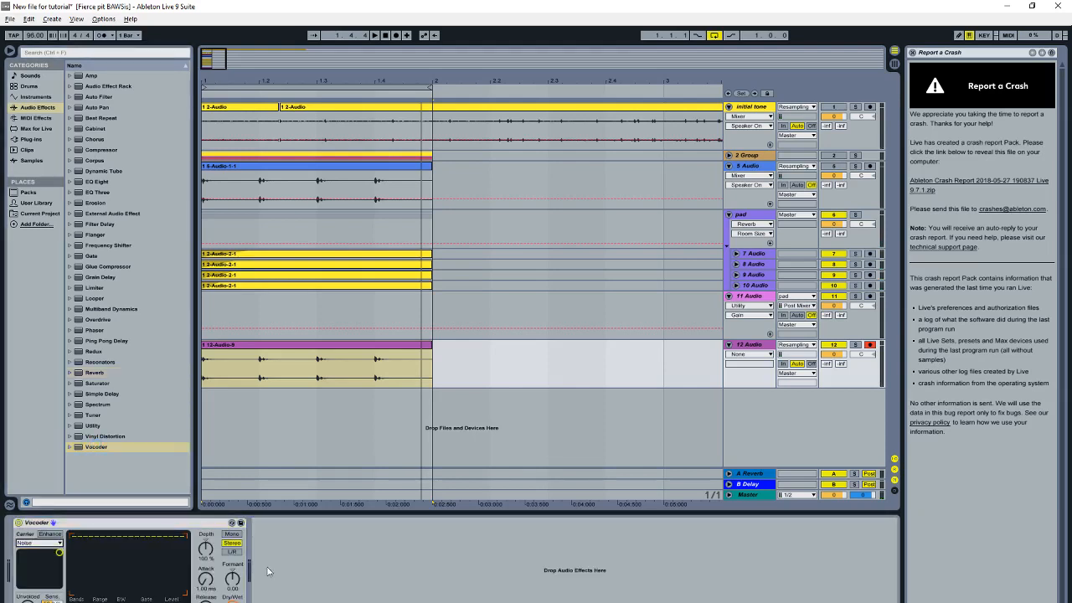
pyautogui.press('space')
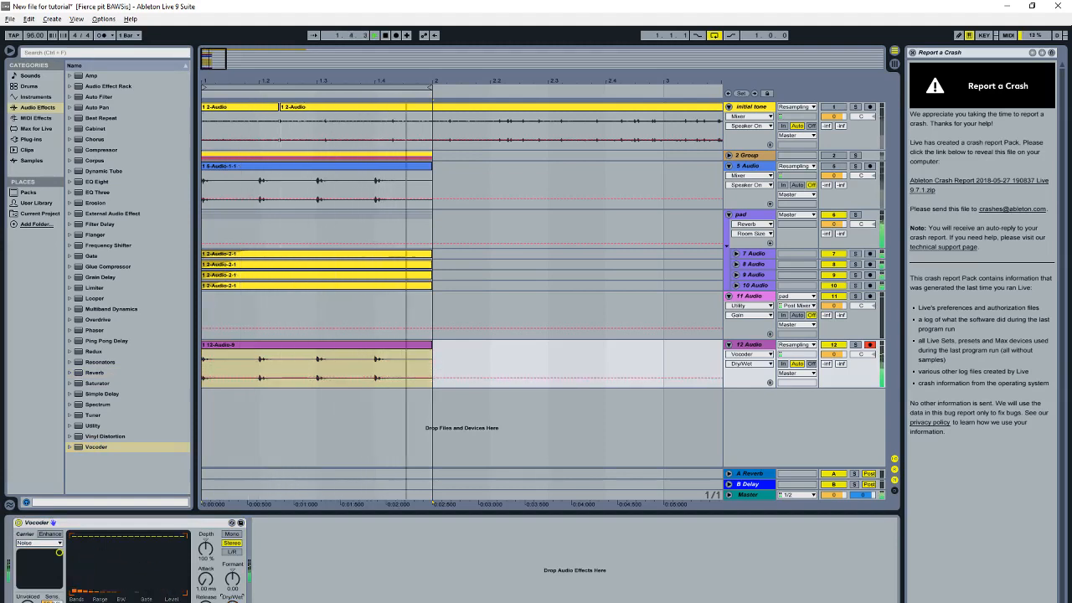
pyautogui.click(235, 586)
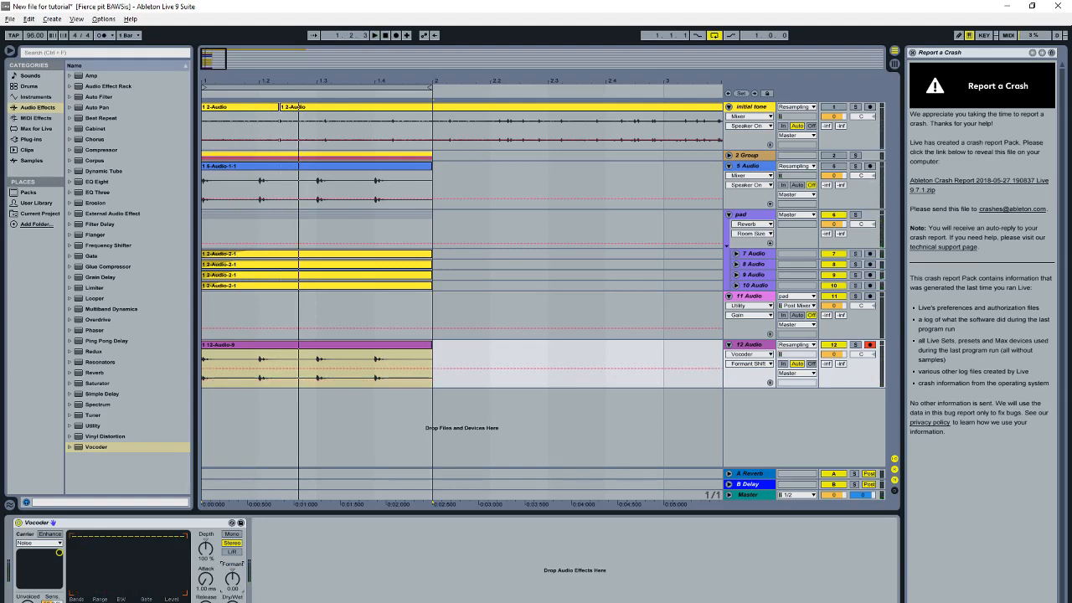
pyautogui.moveTo(234, 586); pyautogui.dragTo(235, 558)
pyautogui.press('space')
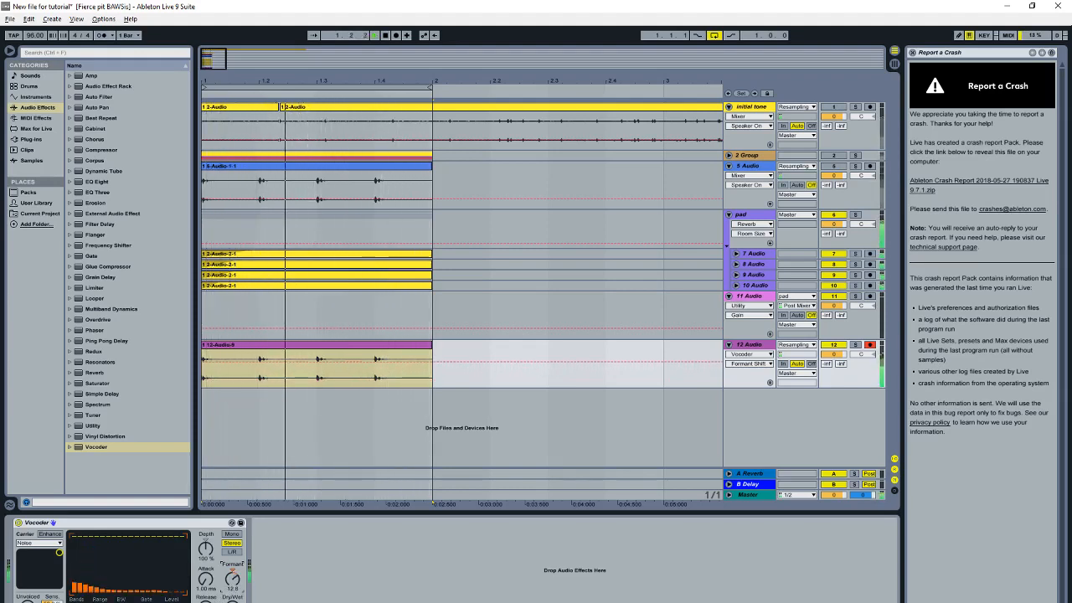
# Step: Set the 12 Audio Vocoder's formant to about 21.2 and depth to about 141 %, with Mono and Enhance enabled
pyautogui.click(206, 601)
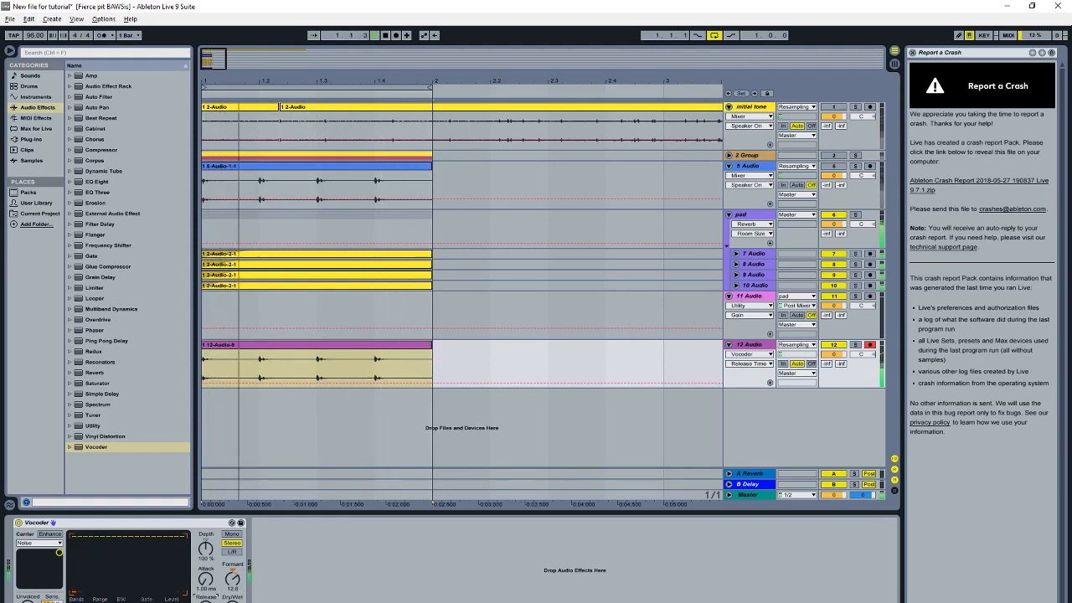
pyautogui.moveTo(233, 579); pyautogui.dragTo(206, 528)
pyautogui.click(232, 535)
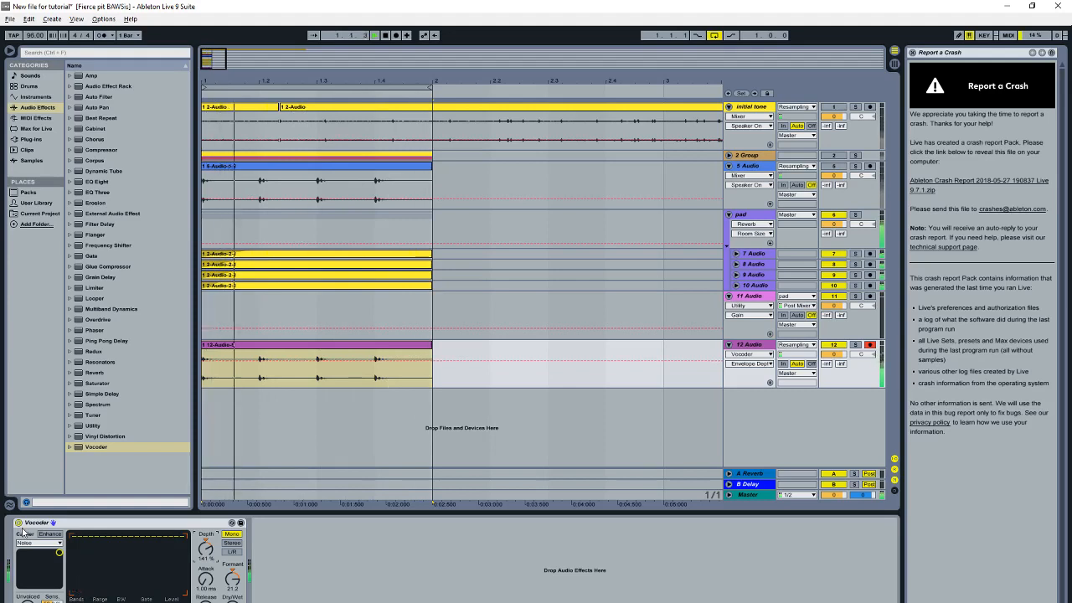
pyautogui.click(50, 534)
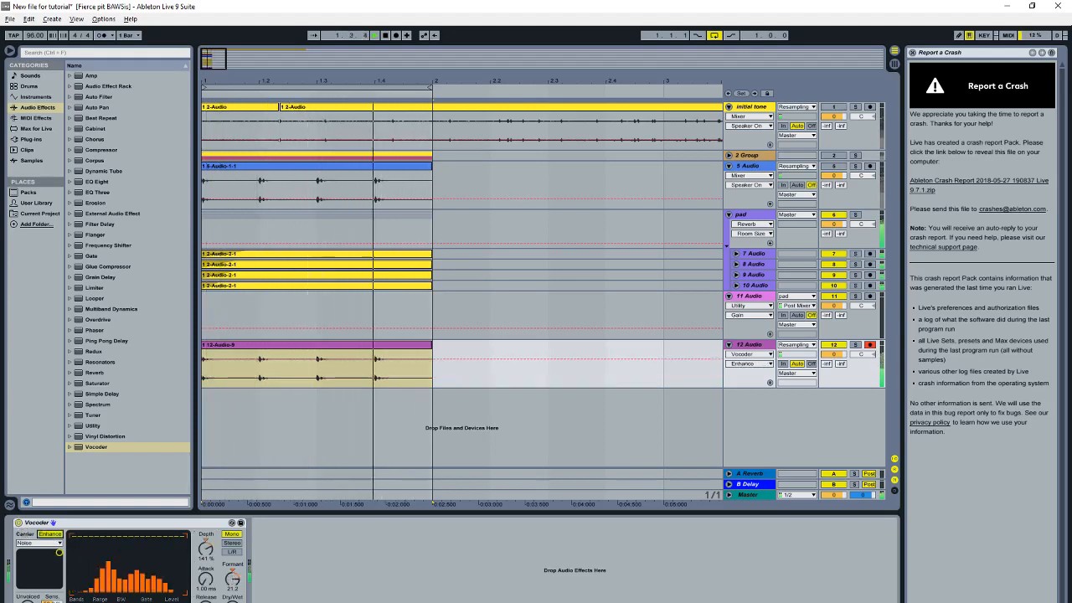
# Step: Fine-tune the 12 Audio Vocoder's output level, dry/wet mix and release time while listening
pyautogui.press('space')
pyautogui.click(172, 600)
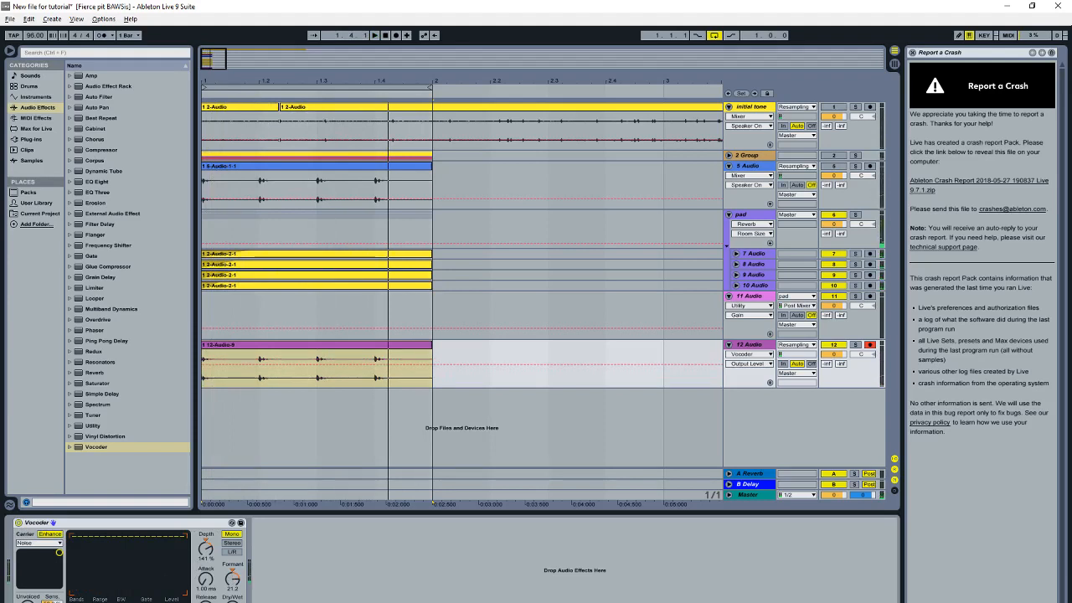
pyautogui.press('space')
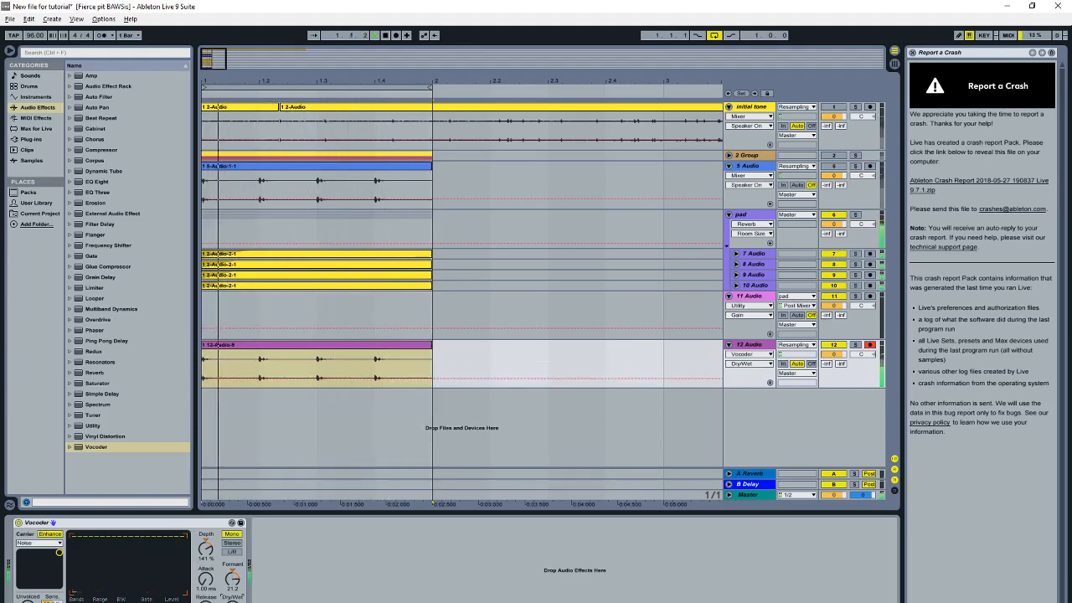
pyautogui.click(206, 601)
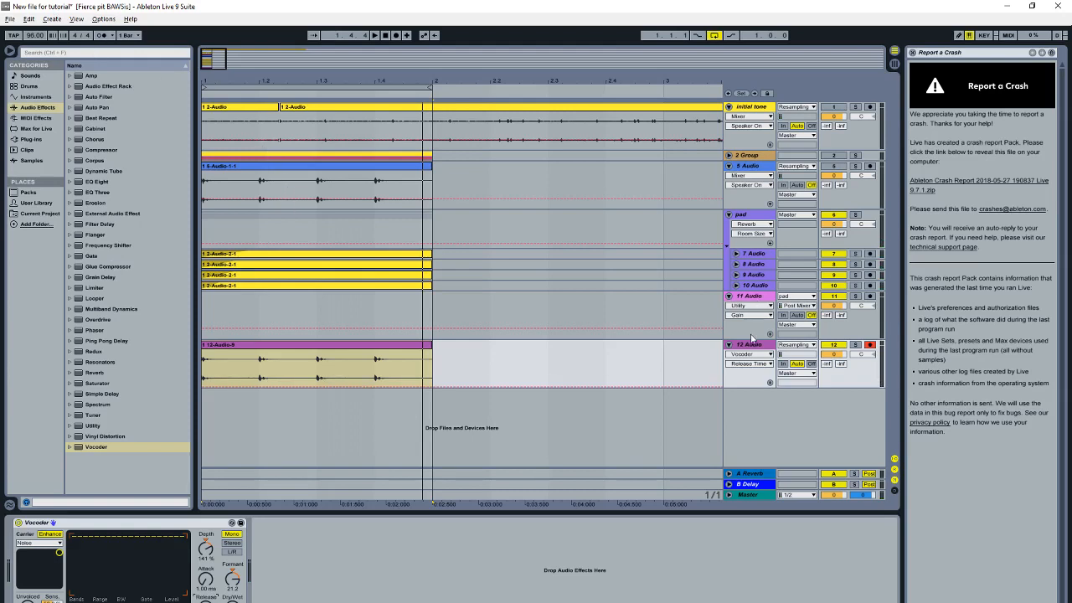
# Step: Set the 11 Audio track's monitoring to In and audition it in solo, comparing it with the pad group
pyautogui.click(783, 316)
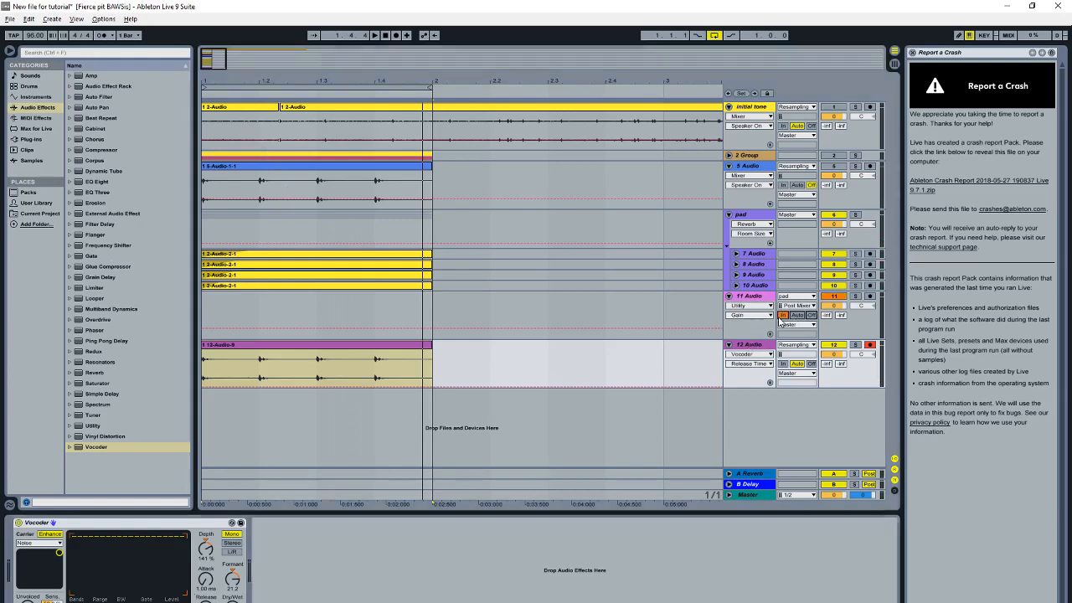
pyautogui.press('space')
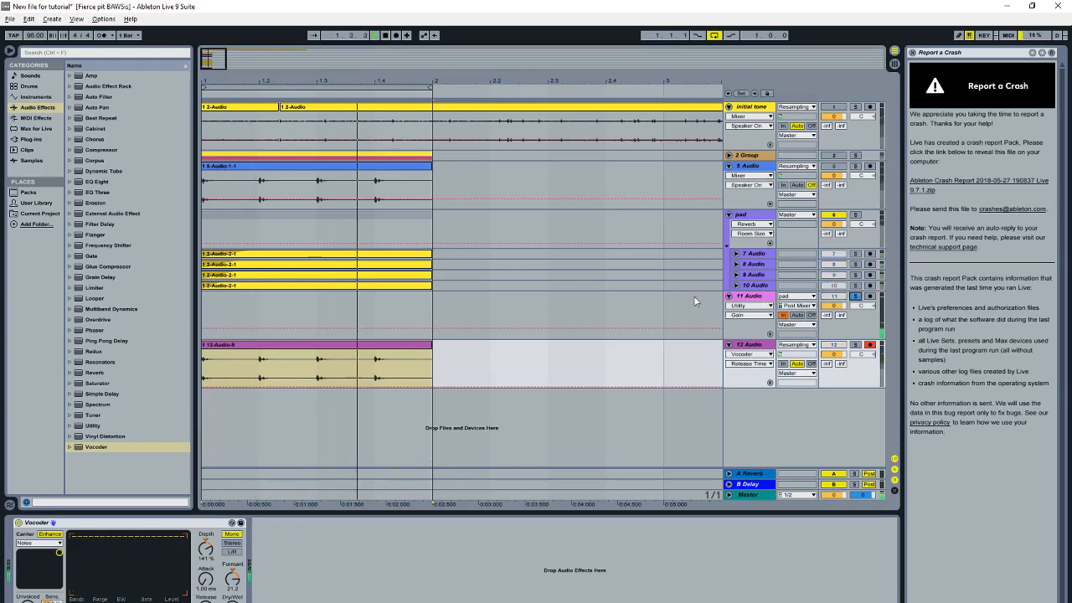
pyautogui.click(855, 296)
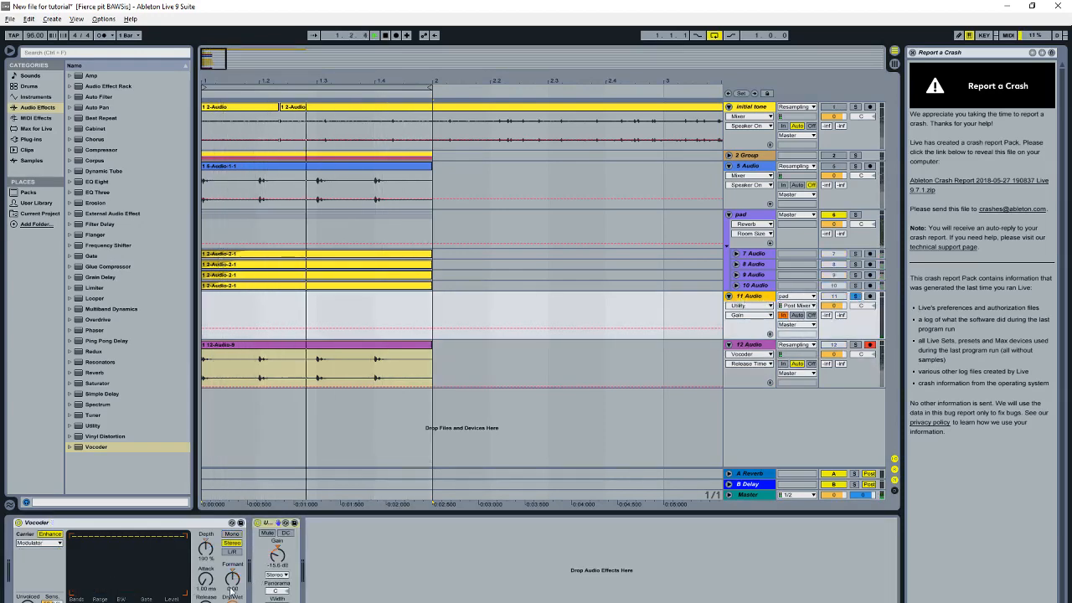
pyautogui.click(856, 216)
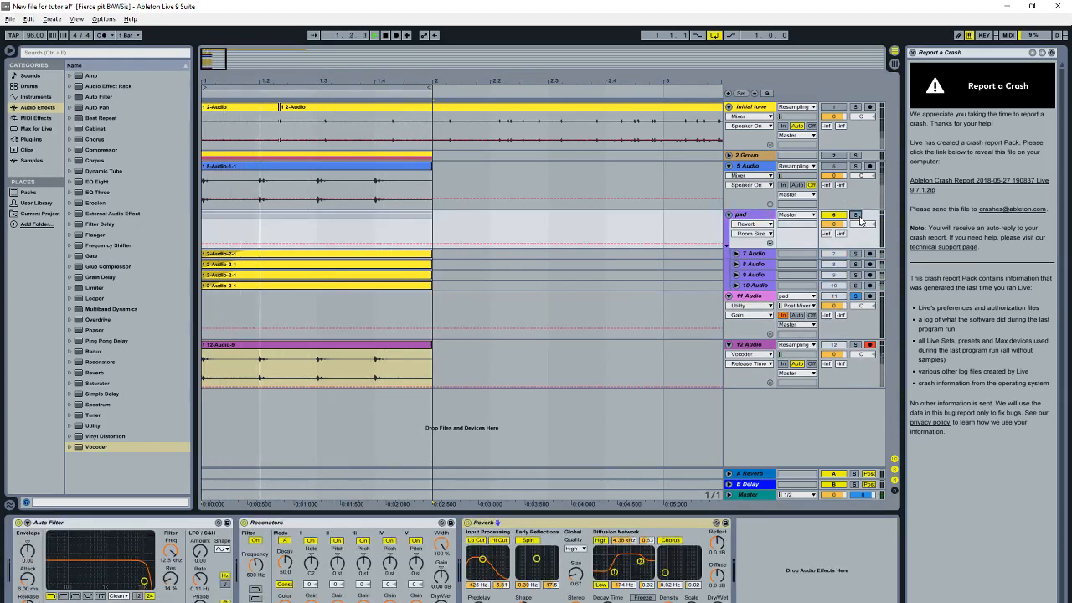
# Step: On 11 Audio, set the Utility gain to about -0.56 dB and the Vocoder formant to about -6.6
pyautogui.click(749, 295)
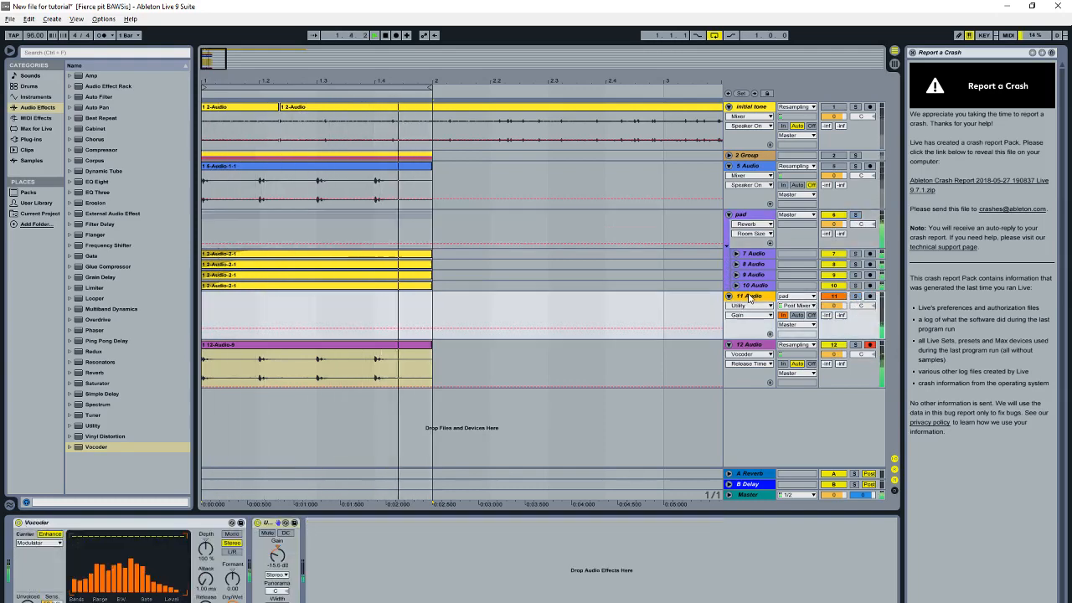
pyautogui.moveTo(277, 555); pyautogui.dragTo(278, 572)
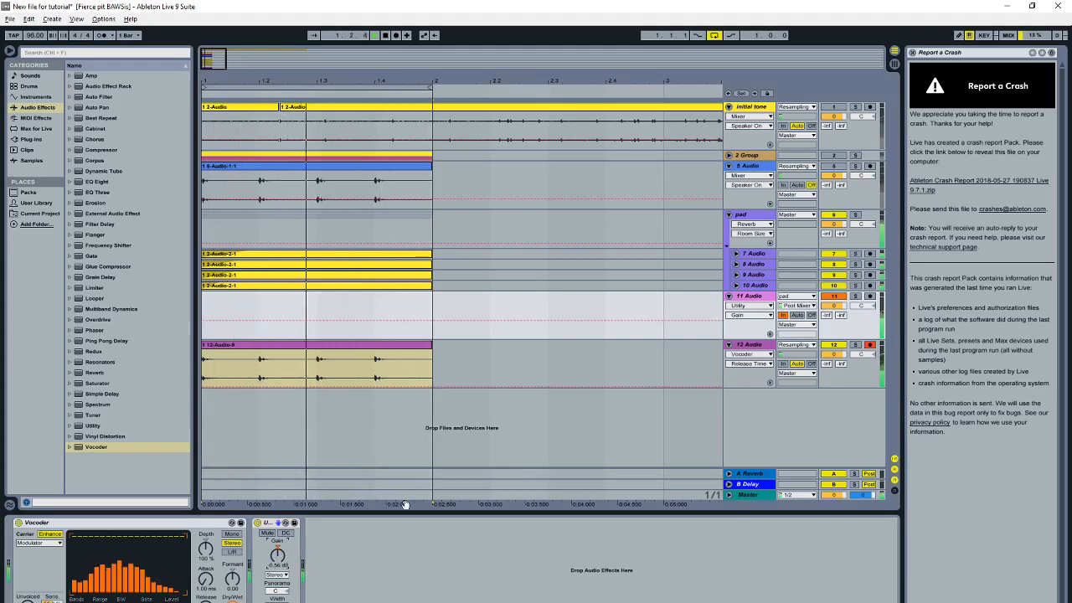
pyautogui.click(237, 580)
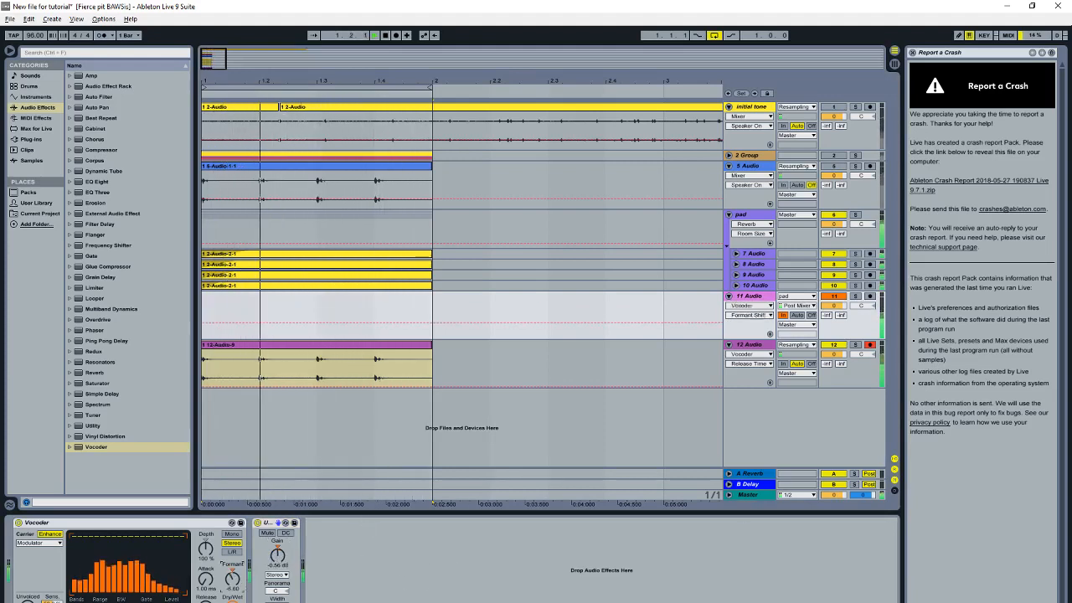
# Step: In the pad group's Resonators, set note I to F2, decay to about 84.1 and filter frequency to about 1.53 kHz, and adjust dry/wet
pyautogui.click(740, 215)
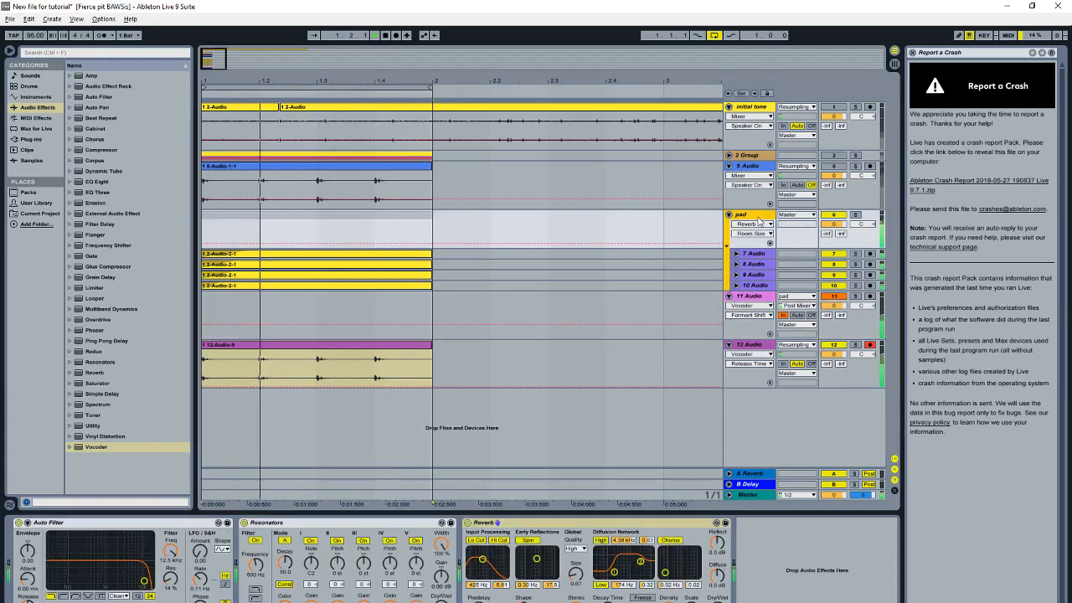
pyautogui.click(311, 565)
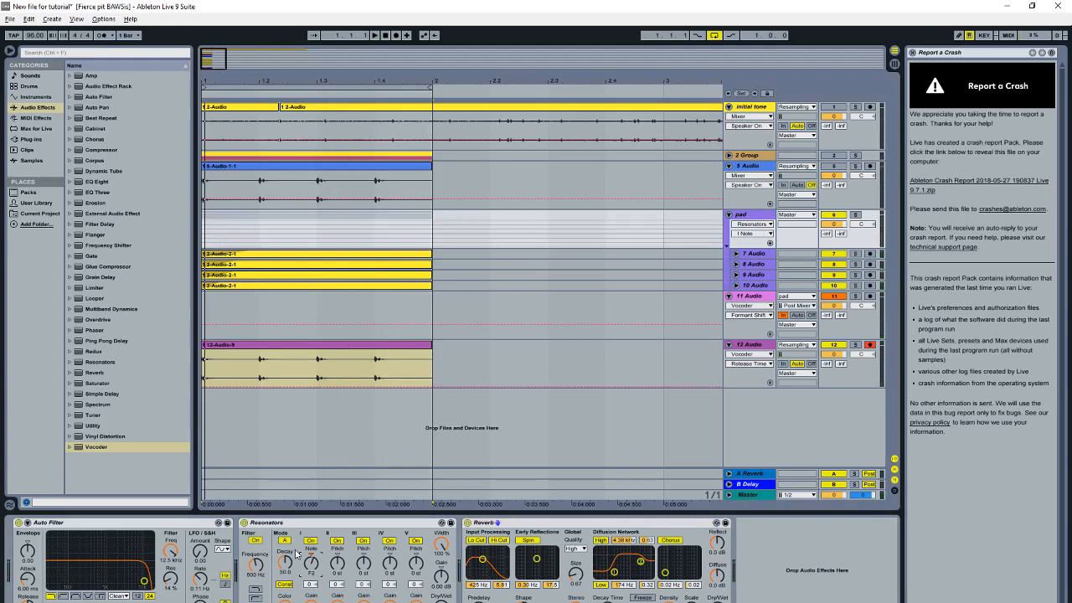
pyautogui.press('space')
pyautogui.click(441, 600)
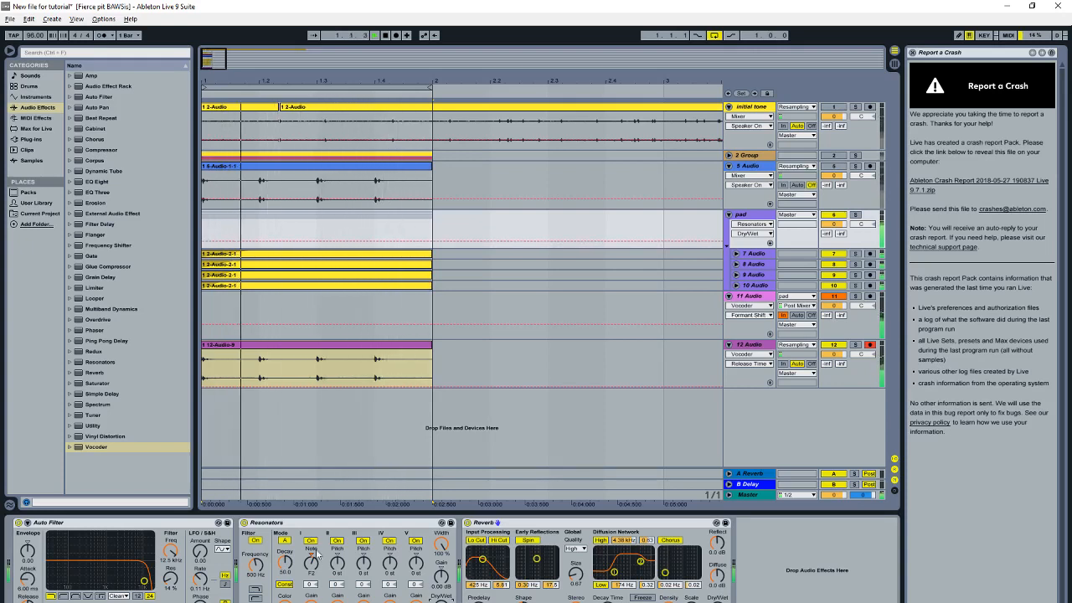
pyautogui.click(285, 564)
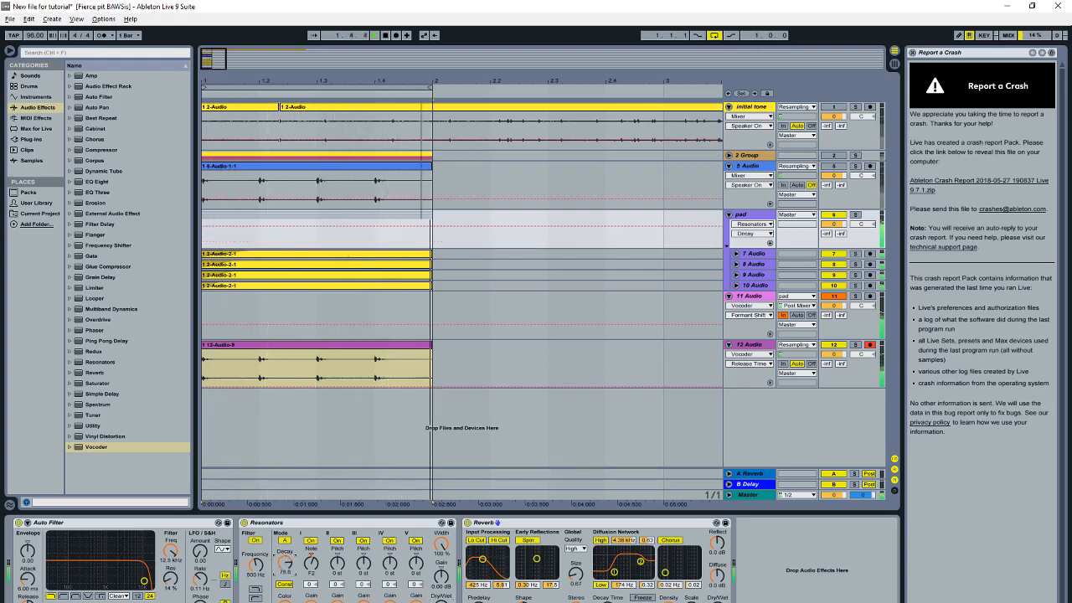
pyautogui.click(247, 573)
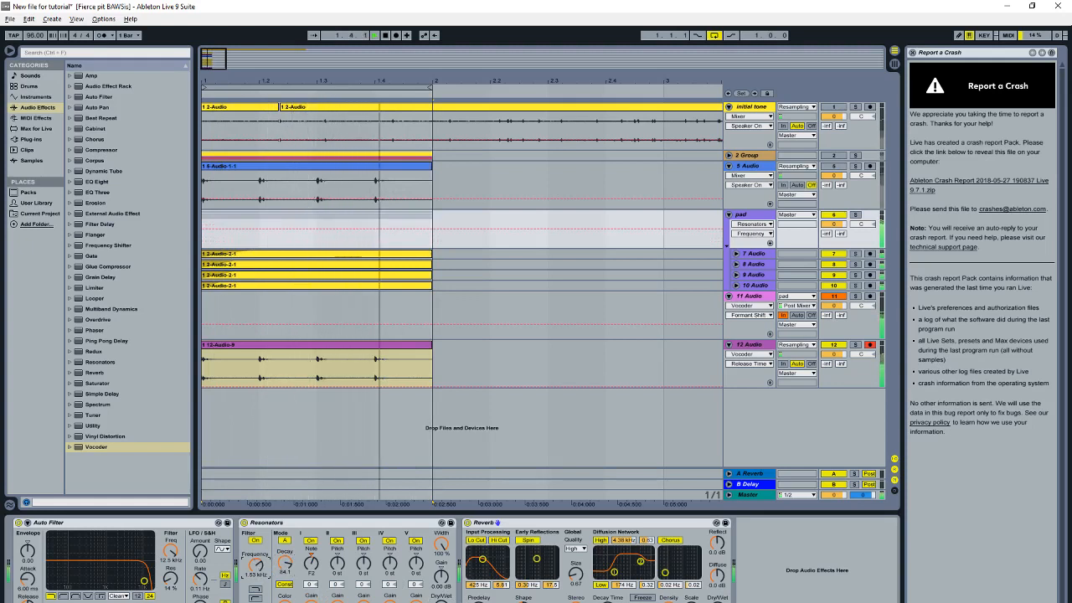
pyautogui.click(441, 576)
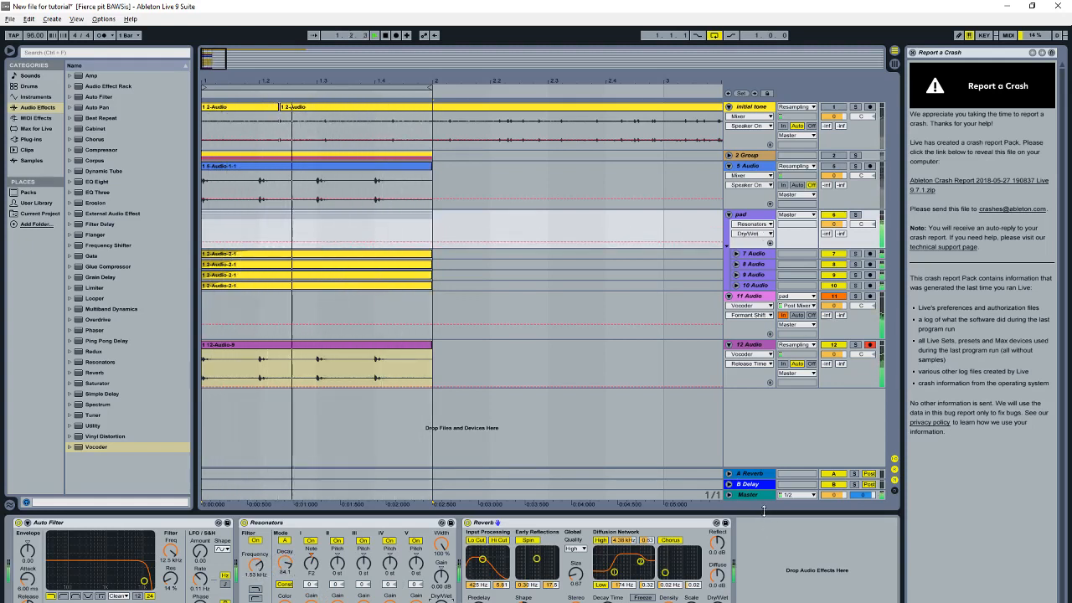
# Step: Add a Glue Compressor after the Vocoder on 12 Audio and adjust its attack, release and ratio while listening
pyautogui.click(729, 345)
pyautogui.click(747, 344)
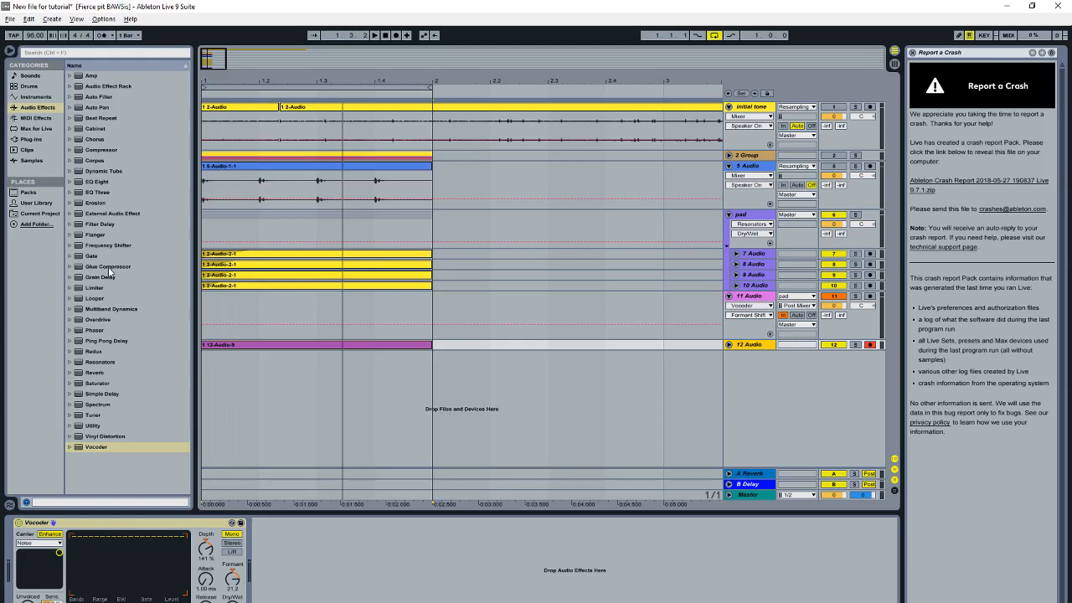
pyautogui.moveTo(108, 266); pyautogui.dragTo(293, 562)
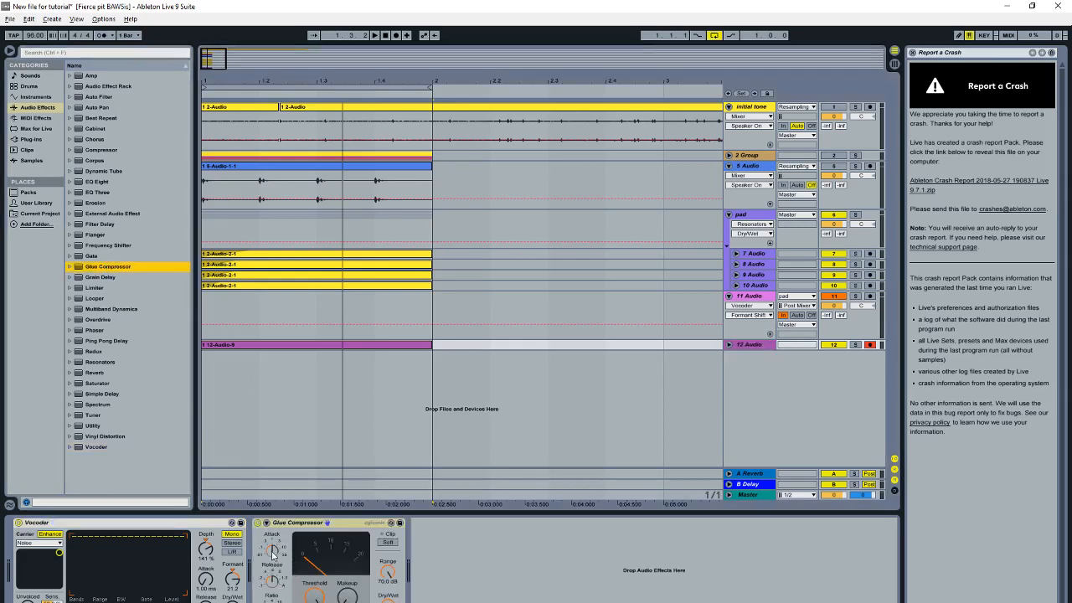
pyautogui.click(272, 553)
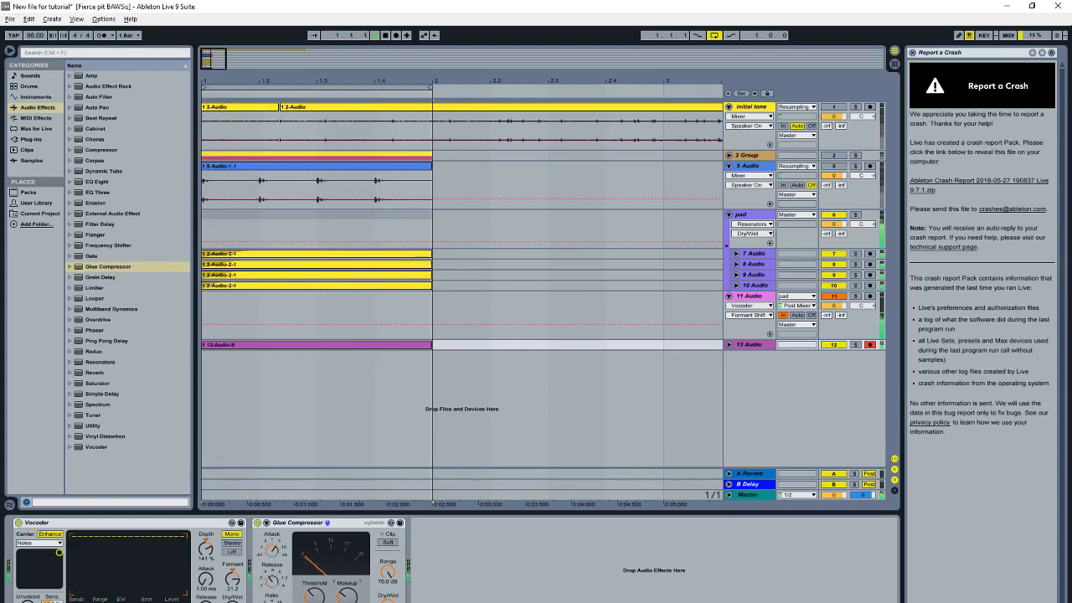
pyautogui.click(728, 344)
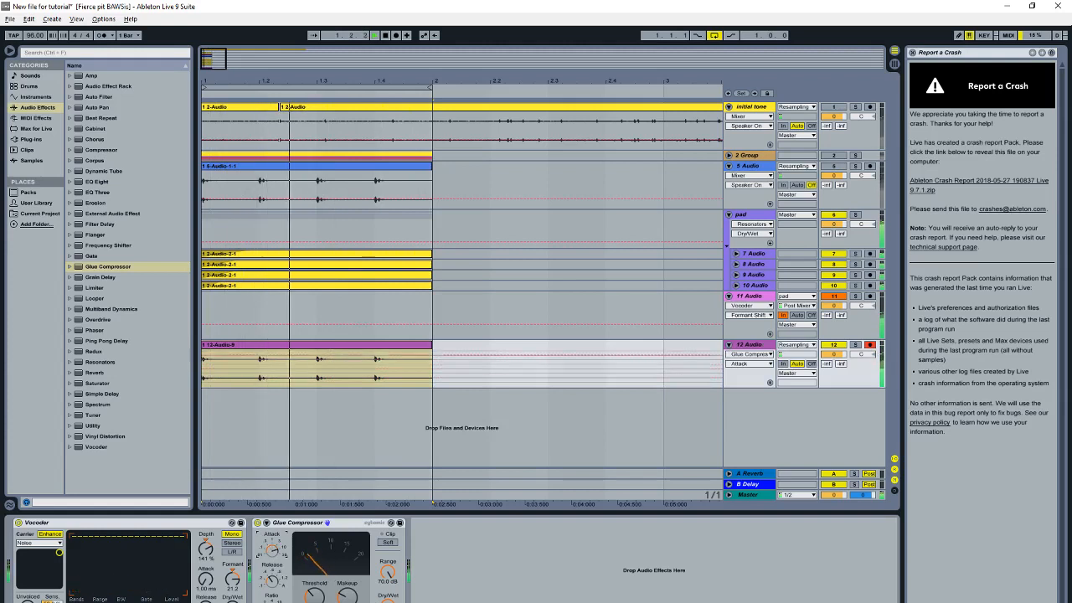
pyautogui.moveTo(272, 550); pyautogui.dragTo(272, 567)
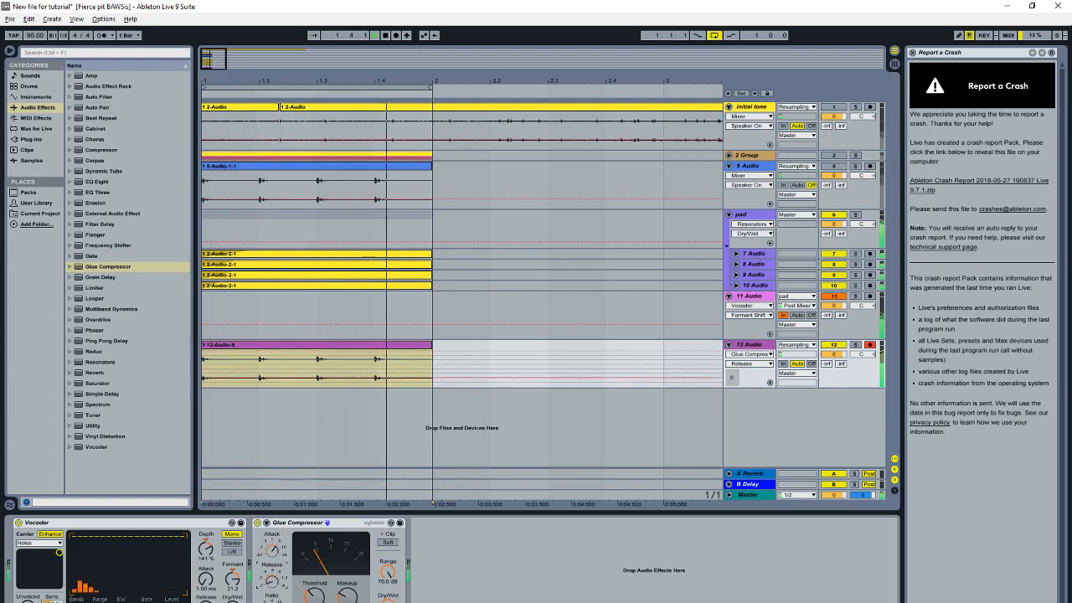
pyautogui.click(271, 596)
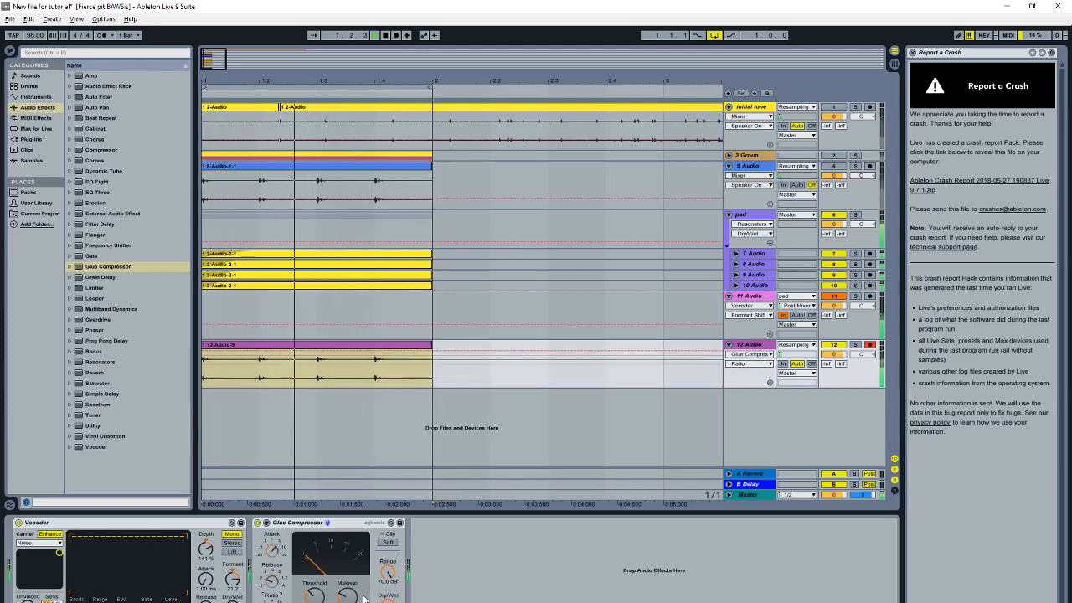
# Step: Show the Session view mixer, then set the Glue Compressor's range to about 2.77 dB and enable its soft clipping
pyautogui.press('Tab')
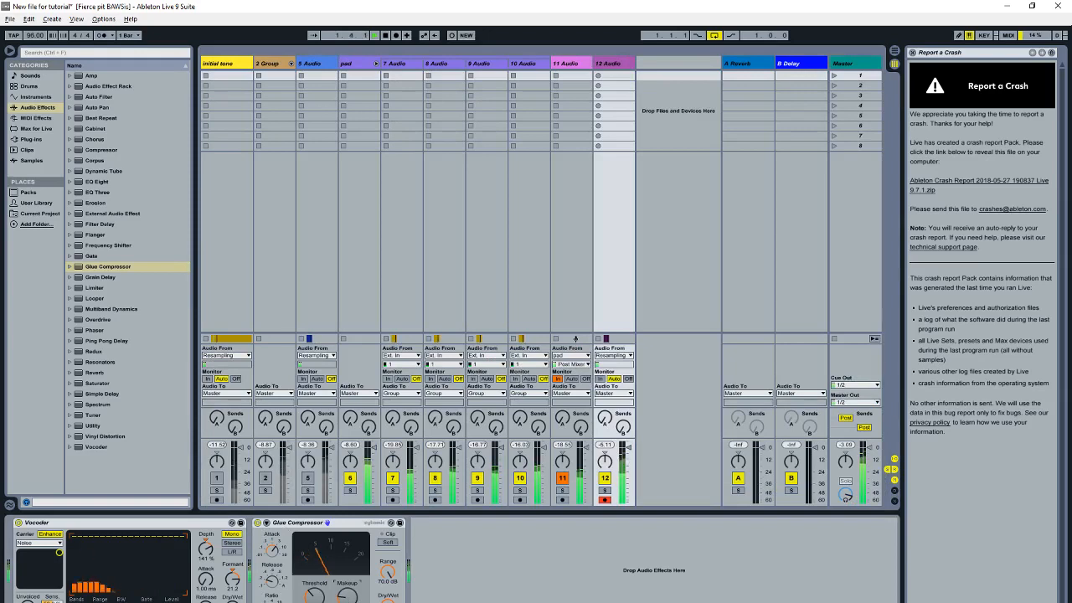
pyautogui.moveTo(387, 574); pyautogui.dragTo(388, 594)
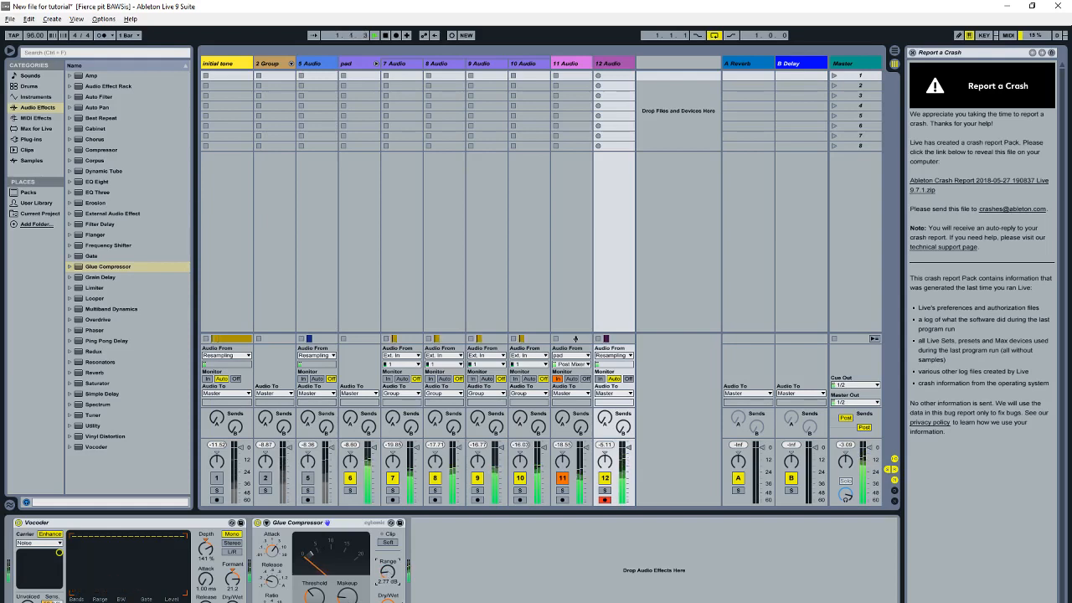
pyautogui.click(386, 544)
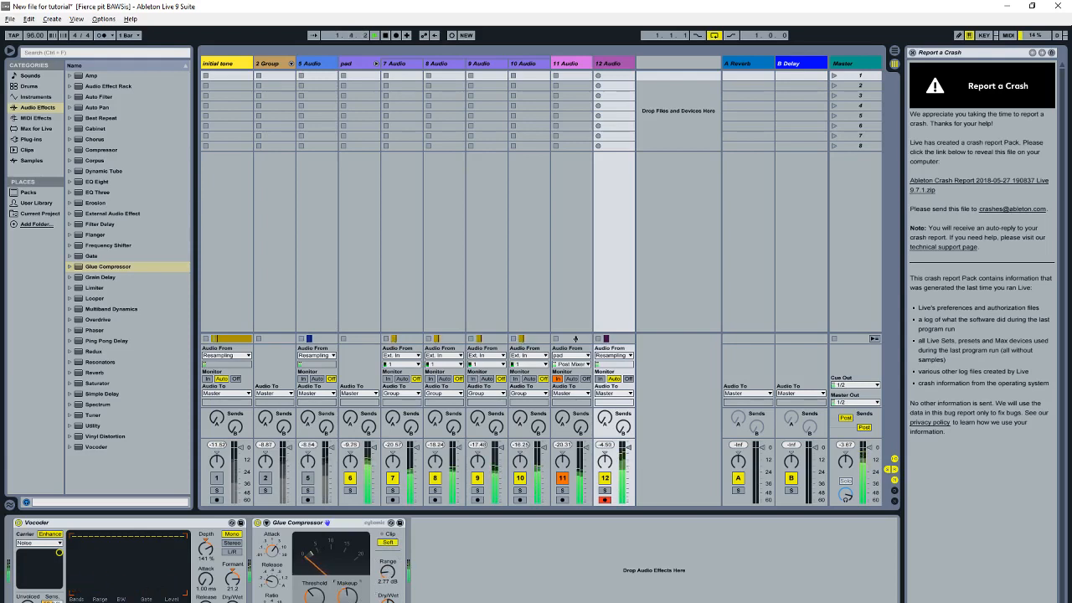
# Step: Add a Utility to the end of the 12 Audio chain with its gain set to -4 dB
pyautogui.doubleClick(98, 428)
pyautogui.click(437, 555)
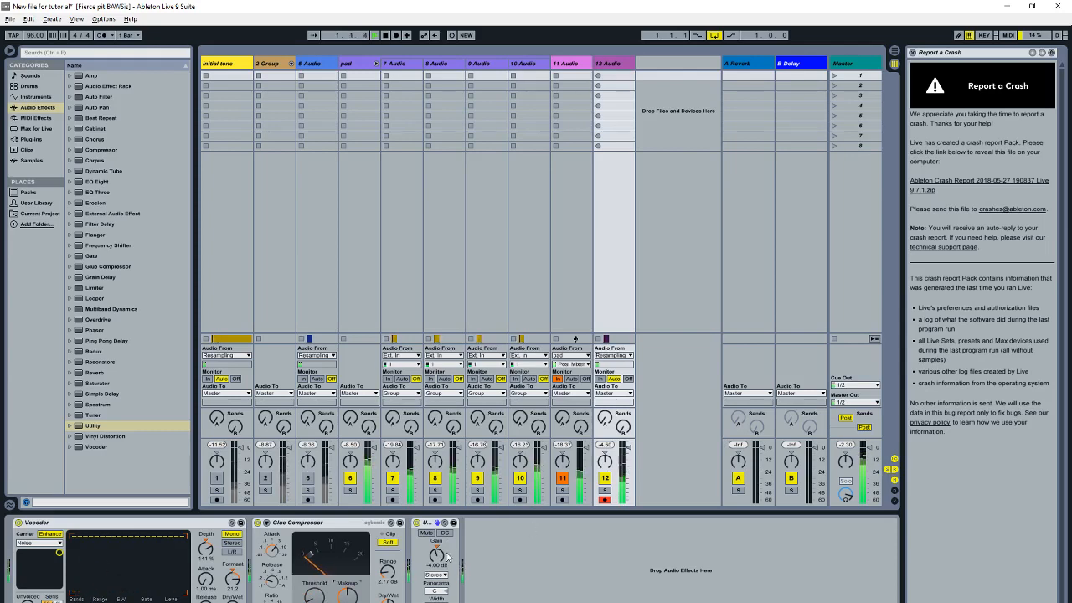
# Step: Audition the pad group's layers in solo, adjust the panning of 7, 8 and 9 Audio, and solo the whole pad group
pyautogui.click(365, 67)
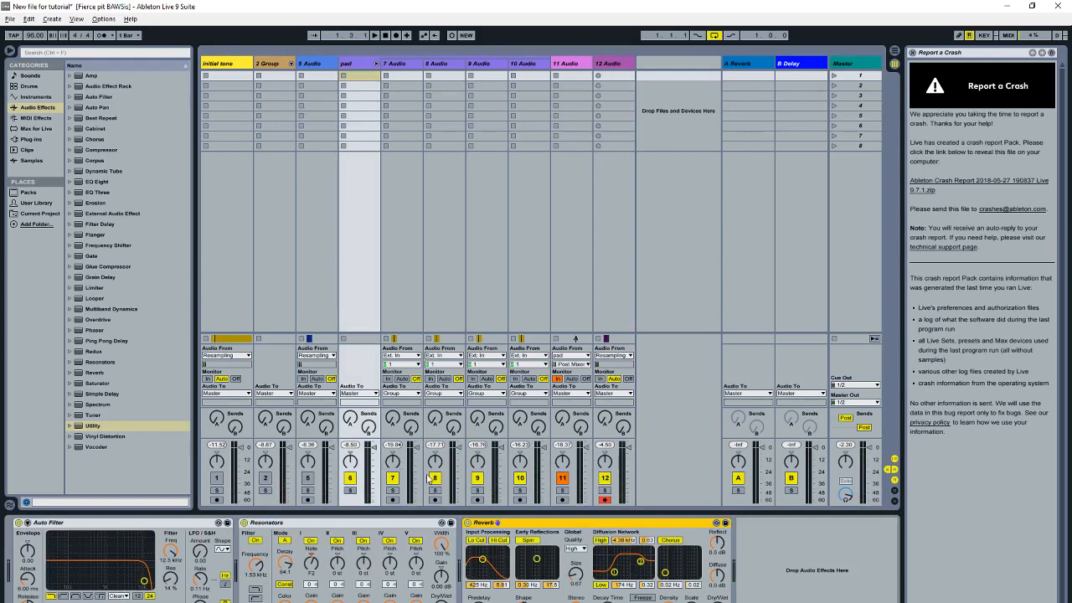
pyautogui.click(398, 67)
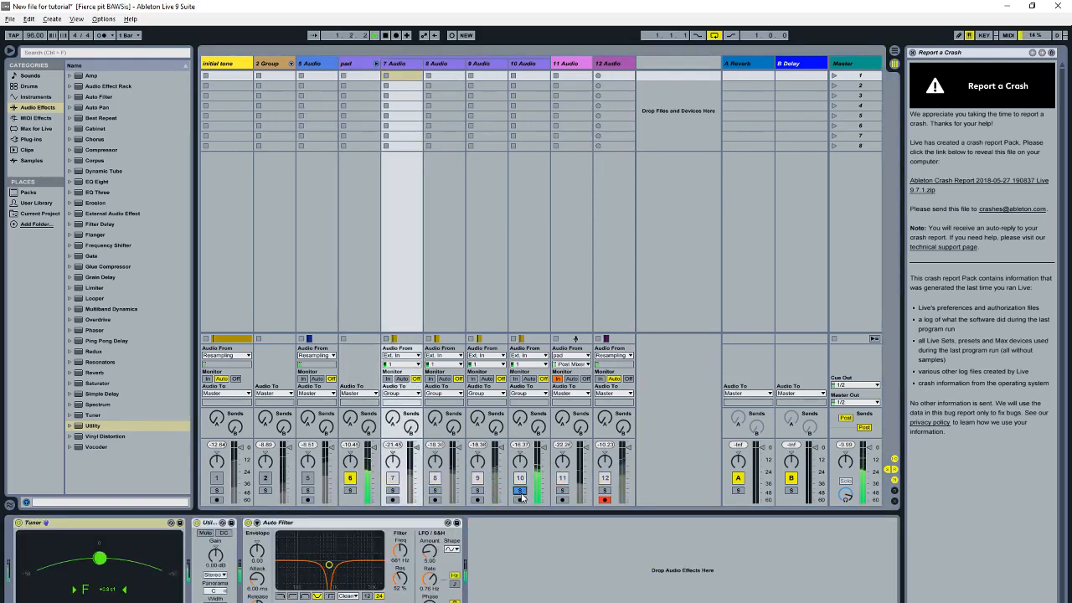
pyautogui.click(479, 490)
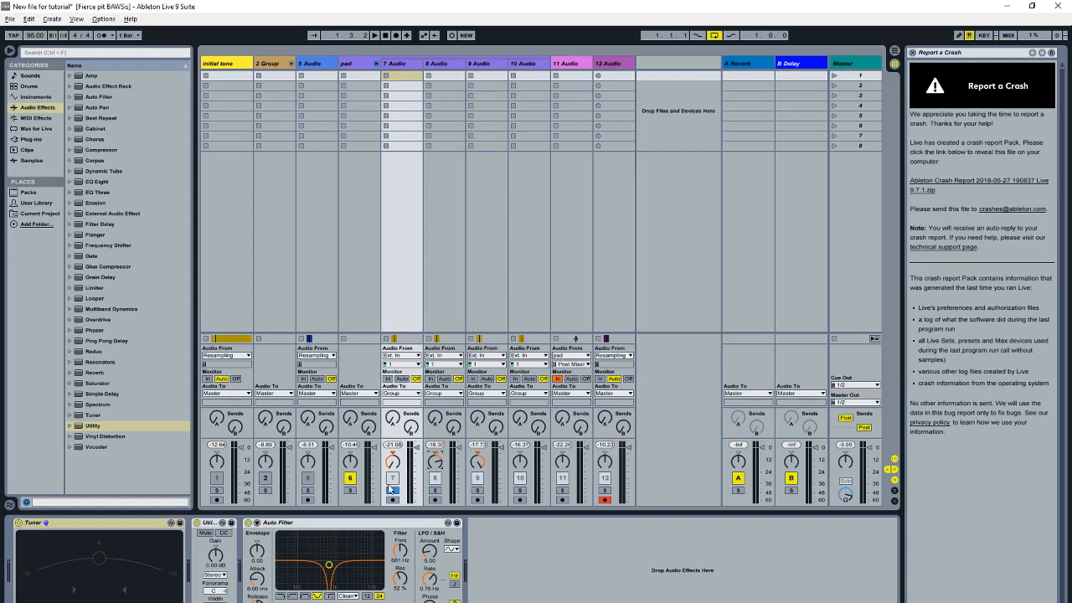
pyautogui.click(351, 490)
pyautogui.press('space')
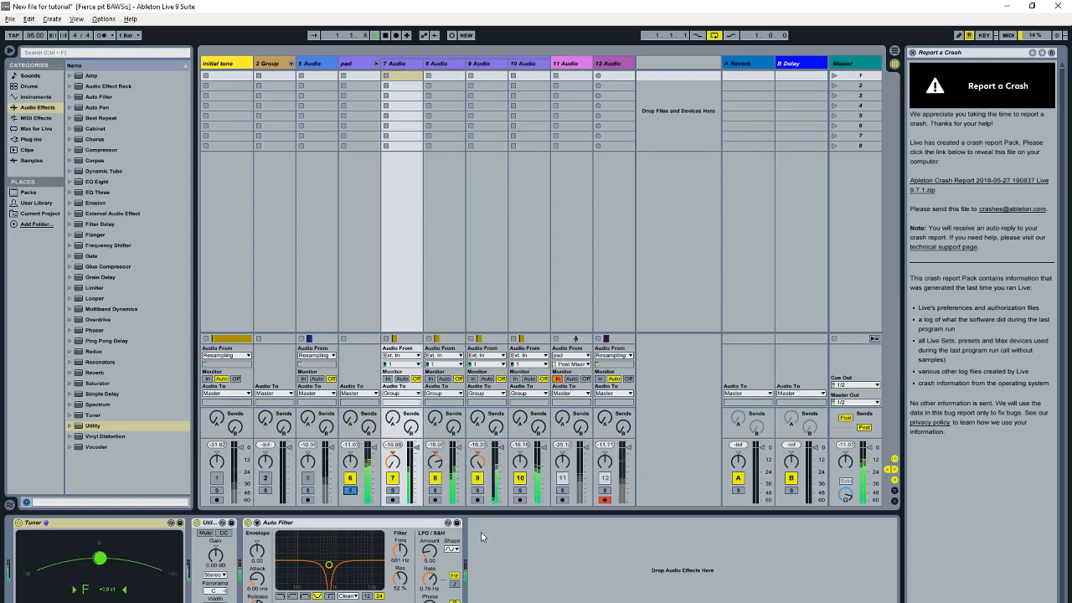
pyautogui.moveTo(436, 463); pyautogui.dragTo(436, 479)
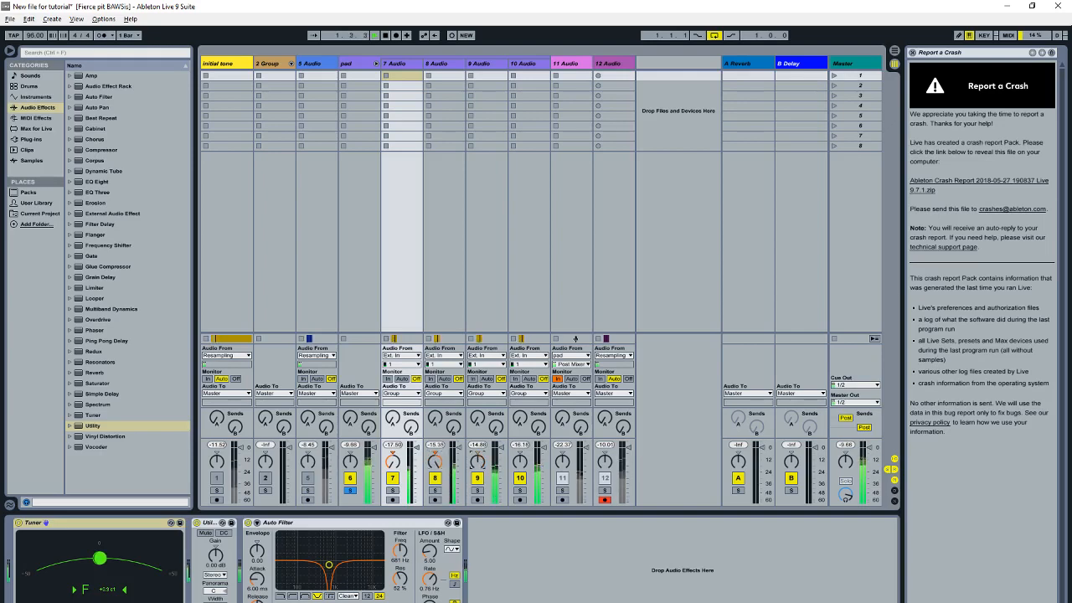
# Step: Add a Chorus after the pad group's Reverb, turn off its Delay 2, and set its highpass to about 155 Hz
pyautogui.click(360, 64)
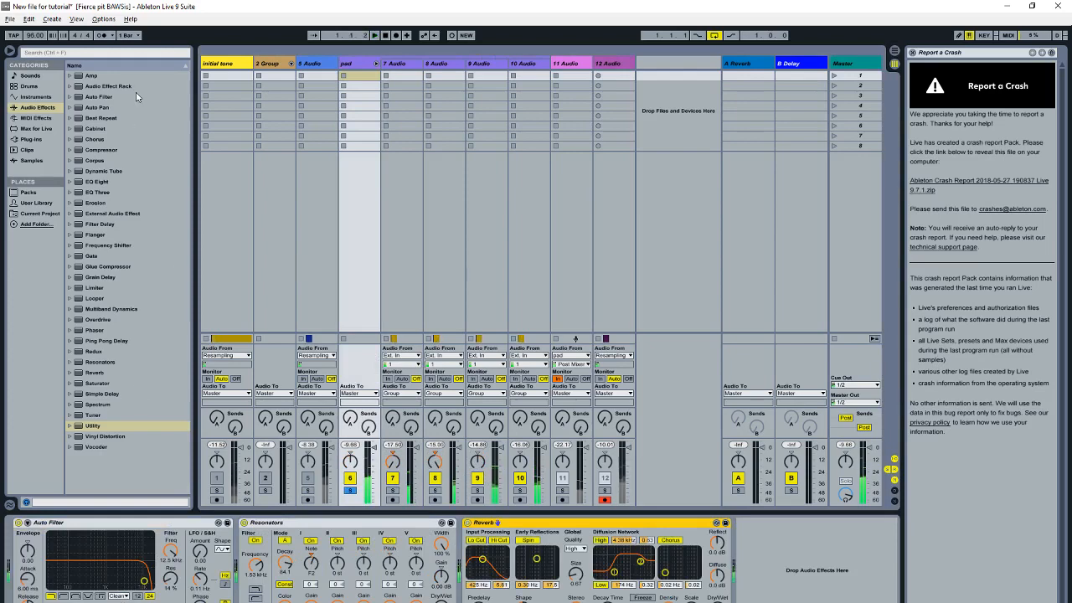
pyautogui.moveTo(99, 141); pyautogui.dragTo(805, 596)
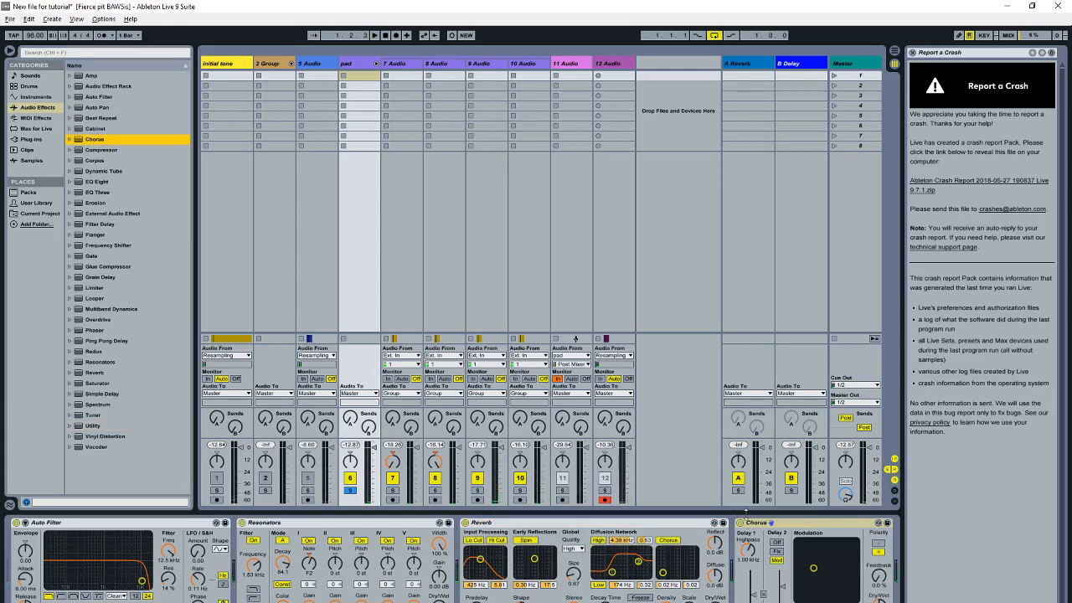
pyautogui.click(782, 594)
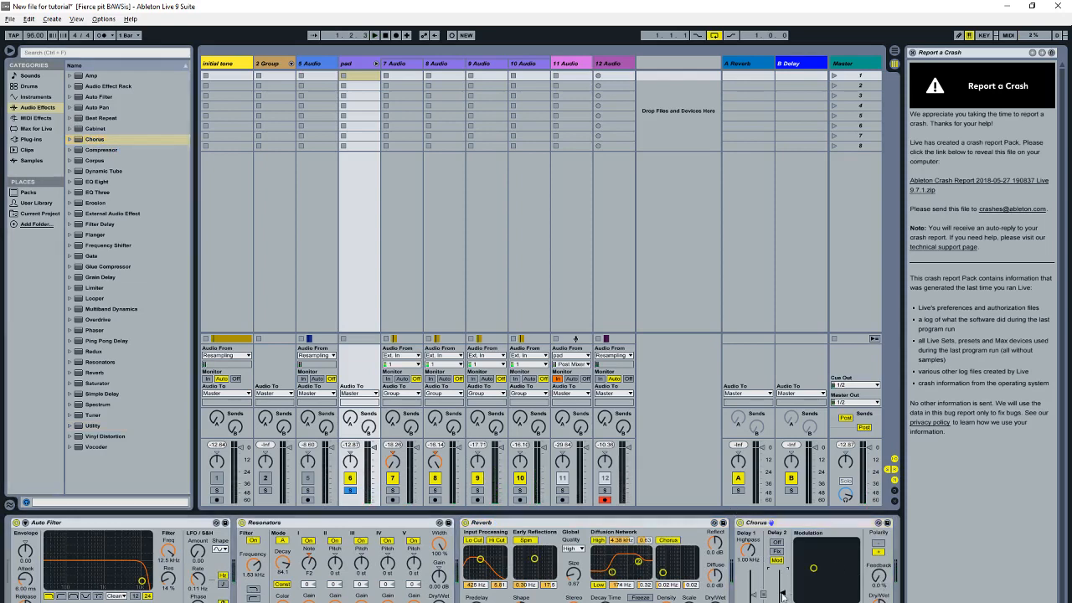
pyautogui.click(775, 543)
pyautogui.press('space')
pyautogui.moveTo(746, 550); pyautogui.dragTo(746, 571)
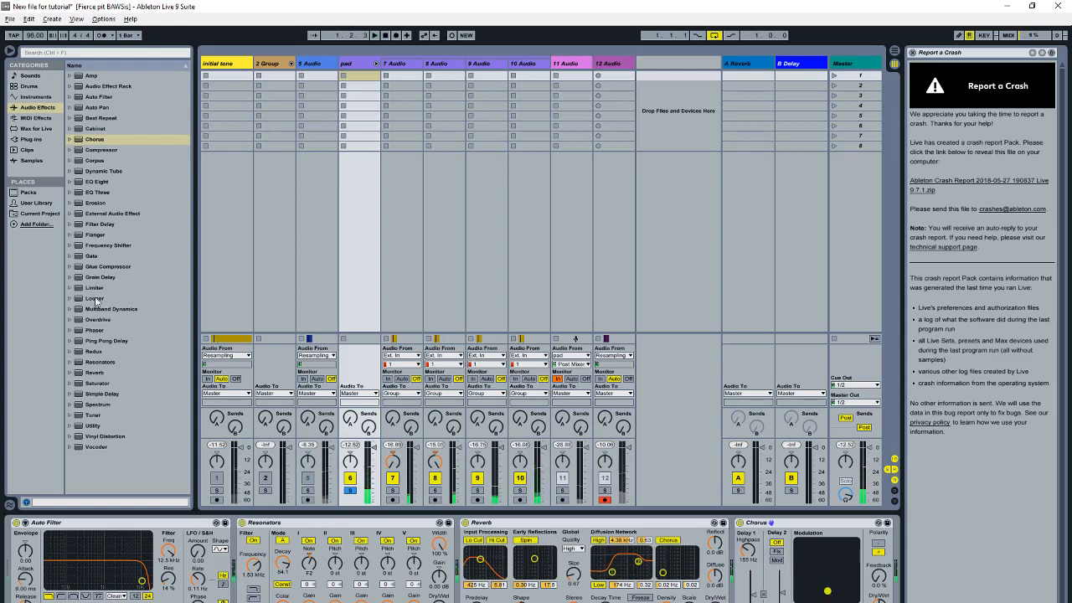
# Step: Add a second Reverb after the Chorus with High quality and an input filter around 1.77 kHz, and fold the device
pyautogui.doubleClick(95, 373)
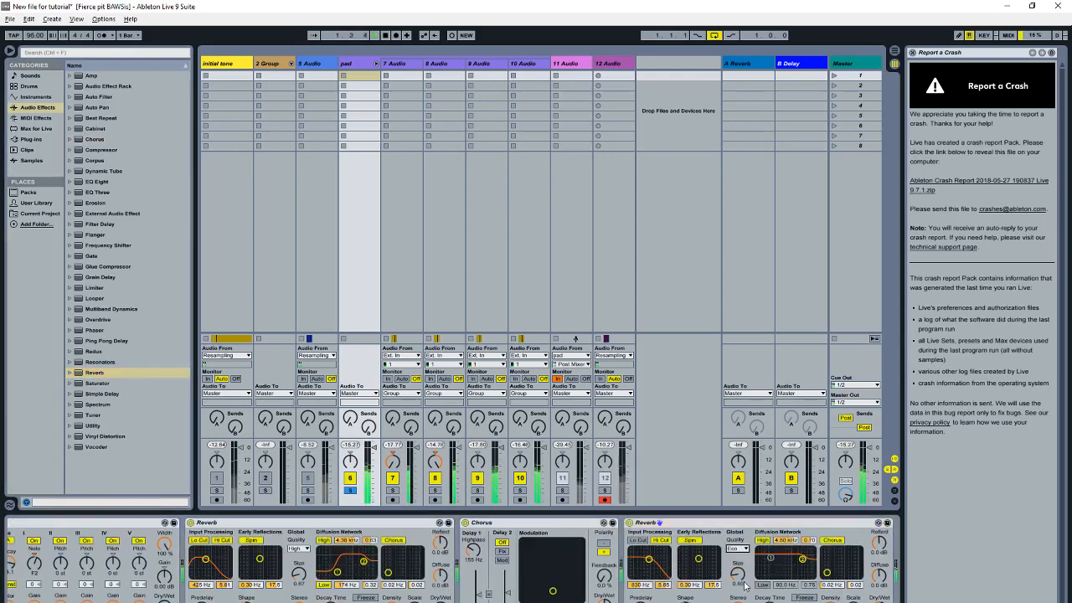
pyautogui.click(737, 549)
pyautogui.click(740, 576)
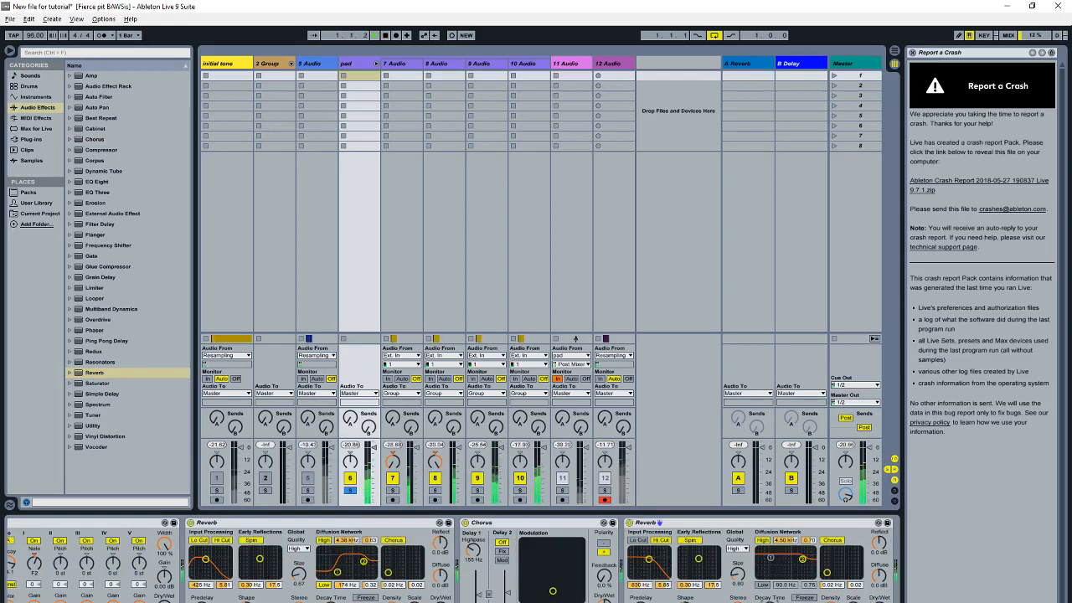
pyautogui.moveTo(649, 558); pyautogui.dragTo(653, 565)
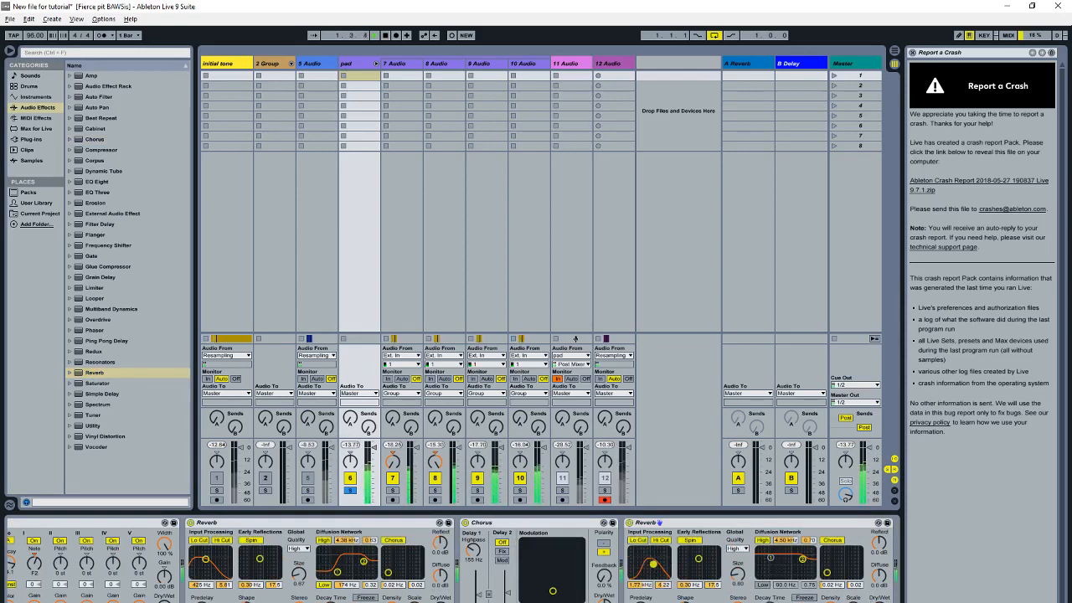
pyautogui.click(677, 522)
pyautogui.press('Delete')
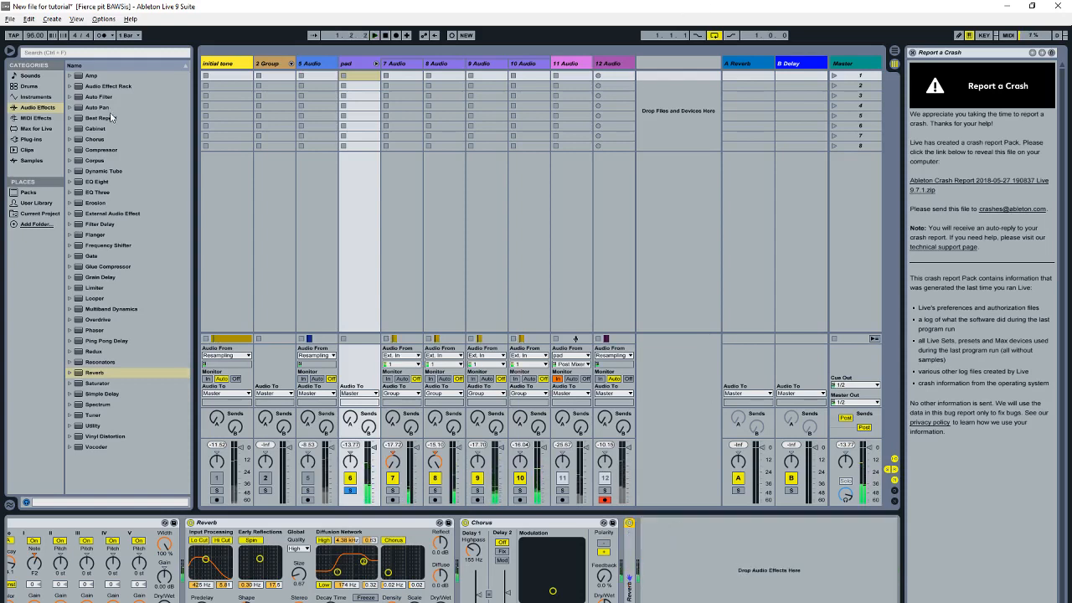
# Step: Add a Compressor after the pad group's second Reverb and sidechain it from 12-Audio, lowering its threshold during playback
pyautogui.click(112, 149)
pyautogui.moveTo(111, 150); pyautogui.dragTo(709, 551)
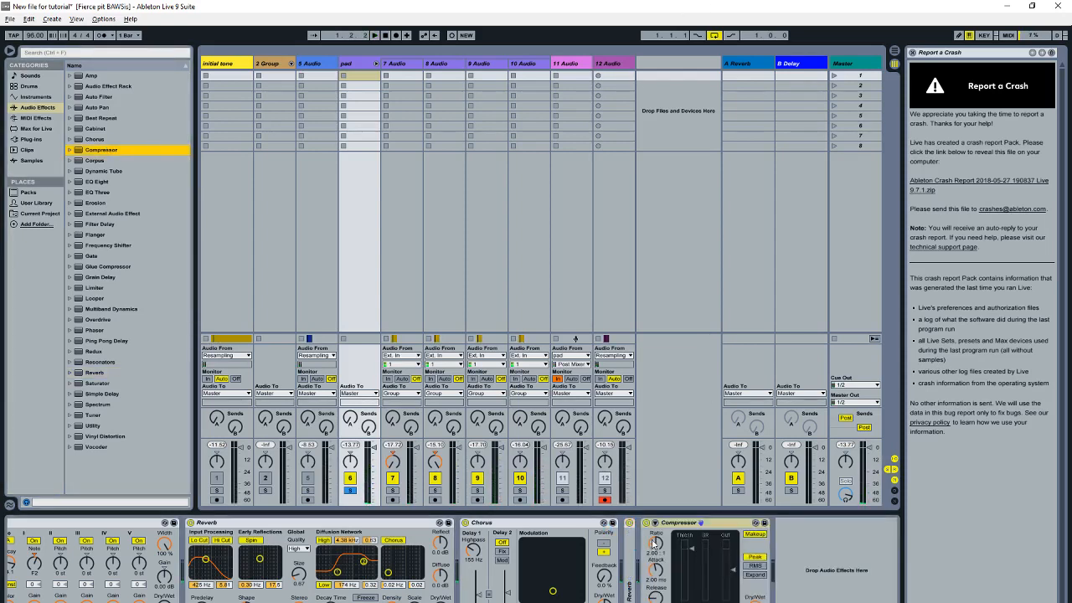
pyautogui.click(656, 522)
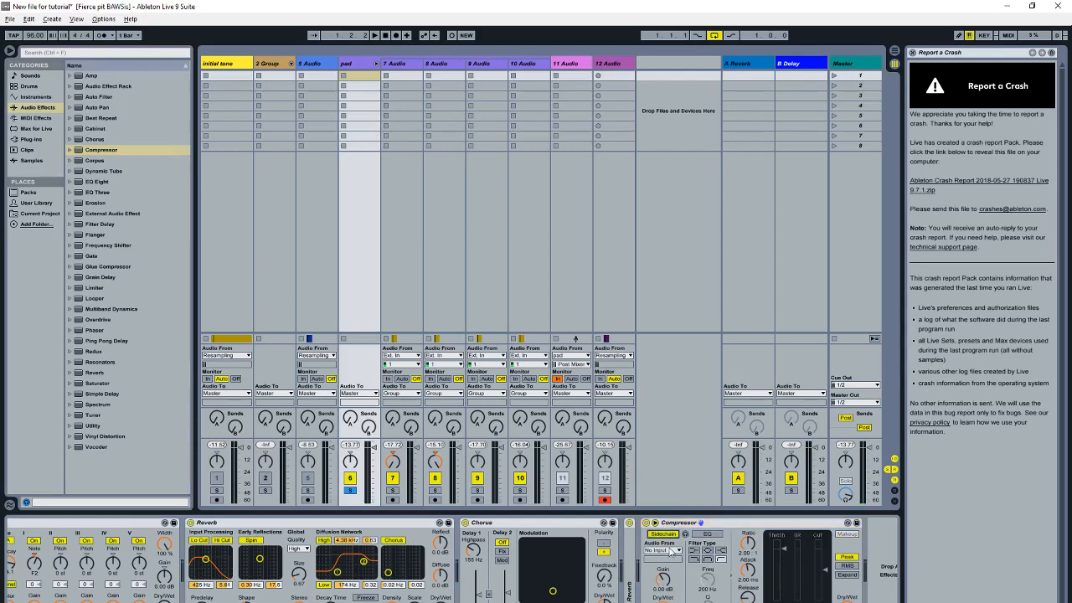
pyautogui.click(670, 550)
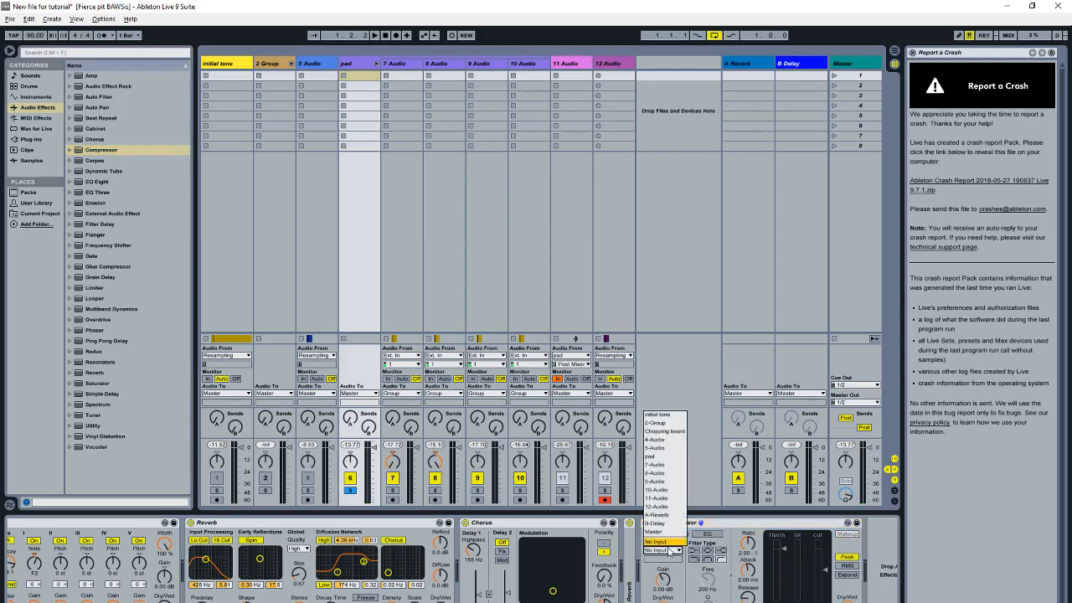
pyautogui.click(649, 288)
pyautogui.press('Tab')
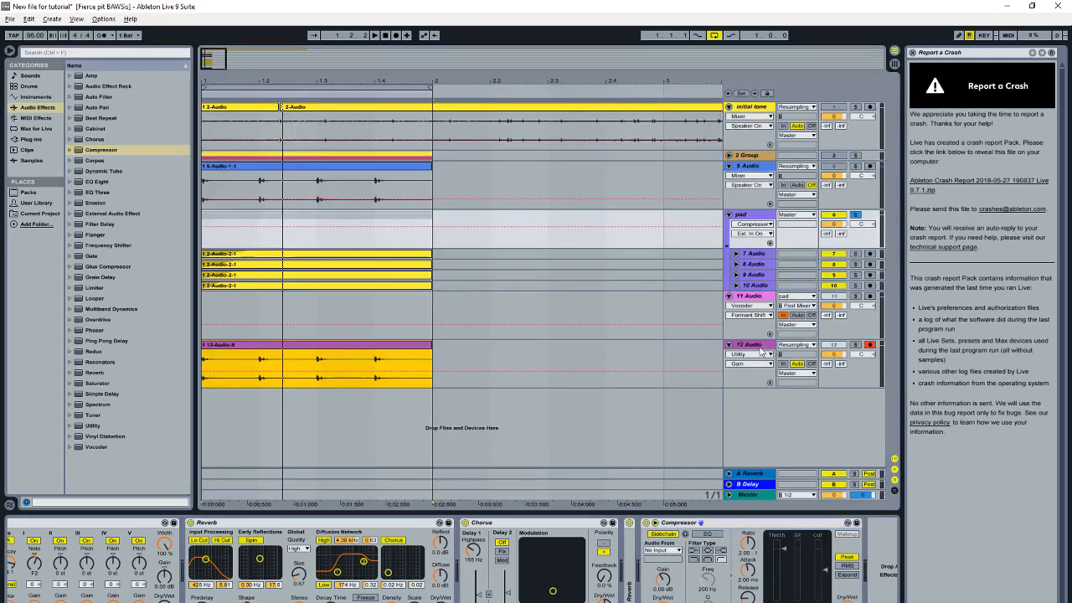
pyautogui.click(676, 550)
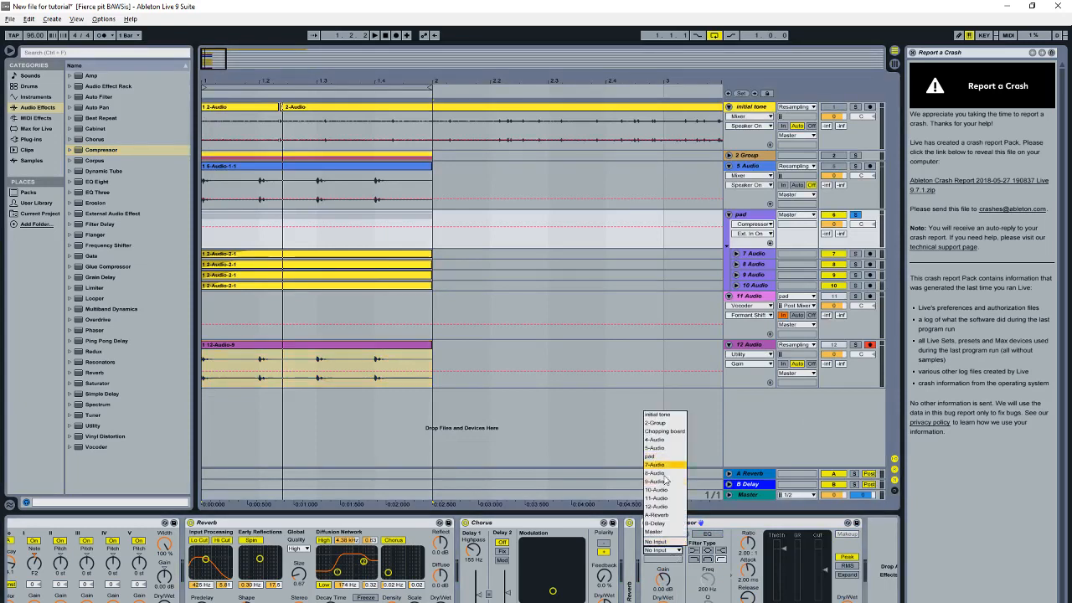
pyautogui.click(665, 510)
pyautogui.press('space')
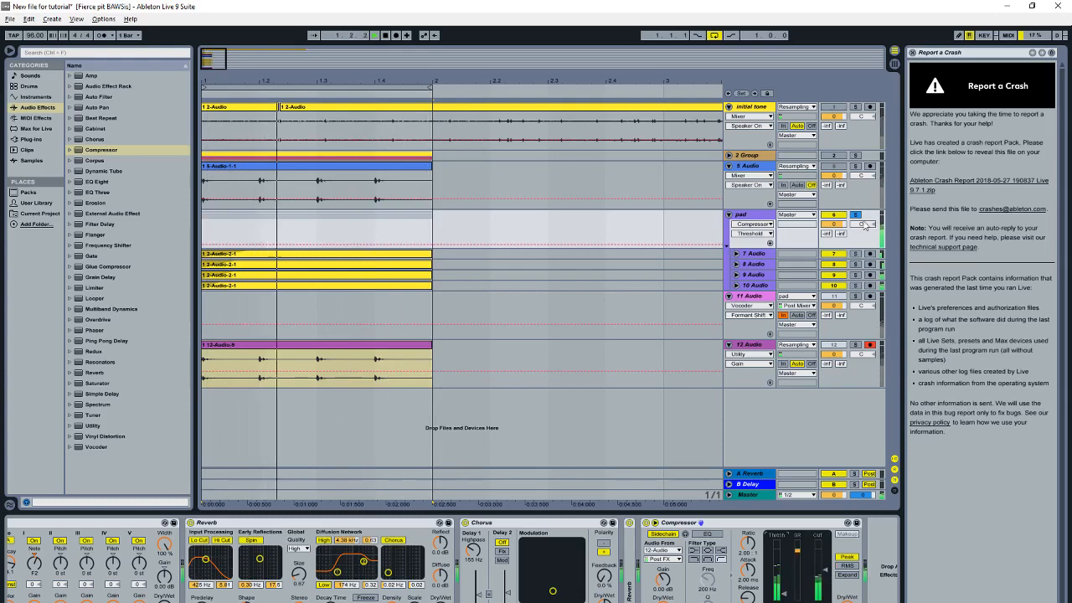
# Step: Add an EQ Eight at the end of the 12 Audio chain, cut band 2 to -5.24 dB at 341 Hz, and fold the pad and 12 Audio tracks
pyautogui.click(728, 214)
pyautogui.click(756, 273)
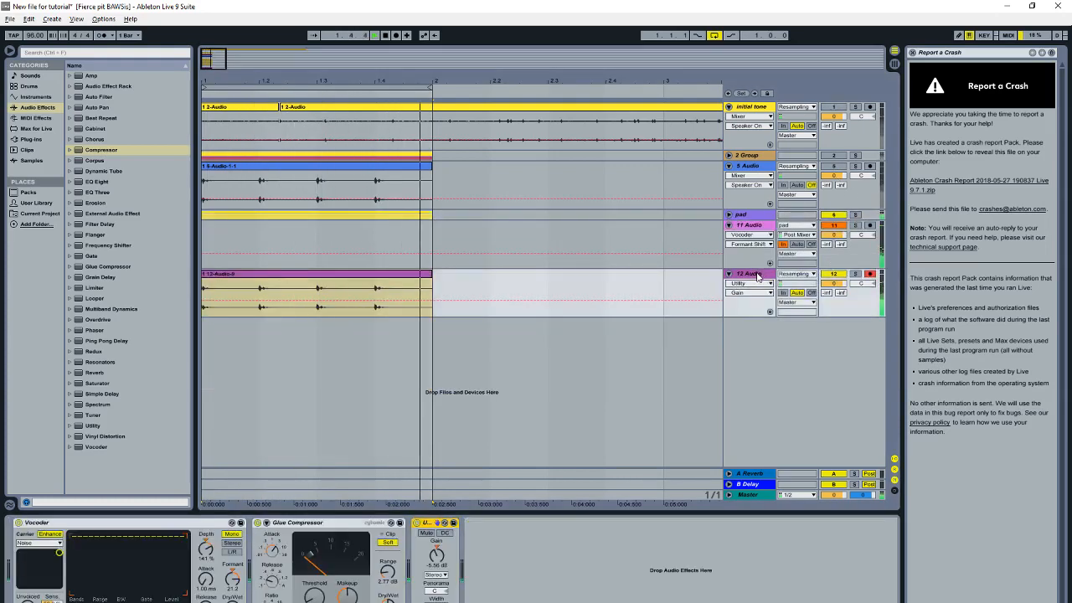
pyautogui.doubleClick(101, 181)
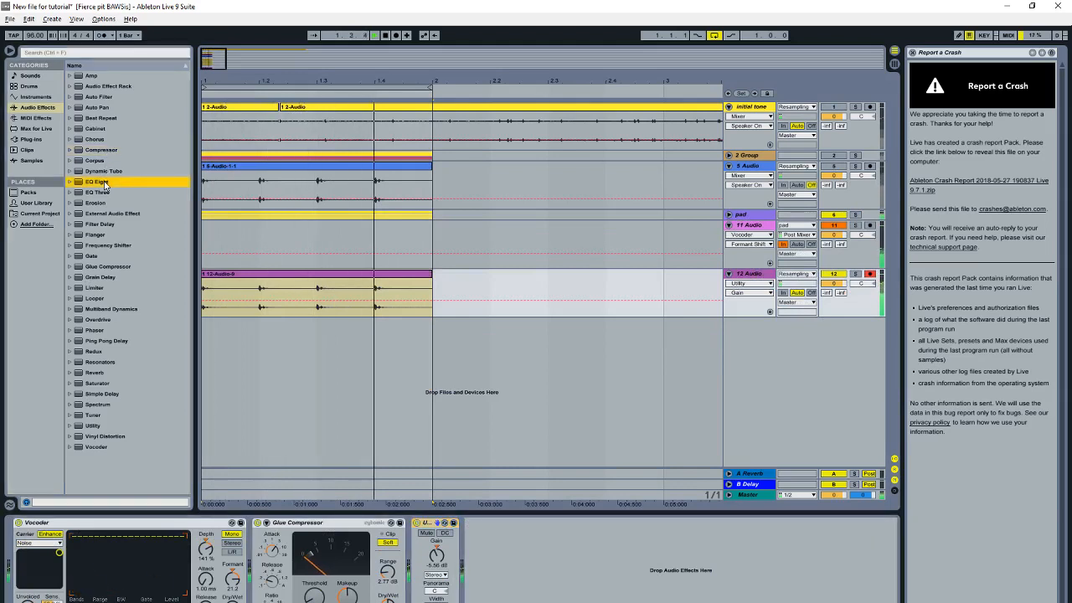
pyautogui.moveTo(570, 532)
pyautogui.mouseDown()
pyautogui.moveTo(595, 532)
pyautogui.moveTo(551, 533)
pyautogui.moveTo(584, 533)
pyautogui.mouseUp()
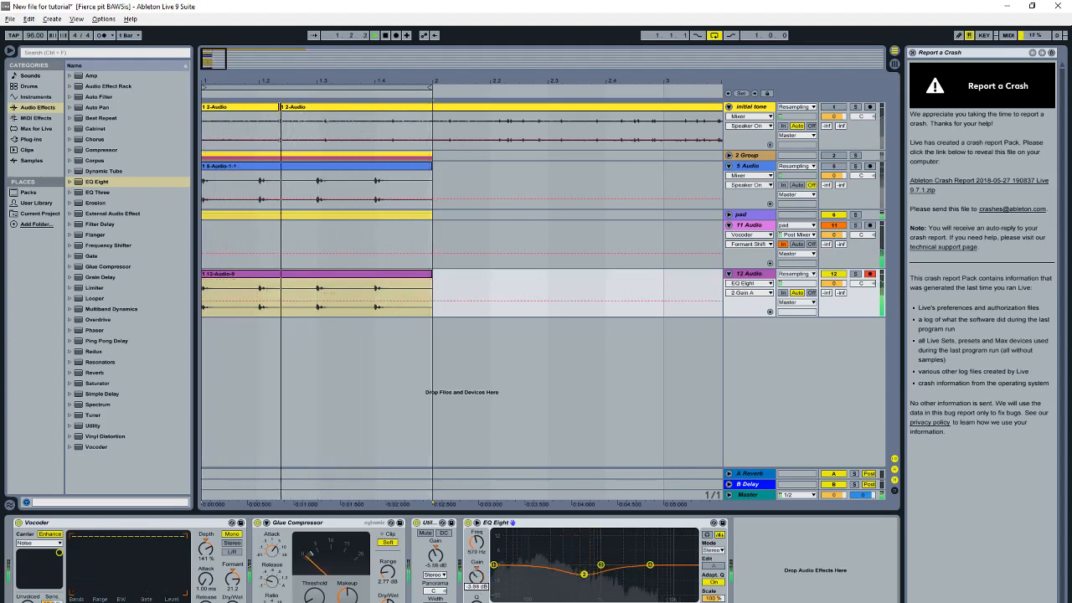
pyautogui.moveTo(583, 533)
pyautogui.mouseDown()
pyautogui.moveTo(583, 577)
pyautogui.moveTo(559, 542)
pyautogui.moveTo(560, 576)
pyautogui.moveTo(512, 545)
pyautogui.moveTo(567, 533)
pyautogui.mouseUp()
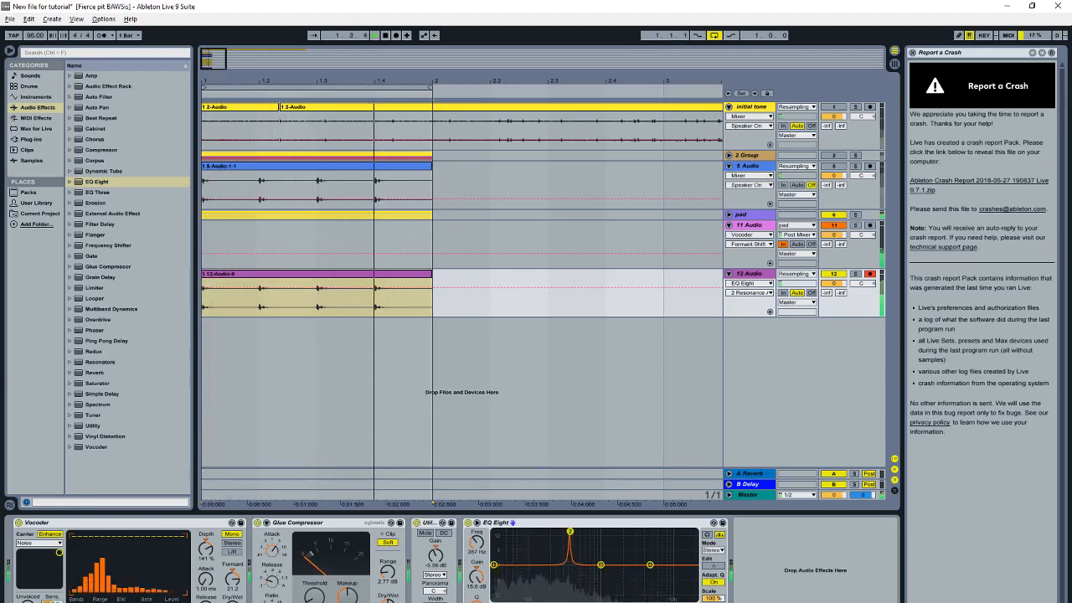
pyautogui.moveTo(481, 595); pyautogui.dragTo(482, 584)
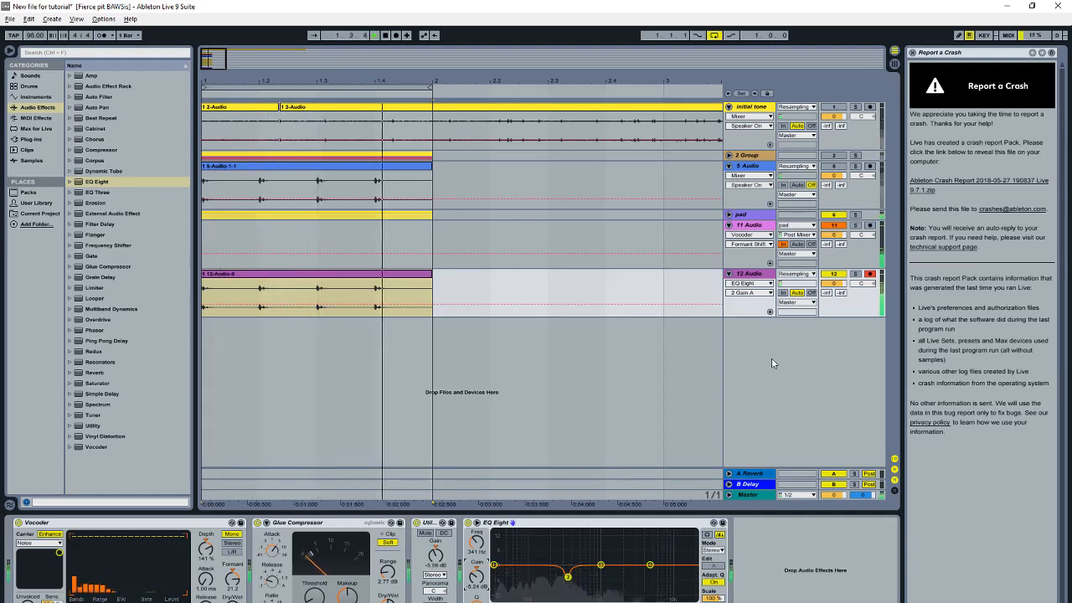
pyautogui.press('space')
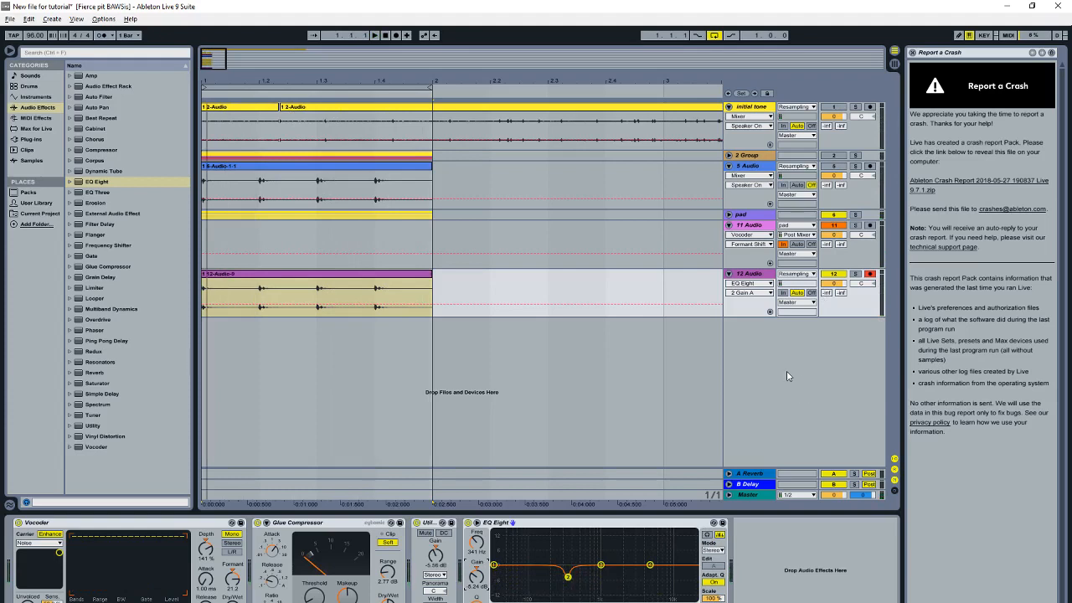
pyautogui.click(729, 275)
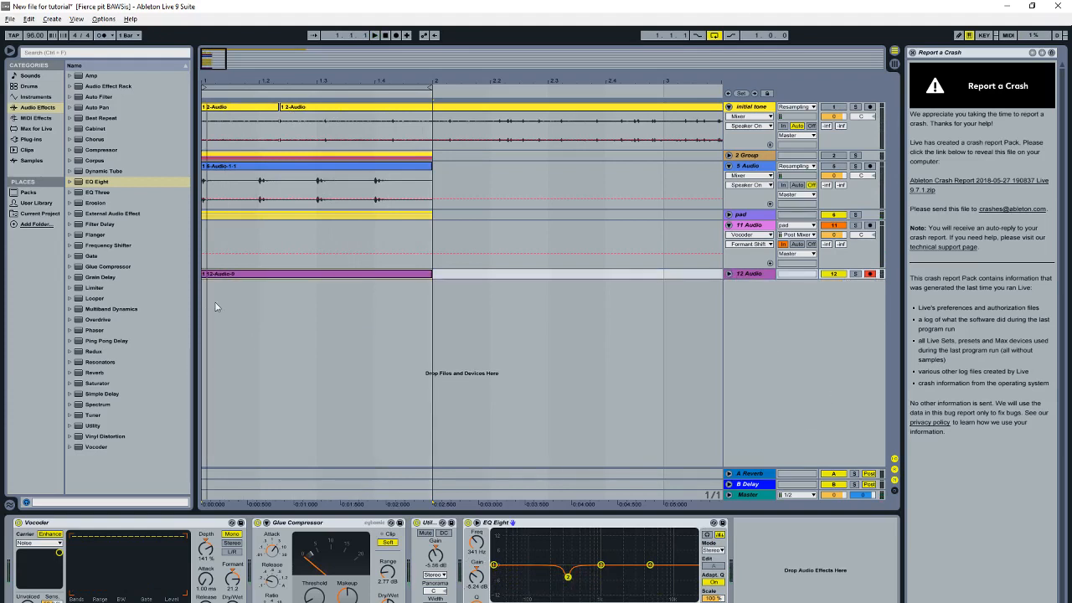
# Step: Set the arrangement grid to the Narrowest adaptive setting
pyautogui.press('space')
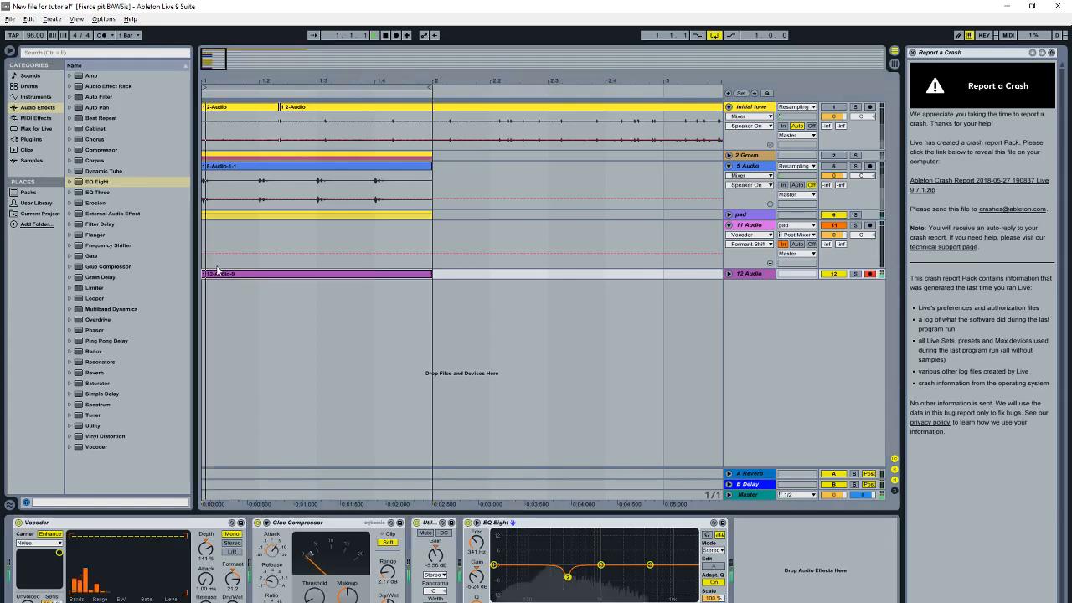
pyautogui.moveTo(549, 77); pyautogui.dragTo(549, 70)
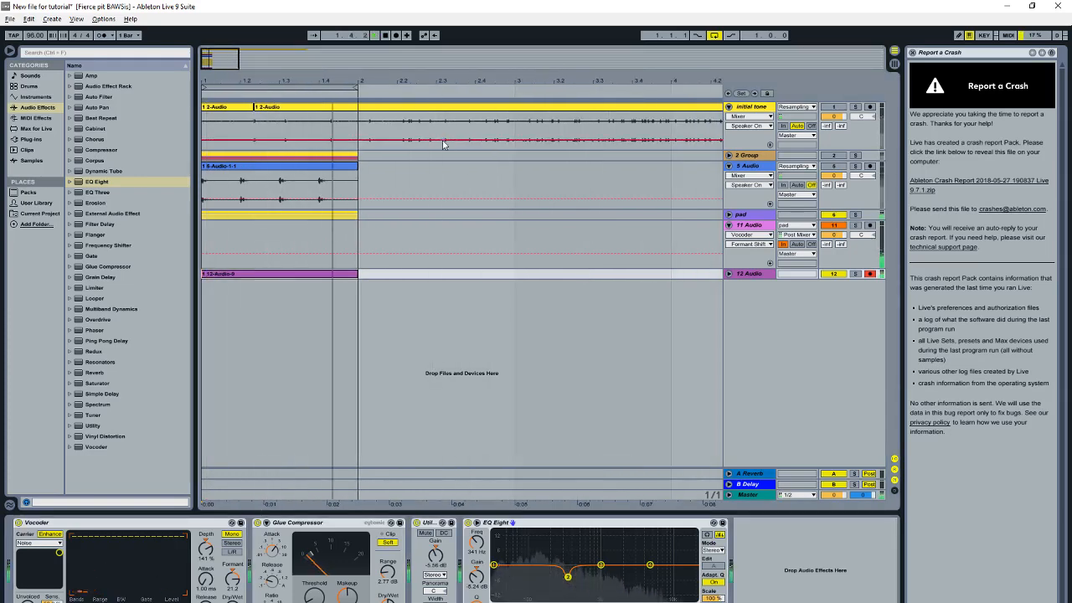
pyautogui.rightClick(456, 170)
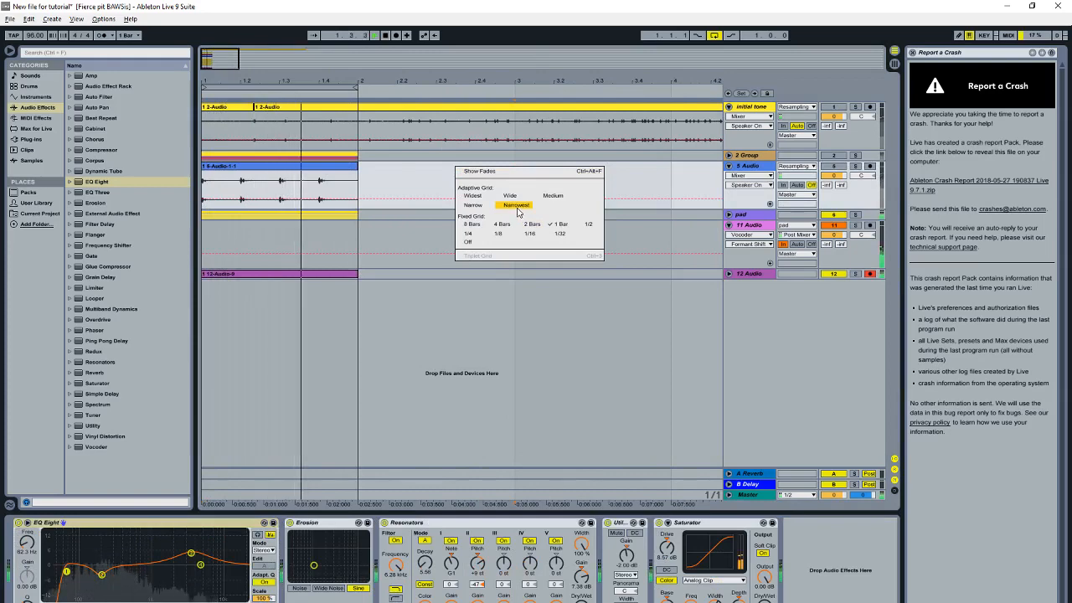
pyautogui.click(515, 205)
# Step: Solo the initial tone track and listen to its clip around beat 2.2
pyautogui.click(400, 77)
pyautogui.press('space')
pyautogui.moveTo(399, 77); pyautogui.dragTo(287, 122)
pyautogui.press('space')
pyautogui.press('-')
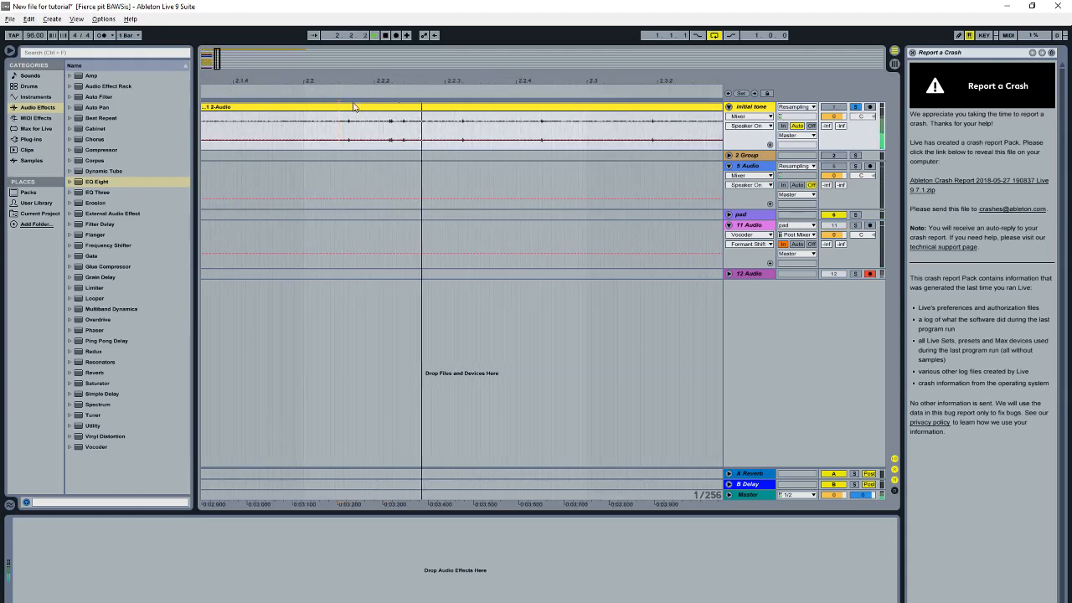
# Step: Audition the short hits around 2.2.2 in the initial tone clip, select the first one, and start the playback loop there
pyautogui.click(346, 131)
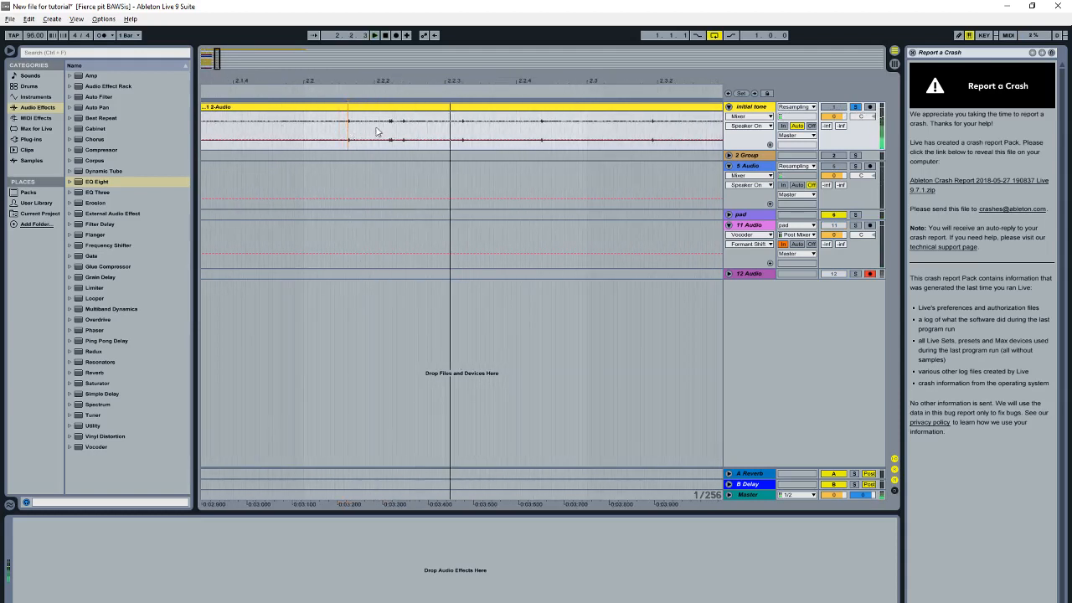
pyautogui.click(388, 128)
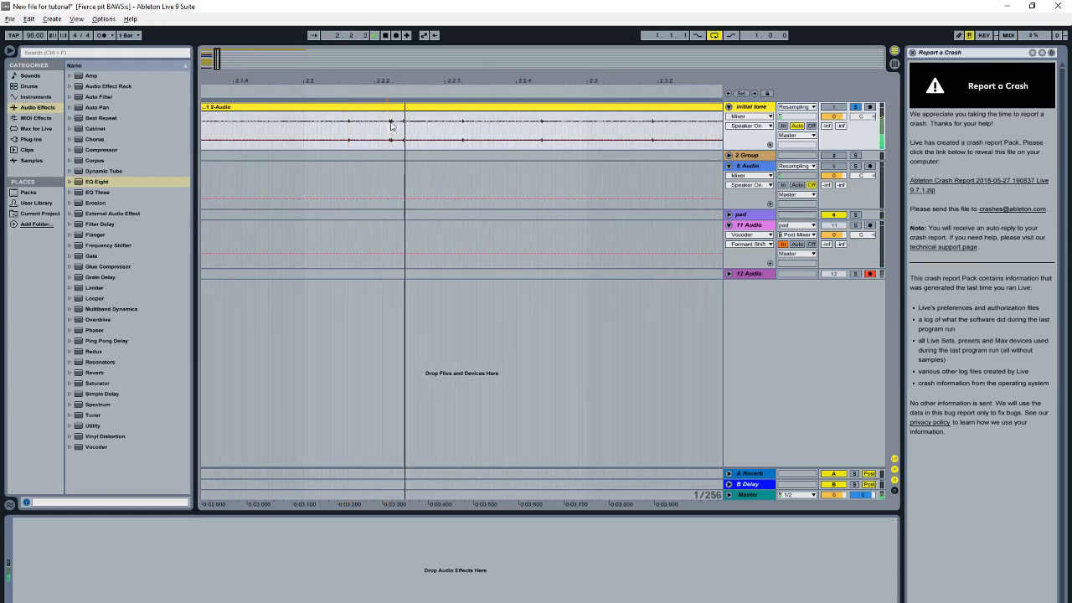
pyautogui.press('space')
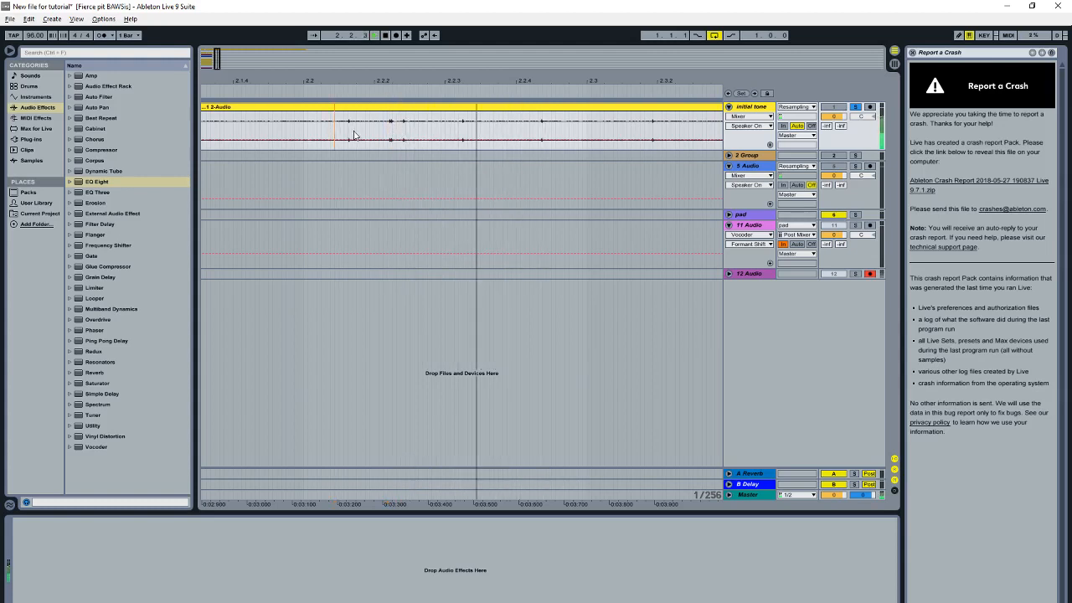
pyautogui.click(352, 134)
pyautogui.press('space')
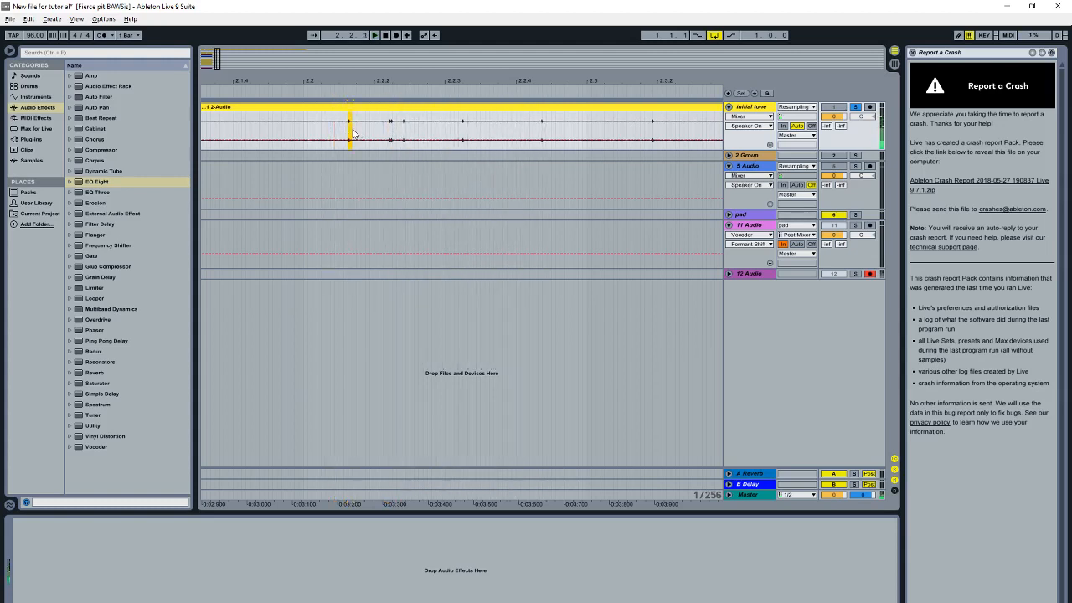
pyautogui.hotkey('ctrl', 'l')
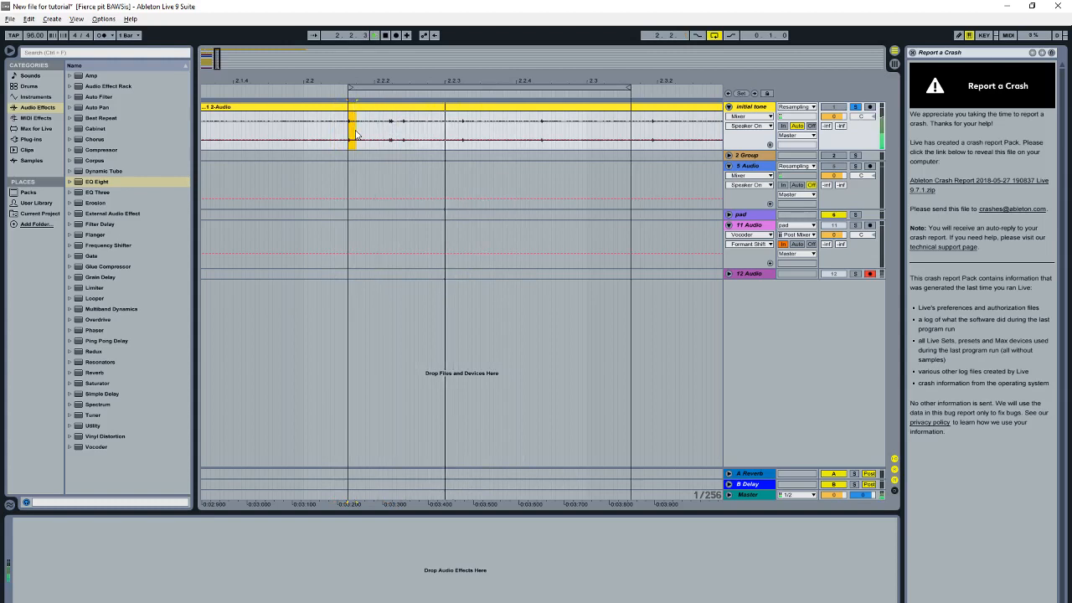
# Step: Insert a new audio track below 12 Audio and copy the selected short hit from the initial tone clip into it near 2.2.2
pyautogui.moveTo(471, 81); pyautogui.dragTo(365, 62)
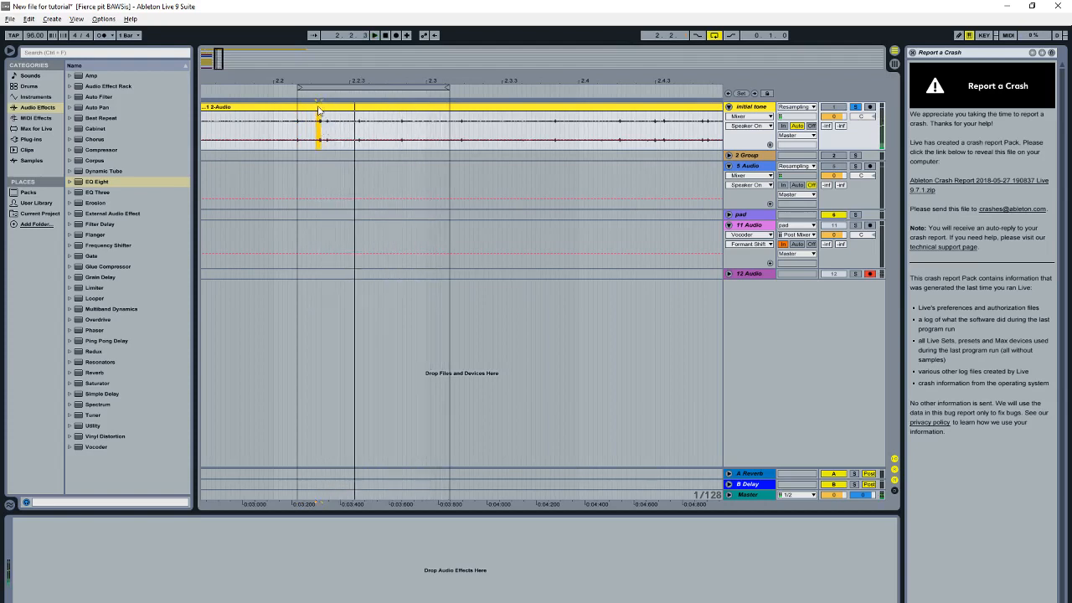
pyautogui.moveTo(318, 109); pyautogui.dragTo(293, 290)
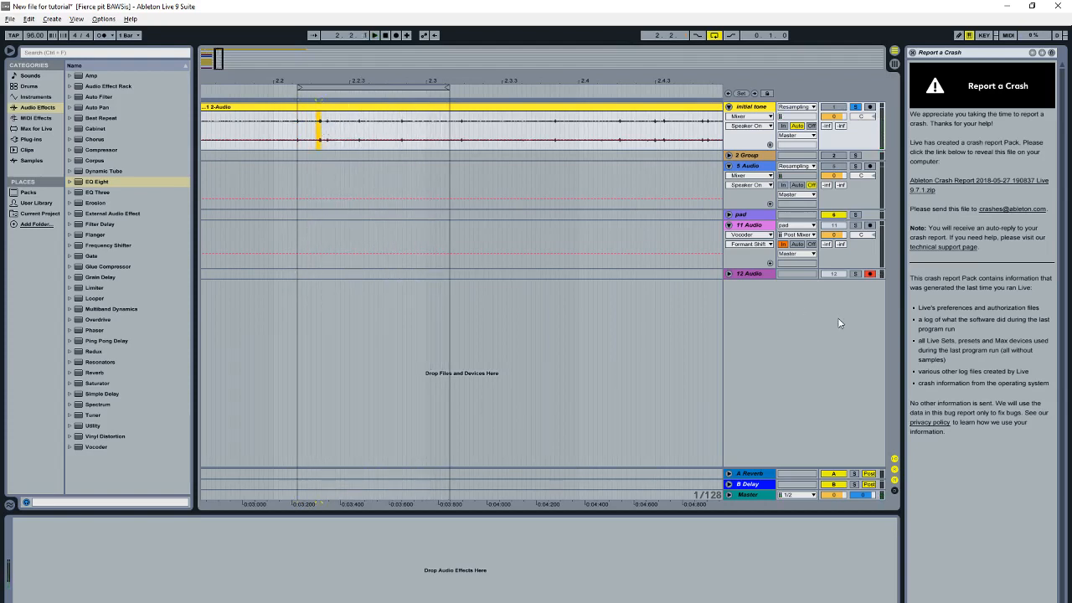
pyautogui.rightClick(747, 325)
pyautogui.click(763, 332)
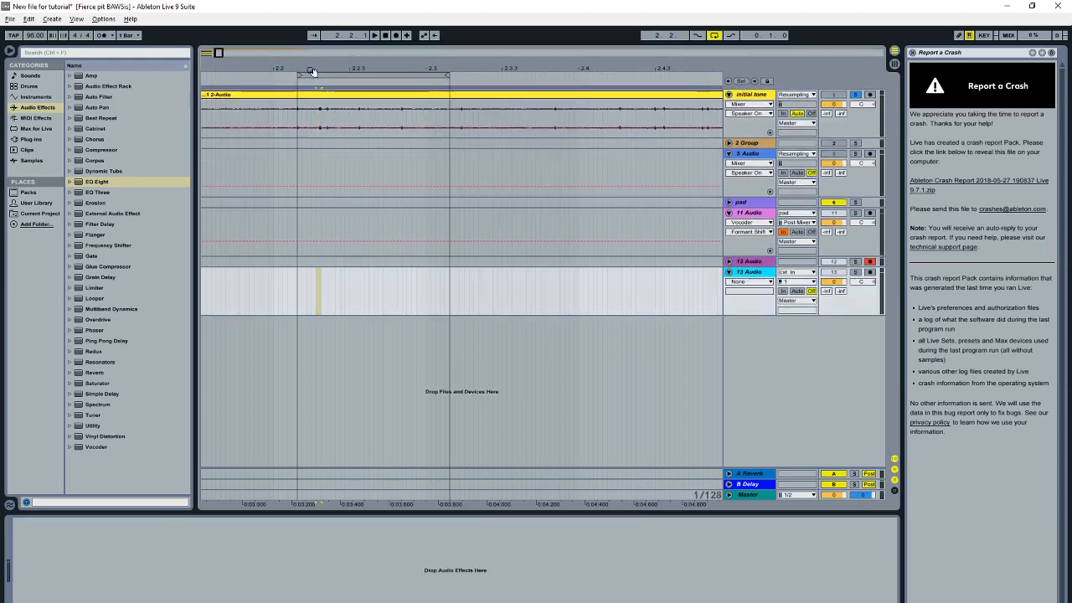
pyautogui.moveTo(313, 72); pyautogui.dragTo(353, 285)
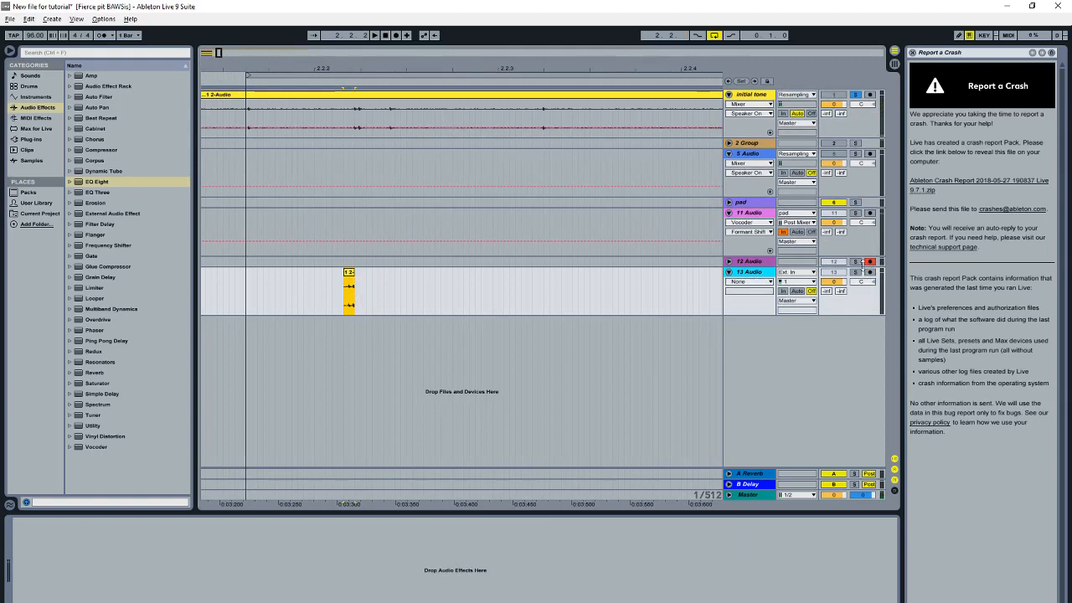
# Step: Solo the 13 Audio track, extend the copied clip's end to just past 2.2.3, and audition it
pyautogui.press('space')
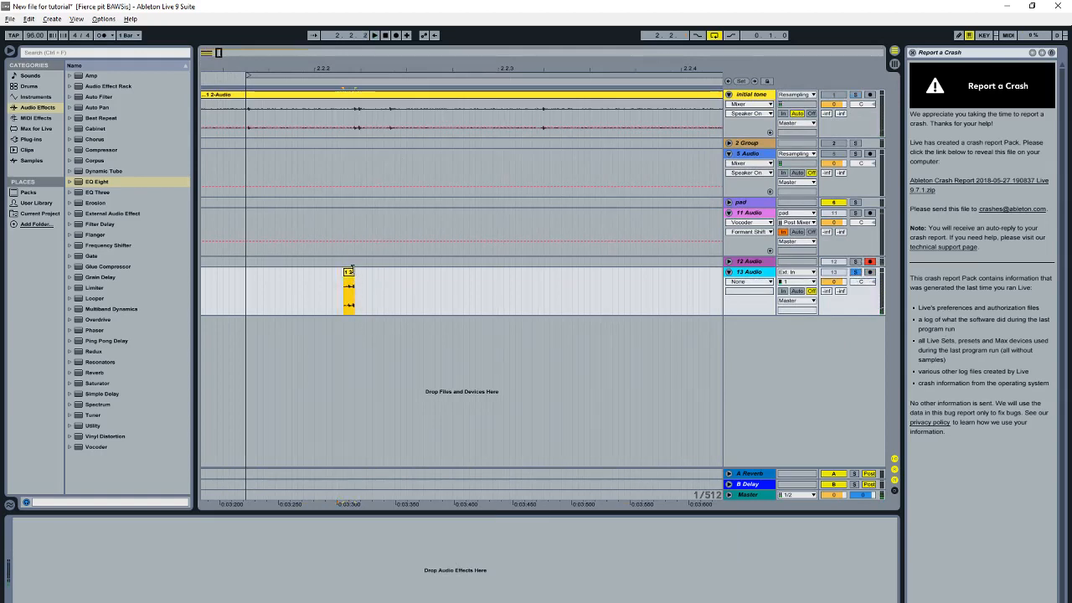
pyautogui.moveTo(350, 271); pyautogui.dragTo(525, 271)
pyautogui.click(382, 302)
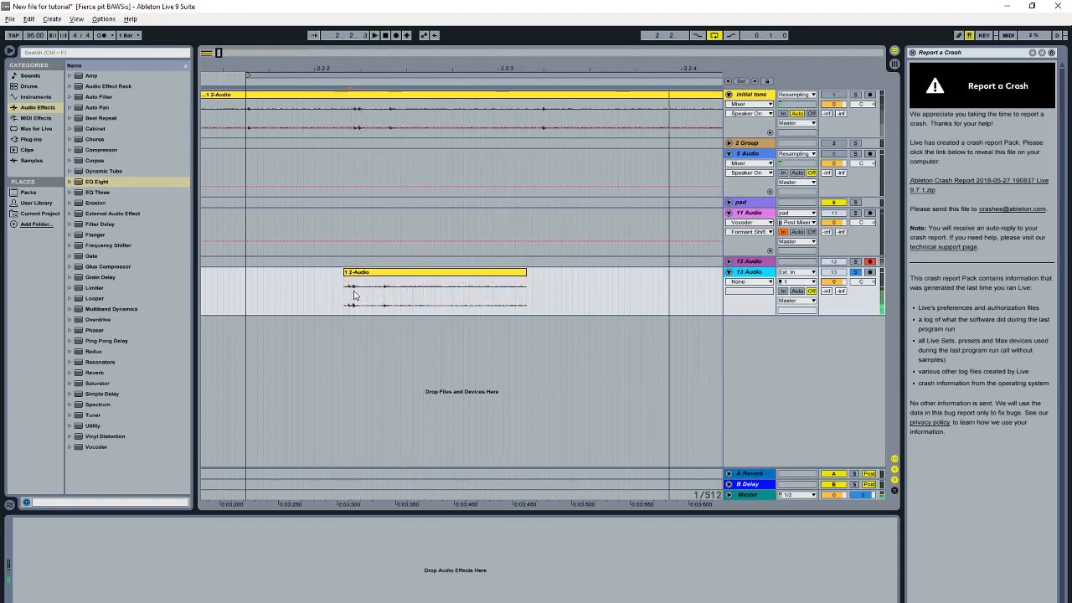
# Step: Cut the section of about 10 ms starting at the second hit out of the 13 Audio clip
pyautogui.moveTo(353, 77); pyautogui.dragTo(391, 221)
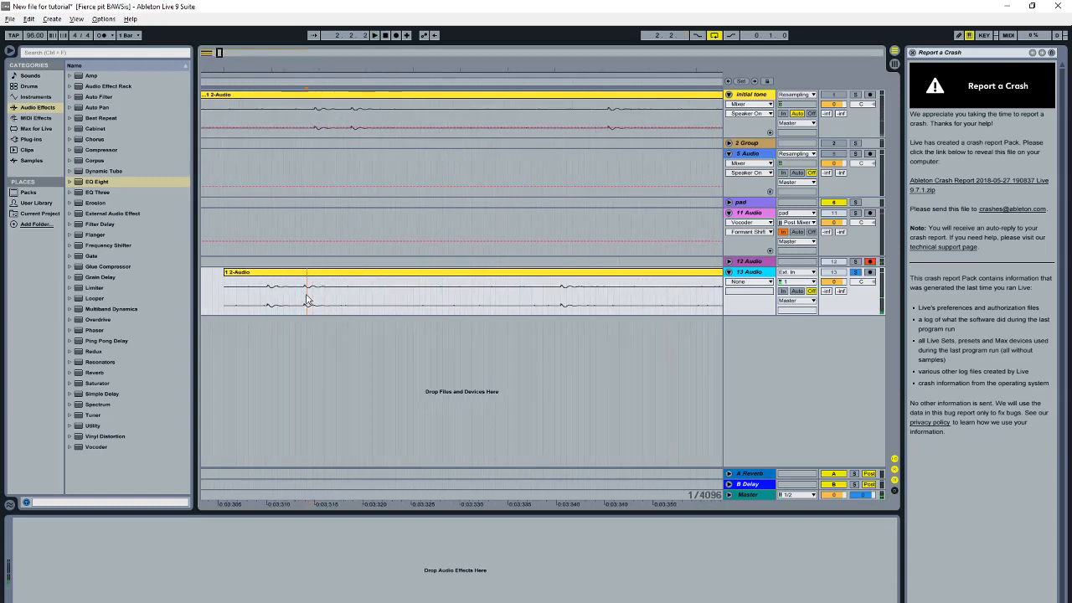
pyautogui.moveTo(307, 299); pyautogui.dragTo(411, 303)
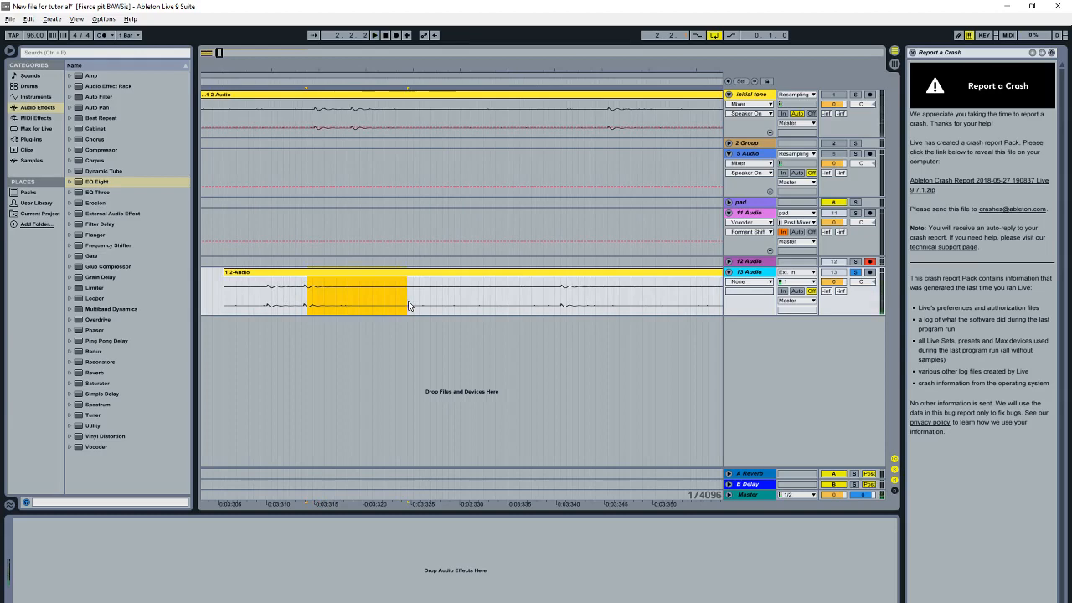
pyautogui.hotkey('ctrl', 'e')
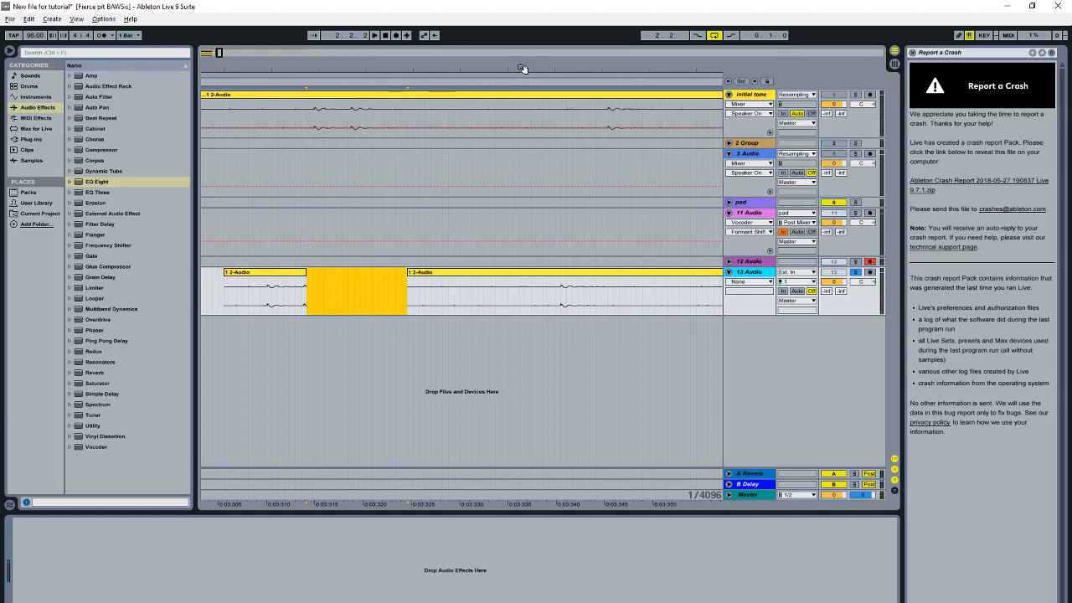
# Step: Set the arrangement grid to fixed 1/4 and set the playback loop to cover the whole first bar
pyautogui.moveTo(523, 69); pyautogui.dragTo(1, 90)
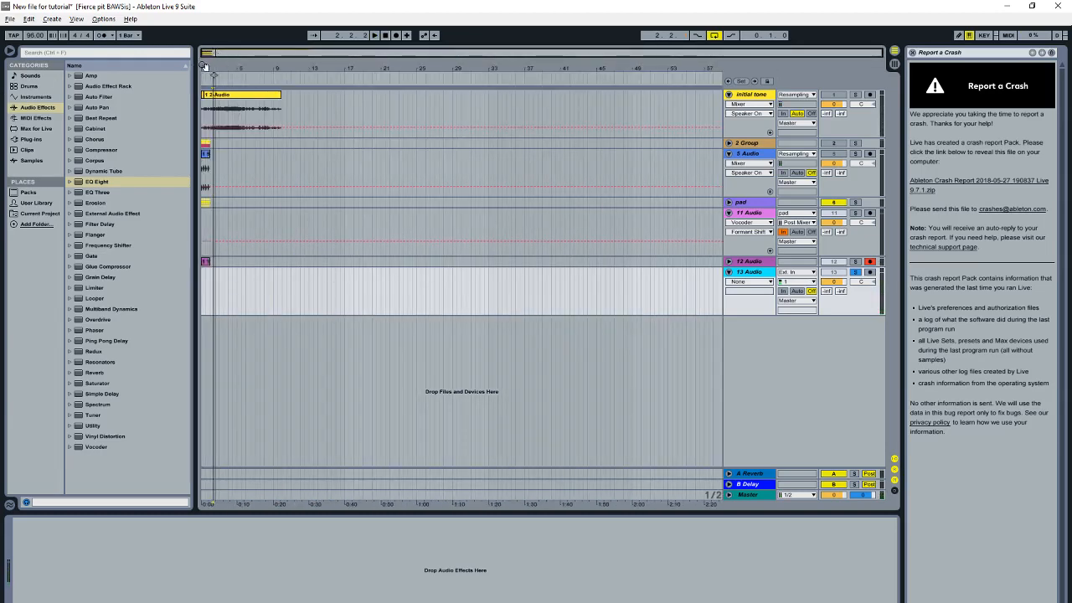
pyautogui.moveTo(204, 67); pyautogui.dragTo(473, 90)
pyautogui.moveTo(410, 76); pyautogui.dragTo(184, 86)
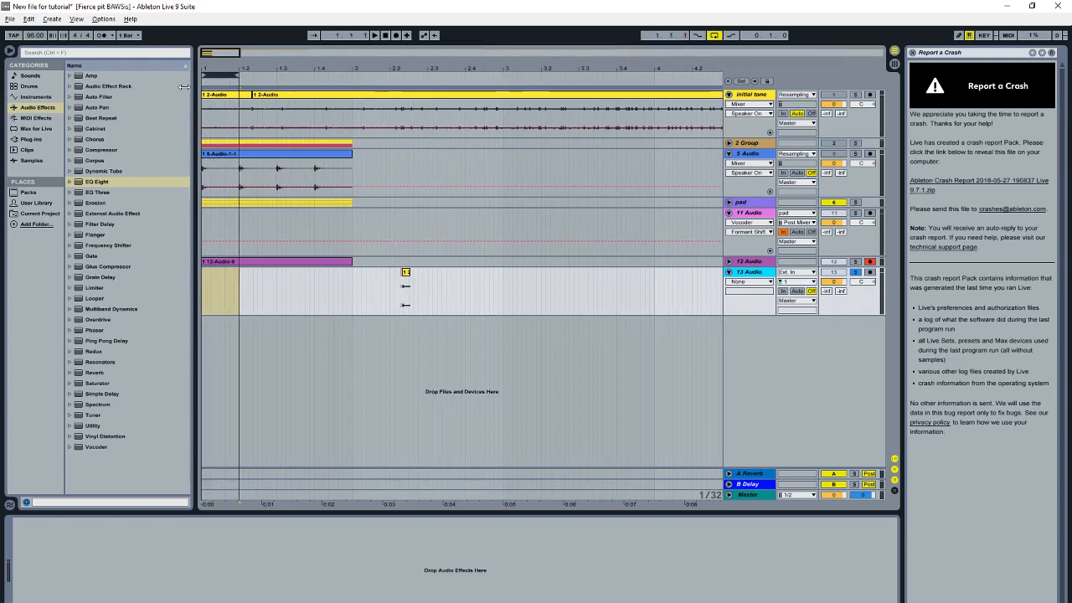
pyautogui.rightClick(404, 174)
pyautogui.click(430, 287)
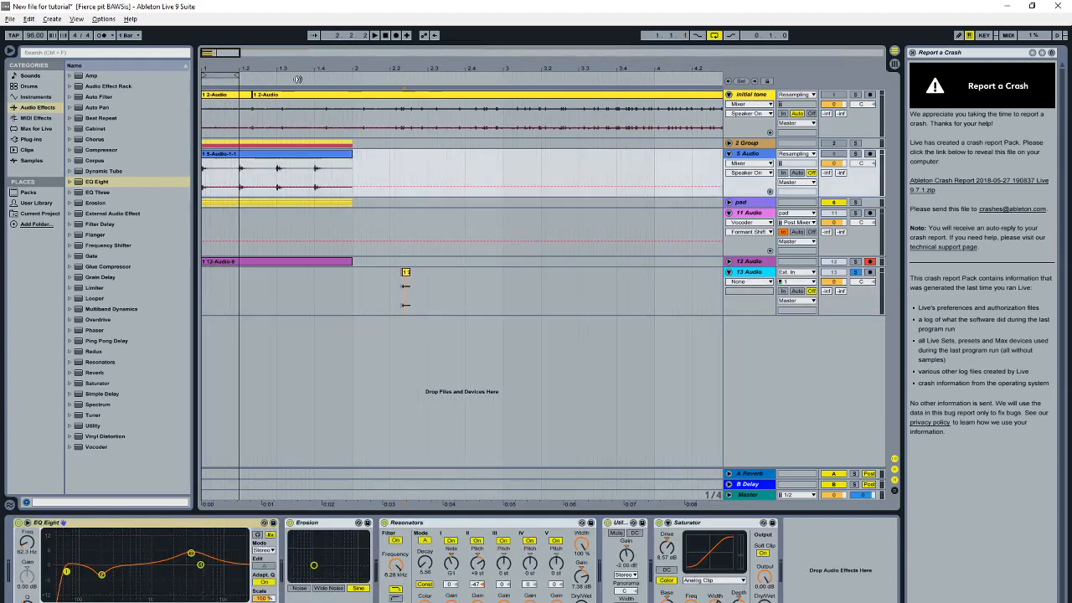
pyautogui.moveTo(237, 76); pyautogui.dragTo(344, 105)
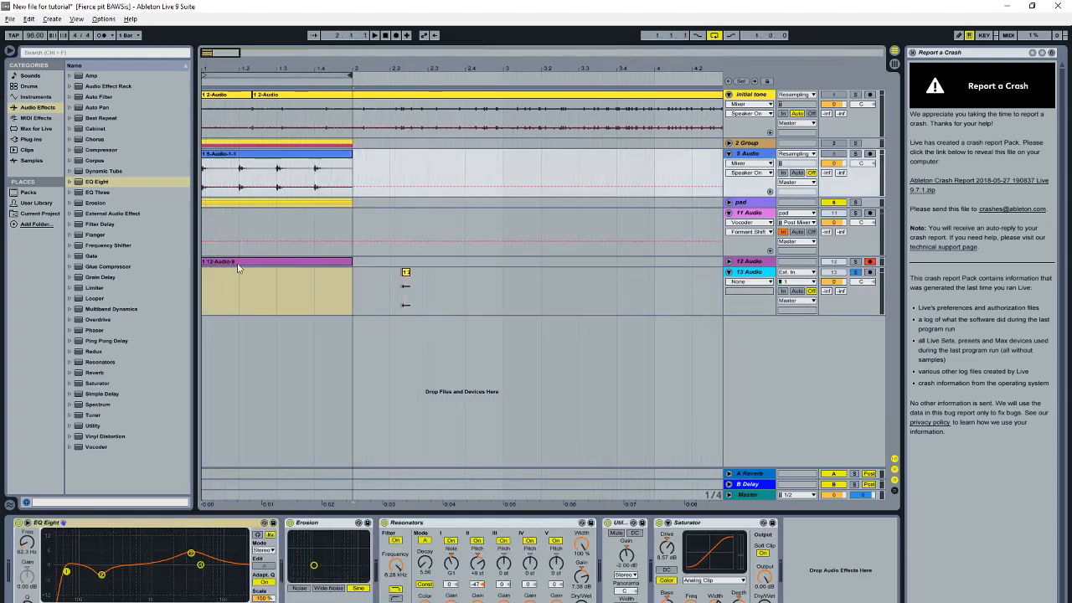
# Step: Unsolo 13 Audio, paste the cut hit onto it at 1.1.3 using a fixed 1/8 grid, and play the mix
pyautogui.click(203, 299)
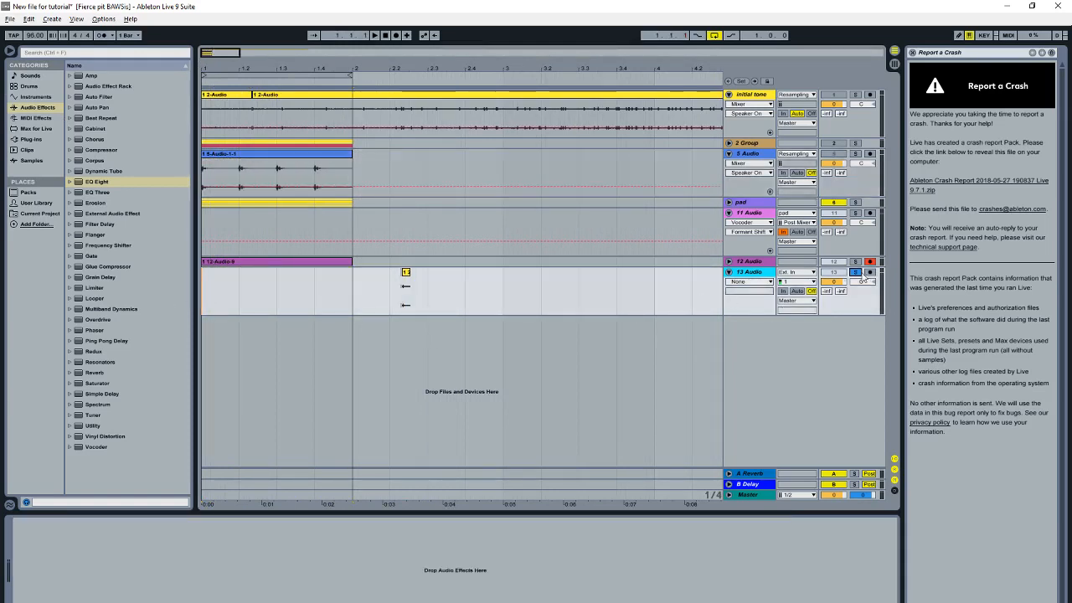
pyautogui.moveTo(210, 64); pyautogui.dragTo(213, 109)
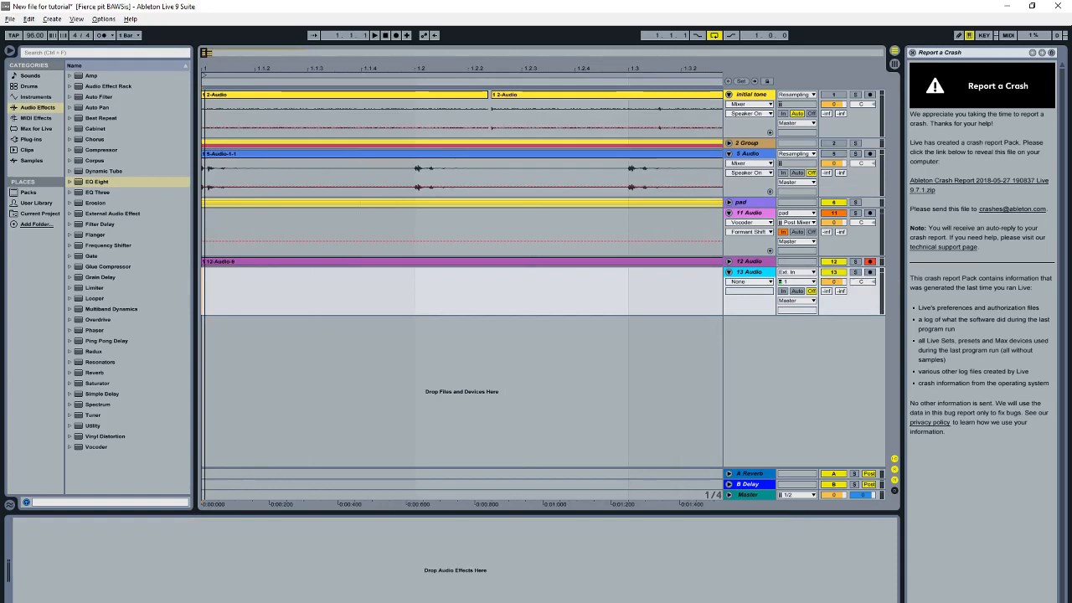
pyautogui.rightClick(231, 300)
pyautogui.click(271, 382)
pyautogui.rightClick(277, 303)
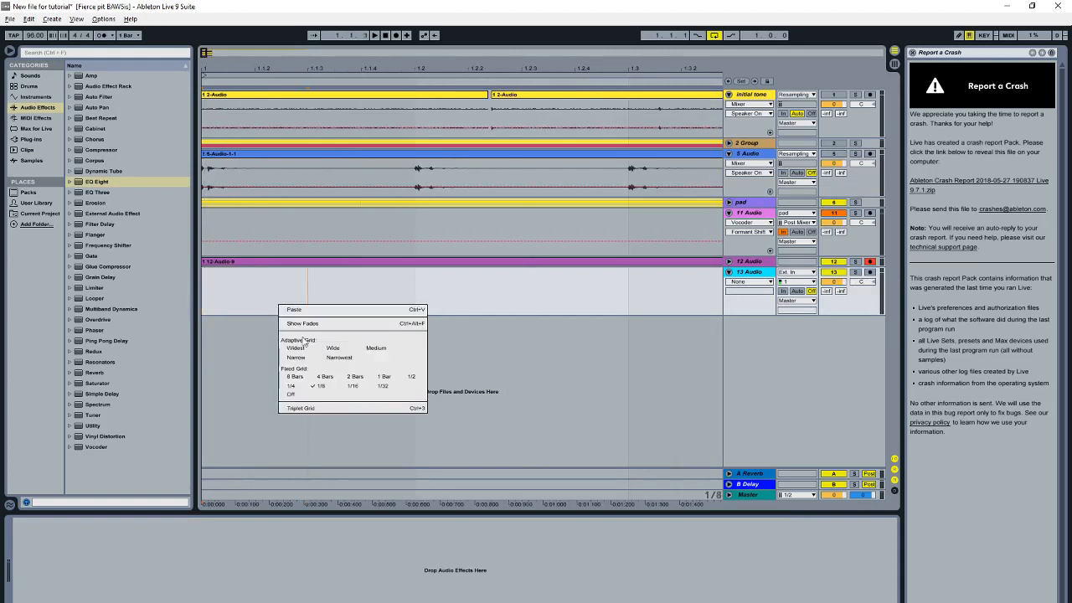
pyautogui.click(321, 386)
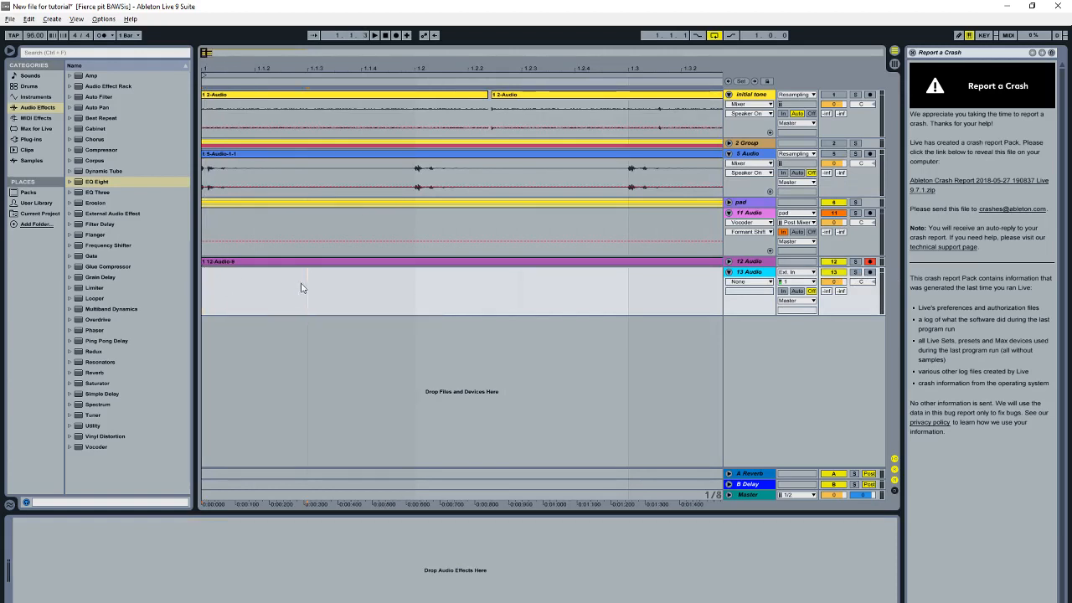
pyautogui.press('space')
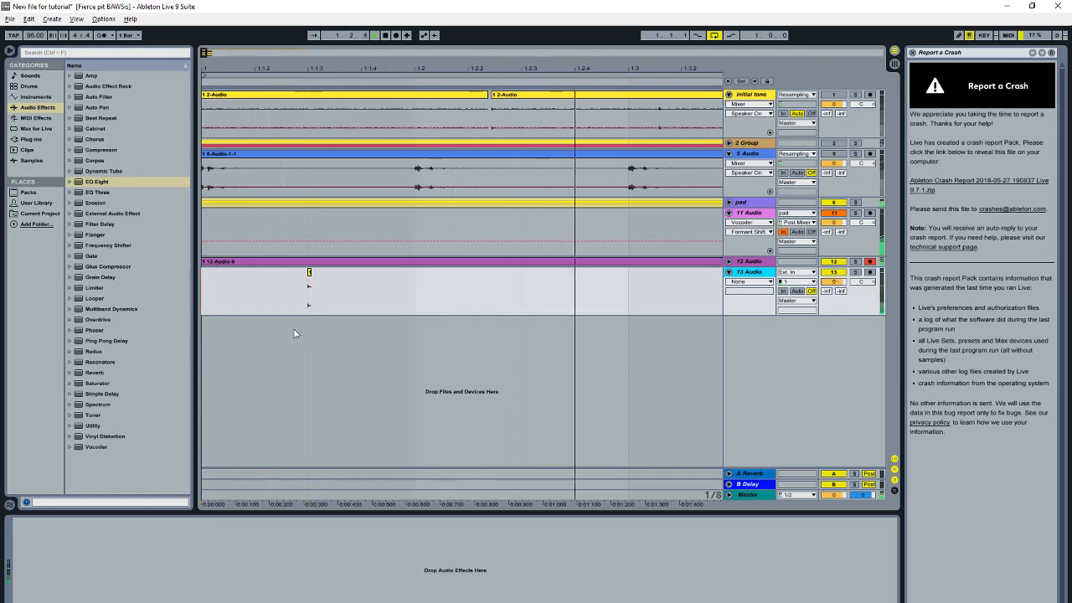
# Step: Move the pasted hit on 13 Audio to 1.2 and listen to it within the loop
pyautogui.moveTo(308, 273); pyautogui.dragTo(427, 278)
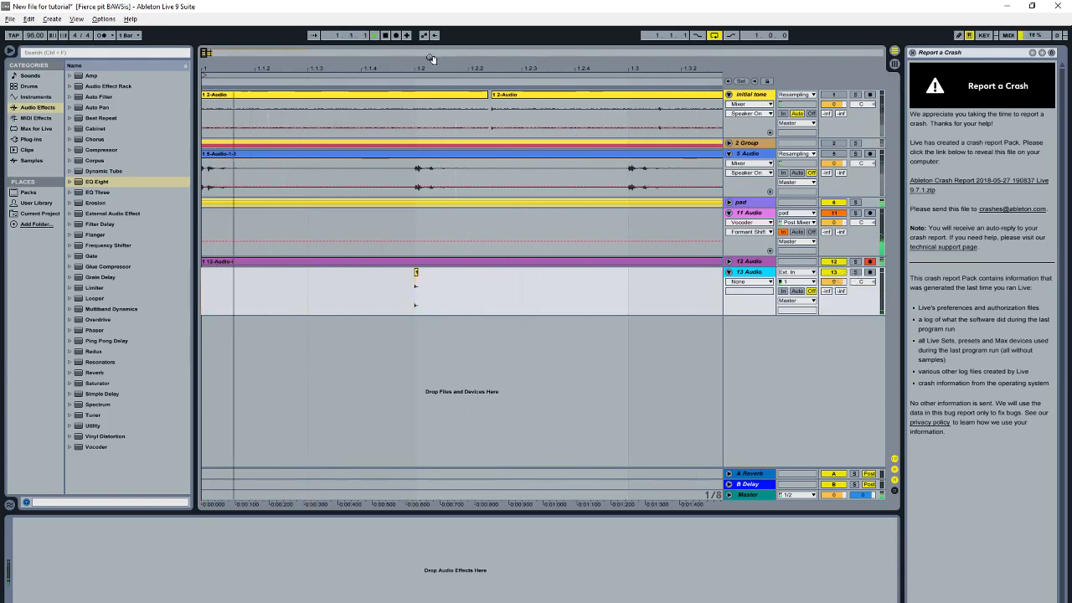
pyautogui.moveTo(432, 59); pyautogui.dragTo(431, 47)
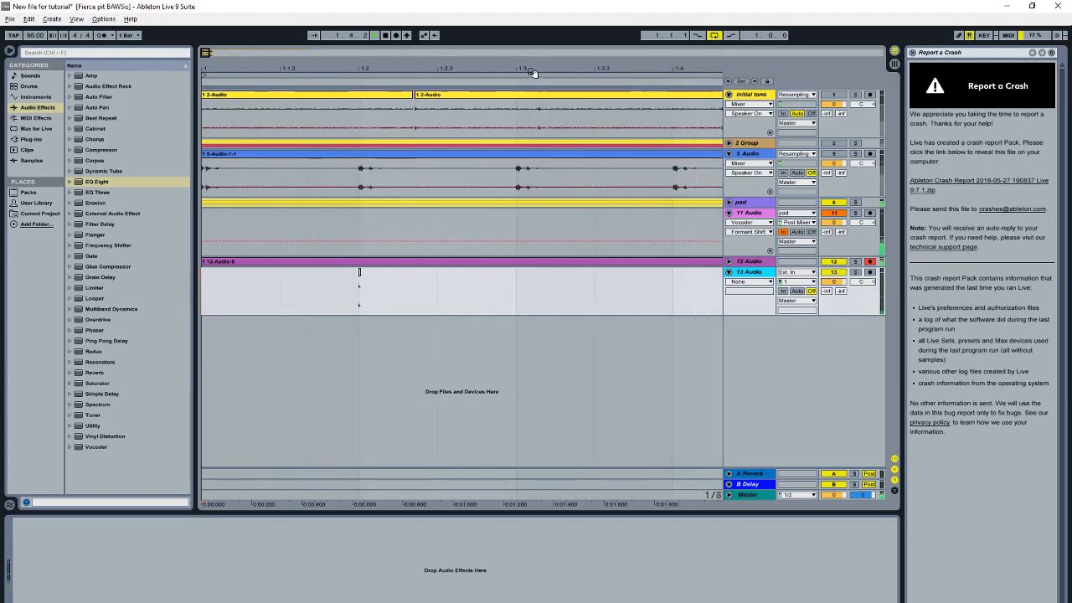
pyautogui.moveTo(533, 74)
pyautogui.mouseDown()
pyautogui.moveTo(532, 45)
pyautogui.moveTo(533, 60)
pyautogui.mouseUp()
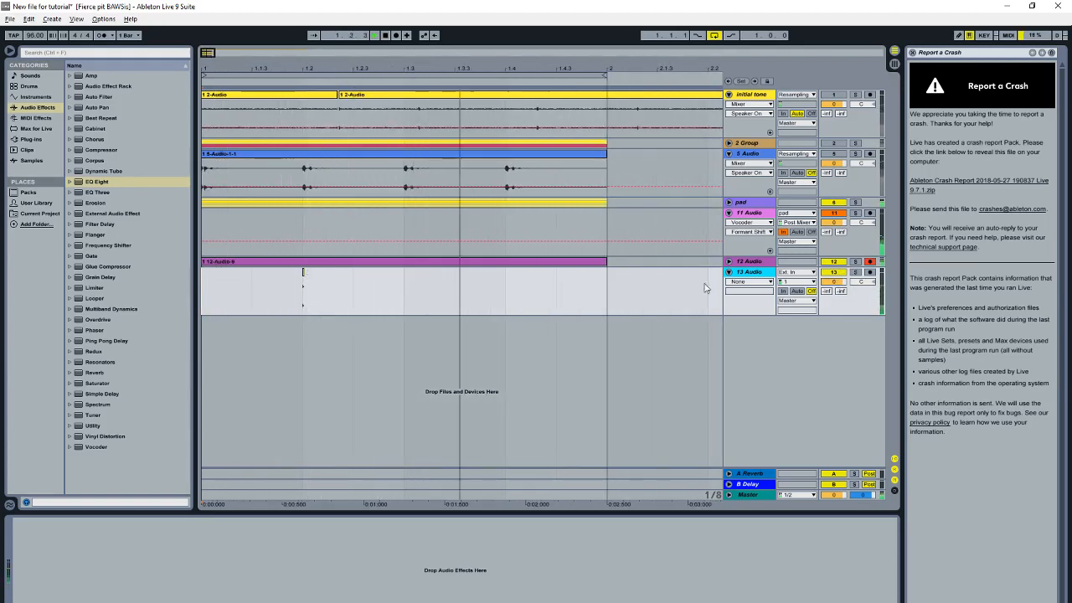
# Step: Transpose the hit's clip to -8 st with the Beats warp mode while auditioning 13 Audio soloed
pyautogui.moveTo(311, 70); pyautogui.dragTo(313, 99)
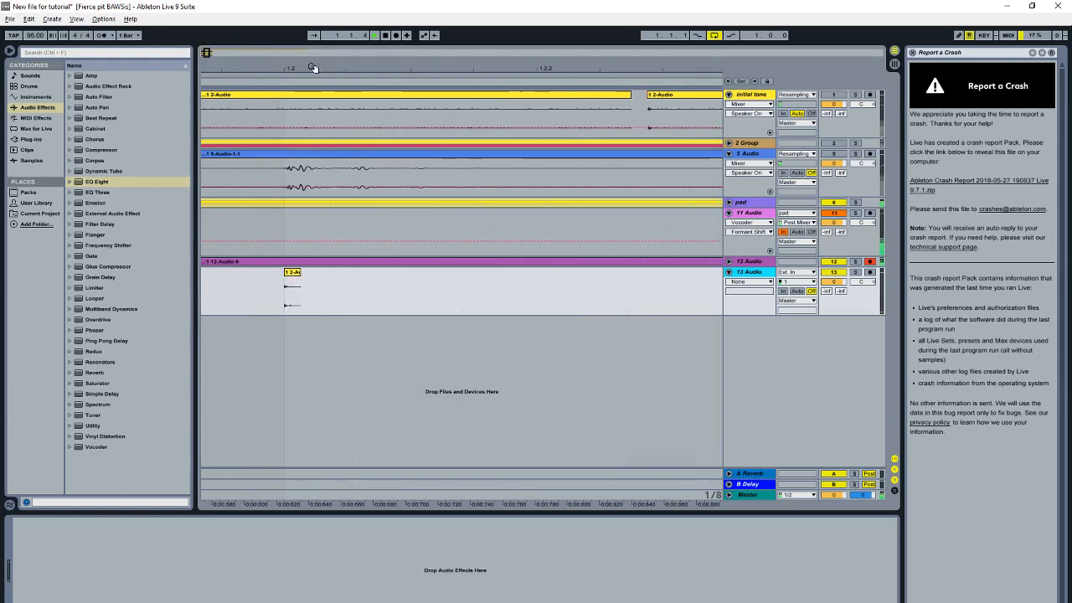
pyautogui.doubleClick(293, 277)
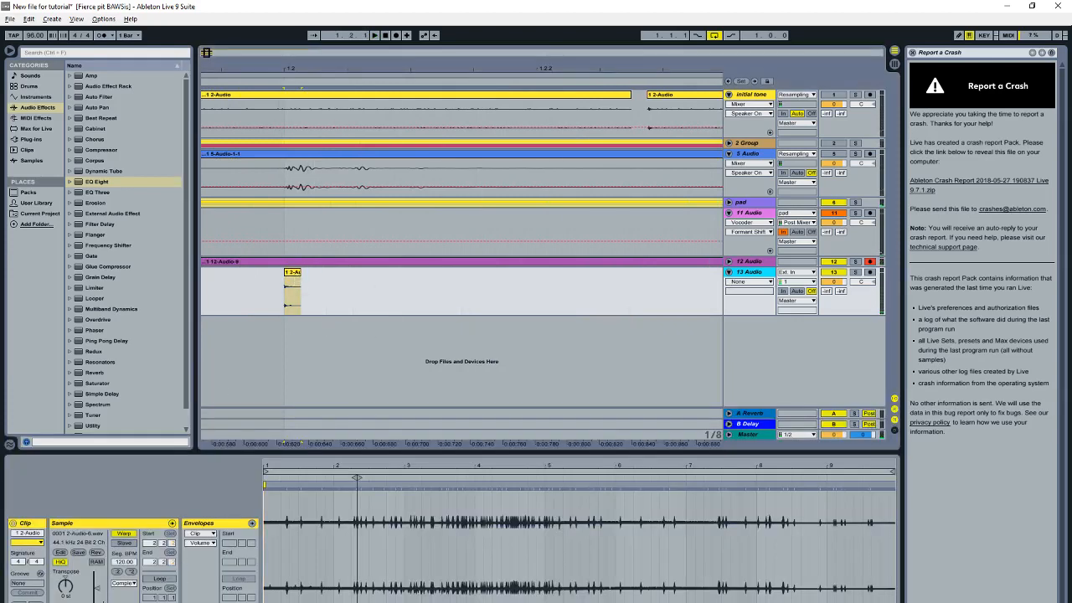
pyautogui.press('space')
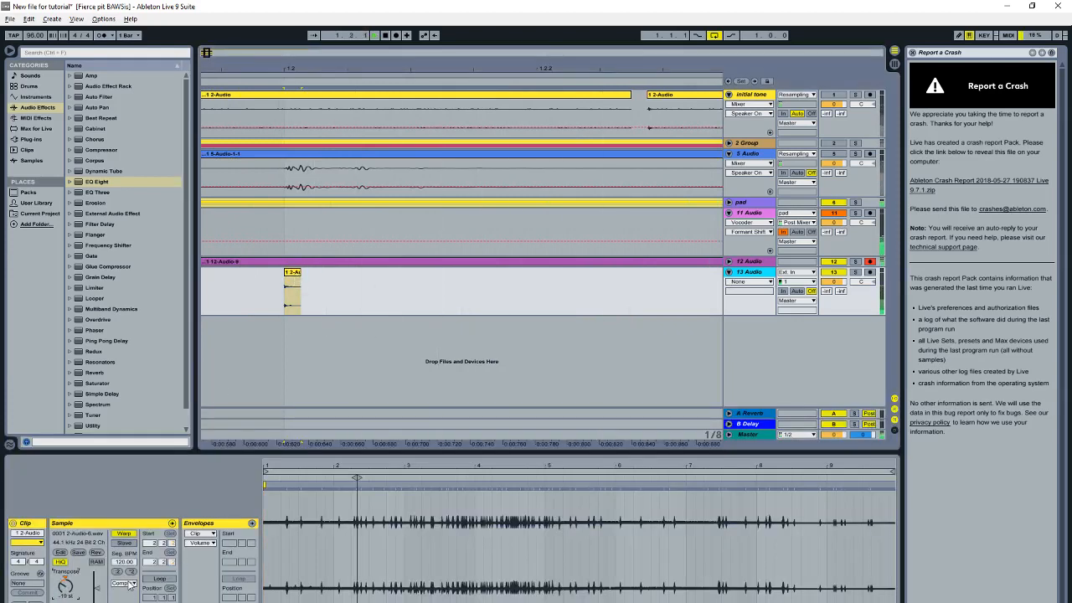
pyautogui.click(855, 272)
pyautogui.press('space')
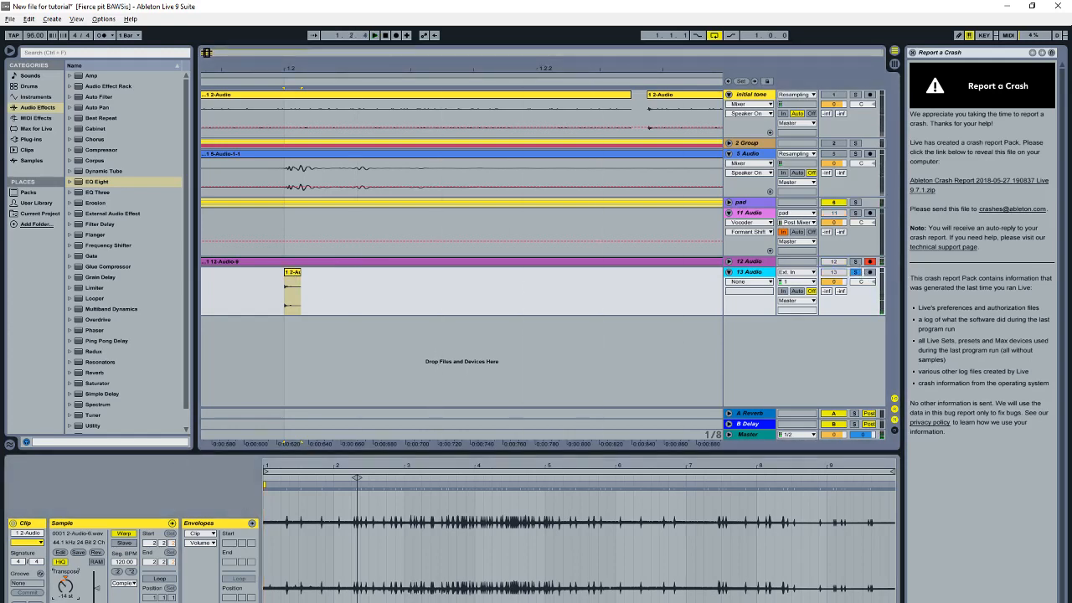
pyautogui.press('space')
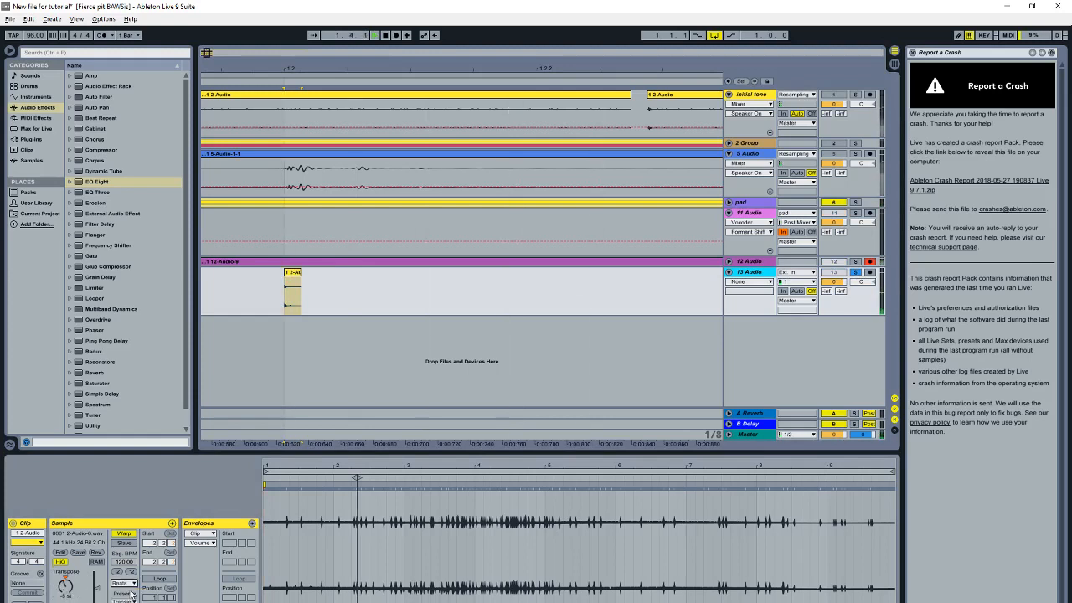
# Step: Set the arrangement grid to fixed 1/4
pyautogui.rightClick(390, 289)
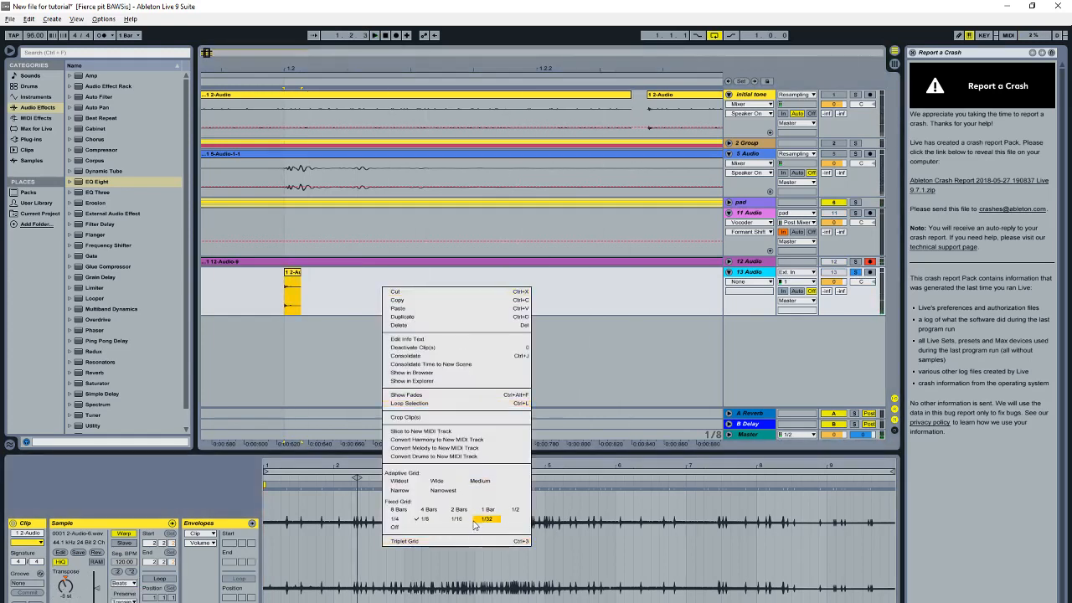
pyautogui.click(395, 518)
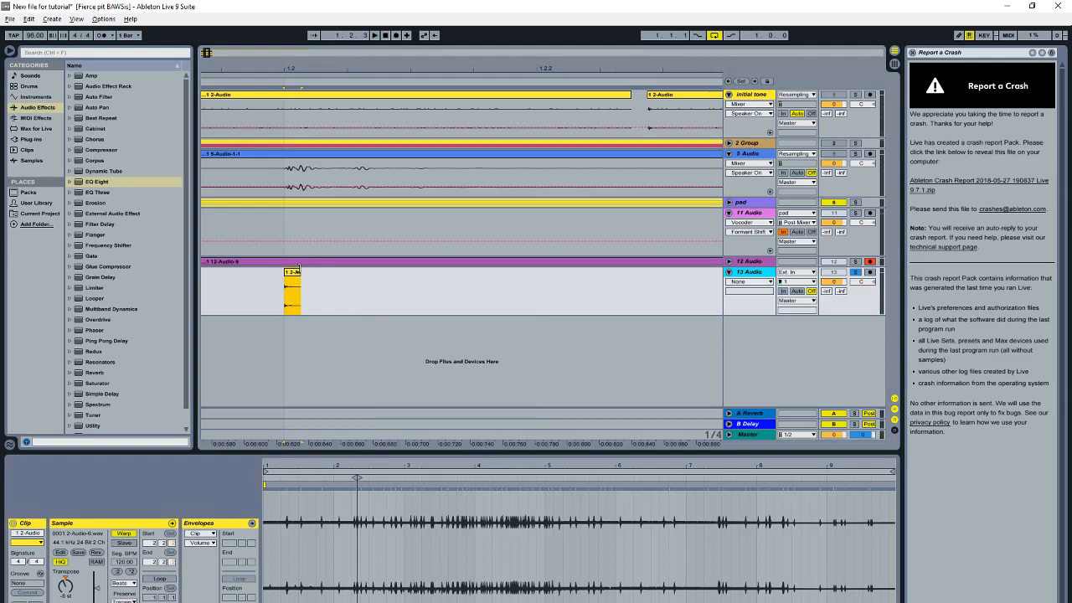
pyautogui.moveTo(299, 271); pyautogui.dragTo(357, 286)
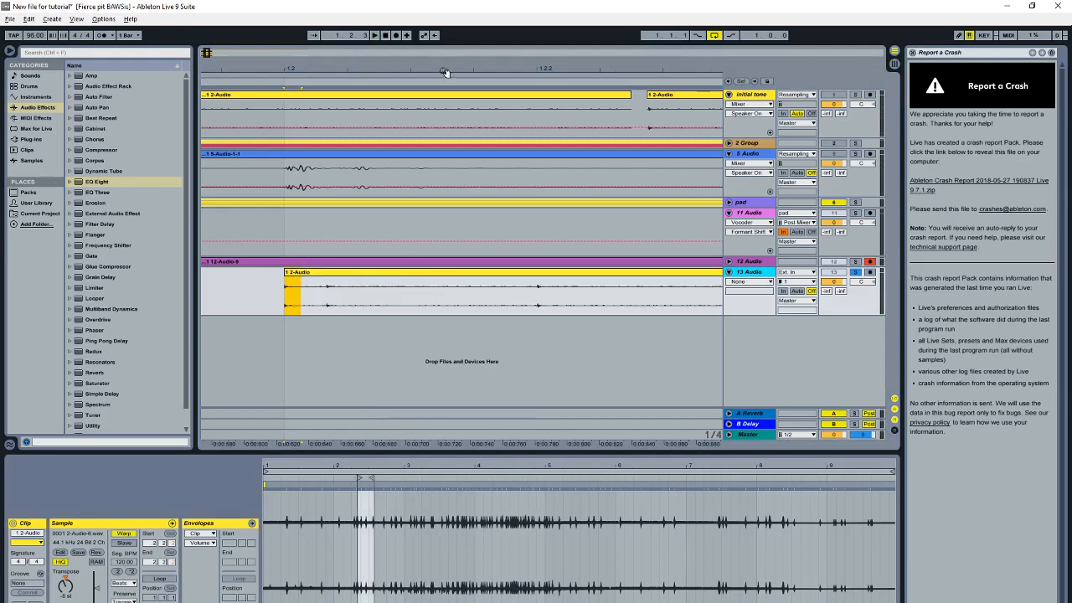
pyautogui.moveTo(444, 72); pyautogui.dragTo(369, 74)
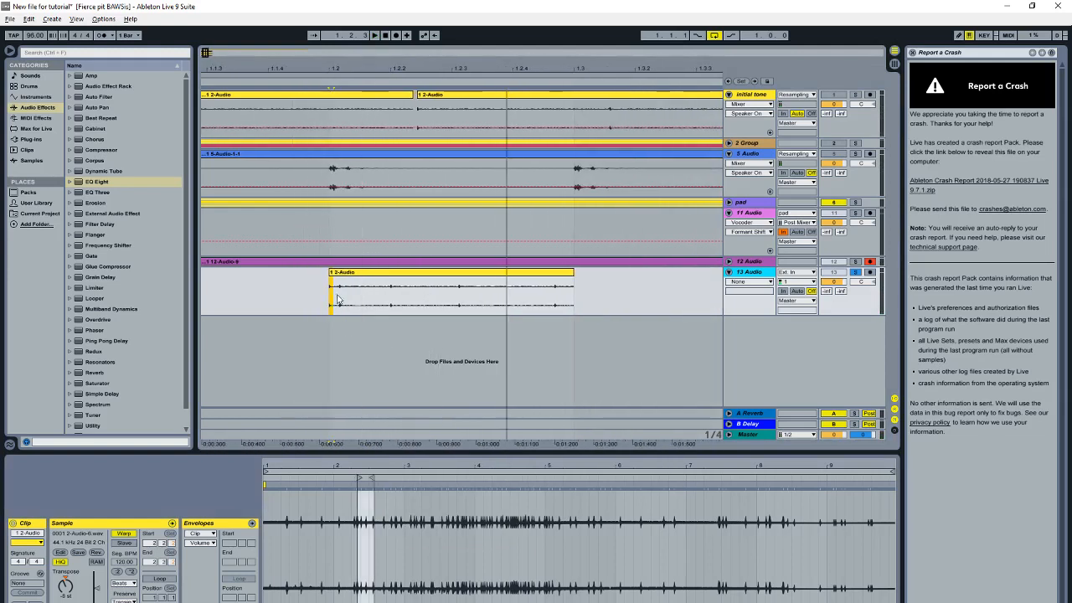
pyautogui.hotkey('ctrl', 'z')
# Step: Select the range from 1.2 to 1.3 on 13 Audio and consolidate the hit into a one-beat clip
pyautogui.rightClick(453, 312)
pyautogui.click(584, 312)
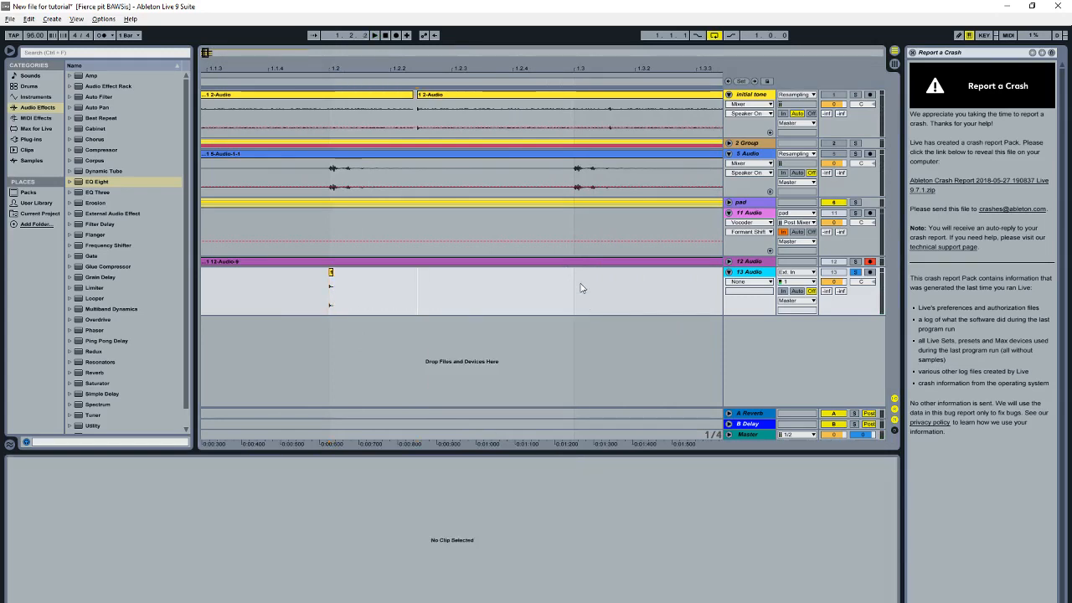
pyautogui.moveTo(579, 287); pyautogui.dragTo(318, 288)
pyautogui.hotkey('ctrl', 'j')
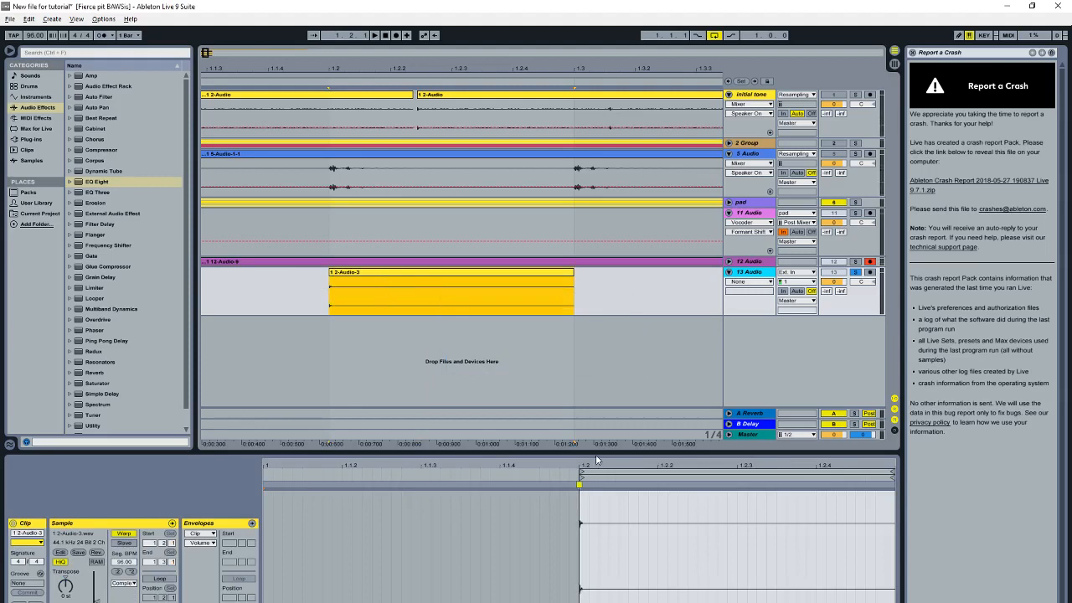
# Step: Add a warp marker after the hit in the consolidated clip, place it about a third of the way from 1.2 to 1.2.2, and audition it
pyautogui.moveTo(596, 459)
pyautogui.mouseDown()
pyautogui.moveTo(431, 479)
pyautogui.moveTo(554, 484)
pyautogui.mouseUp()
pyautogui.click(427, 492)
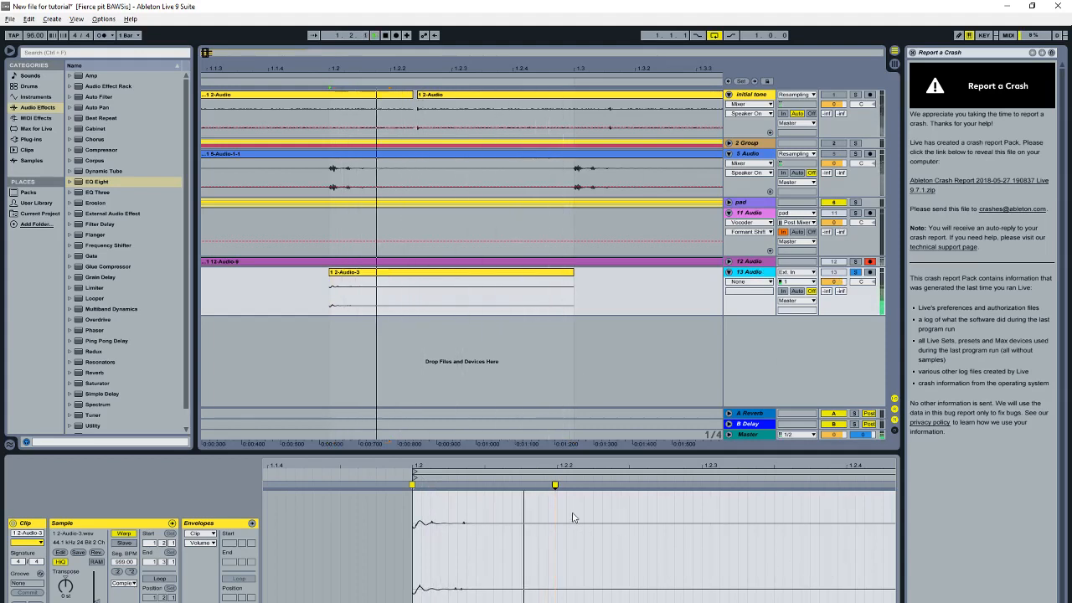
pyautogui.moveTo(555, 483); pyautogui.dragTo(457, 486)
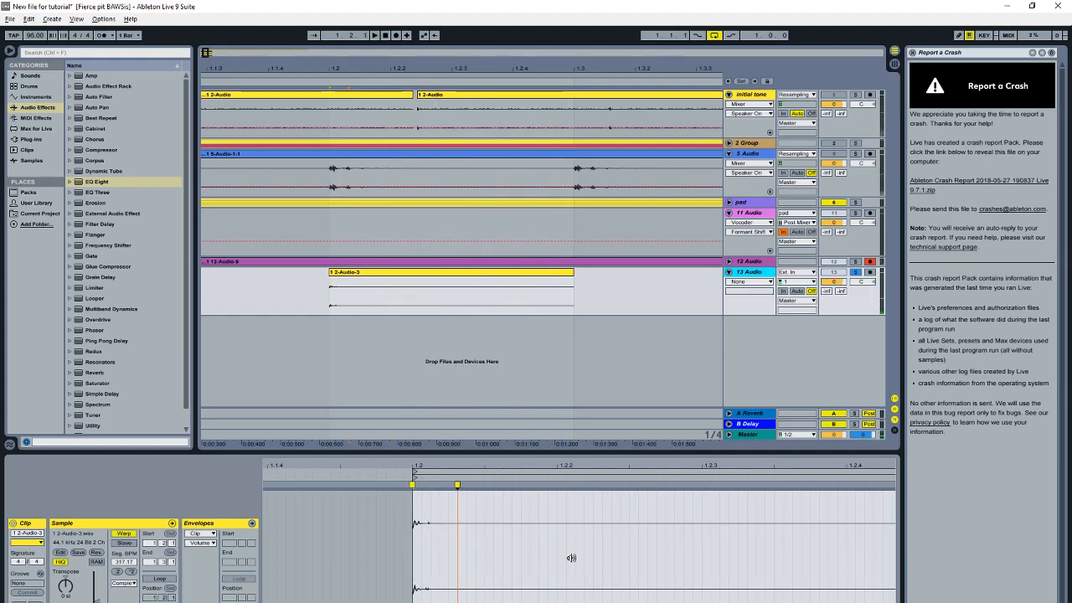
pyautogui.press('space')
pyautogui.press('space')
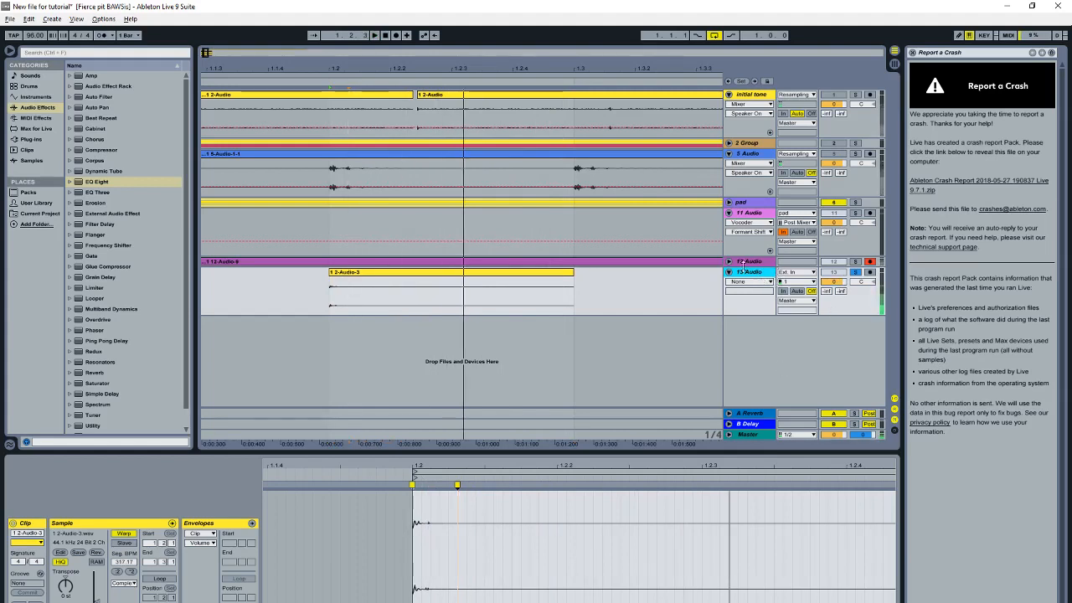
# Step: Add a Vocoder to 13 Audio with the Noise carrier and Enhance enabled, depth 80% and formant shift 8.80
pyautogui.doubleClick(753, 272)
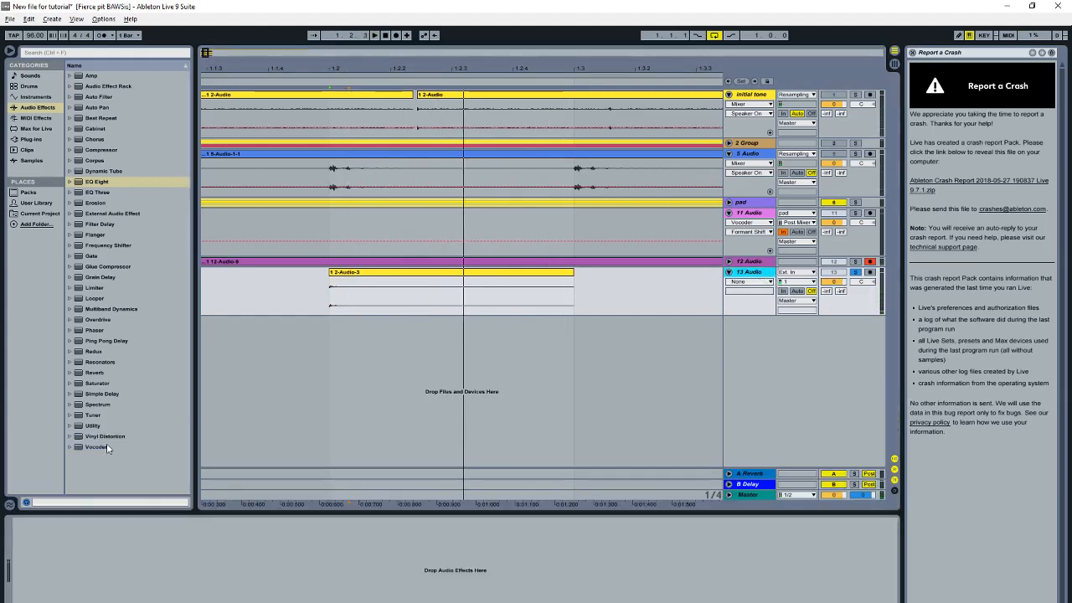
pyautogui.doubleClick(106, 446)
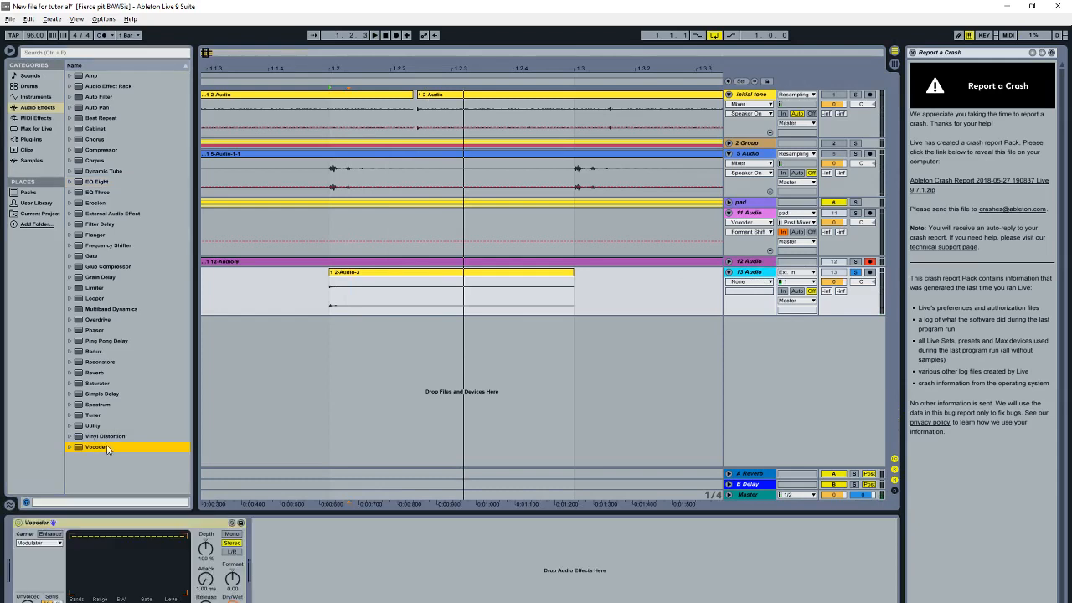
pyautogui.click(44, 544)
pyautogui.click(47, 549)
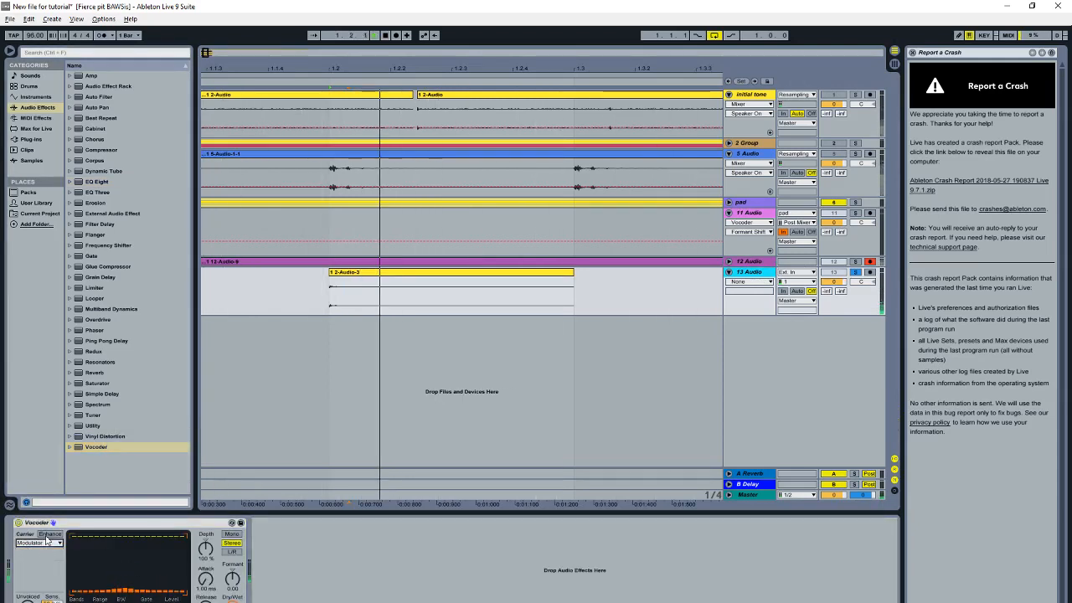
pyautogui.click(56, 544)
pyautogui.click(51, 552)
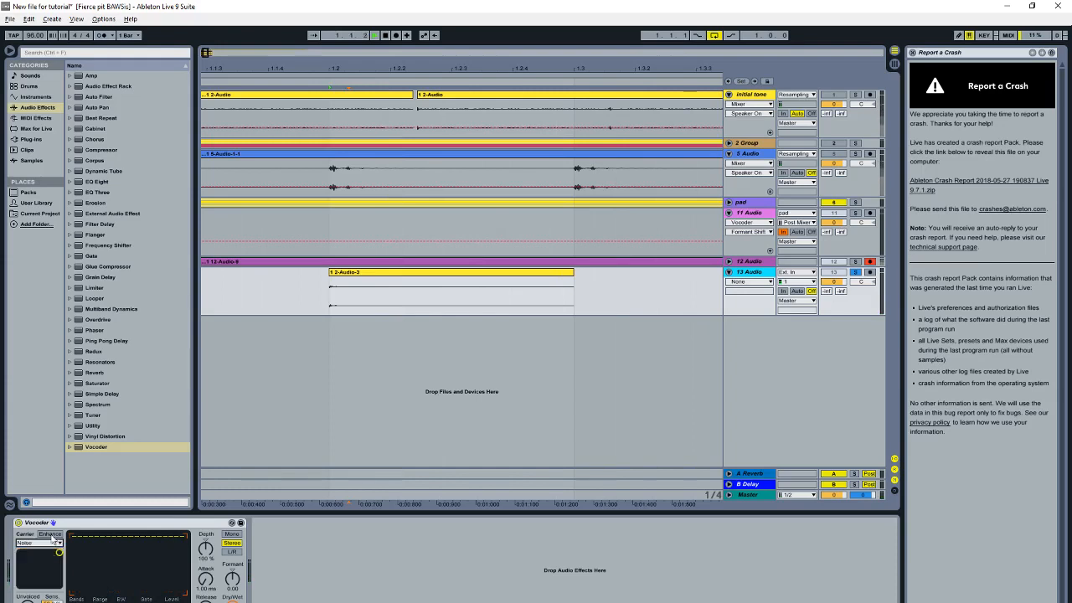
pyautogui.click(49, 533)
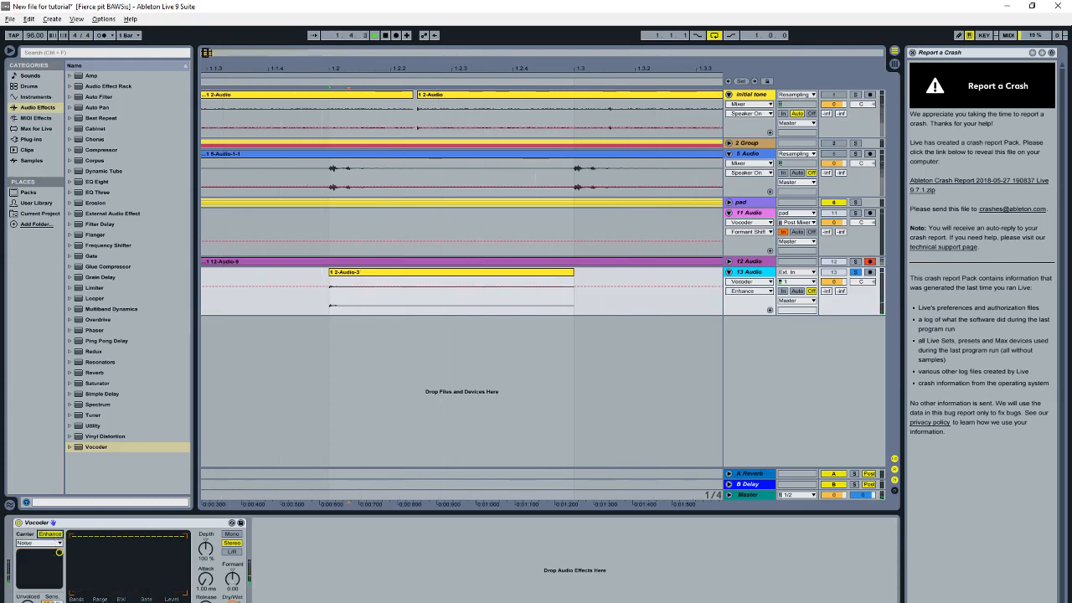
pyautogui.moveTo(226, 576); pyautogui.dragTo(226, 561)
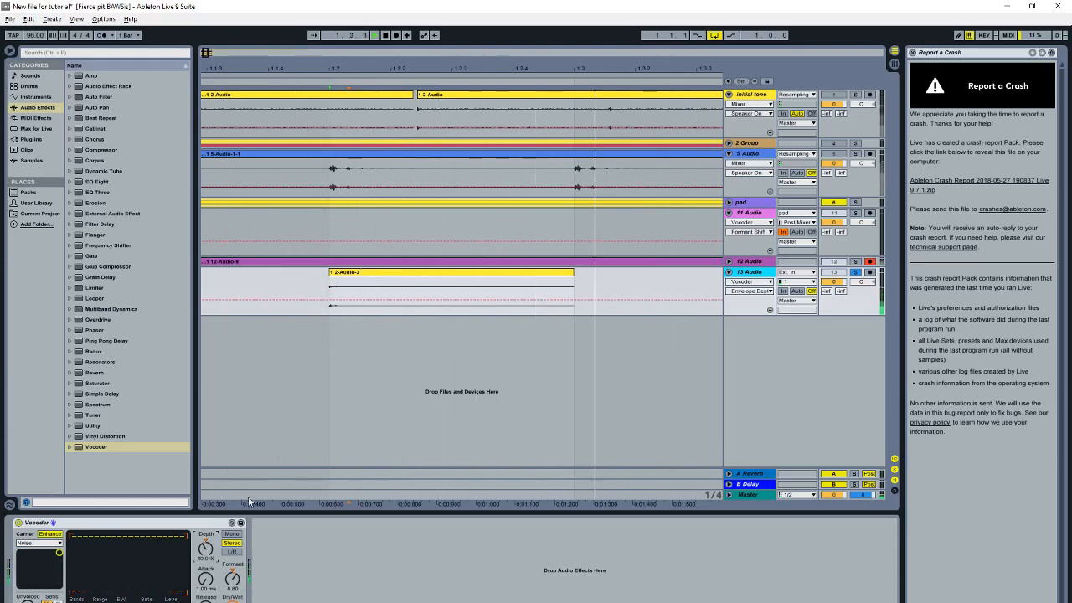
# Step: Insert a Compressor before the Vocoder on 13 Audio and bypass the Vocoder during playback
pyautogui.click(99, 151)
pyautogui.moveTo(31, 572); pyautogui.dragTo(75, 557)
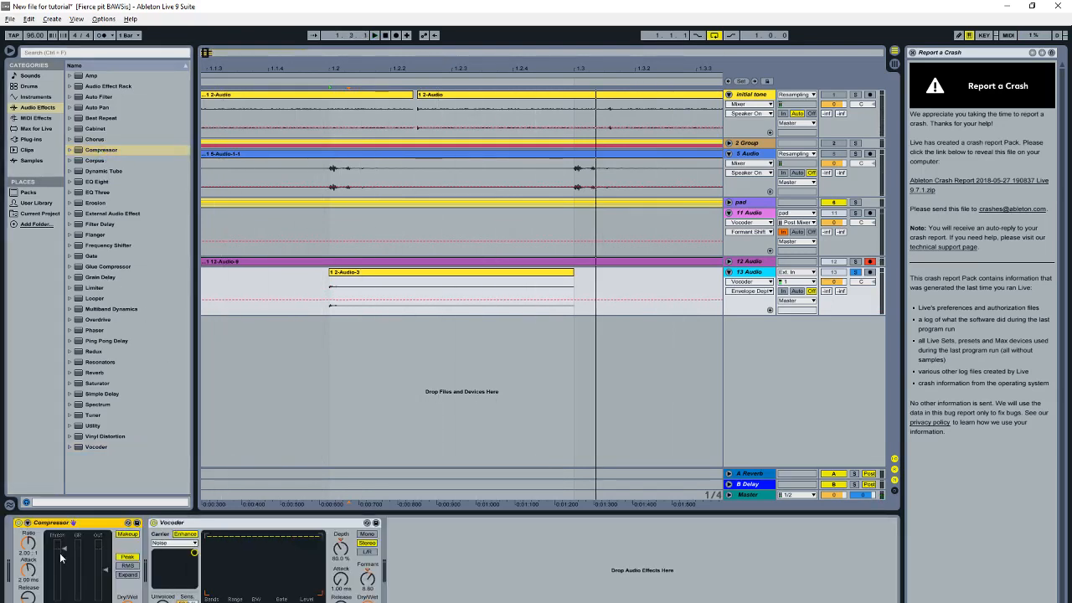
pyautogui.click(154, 524)
pyautogui.press('space')
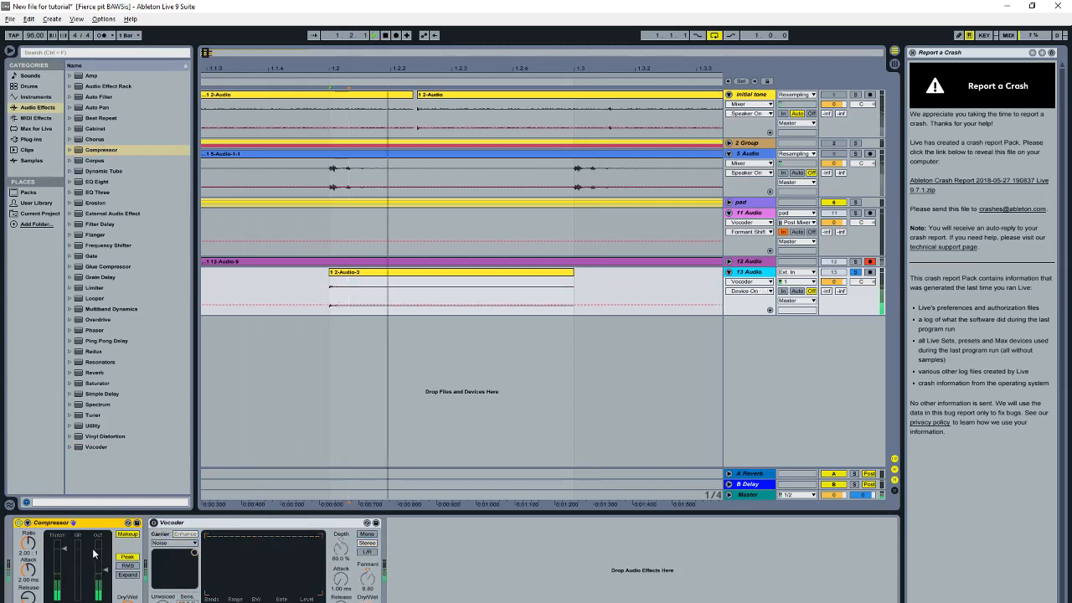
# Step: Lower the Compressor's threshold and output gain, and set its ratio to inf:1 and attack to 0.14 ms
pyautogui.moveTo(65, 548); pyautogui.dragTo(65, 582)
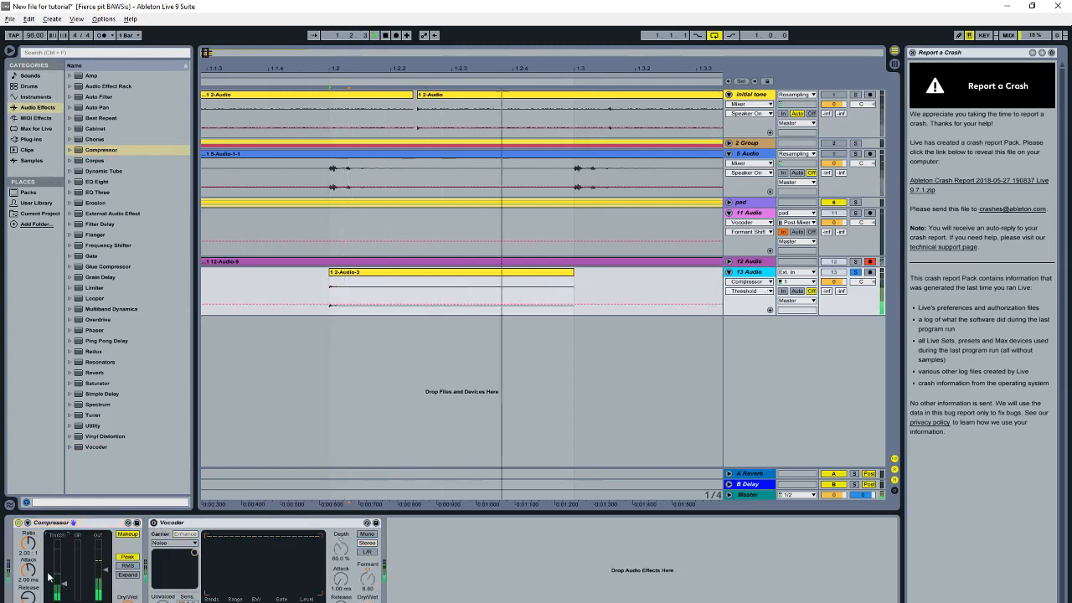
pyautogui.moveTo(28, 544); pyautogui.dragTo(29, 504)
pyautogui.moveTo(28, 570); pyautogui.dragTo(28, 589)
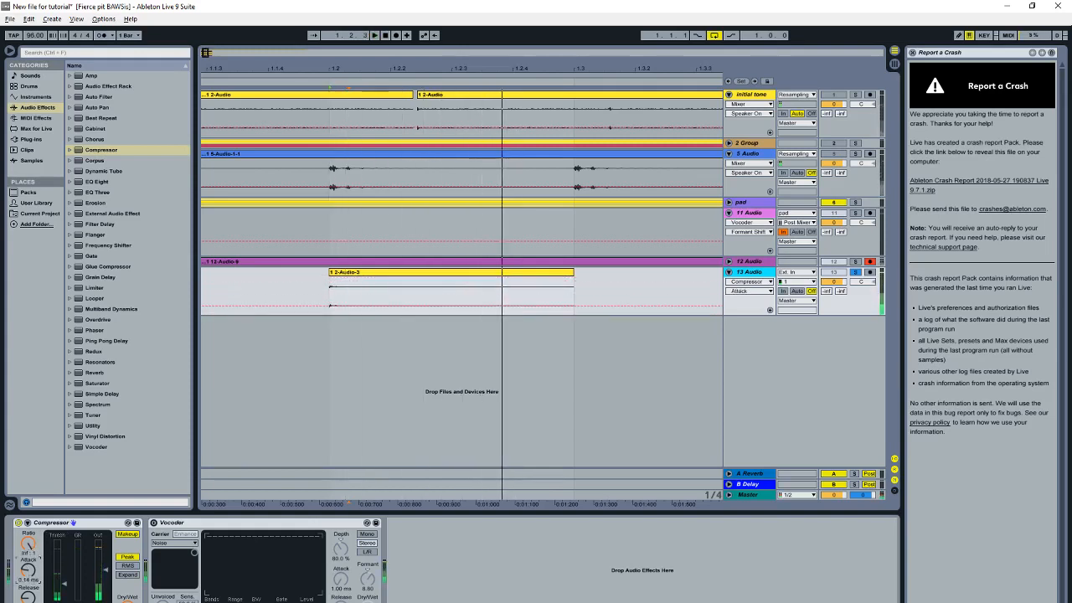
pyautogui.click(105, 572)
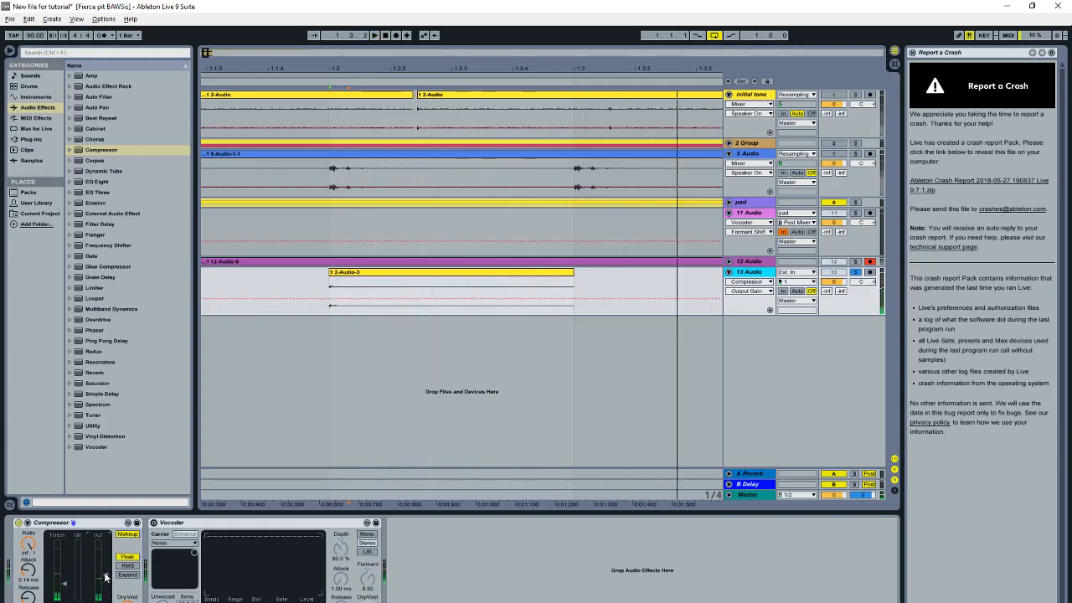
# Step: Switch the Vocoder back on and lower its dry/wet mix
pyautogui.click(153, 522)
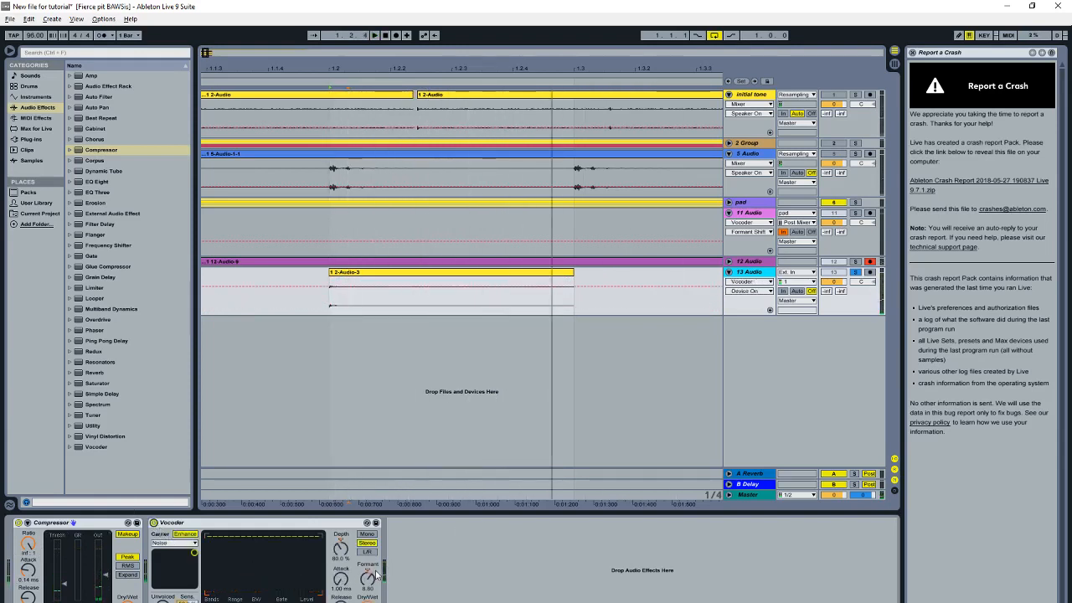
pyautogui.moveTo(368, 599); pyautogui.dragTo(368, 602)
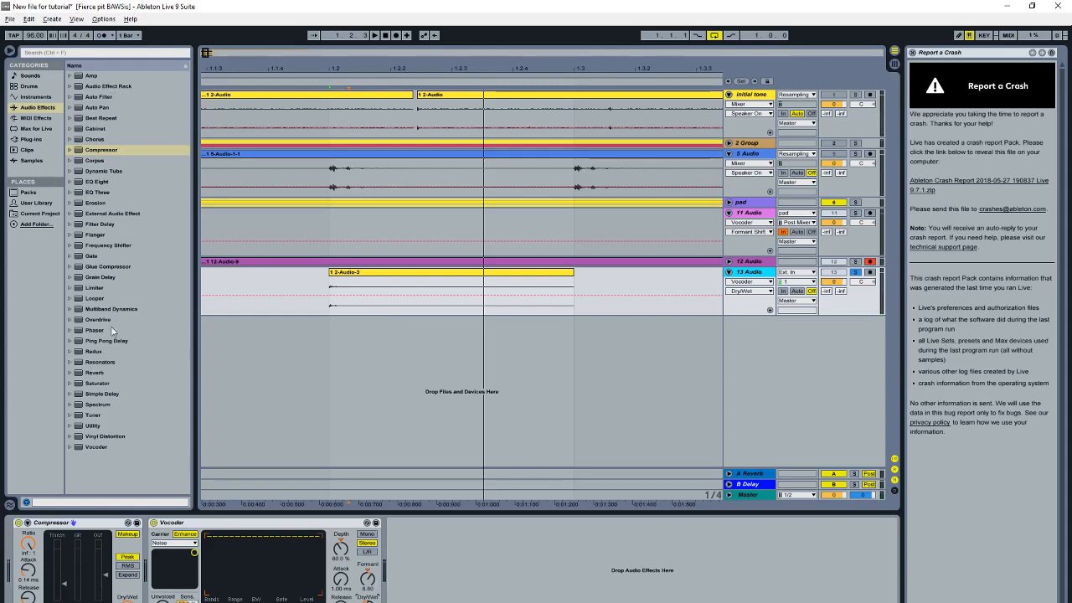
# Step: Add a Saturator after the Vocoder, expand its waveshaper controls and set its curve type to Waveshaper
pyautogui.doubleClick(97, 383)
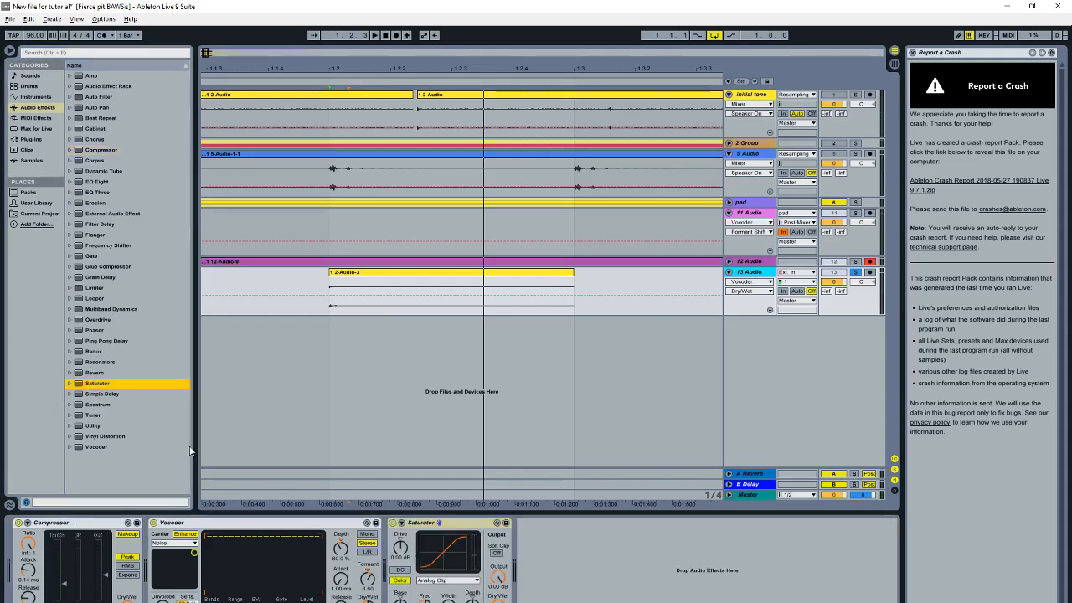
pyautogui.click(402, 524)
pyautogui.click(444, 581)
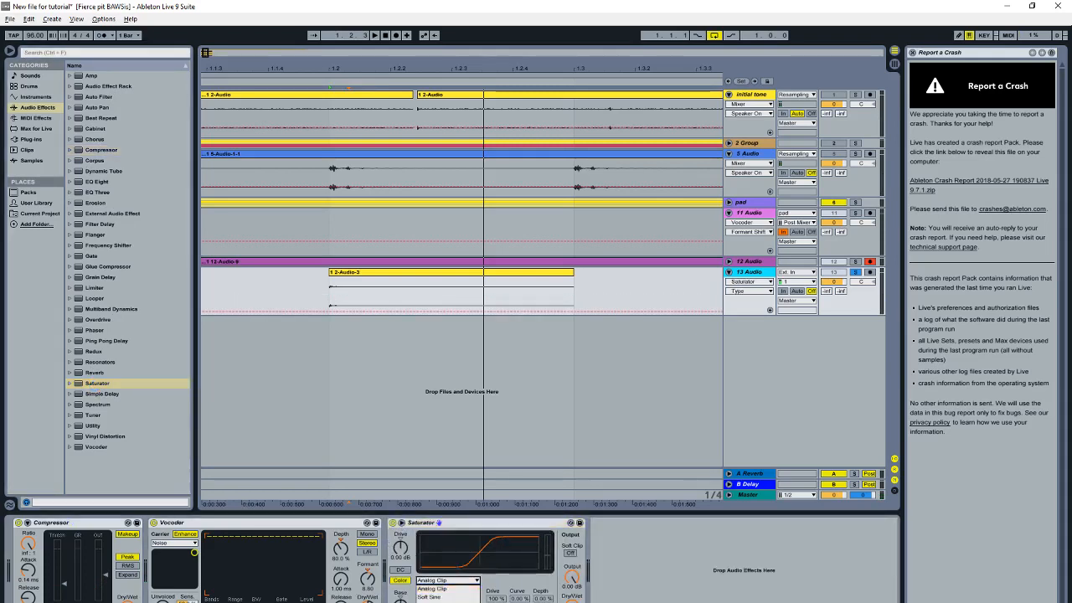
pyautogui.click(436, 602)
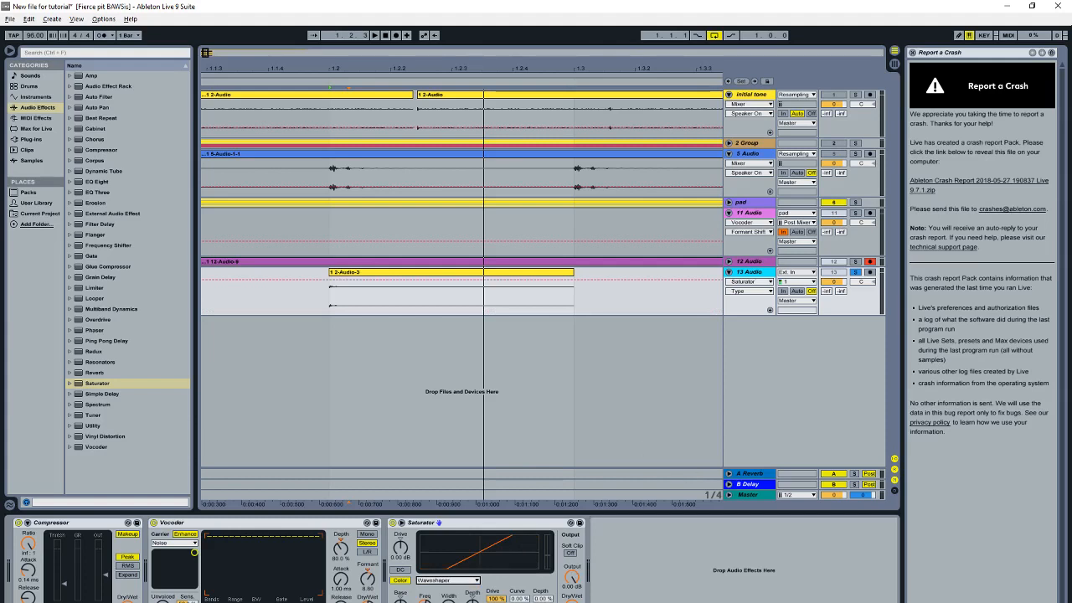
# Step: Set the Saturator's drive to 17.1 dB and its waveshaper to 40.6% drive, 81.3% curve and about 59% depth during playback
pyautogui.press('space')
pyautogui.moveTo(500, 599); pyautogui.dragTo(520, 535)
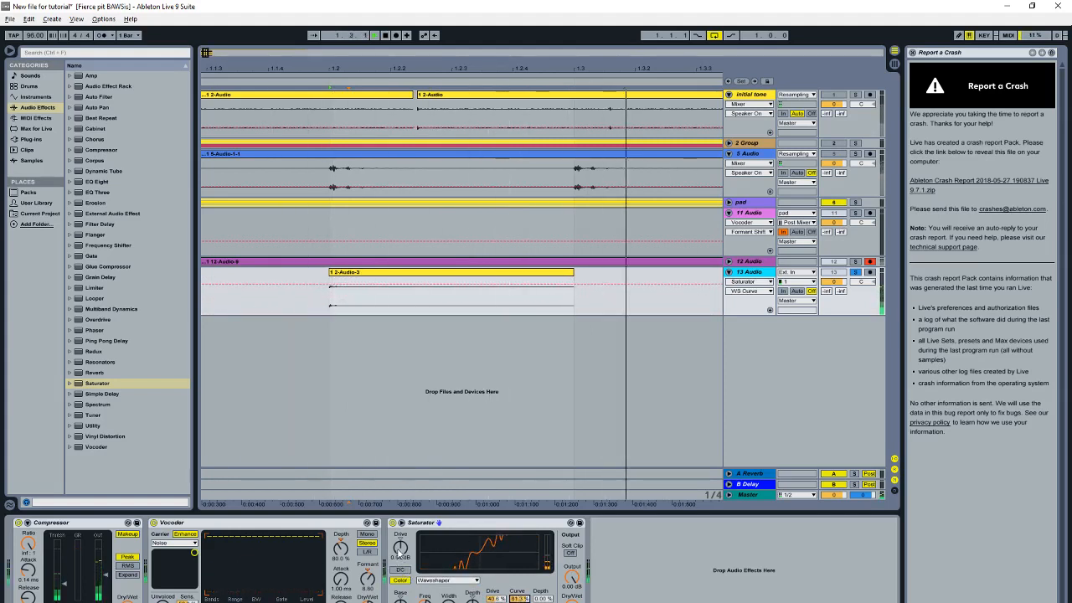
pyautogui.moveTo(400, 547); pyautogui.dragTo(401, 522)
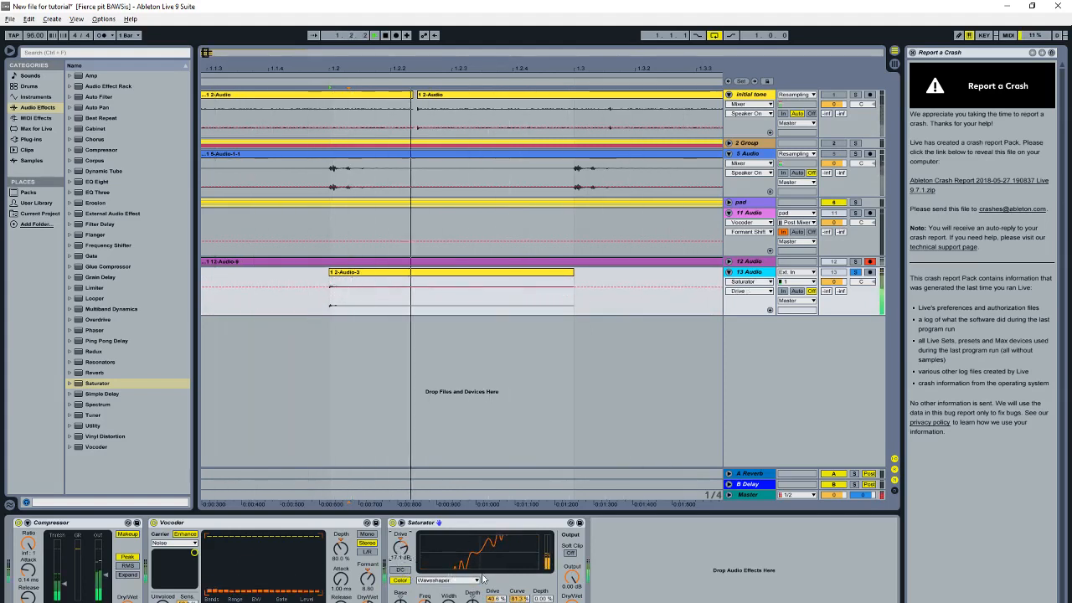
pyautogui.moveTo(541, 598); pyautogui.dragTo(541, 581)
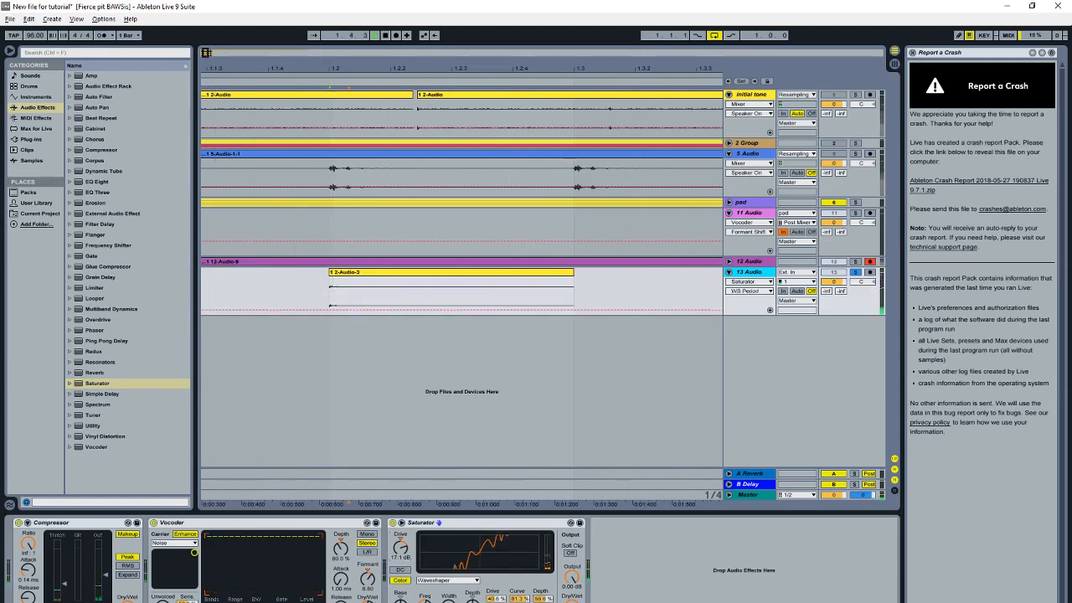
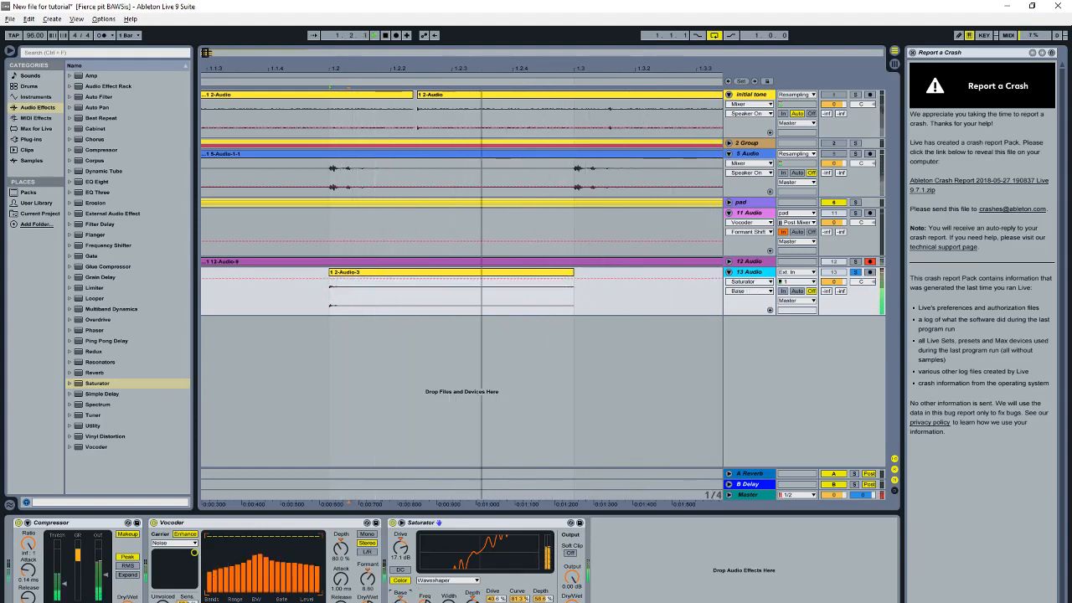
# Step: Insert a new audio track below 13 Audio, arm it for recording and set its input to Resampling
pyautogui.moveTo(398, 67); pyautogui.dragTo(398, 31)
pyautogui.rightClick(733, 352)
pyautogui.click(765, 353)
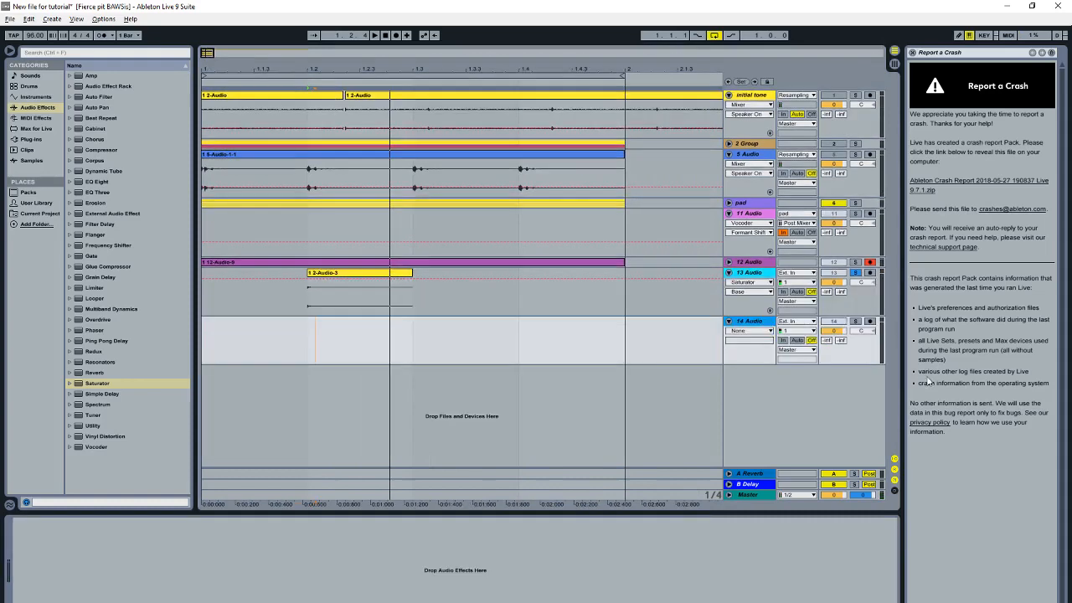
pyautogui.click(870, 321)
pyautogui.click(792, 324)
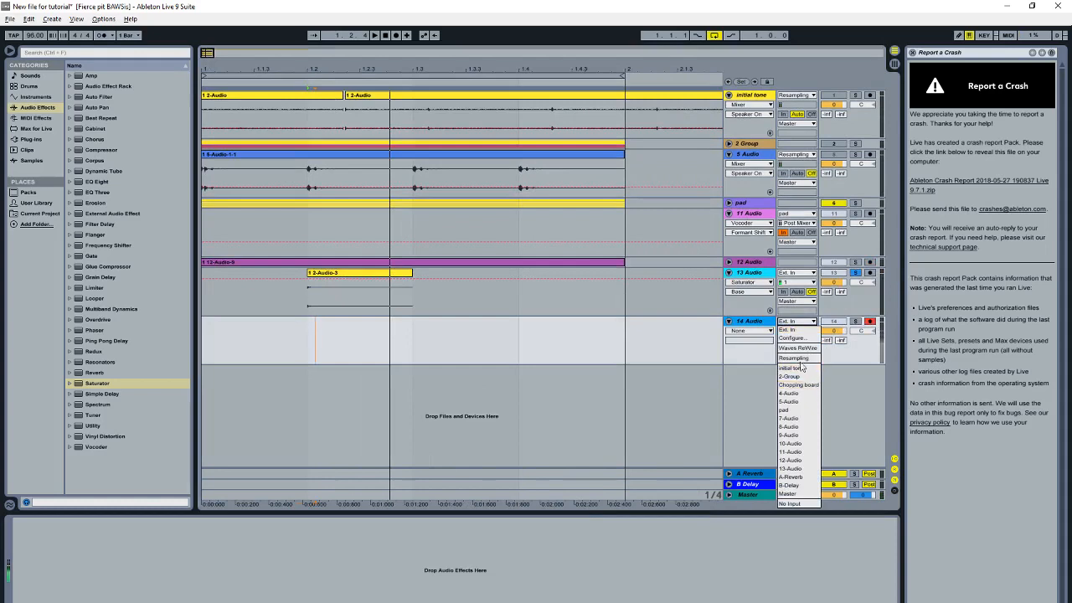
pyautogui.click(802, 365)
# Step: Record the processed hit from 1.2 onto 14 Audio, stopping shortly after 1.3
pyautogui.click(314, 333)
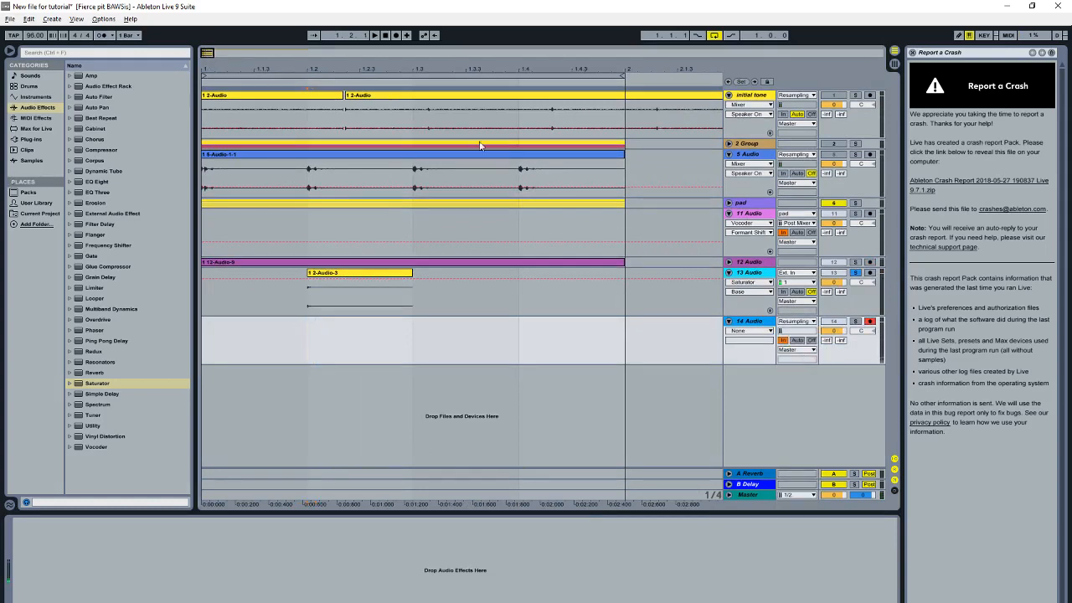
pyautogui.click(395, 35)
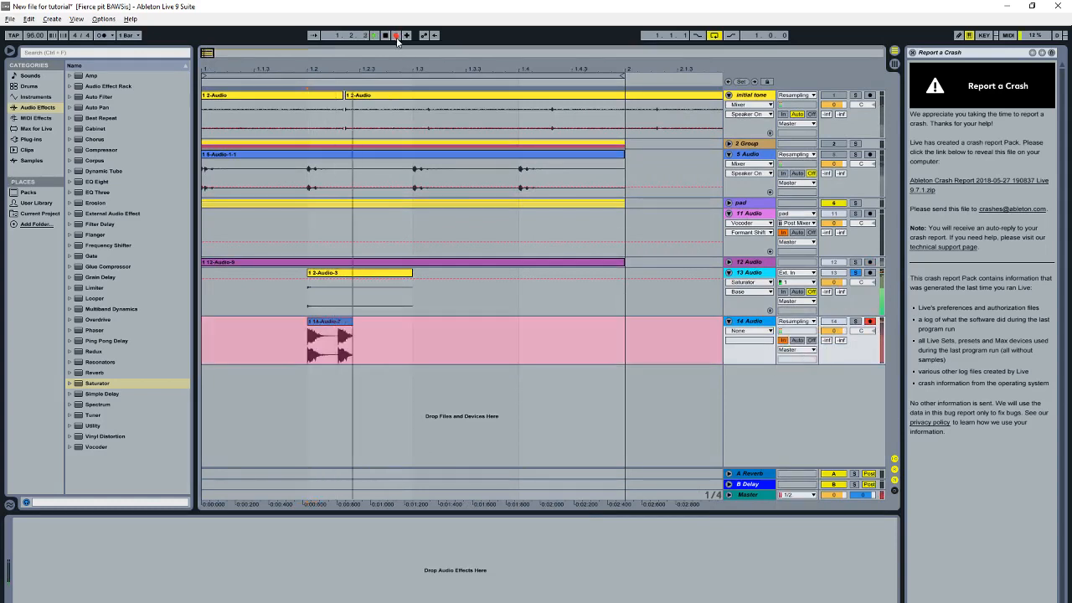
pyautogui.press('space')
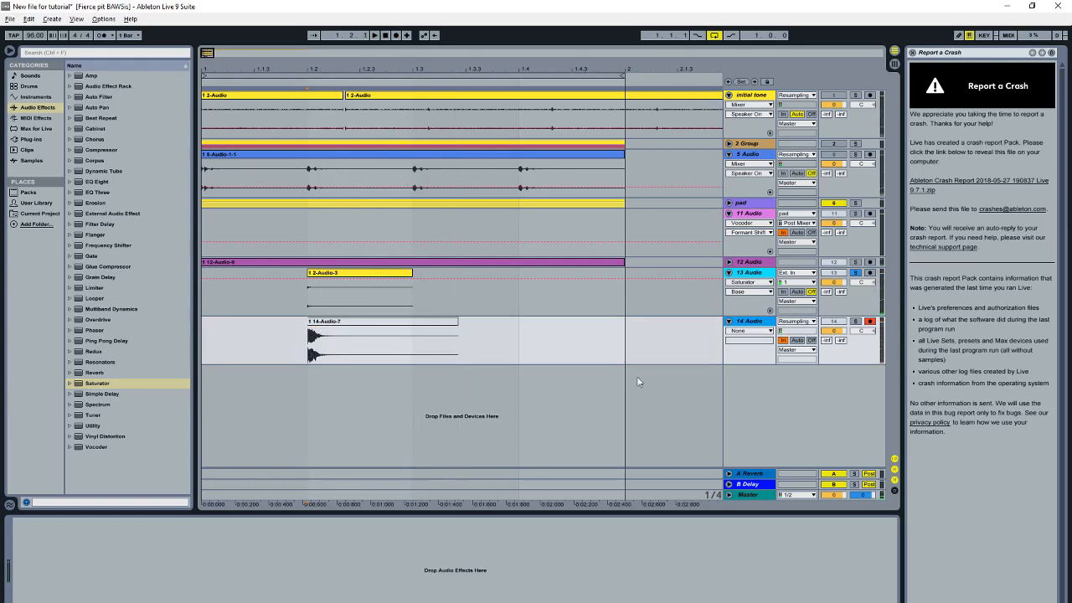
# Step: Insert another audio track below 14 Audio, arm it and set its input to Resampling
pyautogui.rightClick(762, 383)
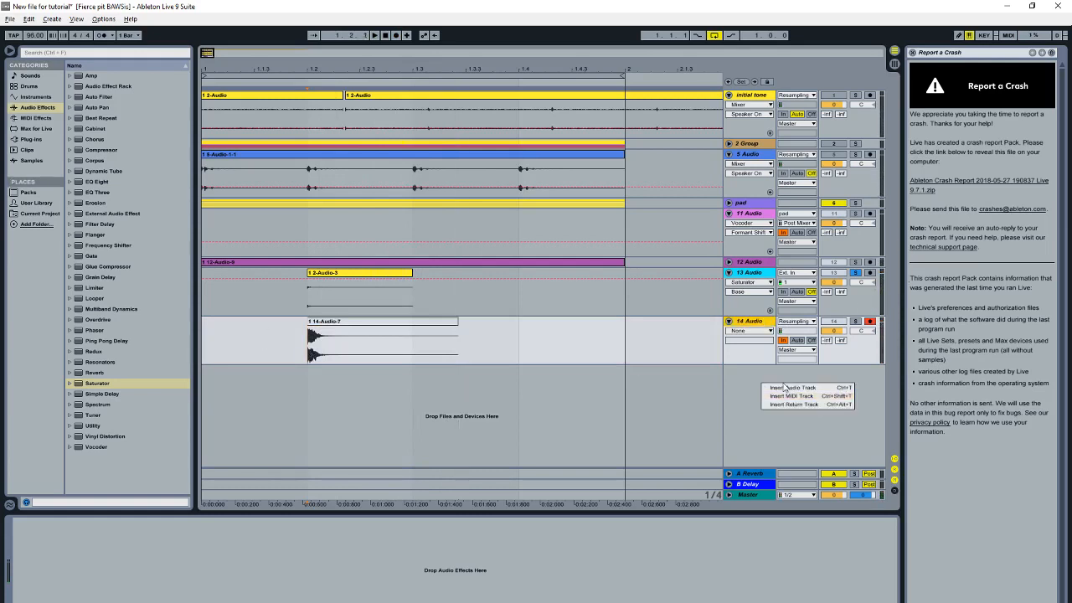
pyautogui.click(787, 388)
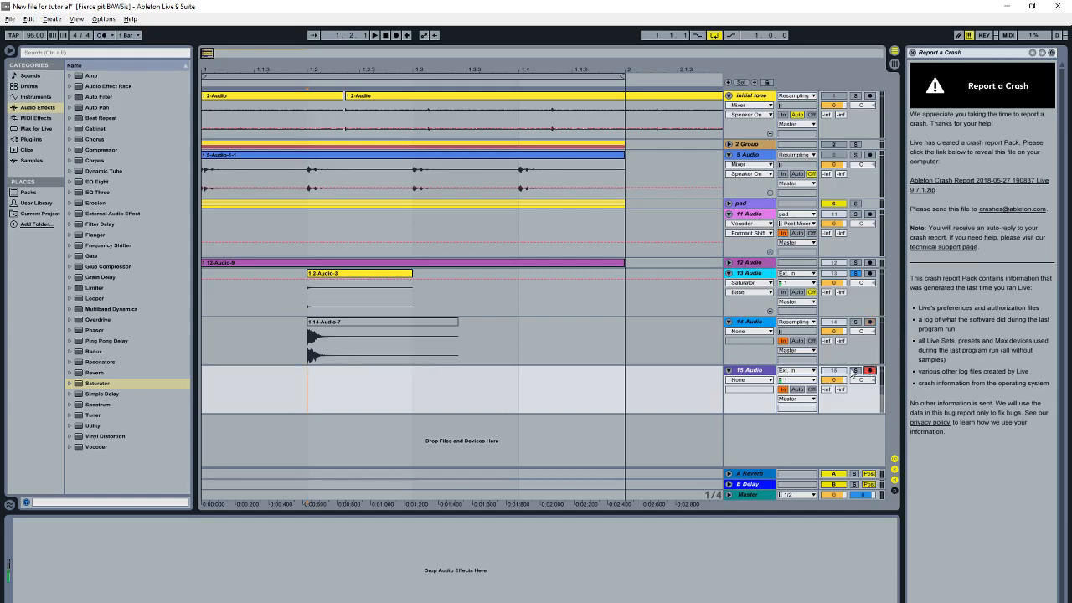
pyautogui.click(796, 371)
pyautogui.click(783, 408)
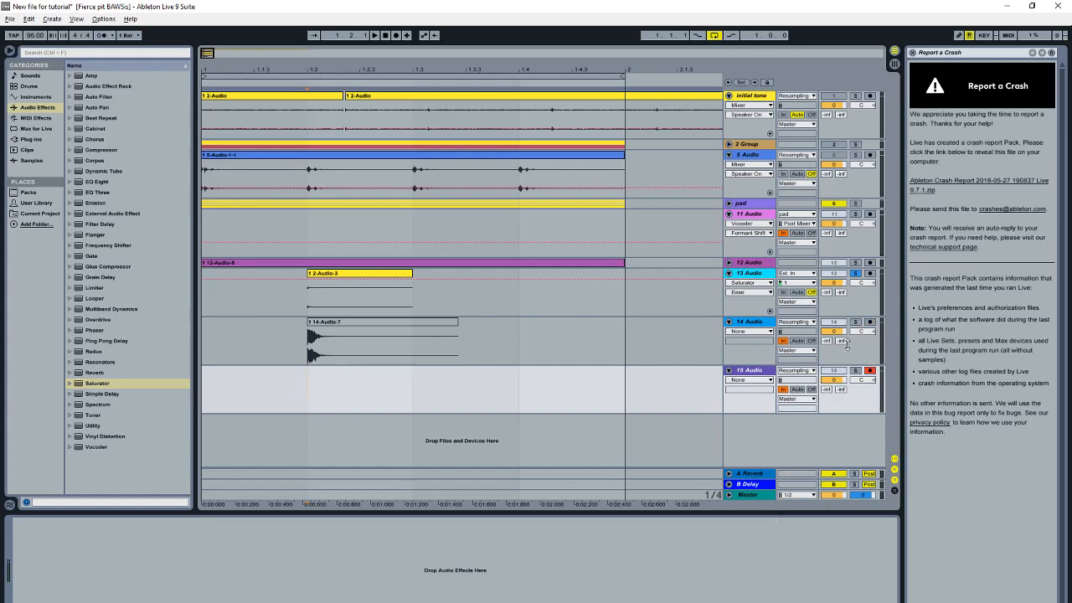
# Step: Set 14 Audio's monitoring to Auto, solo it, and change 15 Audio's input to 13-Audio
pyautogui.click(797, 340)
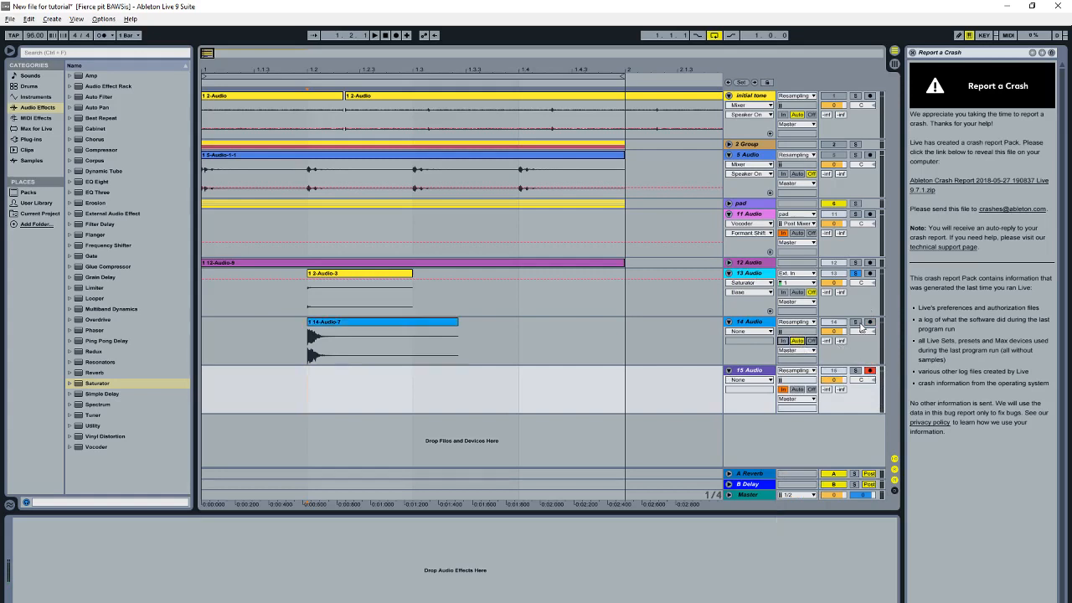
pyautogui.click(750, 280)
pyautogui.click(810, 371)
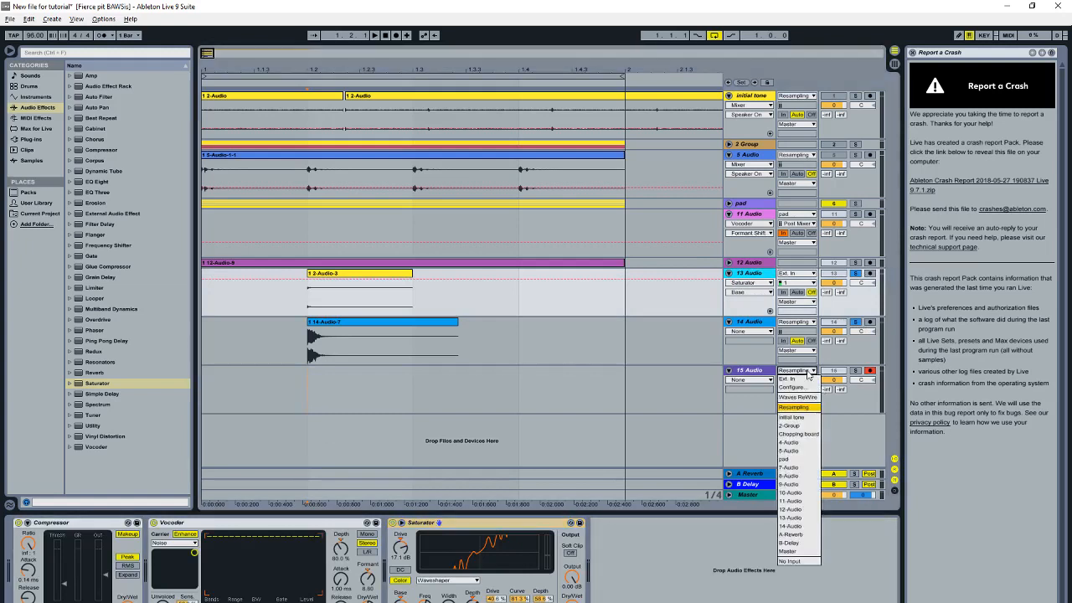
pyautogui.click(805, 519)
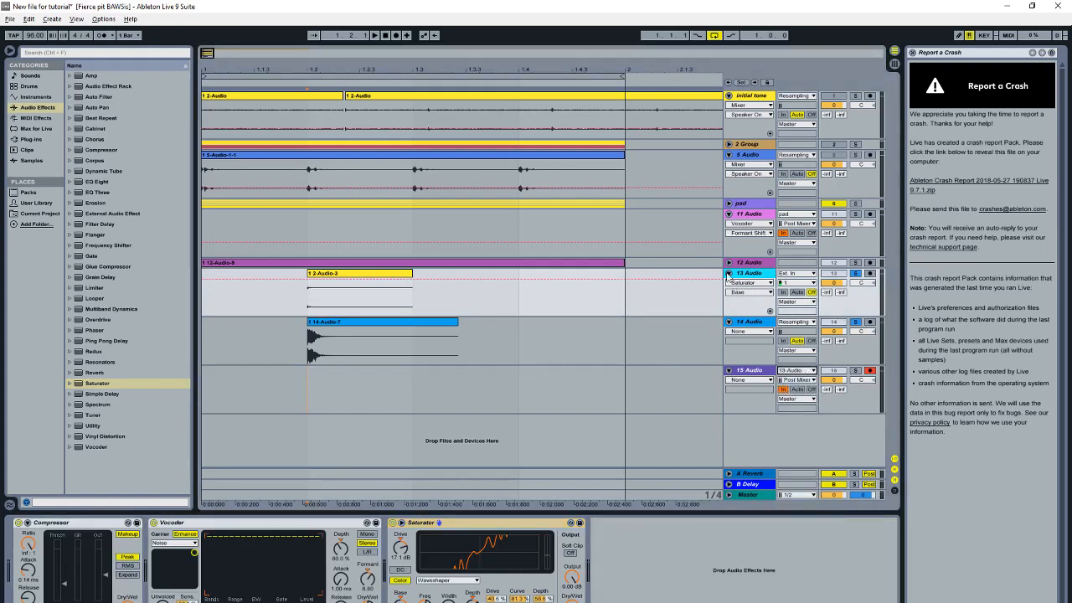
# Step: Loop the arrangement range from 1.2 to 1.3 and show the effect chain of 13 Audio
pyautogui.moveTo(315, 377); pyautogui.dragTo(408, 383)
pyautogui.hotkey('ctrl', 'l')
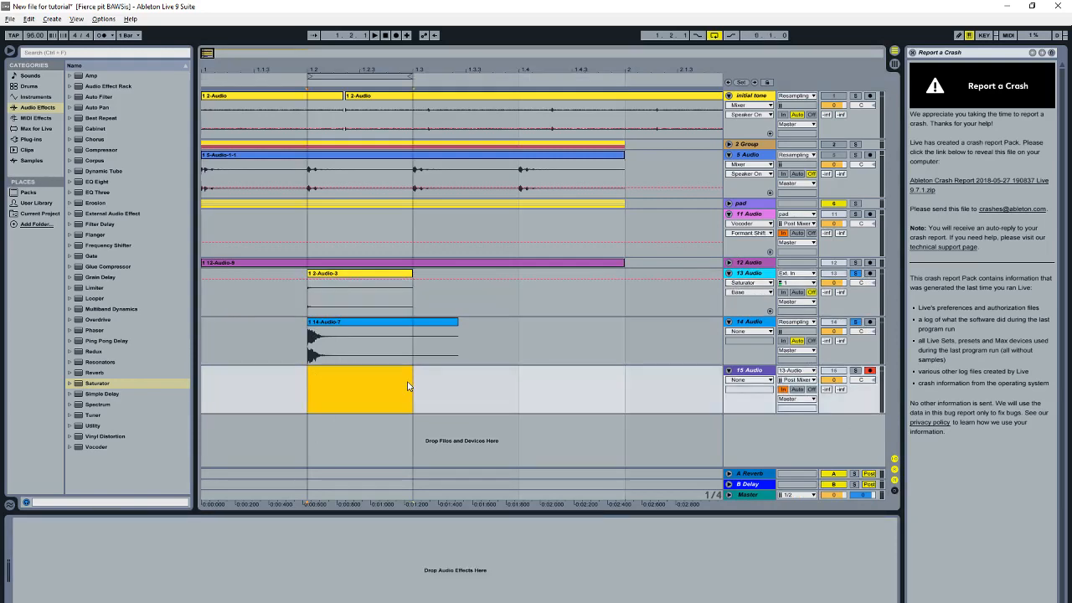
pyautogui.click(759, 274)
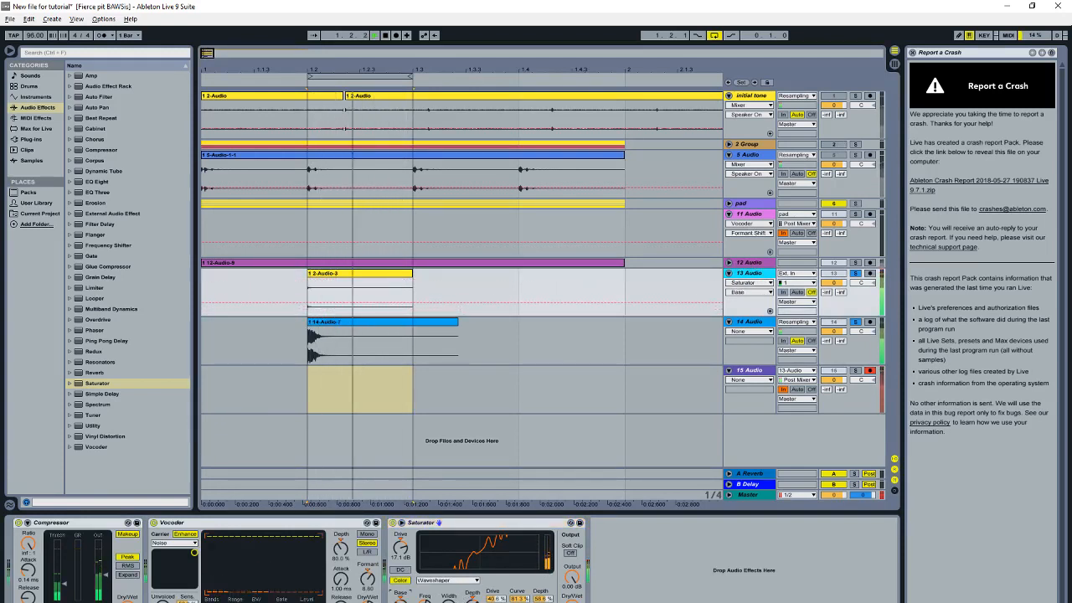
# Step: Set the Saturator's waveshaper drive to 0% and curve to 1.1% on 13 Audio, and enable Soft Clip
pyautogui.moveTo(473, 600); pyautogui.dragTo(424, 593)
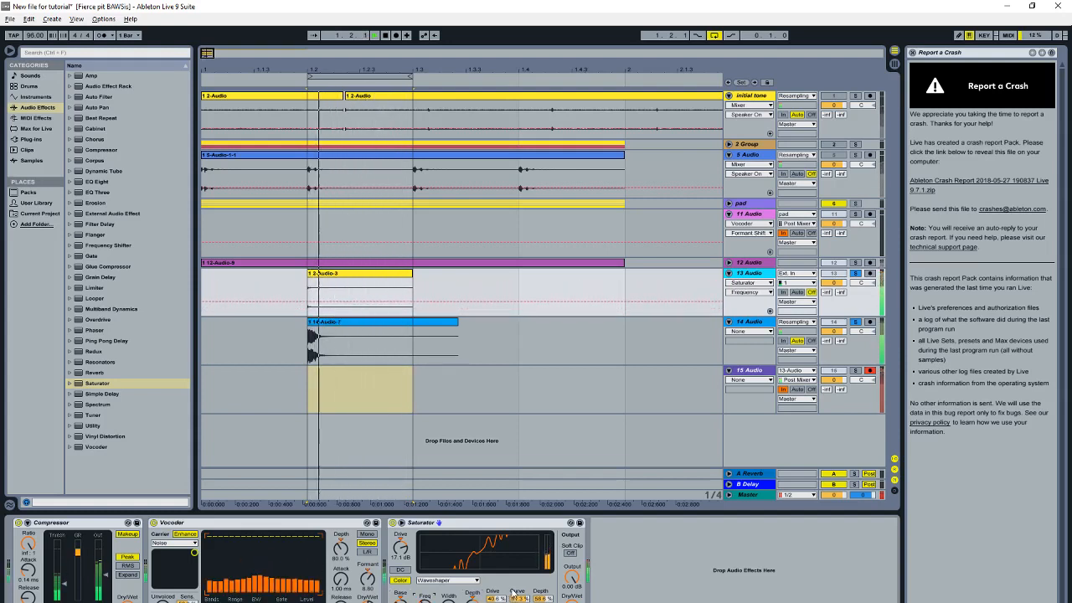
pyautogui.moveTo(495, 599); pyautogui.dragTo(521, 602)
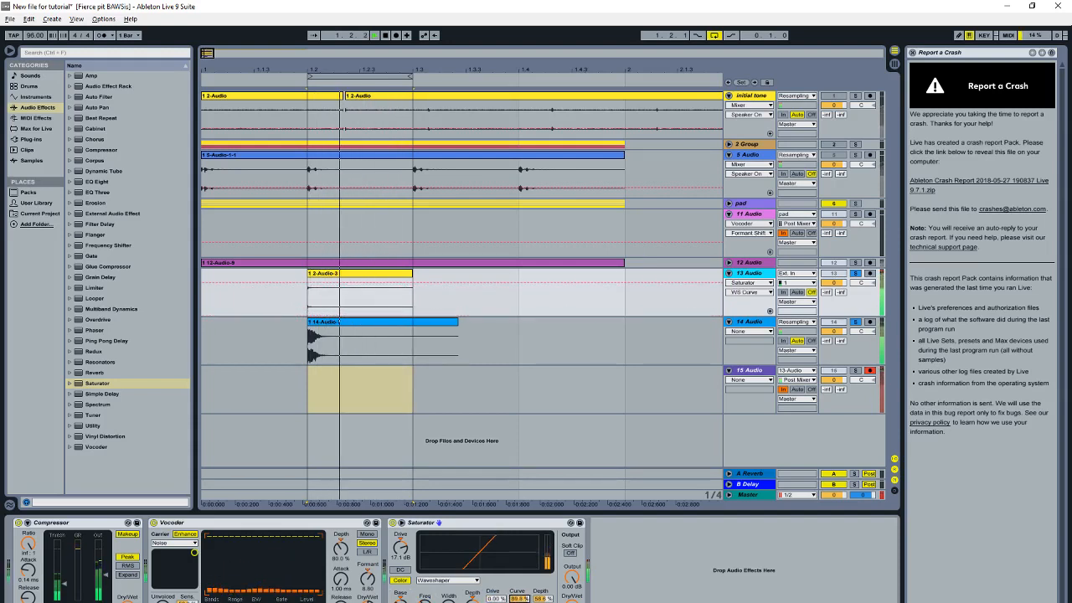
pyautogui.click(572, 552)
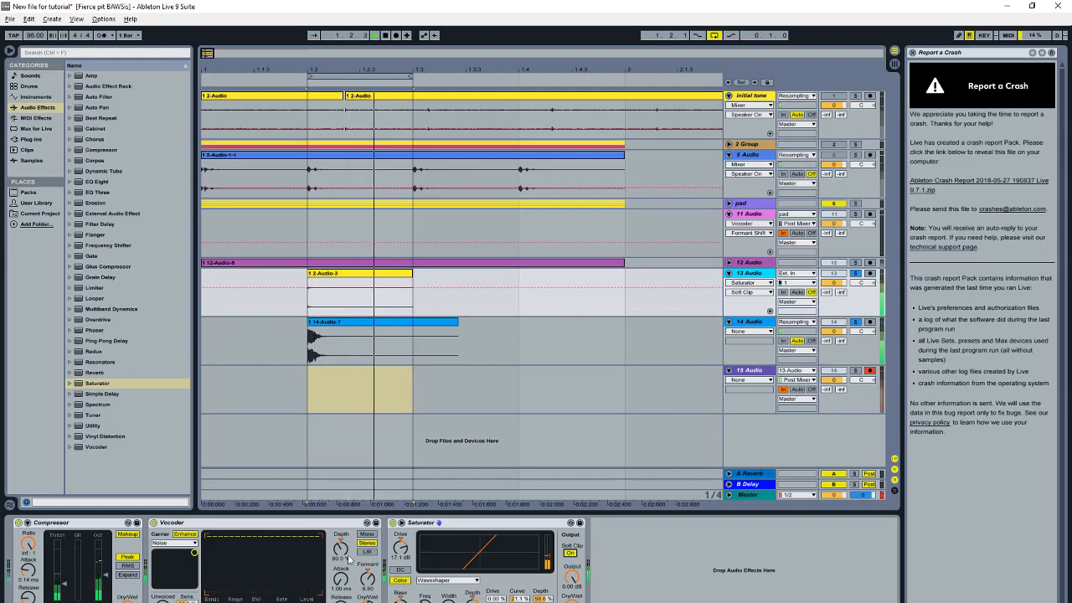
# Step: Try a Saturator drive of -20.6 dB with a Vocoder formant shift of -14 on 13 Audio
pyautogui.moveTo(400, 548); pyautogui.dragTo(400, 536)
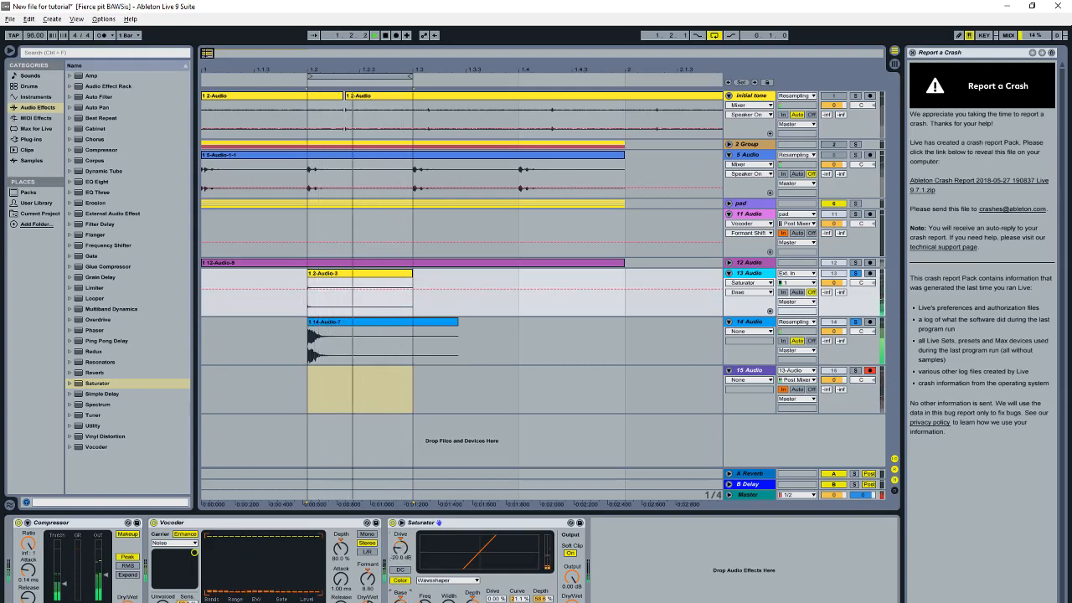
pyautogui.moveTo(367, 578); pyautogui.dragTo(367, 599)
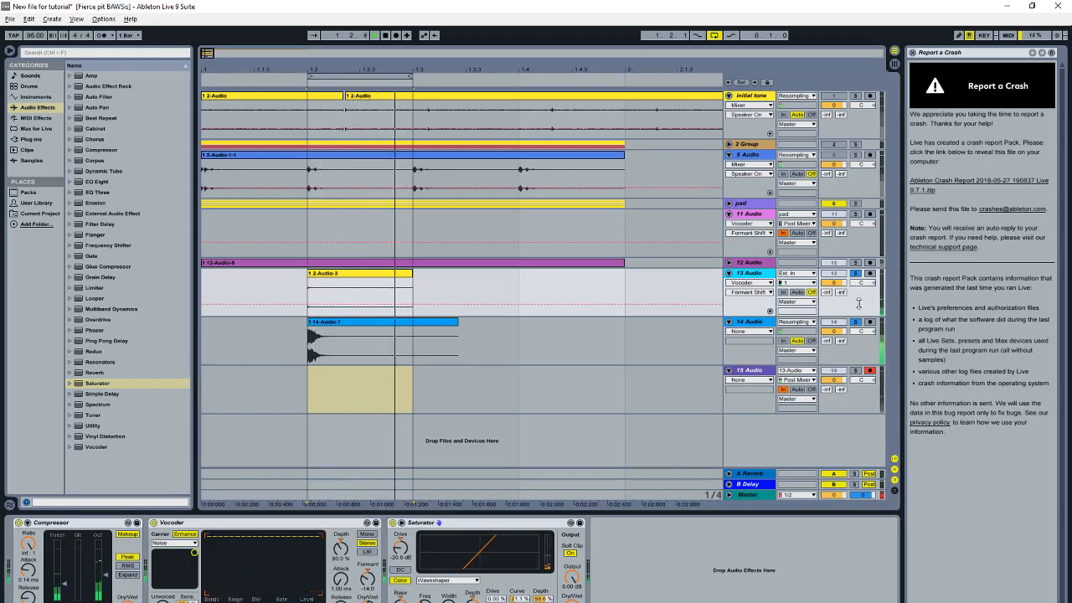
pyautogui.click(856, 370)
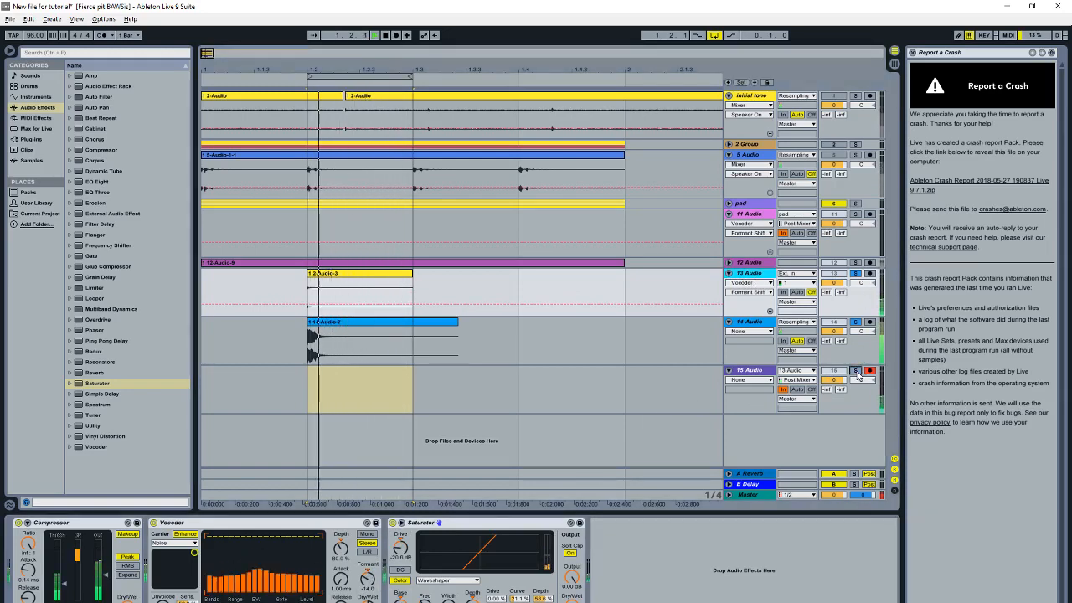
# Step: Raise the Saturator drive to 13.7 dB, switch the Vocoder to Mono and set its depth to 52%
pyautogui.moveTo(409, 566); pyautogui.dragTo(409, 560)
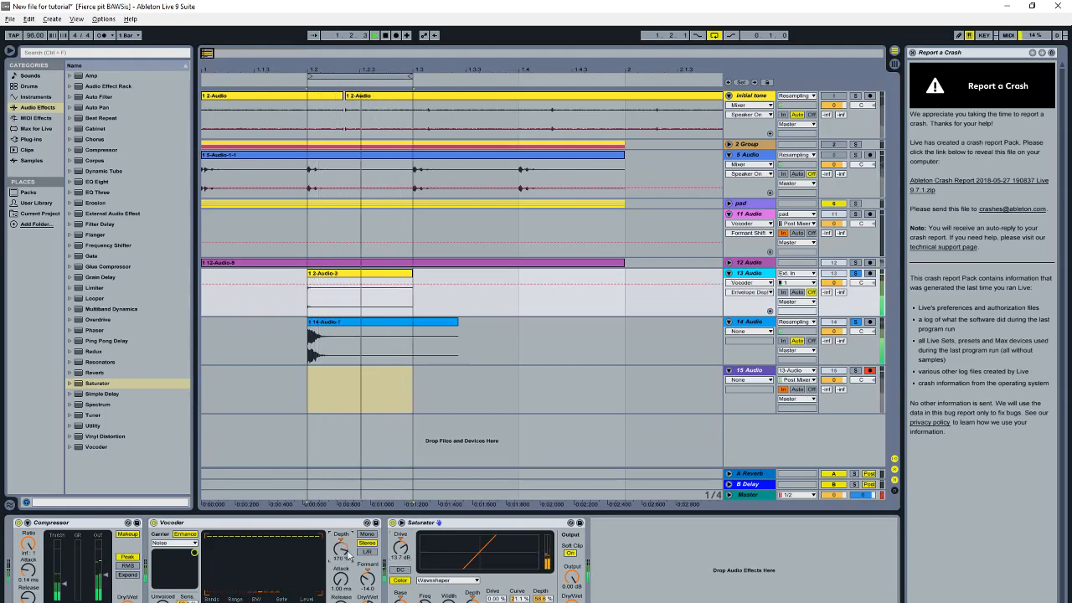
pyautogui.click(366, 534)
pyautogui.moveTo(353, 543); pyautogui.dragTo(354, 514)
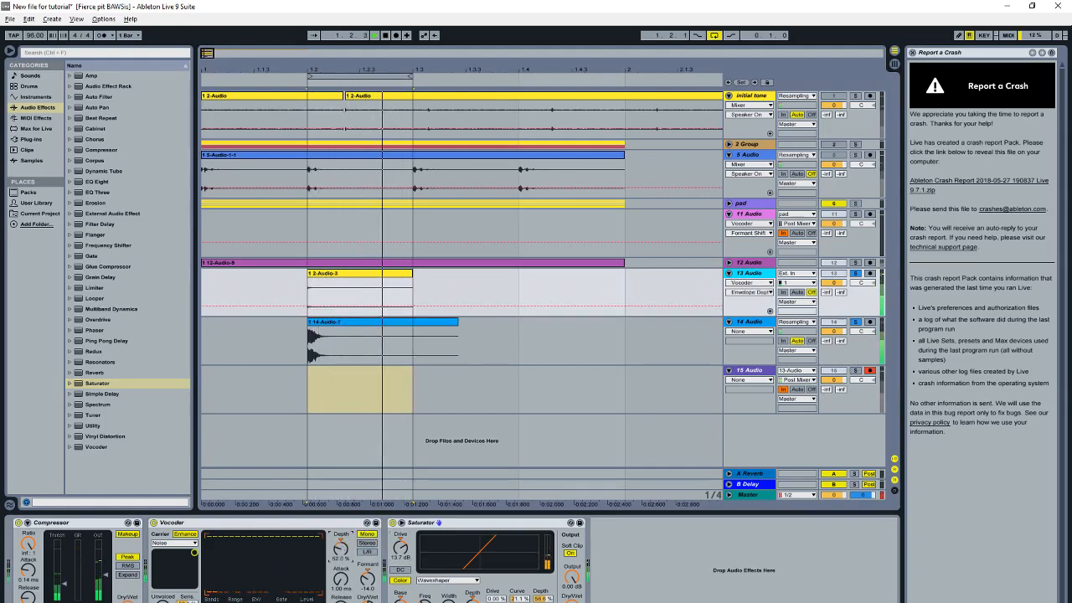
# Step: Set the Vocoder's formant shift to 8, attack to 1 ms and envelope depth to 69%, trying its release as well
pyautogui.moveTo(368, 580); pyautogui.dragTo(368, 558)
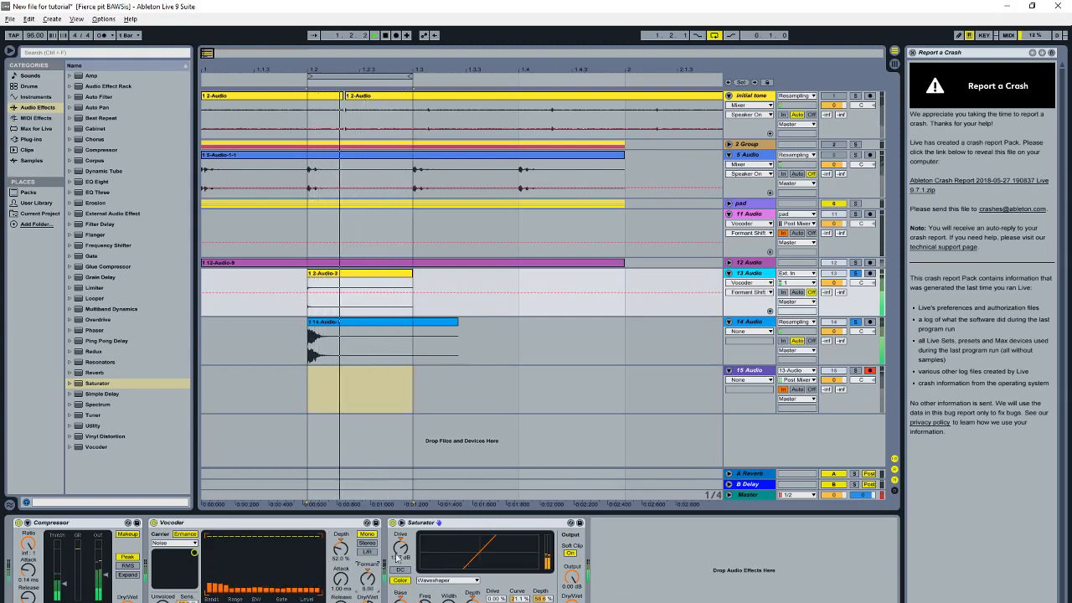
pyautogui.click(341, 601)
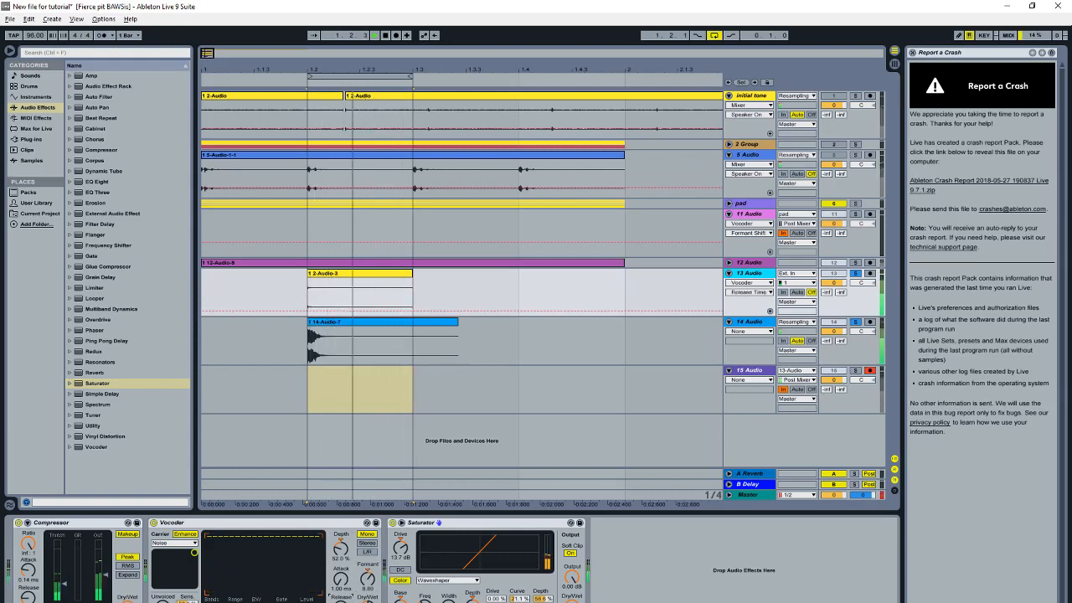
pyautogui.click(341, 577)
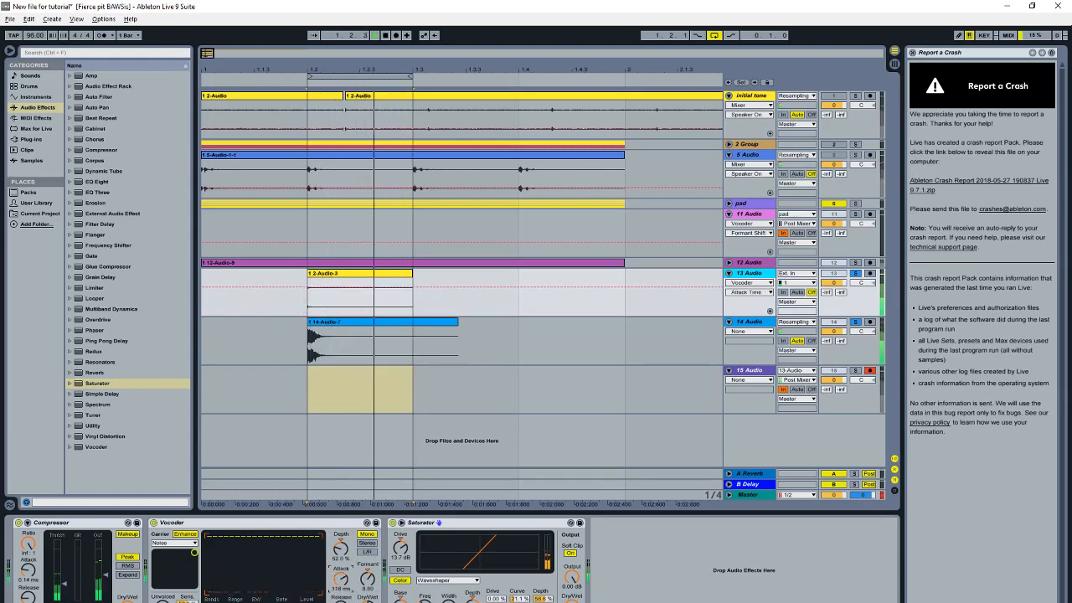
pyautogui.moveTo(367, 578); pyautogui.dragTo(342, 555)
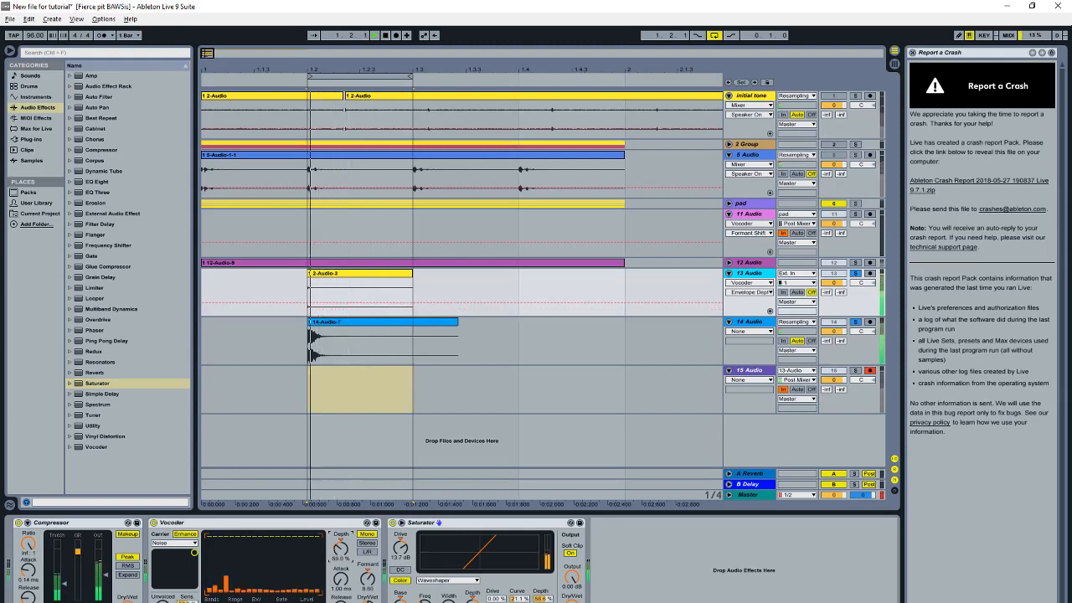
# Step: Add Redux after the Saturator on 13 Audio and unsolo 14 Audio
pyautogui.doubleClick(95, 353)
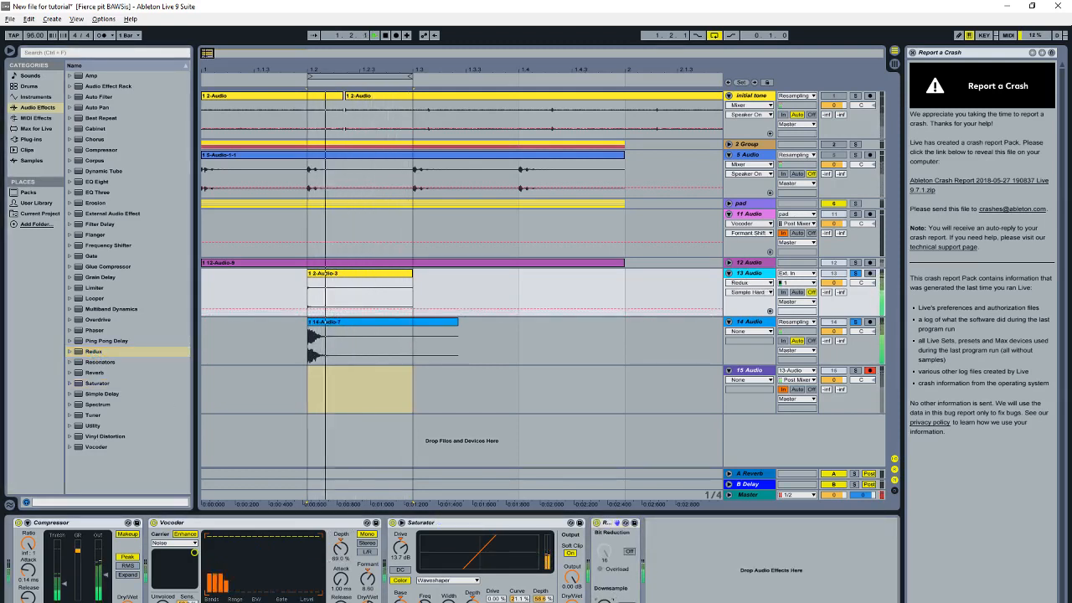
pyautogui.click(751, 274)
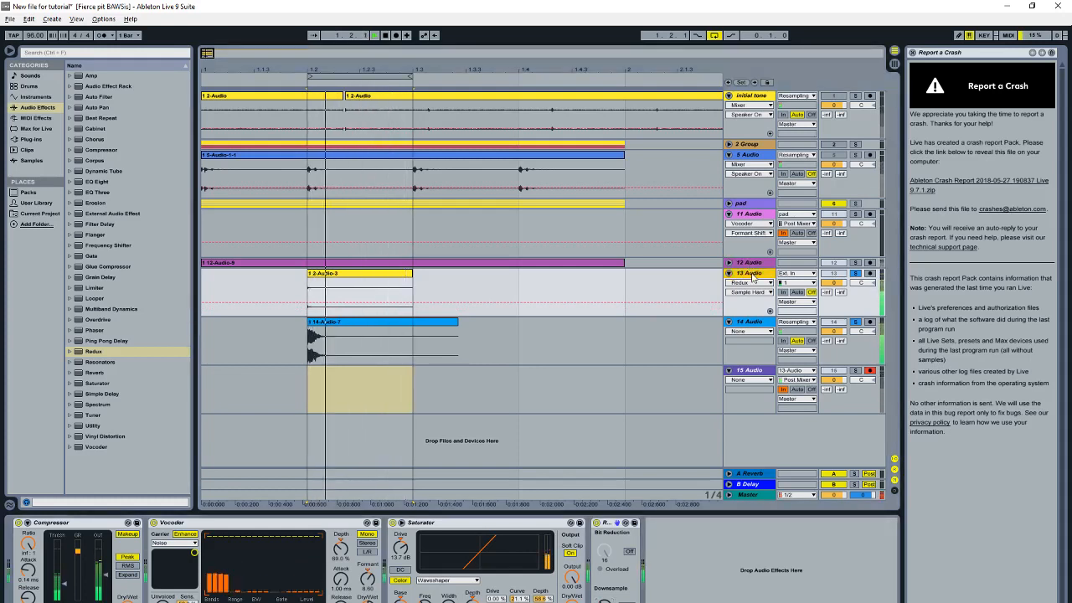
pyautogui.click(856, 322)
# Step: Try Redux's downsampling with the device on and bypassed, and enable bit reduction with a bit depth of 1
pyautogui.moveTo(605, 598); pyautogui.dragTo(604, 602)
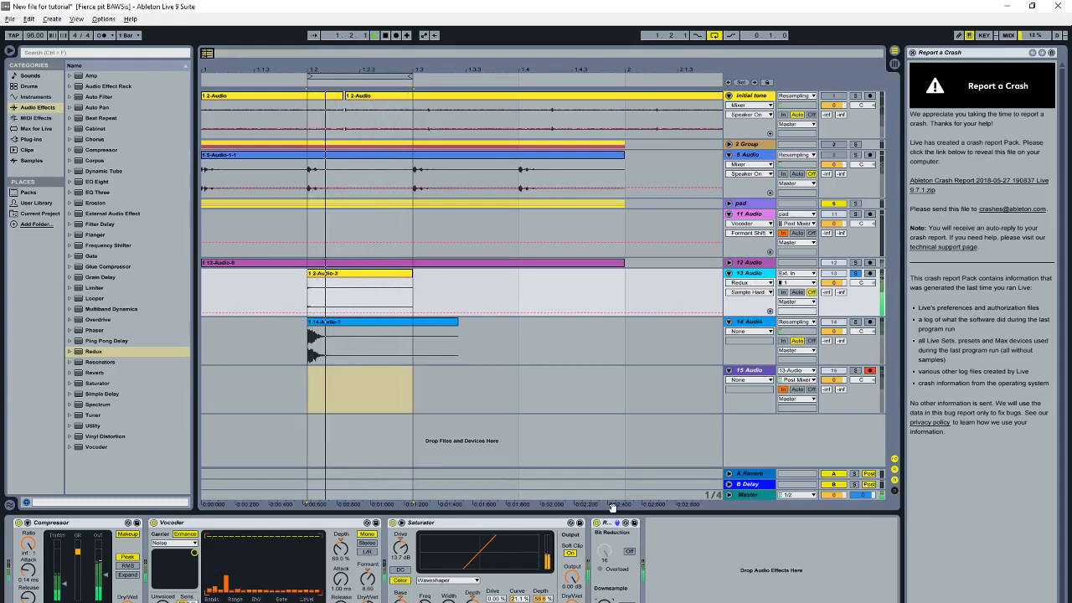
pyautogui.click(597, 525)
pyautogui.click(597, 524)
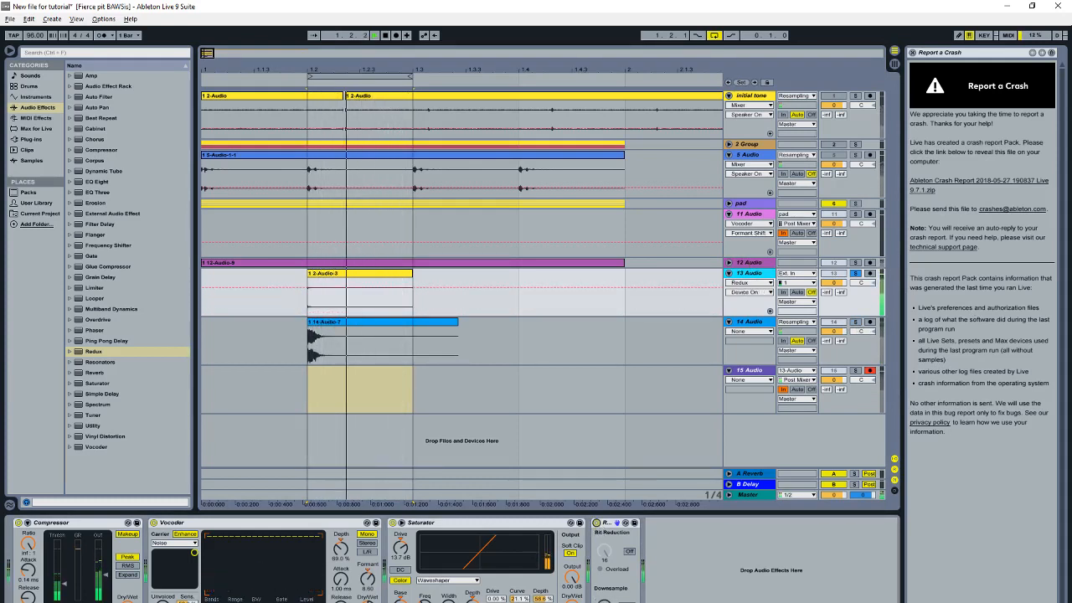
pyautogui.click(605, 600)
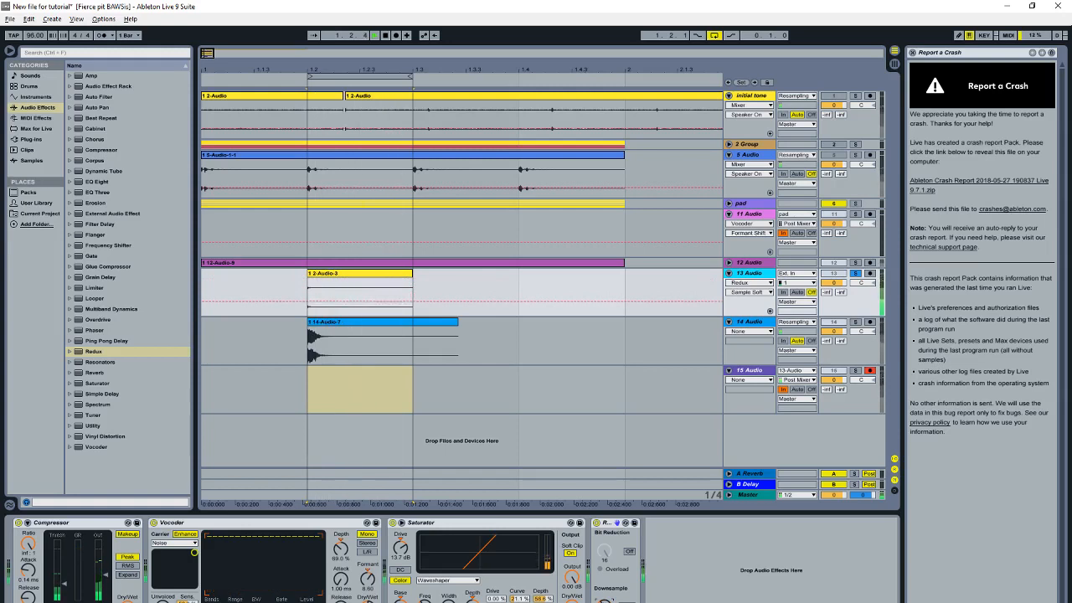
pyautogui.click(629, 551)
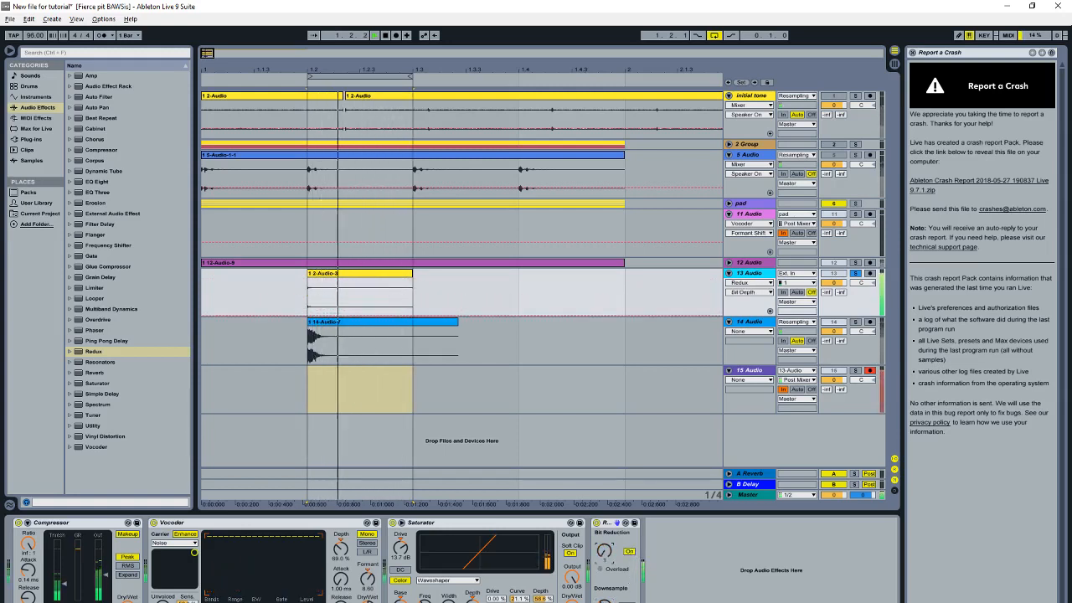
# Step: Add a Utility after Redux on 13 Audio and set its gain to -23.3 dB
pyautogui.doubleClick(93, 426)
pyautogui.moveTo(668, 555); pyautogui.dragTo(668, 562)
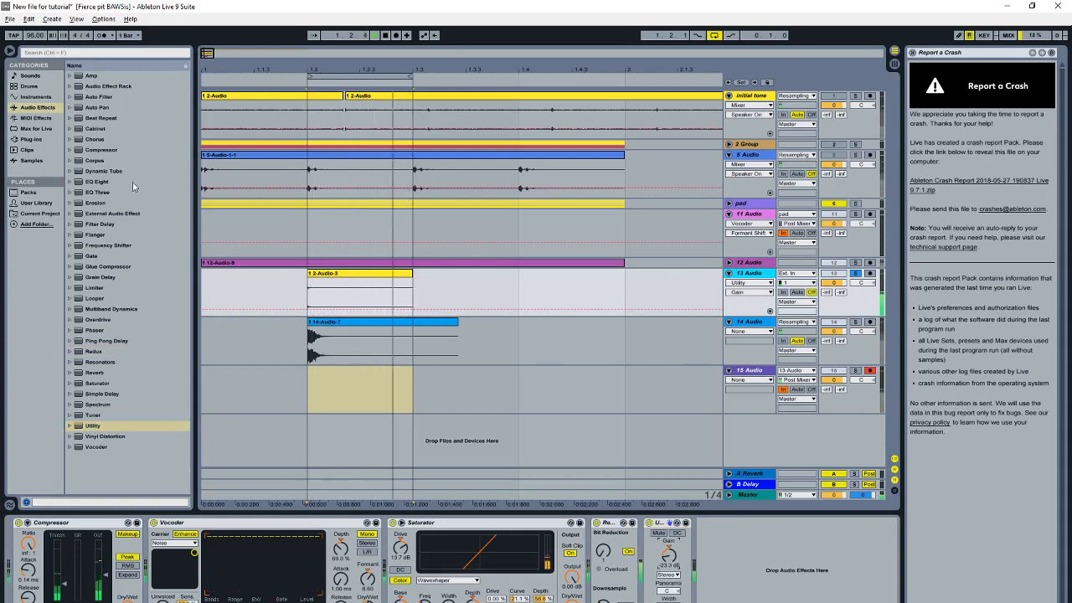
# Step: Add a Gate after the Utility, with threshold -30 dB and return 12.8 dB, adjusting its release, hold and floor
pyautogui.moveTo(92, 255); pyautogui.dragTo(779, 575)
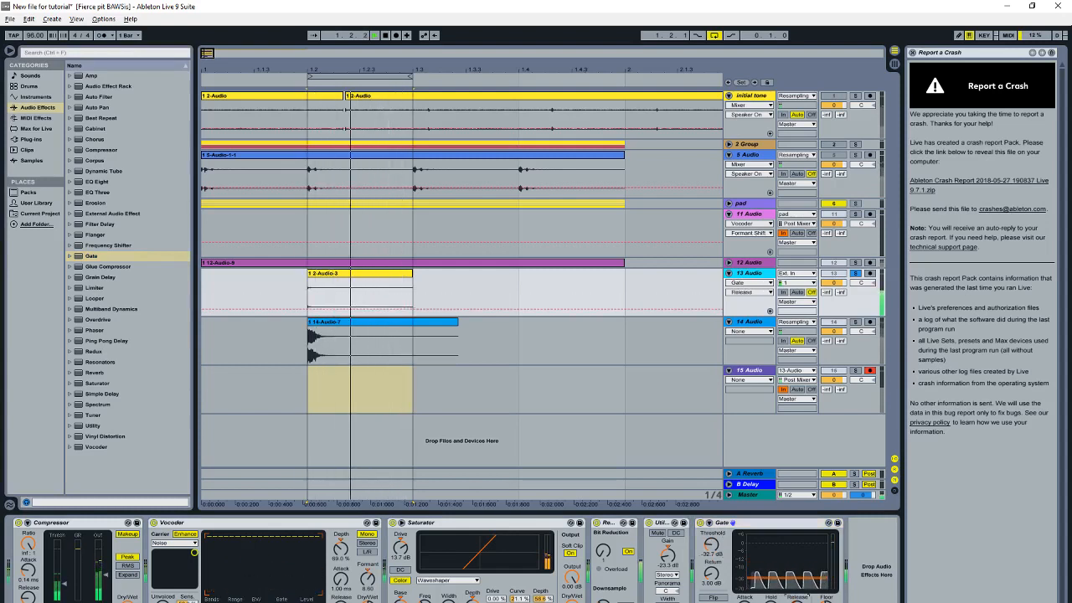
pyautogui.moveTo(798, 598); pyautogui.dragTo(771, 600)
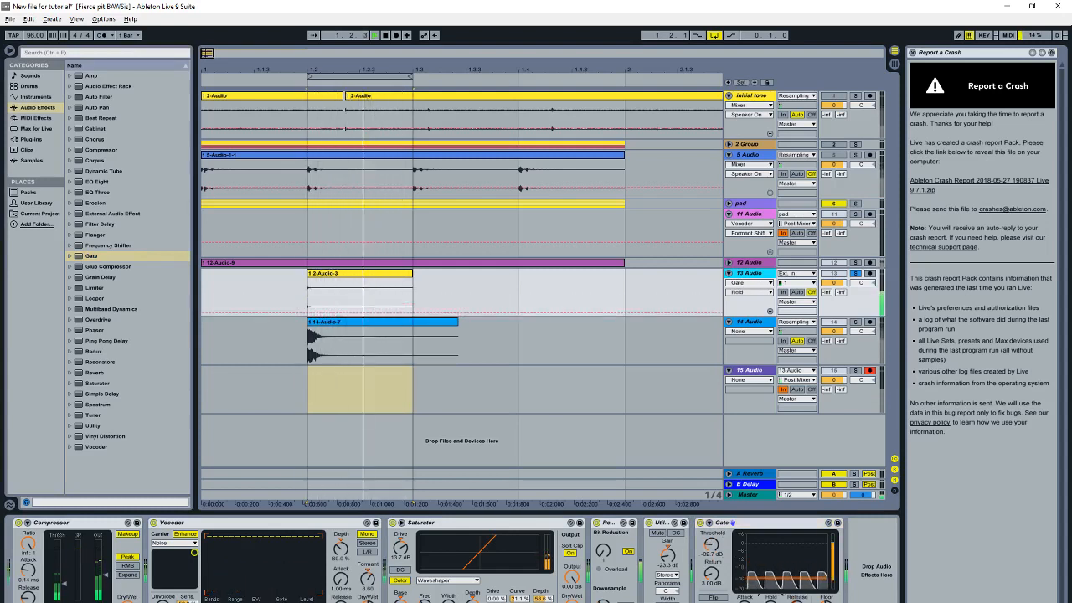
pyautogui.moveTo(712, 545)
pyautogui.mouseDown()
pyautogui.moveTo(714, 599)
pyautogui.moveTo(718, 530)
pyautogui.mouseUp()
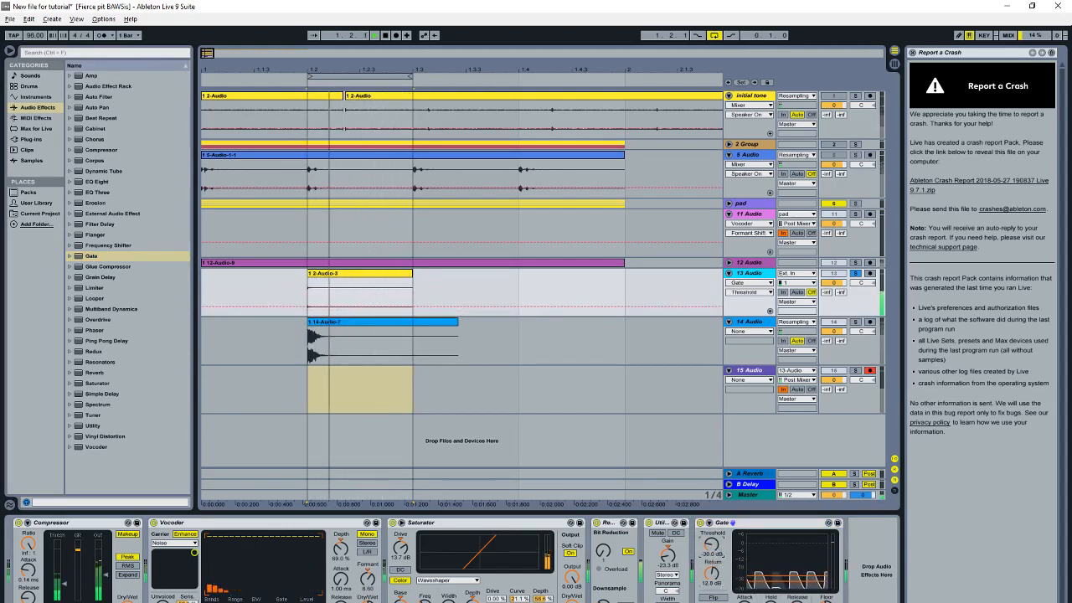
pyautogui.click(826, 601)
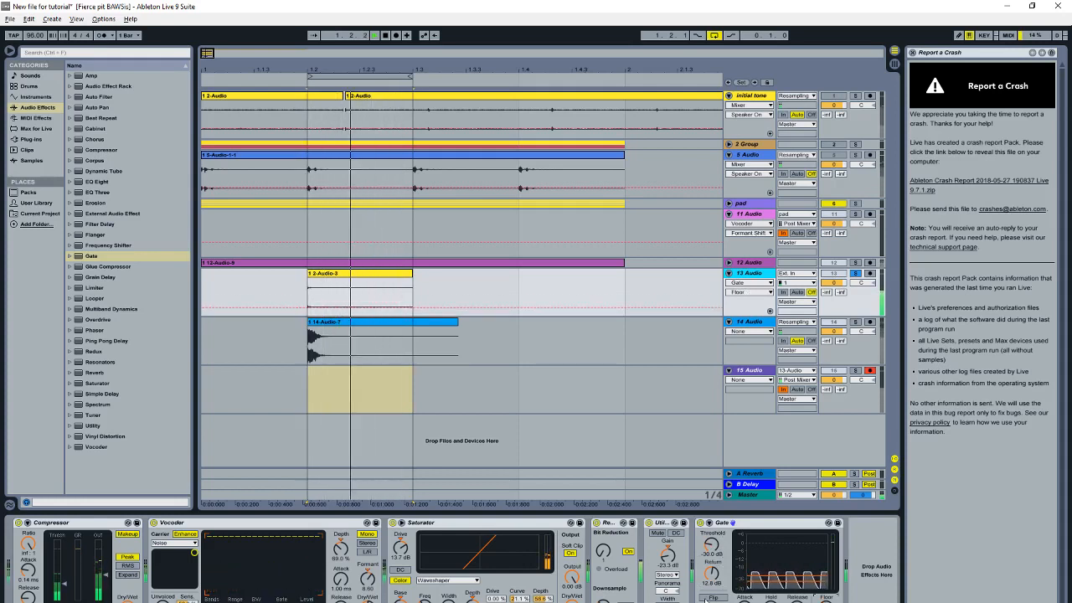
# Step: Enable the Gate's Flip, set threshold to -22.8 dB and return to 4.57 dB, and adjust its release, hold and attack
pyautogui.click(713, 597)
pyautogui.click(712, 545)
pyautogui.moveTo(712, 545); pyautogui.dragTo(712, 519)
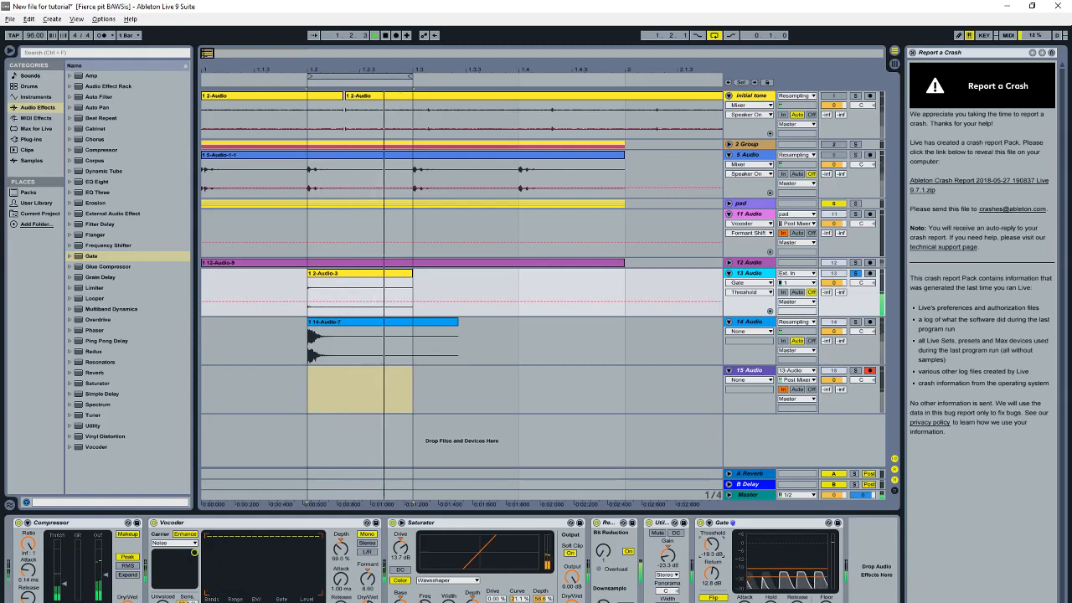
pyautogui.moveTo(716, 575); pyautogui.dragTo(716, 589)
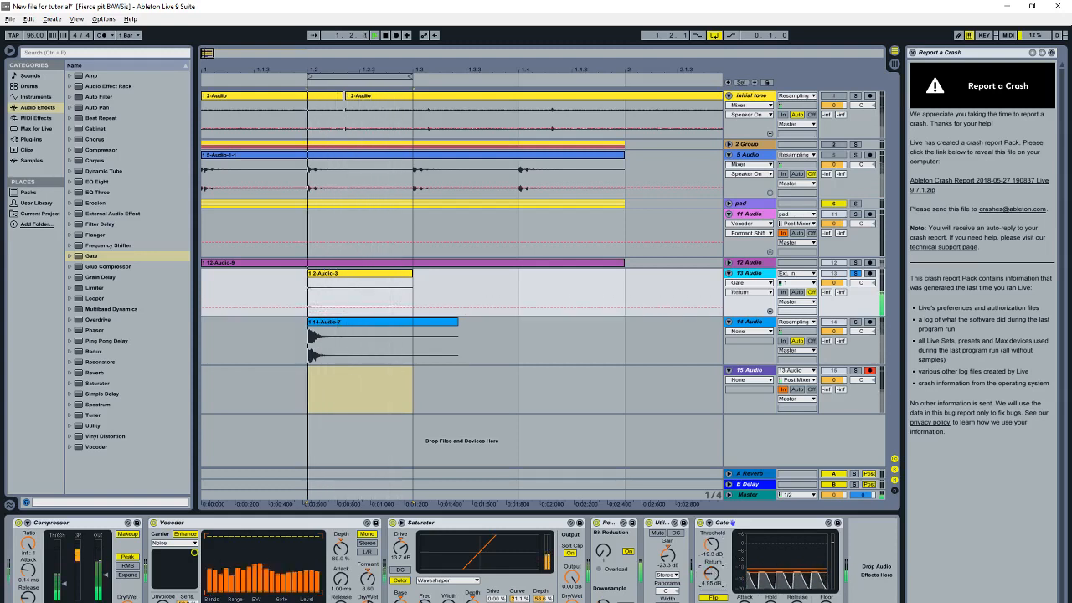
pyautogui.moveTo(711, 546)
pyautogui.mouseDown()
pyautogui.moveTo(712, 560)
pyautogui.moveTo(720, 554)
pyautogui.mouseUp()
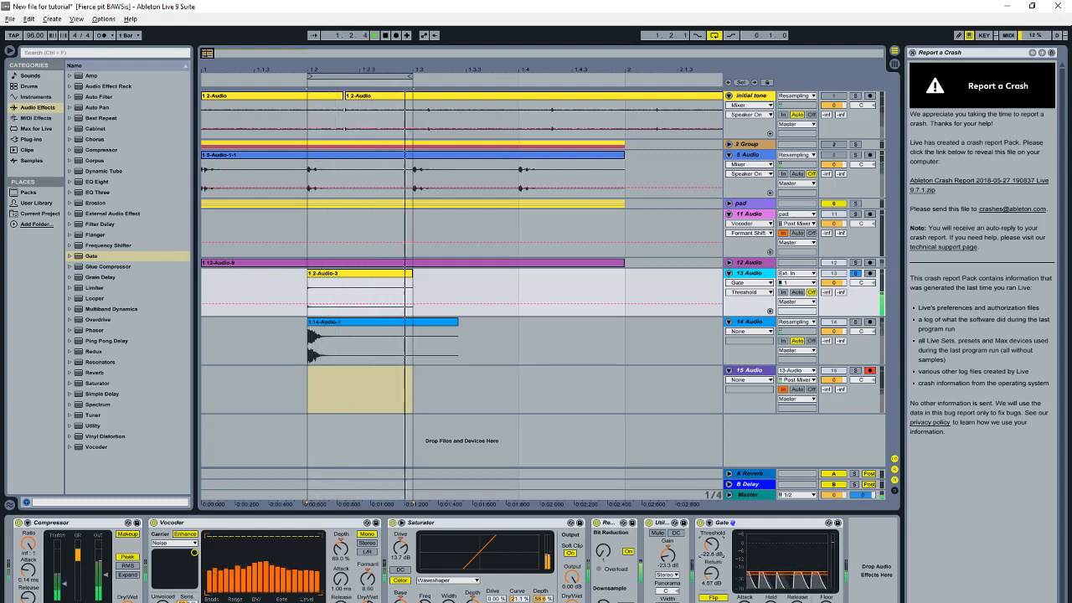
pyautogui.click(797, 601)
pyautogui.click(770, 602)
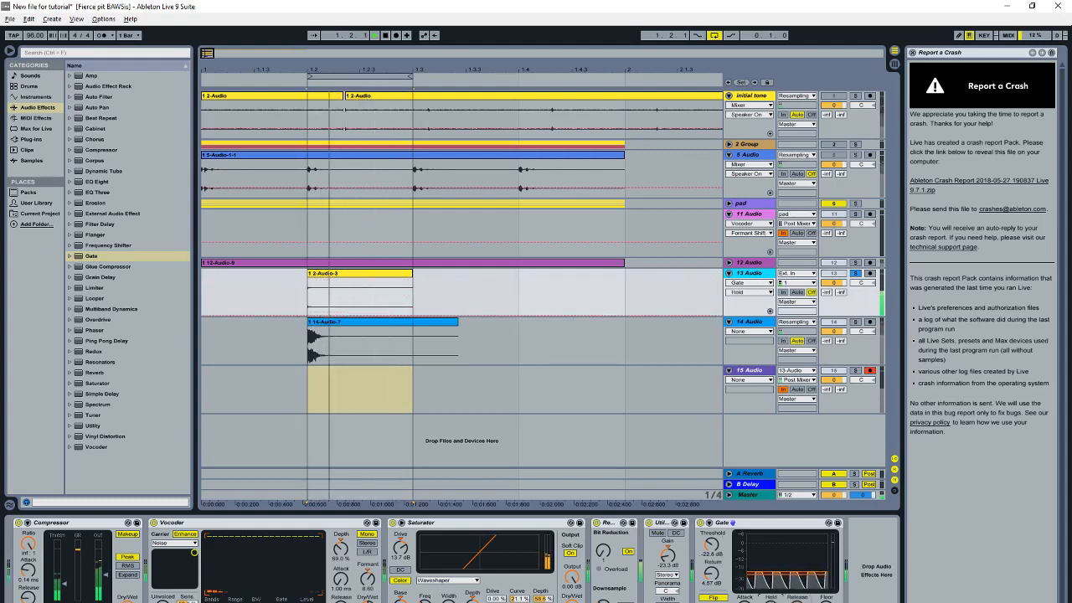
pyautogui.click(744, 597)
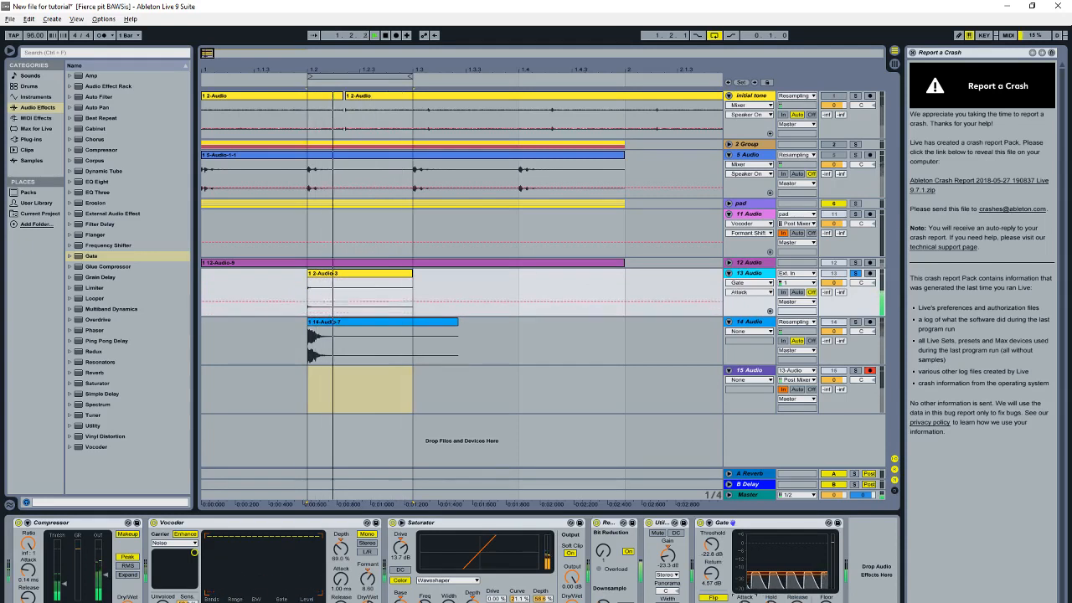
# Step: Delete the Gate and Redux from 13 Audio's effect chain
pyautogui.click(740, 522)
pyautogui.press('Delete')
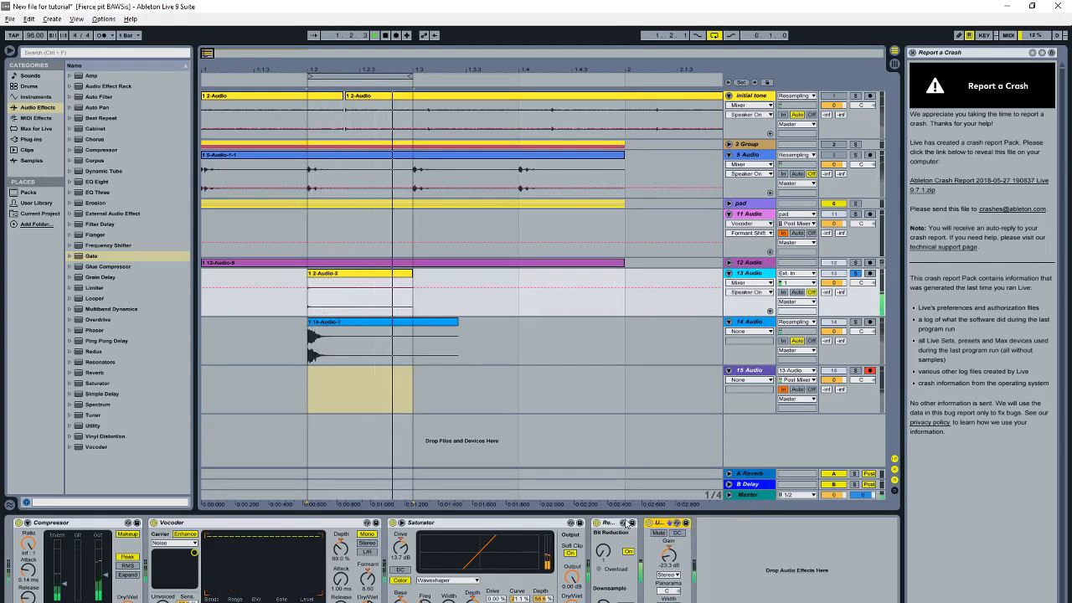
pyautogui.click(595, 522)
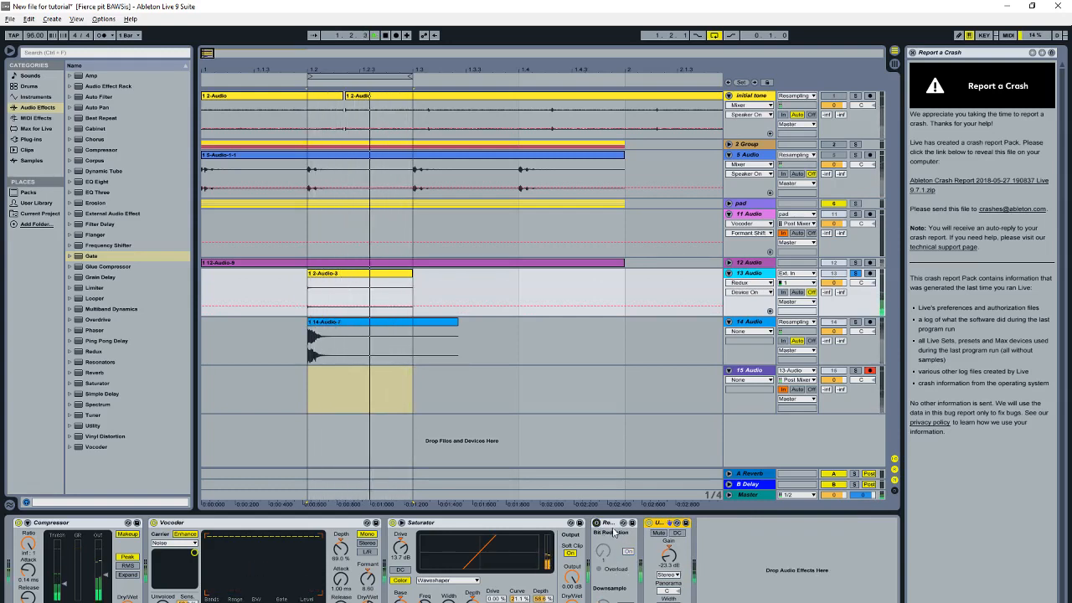
pyautogui.press('Delete')
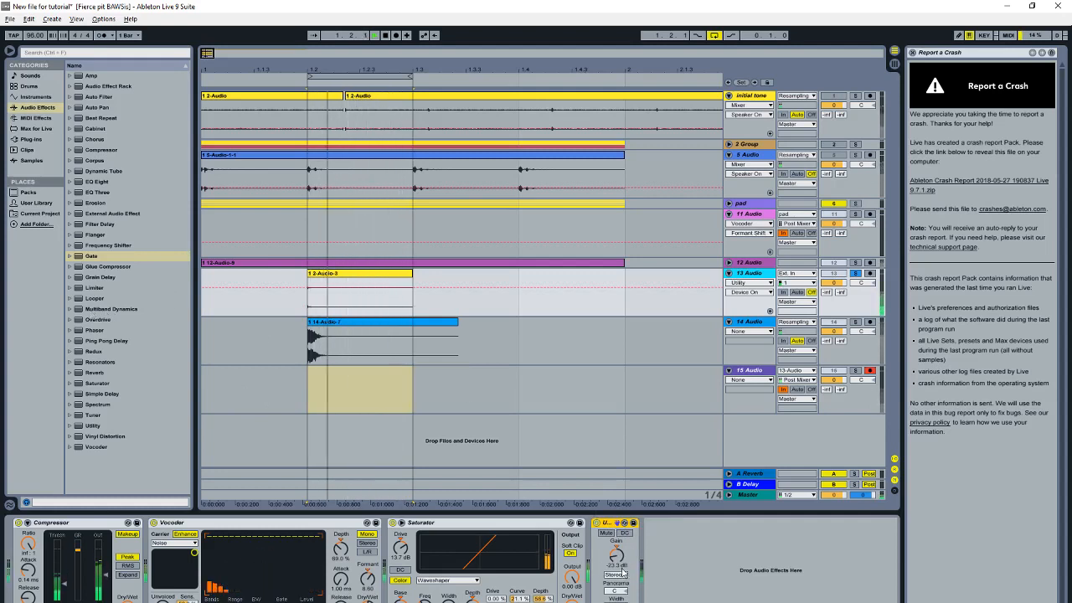
# Step: Raise the Utility gain on 13 Audio to -11.7 dB and solo 14 Audio
pyautogui.moveTo(617, 556); pyautogui.dragTo(617, 529)
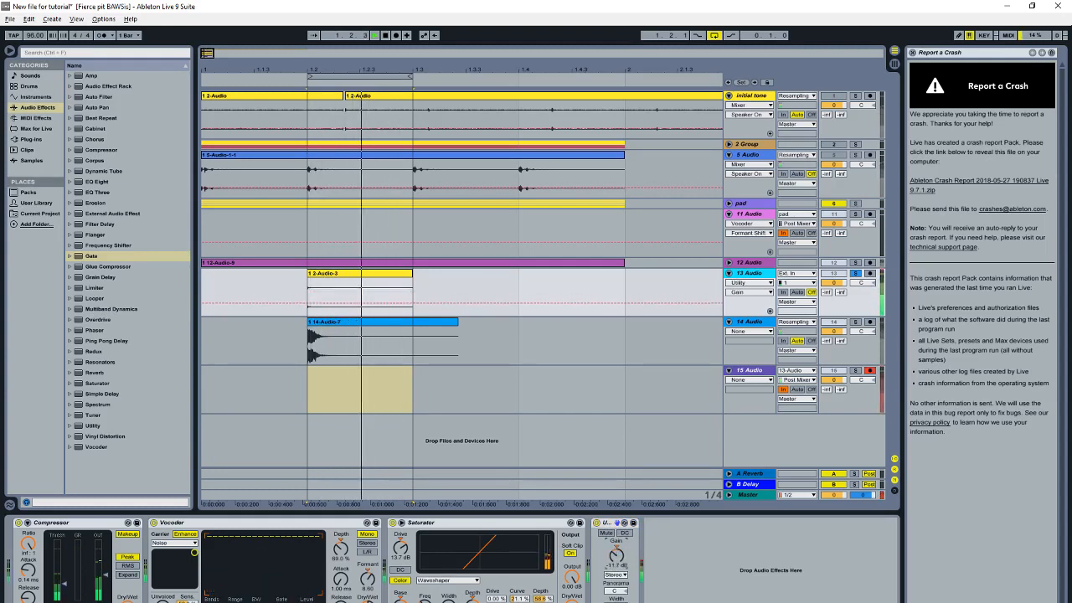
pyautogui.click(854, 322)
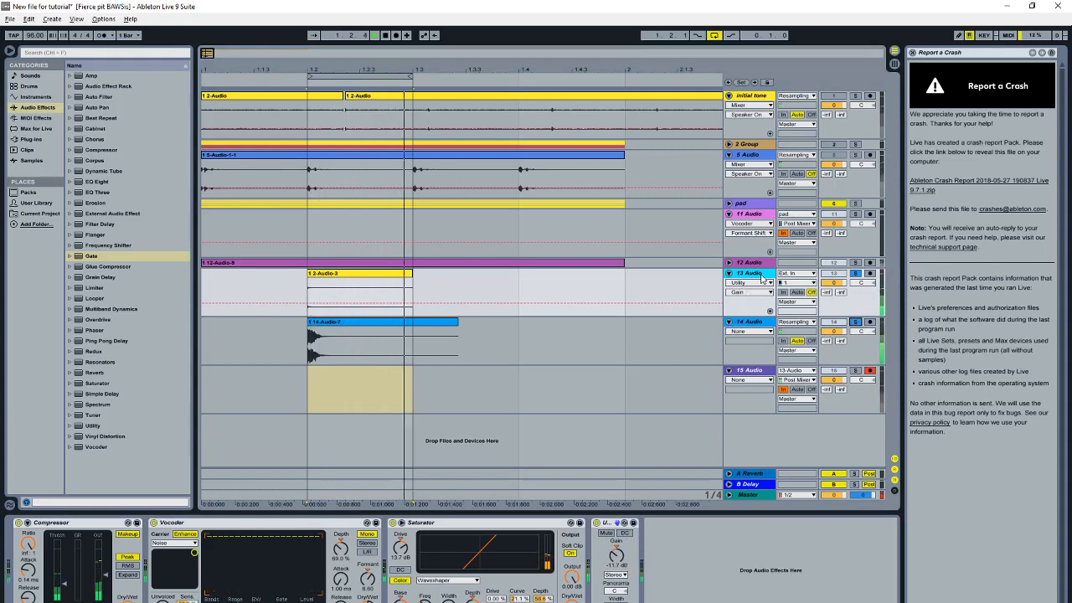
# Step: Raise the Utility gain on 13 Audio to 6.75 dB, resample its output onto 15 Audio, and clear the solos
pyautogui.click(760, 372)
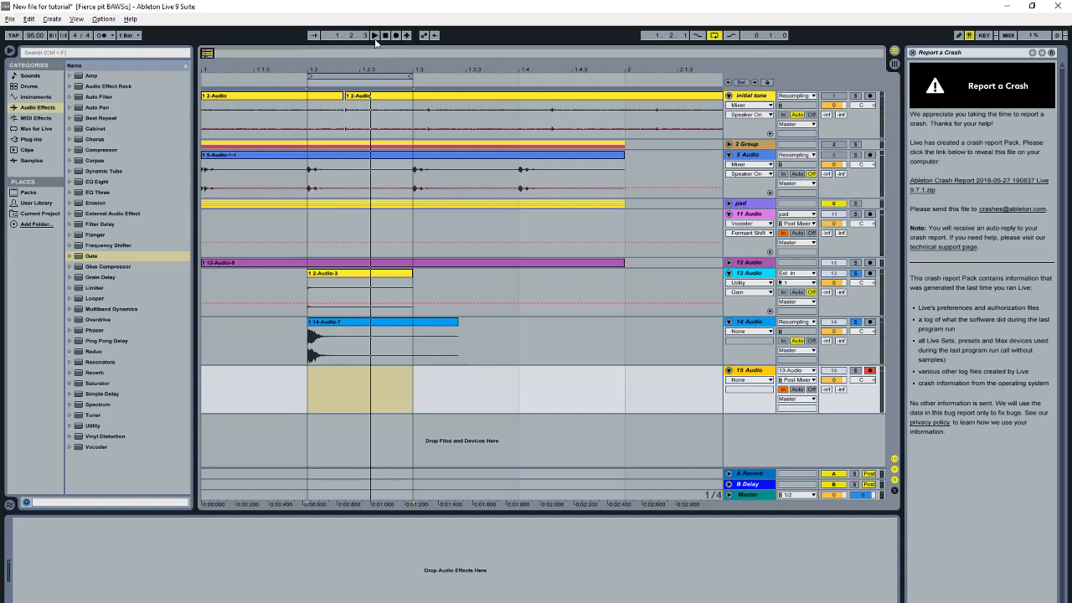
pyautogui.click(396, 37)
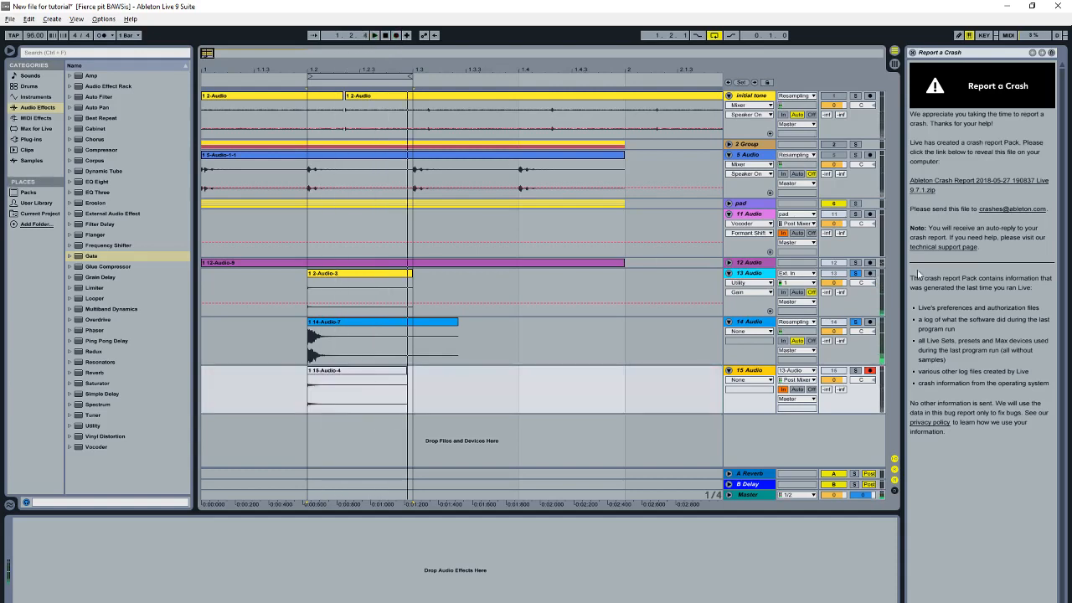
pyautogui.click(754, 279)
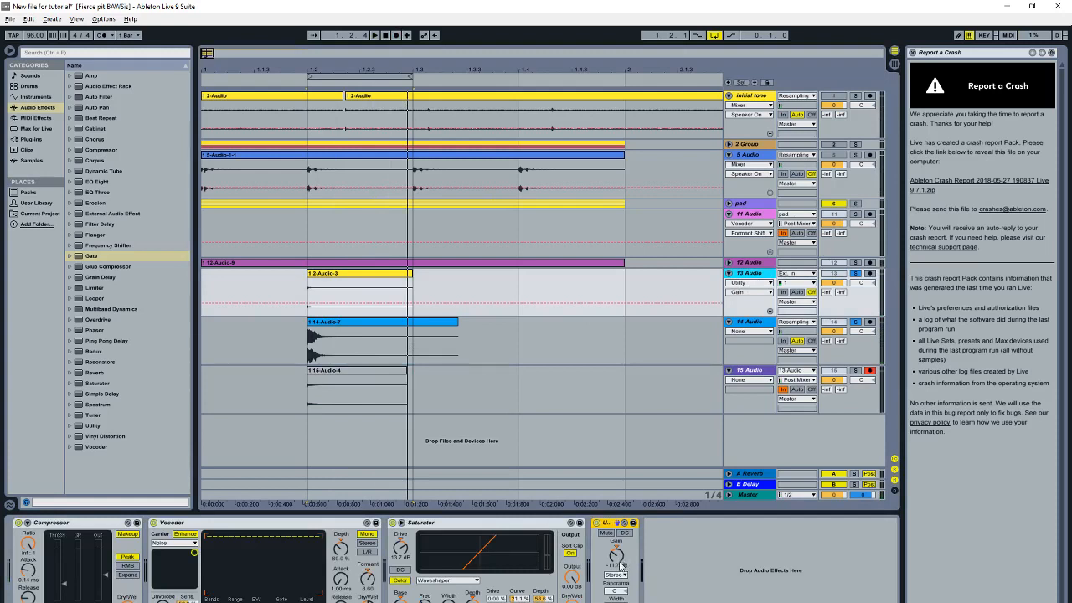
pyautogui.moveTo(618, 561); pyautogui.dragTo(616, 558)
pyautogui.click(396, 35)
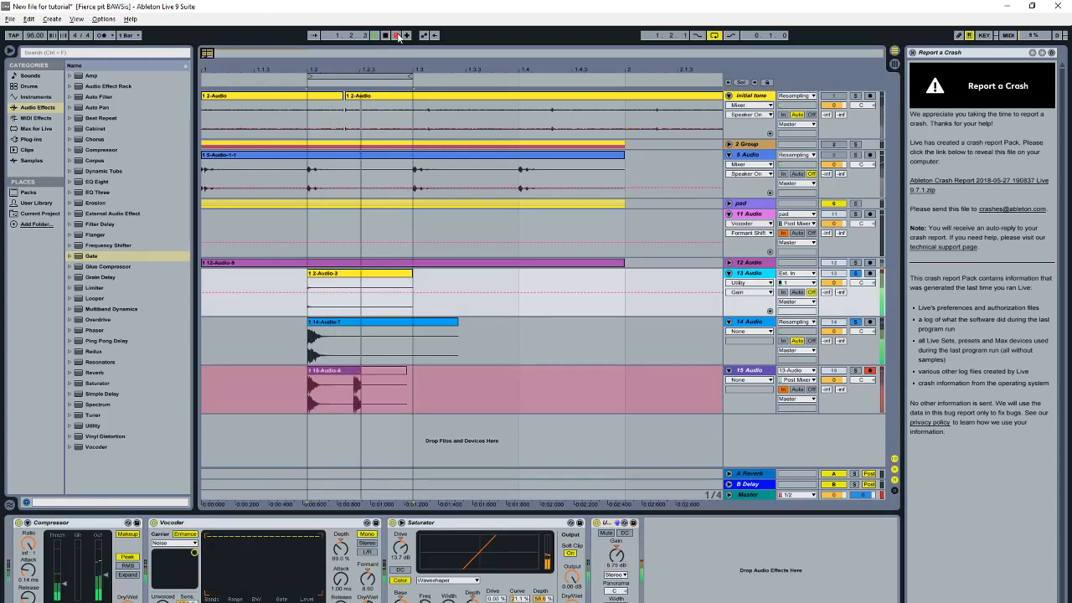
pyautogui.click(857, 275)
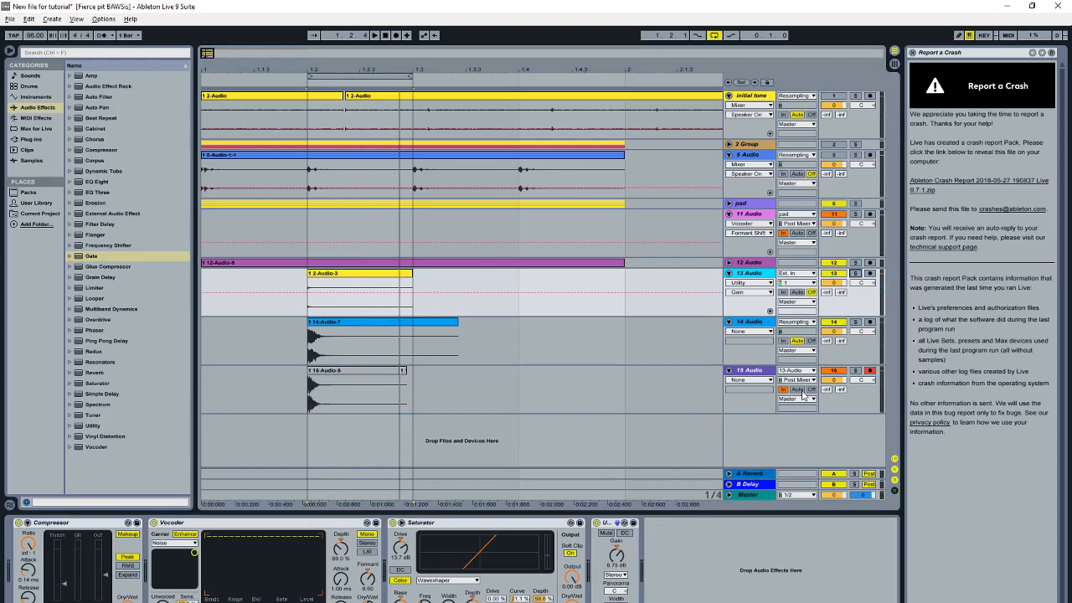
# Step: Delete the short leftover clip fragment after the new recording on 15 Audio, keeping the main recorded clip selected
pyautogui.doubleClick(327, 377)
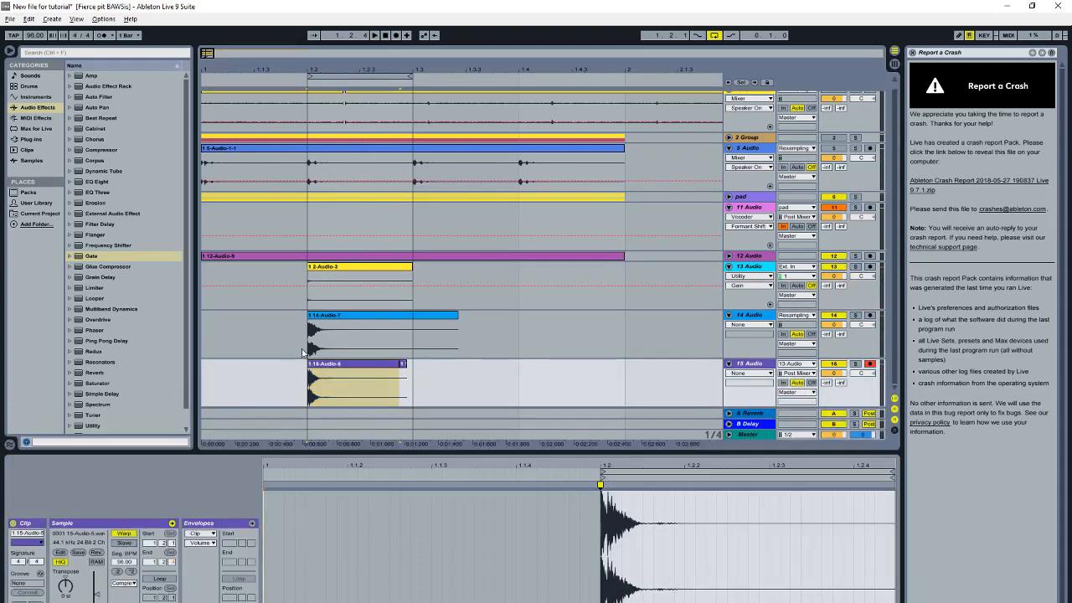
pyautogui.rightClick(359, 364)
pyautogui.click(534, 360)
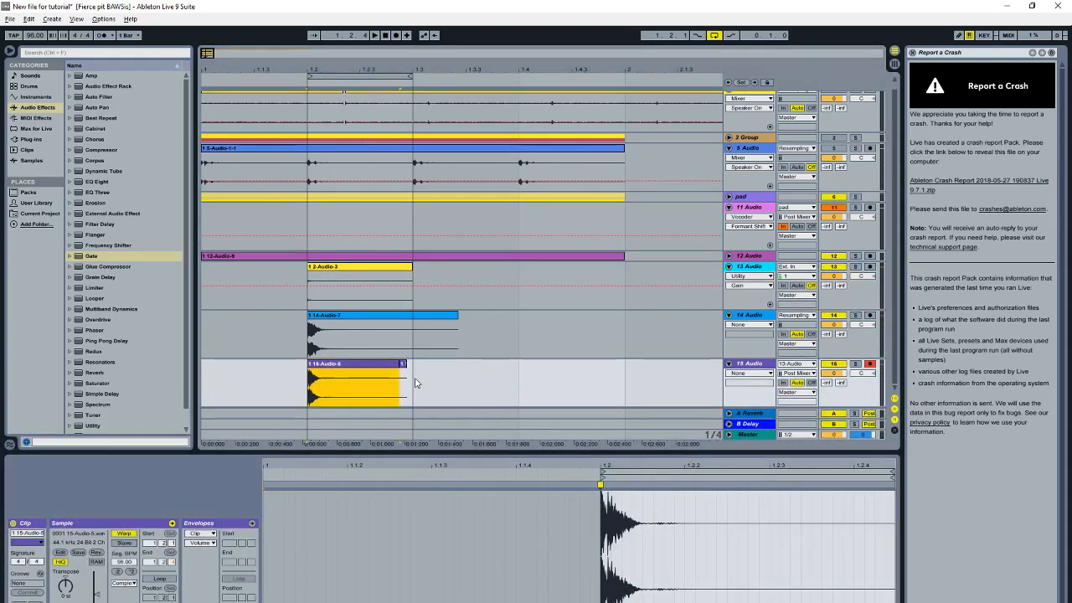
pyautogui.moveTo(405, 369); pyautogui.dragTo(408, 374)
pyautogui.click(411, 362)
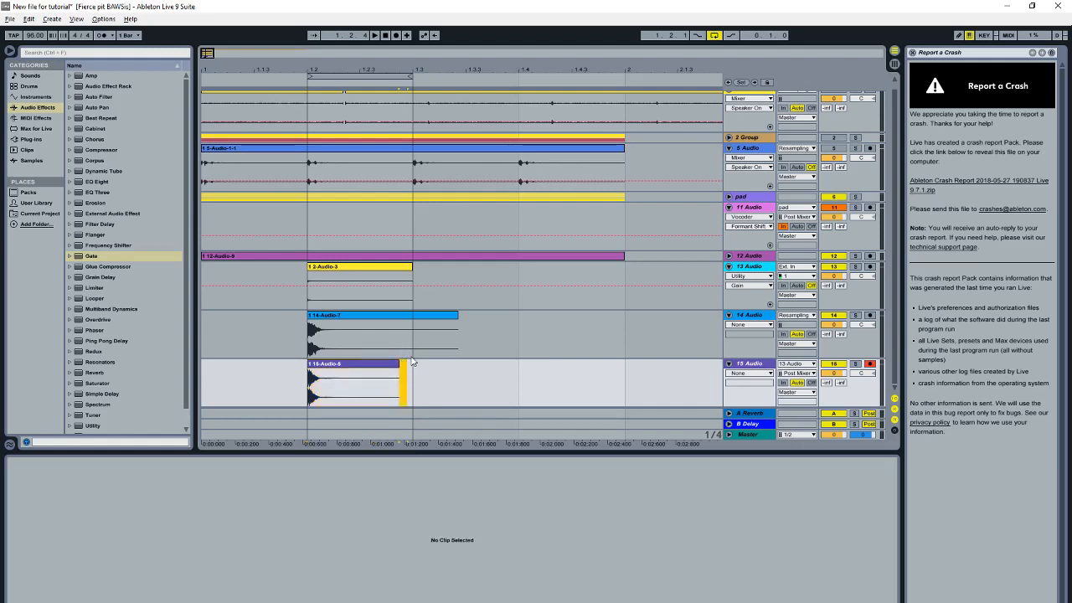
pyautogui.click(341, 373)
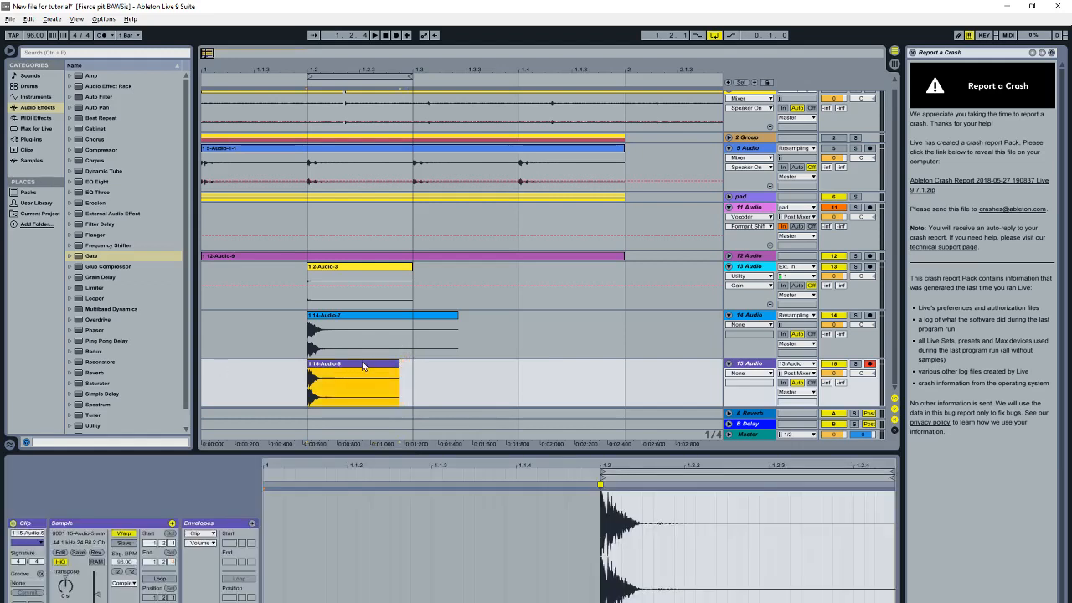
# Step: Lower the clip gain of the 15 Audio recording and play it soloed together with 14 Audio
pyautogui.click(96, 595)
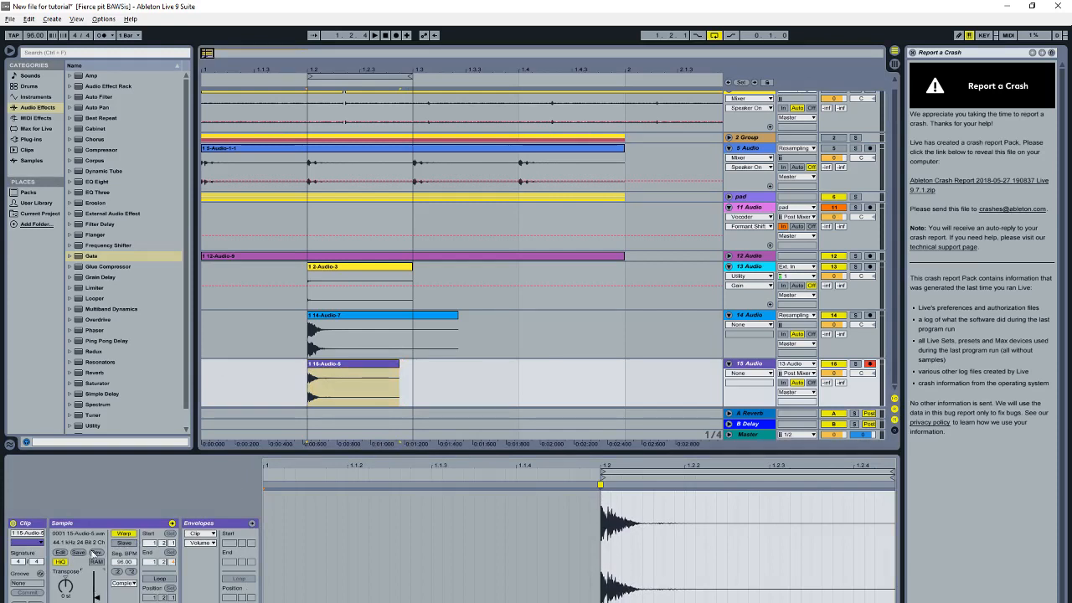
pyautogui.click(855, 316)
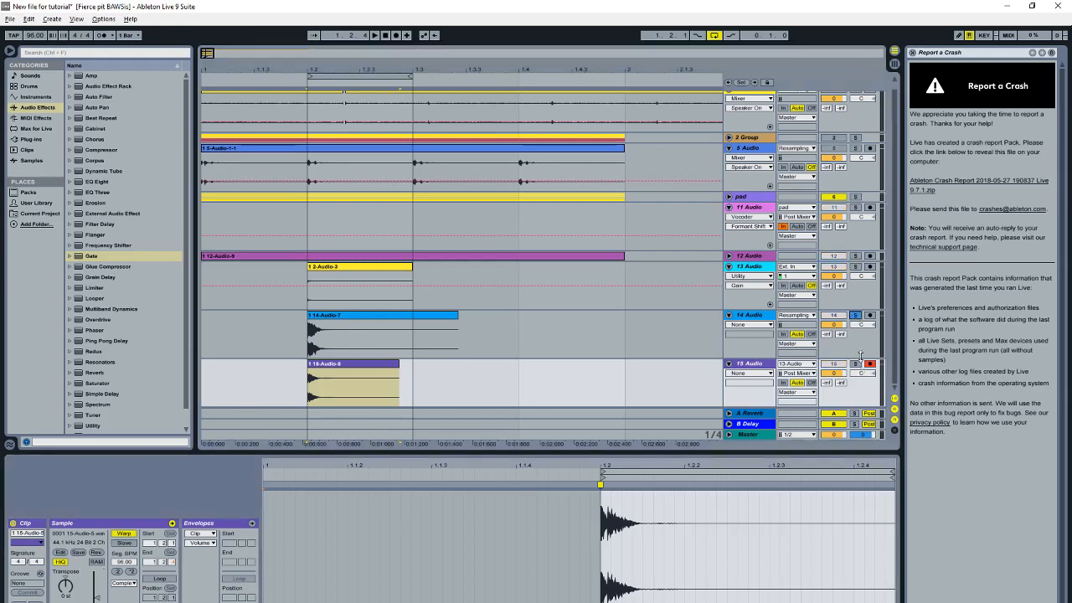
pyautogui.press('space')
pyautogui.click(751, 364)
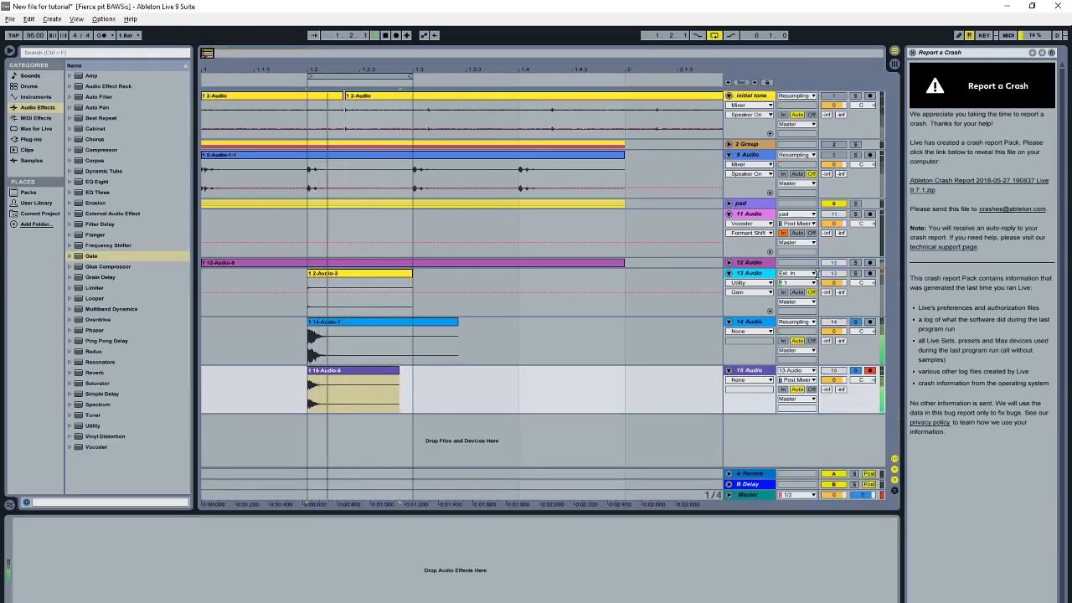
# Step: Transpose the 15 Audio clip down and set its warp mode to Beats
pyautogui.doubleClick(336, 370)
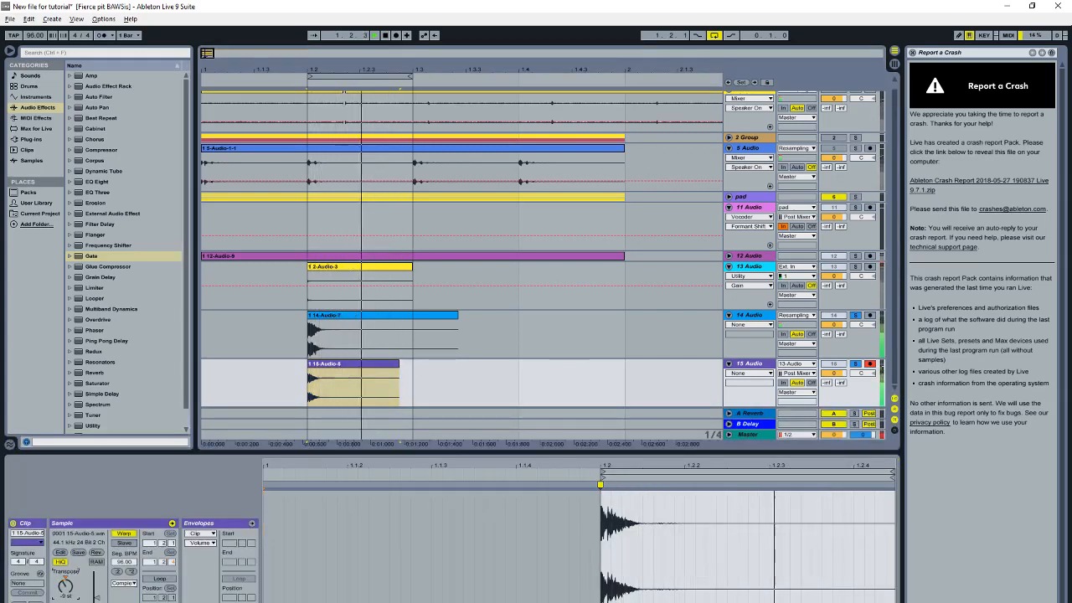
pyautogui.click(123, 583)
pyautogui.click(130, 594)
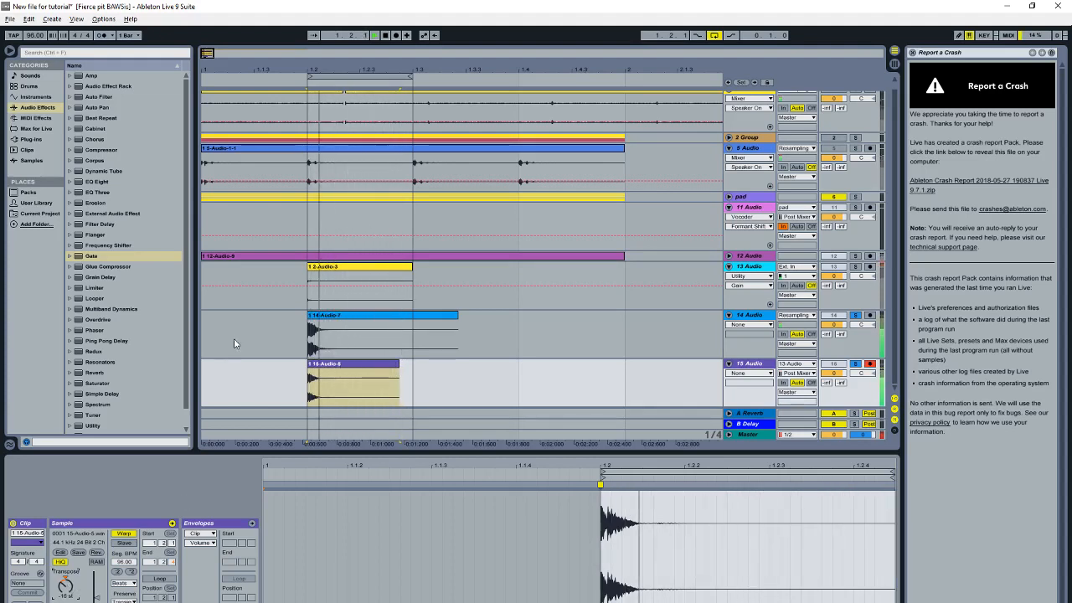
# Step: Show the fades on the 15 Audio clip and stretch its fade-out back to the start of the clip
pyautogui.rightClick(366, 401)
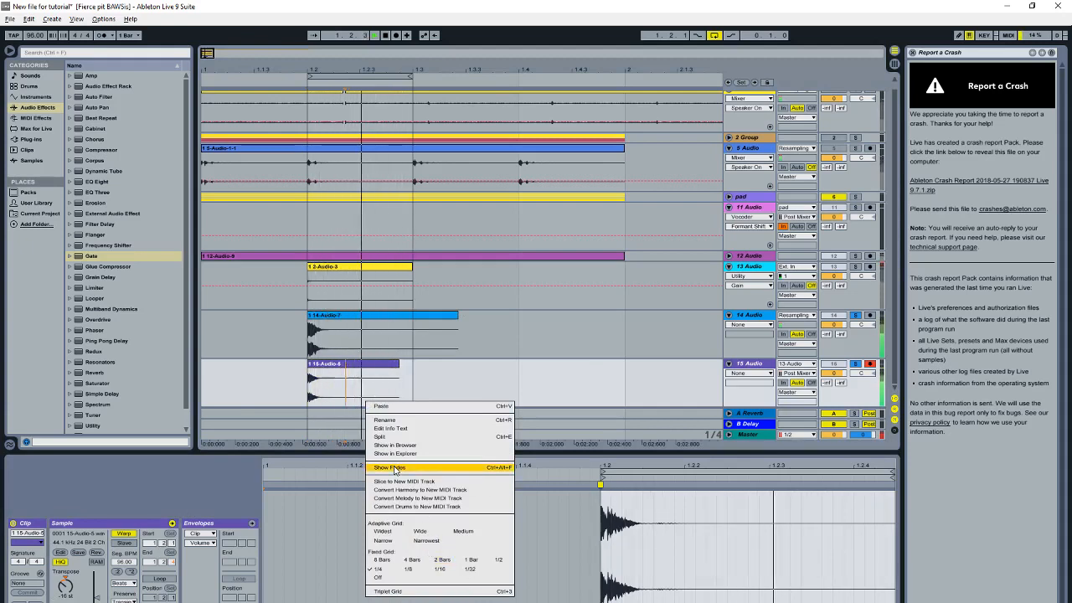
pyautogui.click(401, 474)
pyautogui.moveTo(400, 374); pyautogui.dragTo(335, 377)
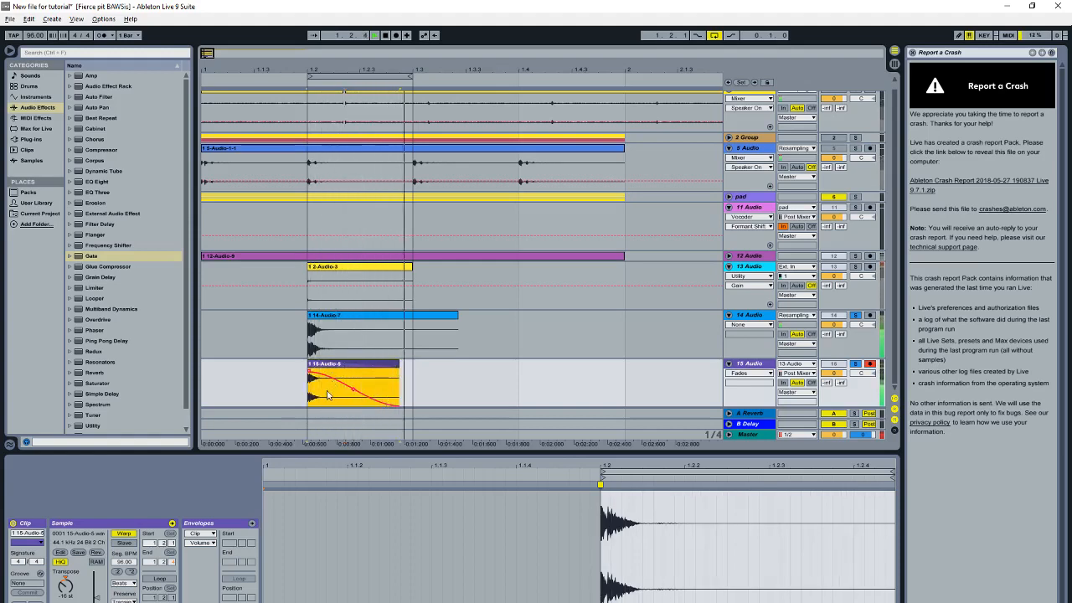
# Step: Set the grid to 1/16, remove everything after the 15 Audio clip's first sixteenth, and readjust its transposition
pyautogui.rightClick(329, 392)
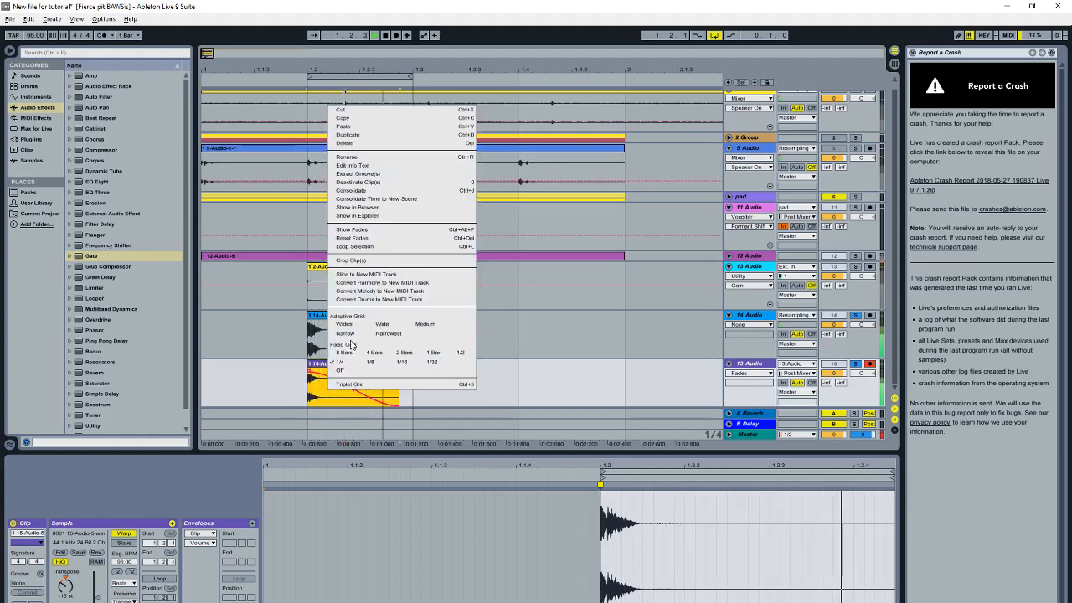
pyautogui.click(406, 373)
pyautogui.moveTo(357, 394); pyautogui.dragTo(386, 392)
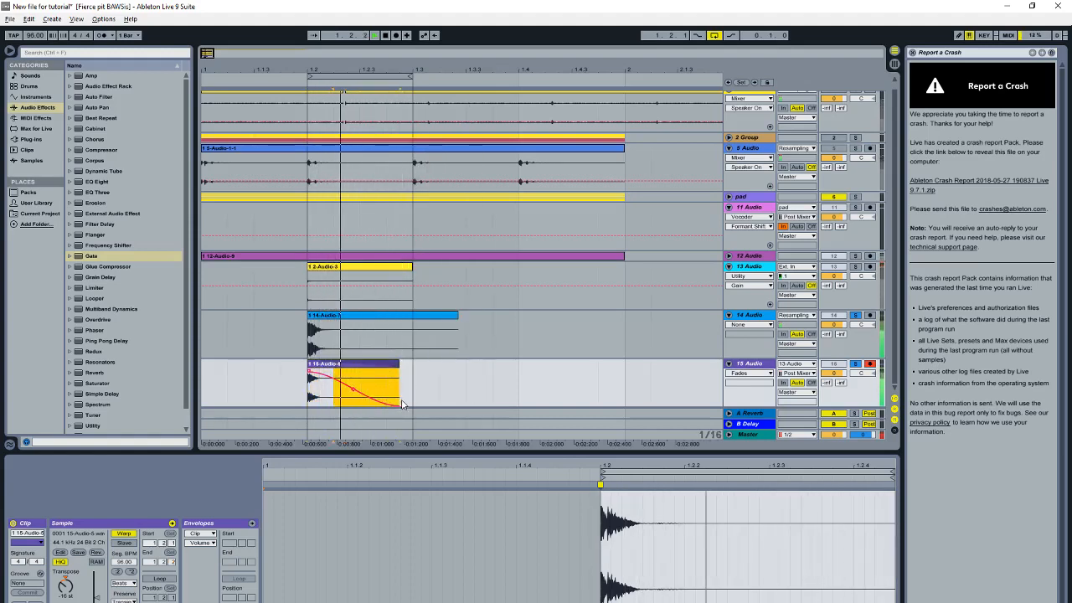
pyautogui.hotkey('ctrl', 'e')
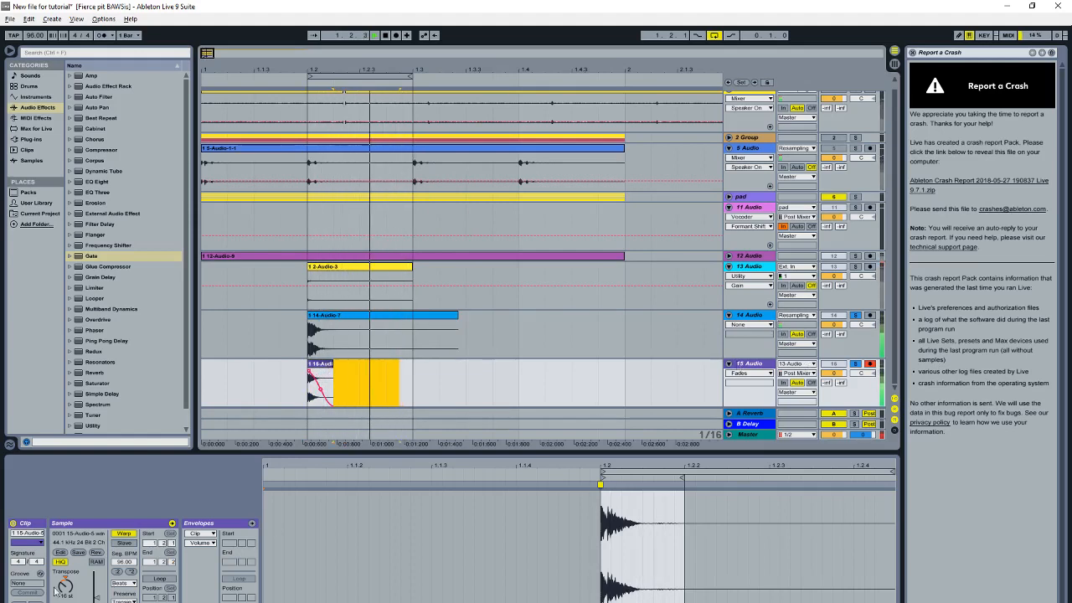
pyautogui.moveTo(65, 586); pyautogui.dragTo(66, 574)
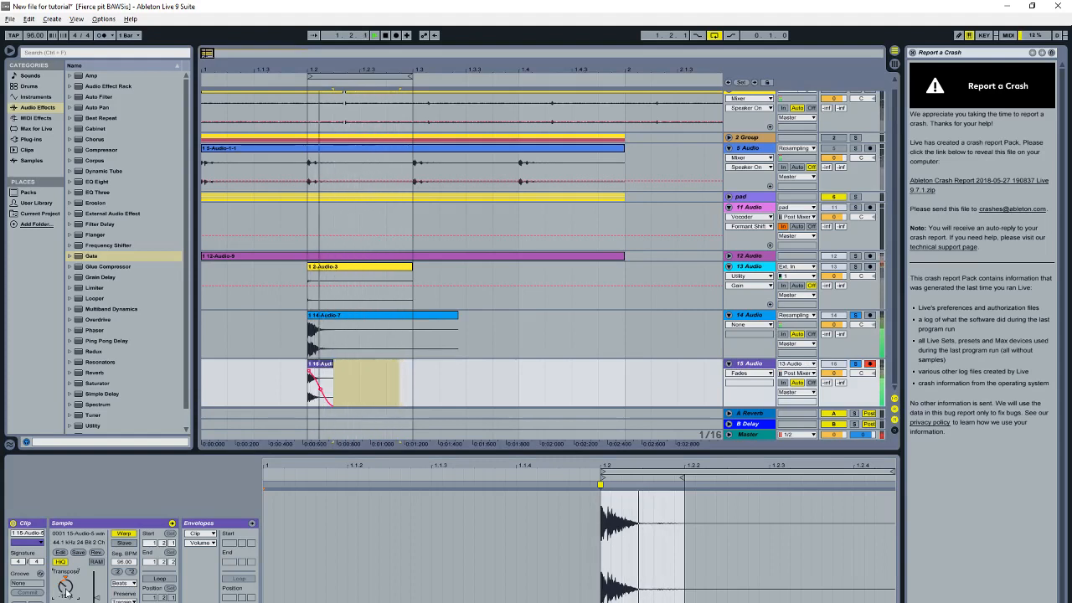
# Step: Add Corpus to 15 Audio, set its resonance type to Tube, and restart playback
pyautogui.doubleClick(97, 161)
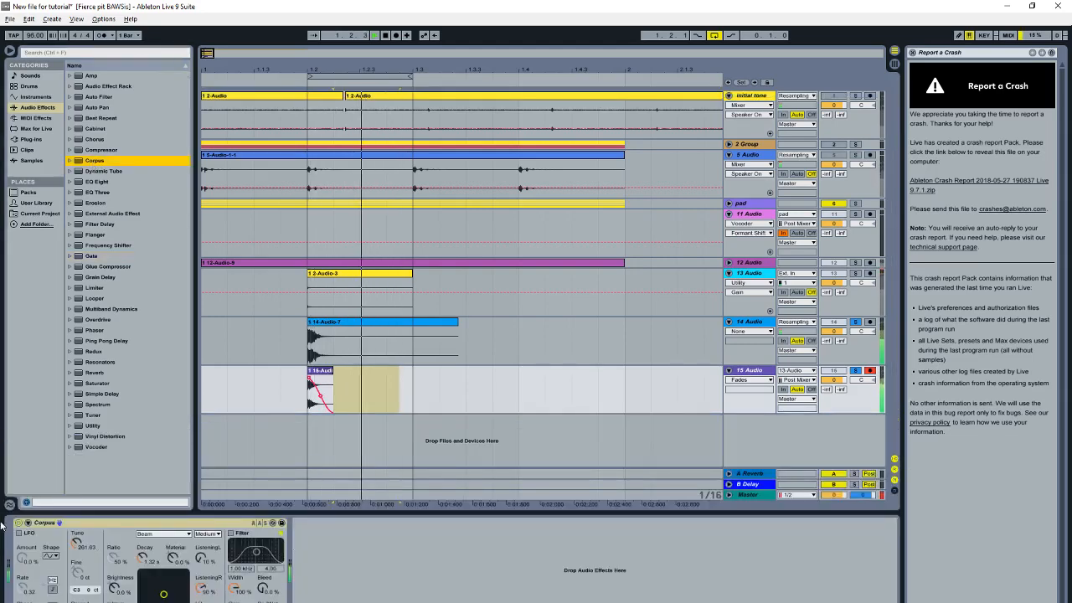
pyautogui.press('space')
pyautogui.click(166, 534)
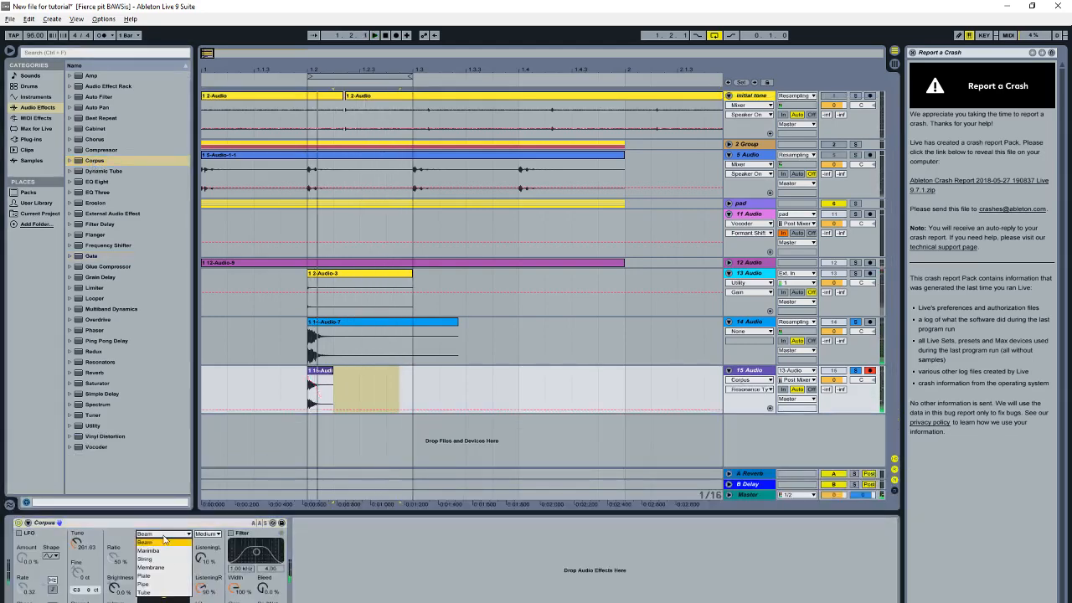
pyautogui.click(144, 592)
pyautogui.press('space')
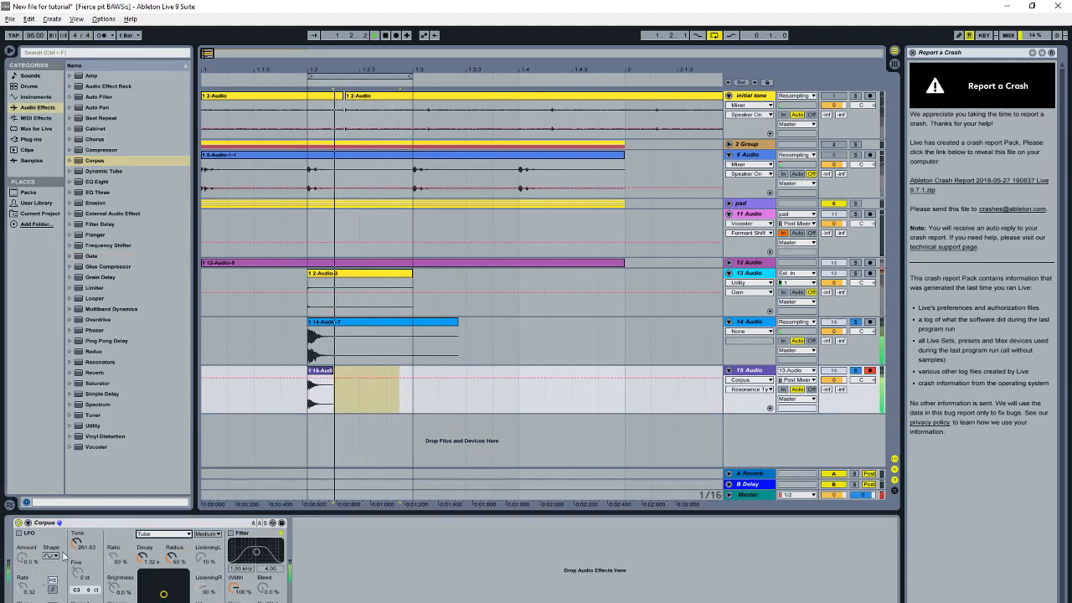
# Step: Set Corpus to about 120 Hz tune and 134 ms decay, and enable its filter at 218 Hz and 0.50 with width at 0%
pyautogui.moveTo(77, 544); pyautogui.dragTo(77, 578)
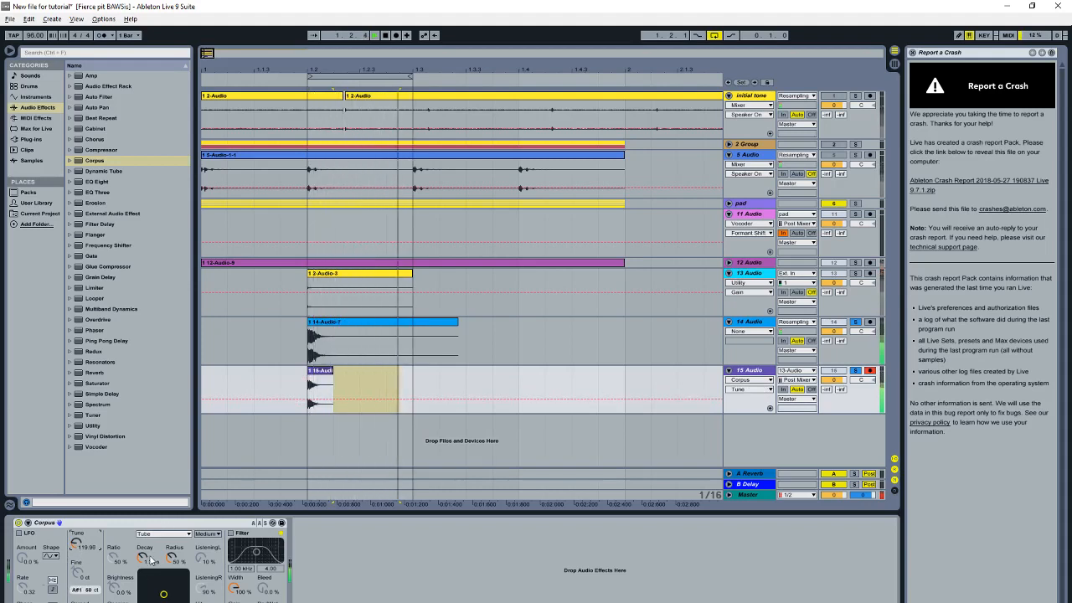
pyautogui.moveTo(143, 558); pyautogui.dragTo(144, 588)
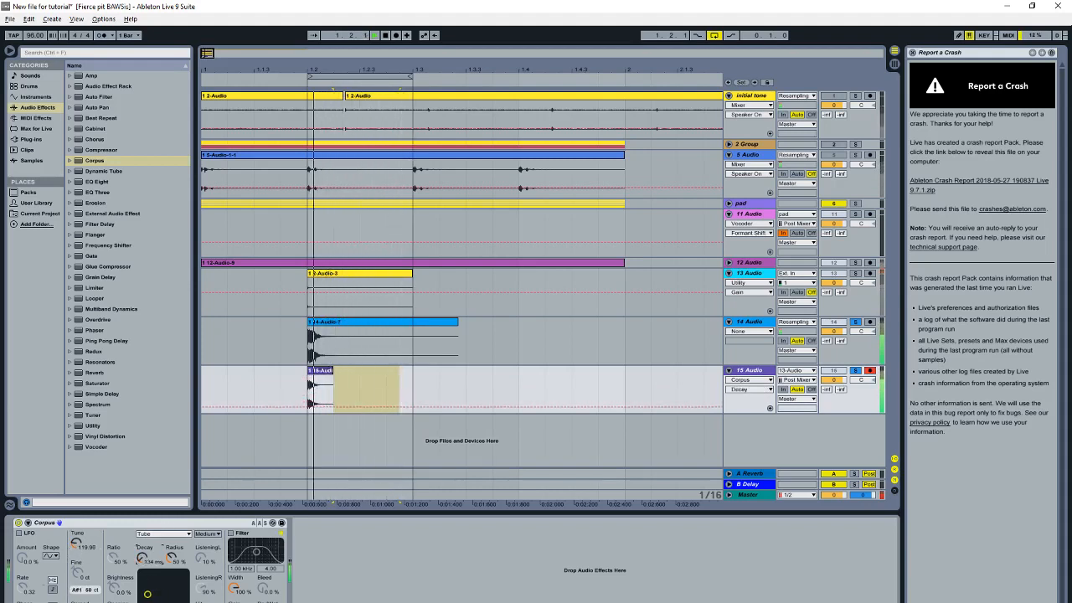
pyautogui.click(232, 533)
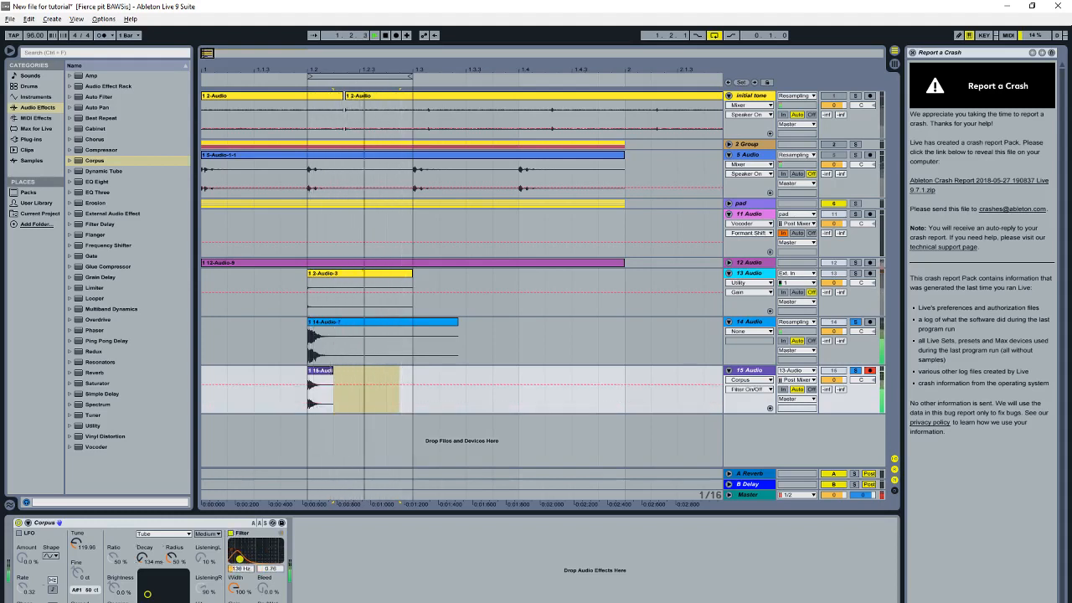
pyautogui.moveTo(263, 599); pyautogui.dragTo(263, 602)
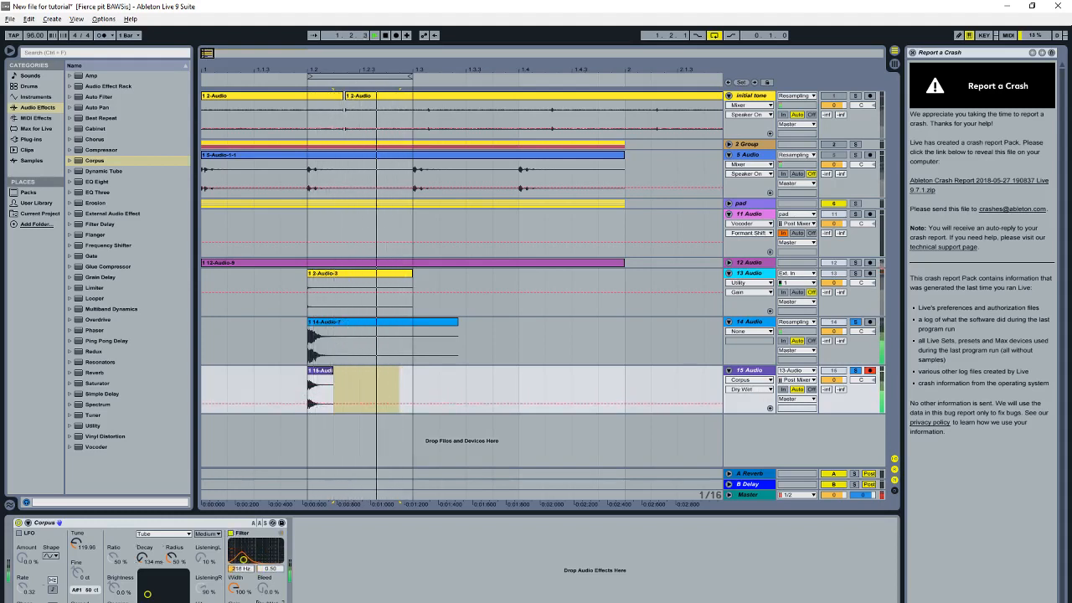
pyautogui.click(236, 589)
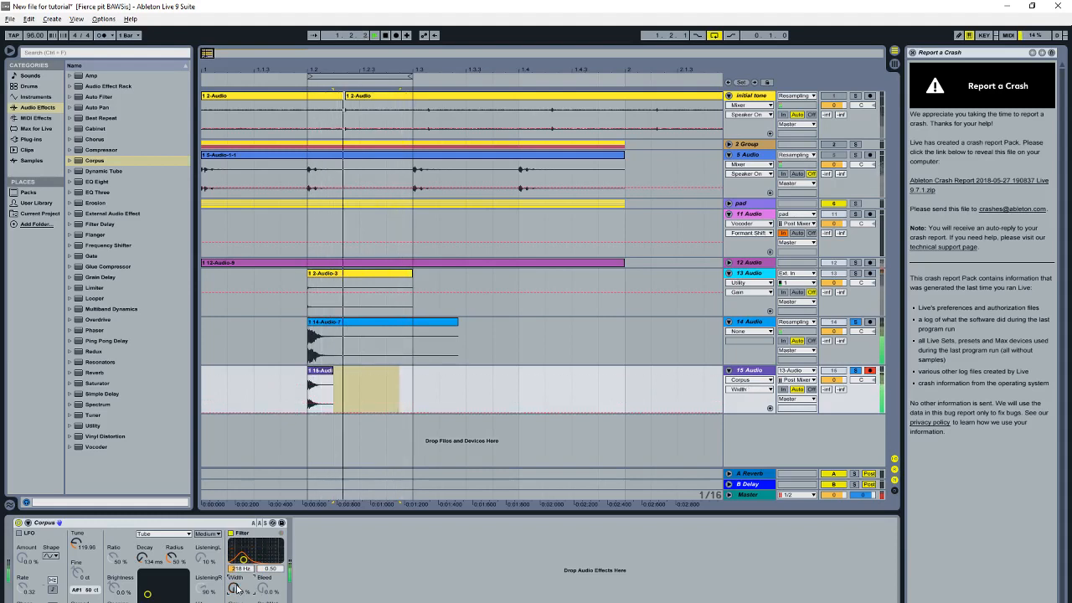
# Step: Set the Corpus decay to 35.0 s and tune to about 250 Hz, and change the resonance type to Pipe
pyautogui.click(144, 559)
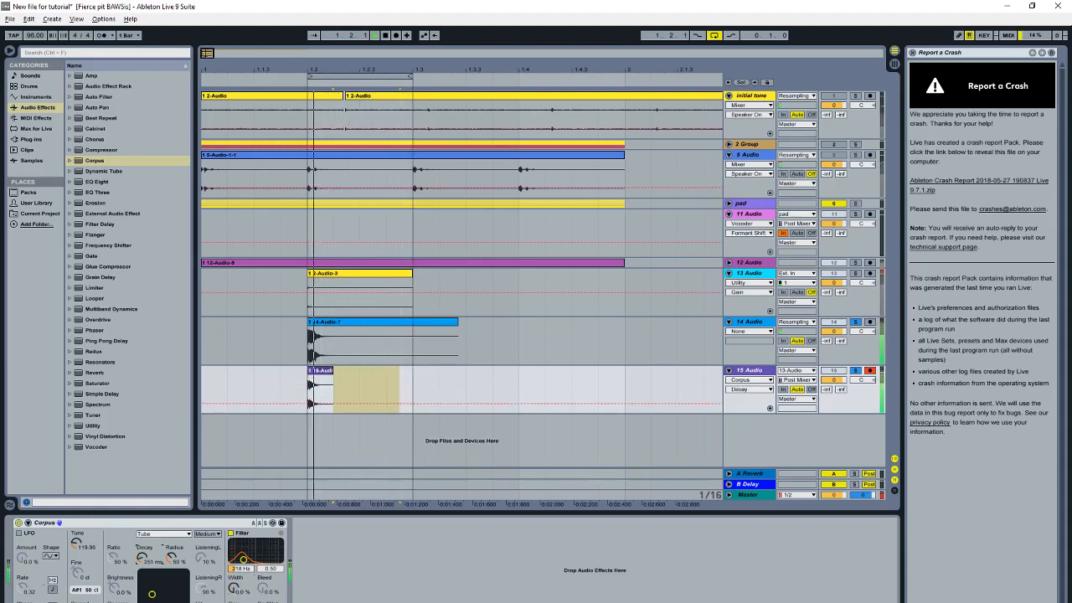
pyautogui.moveTo(151, 594); pyautogui.dragTo(186, 594)
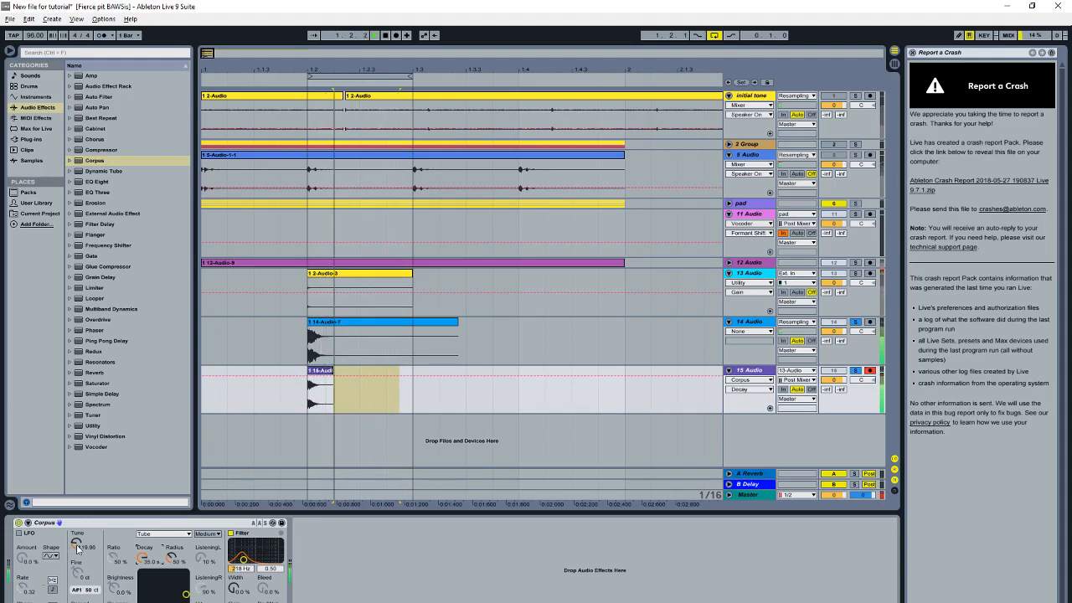
pyautogui.moveTo(77, 546); pyautogui.dragTo(77, 512)
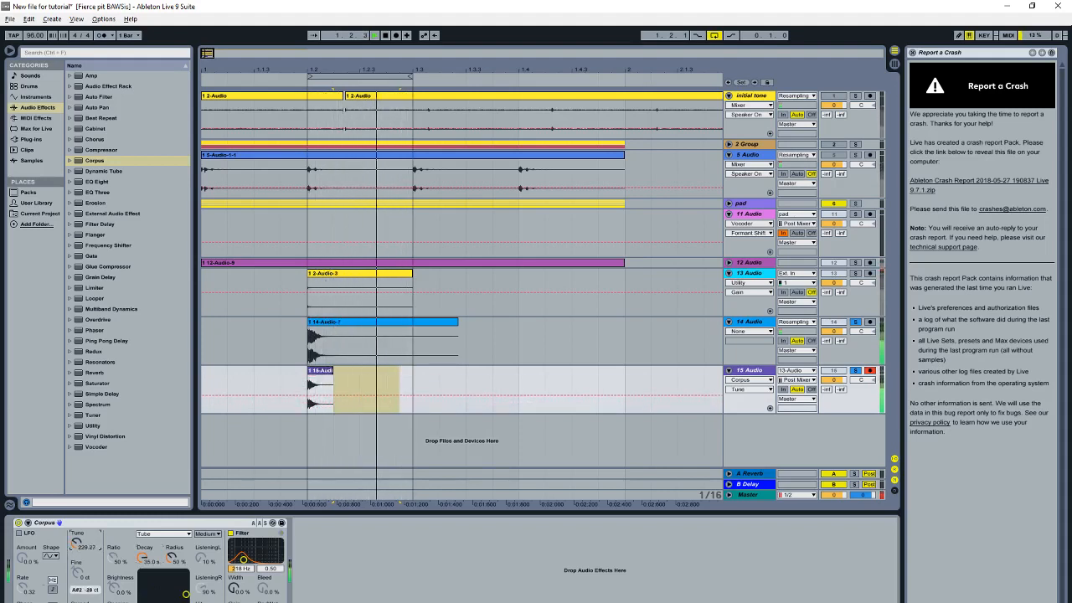
pyautogui.click(167, 533)
pyautogui.click(151, 574)
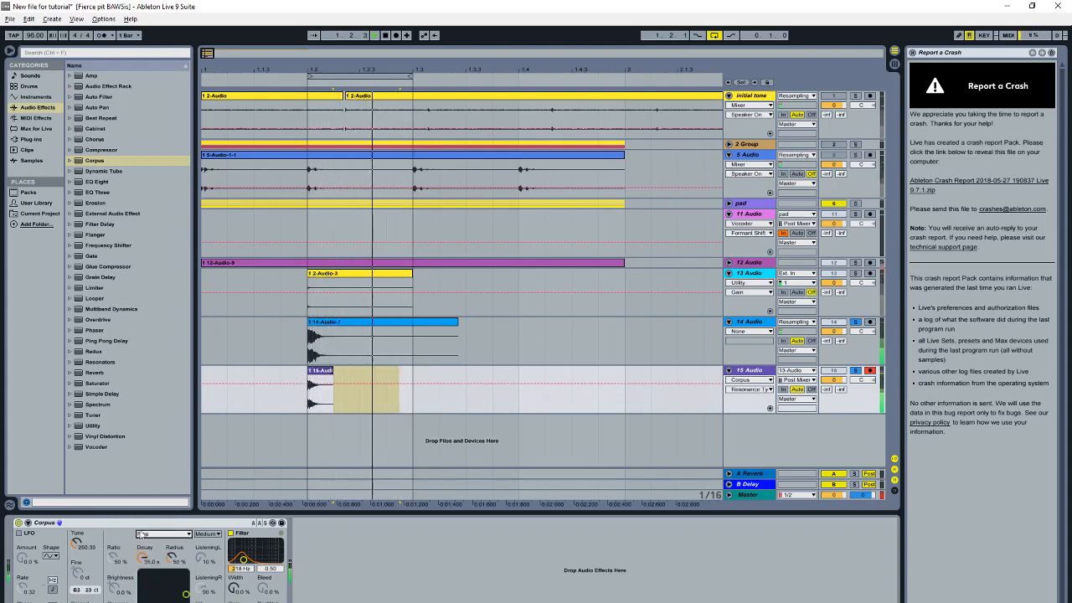
# Step: Set the Corpus tune to 60.23 Hz and decay to 121 ms, with its filter at 3.38 kHz and 4.11
pyautogui.moveTo(142, 559); pyautogui.dragTo(149, 594)
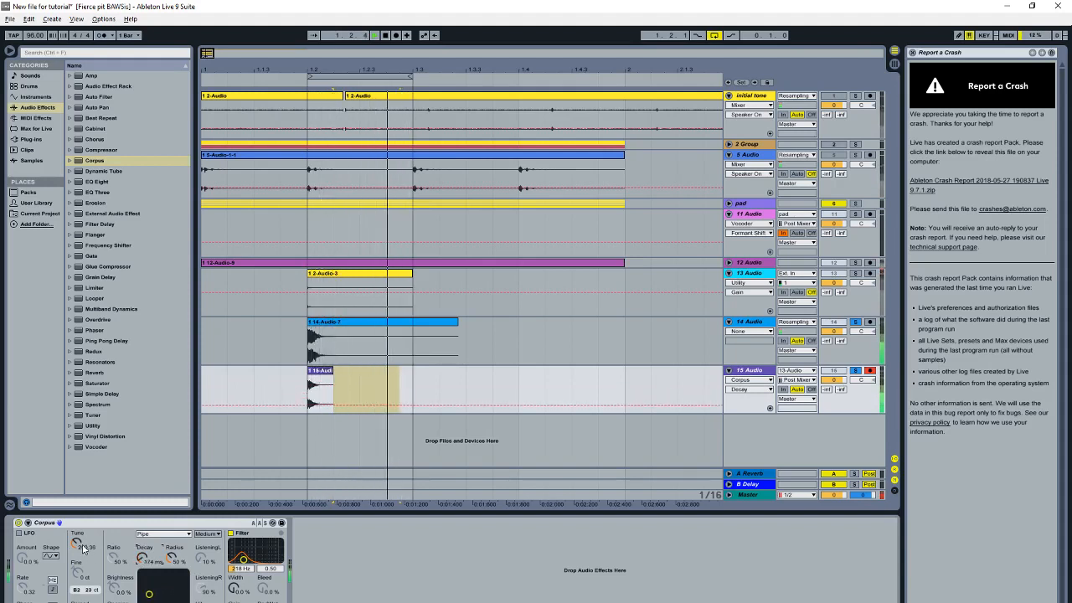
pyautogui.moveTo(77, 544); pyautogui.dragTo(77, 565)
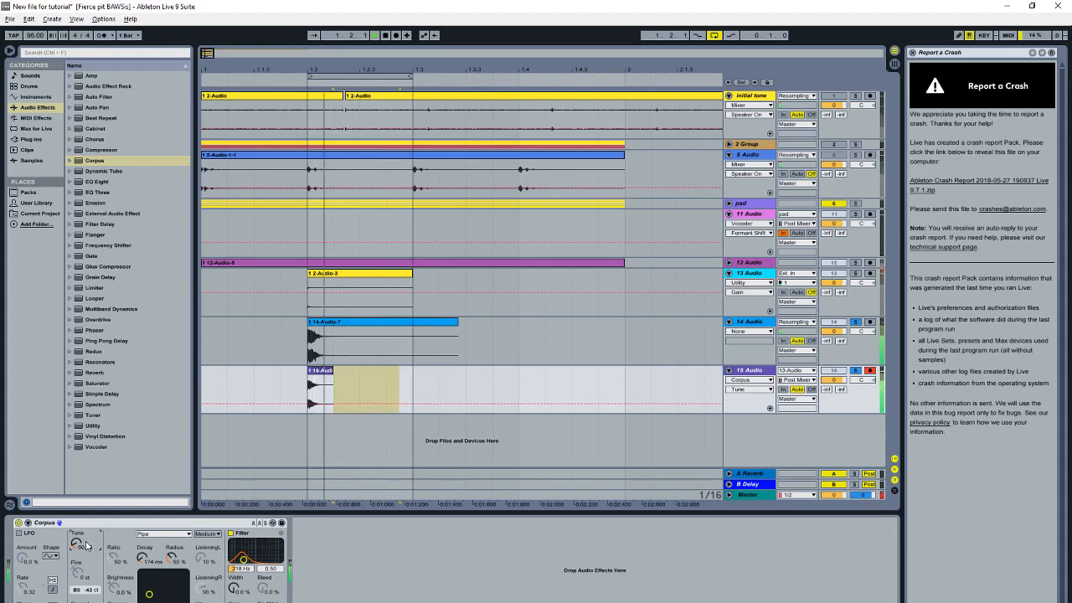
pyautogui.moveTo(168, 564); pyautogui.dragTo(144, 578)
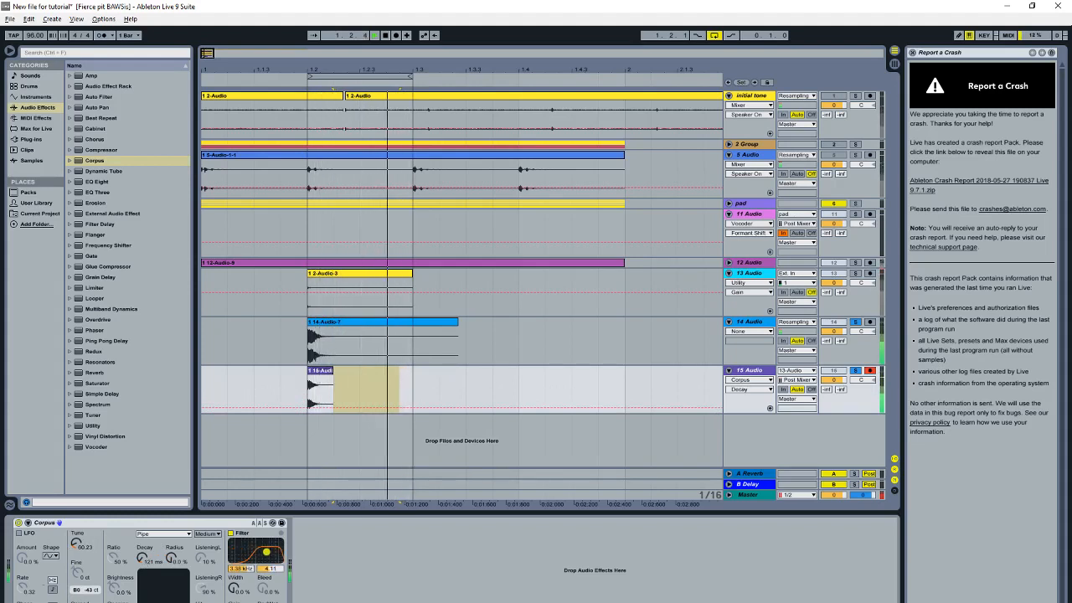
# Step: Switch the Corpus resonator to String, shorten its decay to about 108 ms, and raise the resonator quality to Full
pyautogui.click(271, 601)
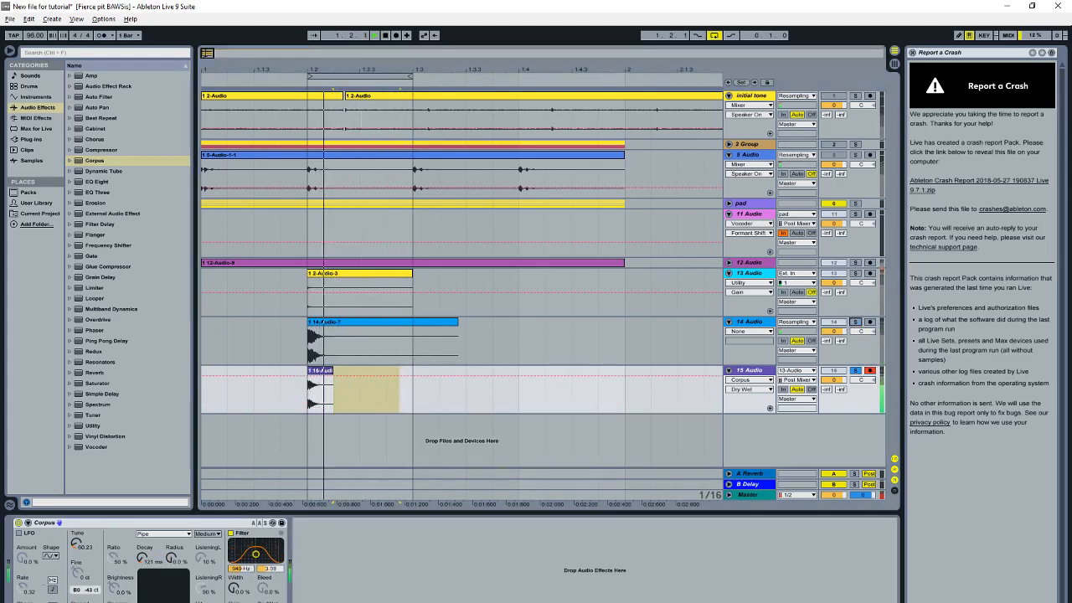
pyautogui.click(163, 533)
pyautogui.click(170, 556)
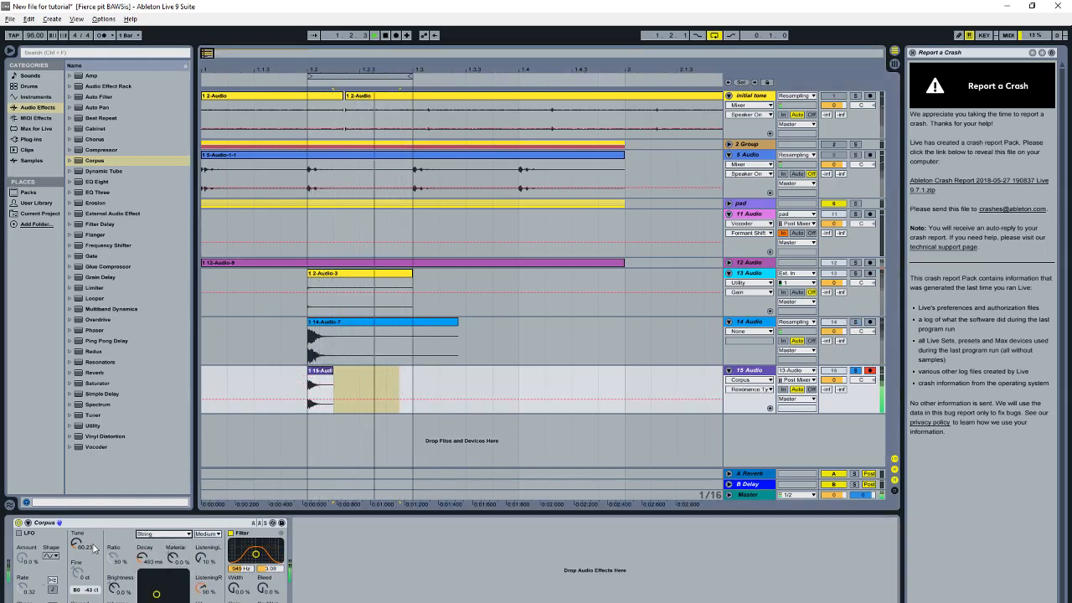
pyautogui.moveTo(143, 559); pyautogui.dragTo(142, 578)
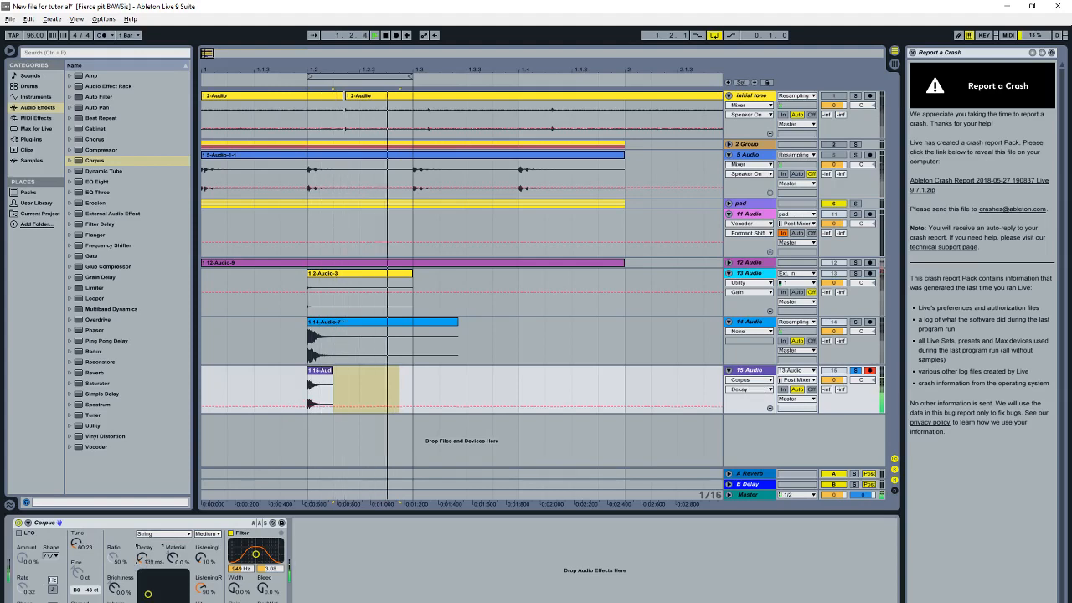
pyautogui.click(208, 534)
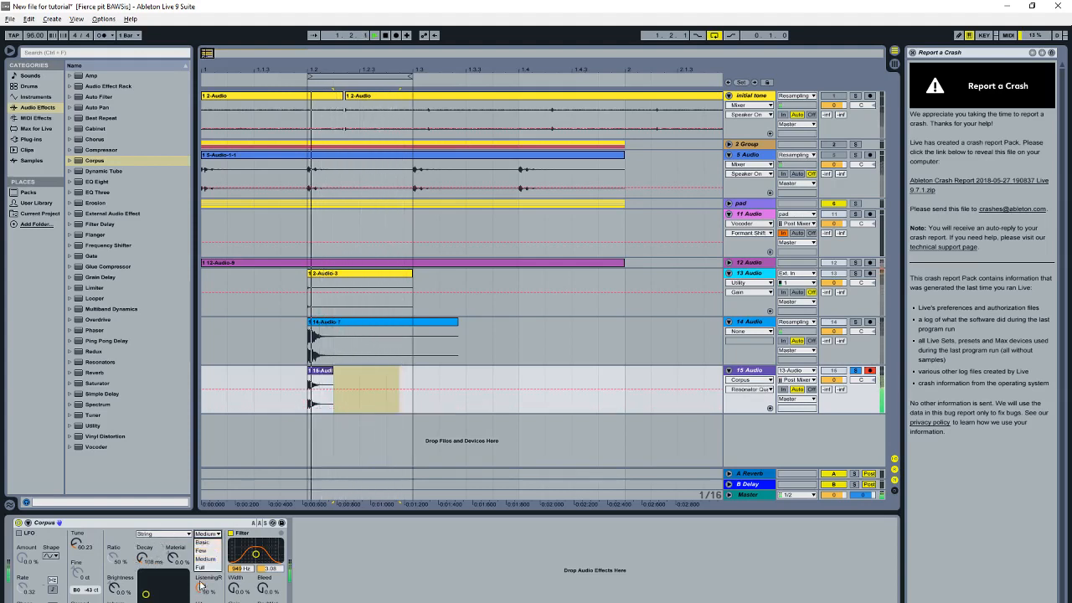
pyautogui.click(207, 568)
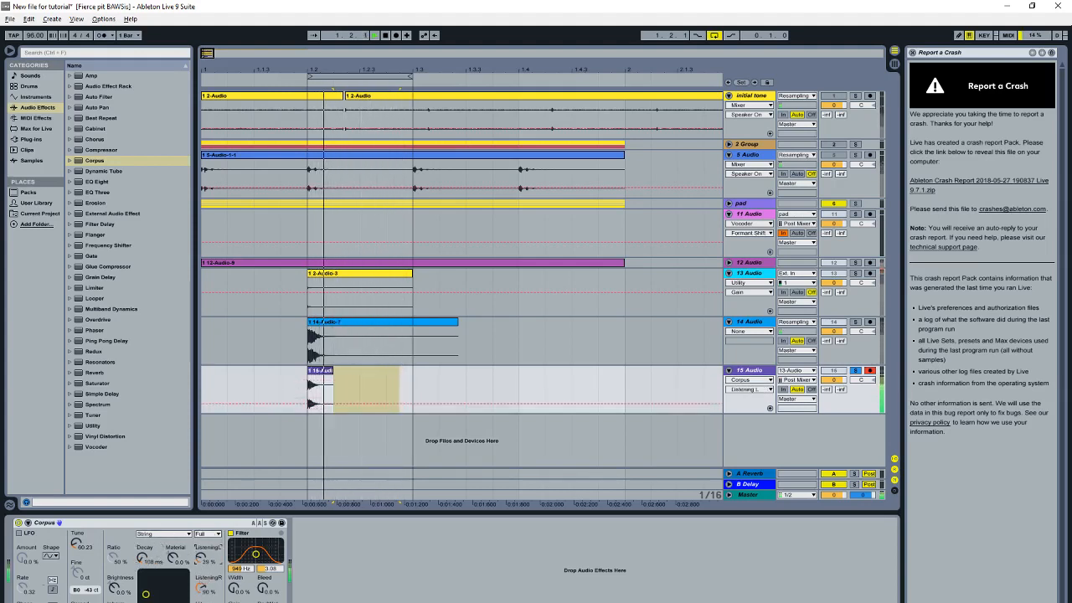
# Step: Try the Marimba resonator in Corpus with a decay of about 444 ms and the tune lowered to about 25 Hz
pyautogui.click(181, 534)
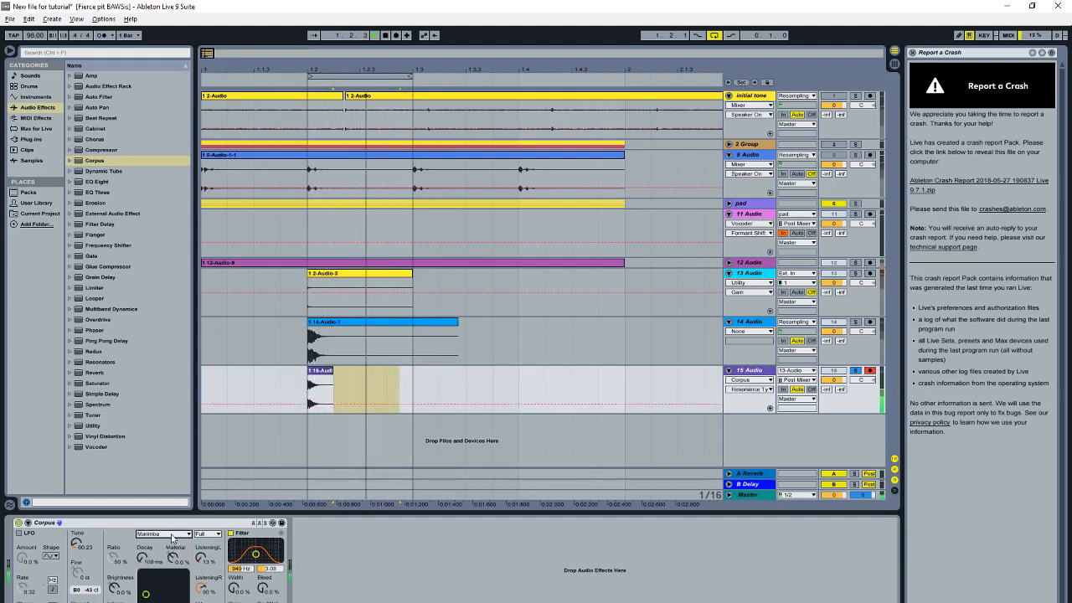
pyautogui.click(173, 537)
pyautogui.click(170, 556)
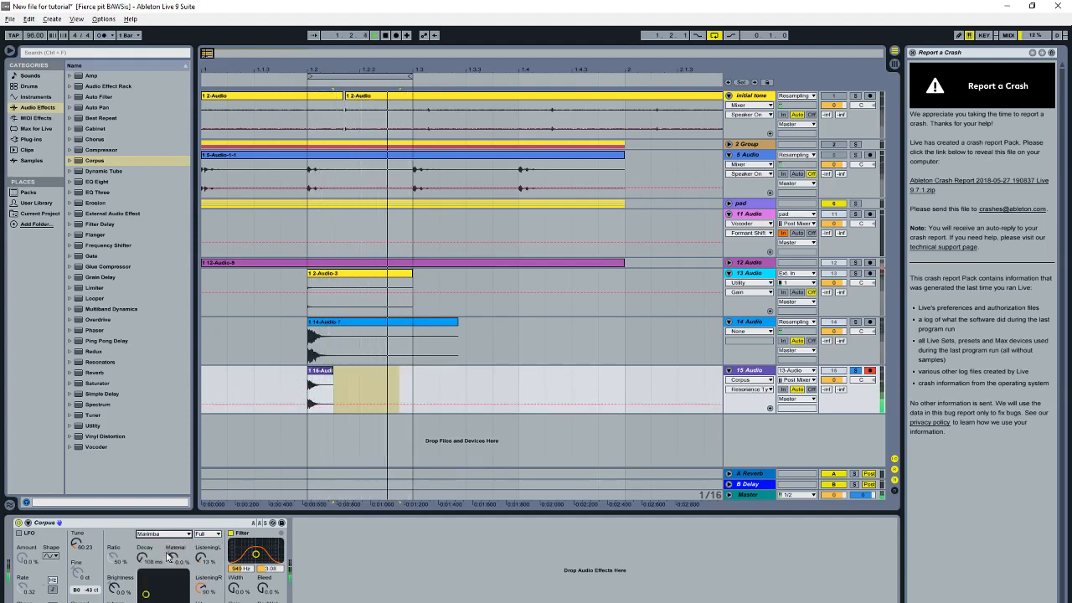
pyautogui.moveTo(142, 558); pyautogui.dragTo(143, 523)
pyautogui.moveTo(77, 544)
pyautogui.mouseDown()
pyautogui.moveTo(78, 574)
pyautogui.moveTo(78, 562)
pyautogui.mouseUp()
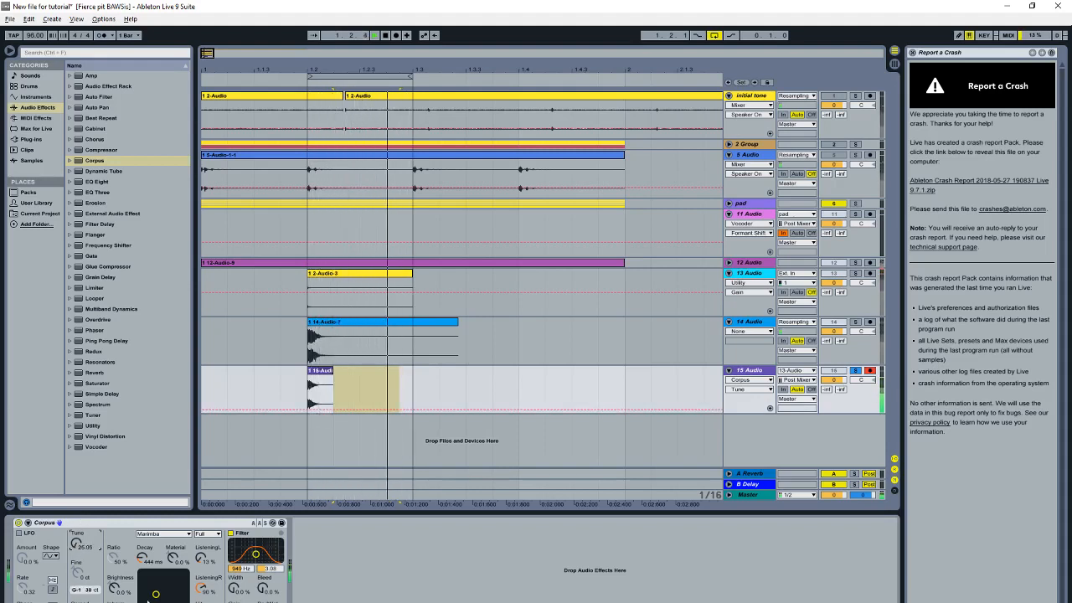
# Step: Shape the Corpus tone with slightly higher brightness, the left listening point at 0 % and material at -44 %
pyautogui.moveTo(120, 590)
pyautogui.mouseDown()
pyautogui.moveTo(119, 602)
pyautogui.moveTo(120, 571)
pyautogui.moveTo(136, 578)
pyautogui.mouseUp()
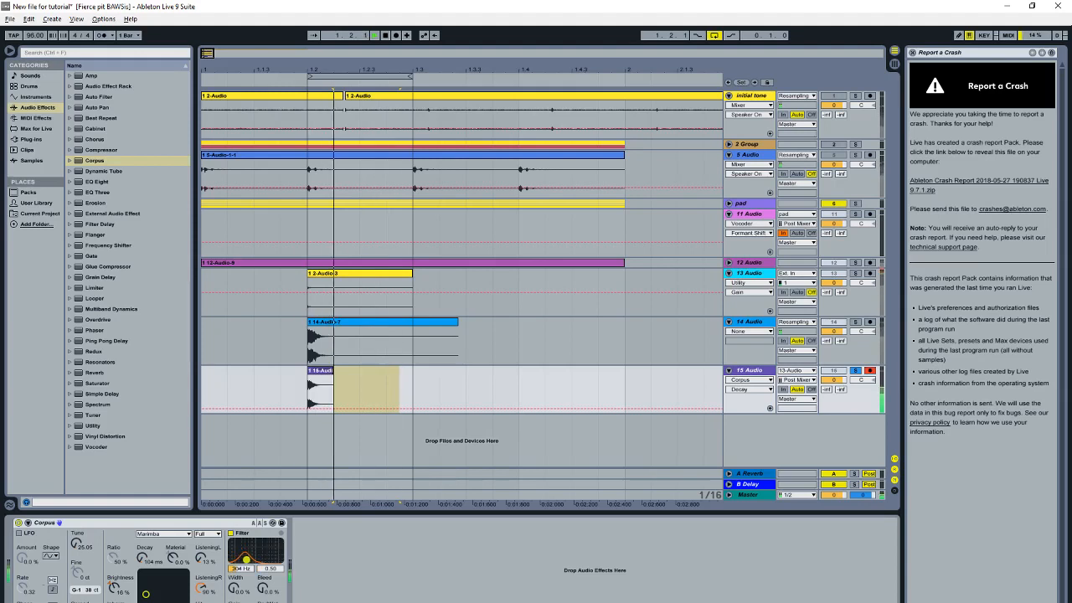
pyautogui.moveTo(201, 561); pyautogui.dragTo(201, 537)
pyautogui.click(201, 586)
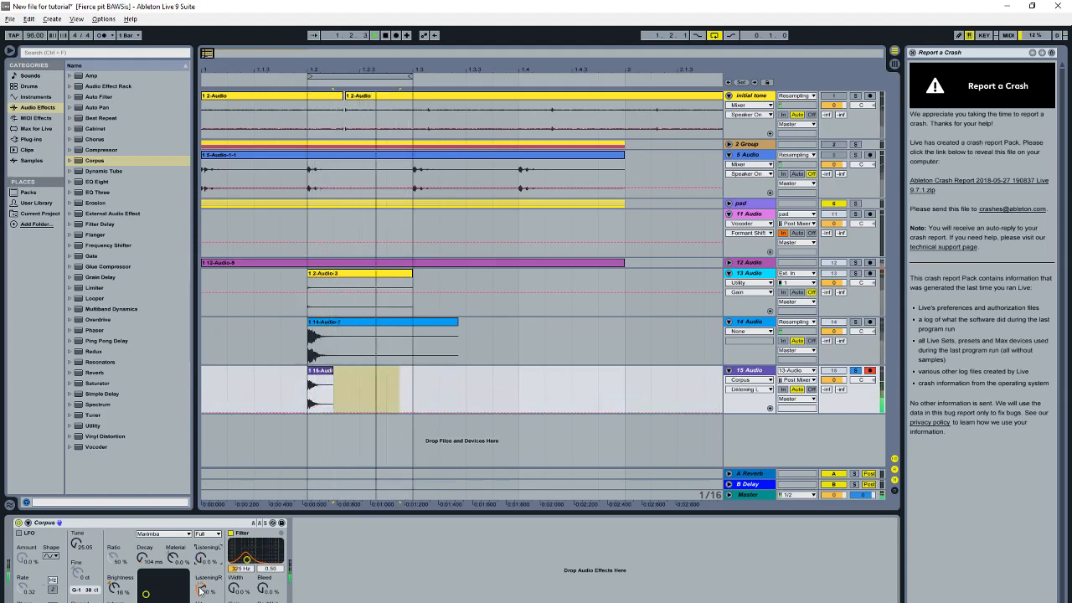
pyautogui.moveTo(201, 602); pyautogui.dragTo(201, 573)
pyautogui.moveTo(146, 594)
pyautogui.mouseDown()
pyautogui.moveTo(145, 572)
pyautogui.moveTo(146, 602)
pyautogui.mouseUp()
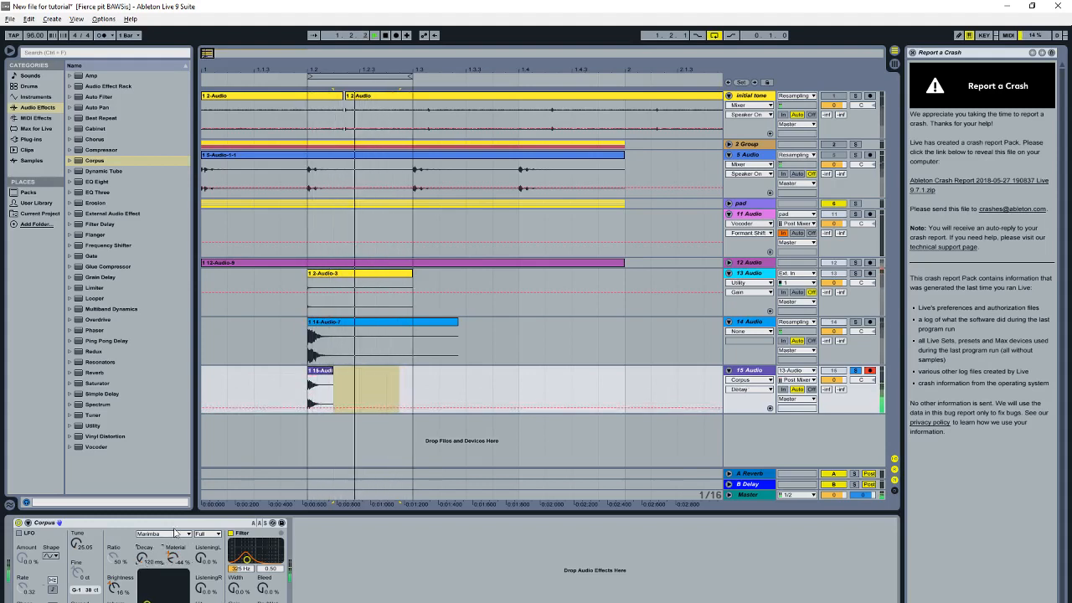
# Step: Switch the Corpus resonator to Membrane and raise its tune to about 239.91 Hz
pyautogui.click(176, 534)
pyautogui.click(174, 567)
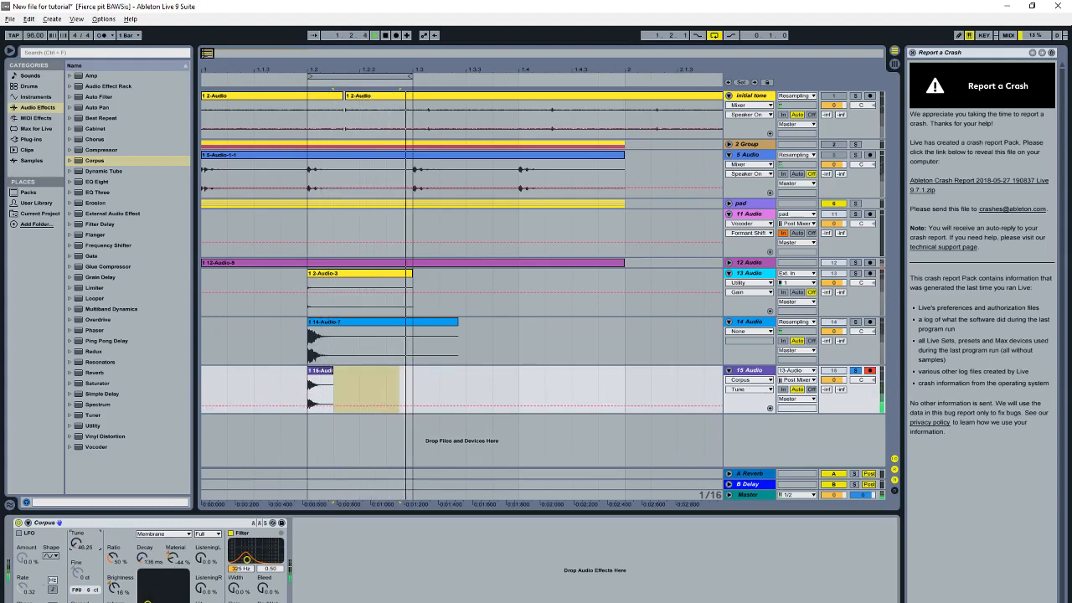
pyautogui.moveTo(83, 550); pyautogui.dragTo(83, 511)
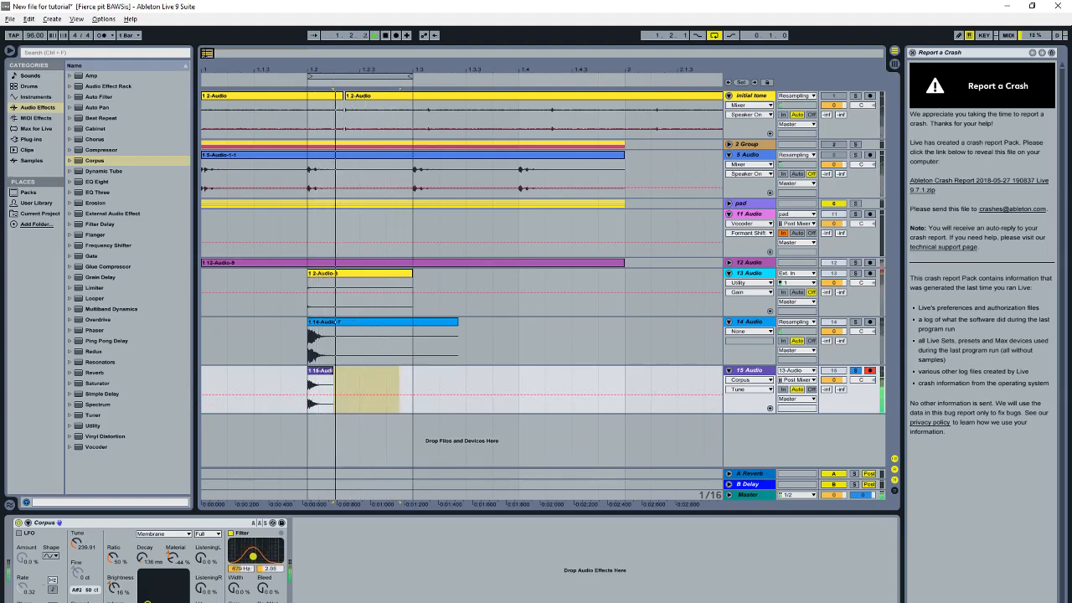
# Step: Set the Corpus bleed to about 31 % and move its filter down to about 136 Hz with a bandwidth of 2.05
pyautogui.moveTo(265, 592)
pyautogui.mouseDown()
pyautogui.moveTo(265, 568)
pyautogui.moveTo(234, 602)
pyautogui.moveTo(266, 602)
pyautogui.mouseUp()
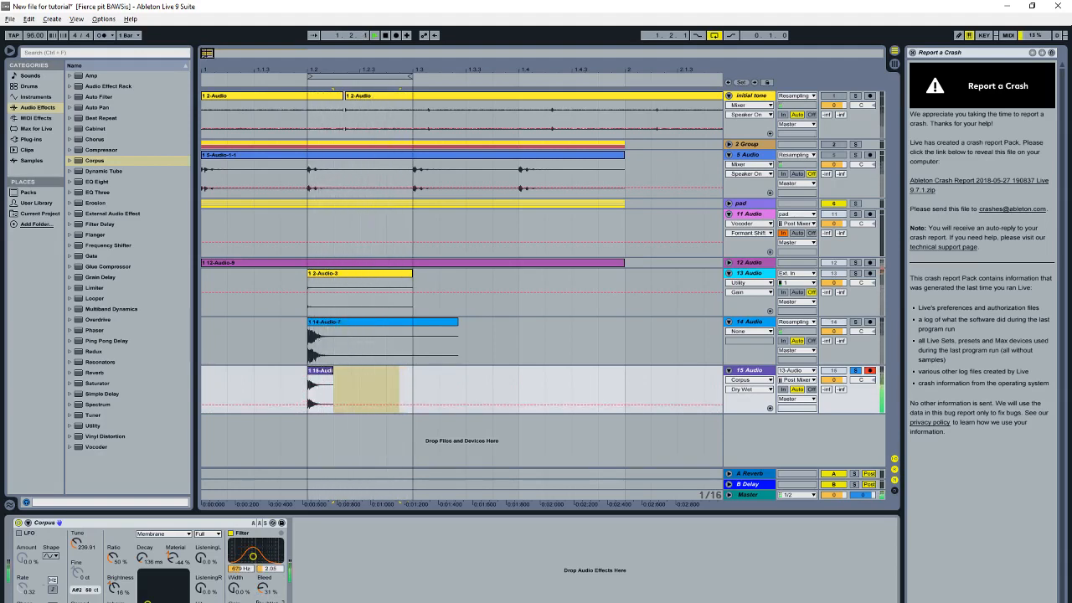
pyautogui.moveTo(253, 556); pyautogui.dragTo(241, 552)
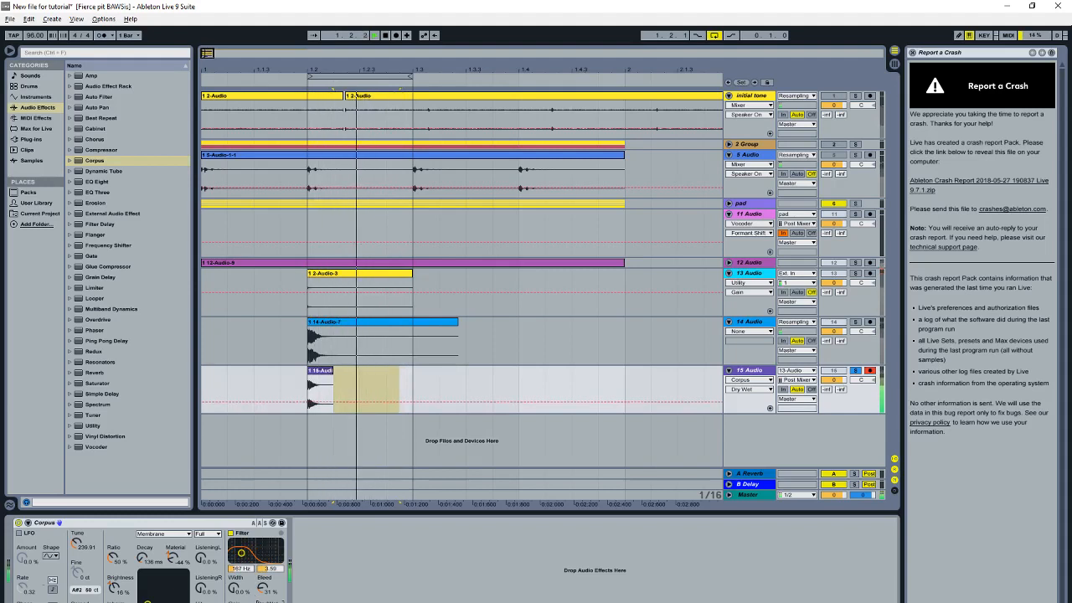
pyautogui.moveTo(241, 552)
pyautogui.mouseDown()
pyautogui.moveTo(261, 554)
pyautogui.moveTo(231, 560)
pyautogui.moveTo(239, 555)
pyautogui.mouseUp()
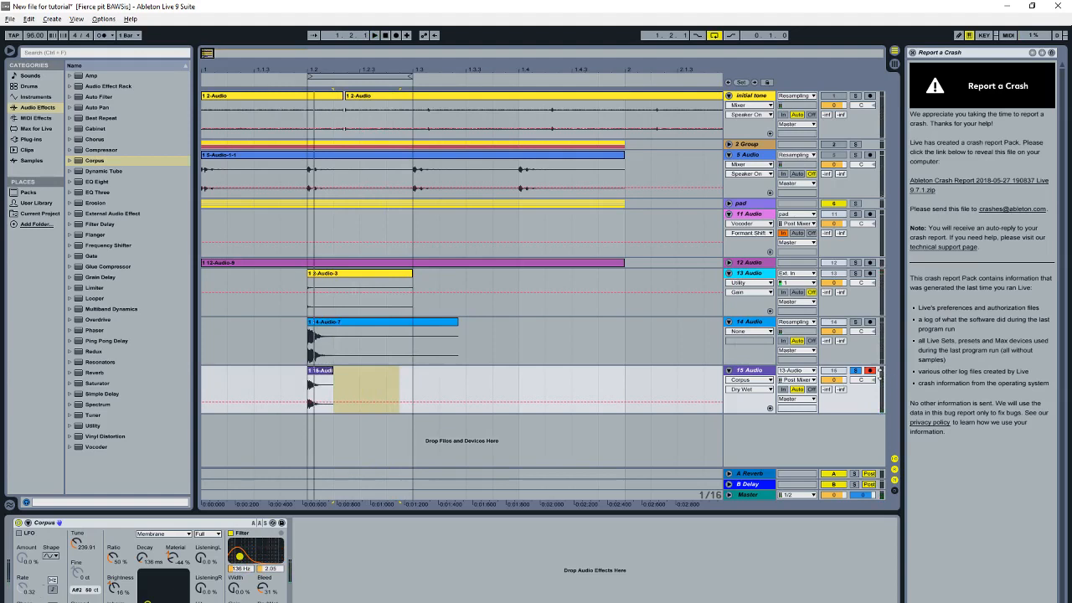
# Step: Unsolo the 15 Audio track, deactivate the 13 Audio track, and play the loop with the other tracks
pyautogui.click(855, 371)
pyautogui.click(306, 388)
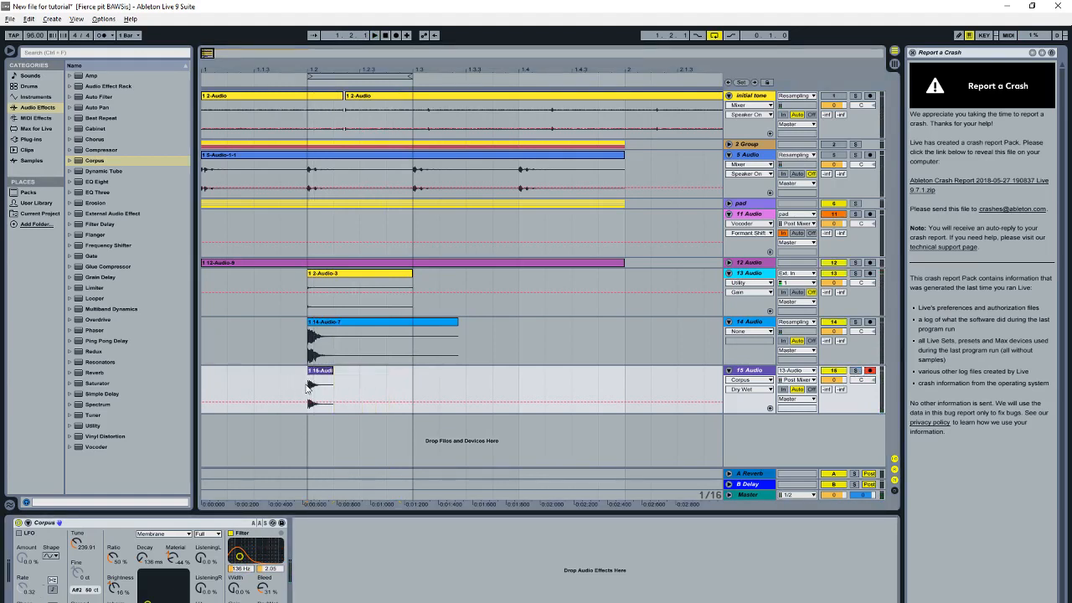
pyautogui.click(834, 274)
pyautogui.press('space')
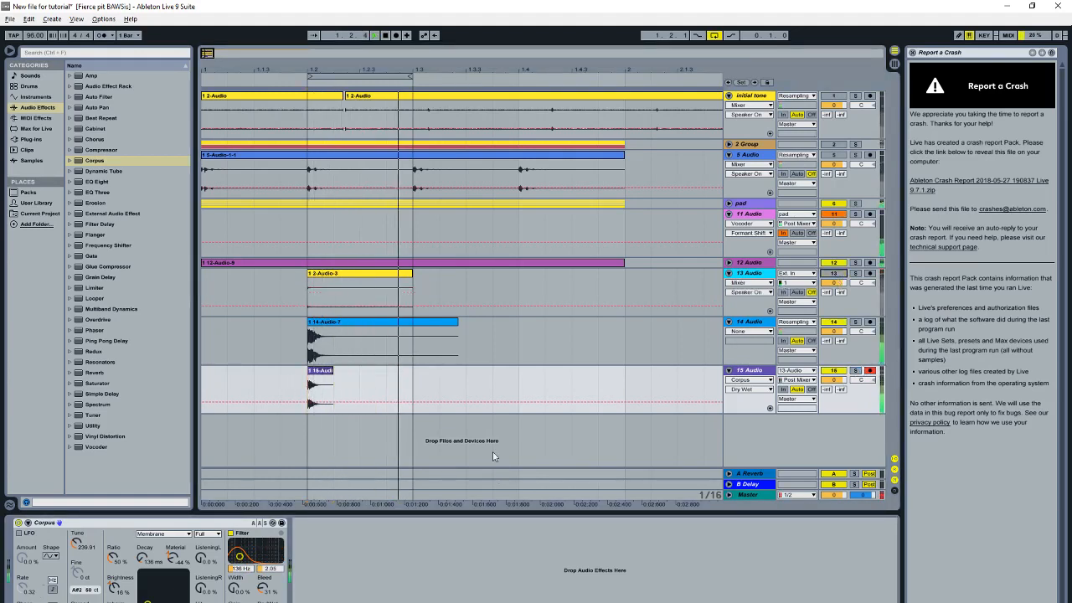
pyautogui.press('-')
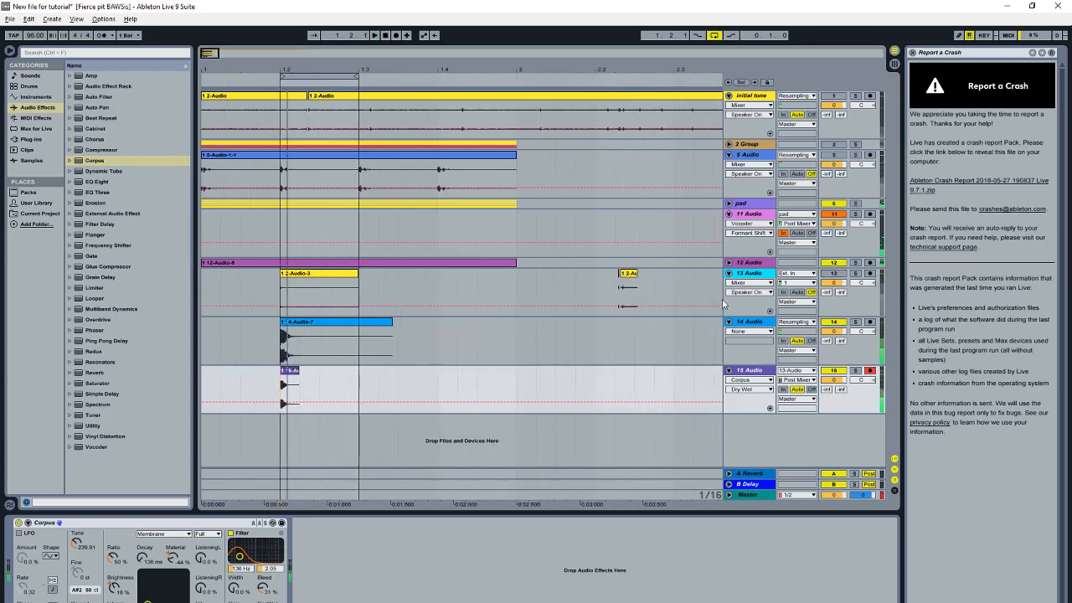
# Step: Group the 14 Audio track and move the Corpus track below it into the same group
pyautogui.click(756, 328)
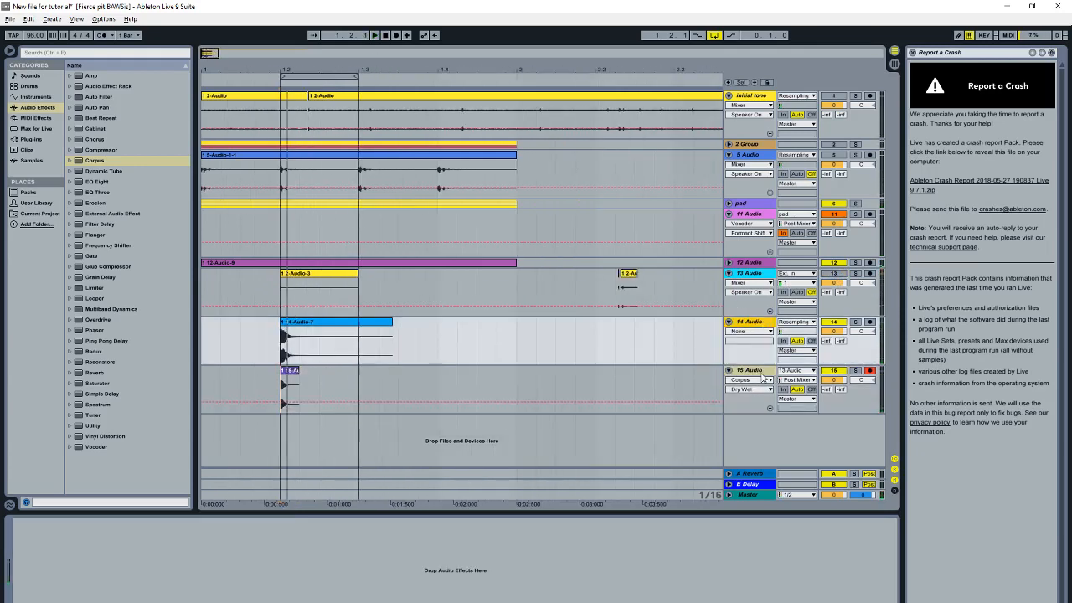
pyautogui.hotkey('ctrl', 'g')
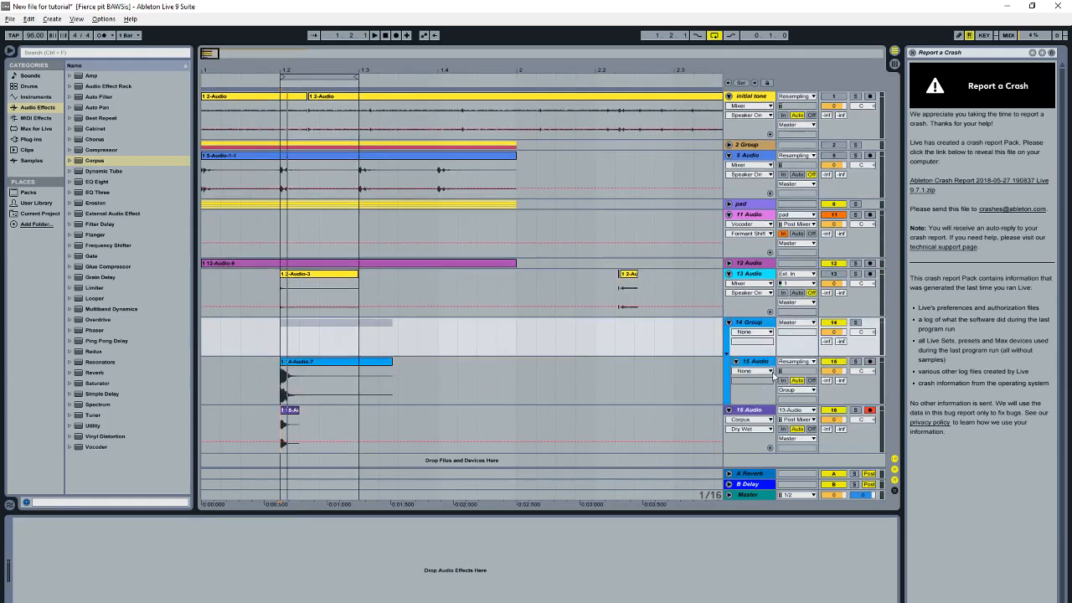
pyautogui.click(758, 415)
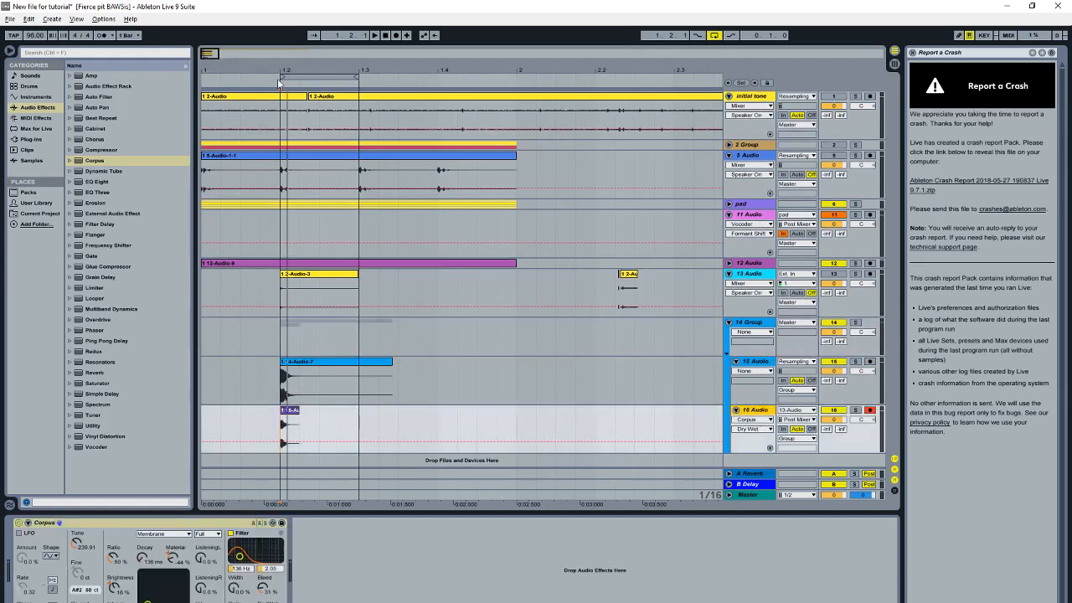
# Step: Extend the loop range to cover the whole first bar, from 1 to 2
pyautogui.moveTo(282, 78); pyautogui.dragTo(205, 79)
pyautogui.click(513, 410)
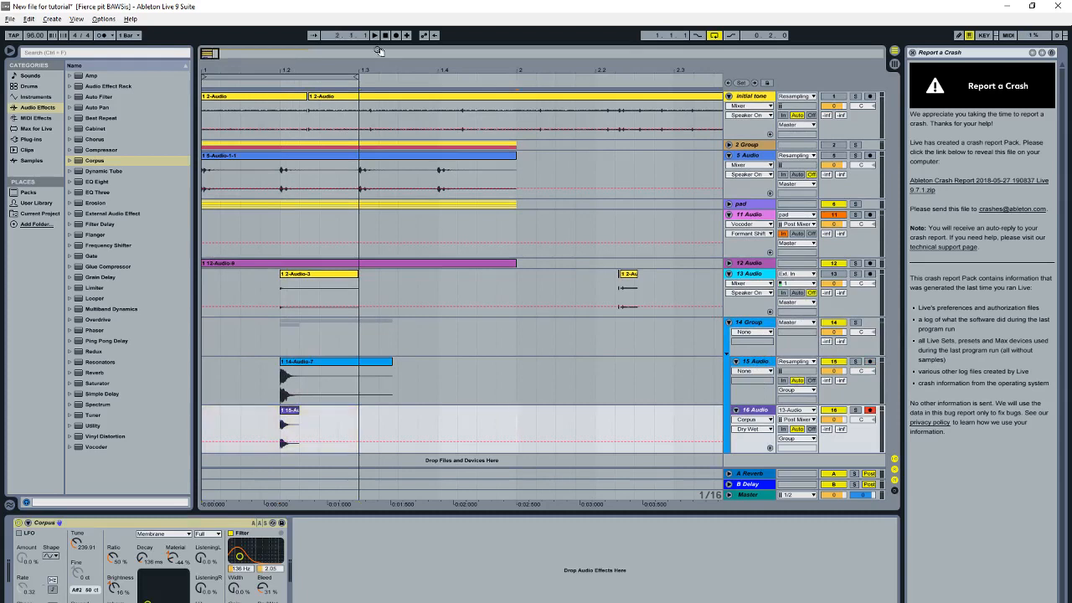
pyautogui.moveTo(358, 77); pyautogui.dragTo(516, 78)
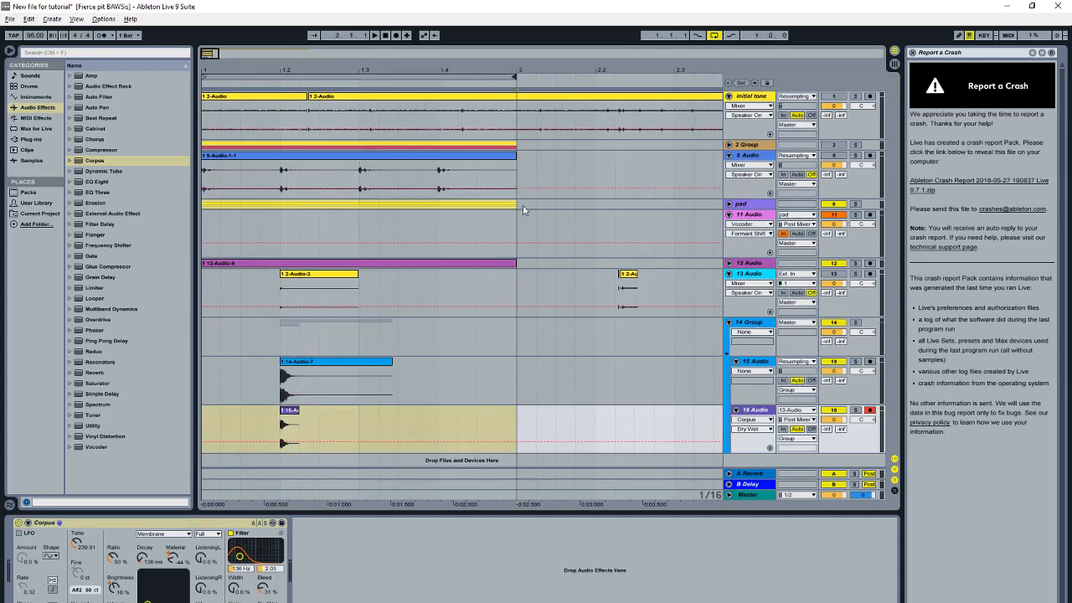
# Step: Trim the 14-Audio clip to half a beat and duplicate the first two beats of both grouped tracks into beats 3 and 4
pyautogui.click(518, 414)
pyautogui.moveTo(442, 426); pyautogui.dragTo(188, 452)
pyautogui.press('Delete')
pyautogui.click(323, 412)
pyautogui.hotkey('ctrl', 'd')
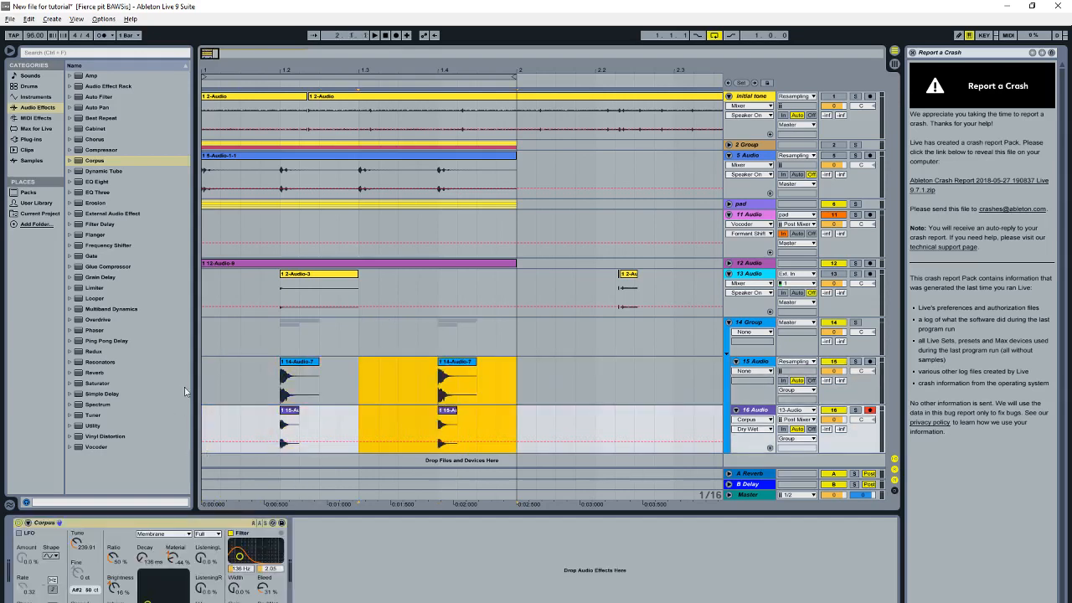
# Step: Play the loop and add a Utility to the 14 Group with its gain lowered to about -15.6 dB
pyautogui.click(212, 379)
pyautogui.press('space')
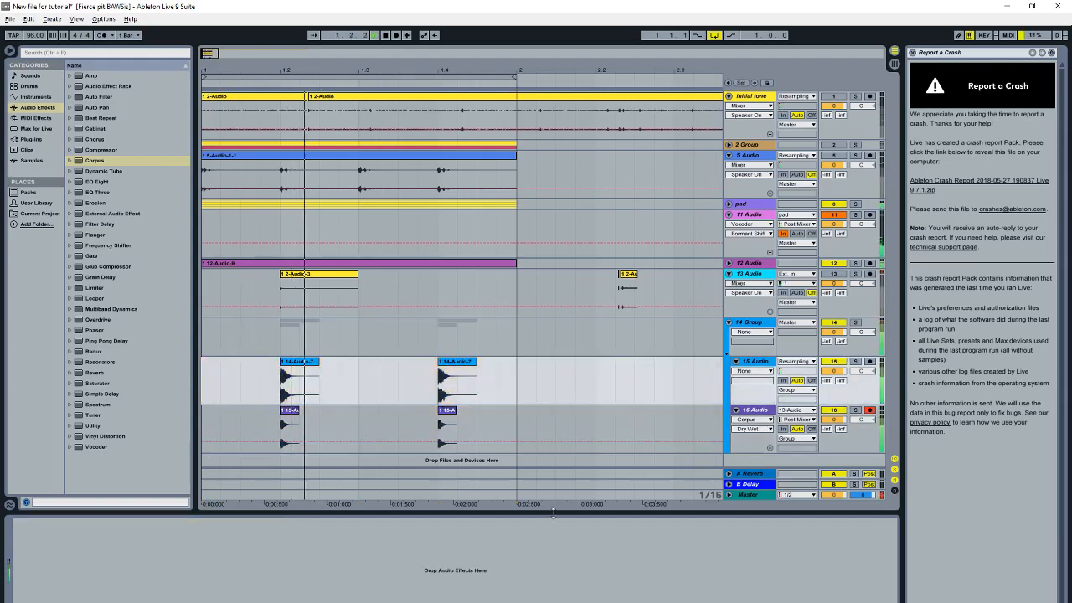
pyautogui.click(739, 322)
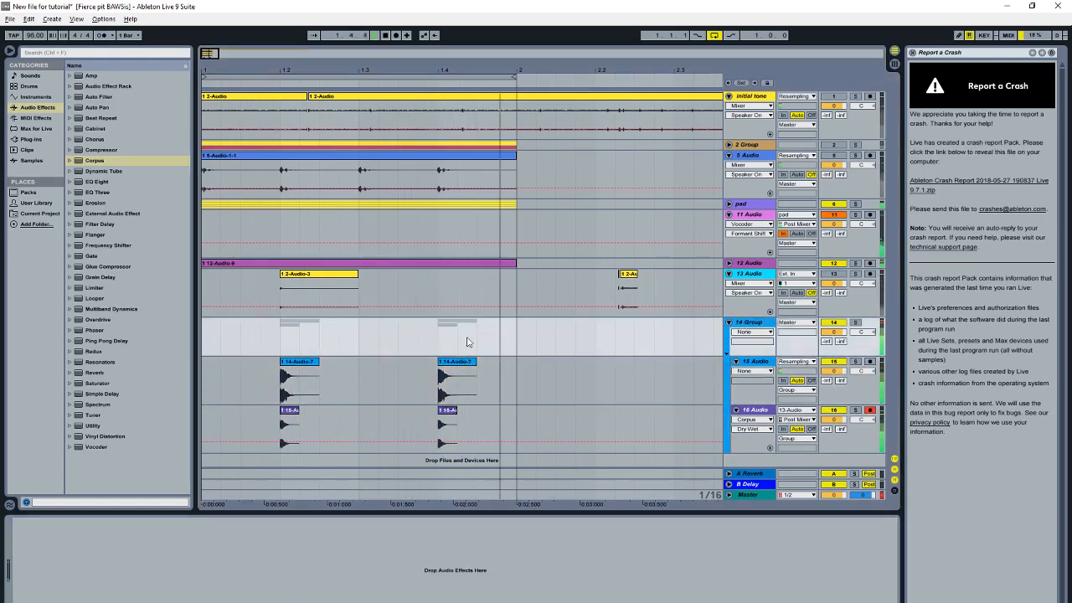
pyautogui.doubleClick(92, 426)
pyautogui.moveTo(38, 555); pyautogui.dragTo(38, 584)
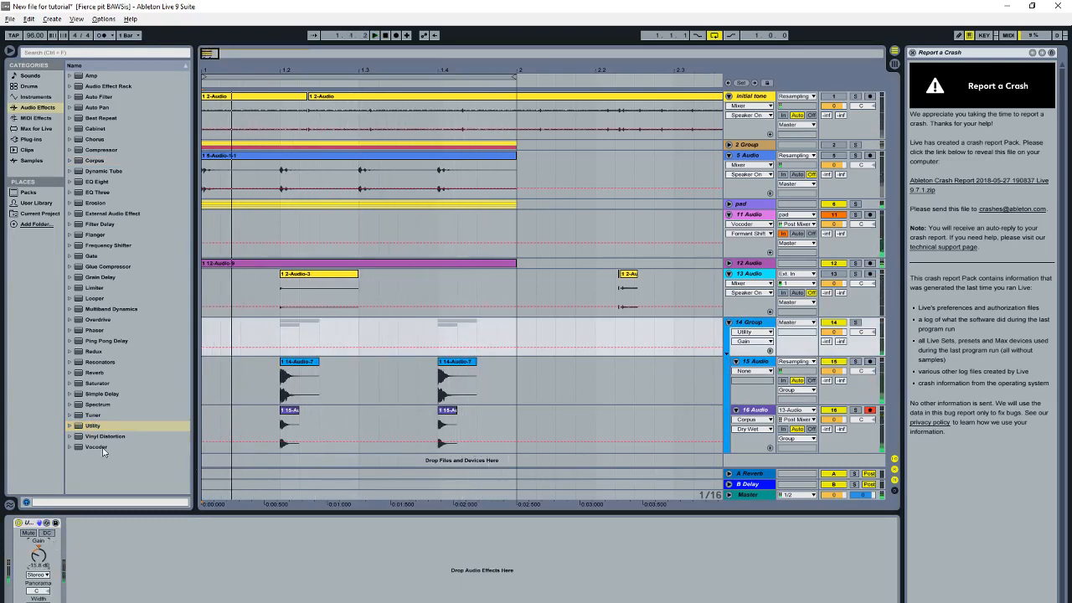
# Step: Set the grid to 1/32 and copy the first 1/32 note of the 2-Audio clip at beat 1.2 on 13 Audio
pyautogui.click(735, 410)
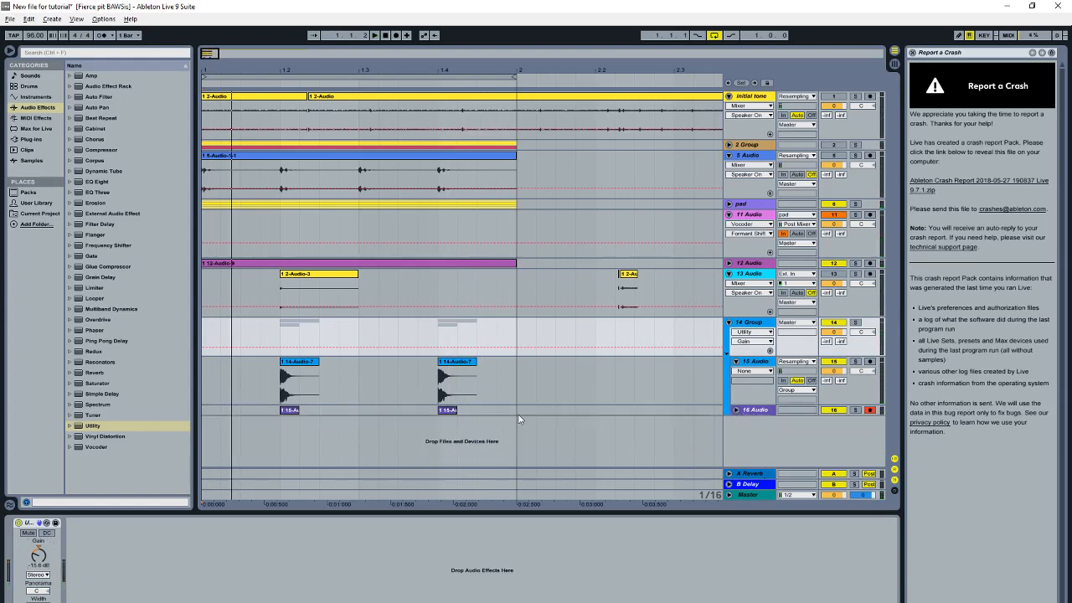
pyautogui.rightClick(294, 293)
pyautogui.click(399, 400)
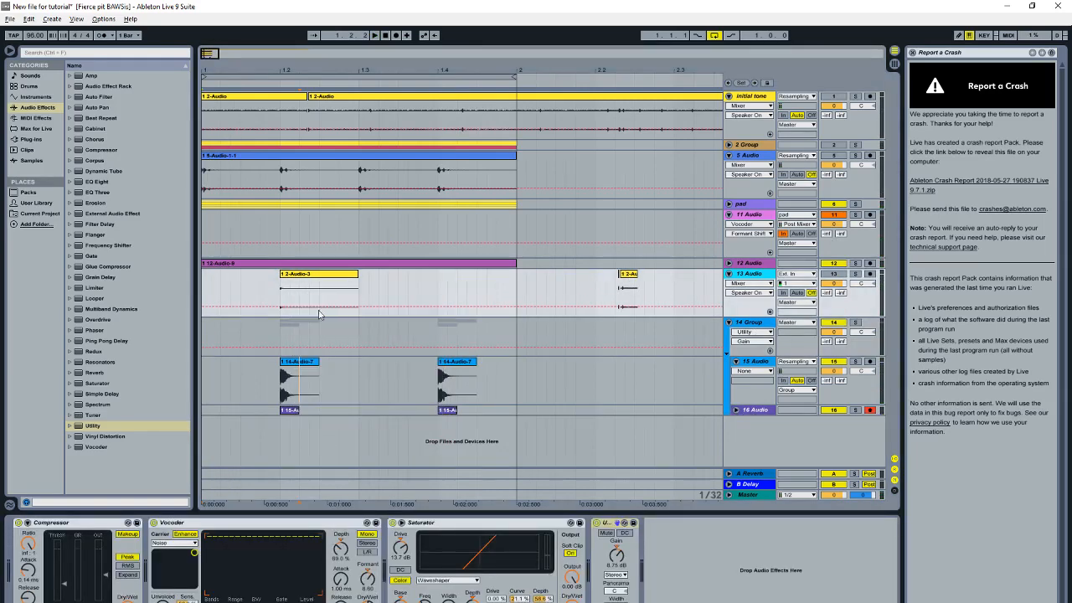
pyautogui.moveTo(261, 72); pyautogui.dragTo(363, 333)
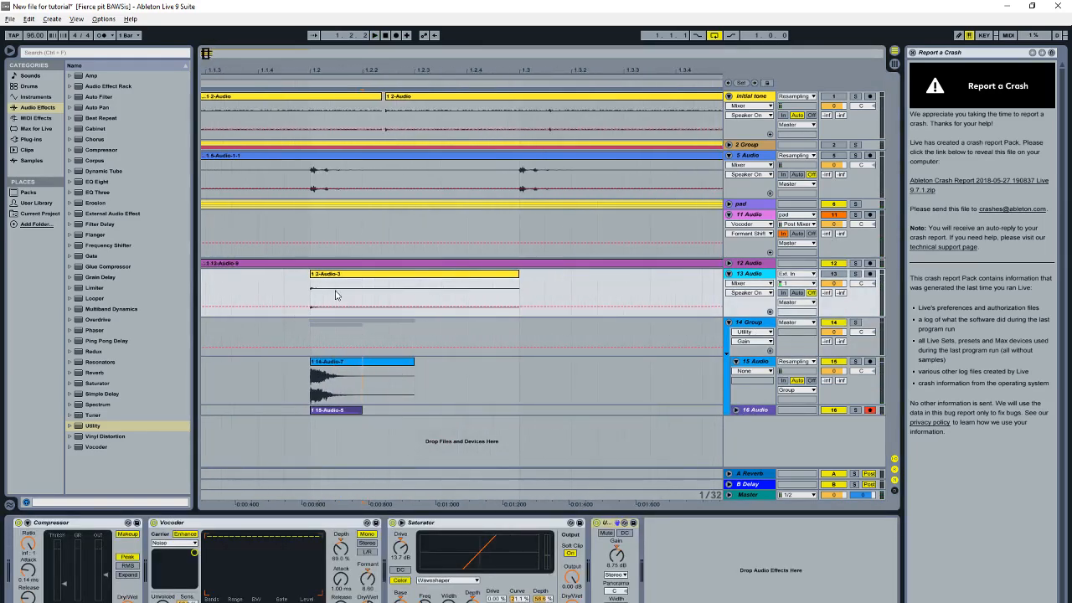
pyautogui.moveTo(335, 294); pyautogui.dragTo(311, 289)
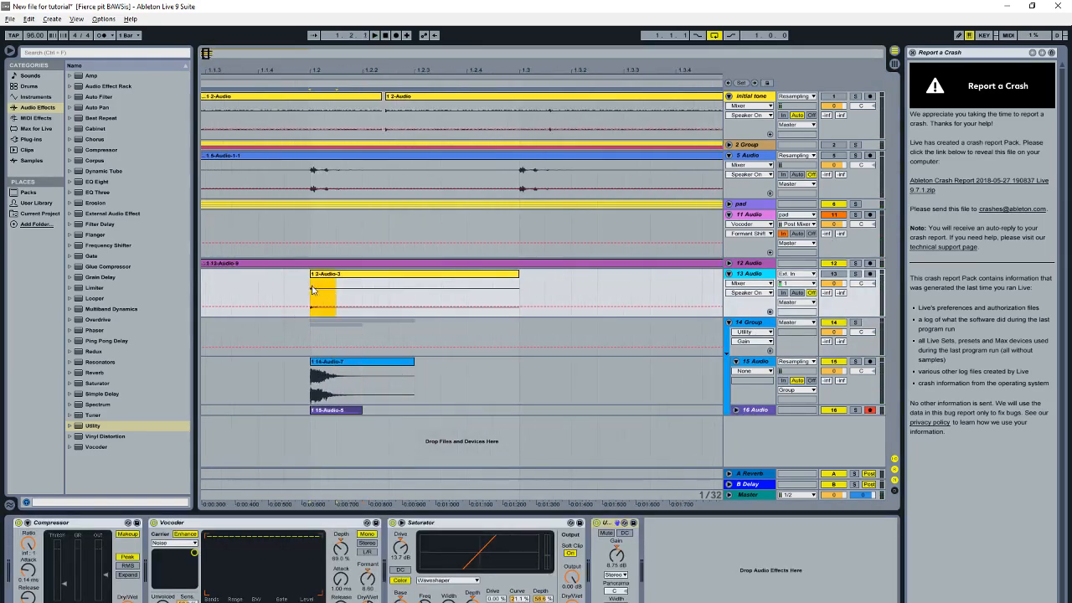
# Step: Insert a new audio track, paste the short slice at the start of bar 1, and play it soloed
pyautogui.click(729, 274)
pyautogui.moveTo(606, 76); pyautogui.dragTo(344, 10)
pyautogui.rightClick(751, 409)
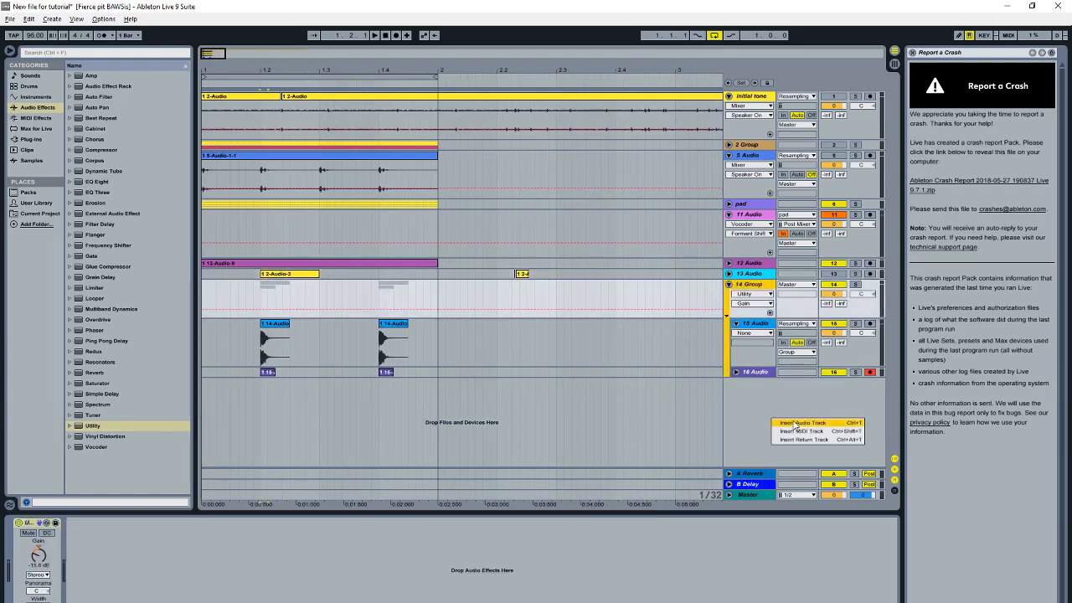
pyautogui.click(793, 424)
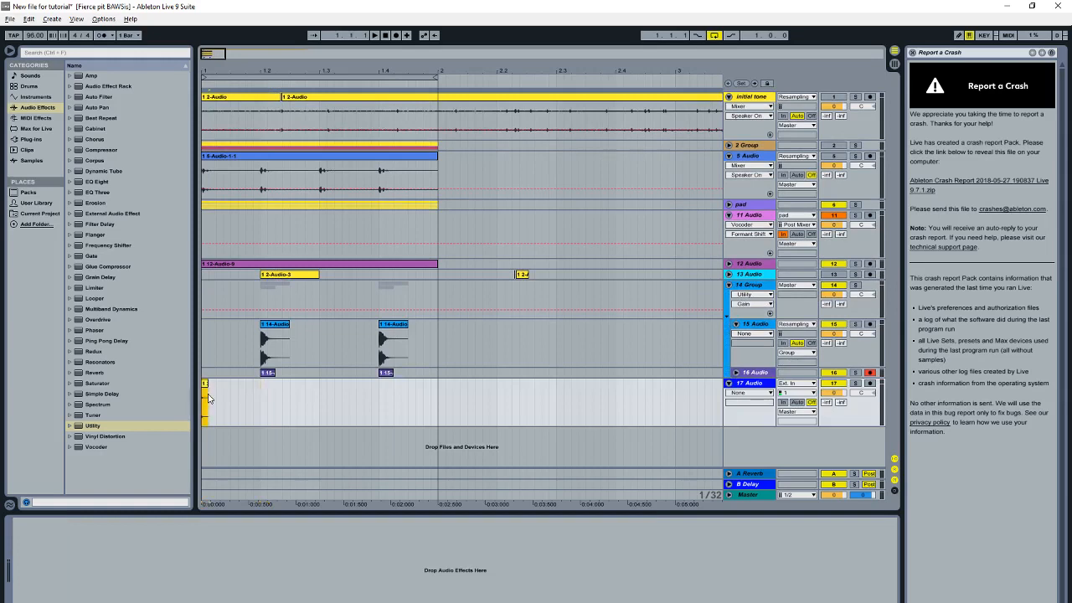
pyautogui.press('space')
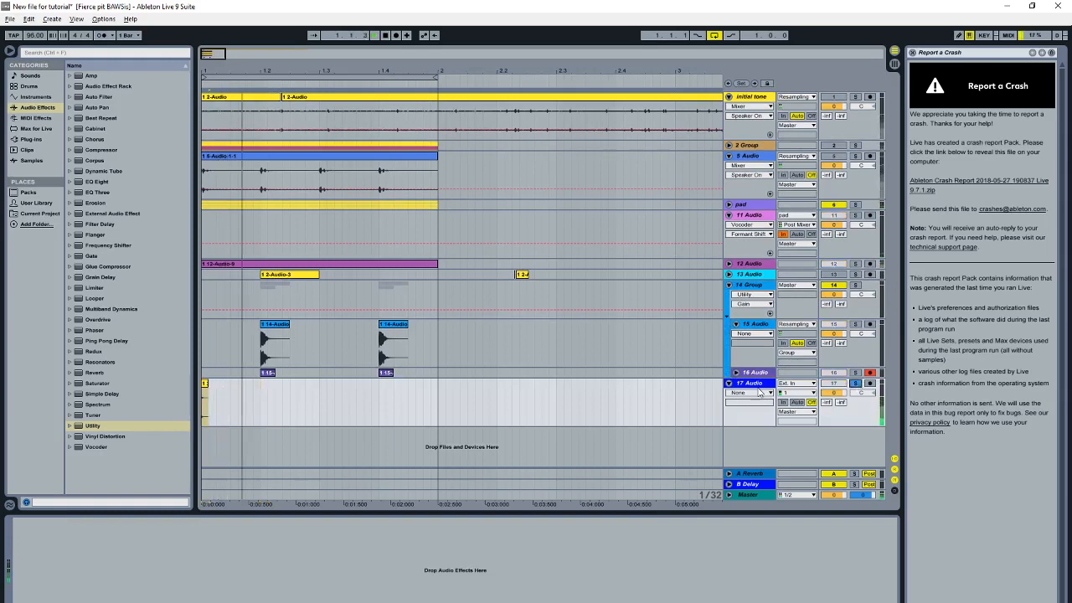
# Step: Show the fades on 17 Audio and give its short clip at the start of bar 1 a steep fade-out curve
pyautogui.moveTo(206, 72); pyautogui.dragTo(301, 499)
pyautogui.rightClick(310, 410)
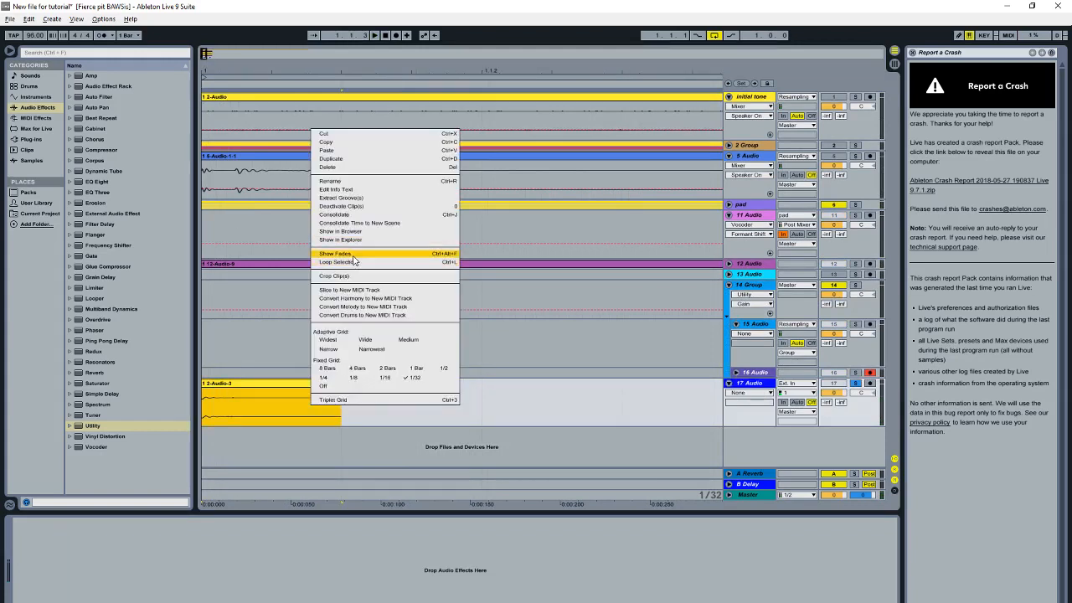
pyautogui.click(355, 261)
pyautogui.rightClick(281, 422)
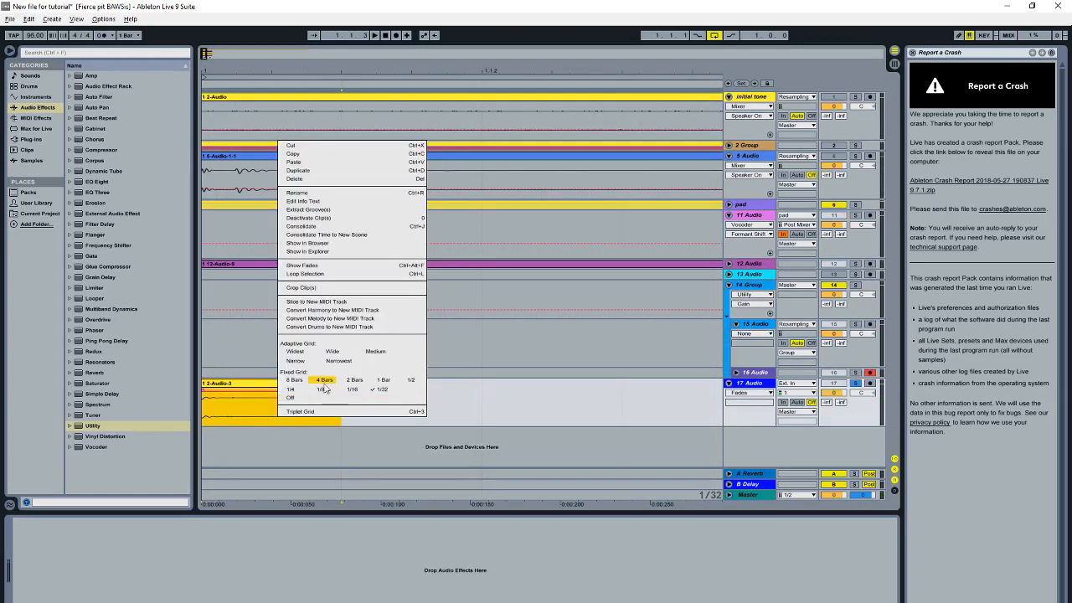
pyautogui.click(288, 399)
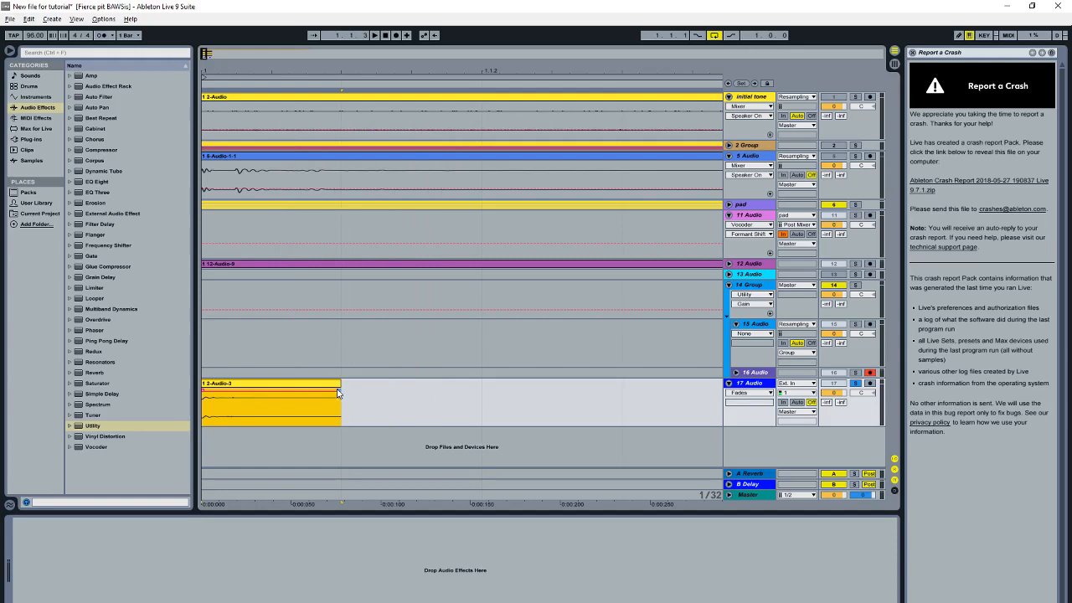
pyautogui.moveTo(337, 393); pyautogui.dragTo(244, 445)
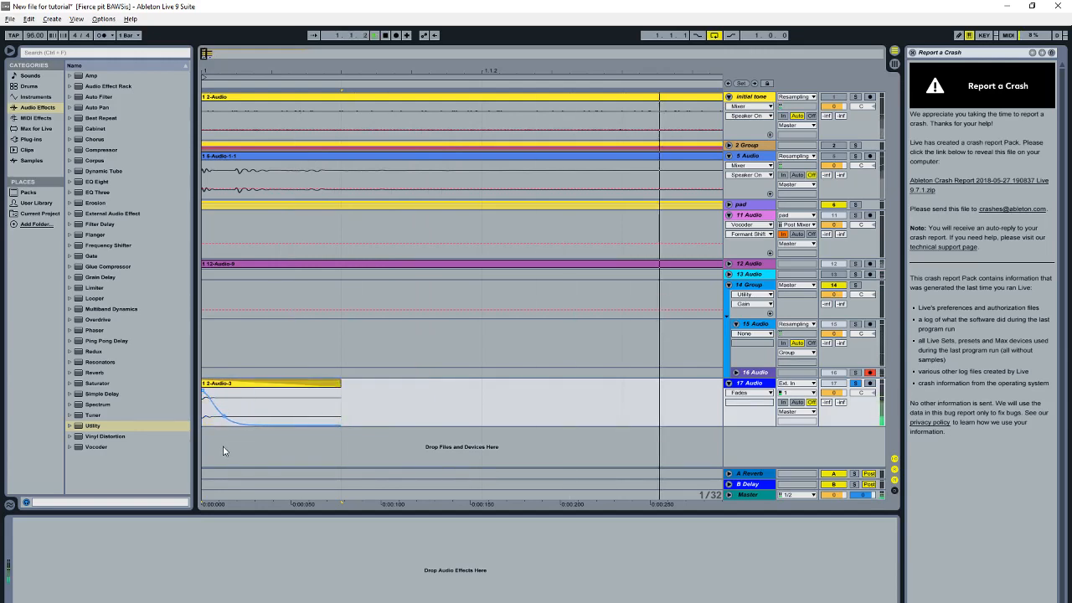
# Step: Play the faded clip soloed together with 12 Audio and make its fade-out curve slightly gentler
pyautogui.click(312, 391)
pyautogui.press('space')
pyautogui.doubleClick(312, 391)
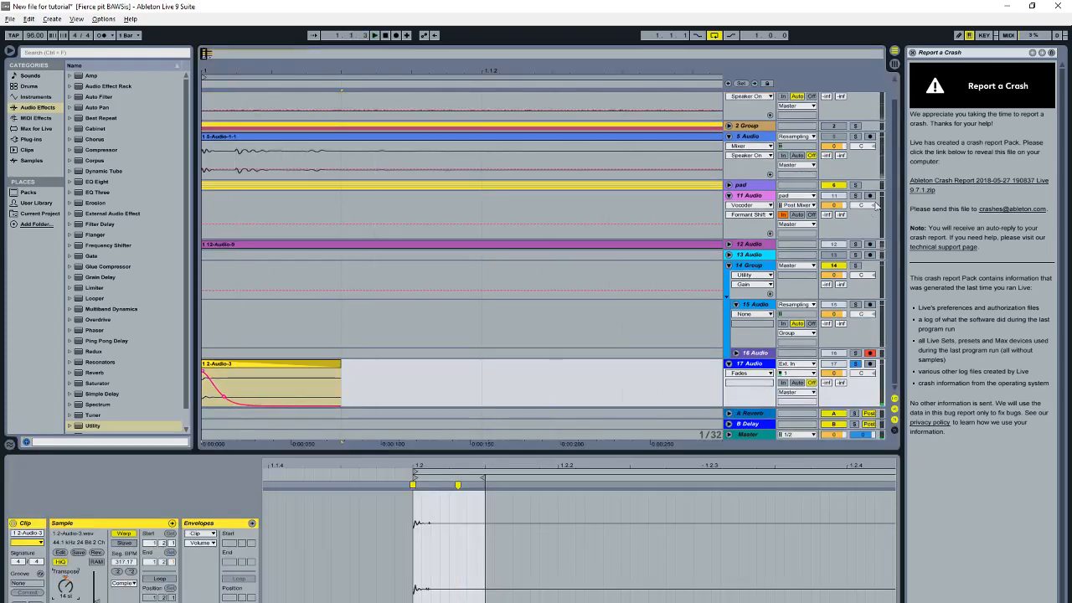
pyautogui.click(855, 364)
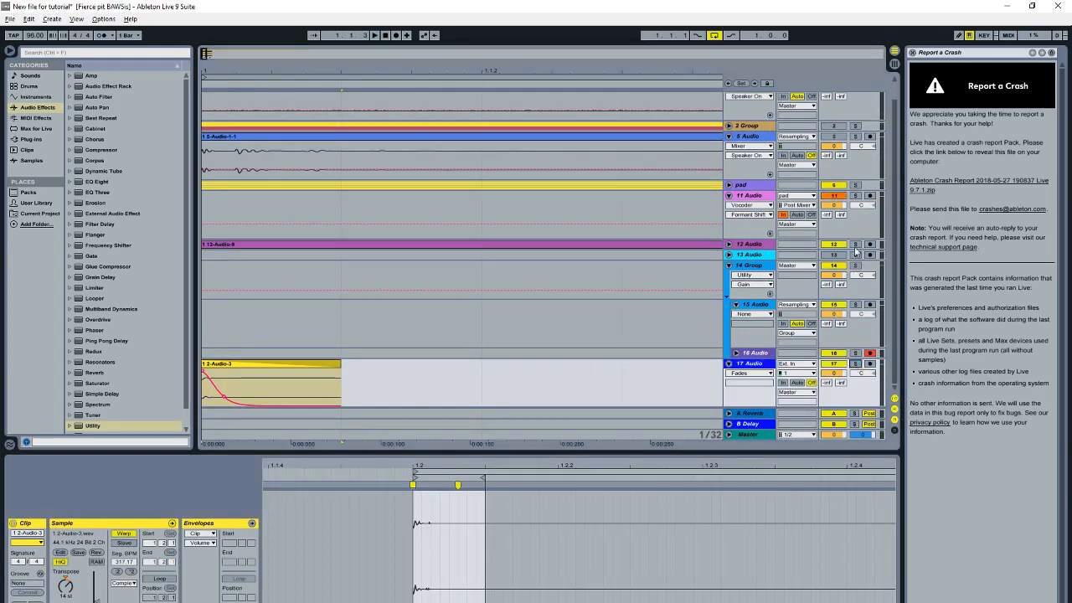
pyautogui.click(855, 245)
pyautogui.press('space')
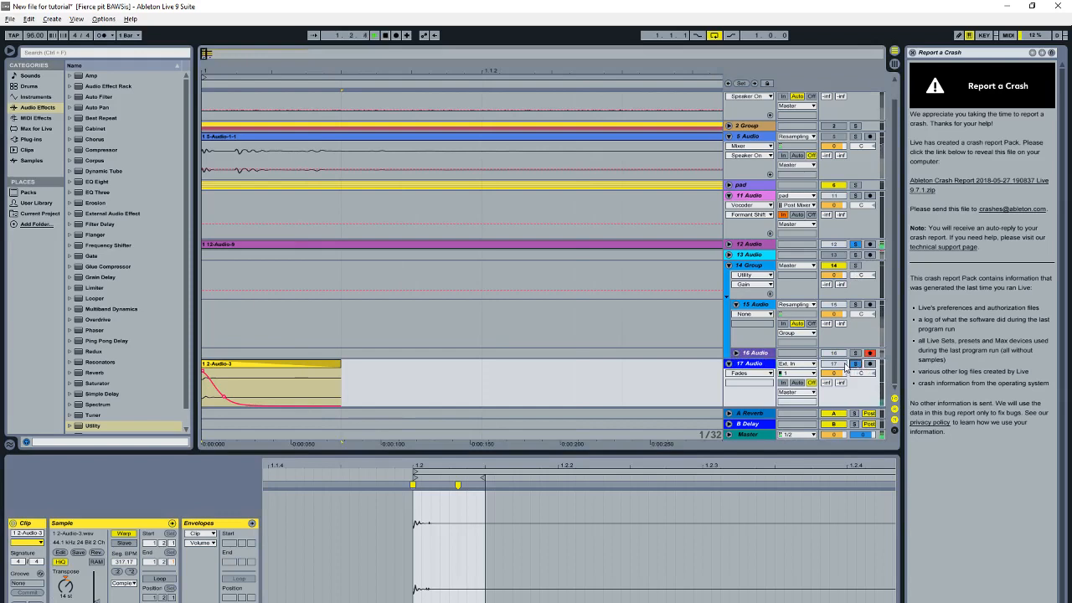
pyautogui.moveTo(301, 437); pyautogui.dragTo(227, 397)
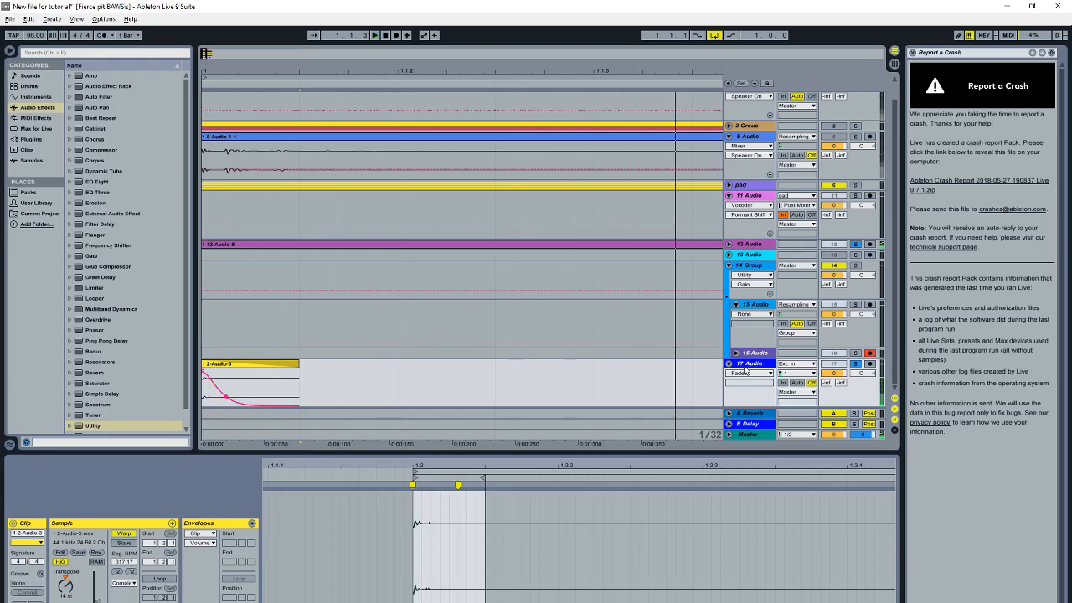
# Step: Unsolo the tracks and duplicate the first beat of 17 Audio three times so the clip repeats on beats 2, 3 and 4
pyautogui.click(728, 363)
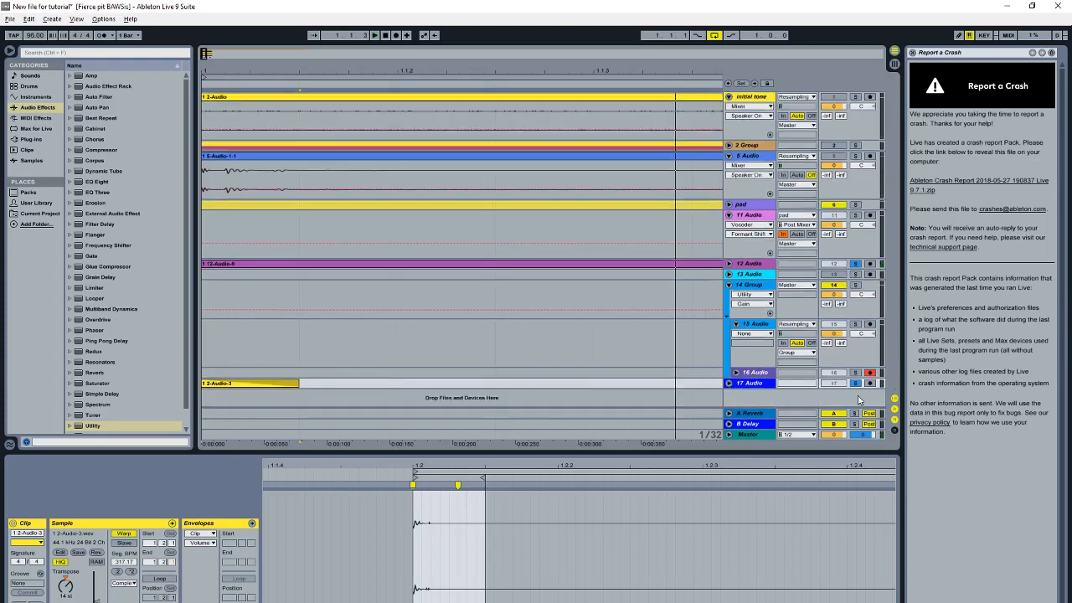
pyautogui.moveTo(505, 70); pyautogui.dragTo(505, 40)
pyautogui.click(728, 263)
pyautogui.scroll(-1, 369, 290)
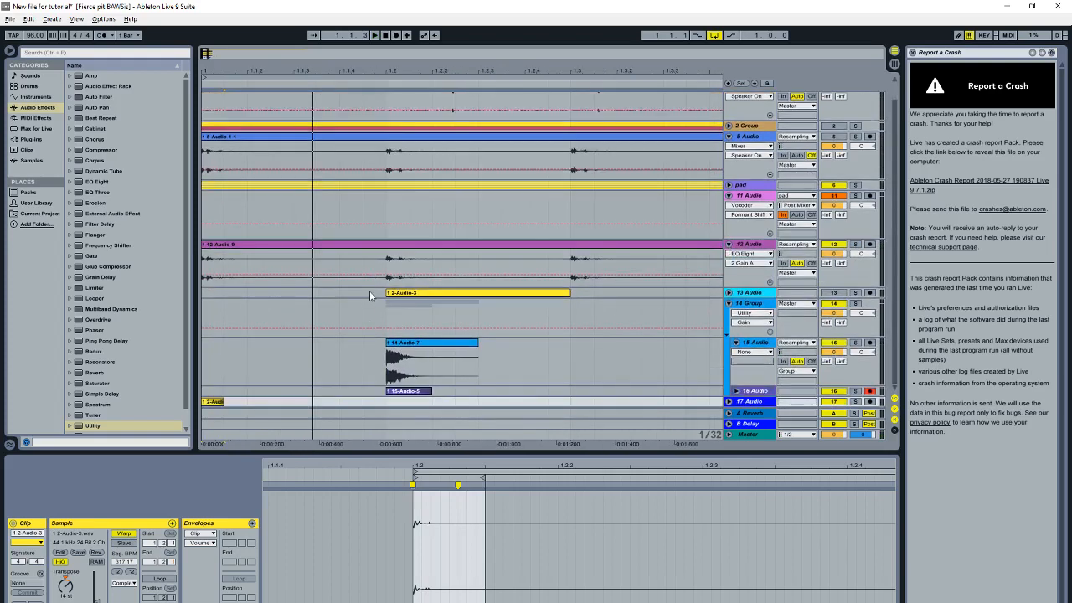
pyautogui.moveTo(386, 405); pyautogui.dragTo(143, 407)
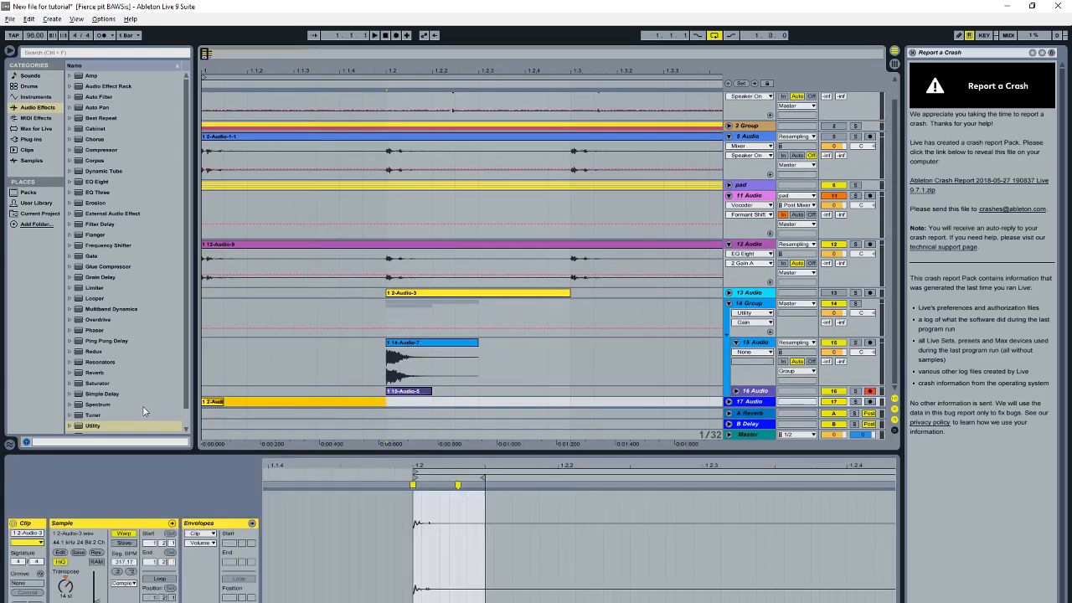
pyautogui.hotkey('ctrl', 'd')
pyautogui.hotkey('ctrl', 'd')
pyautogui.hotkey('ctrl', 'd')
pyautogui.moveTo(447, 67); pyautogui.dragTo(528, 35)
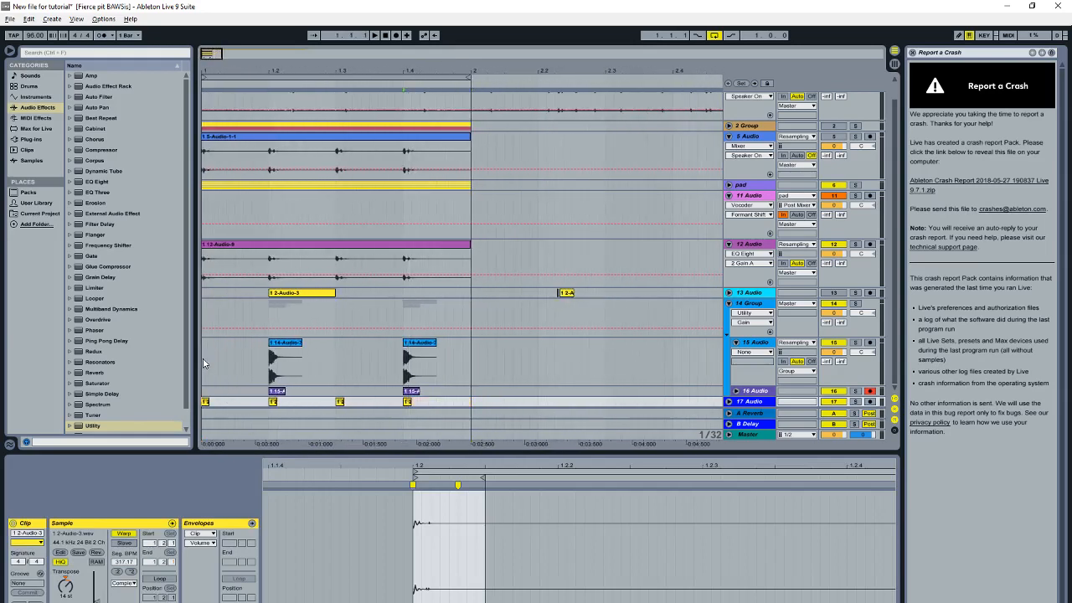
# Step: Play the loop and add an Overdrive to 14 Group with its filter at 597 Hz and 2.80, drive 100% and tone 67%
pyautogui.click(201, 358)
pyautogui.press('space')
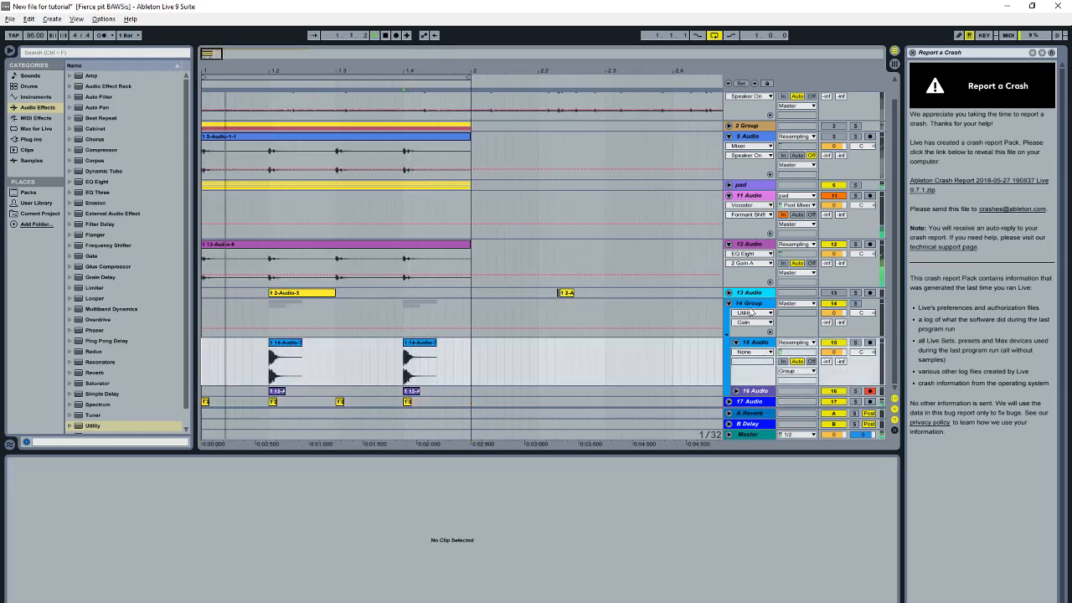
pyautogui.click(844, 305)
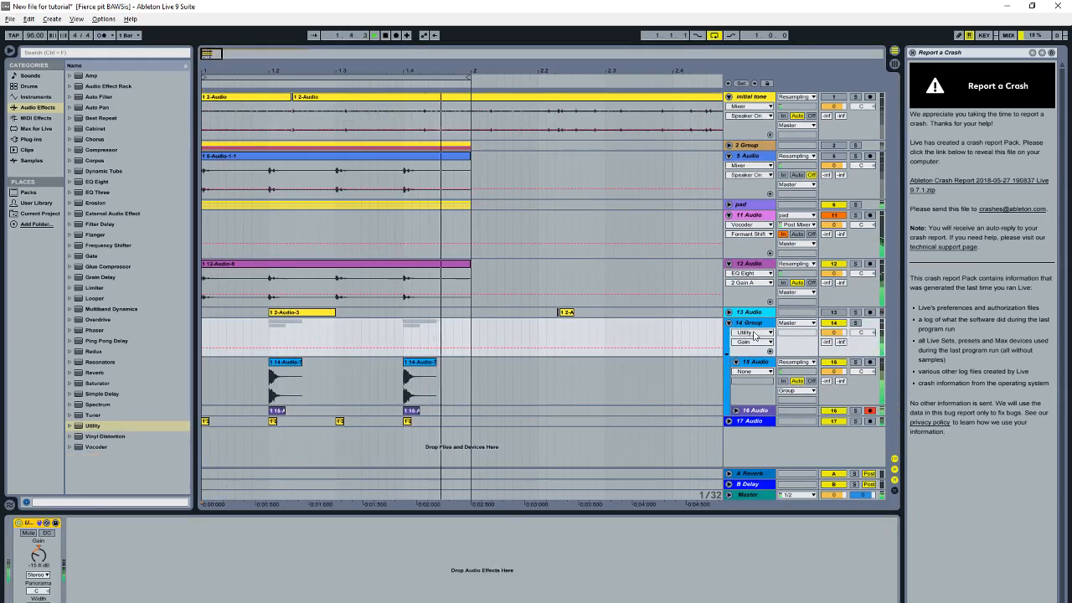
pyautogui.click(35, 557)
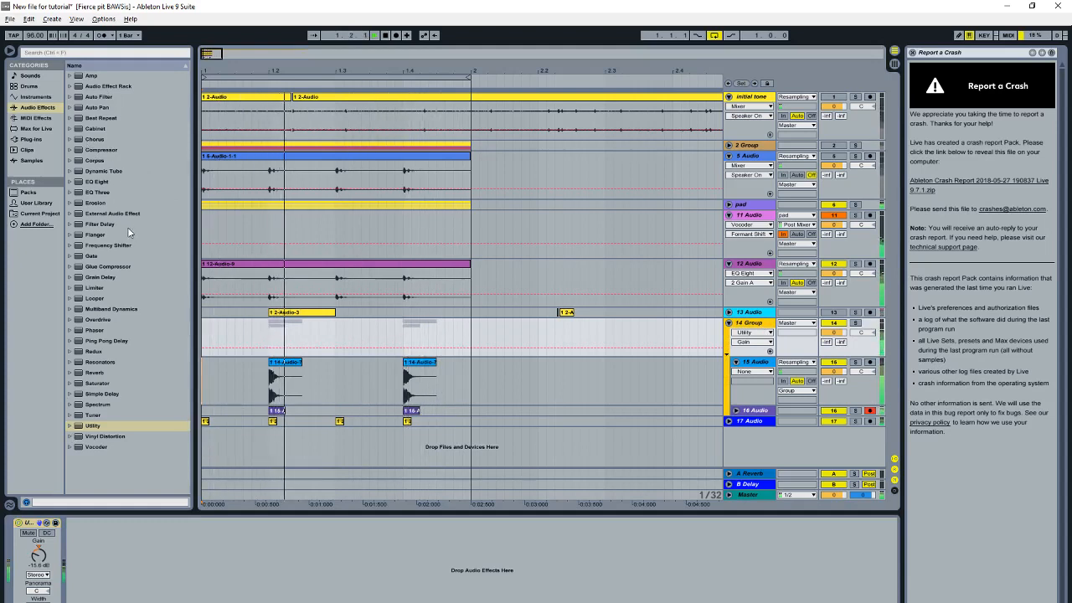
pyautogui.click(97, 320)
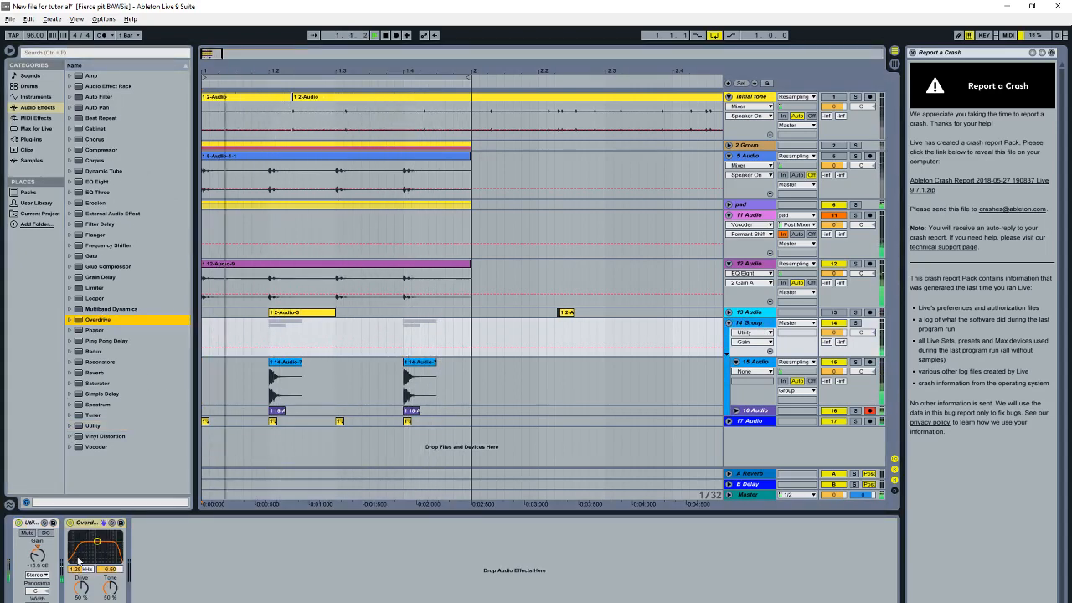
pyautogui.moveTo(97, 541); pyautogui.dragTo(91, 553)
pyautogui.moveTo(82, 598); pyautogui.dragTo(110, 602)
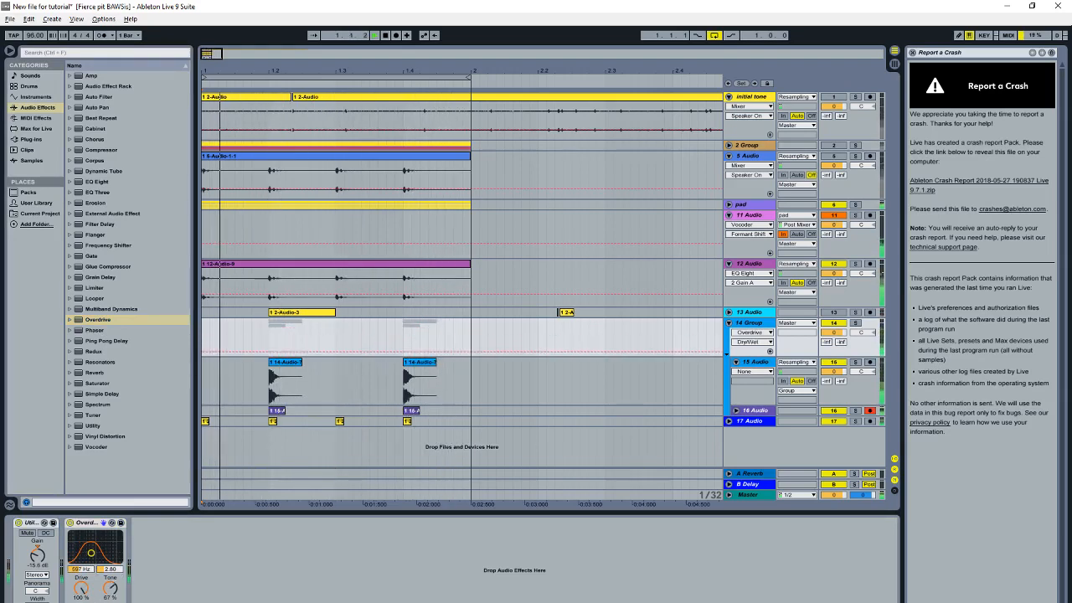
# Step: Add a Reverb to 14 Group with quality High, size 2.01 and the input low cut enabled at 5.61 kHz
pyautogui.doubleClick(94, 372)
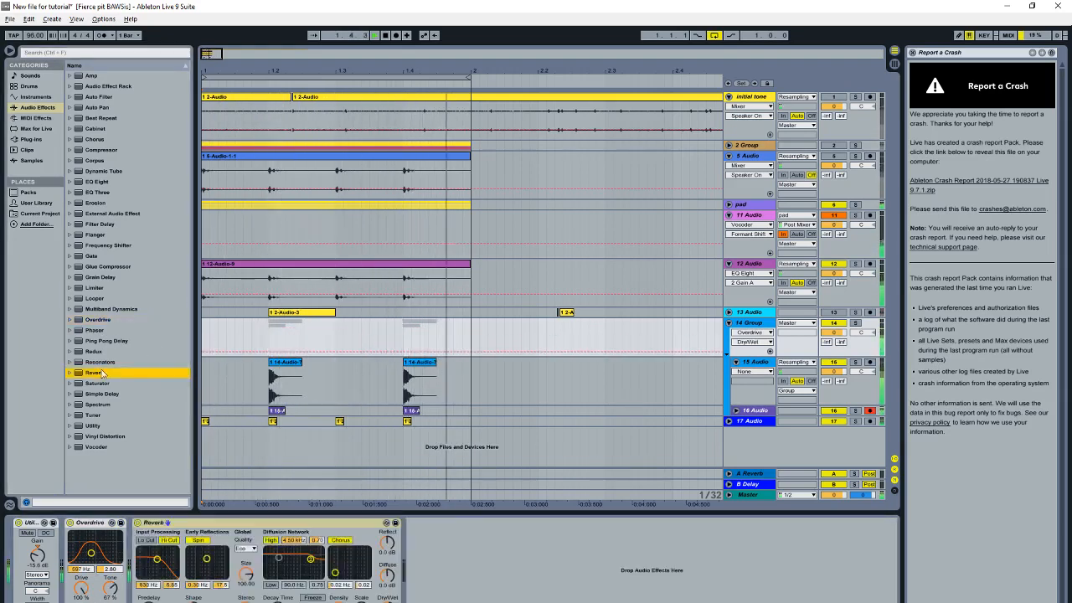
pyautogui.click(245, 549)
pyautogui.click(245, 574)
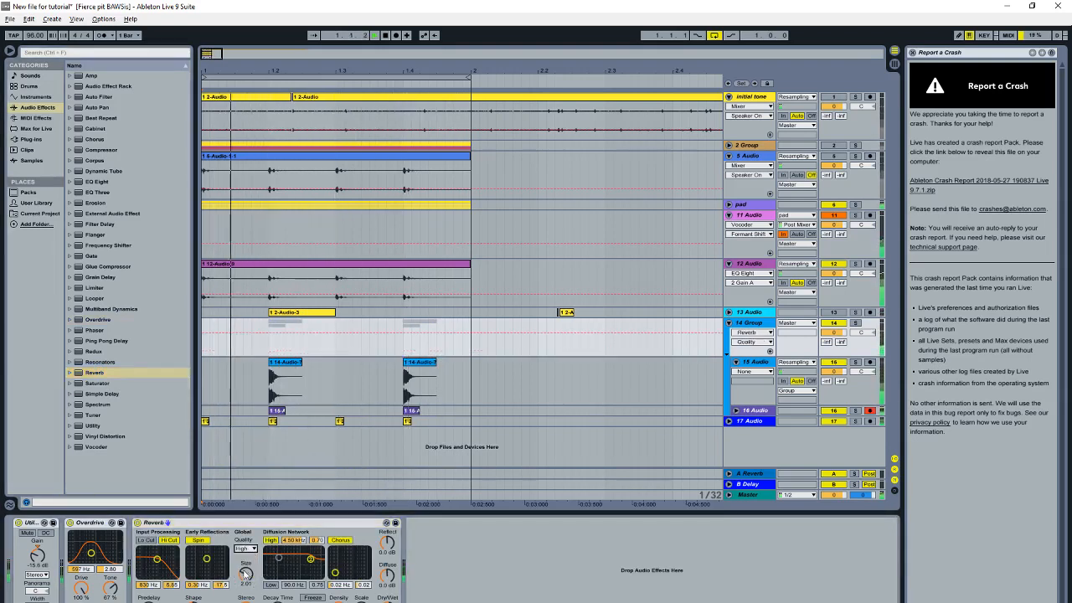
pyautogui.click(147, 541)
pyautogui.moveTo(157, 559); pyautogui.dragTo(166, 560)
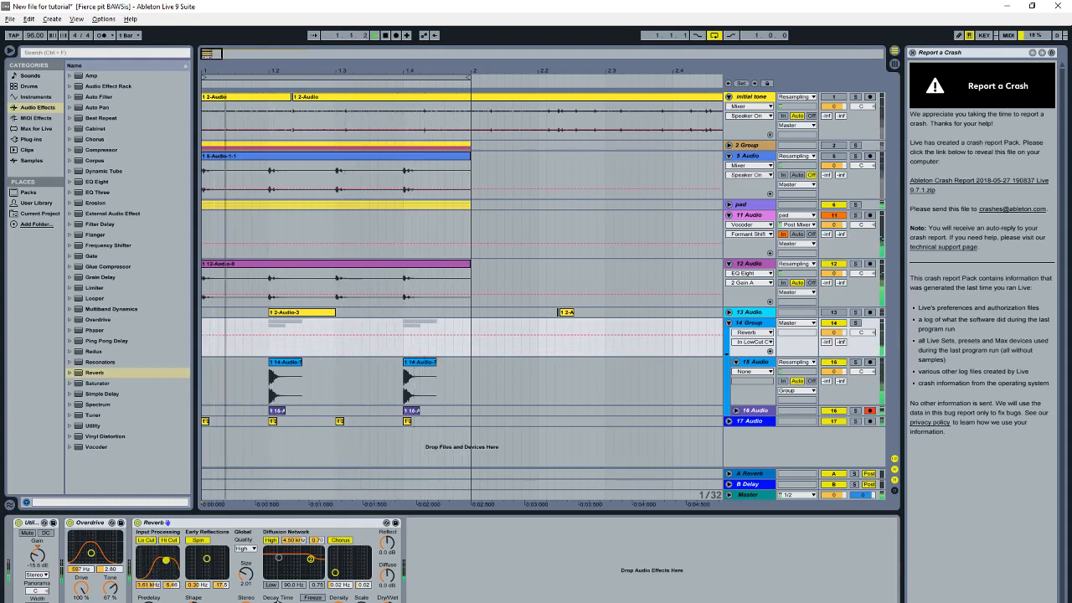
# Step: Adjust the Reverb's decay time and dry/wet mix, set its size to 0.30 and its input filter to 1.04 kHz
pyautogui.moveTo(278, 601); pyautogui.dragTo(278, 599)
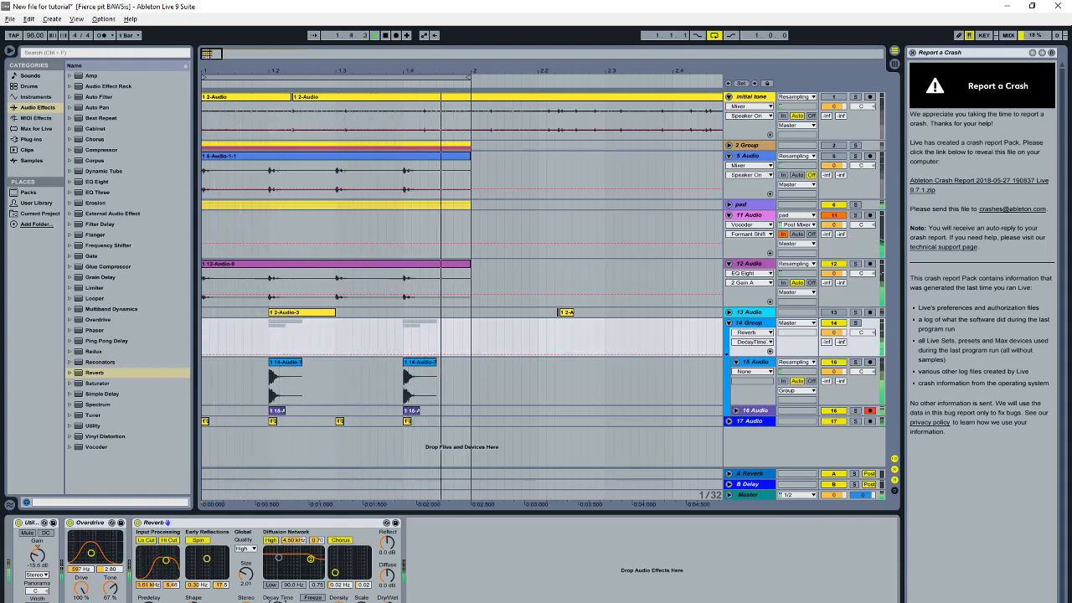
pyautogui.moveTo(386, 598); pyautogui.dragTo(387, 602)
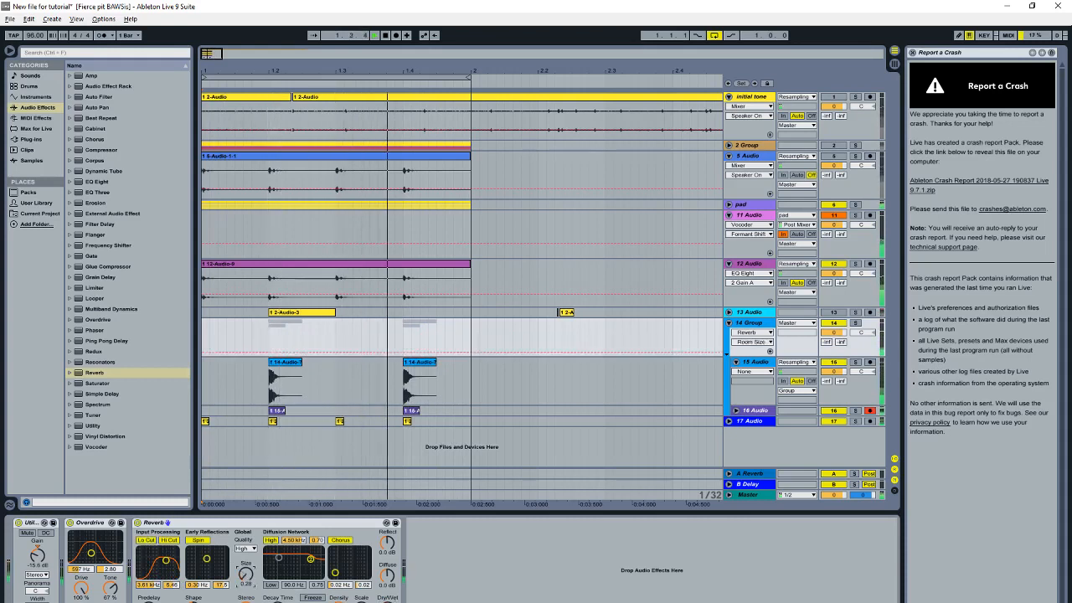
pyautogui.moveTo(247, 578); pyautogui.dragTo(278, 596)
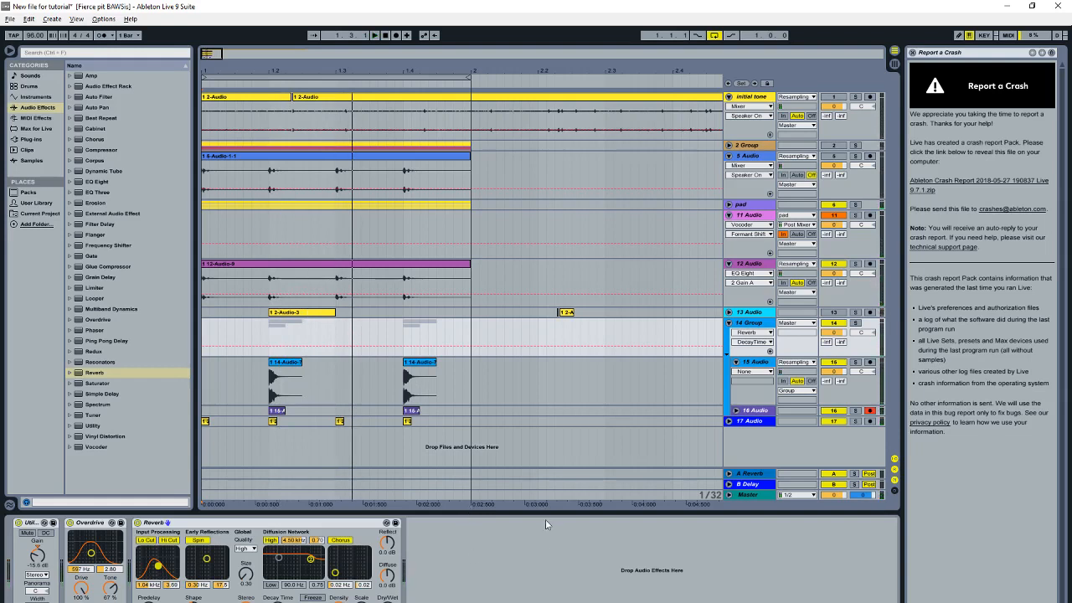
# Step: Solo 14 Group and insert a new audio track below 17 Audio that takes its input from 14-Group
pyautogui.moveTo(549, 512); pyautogui.dragTo(612, 559)
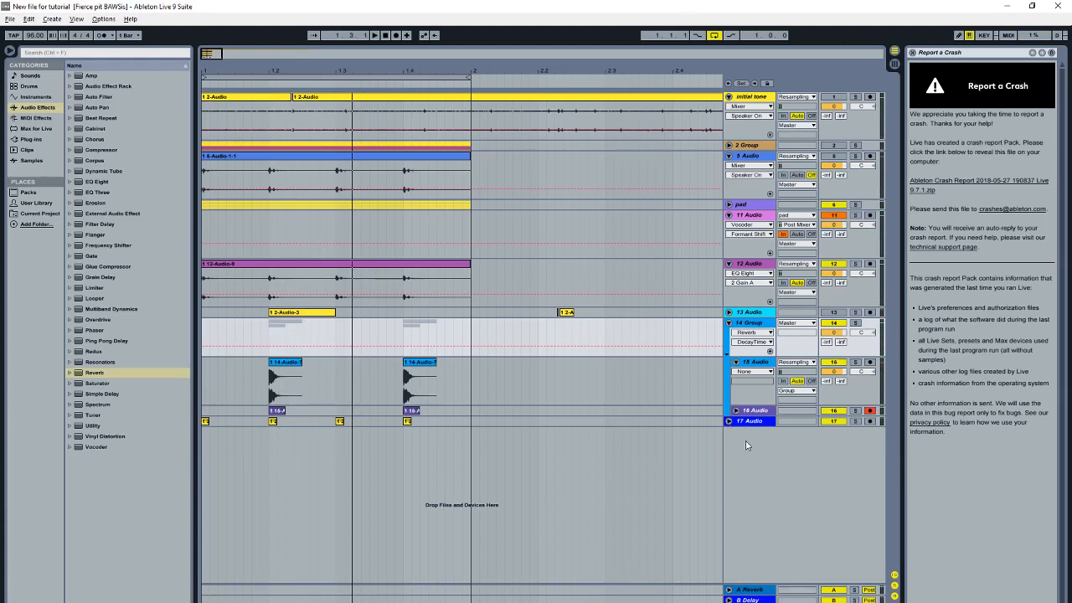
pyautogui.click(729, 421)
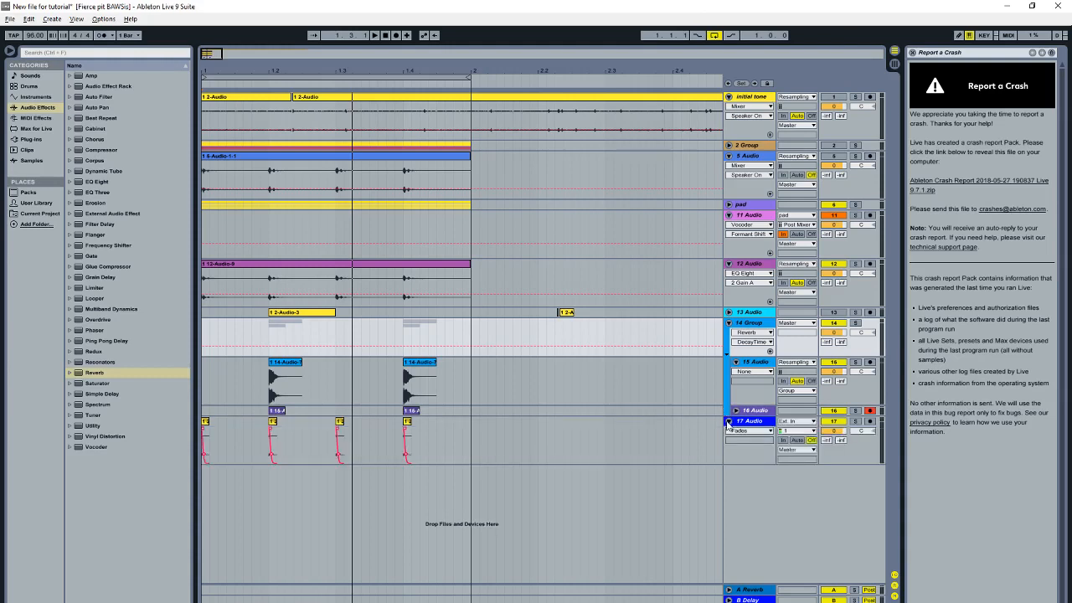
pyautogui.click(728, 421)
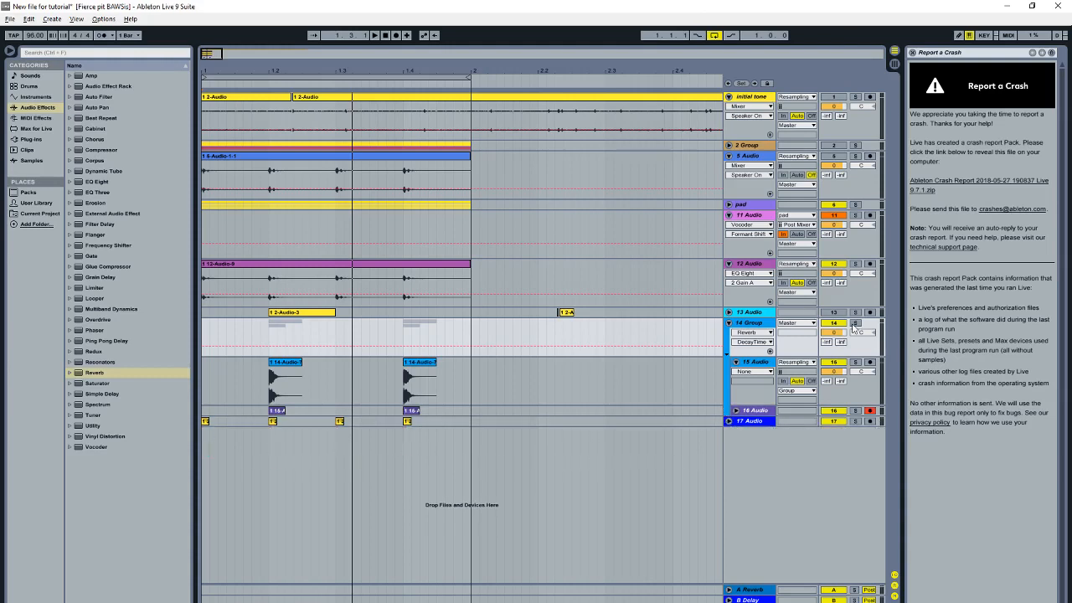
pyautogui.rightClick(786, 443)
pyautogui.click(816, 444)
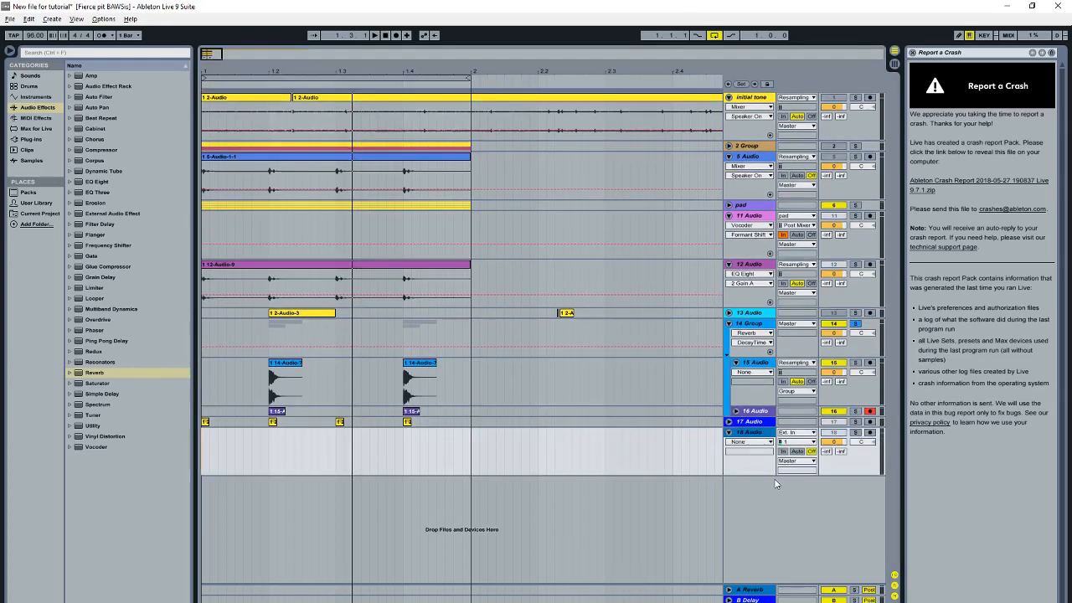
pyautogui.click(808, 432)
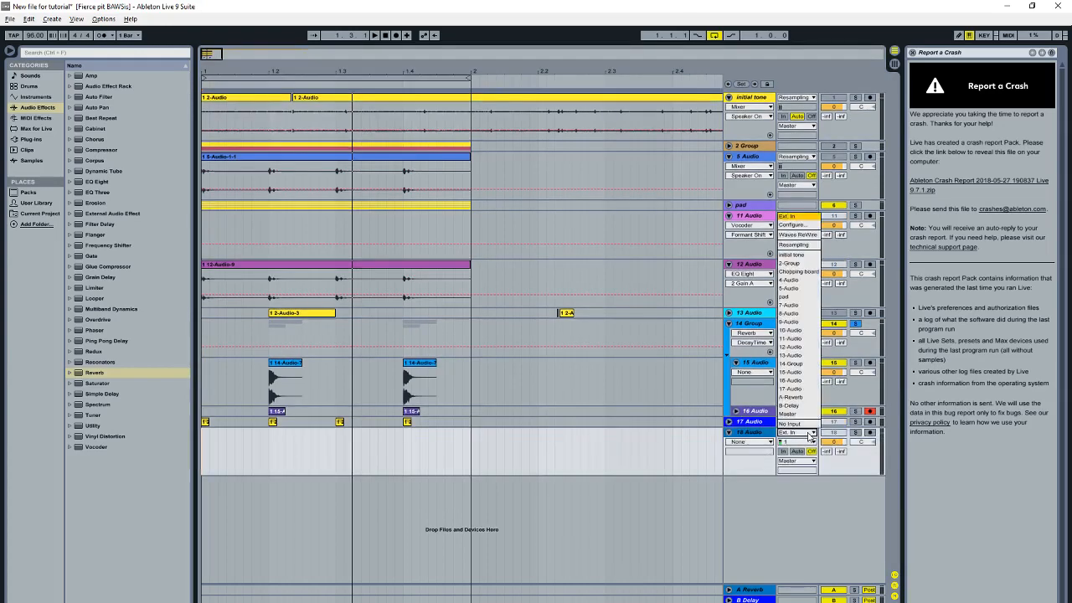
pyautogui.click(792, 365)
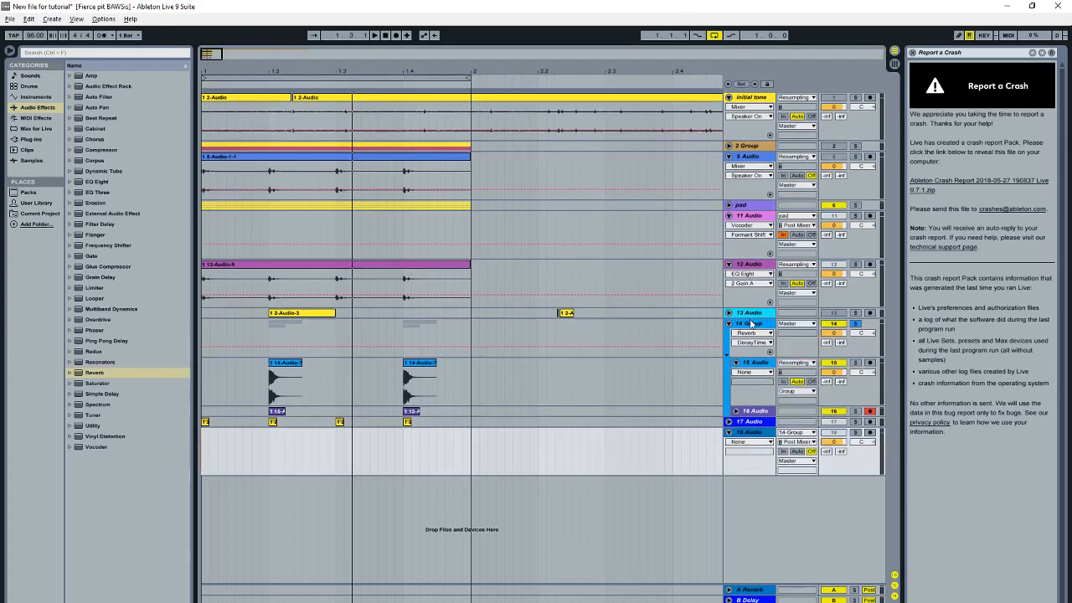
# Step: Bypass the Reverb on 14 Group and arm 18 Audio for recording with its monitoring set to In
pyautogui.doubleClick(751, 323)
pyautogui.click(139, 522)
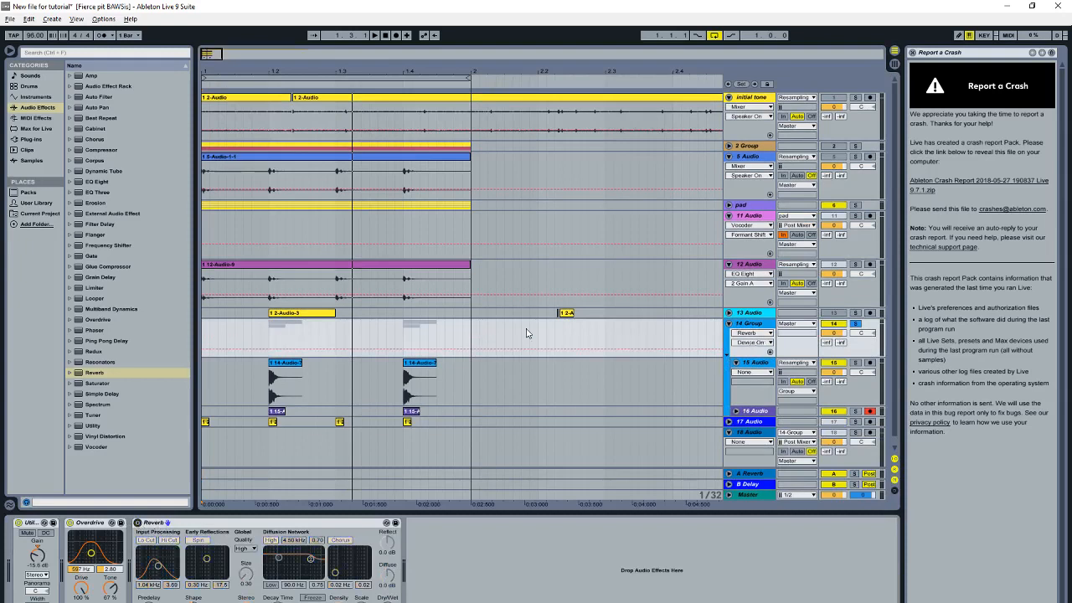
pyautogui.scroll(-1, 481, 408)
pyautogui.click(870, 425)
pyautogui.click(759, 432)
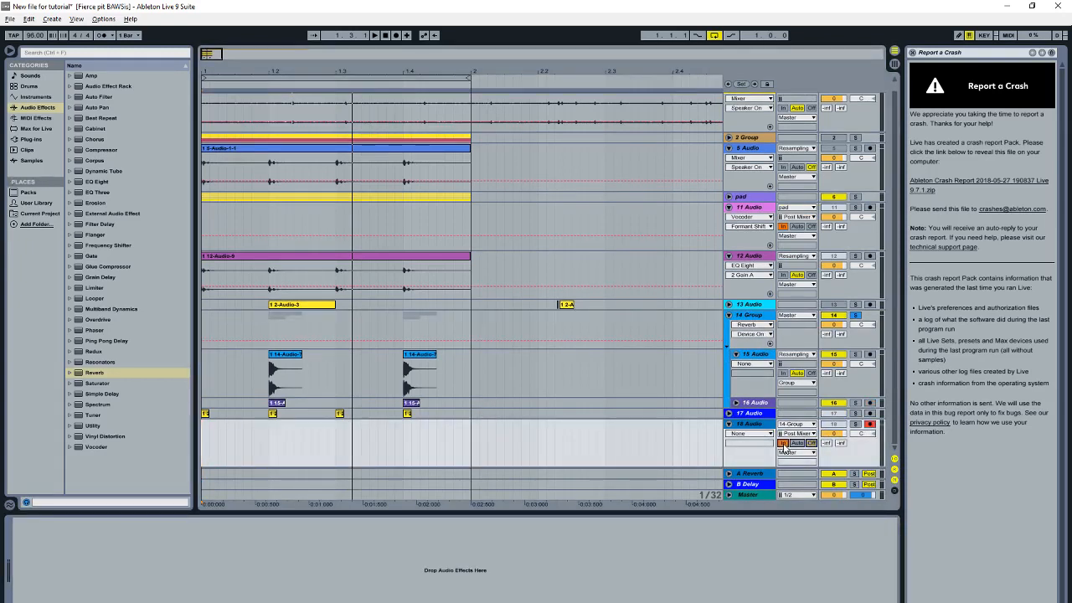
# Step: Record nearly one bar of 14 Group's output onto 18 Audio from bar 1 and set its monitoring to Auto
pyautogui.click(203, 453)
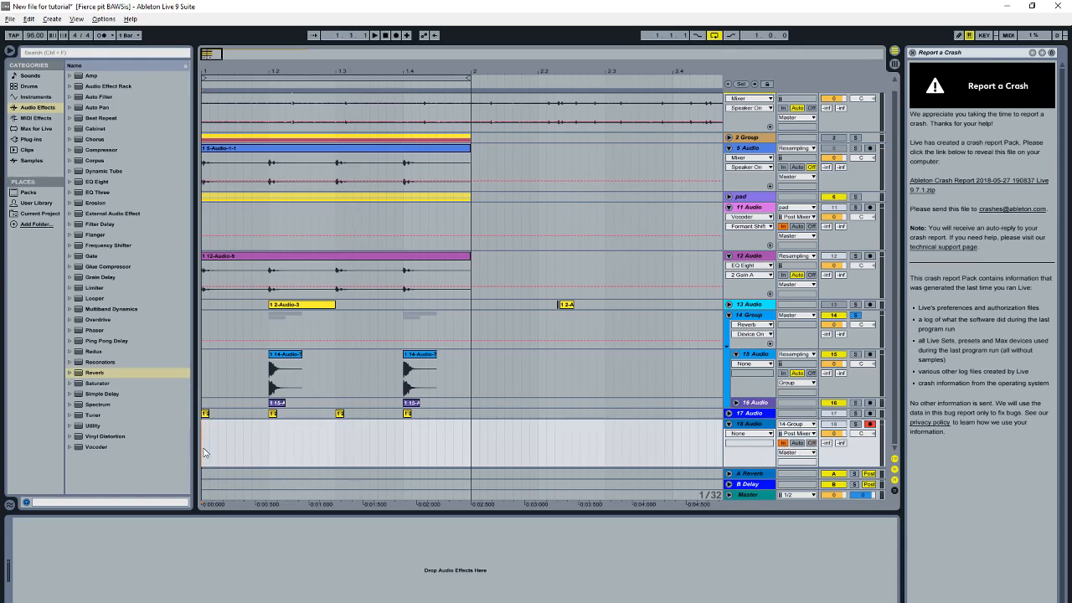
pyautogui.click(397, 37)
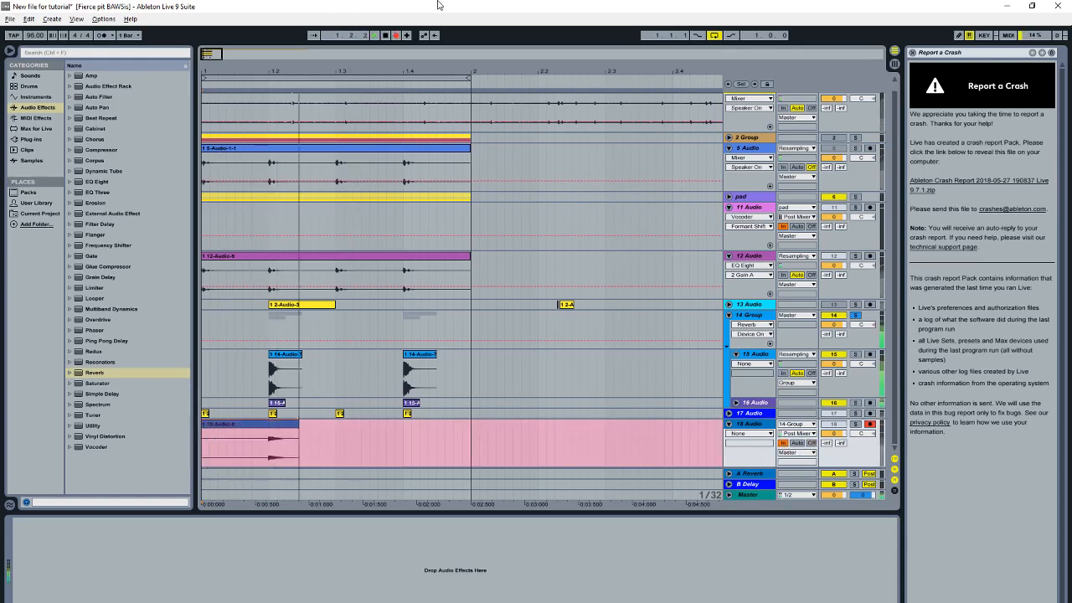
pyautogui.press('space')
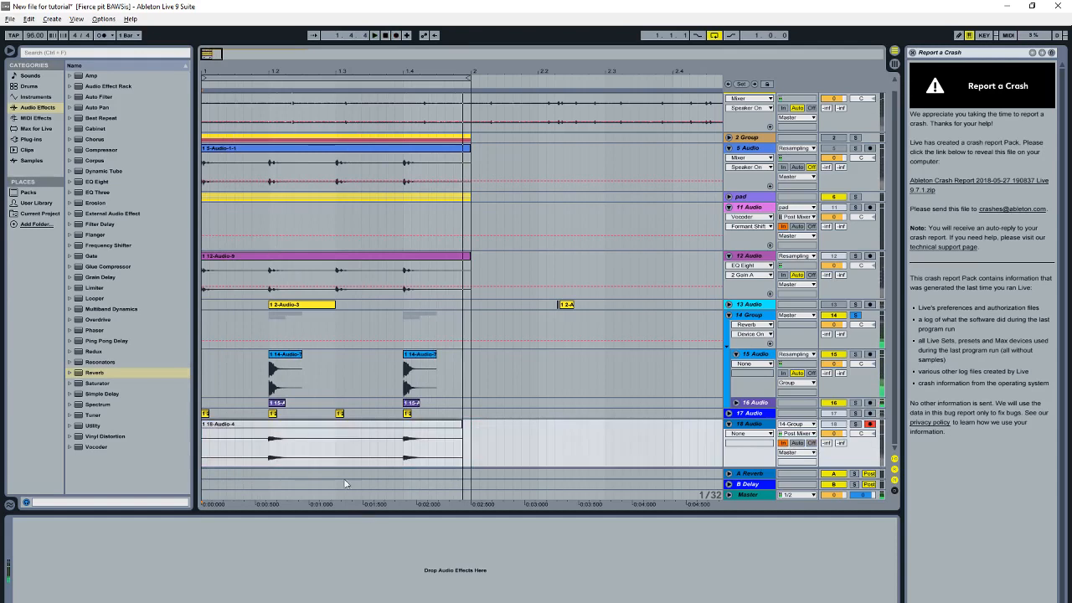
pyautogui.click(799, 444)
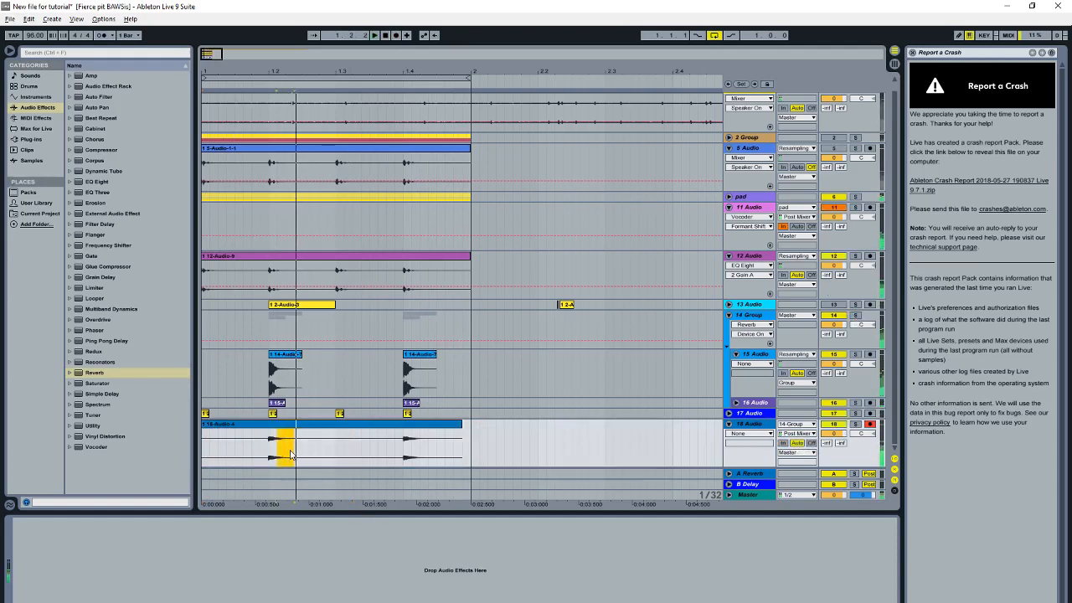
# Step: Select the first hit on 18 Audio, solo the track and audition it
pyautogui.moveTo(291, 455); pyautogui.dragTo(286, 455)
pyautogui.click(856, 425)
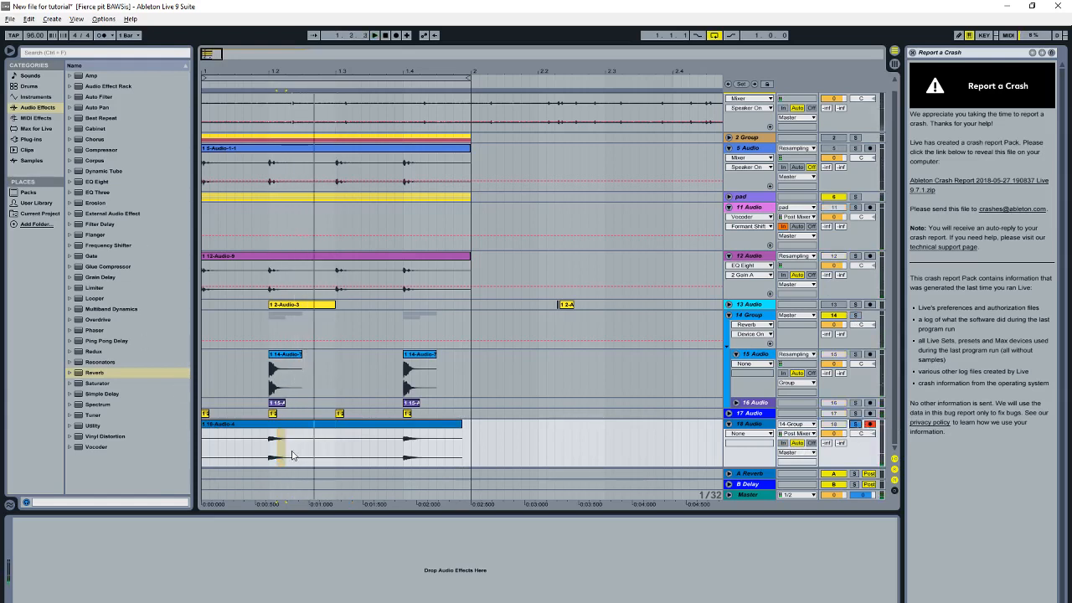
pyautogui.press('space')
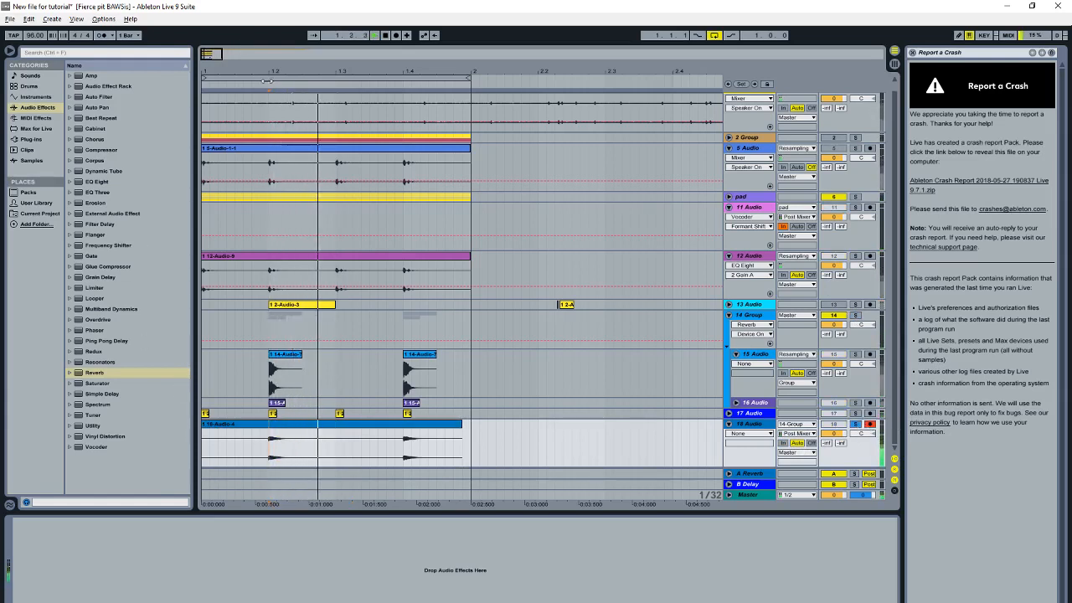
# Step: Split the hit at 1.2 on 18 Audio into its own clip, transpose it to 22 st and extend it to 1.2.2
pyautogui.moveTo(276, 71); pyautogui.dragTo(307, 531)
pyautogui.rightClick(319, 452)
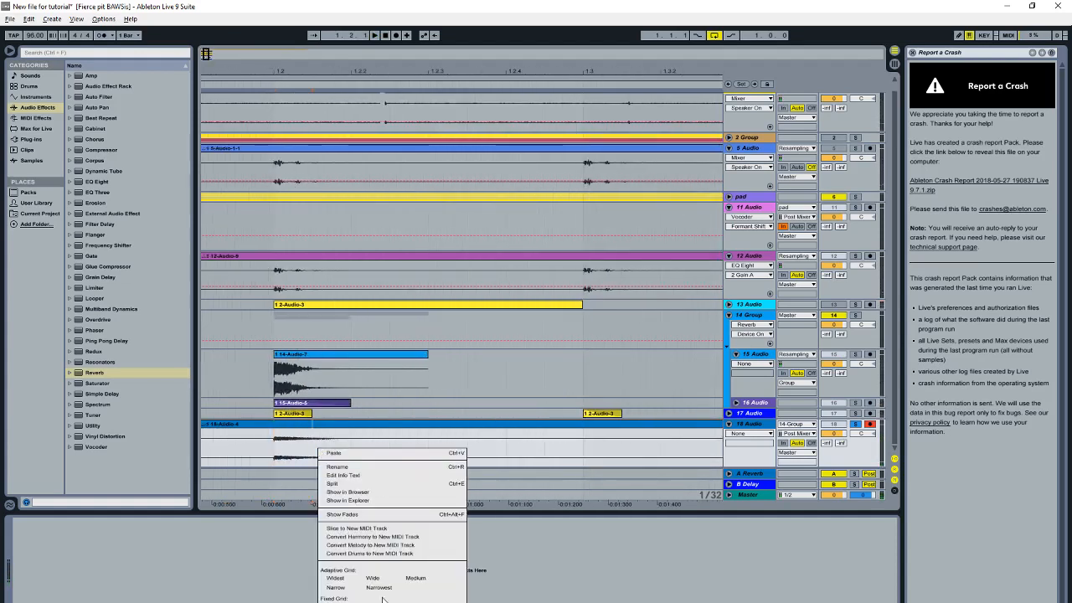
pyautogui.press('Escape')
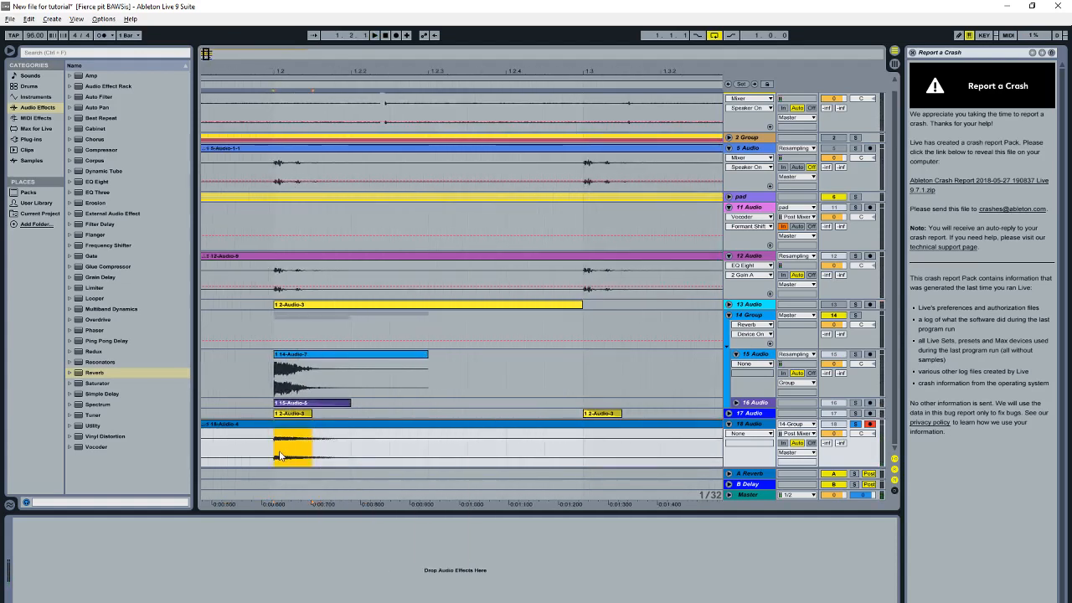
pyautogui.doubleClick(286, 428)
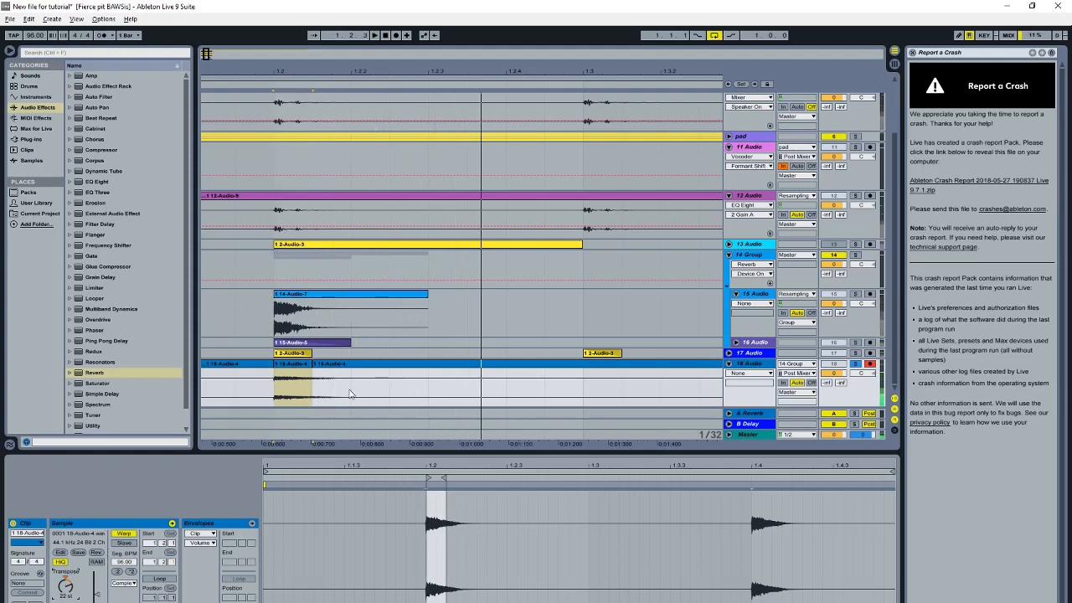
pyautogui.click(324, 373)
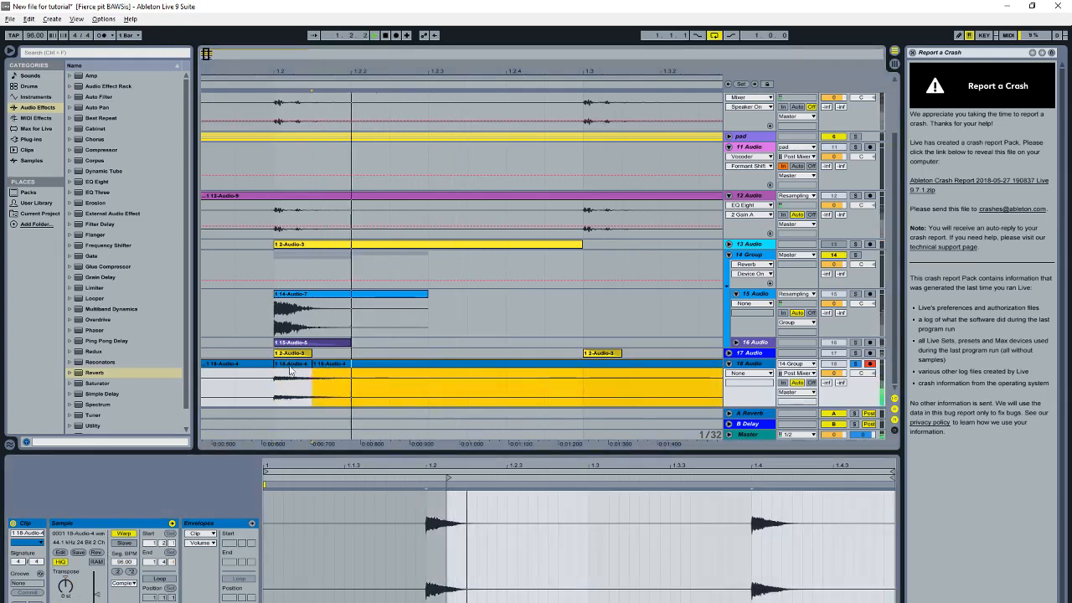
pyautogui.click(308, 365)
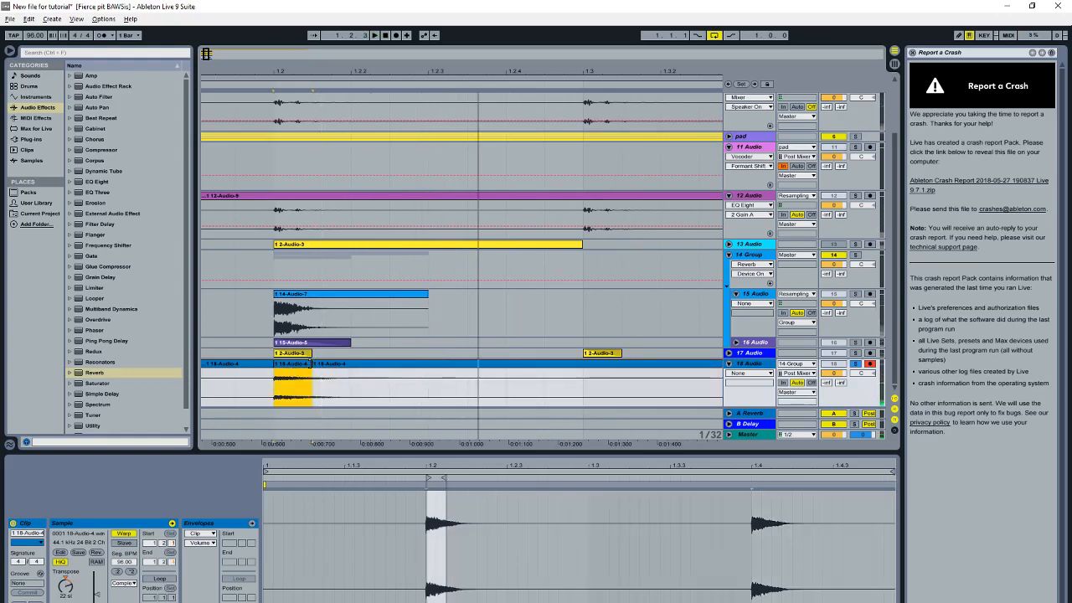
pyautogui.moveTo(311, 366); pyautogui.dragTo(352, 366)
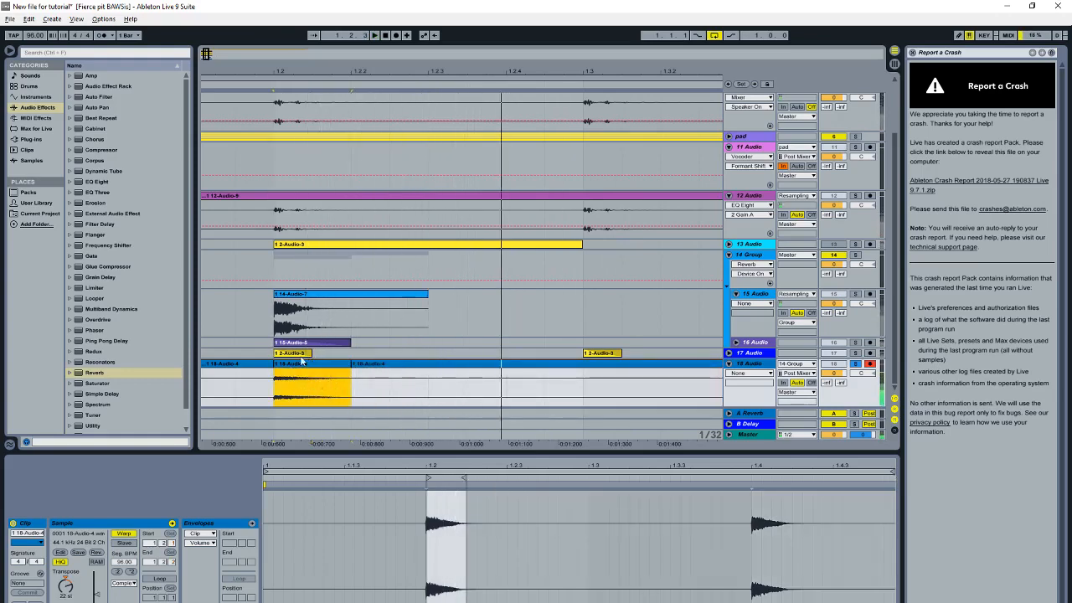
# Step: Add an EQ Eight to 18 Audio with band 1 as a low-cut filter at 3.00 kHz
pyautogui.click(747, 365)
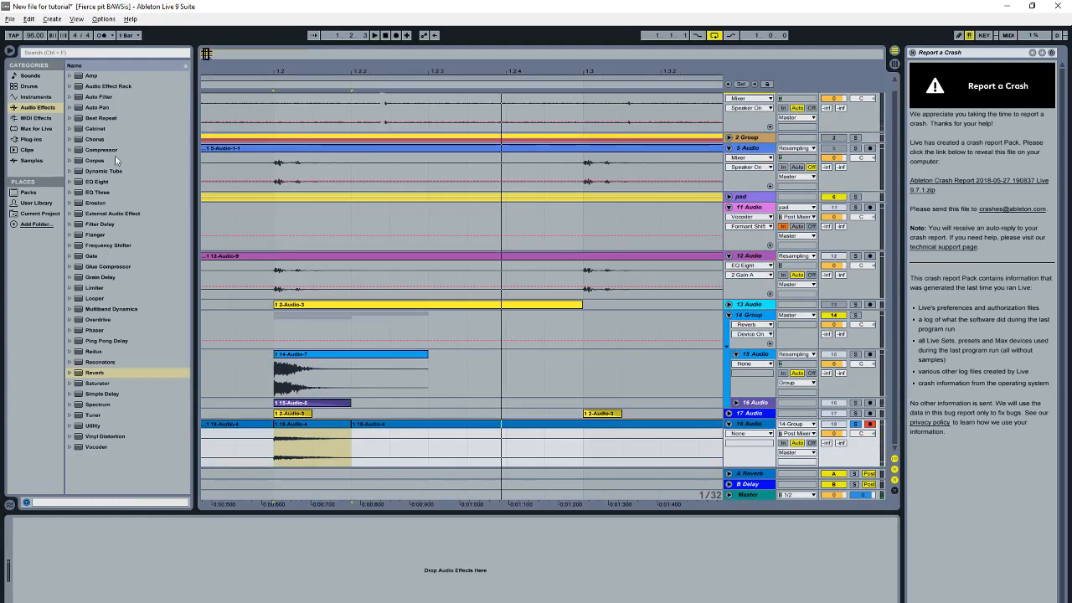
pyautogui.doubleClick(100, 182)
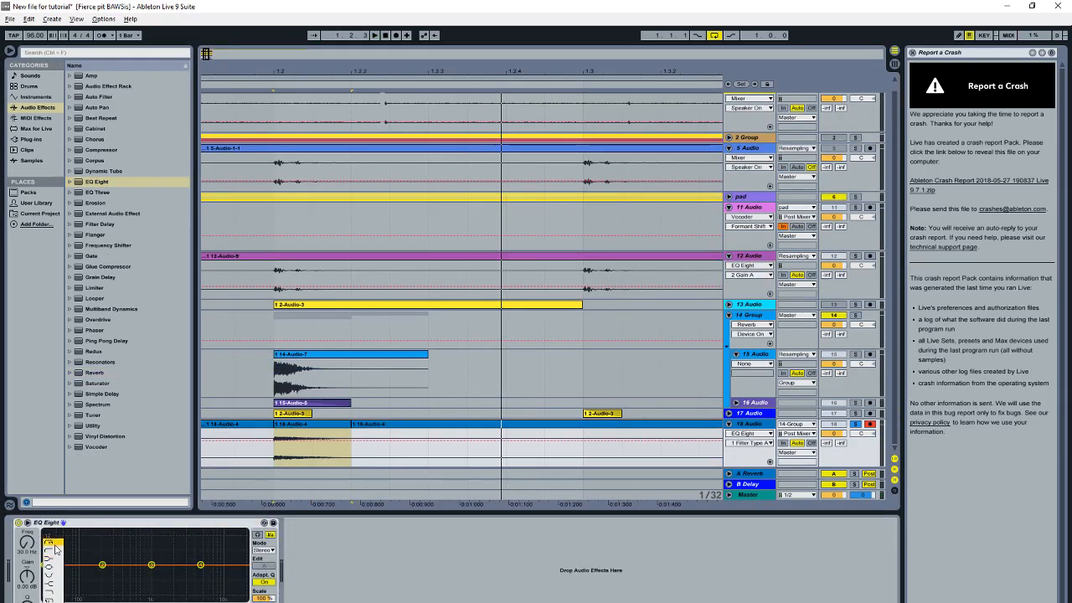
pyautogui.moveTo(44, 565); pyautogui.dragTo(185, 572)
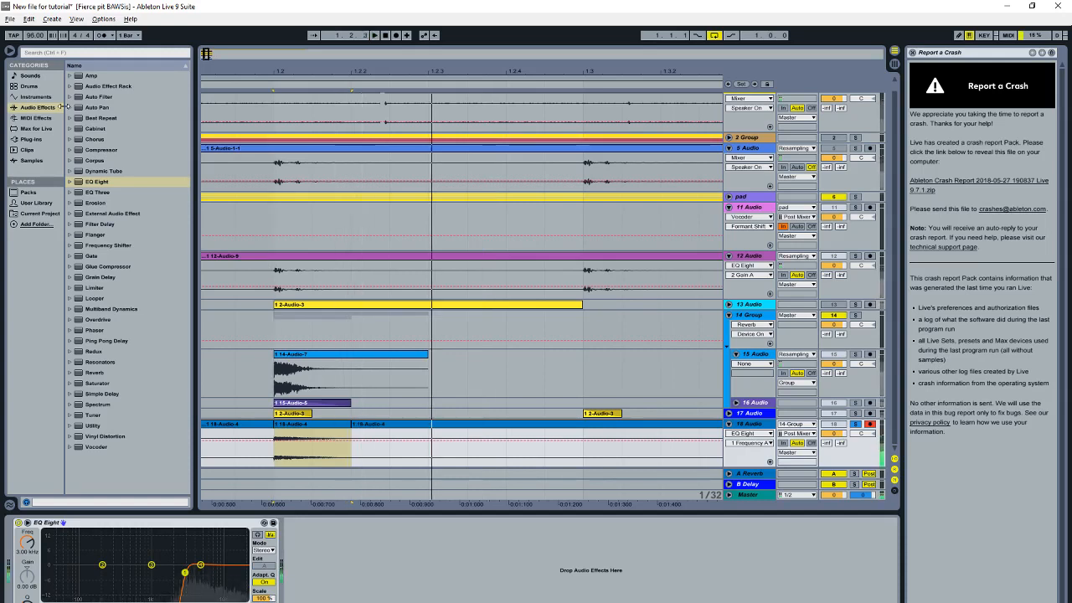
# Step: Add a Vocoder after the EQ Eight with Modulator as its carrier and a depth of 50.0 %
pyautogui.doubleClick(94, 447)
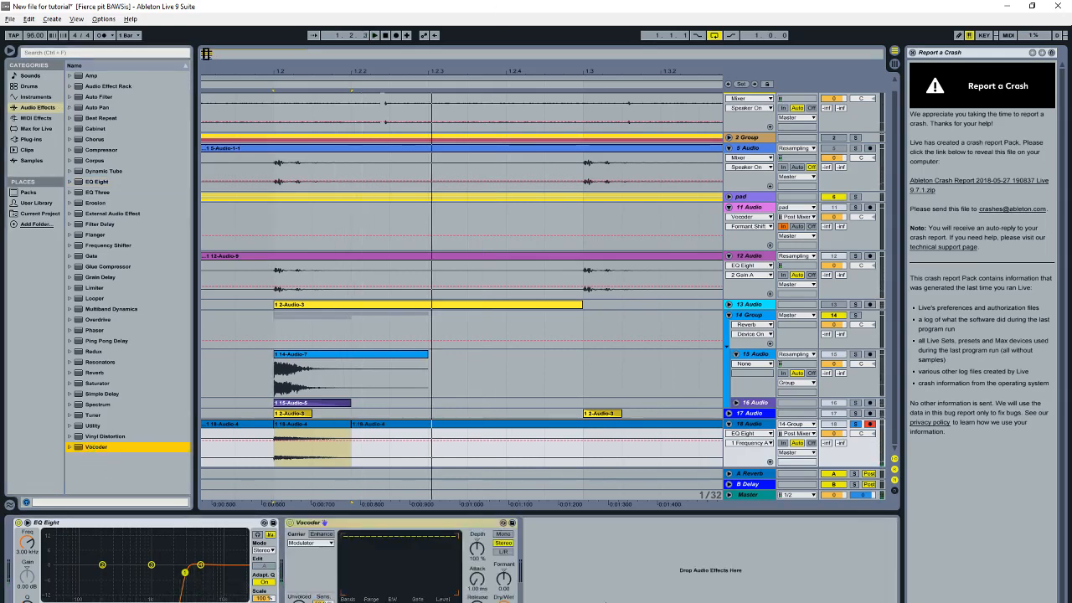
pyautogui.moveTo(509, 589); pyautogui.dragTo(478, 568)
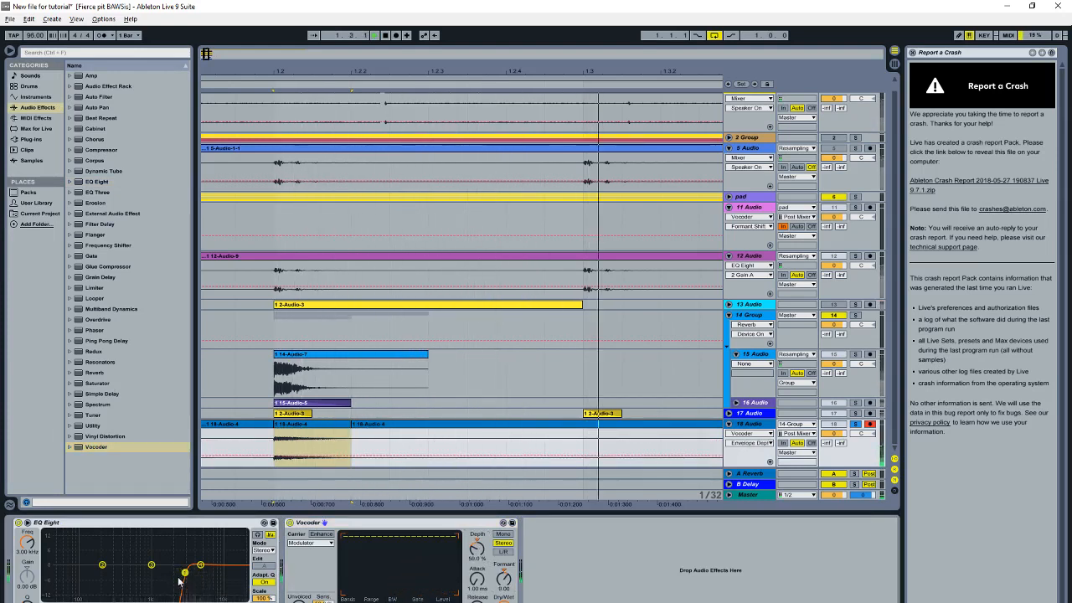
pyautogui.press('space')
pyautogui.press('space')
# Step: Fine-tune the EQ Eight's low-cut frequency to 3.06 kHz while auditioning the hit
pyautogui.moveTo(170, 576); pyautogui.dragTo(186, 571)
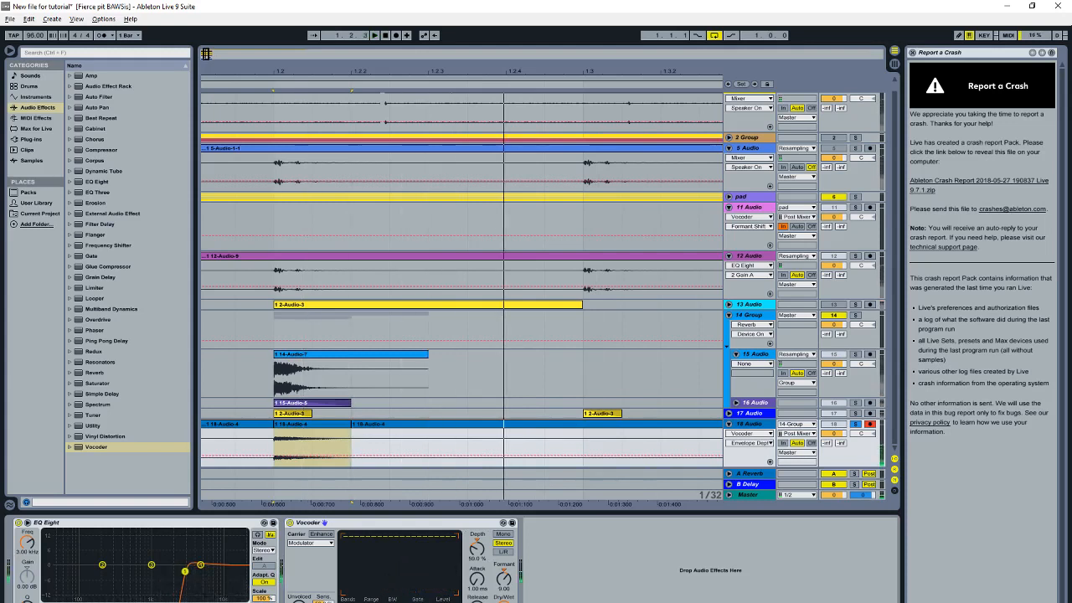
pyautogui.press('space')
pyautogui.press('space')
pyautogui.press('space')
pyautogui.press('space')
pyautogui.press('space')
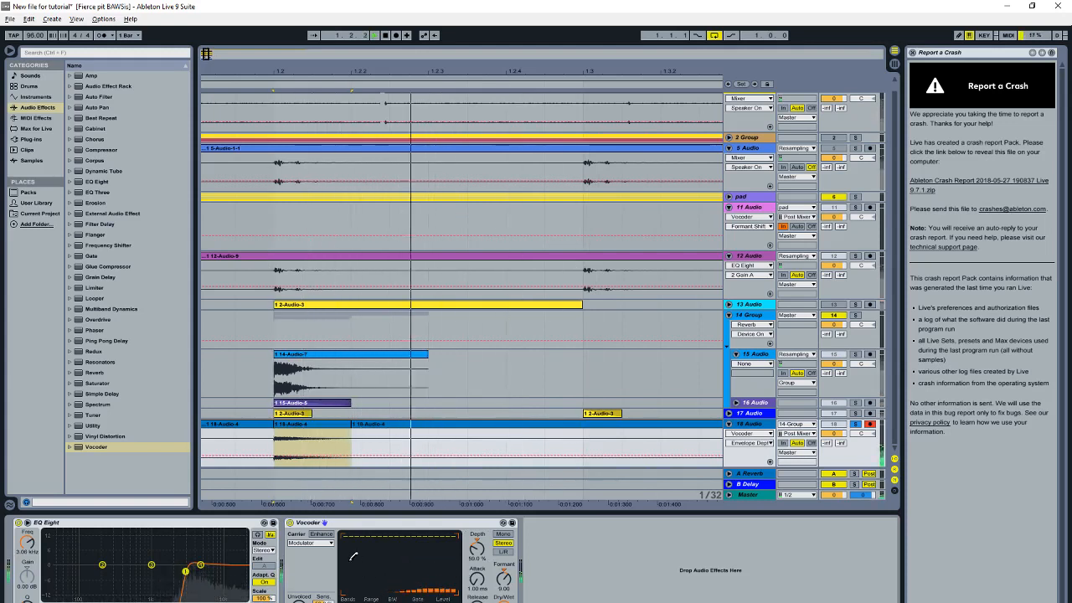
pyautogui.press('space')
# Step: Turn on the Vocoder's Enhance option and raise its depth to 154 %
pyautogui.click(323, 534)
pyautogui.press('space')
pyautogui.press('space')
pyautogui.moveTo(443, 600); pyautogui.dragTo(443, 592)
pyautogui.press('space')
pyautogui.press('space')
pyautogui.press('space')
pyautogui.press('space')
pyautogui.press('space')
pyautogui.moveTo(478, 552); pyautogui.dragTo(478, 504)
pyautogui.press('space')
pyautogui.press('space')
pyautogui.press('space')
pyautogui.press('space')
pyautogui.press('space')
pyautogui.press('space')
pyautogui.press('space')
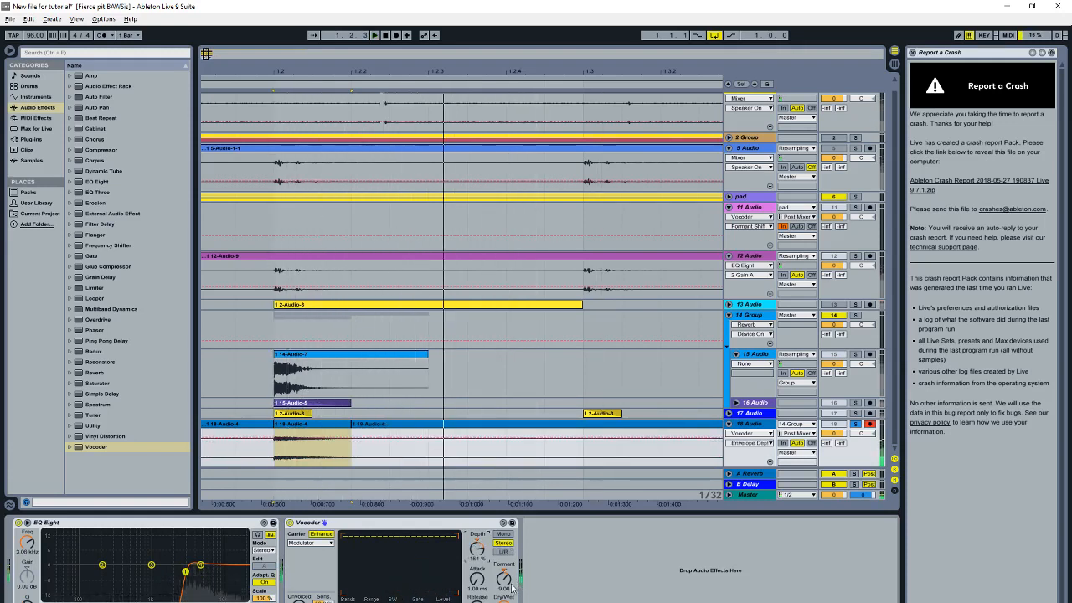
# Step: Set the Vocoder's formant shift to 13.8 and adjust its release time
pyautogui.moveTo(503, 579); pyautogui.dragTo(503, 571)
pyautogui.press('space')
pyautogui.press('space')
pyautogui.press('space')
pyautogui.press('space')
pyautogui.press('space')
pyautogui.press('space')
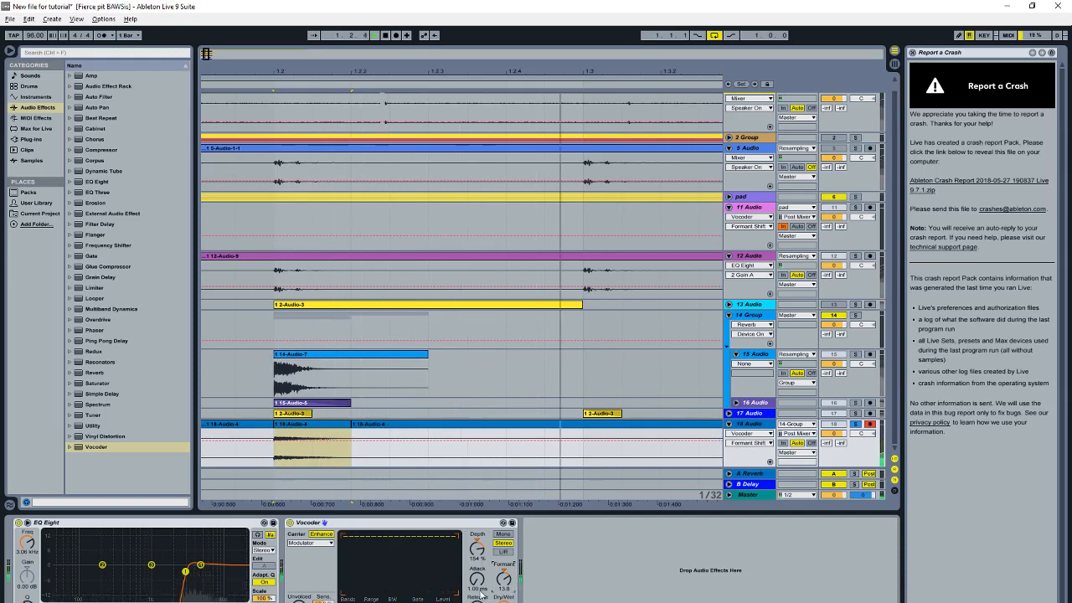
pyautogui.moveTo(477, 598); pyautogui.dragTo(477, 602)
pyautogui.press('space')
pyautogui.press('space')
pyautogui.press('space')
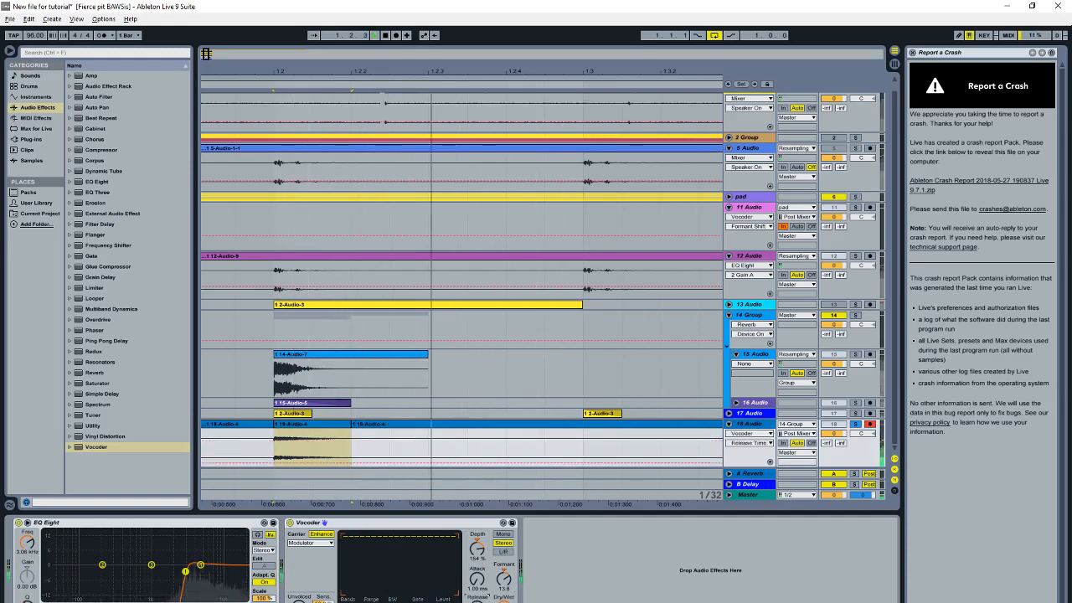
pyautogui.press('space')
pyautogui.press('space')
# Step: Lower the Vocoder's depth to 52.0 % and switch it to Mono
pyautogui.moveTo(477, 548); pyautogui.dragTo(505, 582)
pyautogui.press('space')
pyautogui.press('space')
pyautogui.press('space')
pyautogui.press('space')
pyautogui.press('space')
pyautogui.press('space')
pyautogui.press('space')
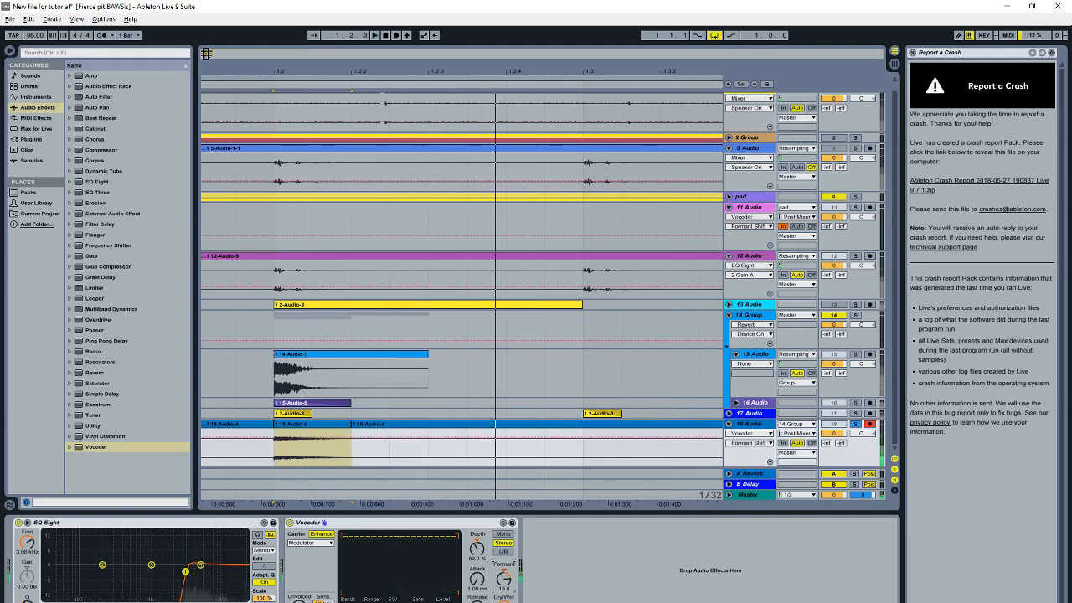
pyautogui.press('space')
pyautogui.press('space')
pyautogui.press('space')
pyautogui.click(504, 552)
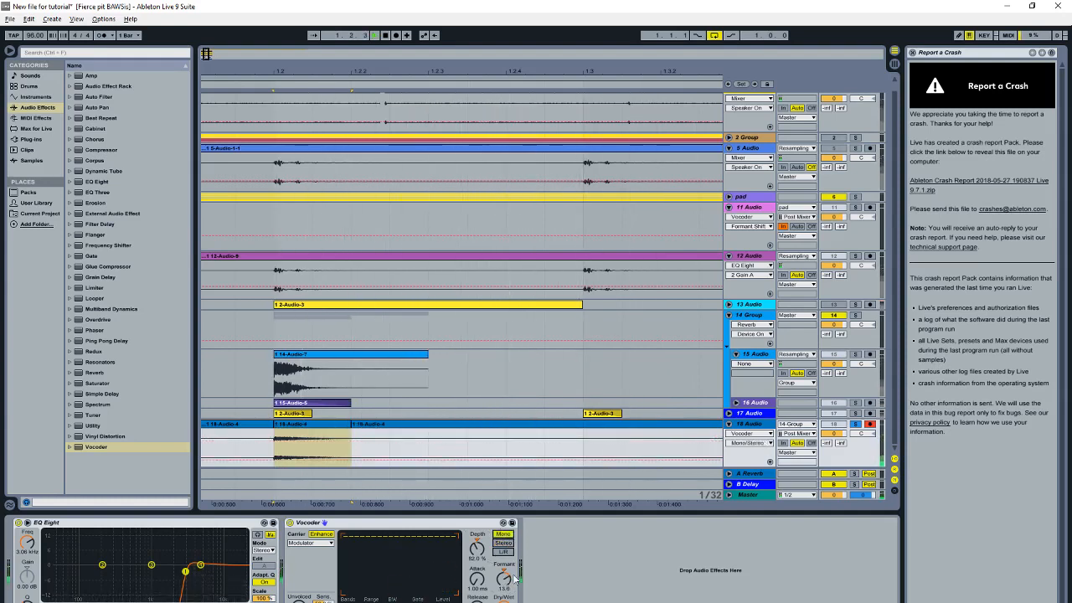
pyautogui.press('space')
pyautogui.press('space')
pyautogui.click(503, 534)
pyautogui.press('space')
pyautogui.press('space')
# Step: Set the Vocoder's formant shift to 21.2 and depth to 67.0 %, adjusting its dry/wet mix
pyautogui.moveTo(505, 580); pyautogui.dragTo(477, 556)
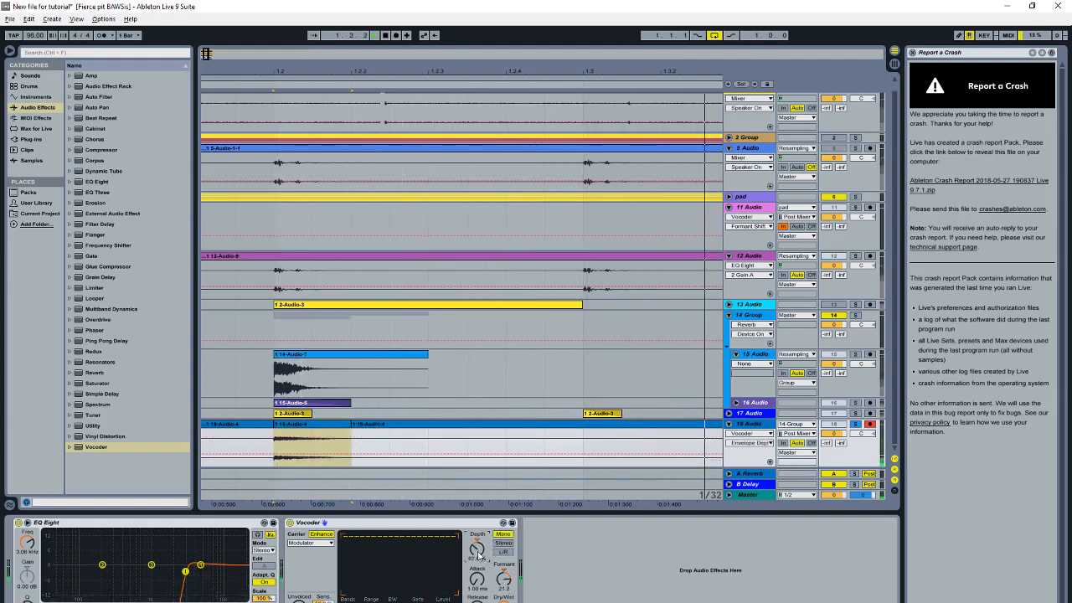
pyautogui.press('space')
pyautogui.press('space')
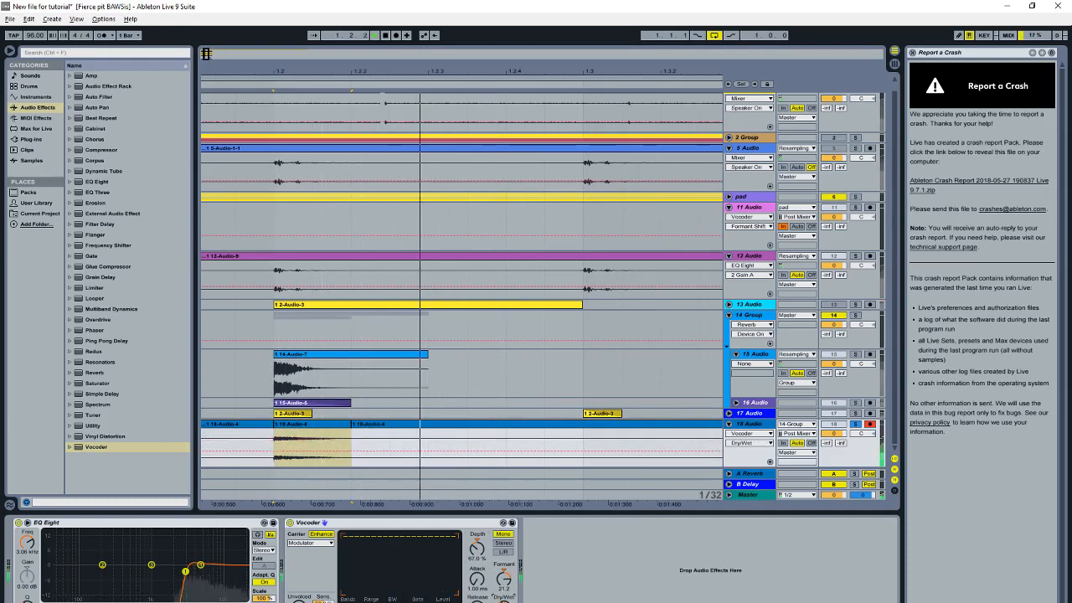
pyautogui.press('space')
pyautogui.press('space')
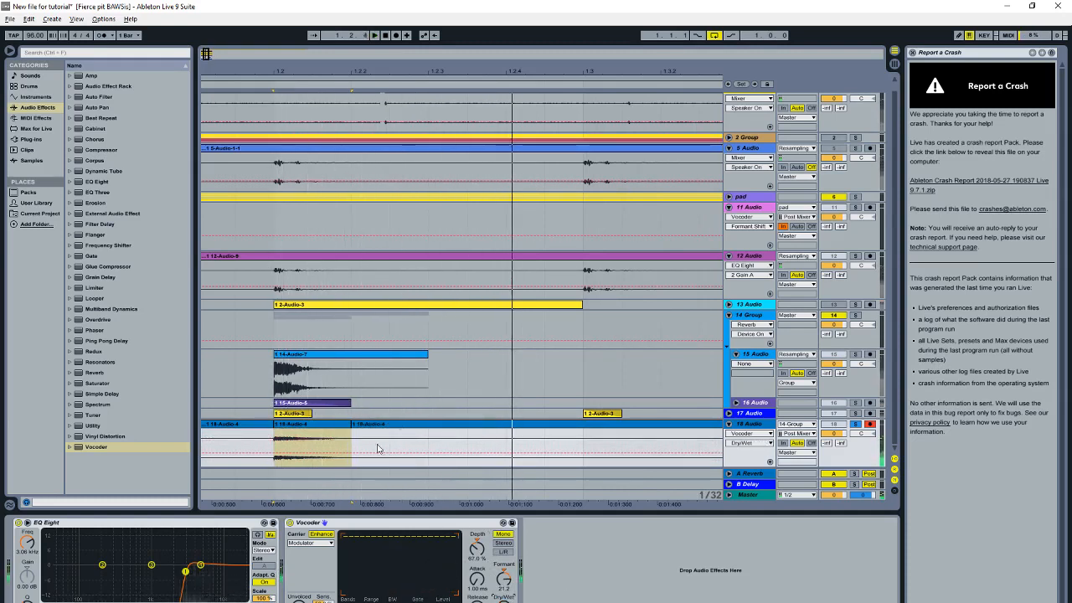
# Step: Add an Overdrive after the Vocoder on 18 Audio and try different filter and drive settings
pyautogui.doubleClick(80, 319)
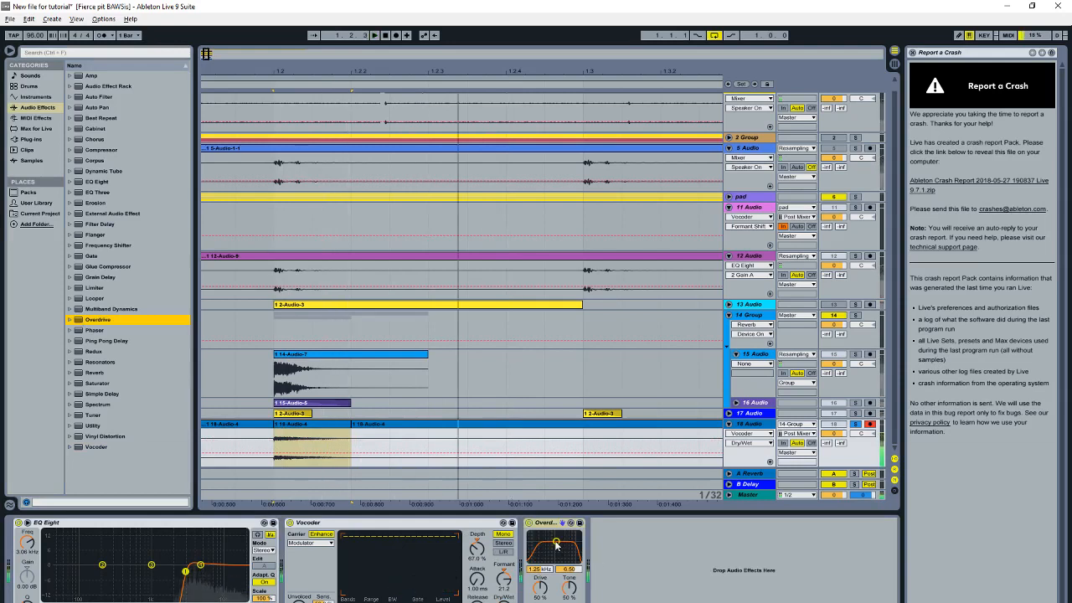
pyautogui.press('space')
pyautogui.press('space')
pyautogui.press('space')
pyautogui.moveTo(565, 557); pyautogui.dragTo(540, 600)
pyautogui.press('space')
pyautogui.press('space')
pyautogui.press('space')
pyautogui.press('space')
pyautogui.press('space')
pyautogui.press('space')
pyautogui.press('space')
pyautogui.press('space')
pyautogui.press('space')
pyautogui.press('space')
pyautogui.press('space')
pyautogui.press('space')
# Step: Set the Overdrive's filter to 13.2 kHz with a bandwidth of 2.45, tone to 63 % and drive to 39 %
pyautogui.moveTo(560, 560); pyautogui.dragTo(575, 553)
pyautogui.press('space')
pyautogui.press('space')
pyautogui.press('space')
pyautogui.press('space')
pyautogui.press('space')
pyautogui.press('space')
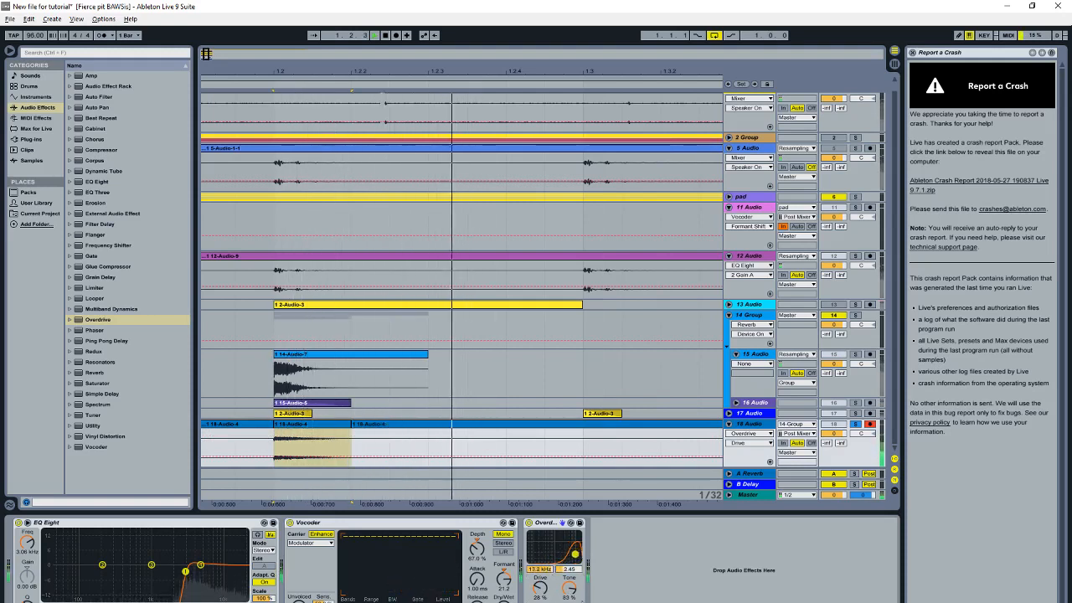
pyautogui.press('space')
pyautogui.moveTo(540, 589); pyautogui.dragTo(540, 540)
pyautogui.press('space')
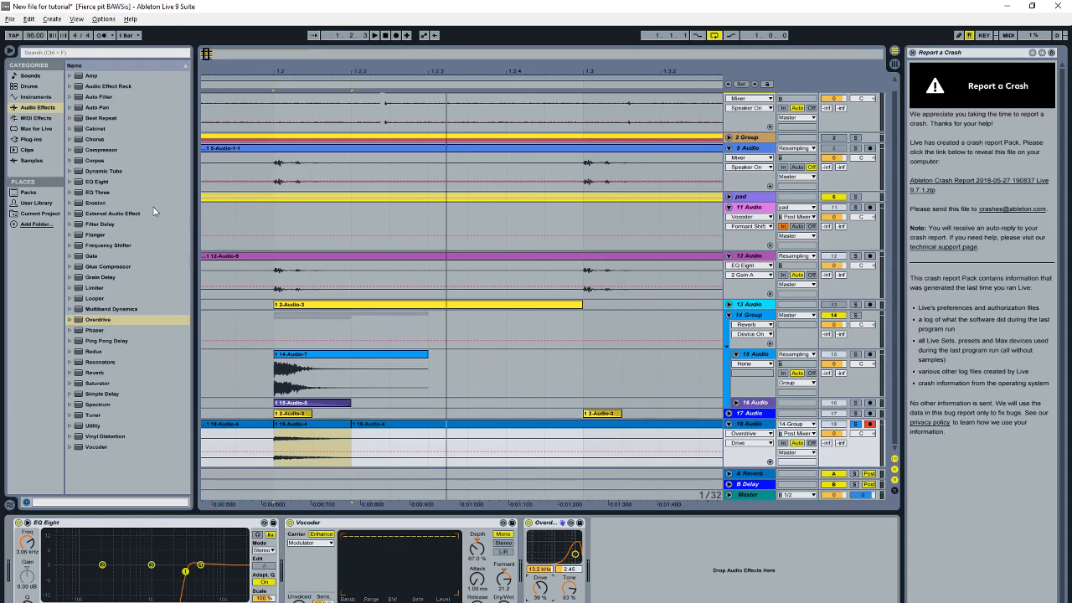
# Step: Add a Flanger after the Overdrive with its high pass at 449 Hz and its LFO rate at 0.01 Hz
pyautogui.doubleClick(96, 235)
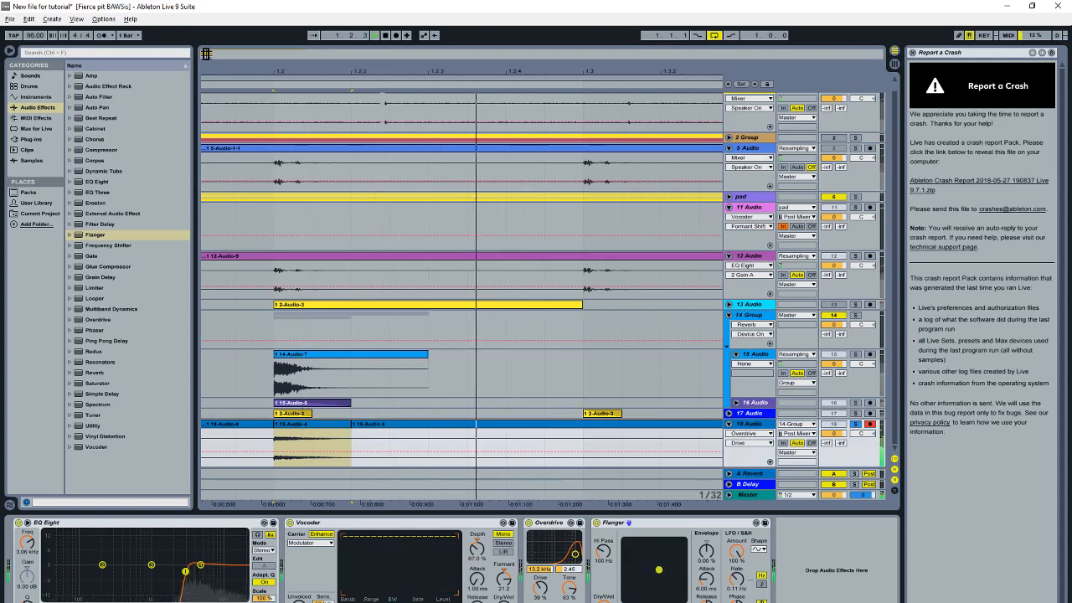
pyautogui.moveTo(603, 550); pyautogui.dragTo(602, 529)
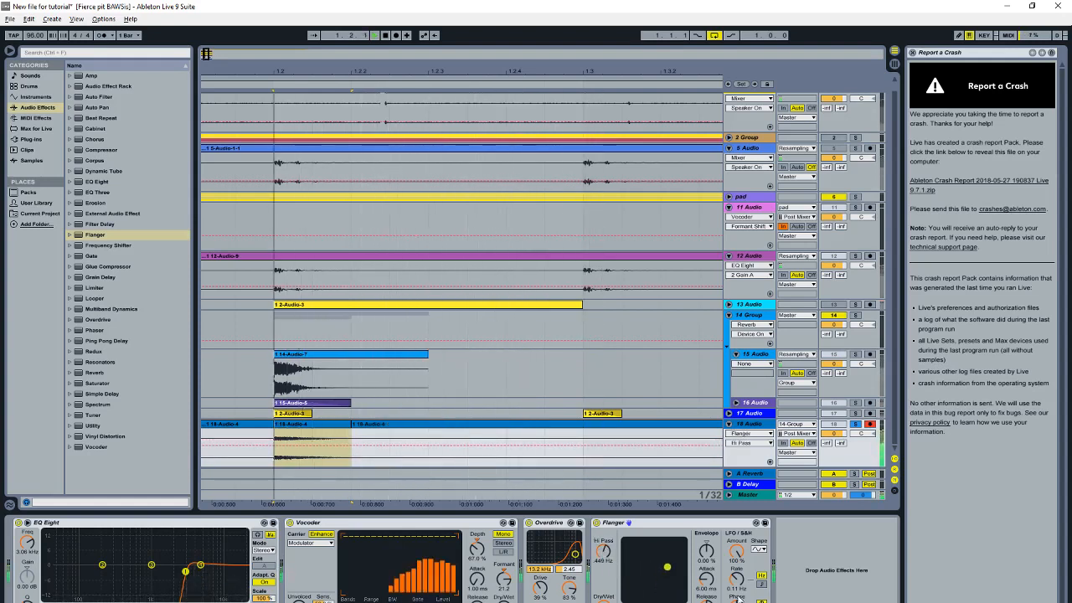
pyautogui.moveTo(732, 591); pyautogui.dragTo(732, 599)
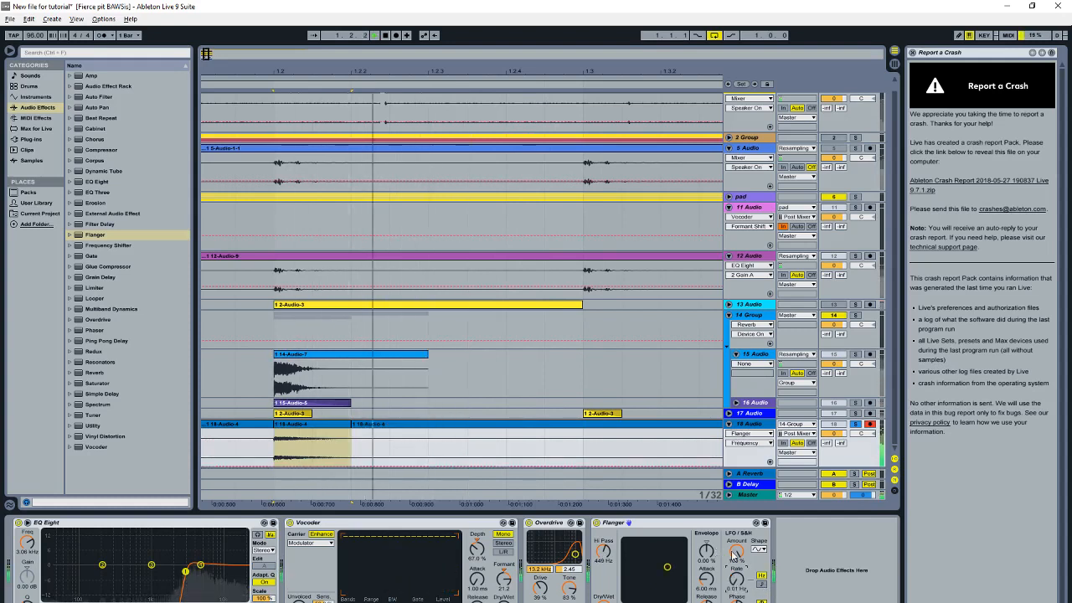
# Step: Set the Flanger's envelope amount to 46.0 %, attack to 0.16 ms, high pass to 727 Hz and LFO rate to 0.03 Hz
pyautogui.moveTo(706, 556)
pyautogui.mouseDown()
pyautogui.moveTo(706, 546)
pyautogui.moveTo(708, 558)
pyautogui.mouseUp()
pyautogui.moveTo(603, 552); pyautogui.dragTo(603, 552)
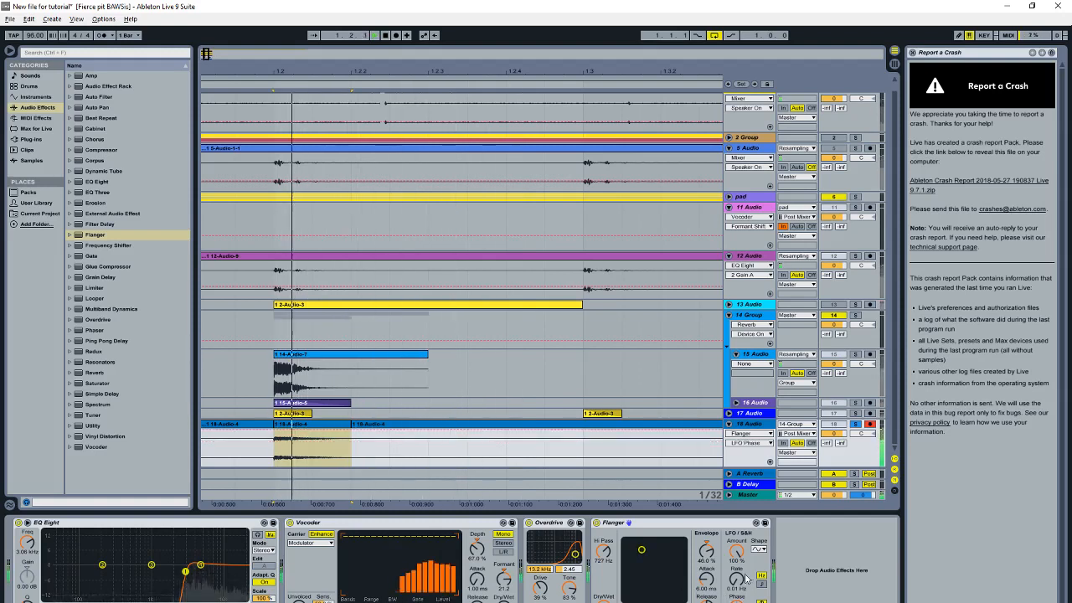
pyautogui.moveTo(735, 578)
pyautogui.mouseDown()
pyautogui.moveTo(736, 495)
pyautogui.moveTo(738, 593)
pyautogui.mouseUp()
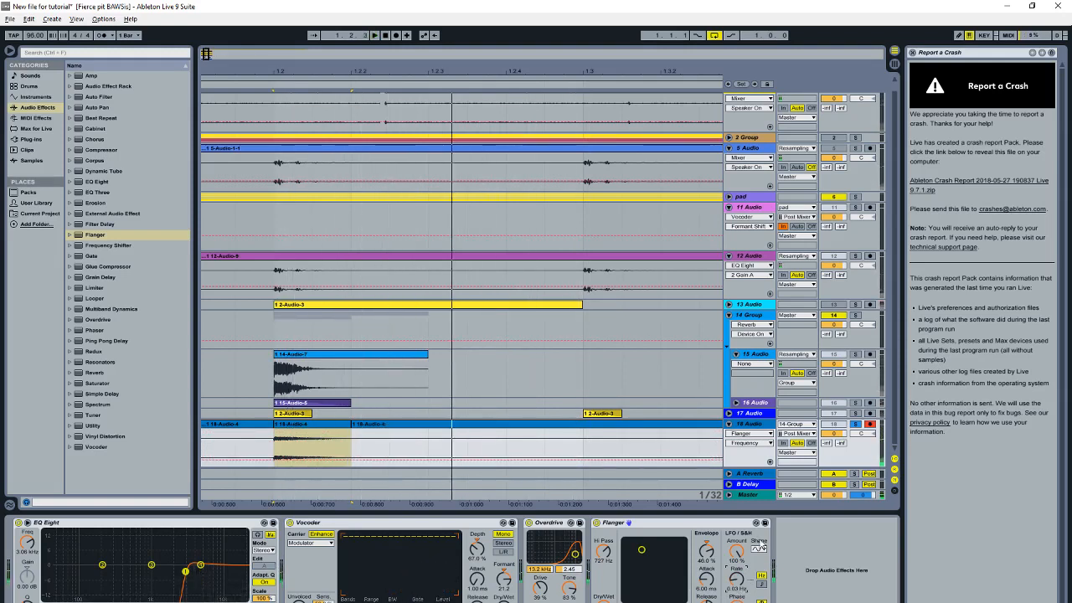
pyautogui.moveTo(702, 582); pyautogui.dragTo(701, 598)
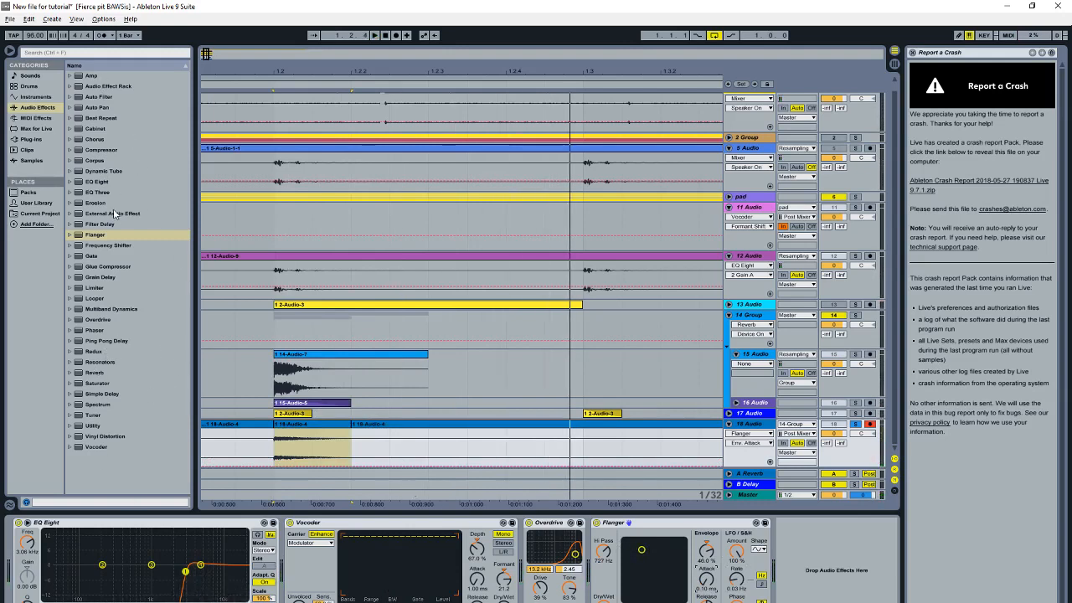
# Step: Add an Erosion in Sine mode after the Flanger, adjust its frequency and amount, and set the Flanger's LFO rate to 0.02 Hz
pyautogui.doubleClick(95, 204)
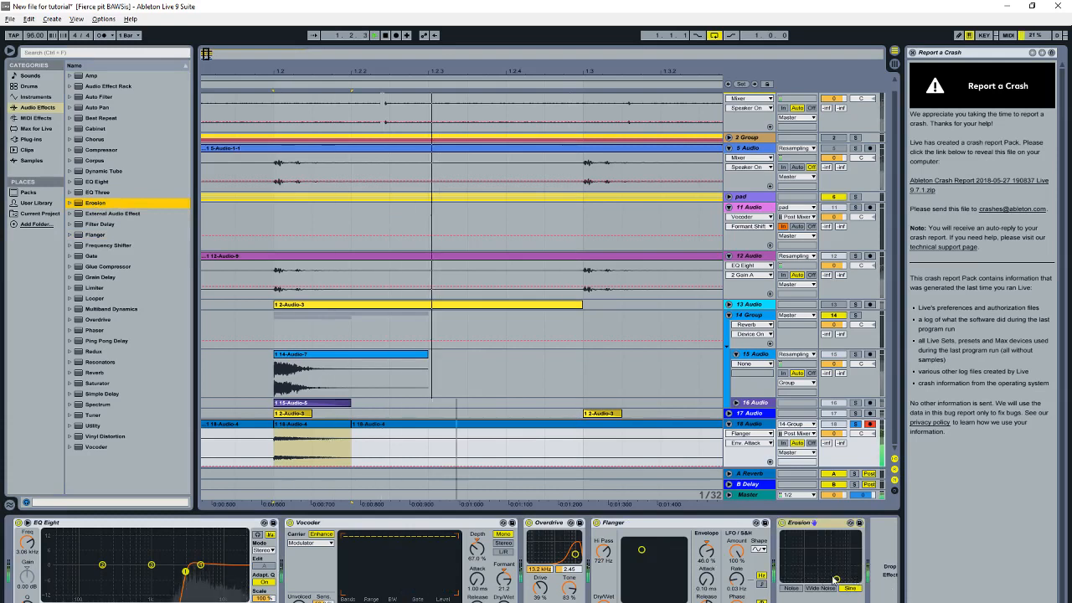
pyautogui.moveTo(836, 579); pyautogui.dragTo(838, 542)
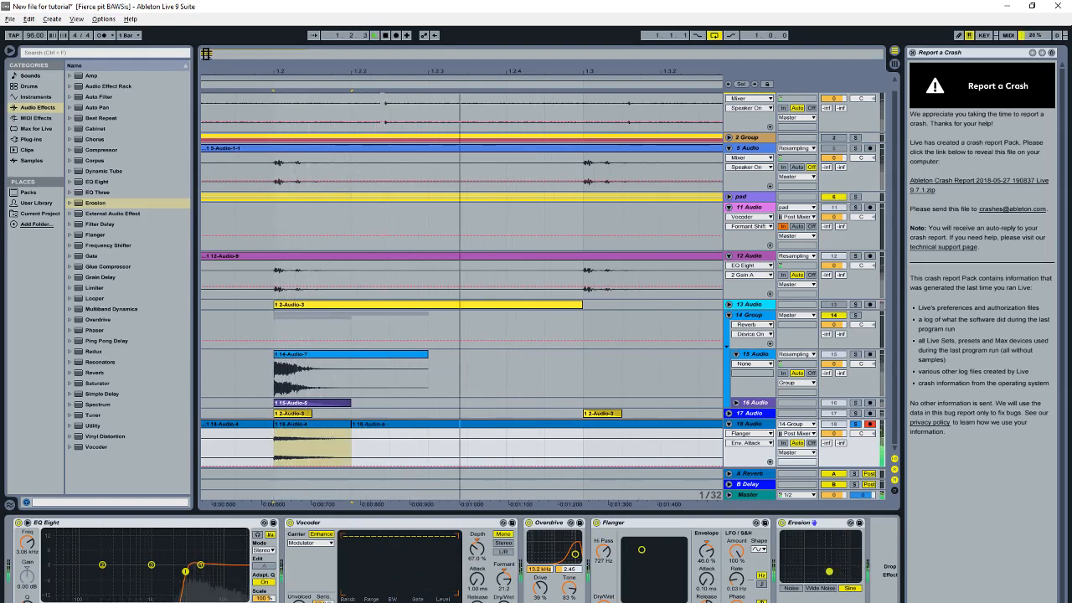
pyautogui.click(737, 579)
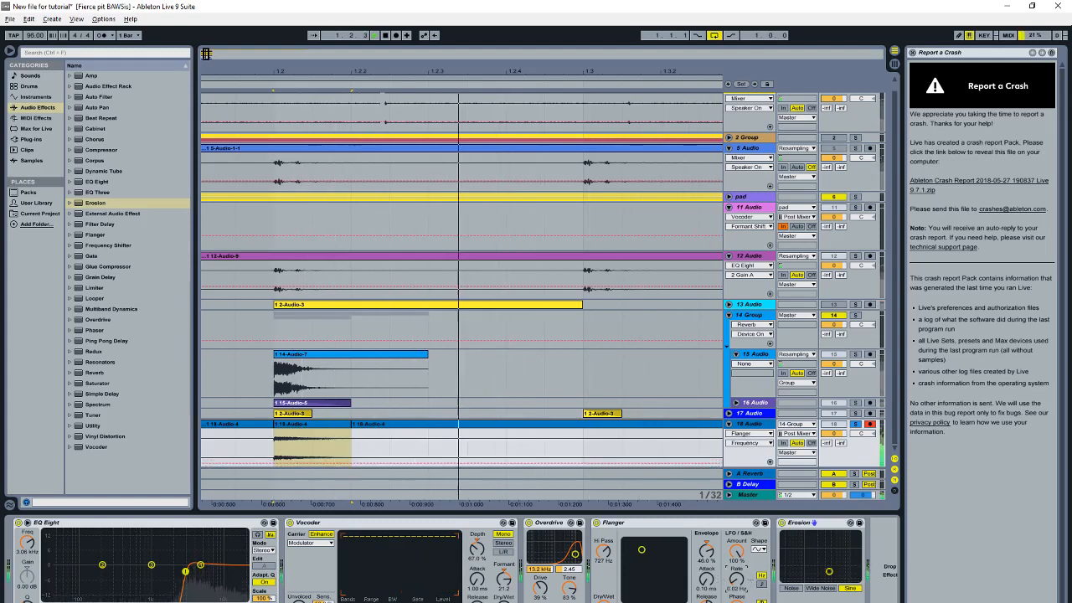
# Step: Adjust the Flanger's dry/wet mix and move the Erosion's control point to a higher frequency with a lower amount
pyautogui.click(603, 601)
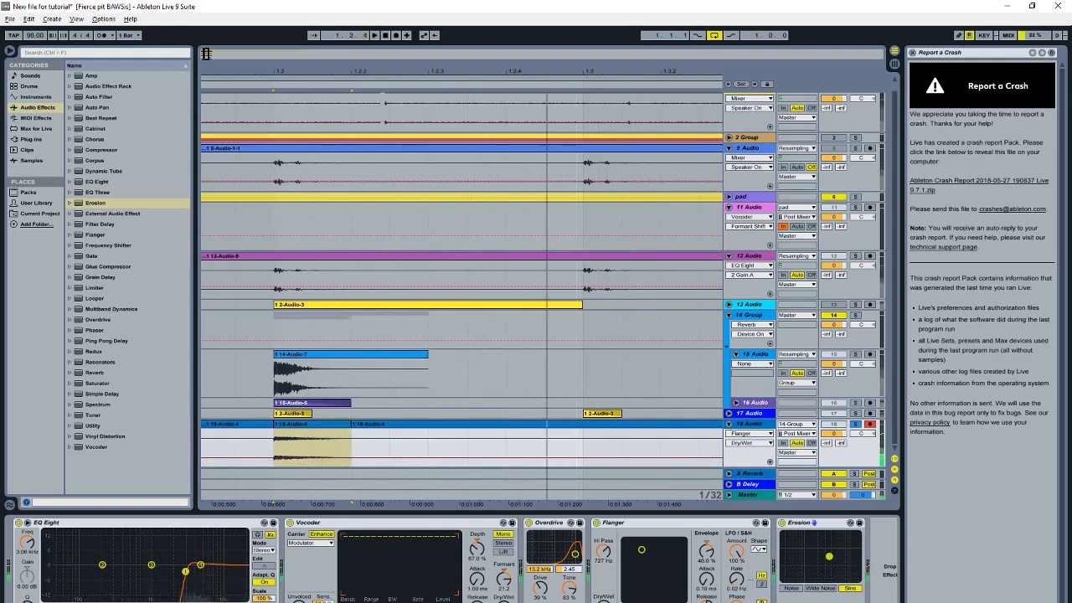
pyautogui.moveTo(828, 572)
pyautogui.mouseDown()
pyautogui.moveTo(828, 556)
pyautogui.moveTo(843, 576)
pyautogui.mouseUp()
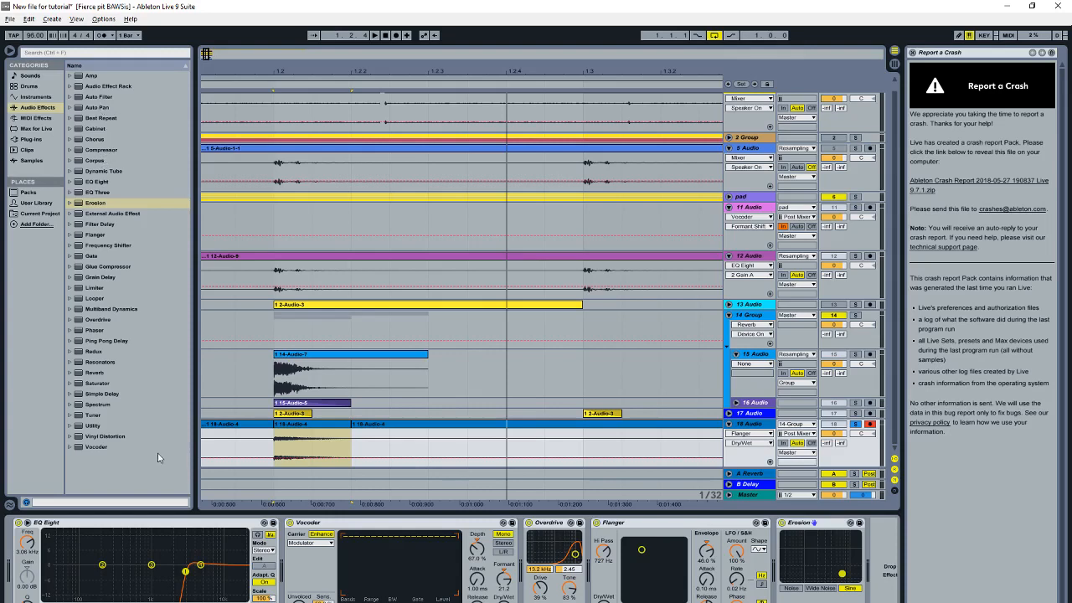
# Step: Add a Resonators after the Erosion, set resonator I's note to B4 and the decay to 13.5
pyautogui.doubleClick(100, 362)
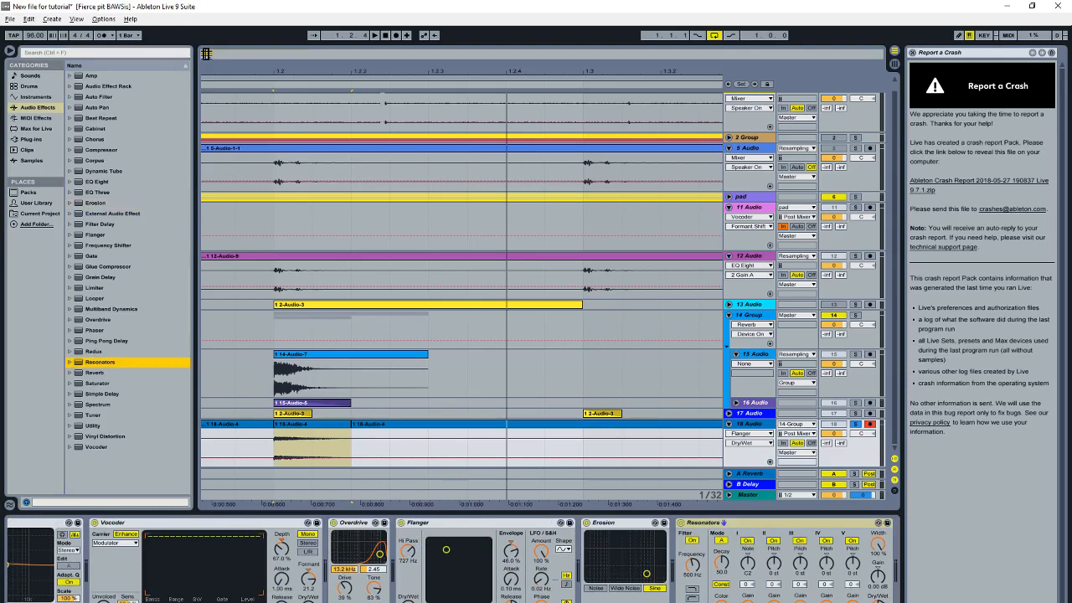
pyautogui.click(703, 523)
pyautogui.press('space')
pyautogui.moveTo(747, 562)
pyautogui.mouseDown()
pyautogui.moveTo(748, 527)
pyautogui.moveTo(751, 559)
pyautogui.mouseUp()
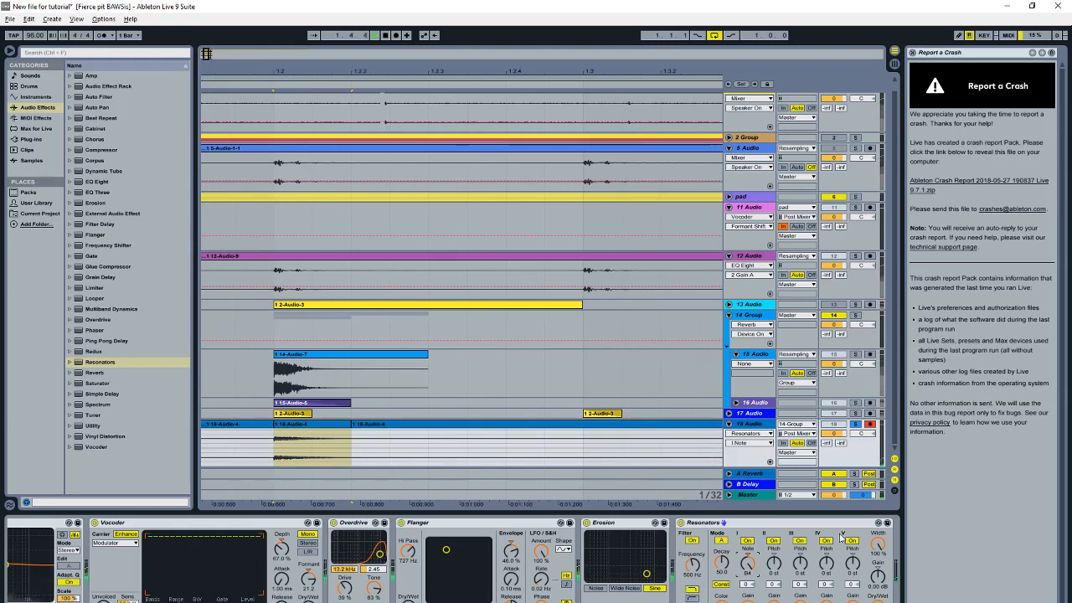
pyautogui.moveTo(722, 565); pyautogui.dragTo(721, 524)
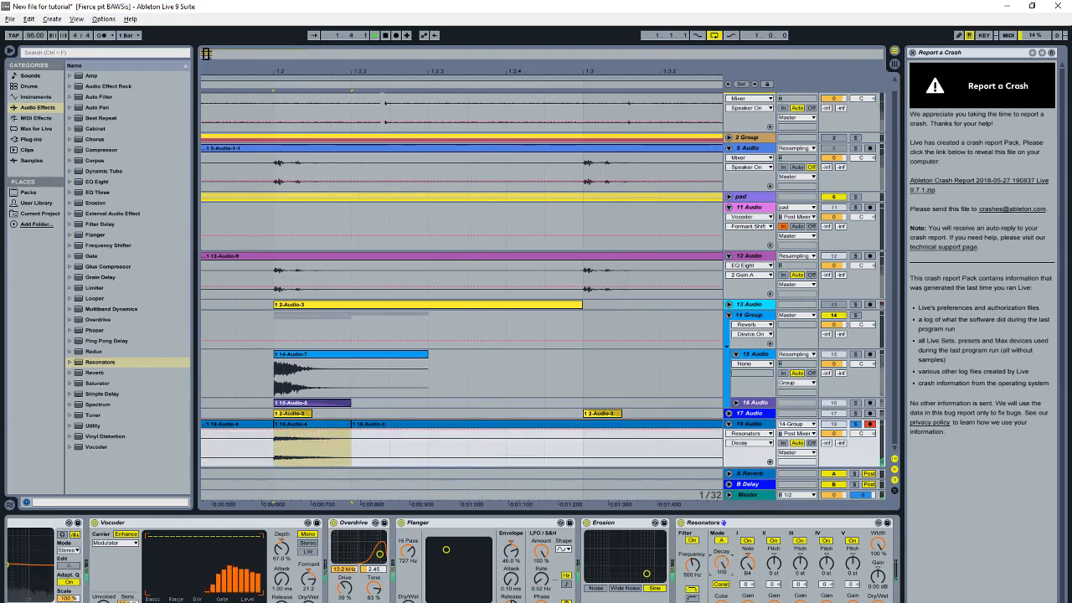
pyautogui.moveTo(721, 564); pyautogui.dragTo(722, 602)
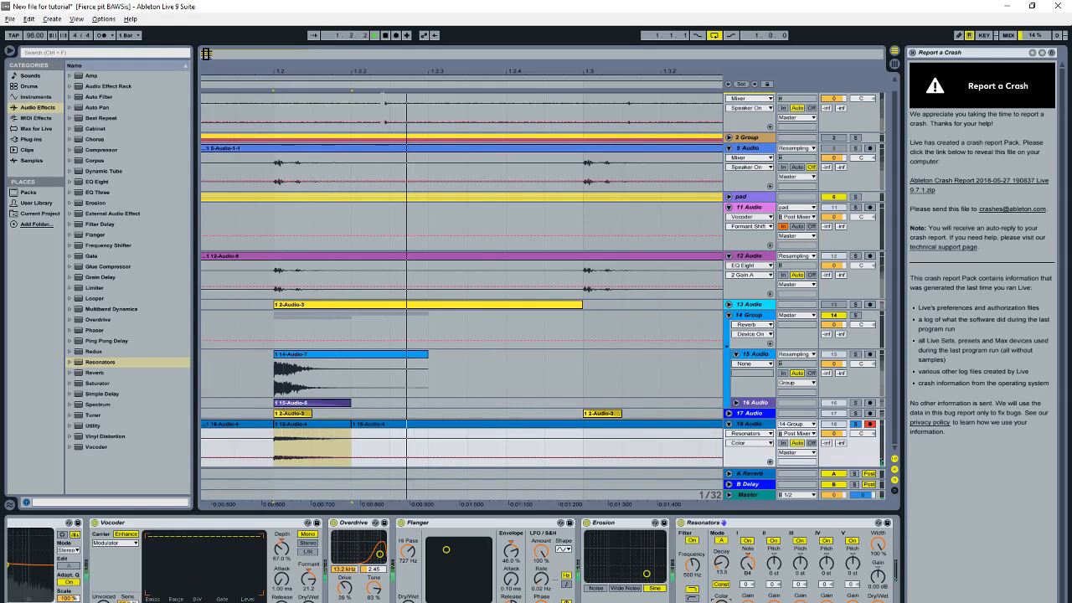
# Step: Set the Resonators' gain to 10.7 dB and resonator II's pitch to -3 st, and adjust the dry/wet mix
pyautogui.moveTo(878, 574); pyautogui.dragTo(877, 556)
pyautogui.click(771, 563)
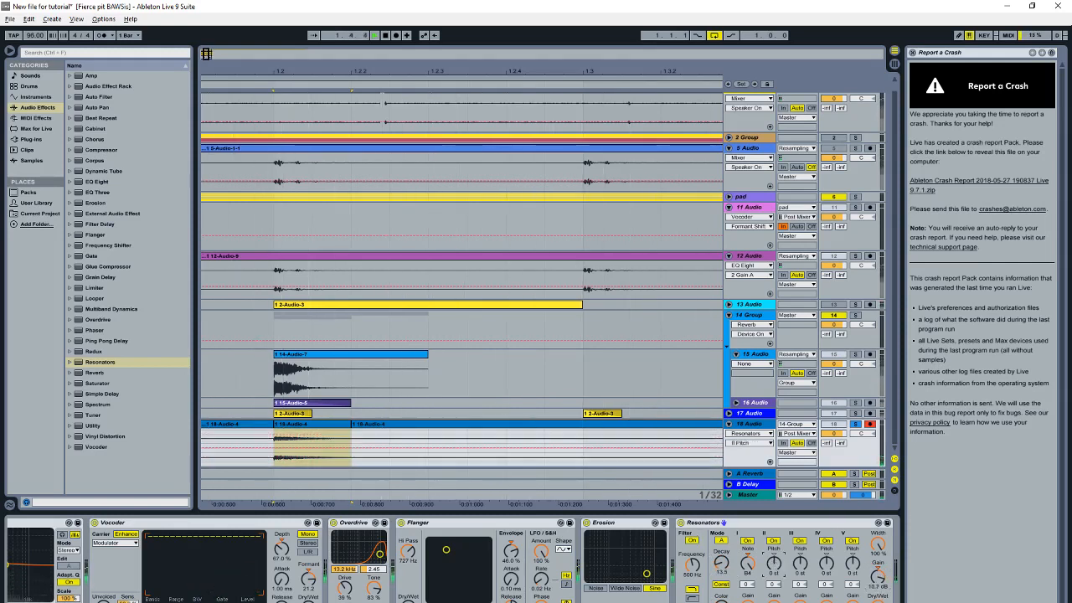
pyautogui.click(866, 590)
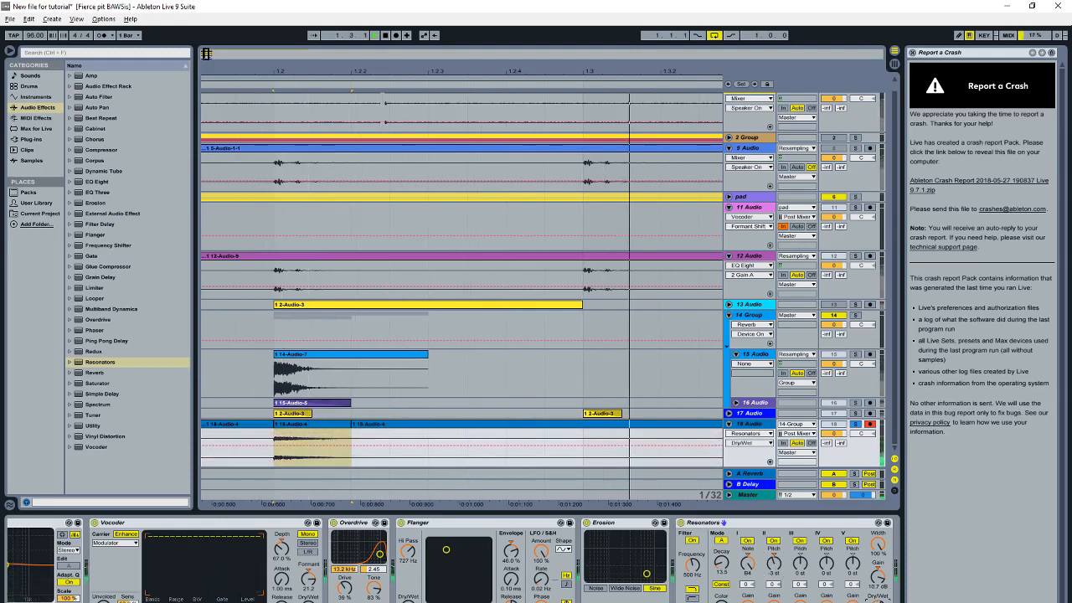
# Step: Set the Resonators' decay to 22.7 and filter frequency to 2.92 kHz, and lower its dry/wet mix and gain
pyautogui.moveTo(723, 573); pyautogui.dragTo(692, 533)
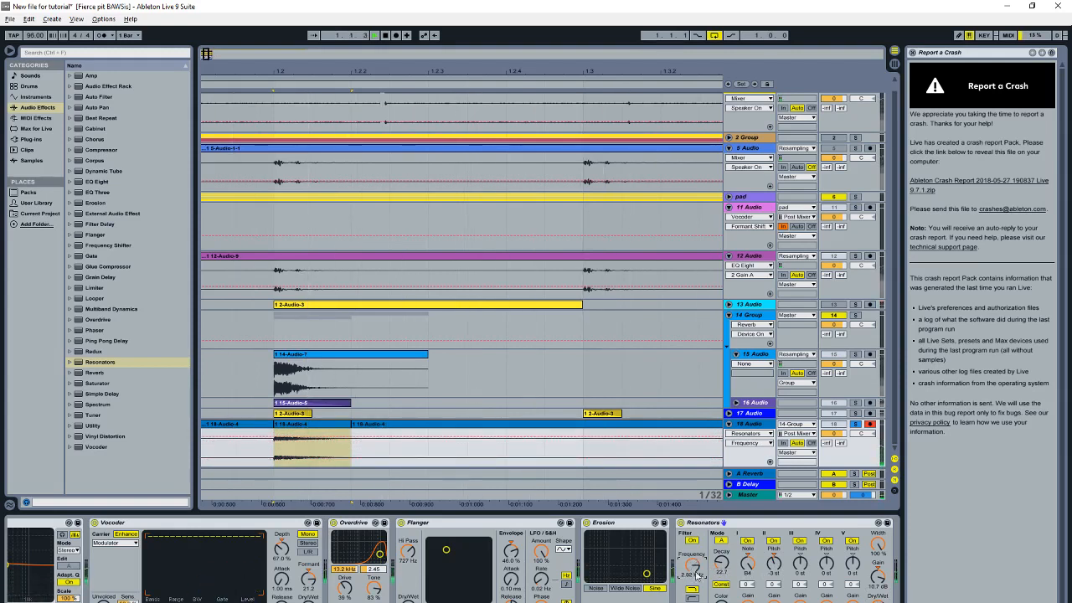
pyautogui.click(877, 600)
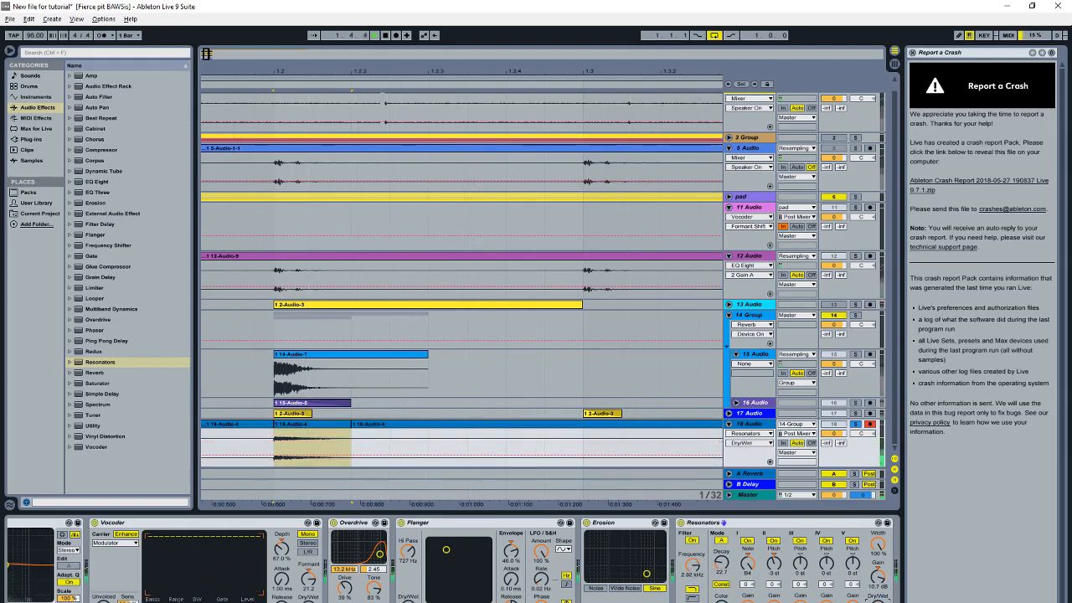
pyautogui.click(877, 576)
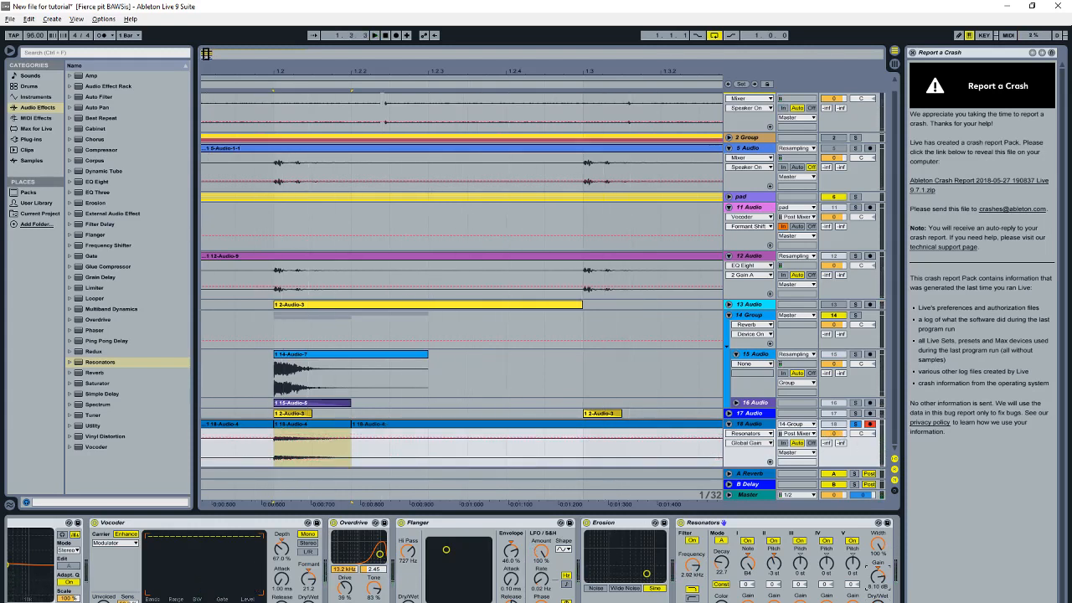
# Step: Insert a new audio track below 18 Audio and set its input to Resampling
pyautogui.hscroll(1, 453, 560)
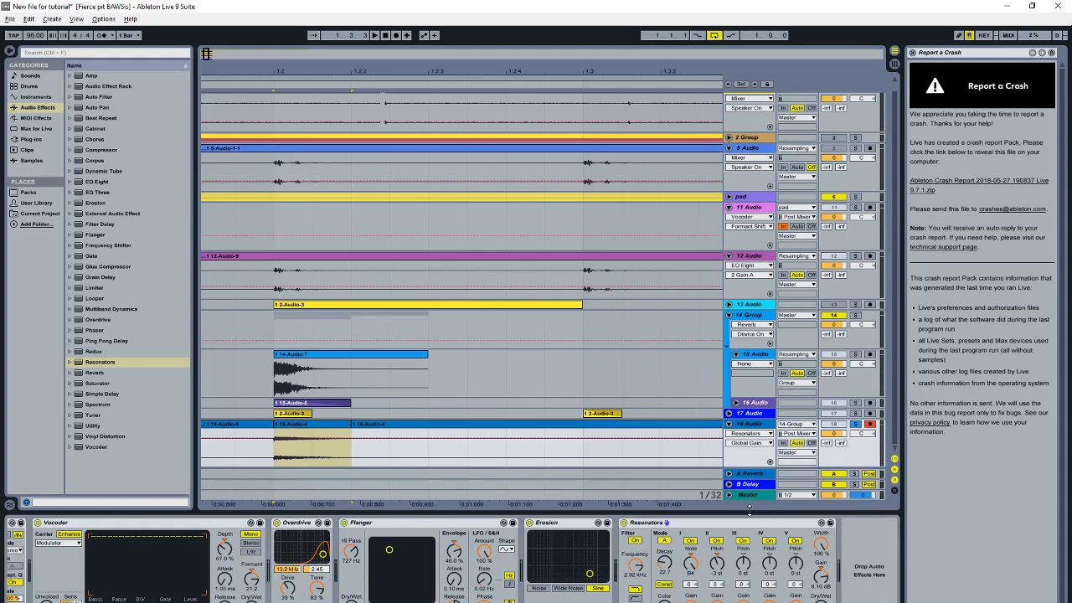
pyautogui.moveTo(749, 508); pyautogui.dragTo(291, 517)
pyautogui.moveTo(325, 74); pyautogui.dragTo(325, 35)
pyautogui.rightClick(761, 514)
pyautogui.click(770, 520)
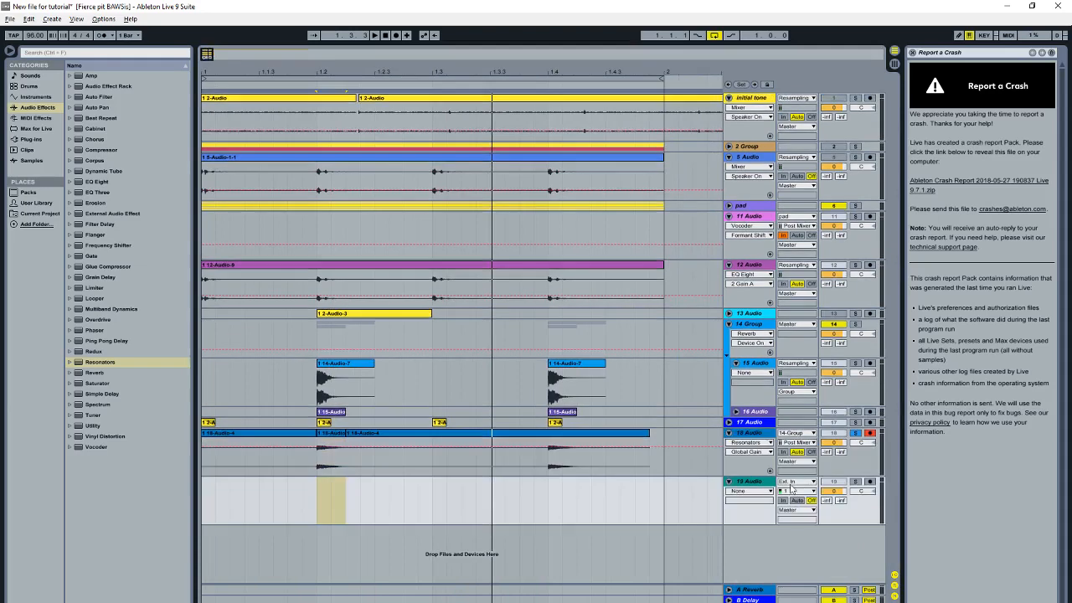
pyautogui.click(795, 481)
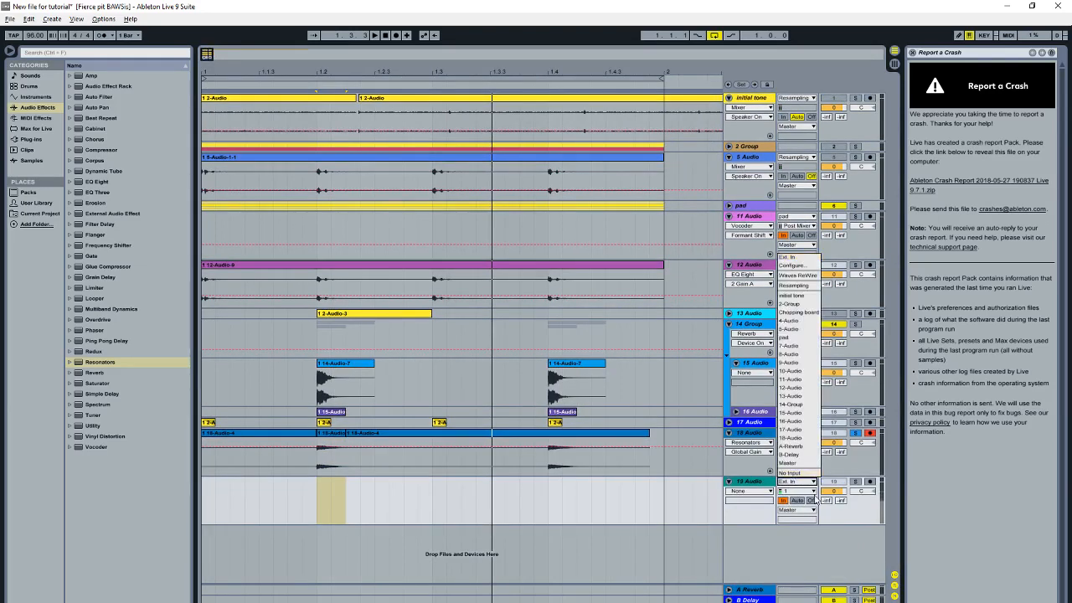
pyautogui.click(807, 285)
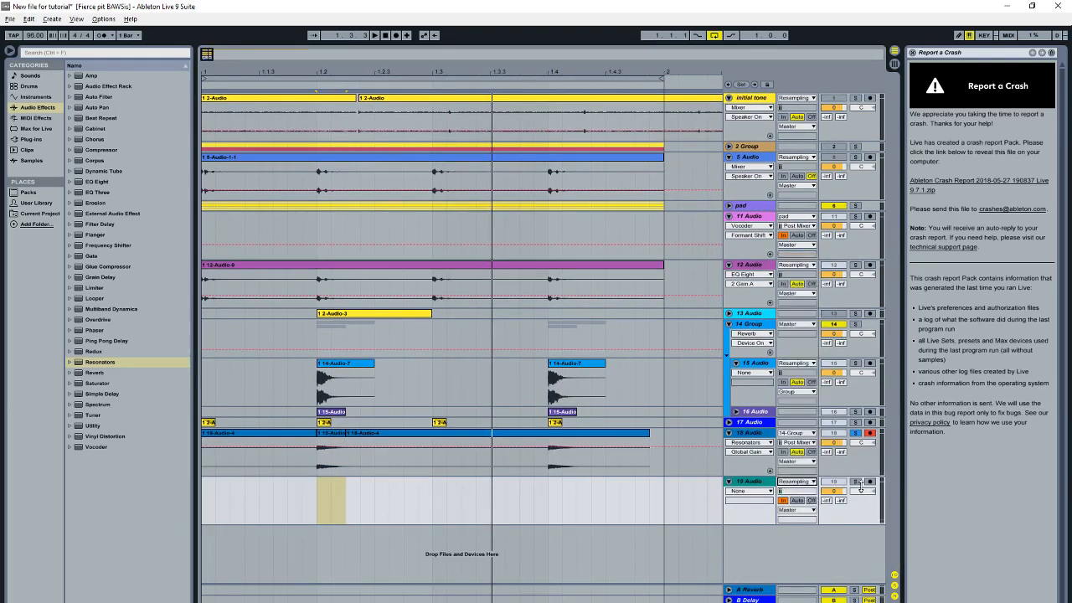
# Step: Record 18 Audio's output onto 19 Audio, set 19 Audio's monitoring to Auto and mute 18 Audio
pyautogui.click(395, 35)
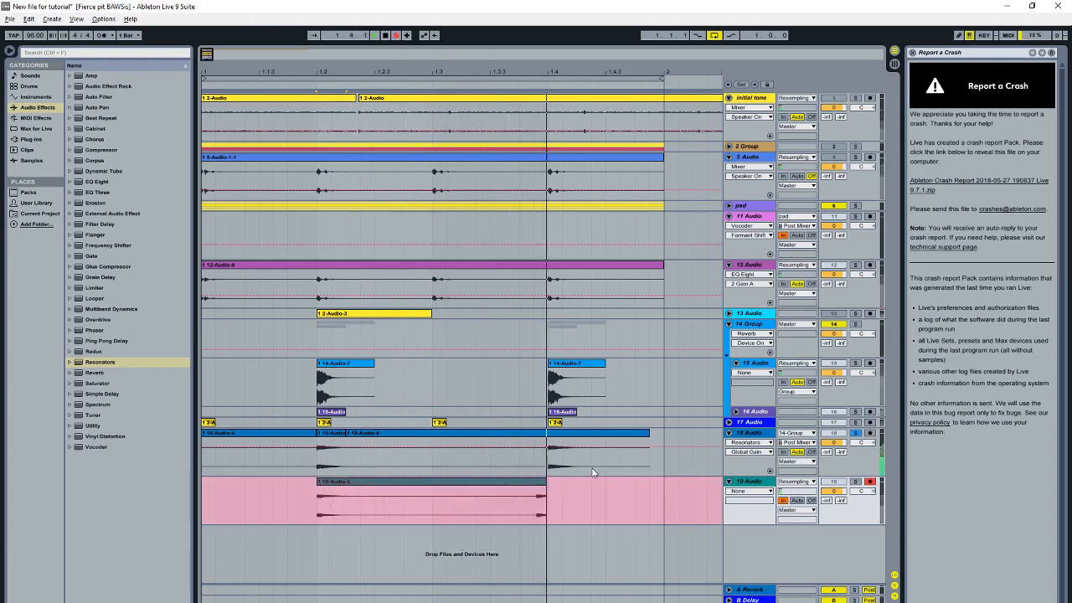
pyautogui.press('space')
pyautogui.click(796, 500)
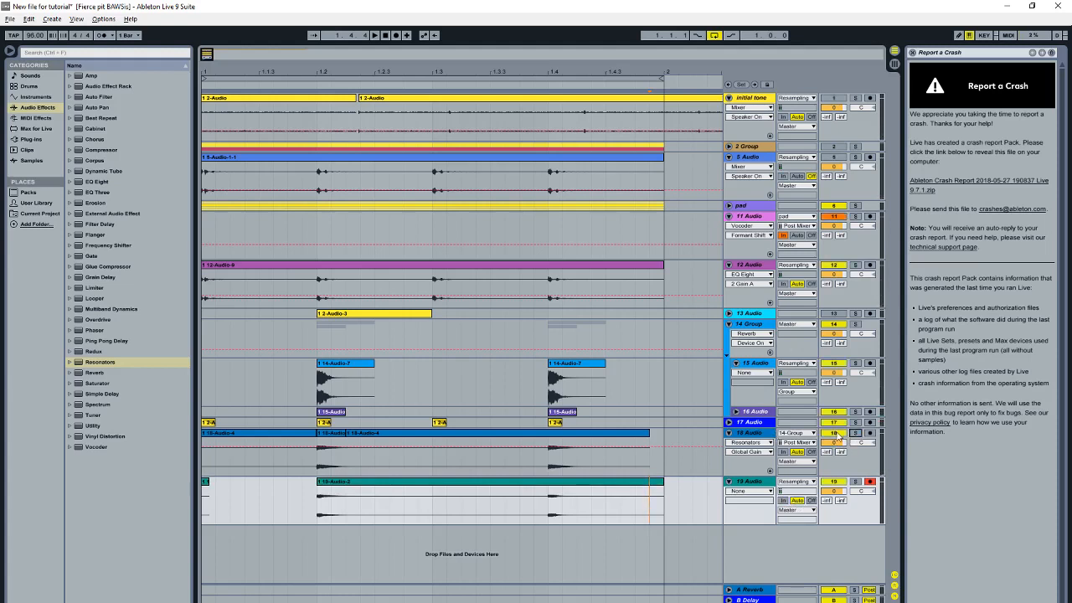
# Step: Pan 19 Audio to 41L and delete the short leftover clip at the start of its lane
pyautogui.moveTo(862, 490); pyautogui.dragTo(862, 483)
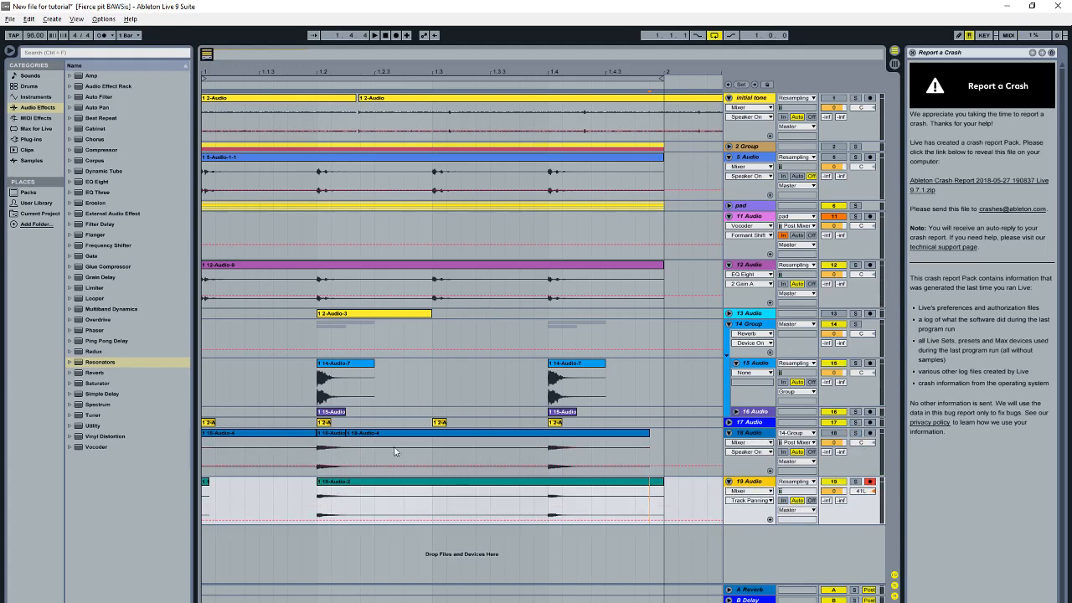
pyautogui.rightClick(413, 506)
pyautogui.click(255, 512)
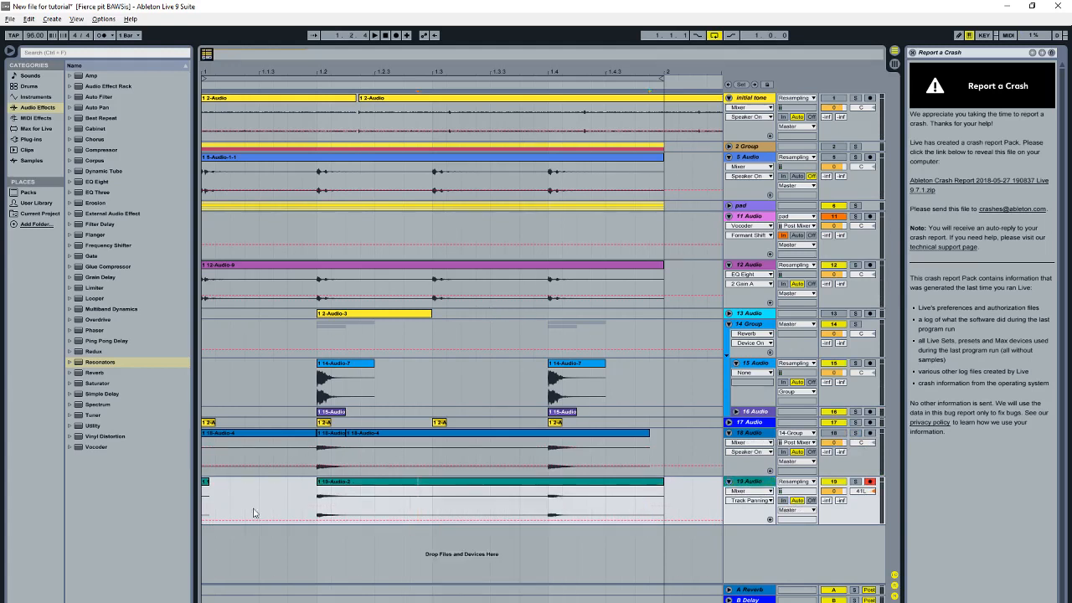
pyautogui.moveTo(252, 509); pyautogui.dragTo(188, 506)
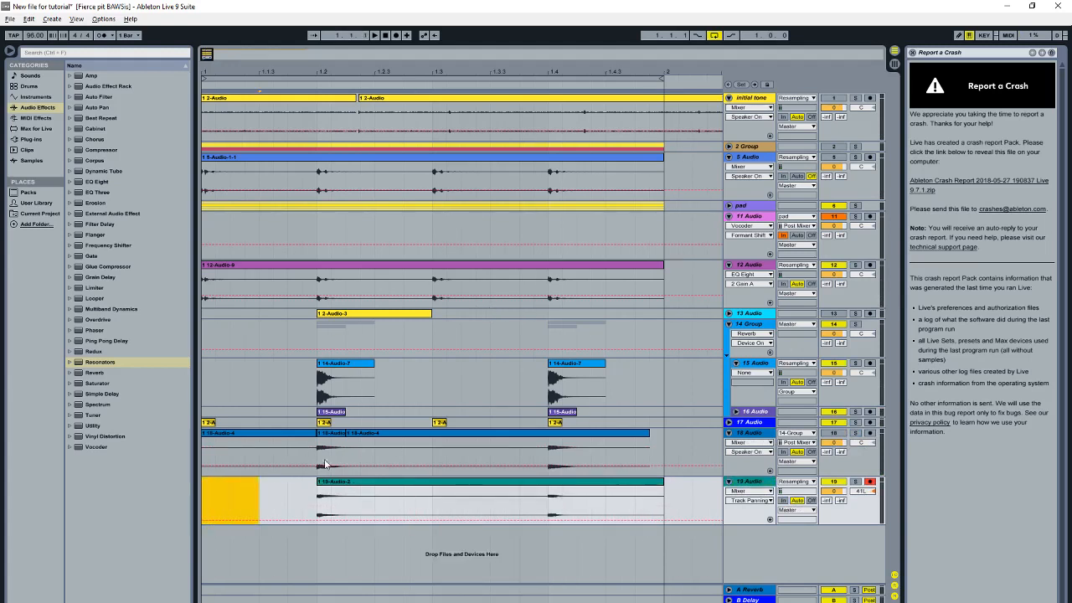
# Step: Split the recorded hit off at 1.2.2, move it to 1.1.3, and trim the remaining clip to start at 1.4
pyautogui.click(344, 508)
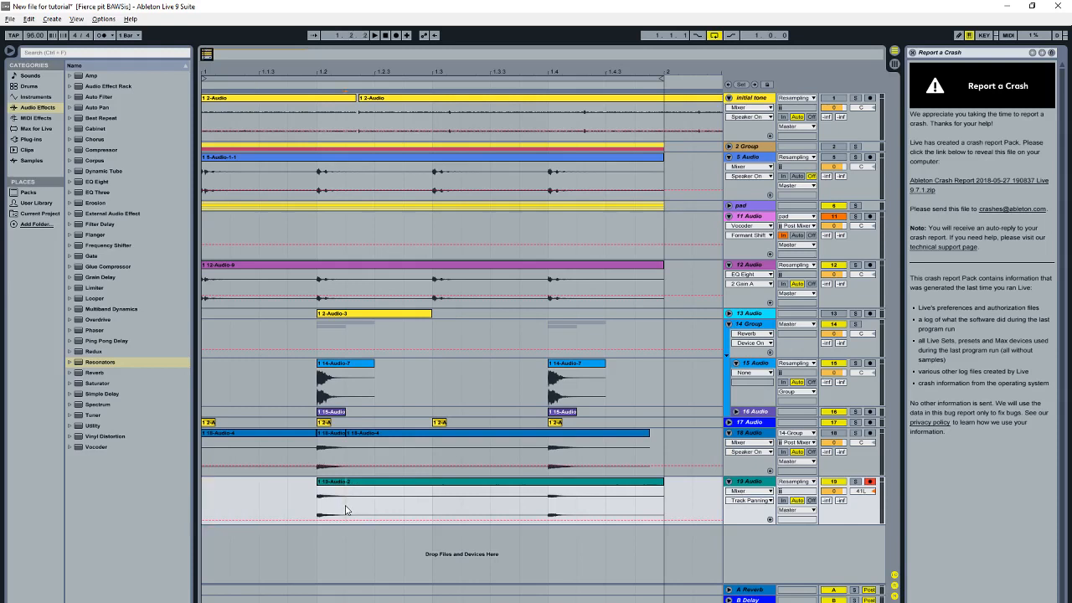
pyautogui.click(331, 474)
pyautogui.moveTo(334, 482); pyautogui.dragTo(270, 500)
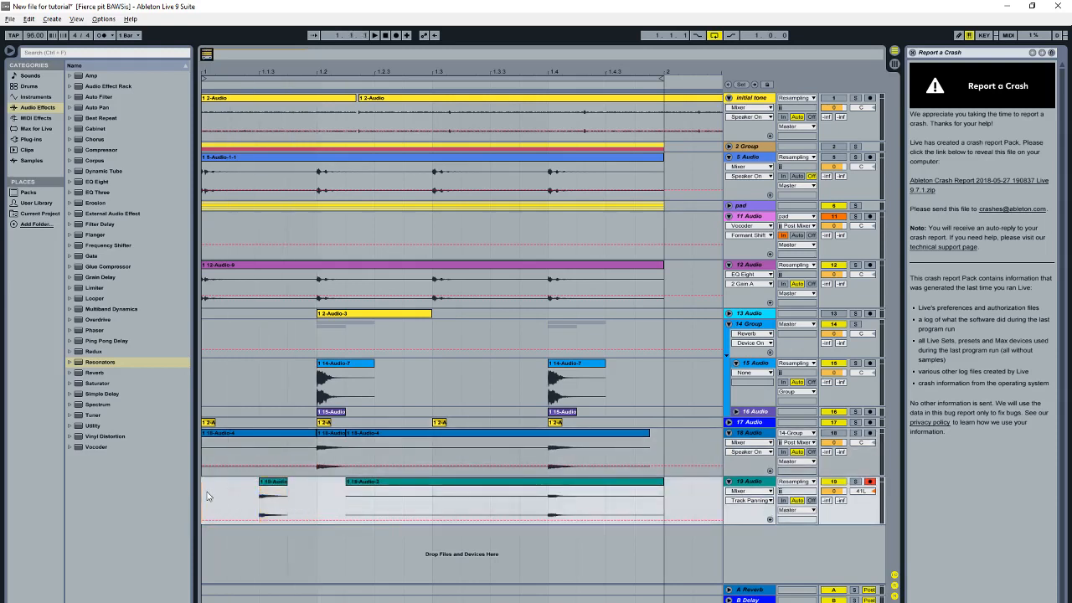
pyautogui.moveTo(348, 483); pyautogui.dragTo(546, 491)
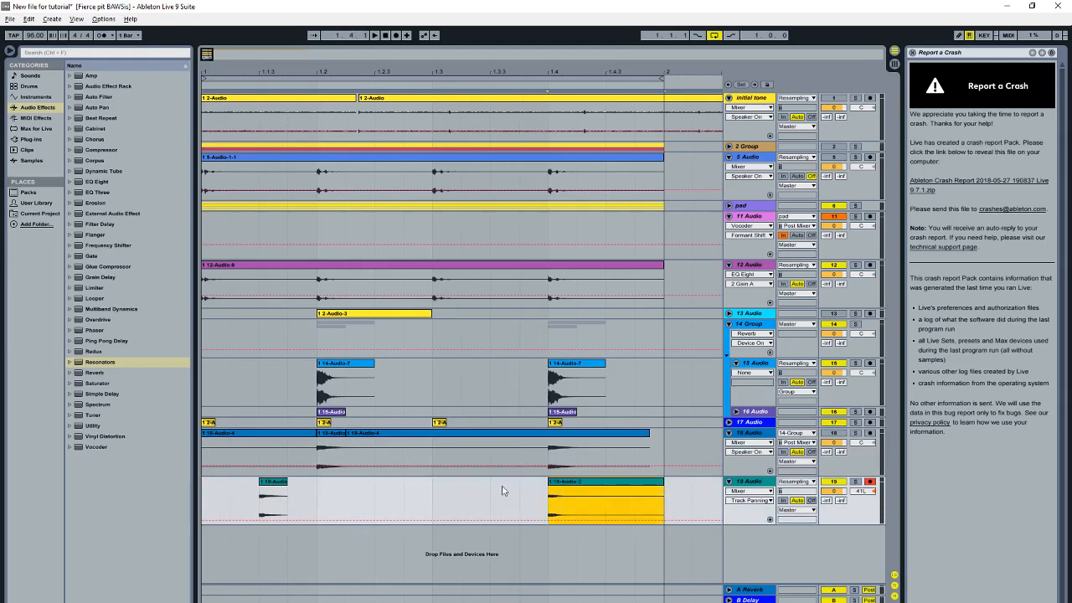
pyautogui.click(203, 492)
pyautogui.press('space')
# Step: Copy the hit to 1.2.3 on 19 Audio and duplicate the first half of the bar into the second half
pyautogui.click(270, 486)
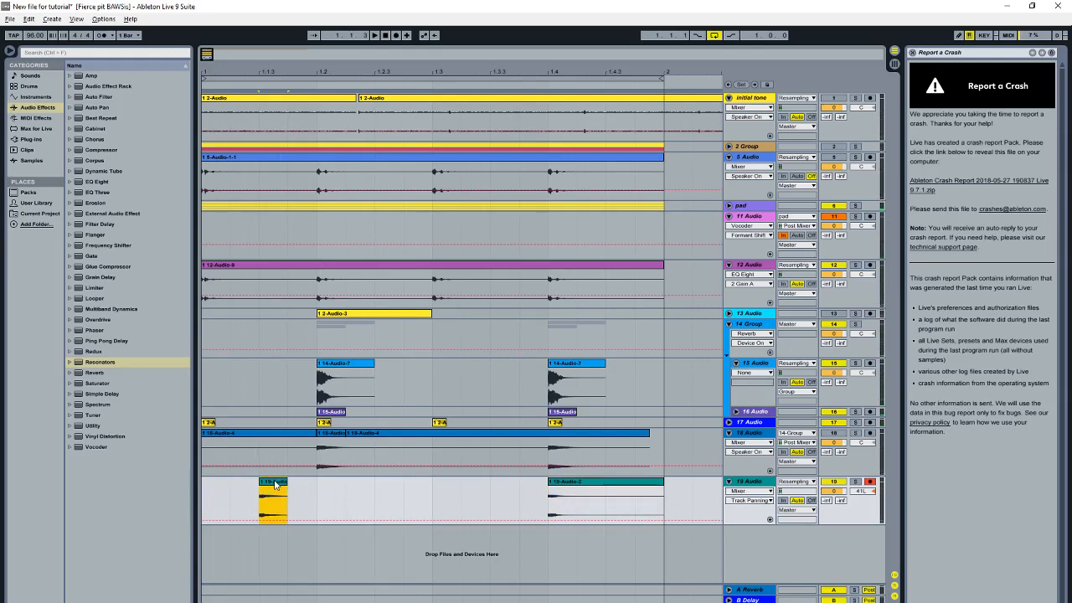
pyautogui.moveTo(275, 483); pyautogui.dragTo(389, 486)
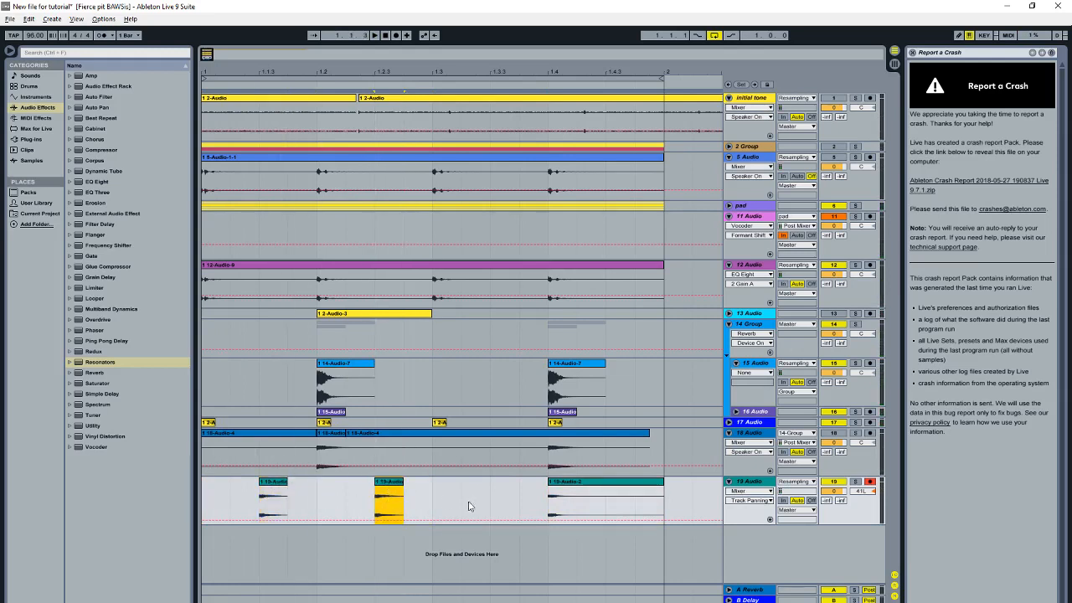
pyautogui.moveTo(435, 500); pyautogui.dragTo(223, 513)
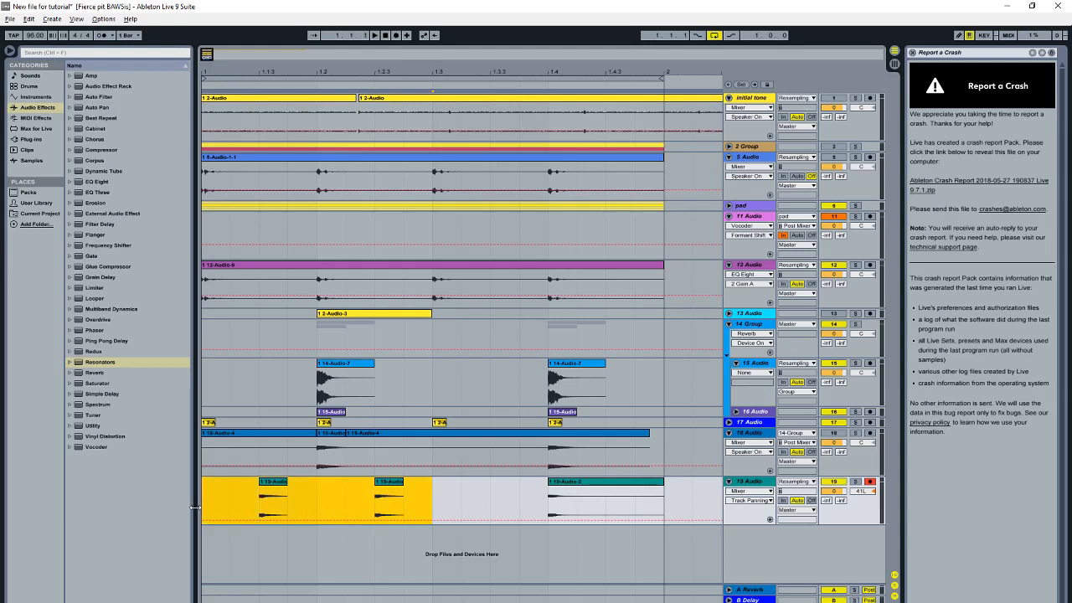
pyautogui.hotkey('ctrl', 'd')
pyautogui.click(211, 502)
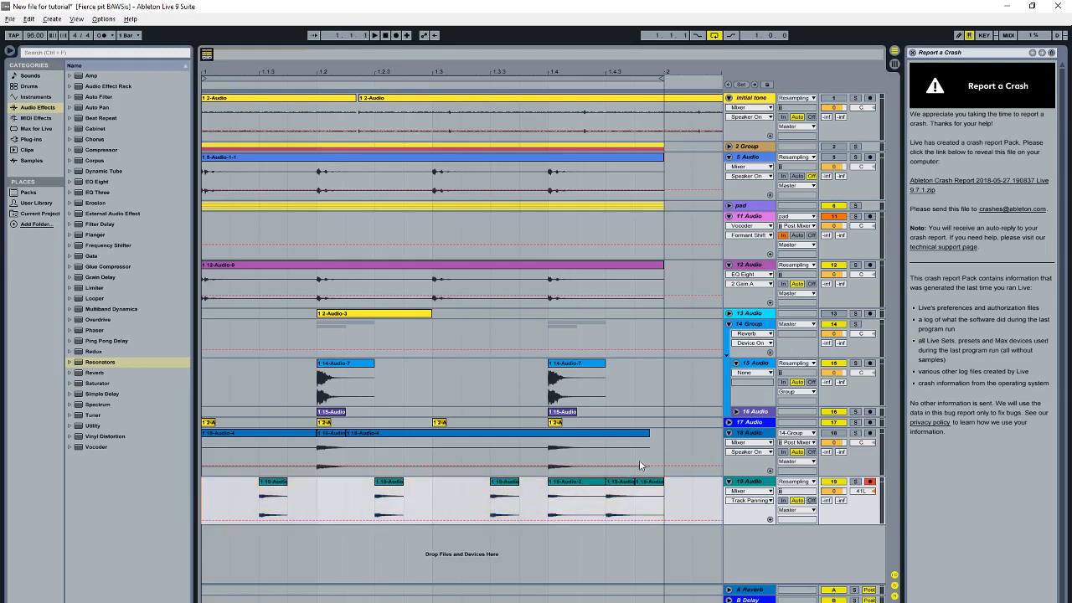
# Step: Delete the clip at 1.4 and the leftover after the 1.4.3 hit on 19 Audio, and disarm the track
pyautogui.click(580, 486)
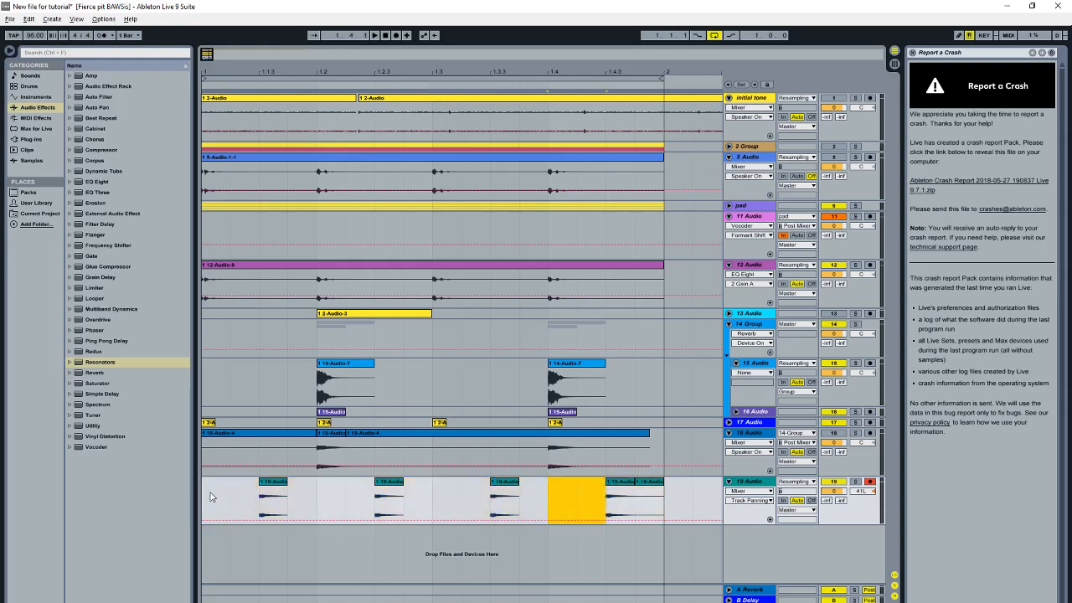
pyautogui.press('Delete')
pyautogui.press('space')
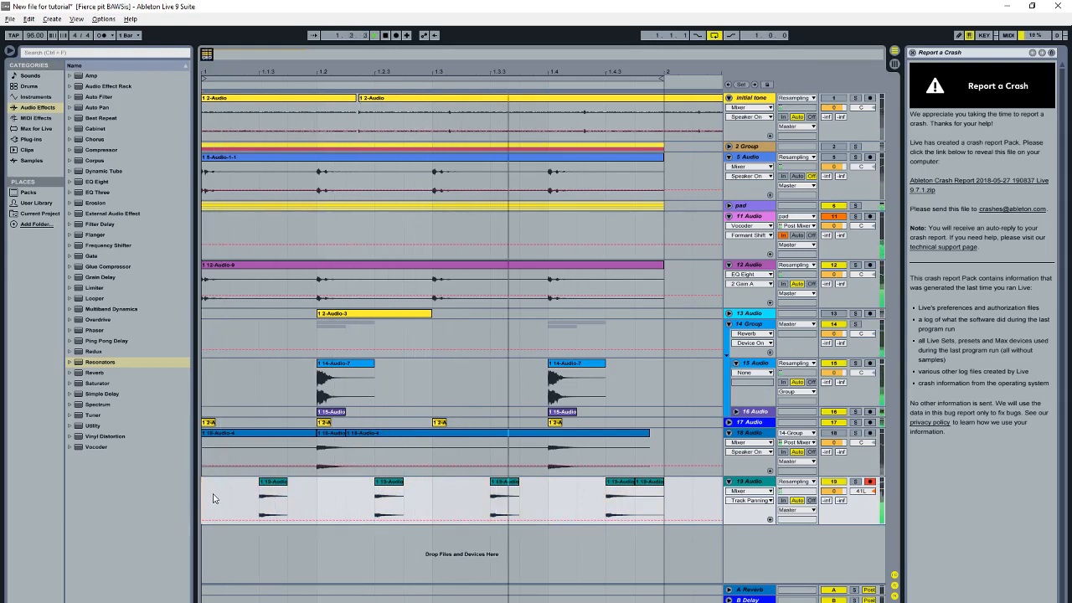
pyautogui.click(655, 489)
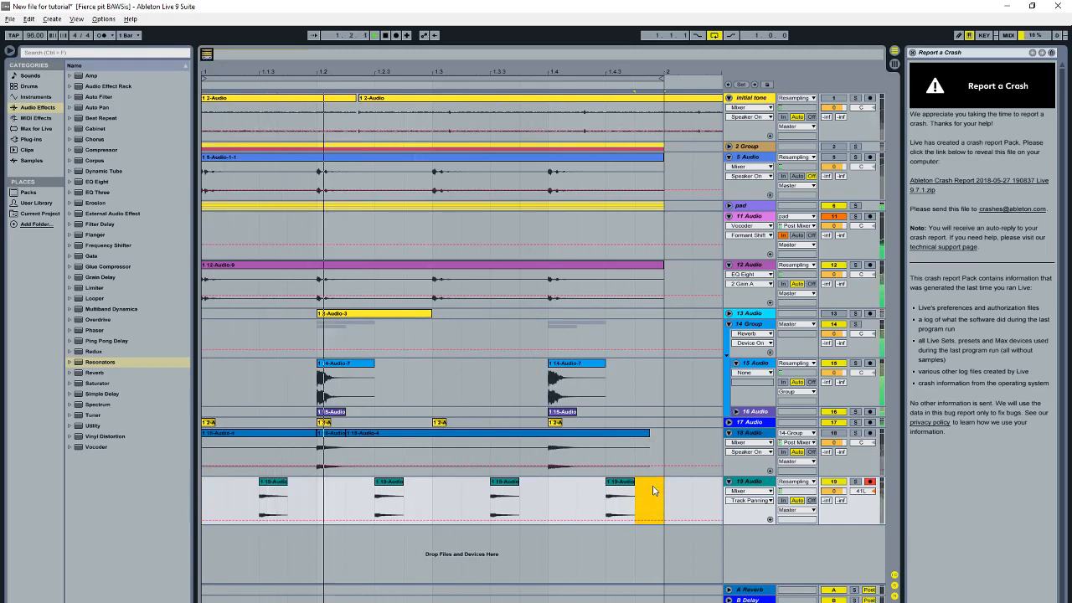
pyautogui.click(873, 481)
# Step: Add an Overdrive to 19 Audio with its filter at 4.40 kHz, bandwidth 4.57 and drive 33 %
pyautogui.click(448, 85)
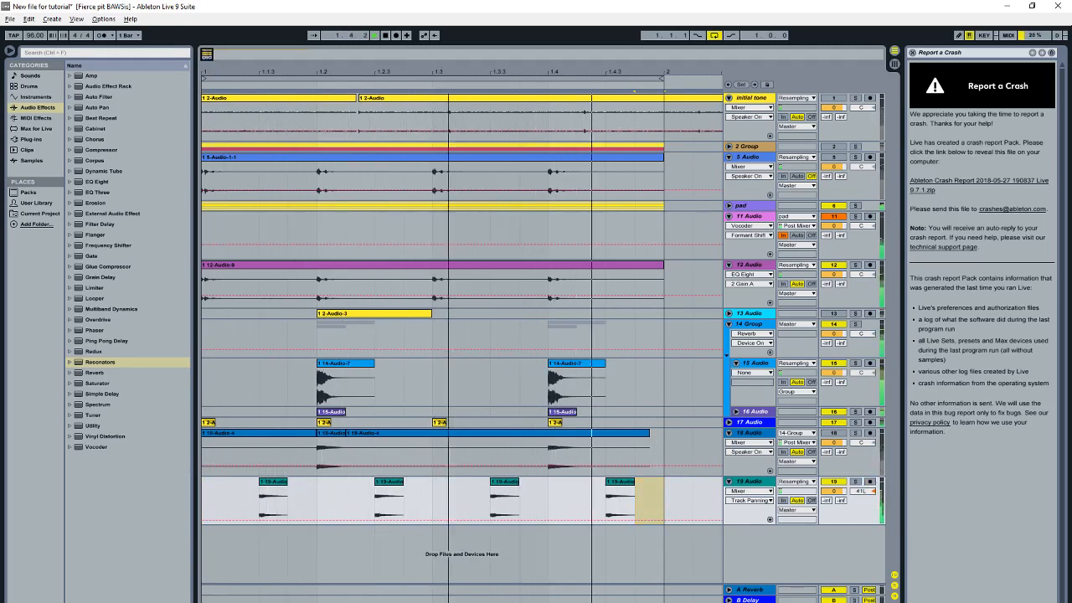
pyautogui.moveTo(448, 73); pyautogui.dragTo(448, 52)
pyautogui.click(751, 481)
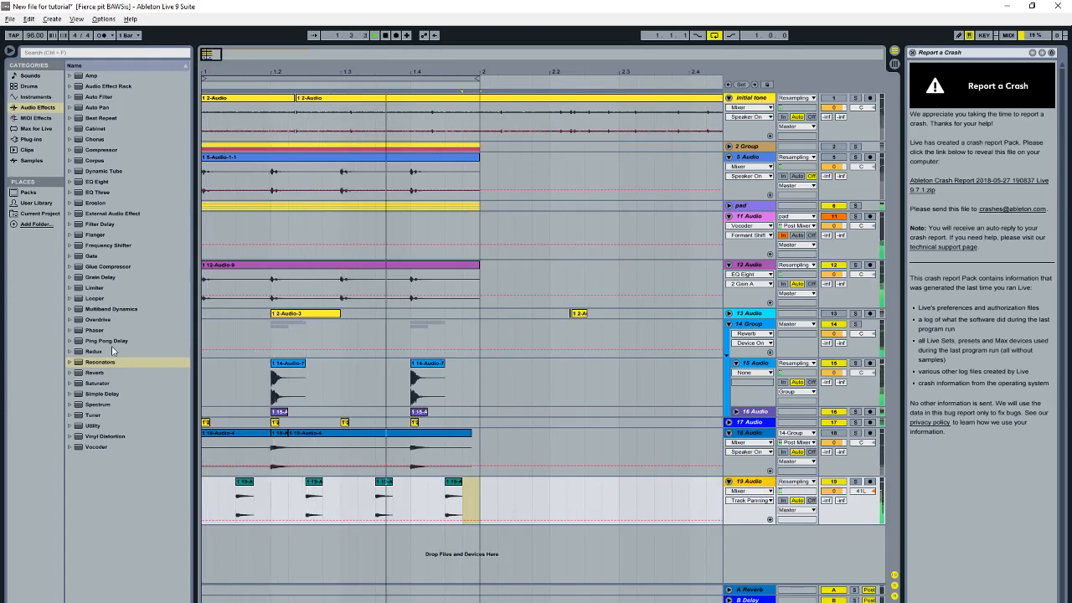
pyautogui.doubleClick(96, 320)
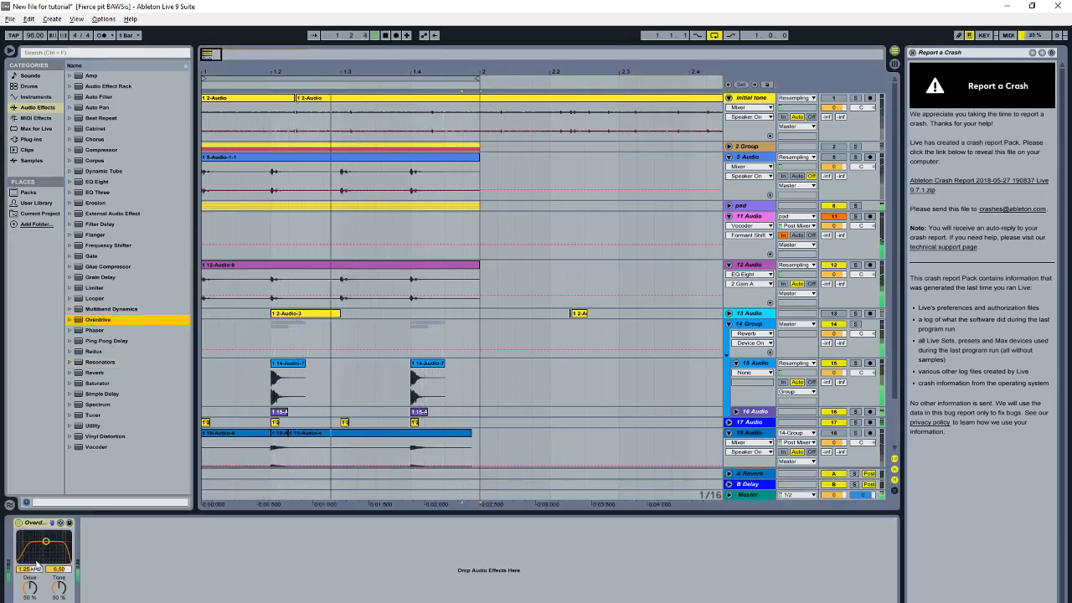
pyautogui.moveTo(36, 566); pyautogui.dragTo(56, 549)
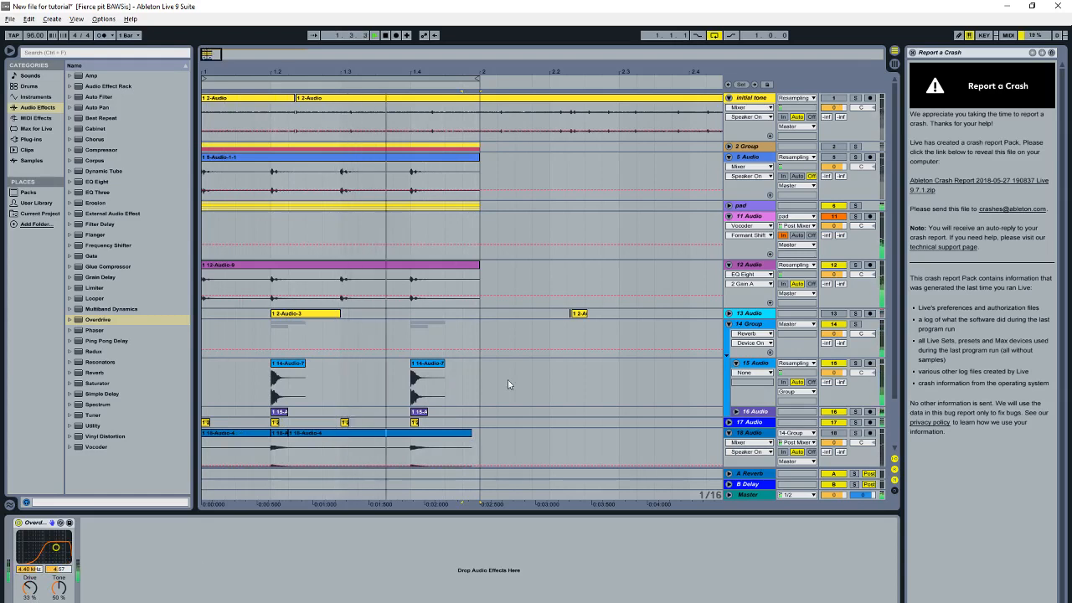
# Step: Add a Reverb to 19 Audio at High quality, with the low cut on and the input filter at 3.31 kHz, bandwidth 5.81
pyautogui.doubleClick(99, 373)
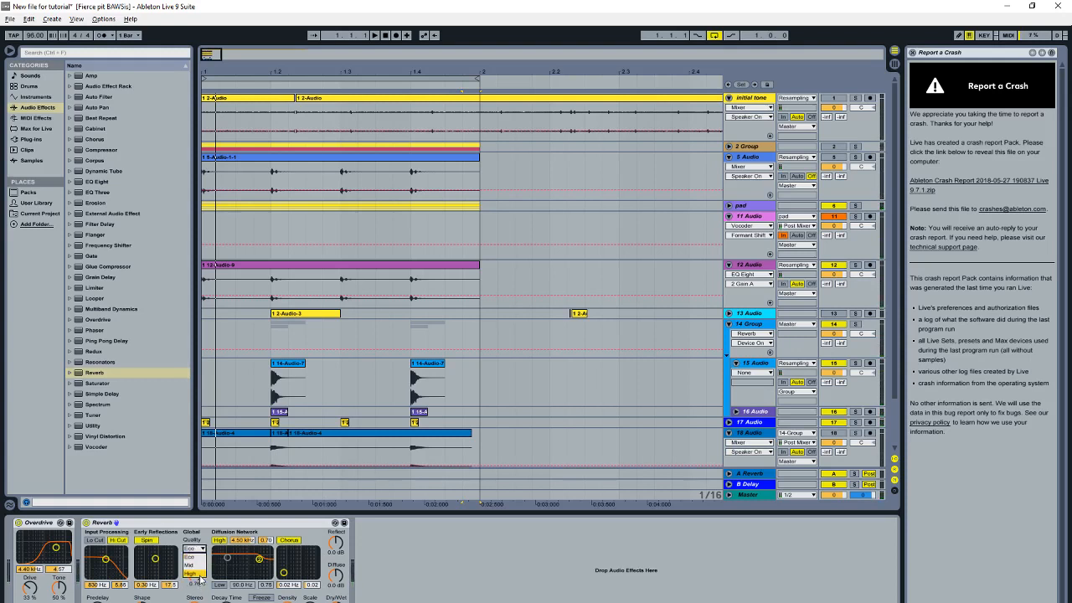
pyautogui.click(199, 575)
pyautogui.click(96, 540)
pyautogui.moveTo(105, 558); pyautogui.dragTo(114, 558)
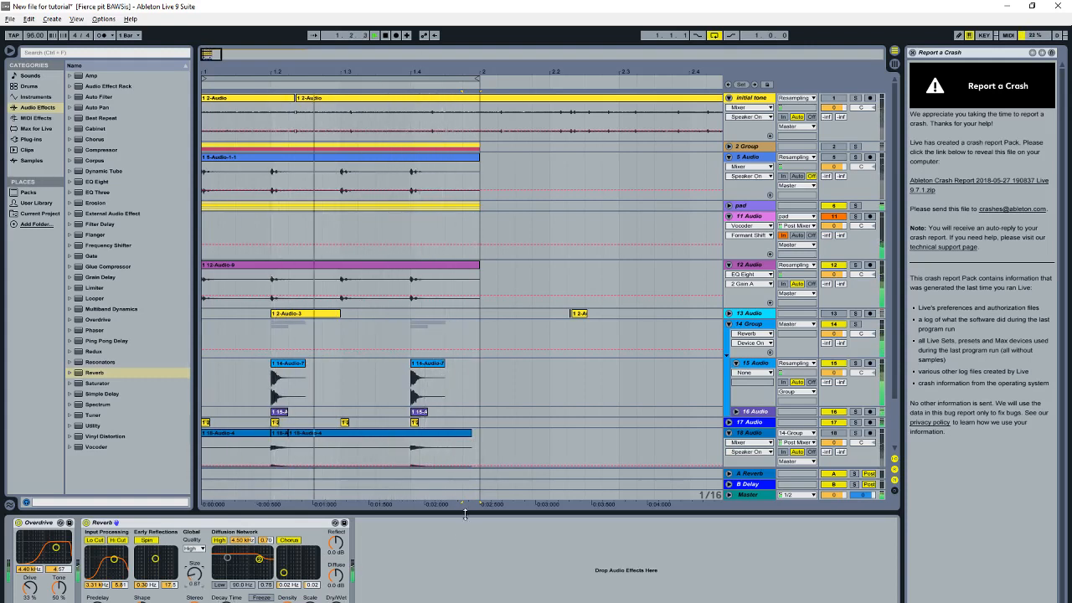
# Step: Hide the device view and fold 18 Audio so the arrangement has more room
pyautogui.moveTo(466, 514); pyautogui.dragTo(466, 593)
pyautogui.click(729, 432)
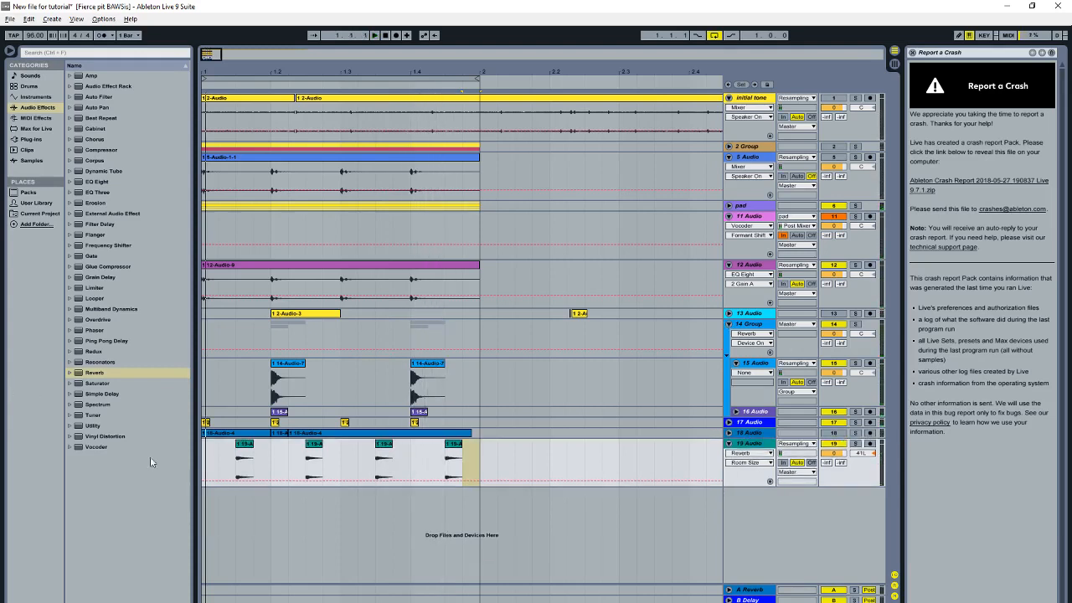
pyautogui.click(201, 388)
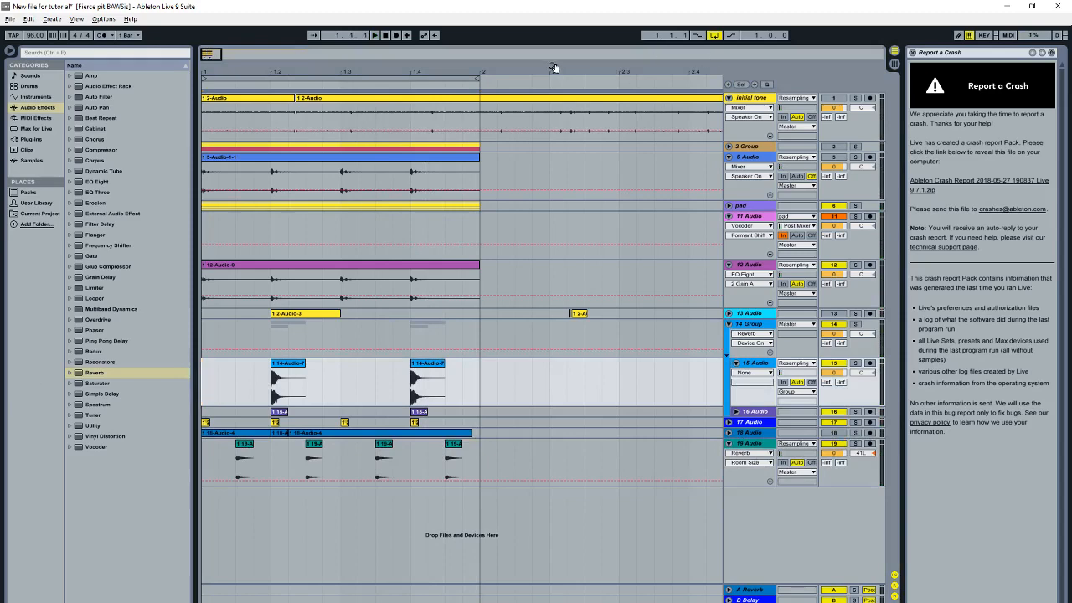
# Step: Set the fixed grid to 1 Bar and duplicate the first bar of all tracks into bar 2
pyautogui.moveTo(553, 67); pyautogui.dragTo(370, 71)
pyautogui.rightClick(367, 458)
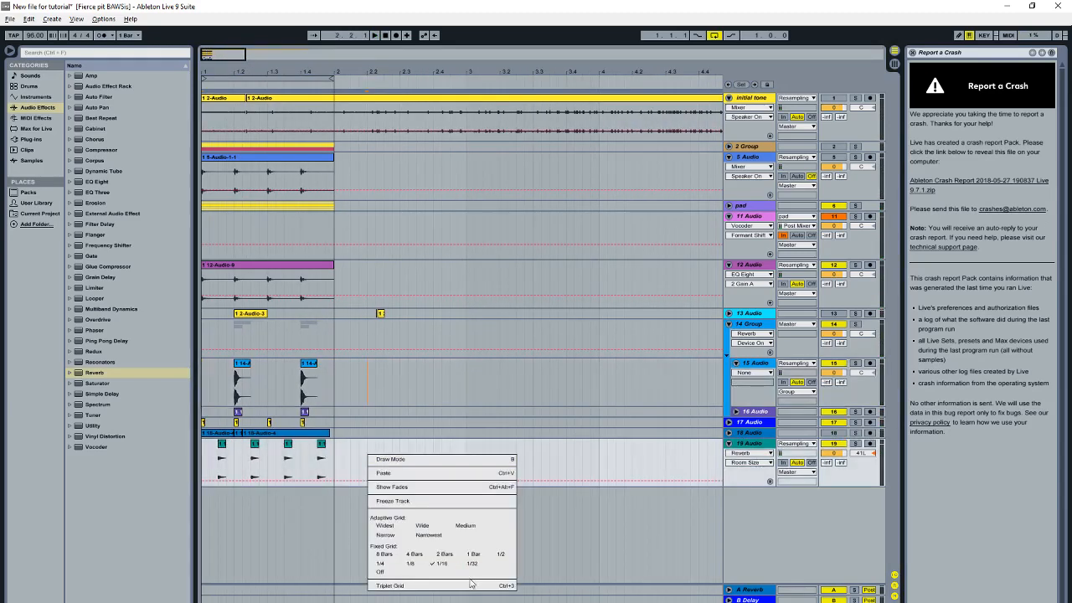
pyautogui.click(412, 555)
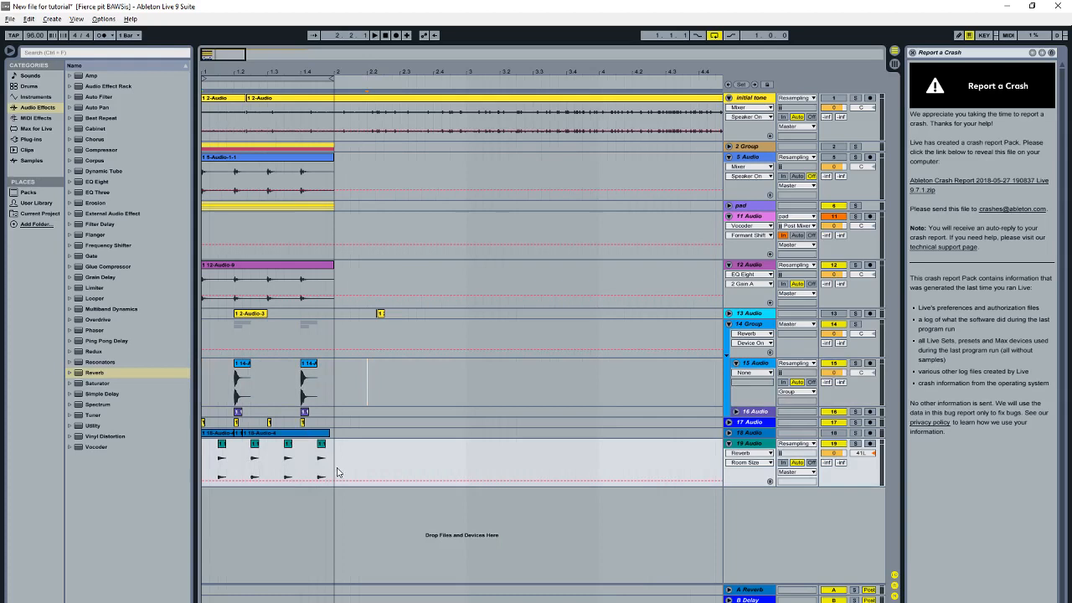
pyautogui.moveTo(325, 472); pyautogui.dragTo(107, 12)
pyautogui.rightClick(387, 443)
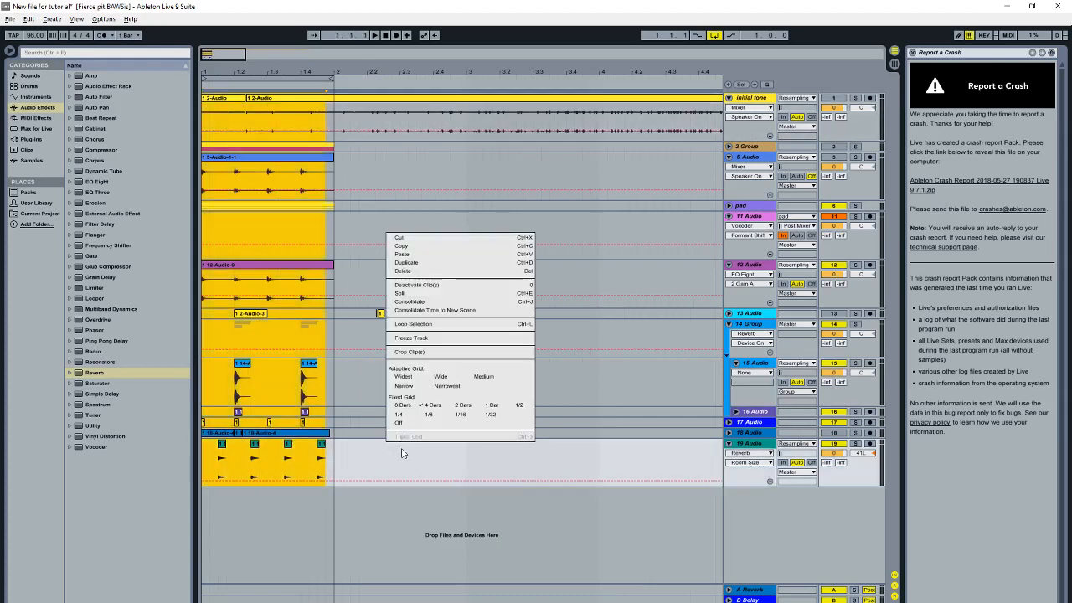
pyautogui.click(491, 404)
pyautogui.click(341, 461)
pyautogui.rightClick(351, 466)
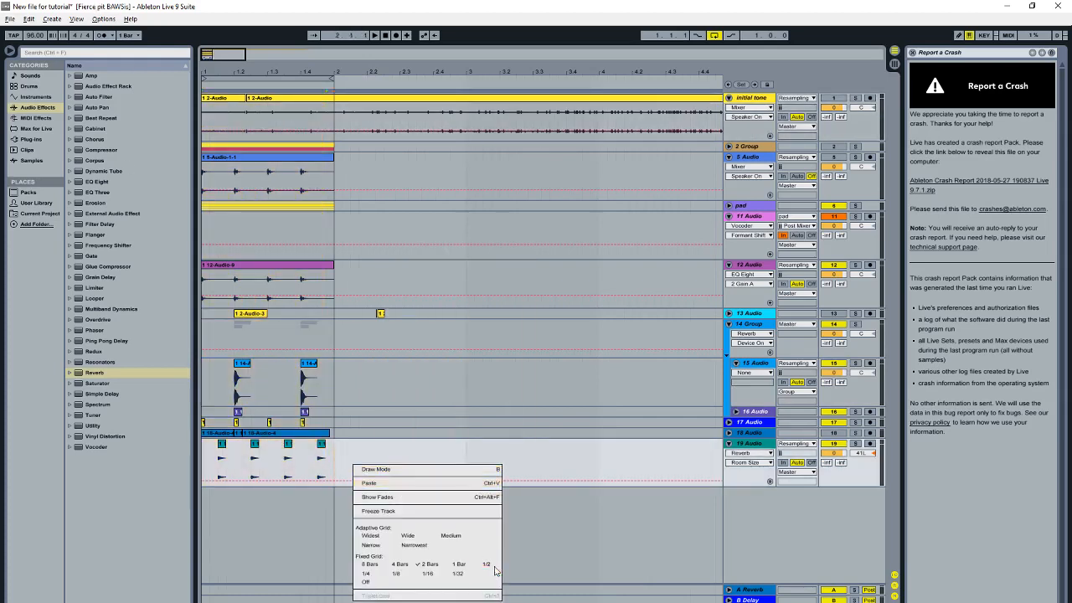
pyautogui.click(456, 565)
pyautogui.moveTo(299, 427); pyautogui.dragTo(184, 52)
pyautogui.hotkey('ctrl', 'd')
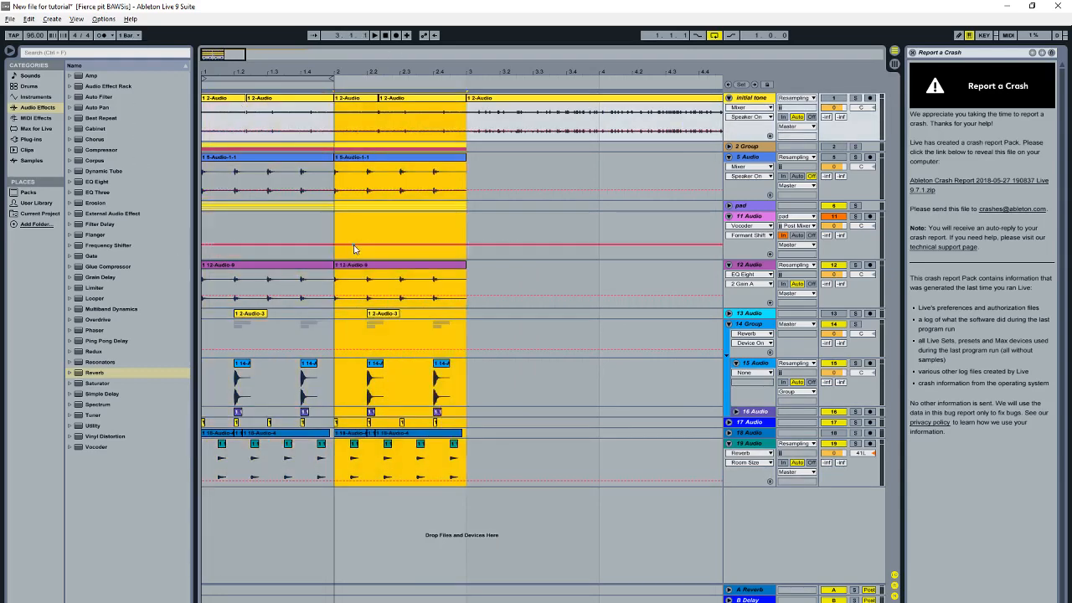
# Step: Extend the arrangement loop to two bars and play it back
pyautogui.click(209, 383)
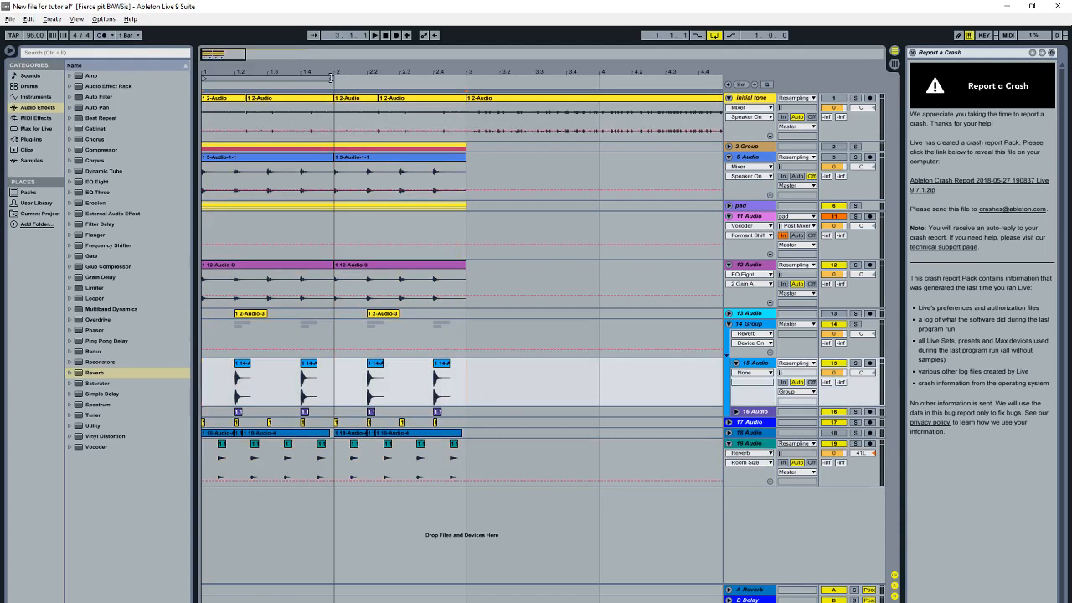
pyautogui.moveTo(330, 78); pyautogui.dragTo(462, 99)
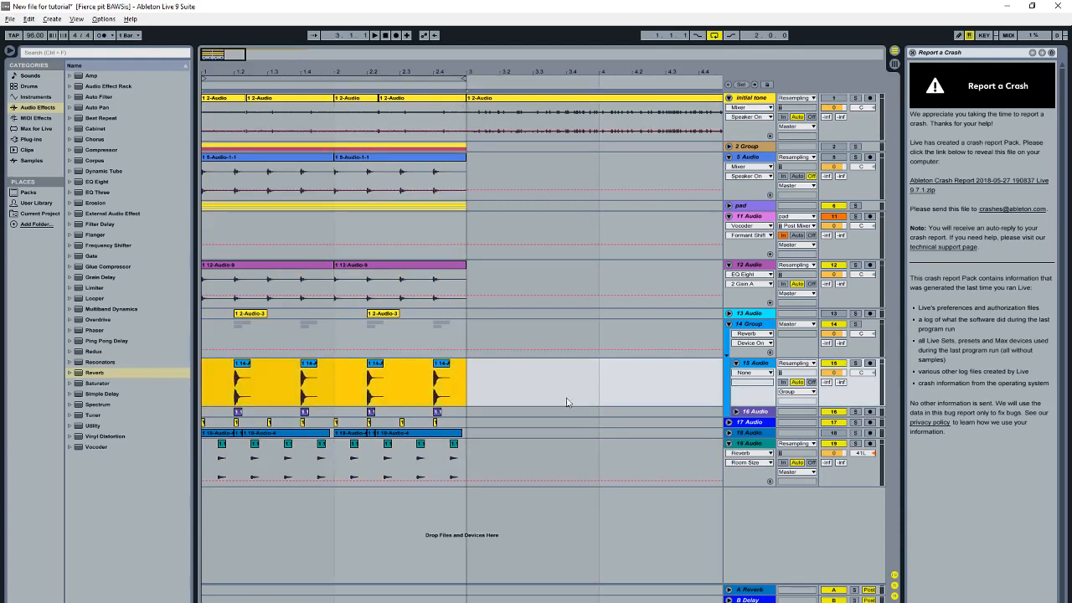
pyautogui.click(212, 397)
pyautogui.press('space')
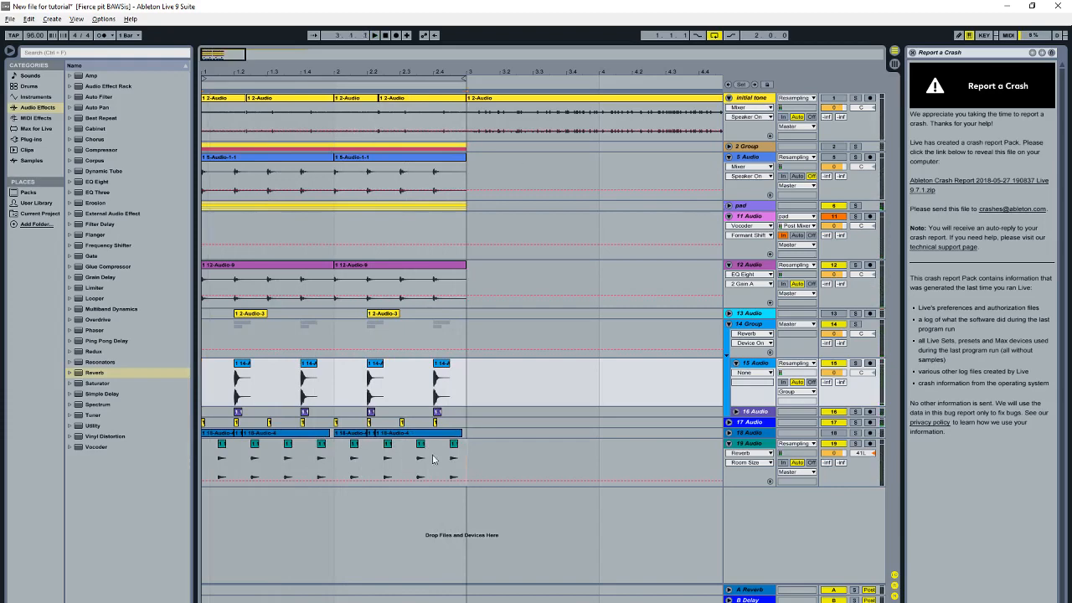
# Step: Duplicate the two bars on all tracks into bars 3 and 4, and extend the loop to four bars
pyautogui.hotkey('ctrl', 'a')
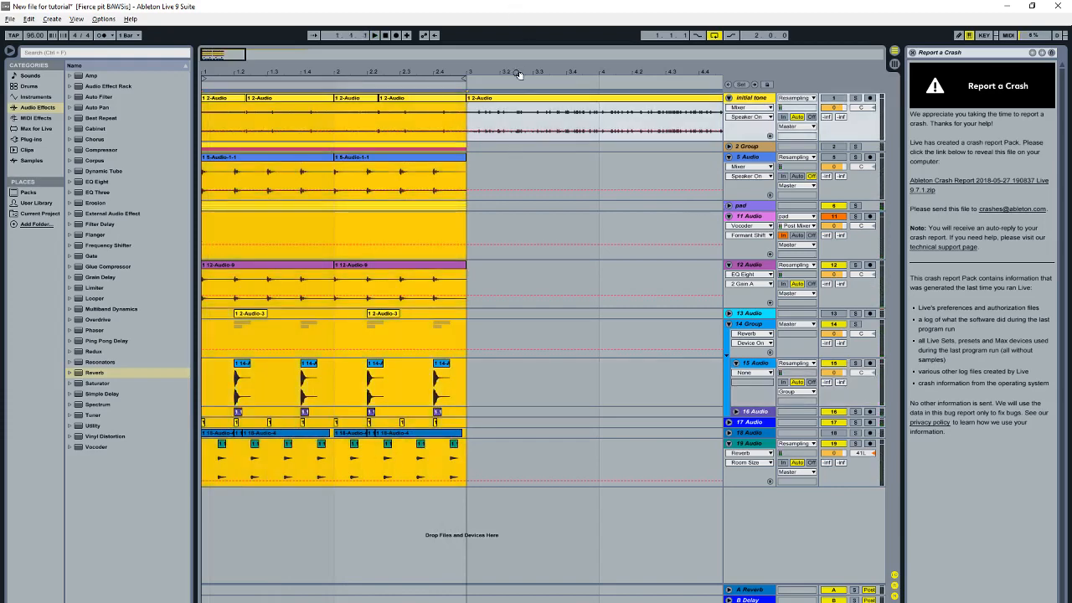
pyautogui.hotkey('ctrl', 'd')
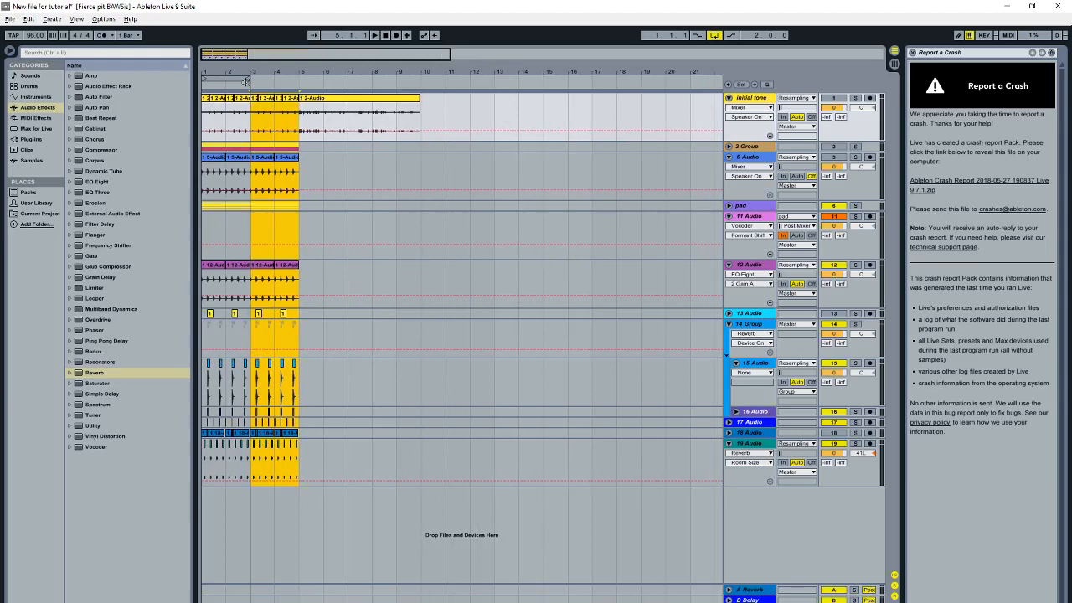
pyautogui.moveTo(246, 75); pyautogui.dragTo(304, 105)
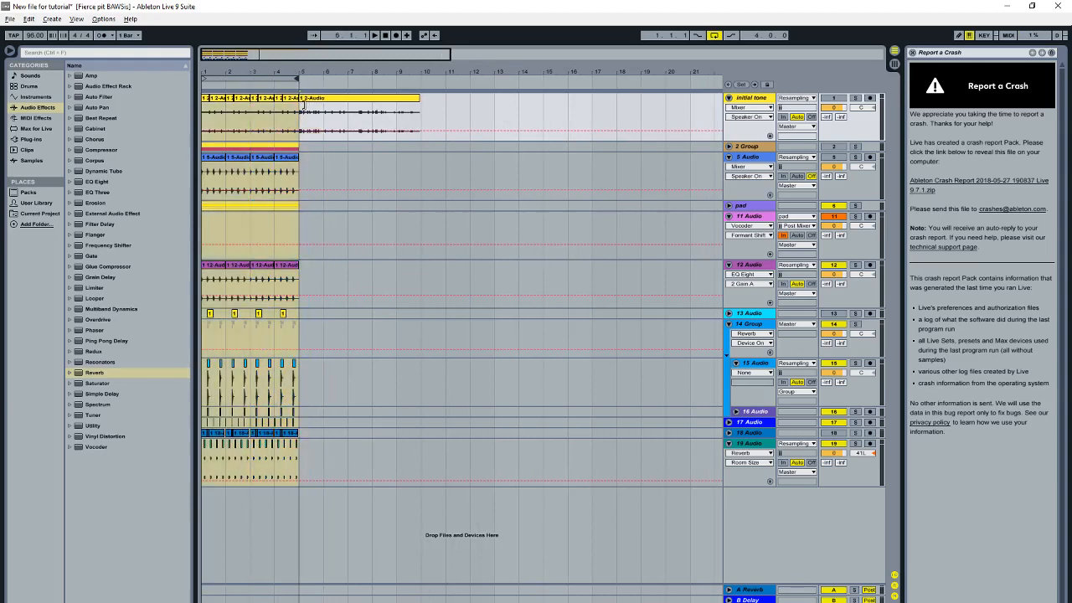
pyautogui.click(293, 207)
# Step: Unfold the pad group and its tracks 7 Audio, 8 Audio, 9 Audio and 10 Audio
pyautogui.click(728, 207)
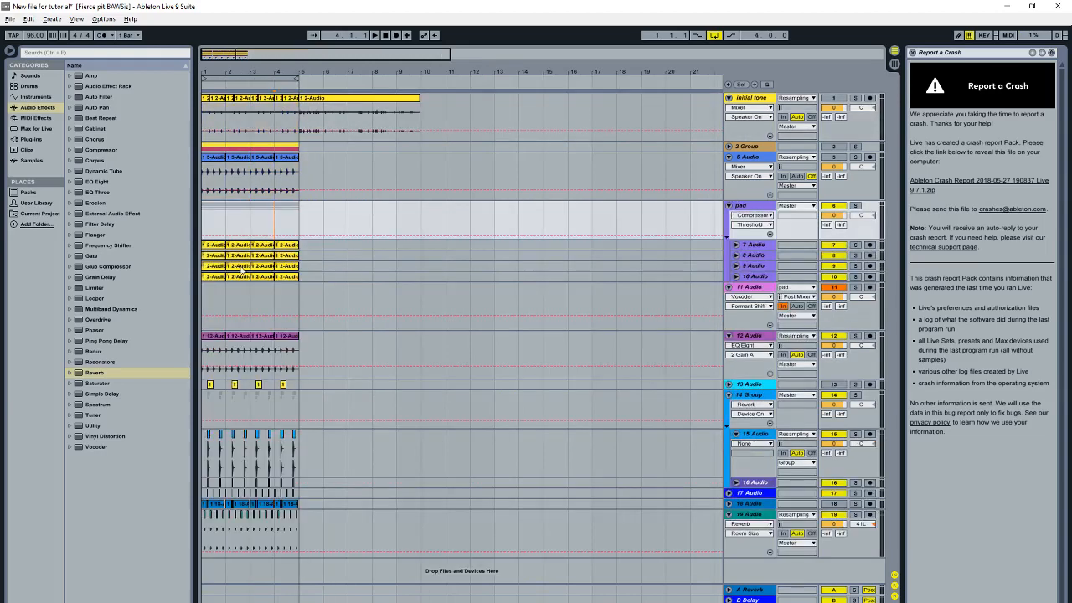
pyautogui.click(736, 244)
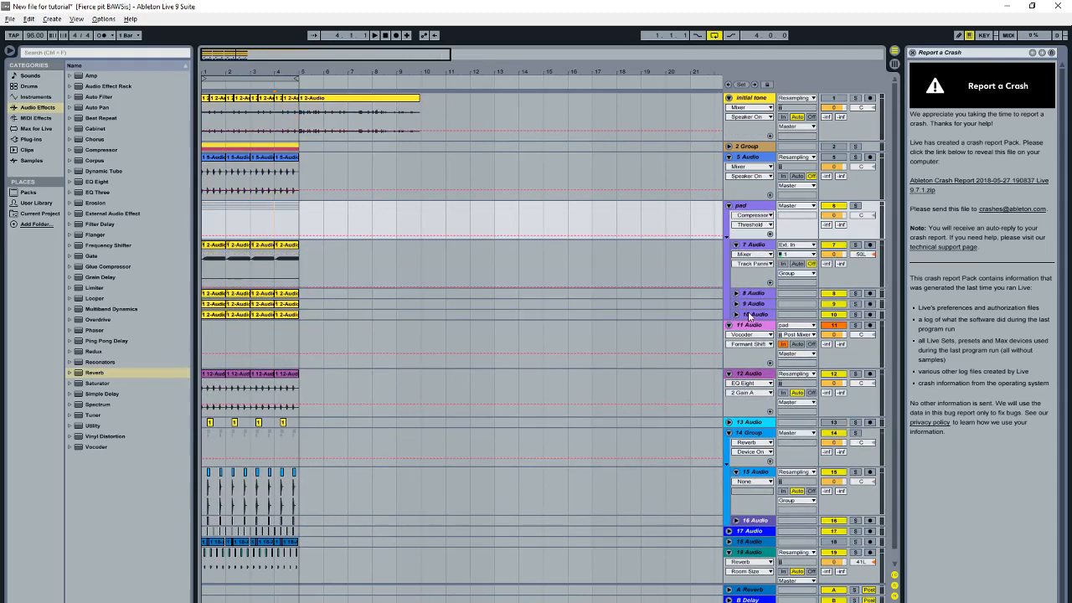
pyautogui.click(736, 294)
pyautogui.click(736, 342)
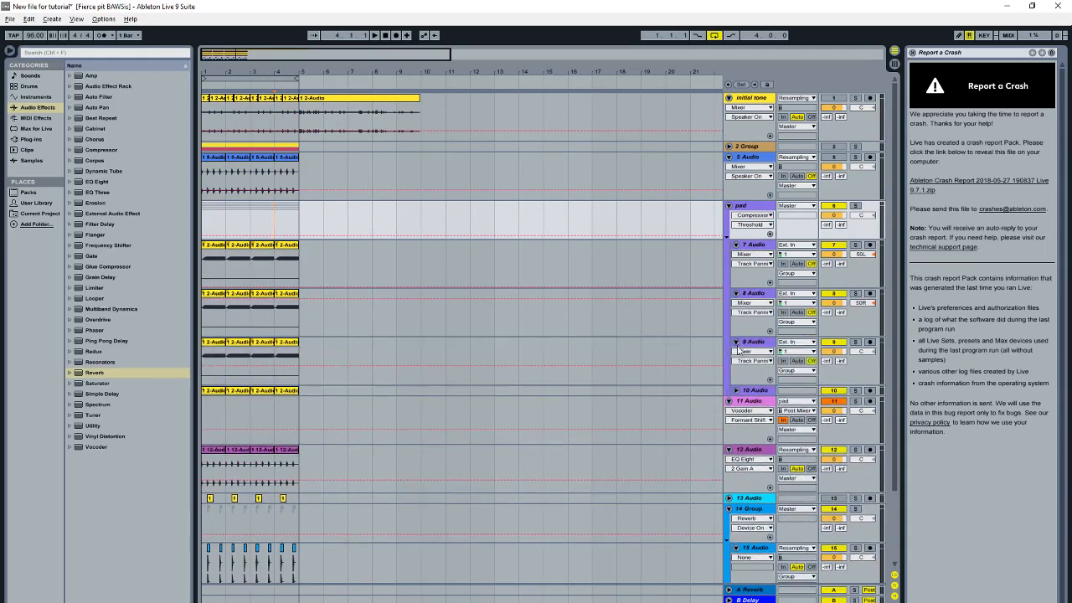
pyautogui.click(736, 391)
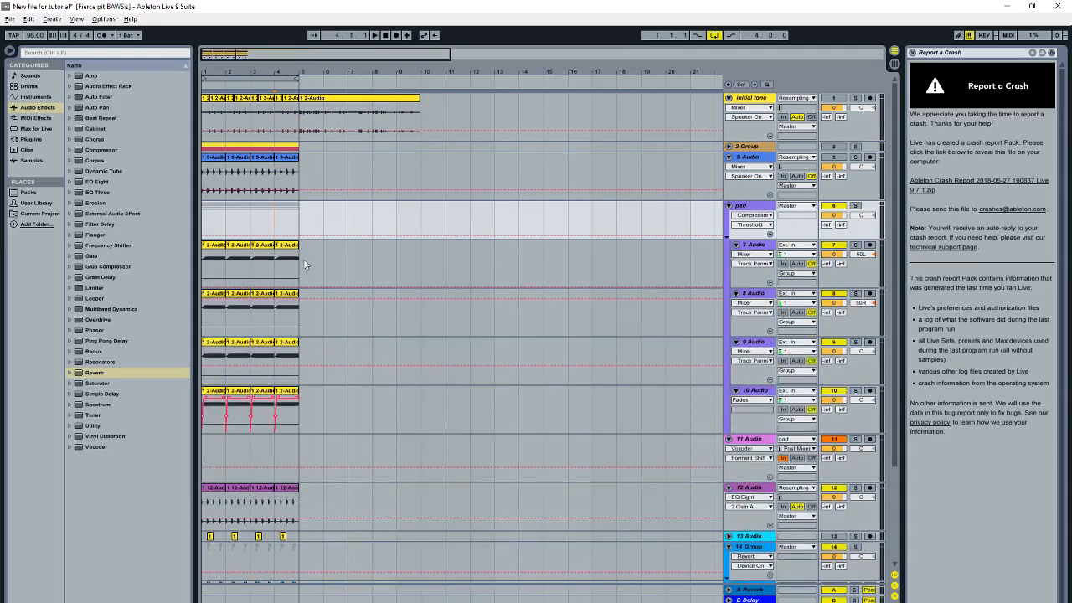
# Step: Consolidate the clips in bars 3 and 4 into one clip on each of 7, 8, 9 and 10 Audio
pyautogui.click(240, 264)
pyautogui.hotkey('ctrl', 'j')
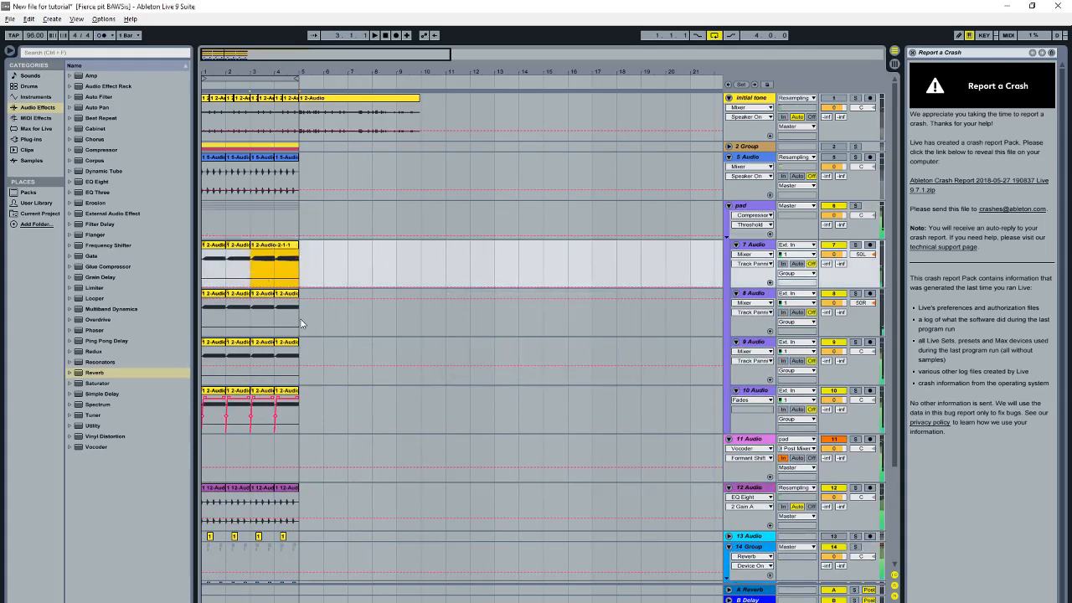
pyautogui.moveTo(300, 319); pyautogui.dragTo(248, 321)
pyautogui.hotkey('ctrl', 'j')
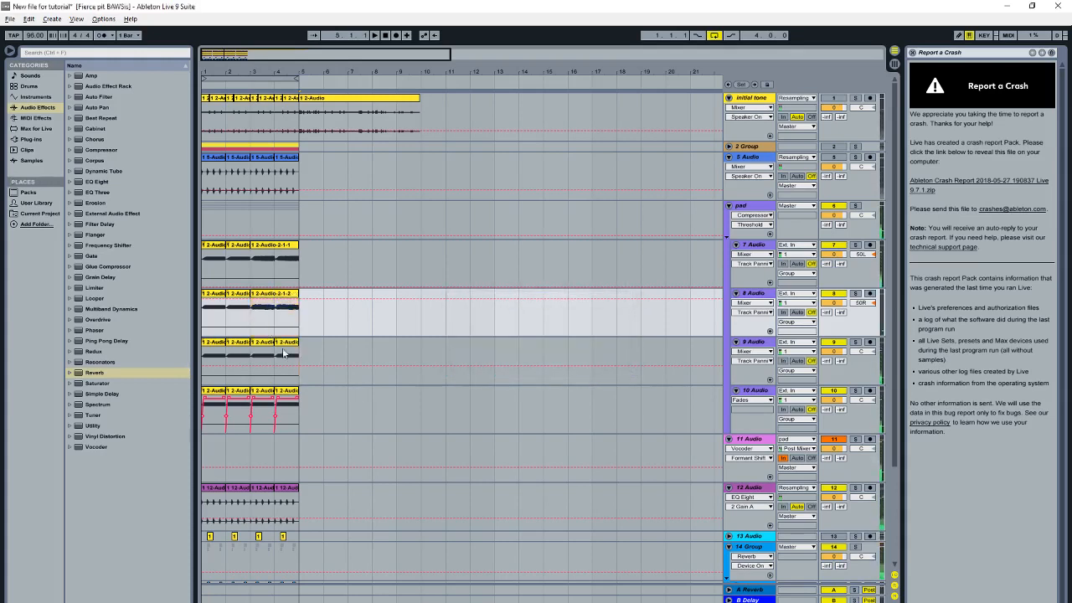
pyautogui.moveTo(284, 353); pyautogui.dragTo(247, 352)
pyautogui.hotkey('ctrl', 'j')
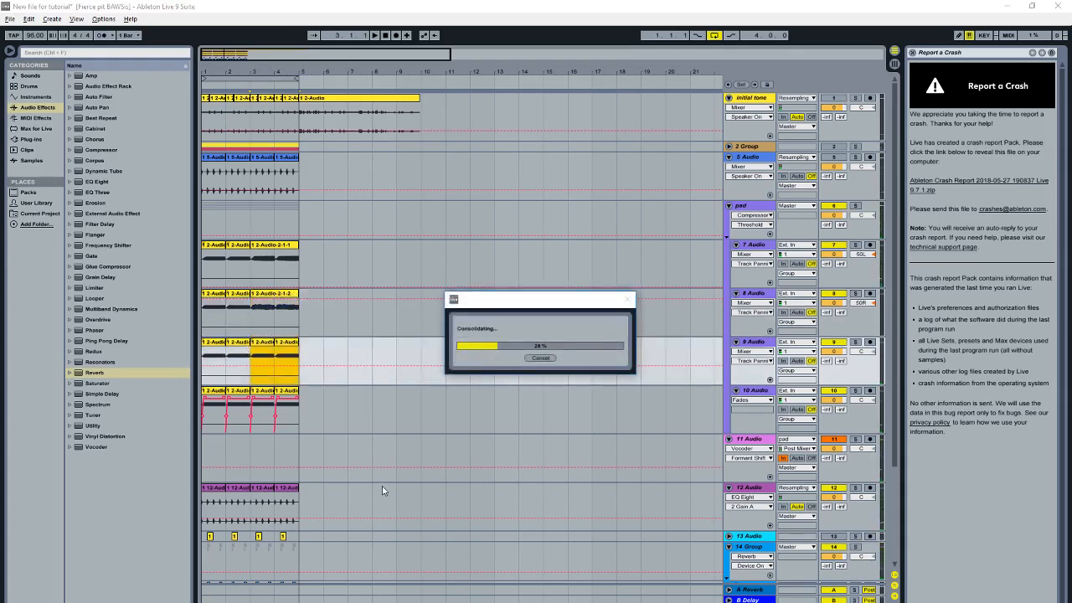
pyautogui.moveTo(303, 419); pyautogui.dragTo(242, 407)
pyautogui.hotkey('ctrl', 'j')
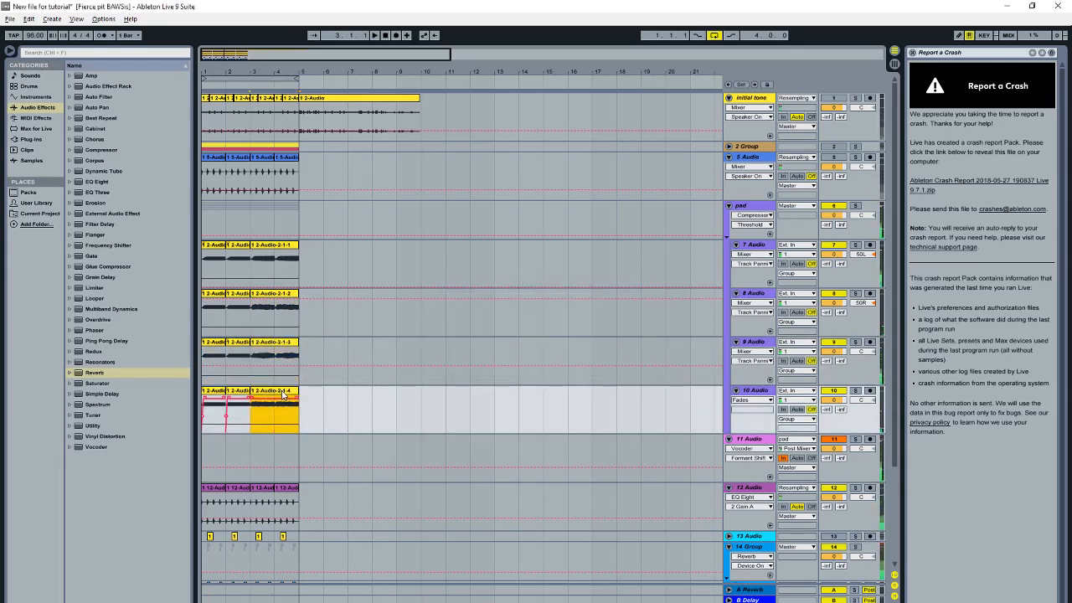
# Step: Transpose the consolidated pad clips in bars 3 and 4 down, setting the one on 9 Audio to -2 st
pyautogui.doubleClick(284, 395)
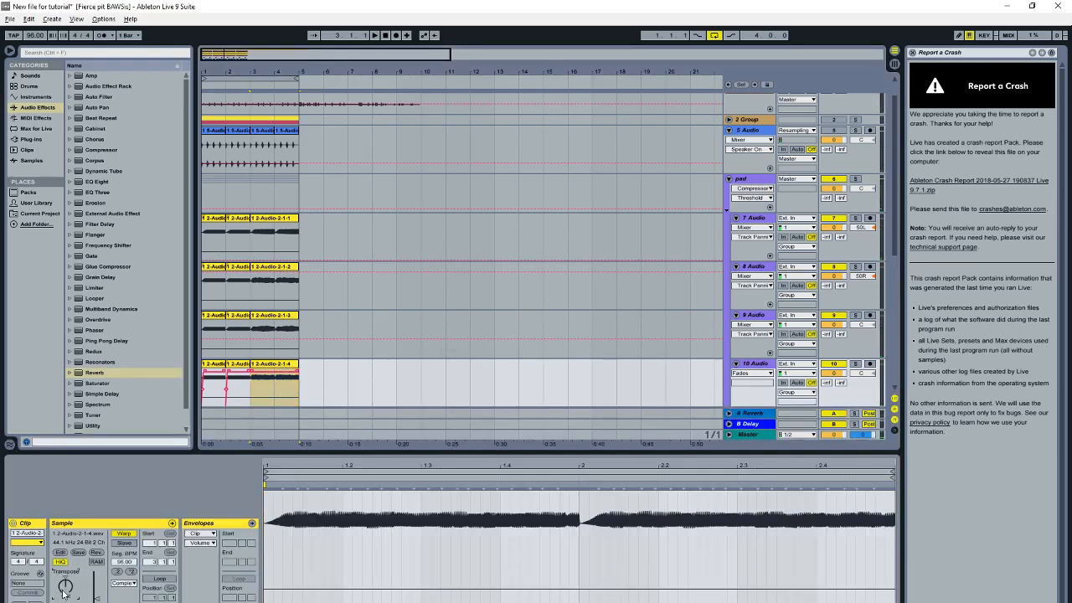
pyautogui.click(277, 321)
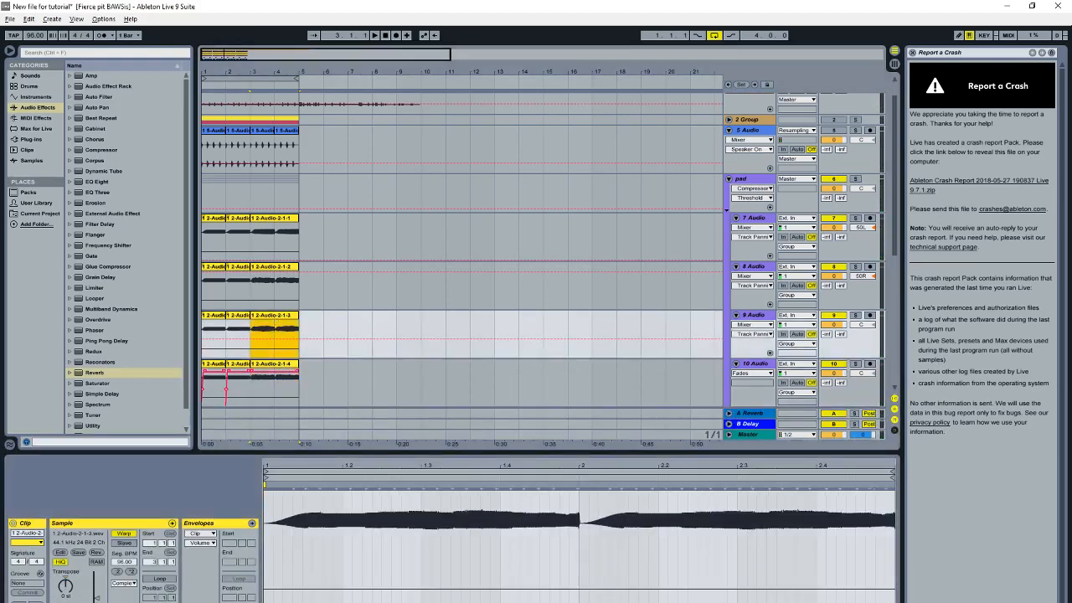
pyautogui.moveTo(70, 586); pyautogui.dragTo(70, 588)
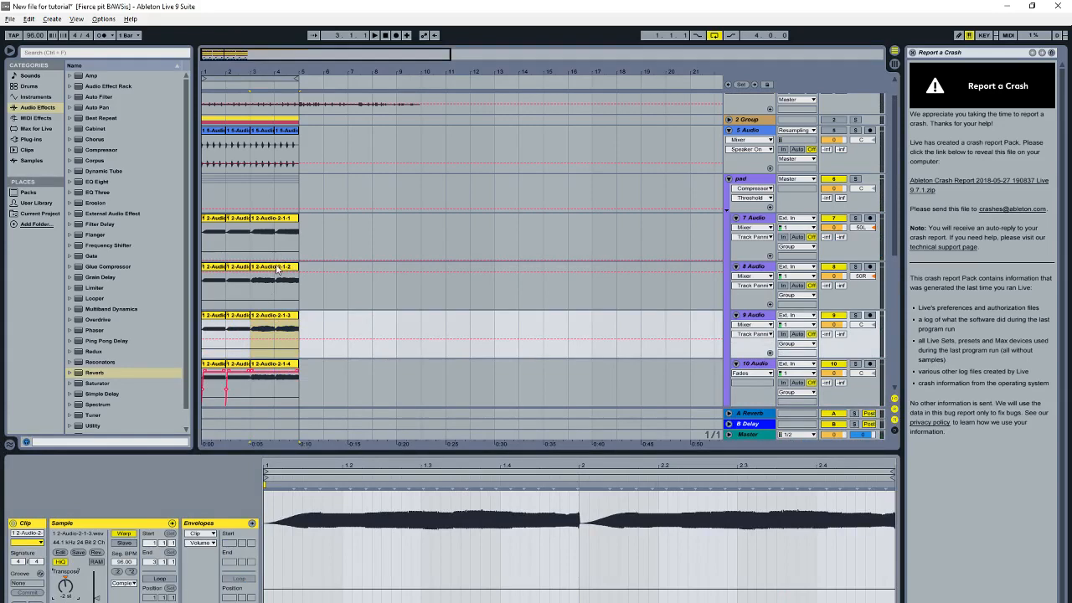
pyautogui.click(278, 268)
pyautogui.moveTo(66, 590); pyautogui.dragTo(66, 592)
pyautogui.click(295, 218)
# Step: Hide the clip view, play the four-bar loop from the start and fold the pad group
pyautogui.hotkey('ctrl', 'alt', 'l')
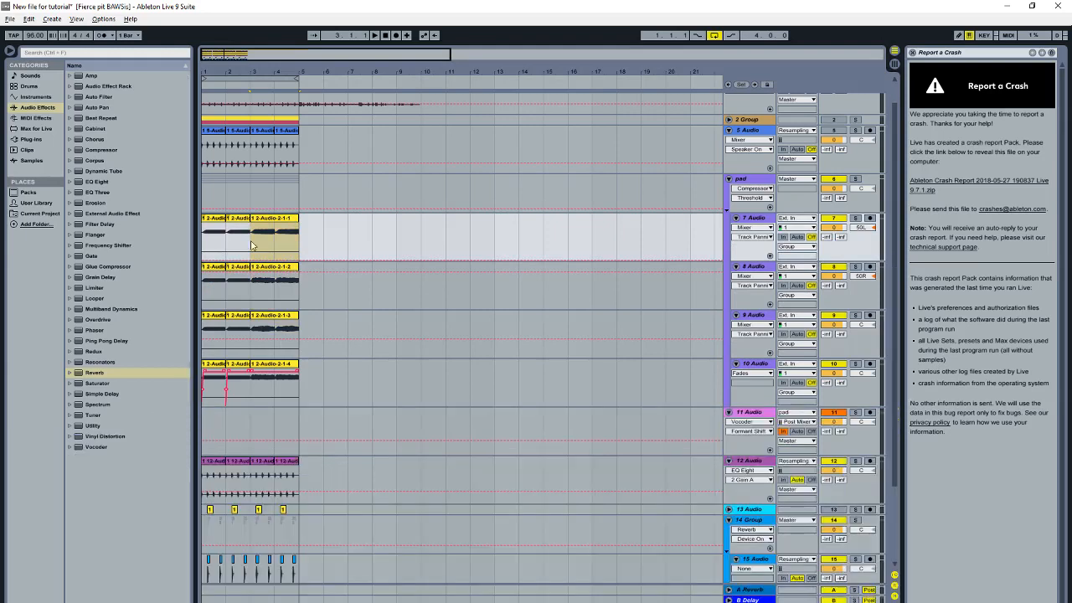
pyautogui.press('space')
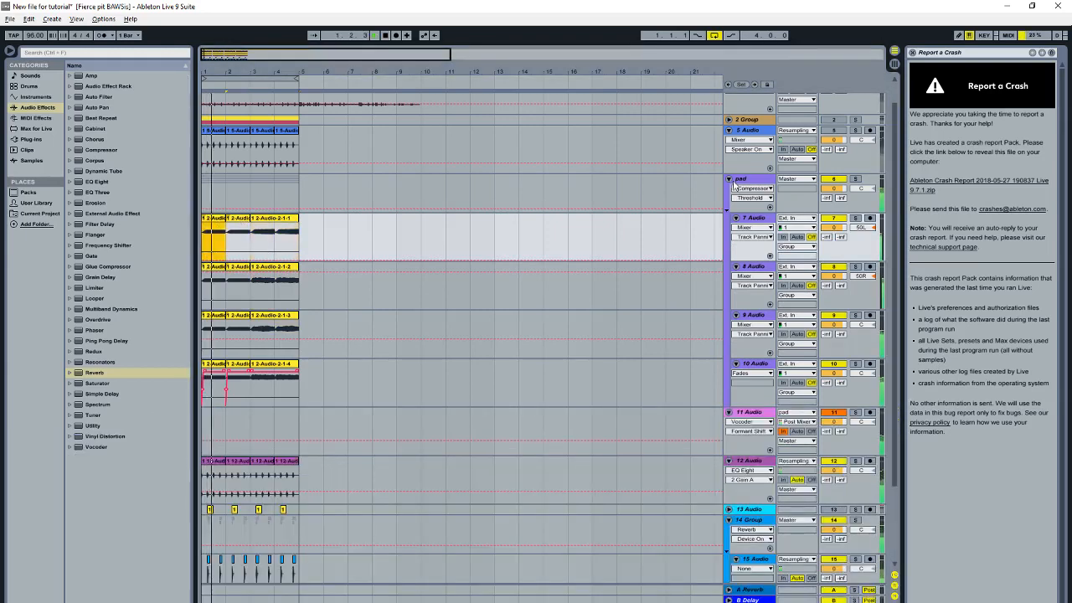
pyautogui.click(728, 179)
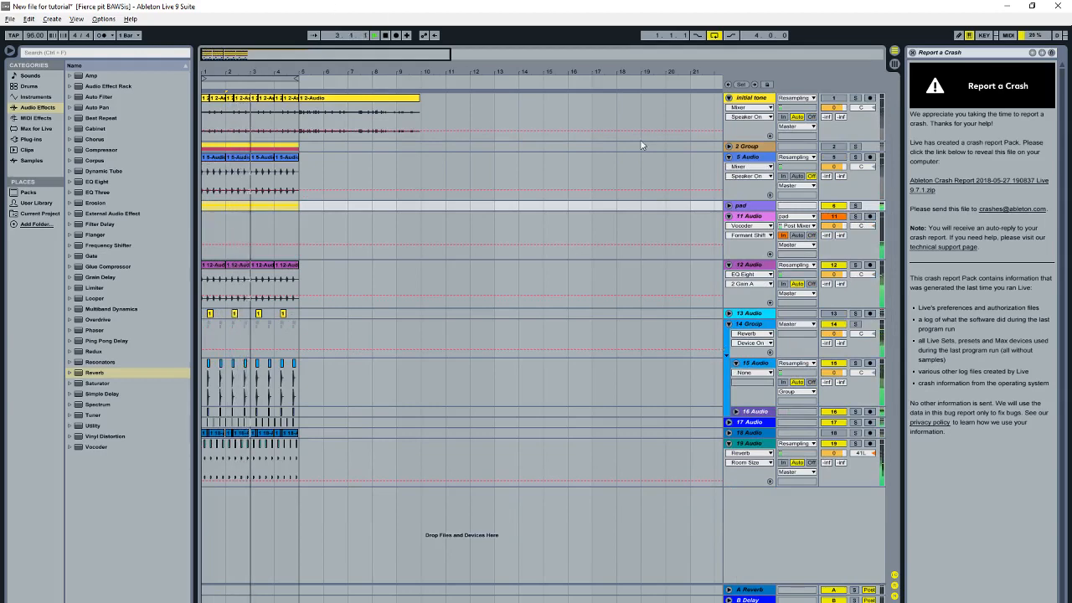
# Step: Add a Simple Delay to the pad group in Time mode, with the left delay at 1.00 ms and the right at 59.4 ms
pyautogui.doubleClick(751, 205)
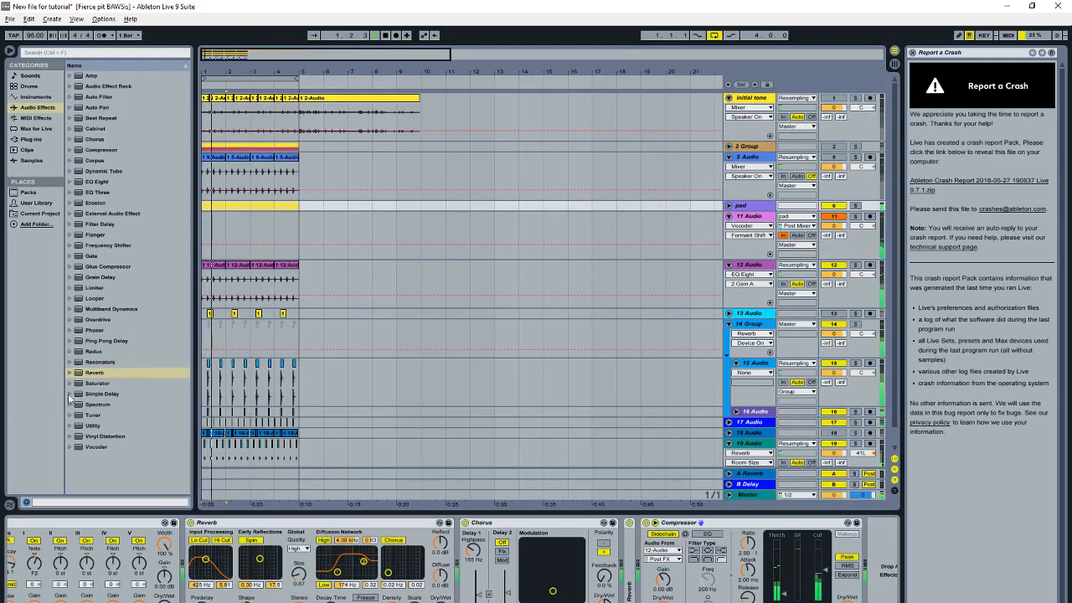
pyautogui.doubleClick(96, 393)
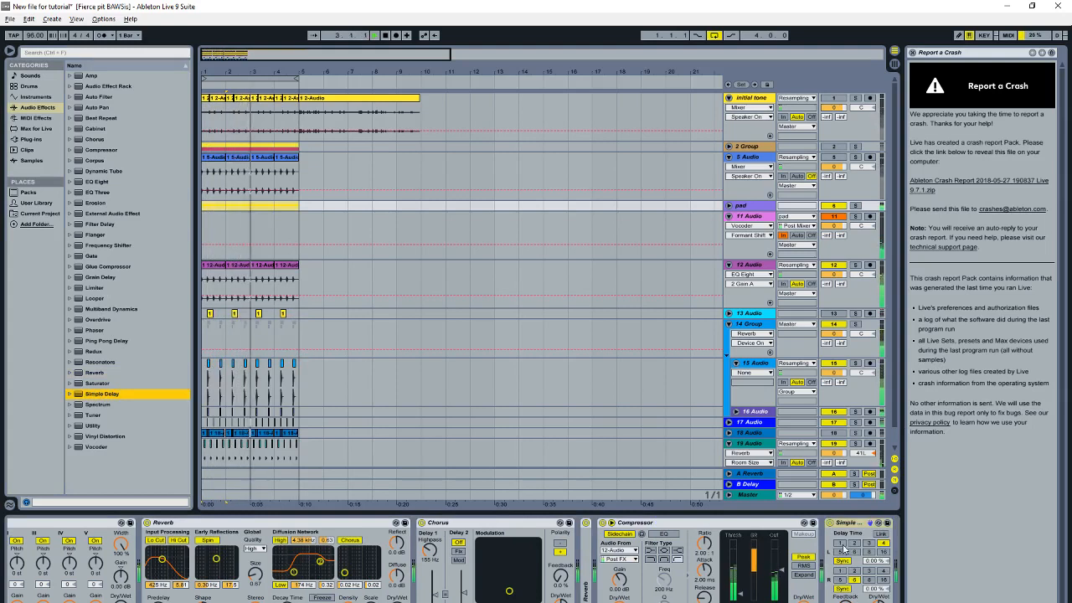
pyautogui.click(835, 572)
pyautogui.click(839, 571)
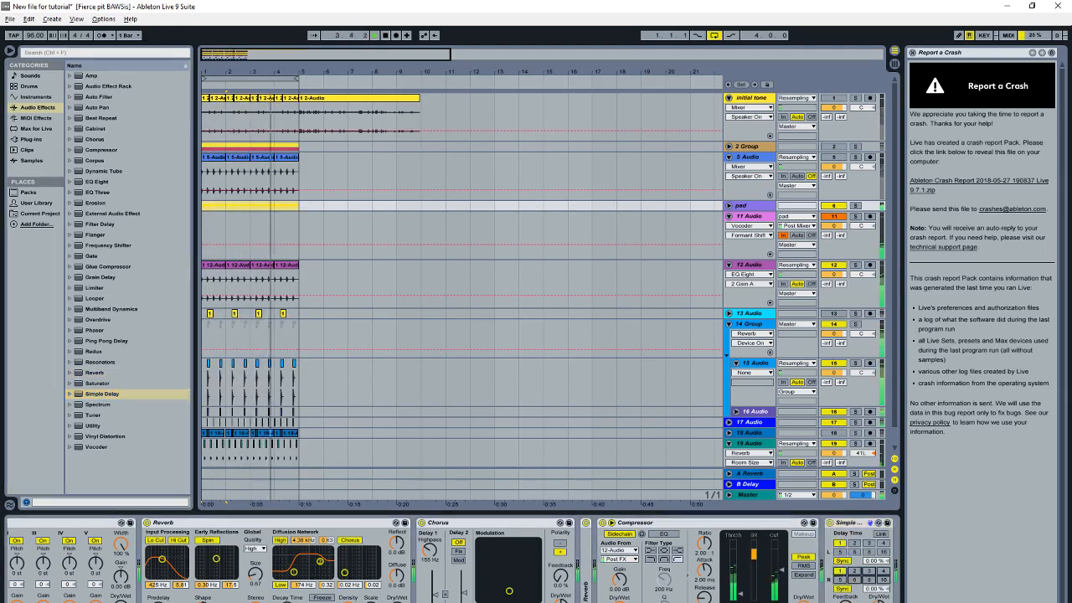
pyautogui.moveTo(874, 589); pyautogui.dragTo(875, 582)
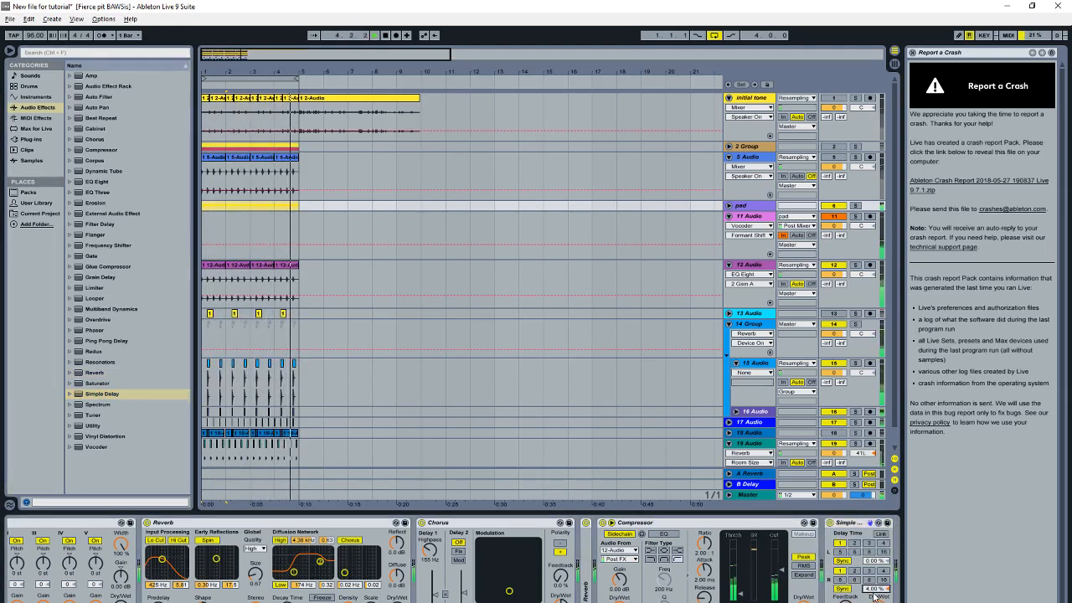
pyautogui.click(844, 560)
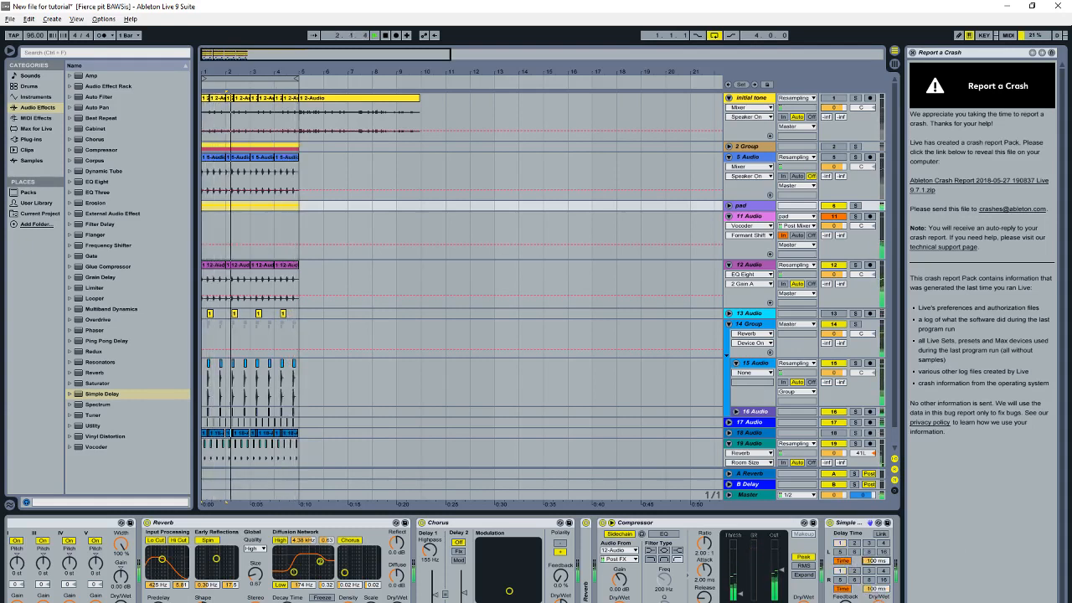
pyautogui.moveTo(877, 561); pyautogui.dragTo(879, 595)
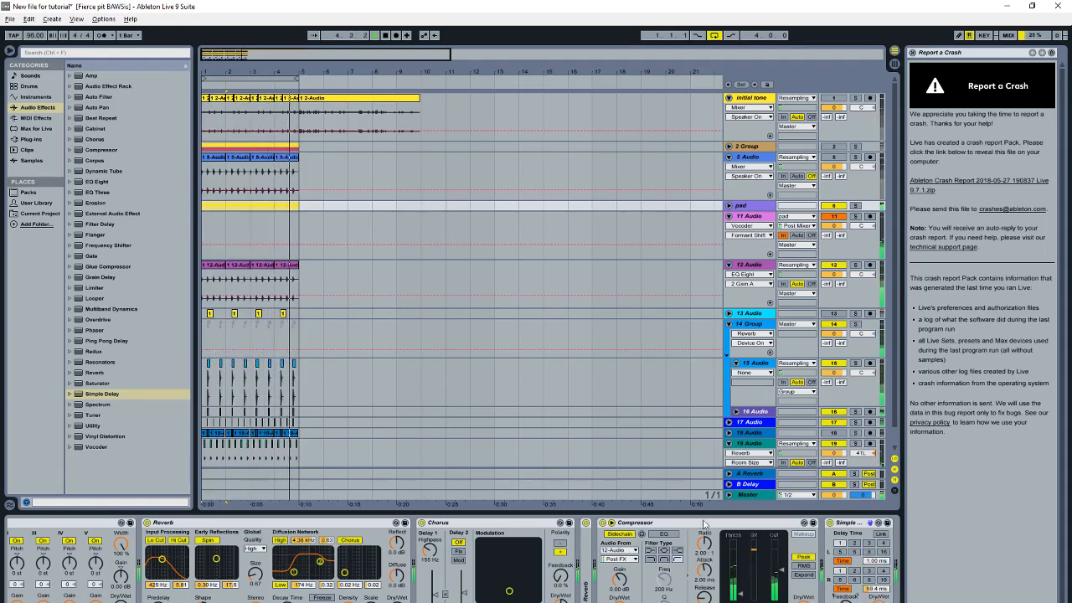
# Step: Add a Saturator to the pad group with 20.0 dB drive, Soft Clip on and -19.7 dB output, then hide the device view
pyautogui.scroll(-2, 641, 548)
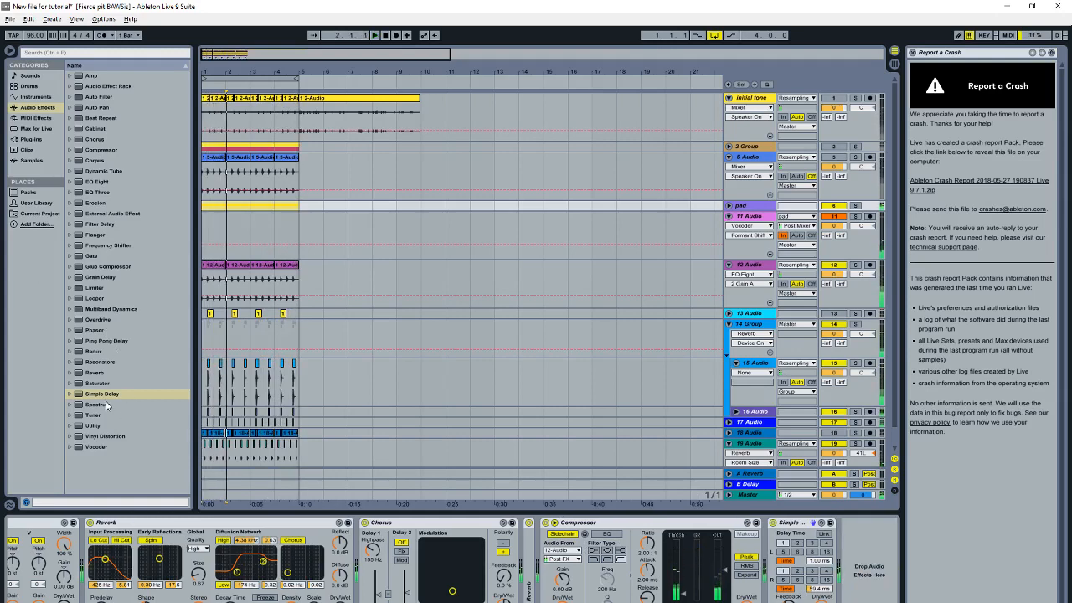
pyautogui.moveTo(97, 383); pyautogui.dragTo(745, 532)
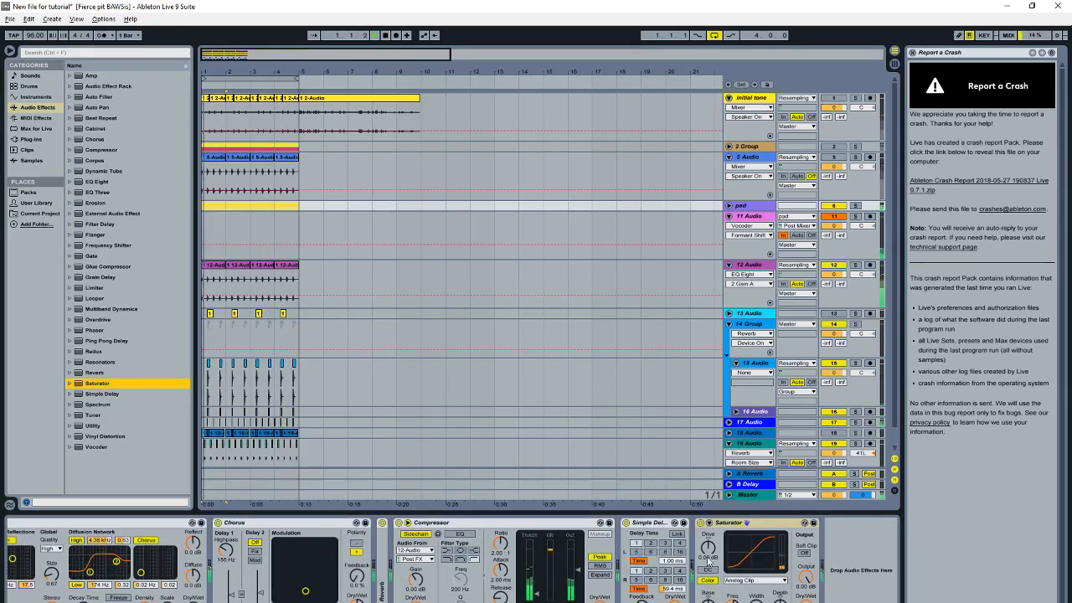
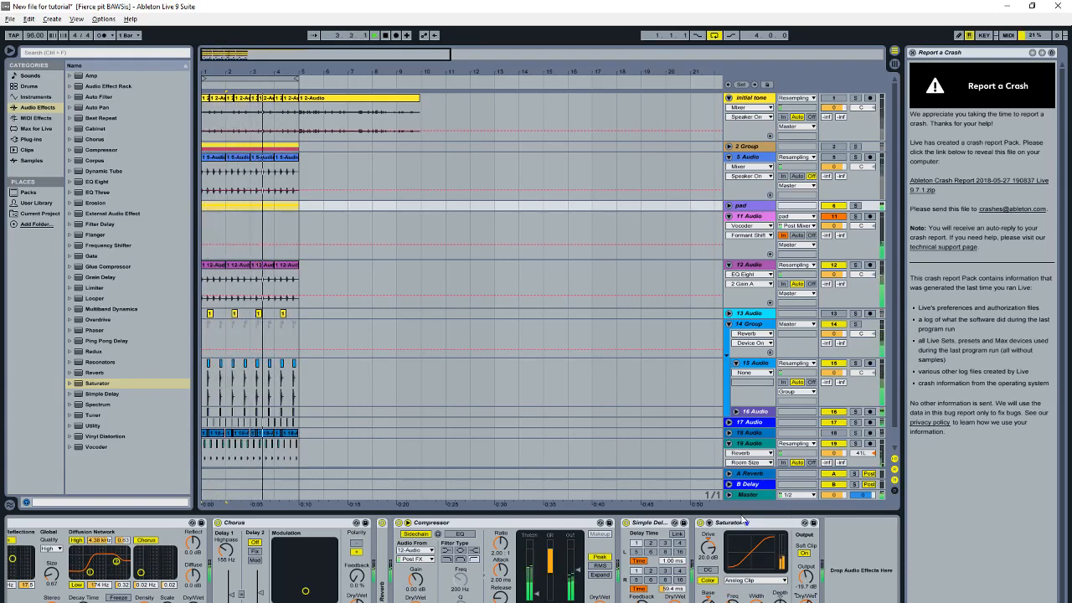
pyautogui.hotkey('ctrl', 'alt', 'l')
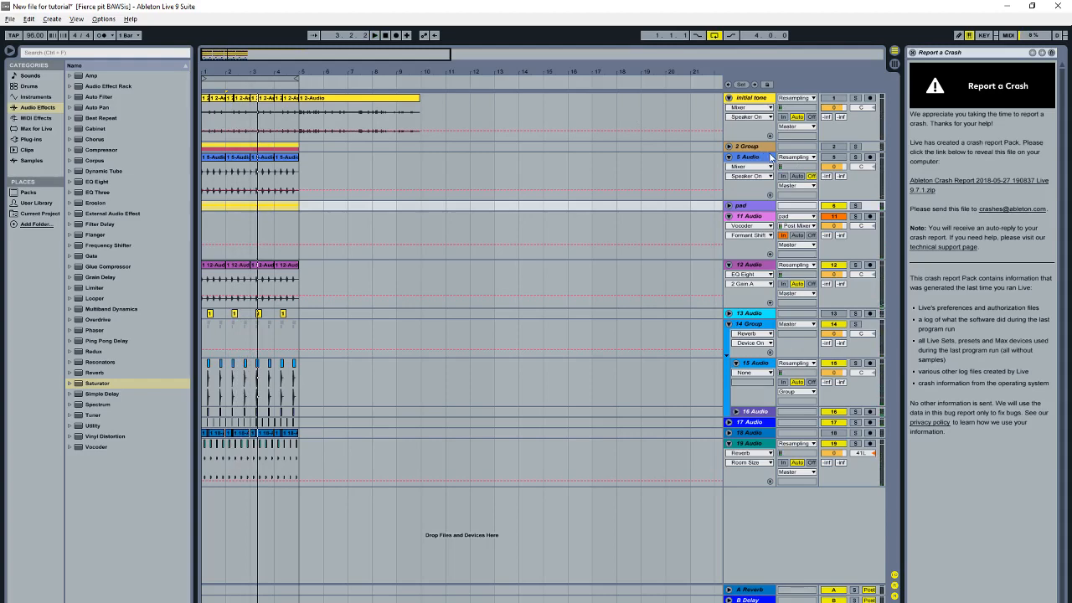
# Step: Fold the 5 Audio and initial tone tracks and insert a new audio track below 19 Audio
pyautogui.click(729, 157)
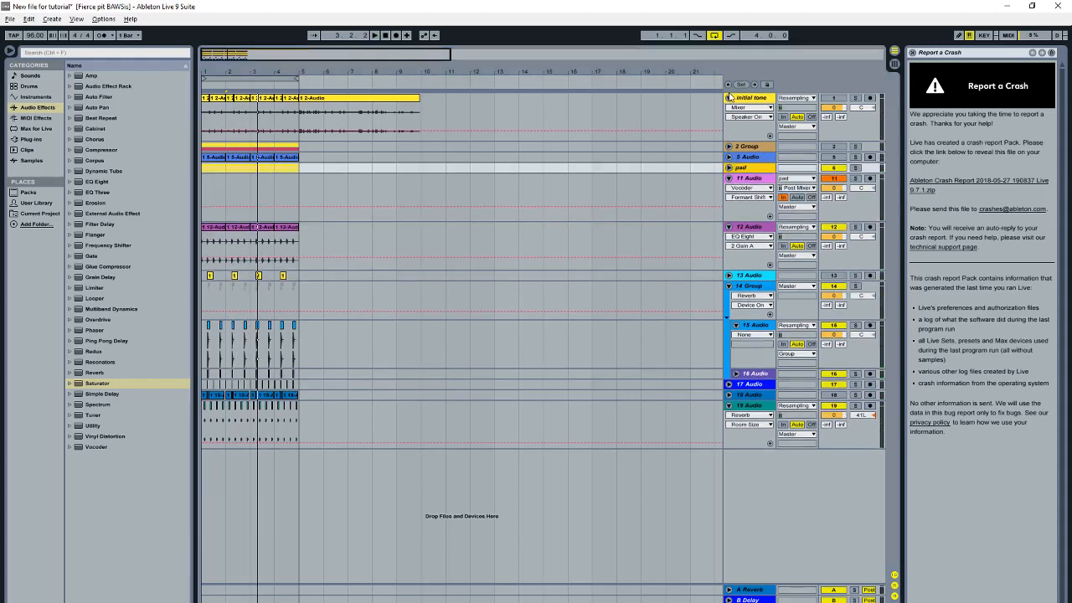
pyautogui.click(728, 98)
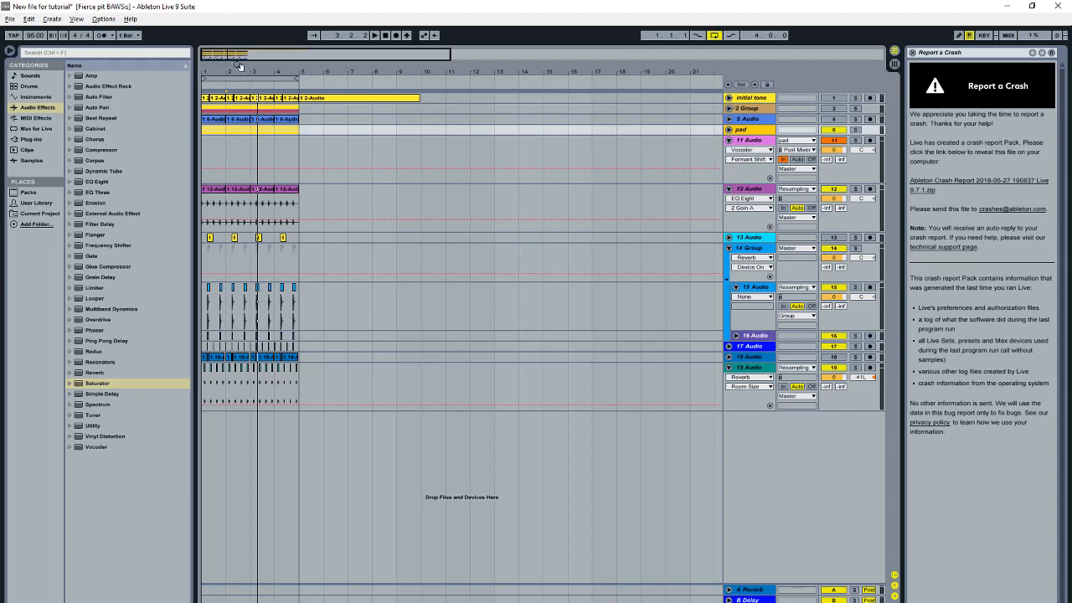
pyautogui.moveTo(232, 66); pyautogui.dragTo(238, 159)
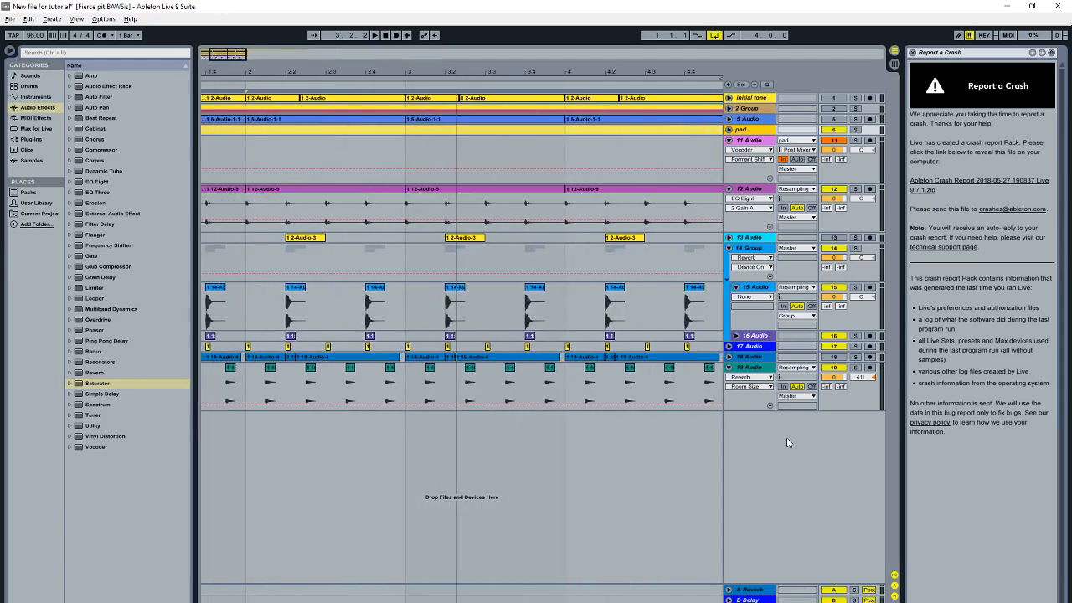
pyautogui.rightClick(796, 473)
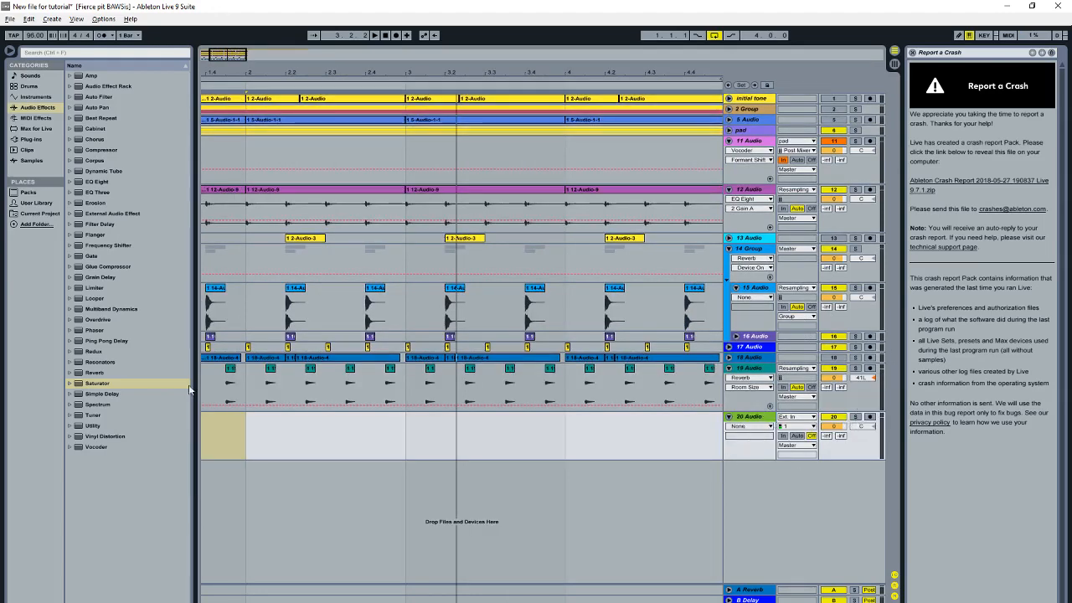
# Step: Check the effects on 19 Audio and copy one of its short clips to the start of bar 2 on 20 Audio
pyautogui.doubleClick(767, 370)
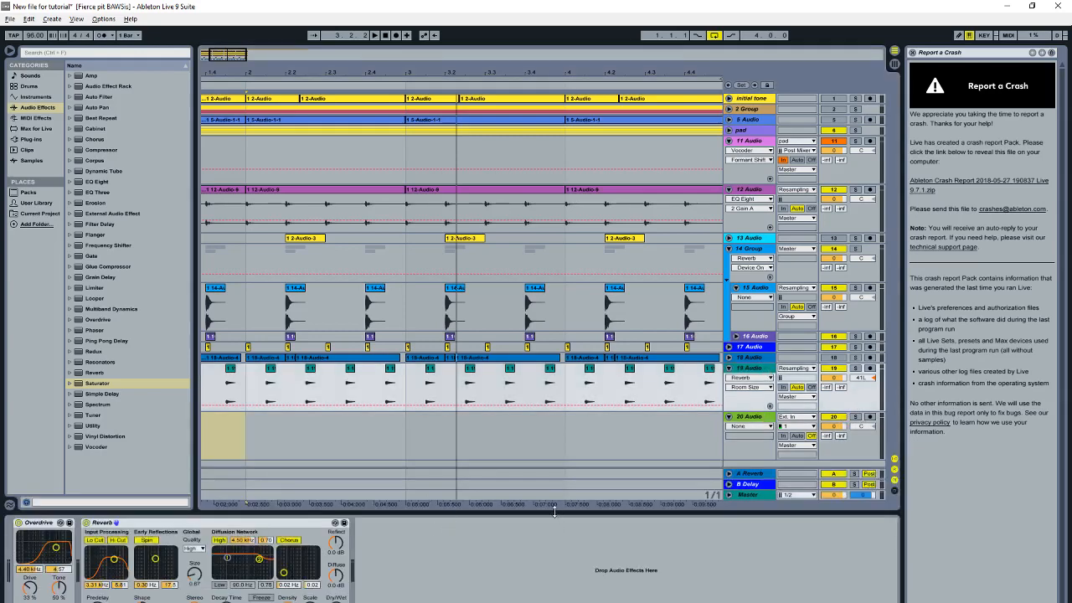
pyautogui.moveTo(553, 512); pyautogui.dragTo(531, 531)
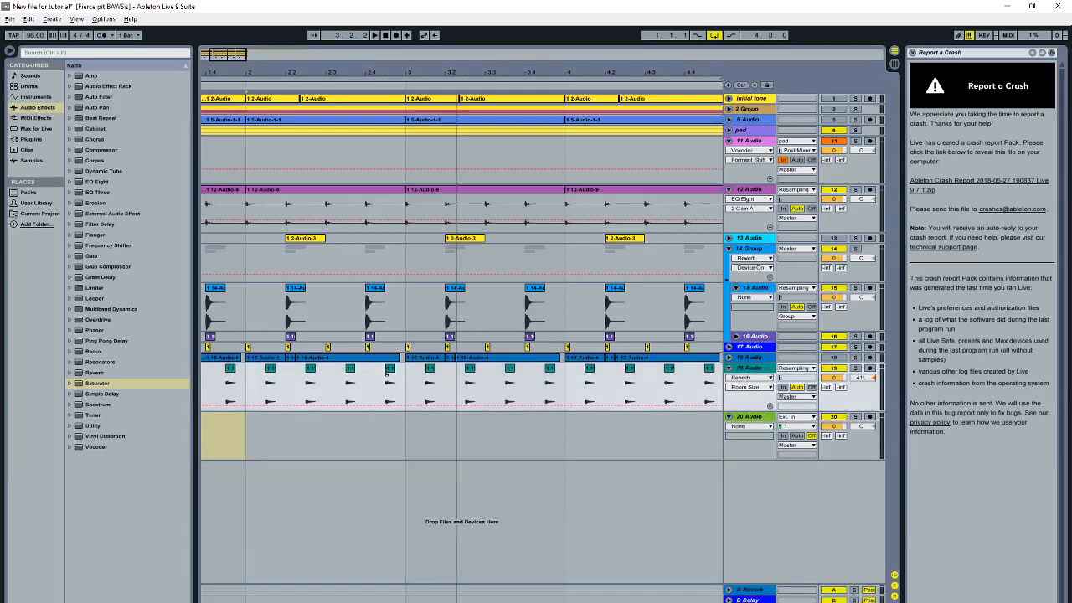
pyautogui.moveTo(389, 374); pyautogui.dragTo(258, 461)
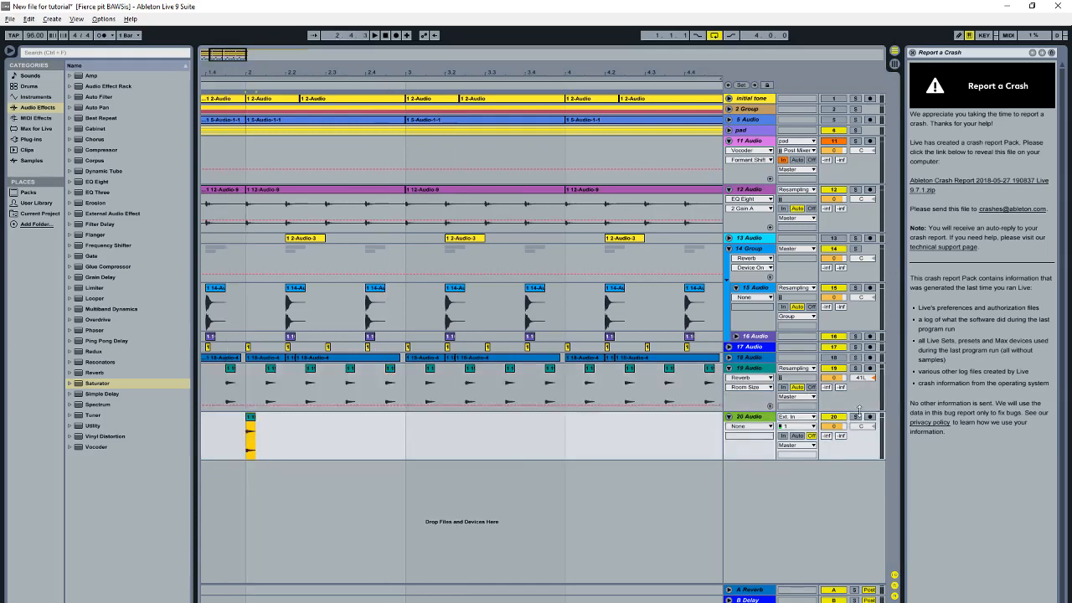
# Step: Solo 20 Audio and play bar 2 as a loop
pyautogui.doubleClick(758, 417)
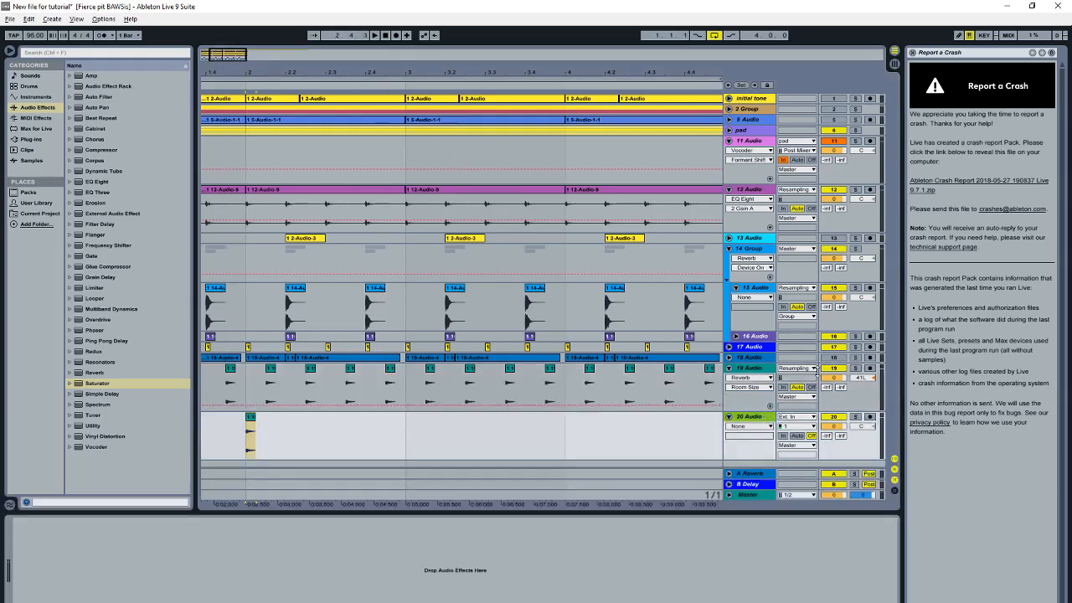
pyautogui.click(857, 418)
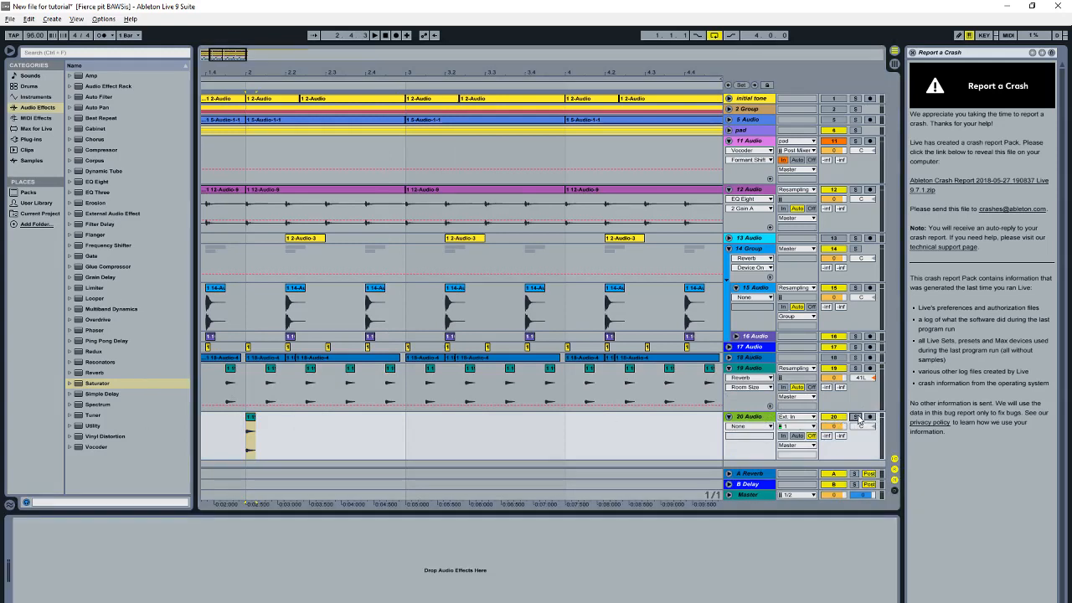
pyautogui.moveTo(238, 460); pyautogui.dragTo(432, 455)
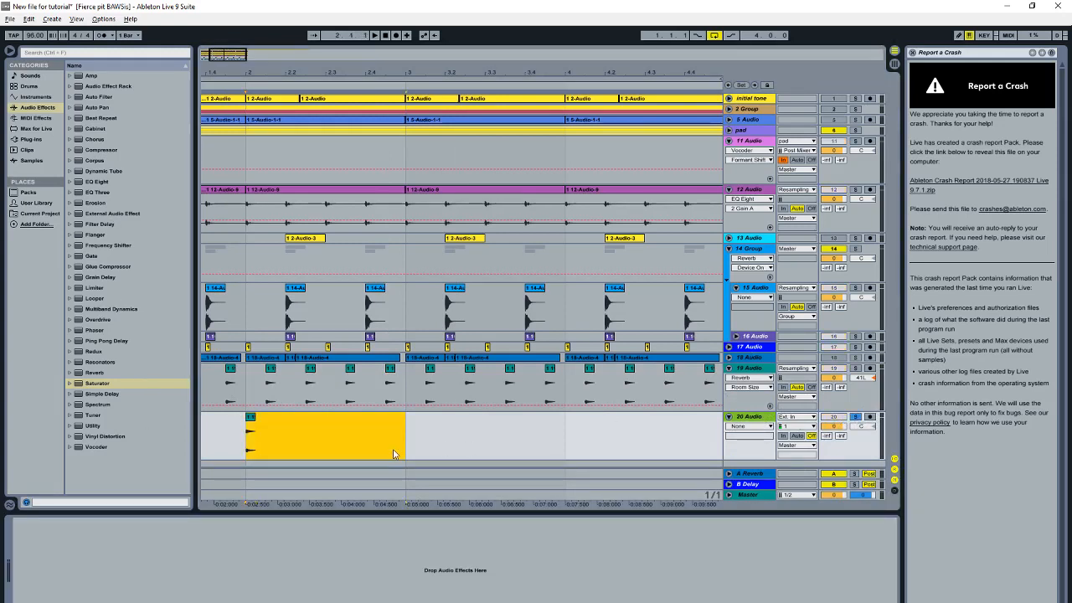
pyautogui.hotkey('ctrl', 'l')
pyautogui.press('space')
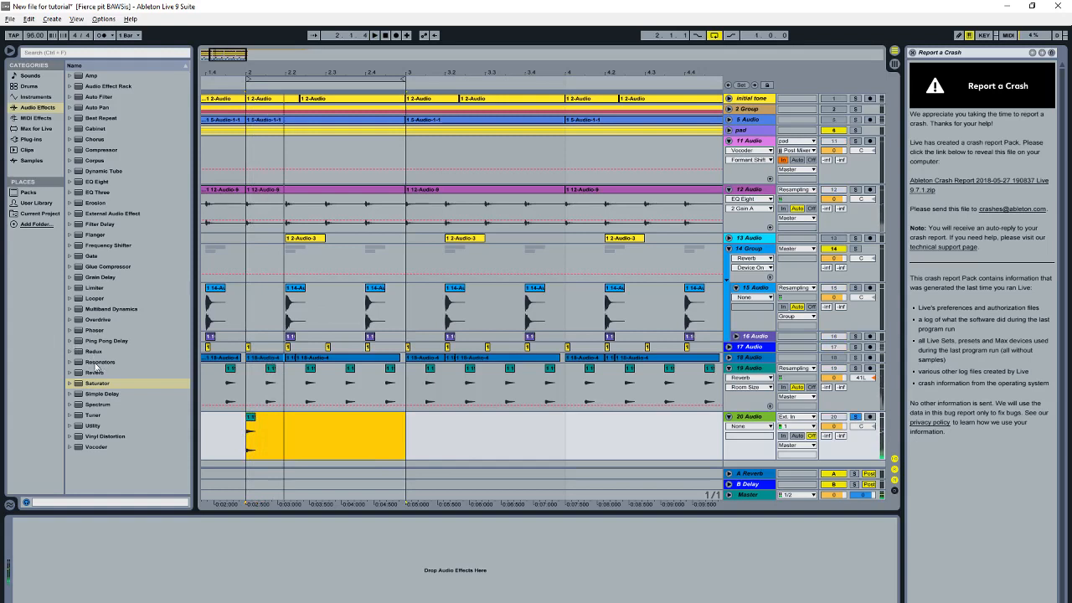
# Step: Add Resonators to 20 Audio and raise its decay to about 55.6
pyautogui.doubleClick(97, 362)
pyautogui.click(86, 563)
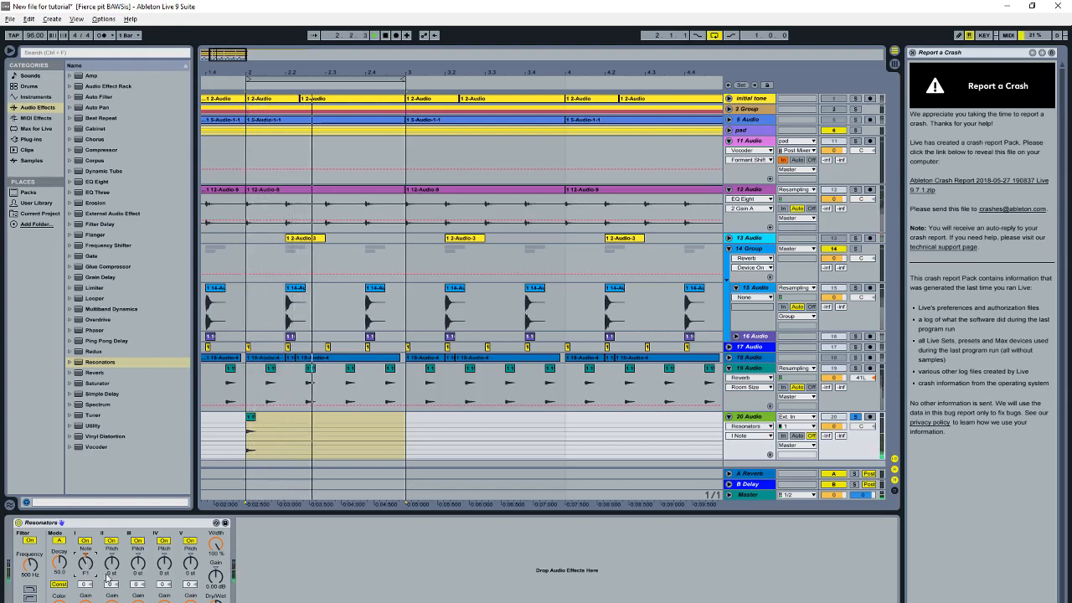
pyautogui.click(59, 562)
pyautogui.press('space')
pyautogui.press('space')
pyautogui.moveTo(59, 563); pyautogui.dragTo(64, 602)
pyautogui.press('space')
# Step: Select the first filter type in Resonators, set the filter frequency to 1.11 kHz and tune note I to F0
pyautogui.click(29, 593)
pyautogui.press('space')
pyautogui.press('space')
pyautogui.press('space')
pyautogui.moveTo(30, 565); pyautogui.dragTo(111, 587)
pyautogui.press('space')
pyautogui.press('space')
pyautogui.press('space')
pyautogui.press('space')
pyautogui.press('space')
pyautogui.press('space')
pyautogui.press('space')
pyautogui.press('space')
pyautogui.press('space')
pyautogui.press('space')
pyautogui.press('space')
pyautogui.press('space')
pyautogui.press('space')
pyautogui.press('space')
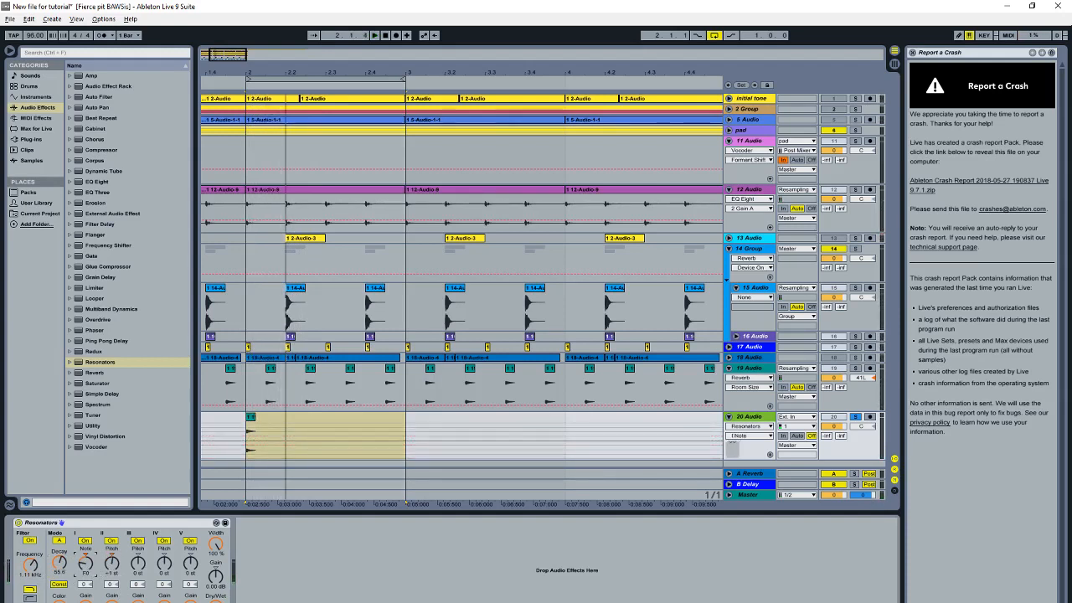
# Step: Set the pitch of resonator II to 0 st and lower the Resonators gain to about -8.8 dB
pyautogui.press('space')
pyautogui.moveTo(113, 571); pyautogui.dragTo(113, 565)
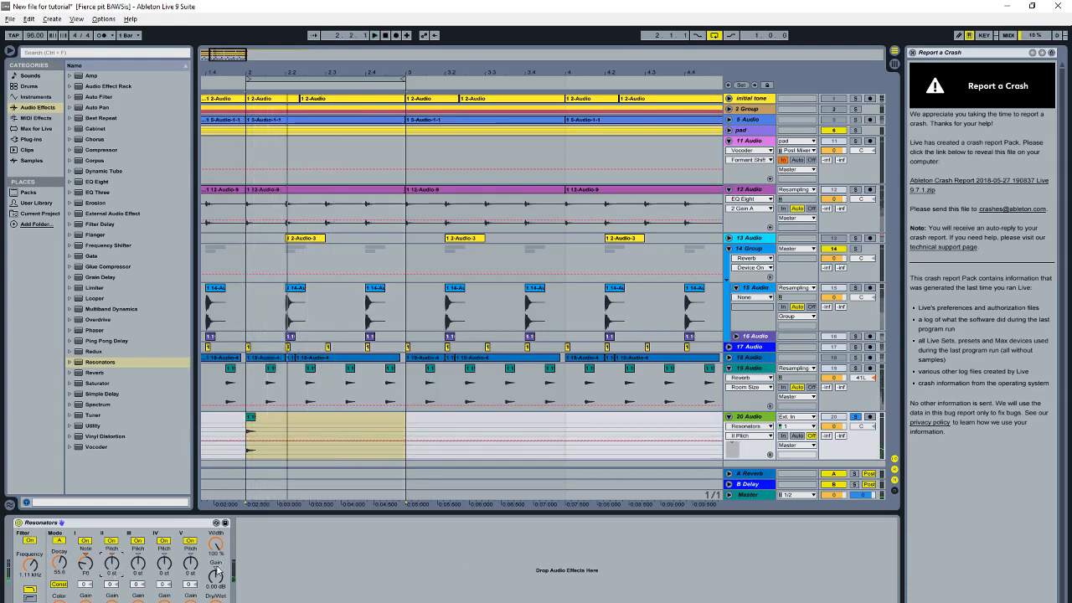
pyautogui.moveTo(216, 575); pyautogui.dragTo(216, 596)
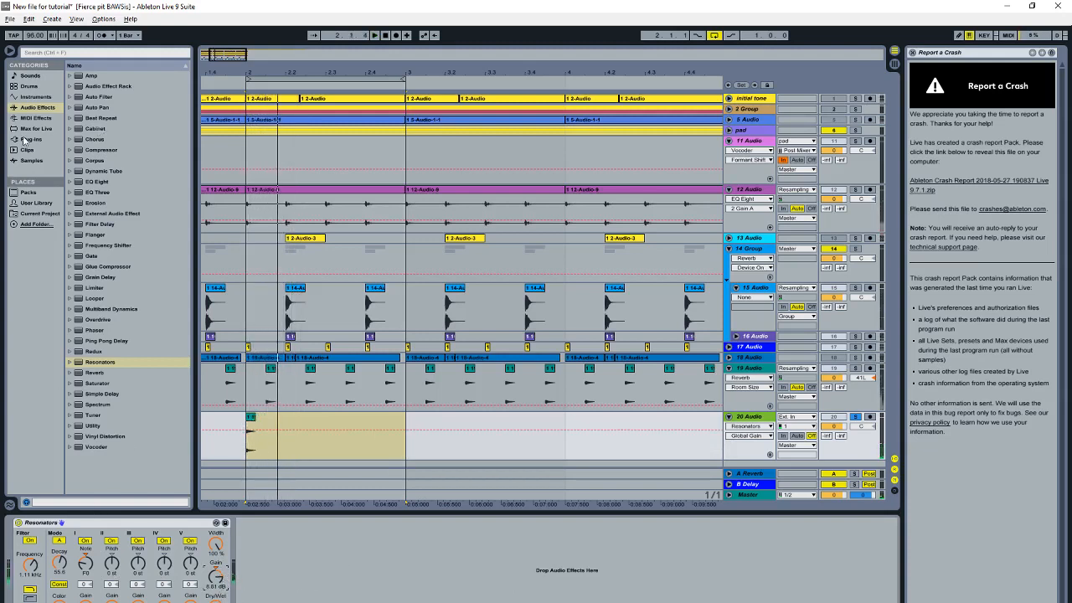
# Step: Add Corpus to 20 Audio with the Pipe resonator, tuned to 43.65 Hz with a decay of about 606 ms
pyautogui.doubleClick(94, 160)
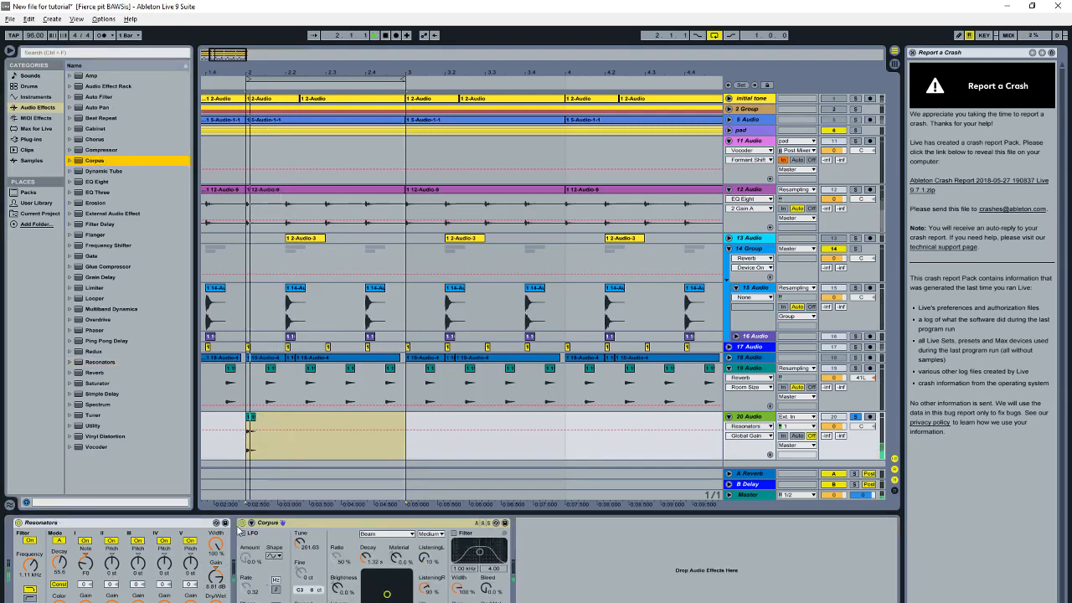
pyautogui.click(387, 533)
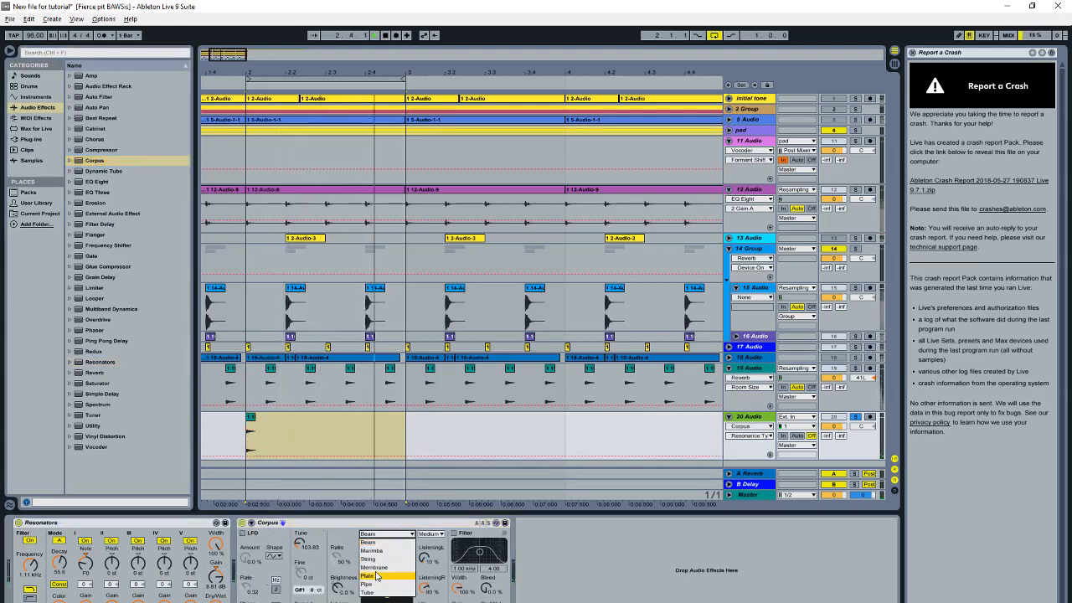
pyautogui.click(381, 584)
pyautogui.moveTo(299, 544); pyautogui.dragTo(299, 576)
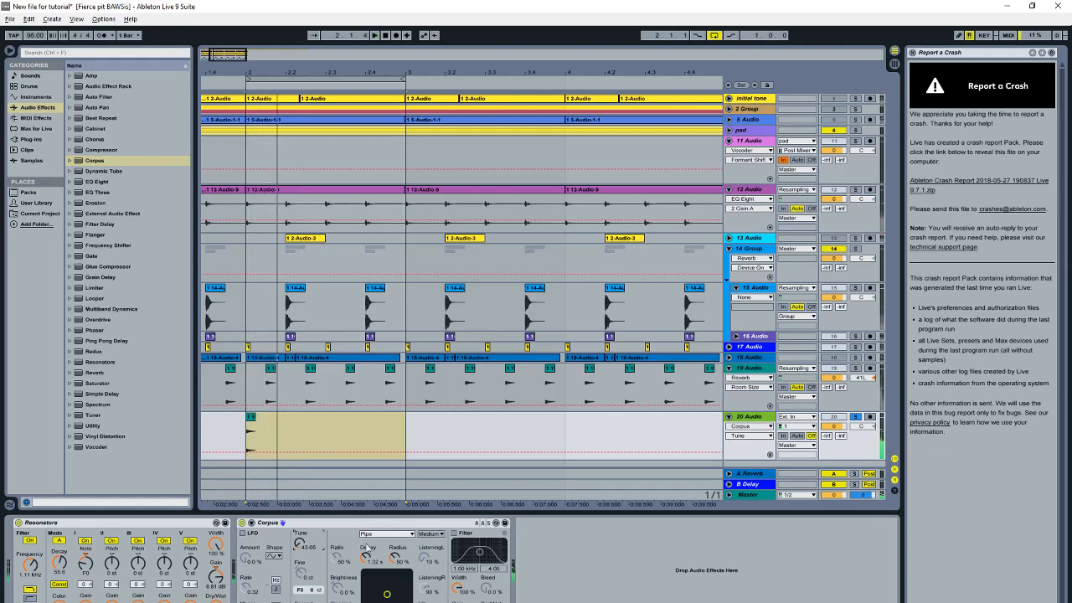
pyautogui.moveTo(367, 557); pyautogui.dragTo(367, 562)
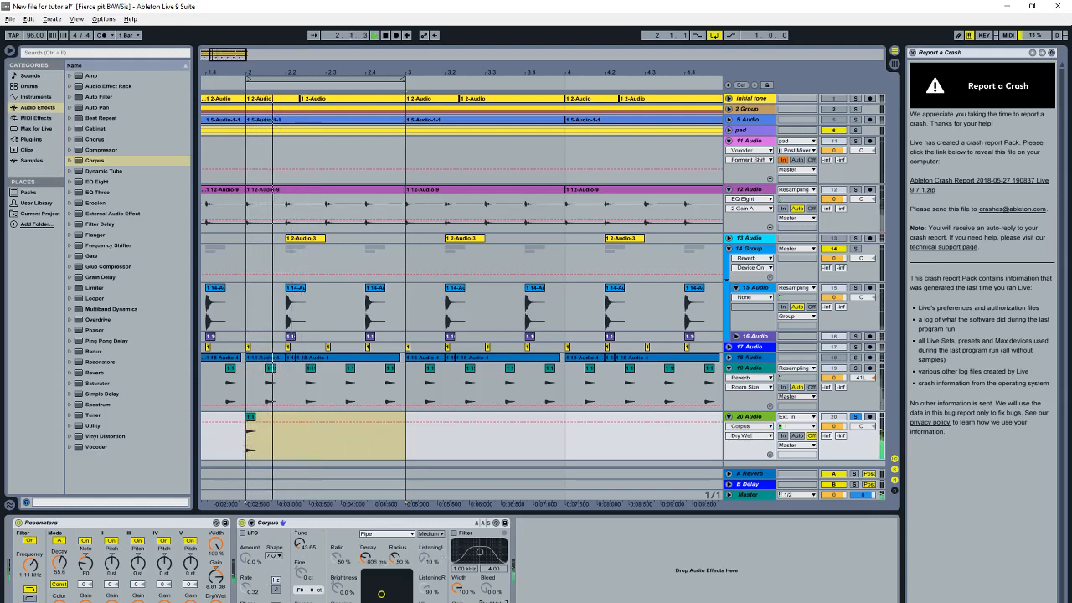
# Step: Try the Corpus filter at 304 Hz with a bandwidth of 3.59, and set the pipe radius to 57 %
pyautogui.click(455, 533)
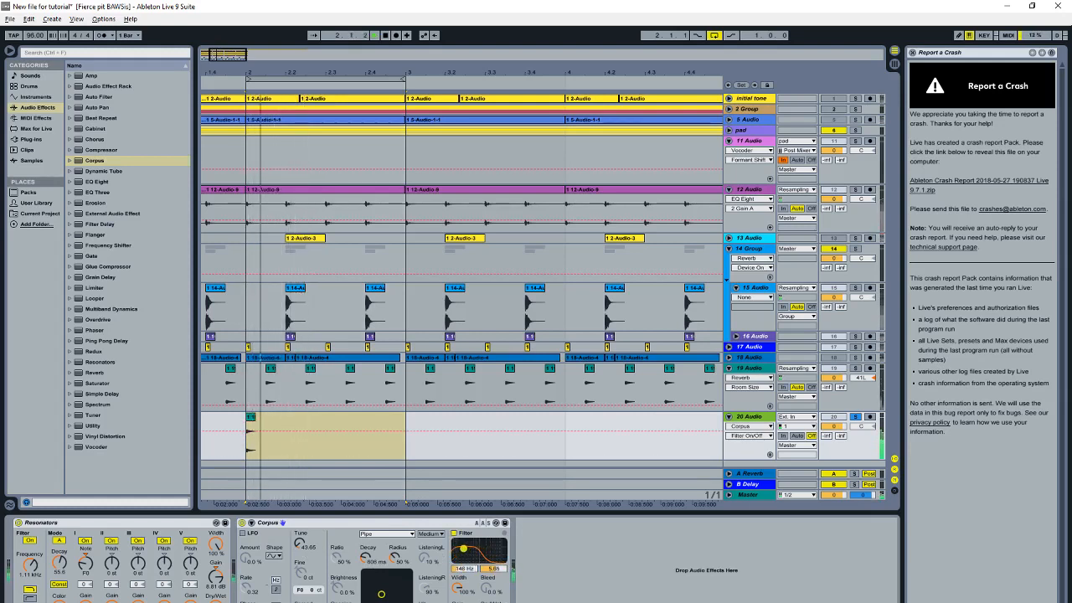
pyautogui.moveTo(463, 550)
pyautogui.mouseDown()
pyautogui.moveTo(477, 556)
pyautogui.moveTo(465, 553)
pyautogui.mouseUp()
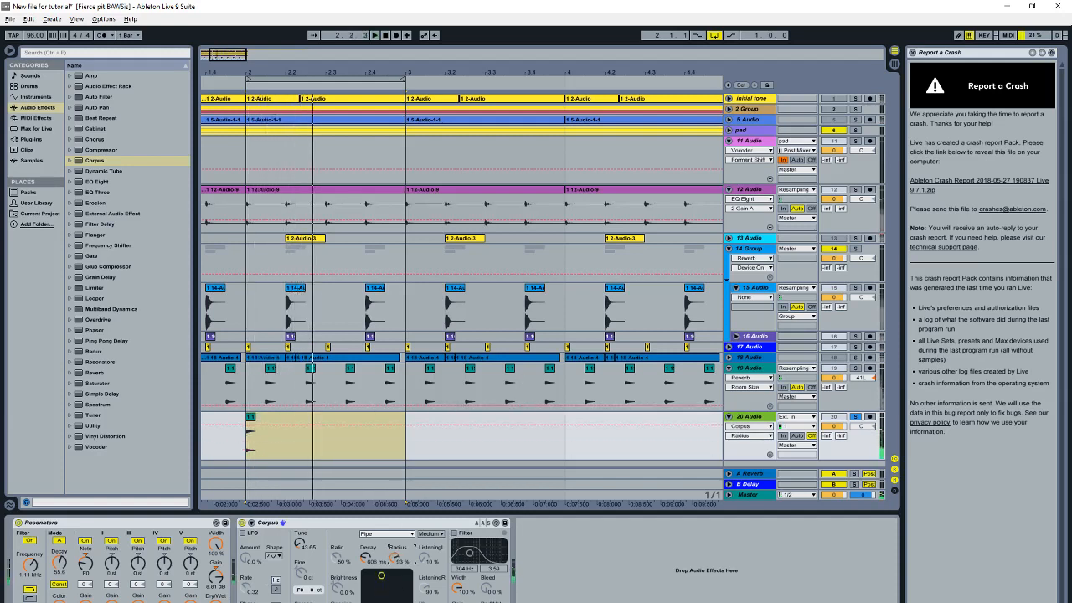
pyautogui.moveTo(392, 560)
pyautogui.mouseDown()
pyautogui.moveTo(389, 546)
pyautogui.moveTo(392, 588)
pyautogui.moveTo(393, 526)
pyautogui.moveTo(398, 567)
pyautogui.moveTo(399, 553)
pyautogui.mouseUp()
pyautogui.press('space')
pyautogui.press('space')
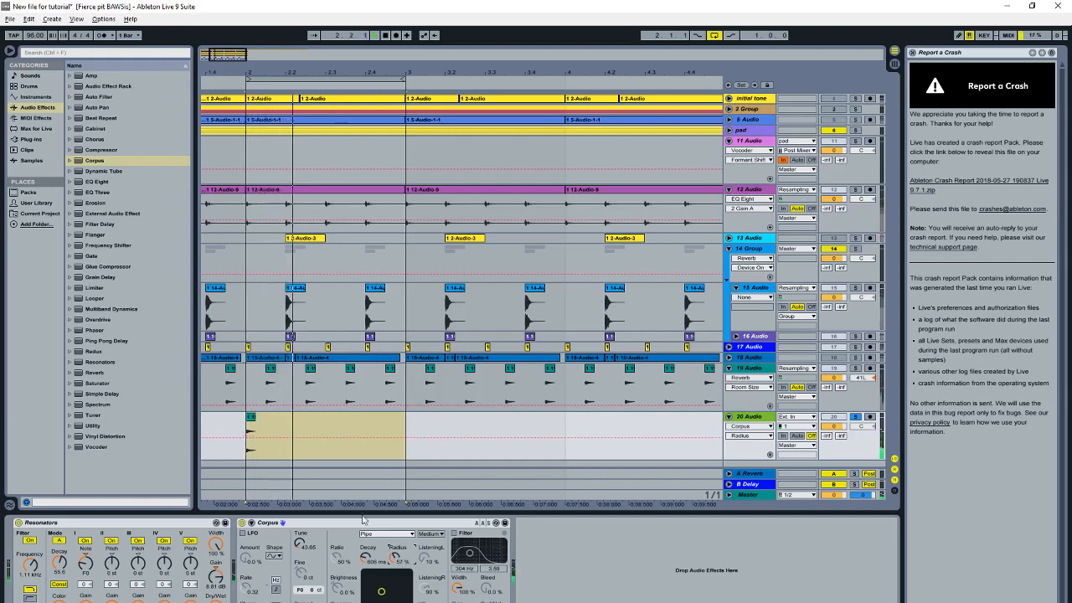
# Step: Add a Saturator to 20 Audio with 13.1 dB drive and -13.7 dB output
pyautogui.doubleClick(97, 383)
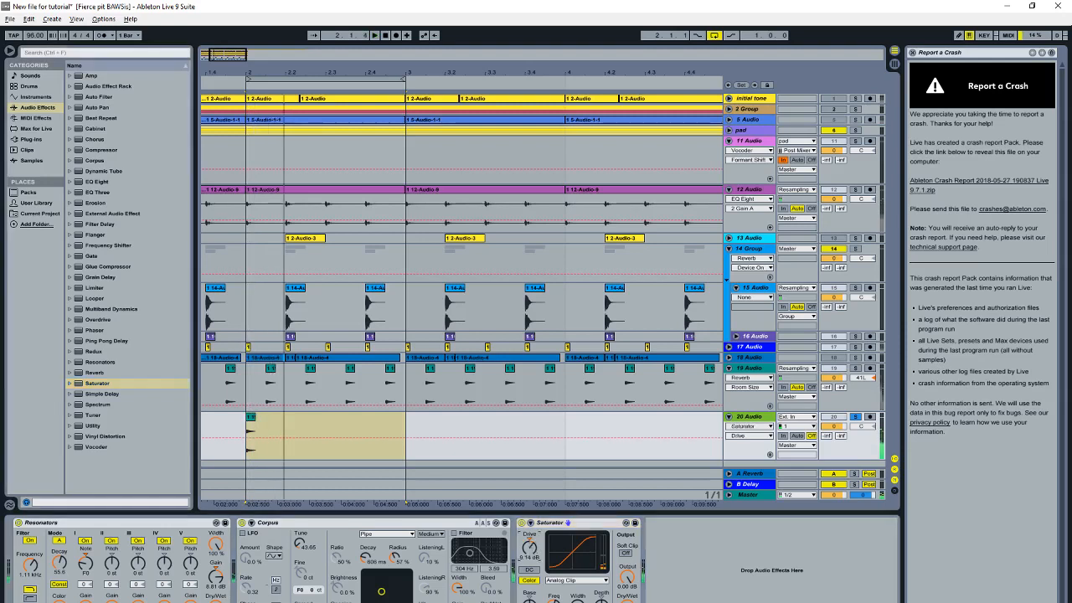
pyautogui.moveTo(577, 579); pyautogui.dragTo(578, 574)
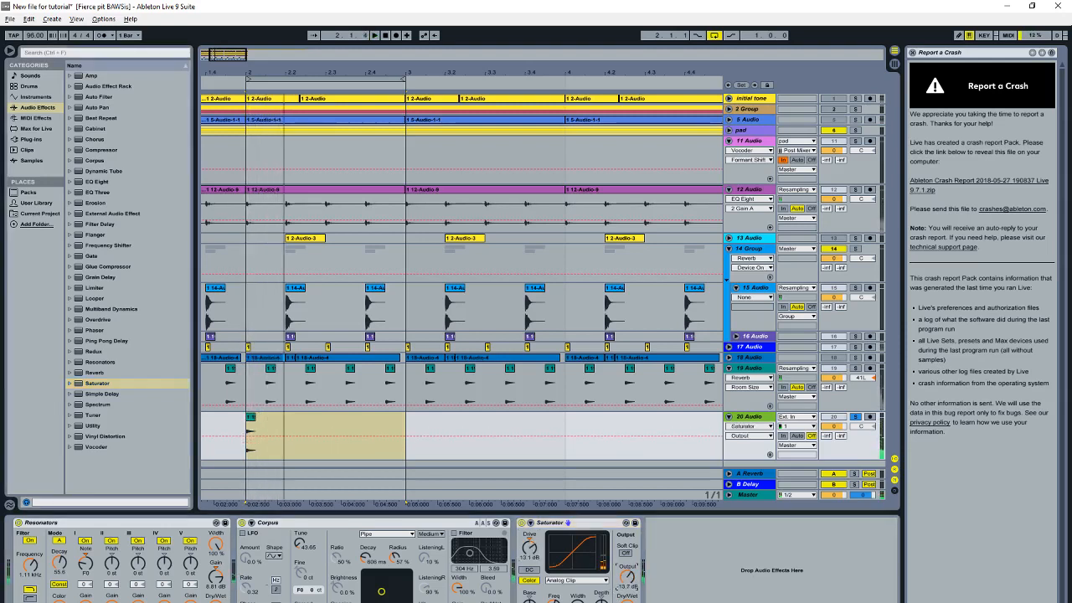
pyautogui.moveTo(625, 580); pyautogui.dragTo(628, 578)
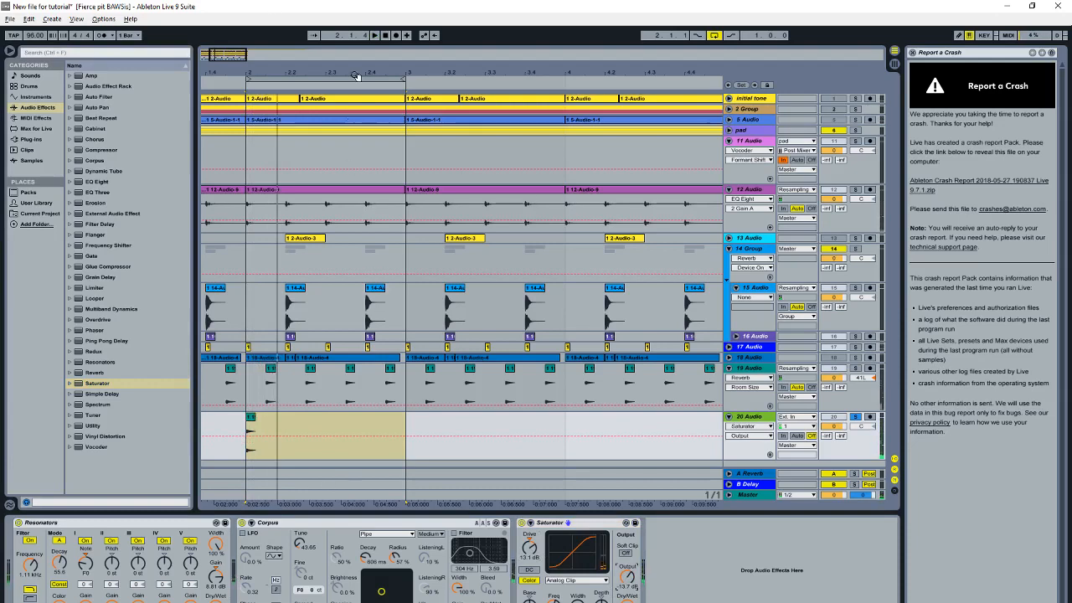
# Step: Set the arrangement loop to cover bars 1 to 4
pyautogui.moveTo(358, 75); pyautogui.dragTo(142, 95)
pyautogui.click(395, 421)
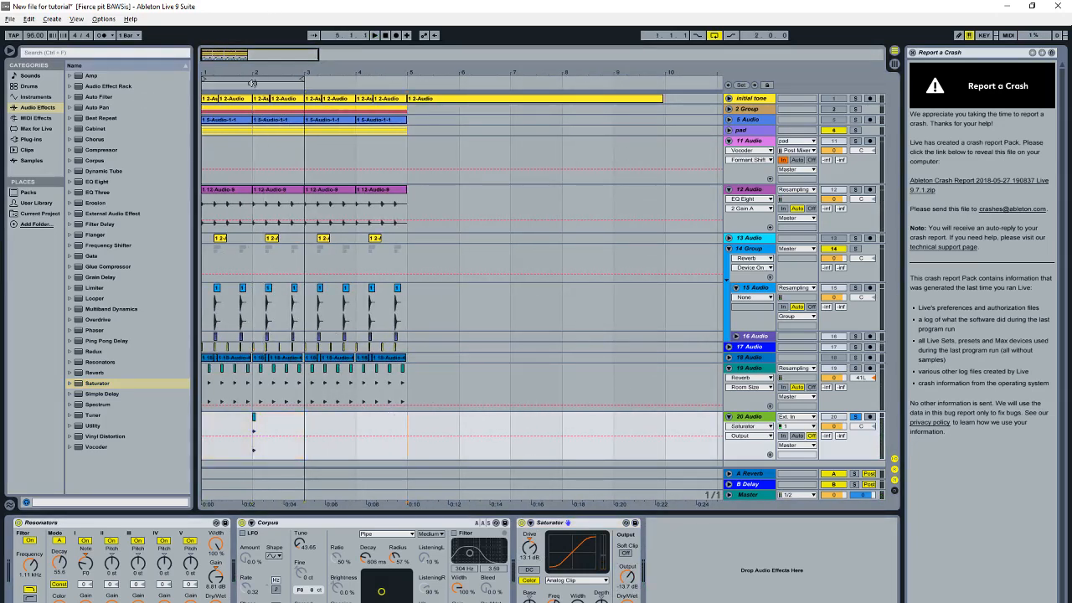
pyautogui.moveTo(303, 78); pyautogui.dragTo(398, 207)
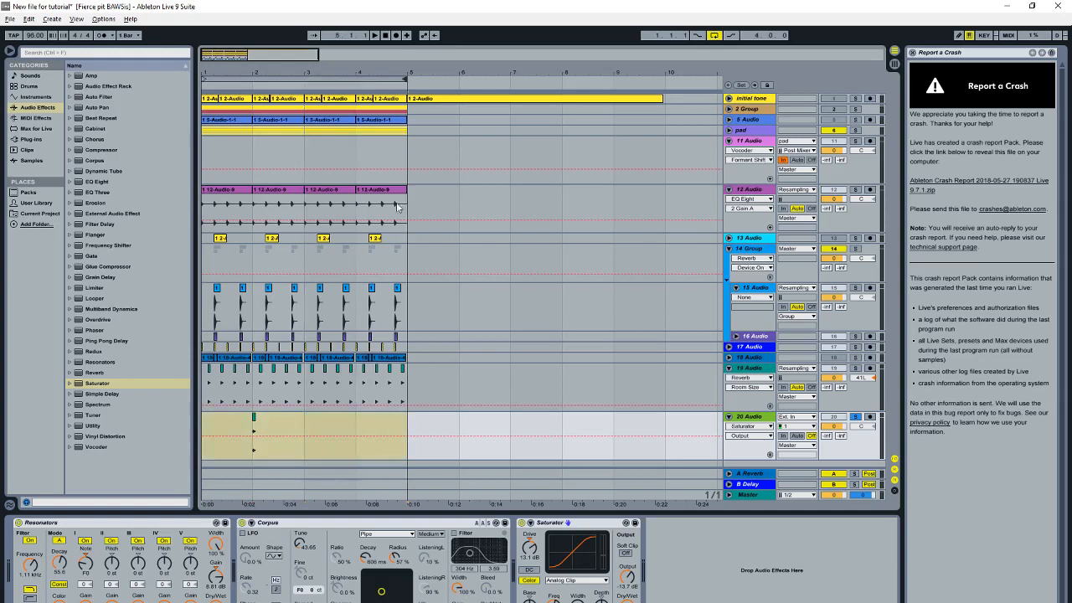
pyautogui.click(413, 422)
# Step: Set the arrangement grid to 1/8 and try the 20 Audio clip at beat 1.2 in playback
pyautogui.rightClick(233, 432)
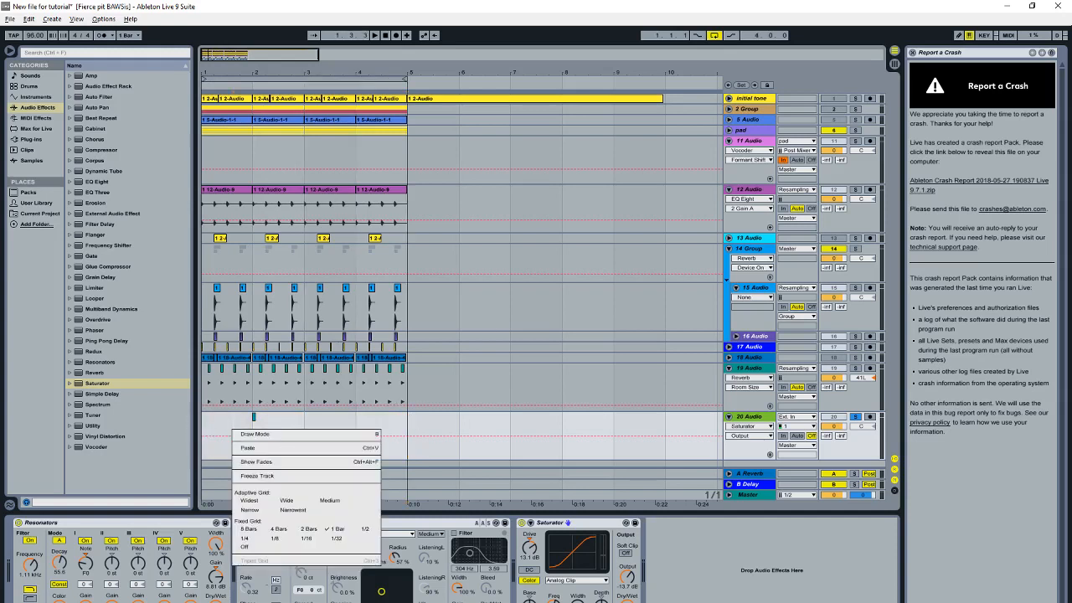
pyautogui.click(275, 539)
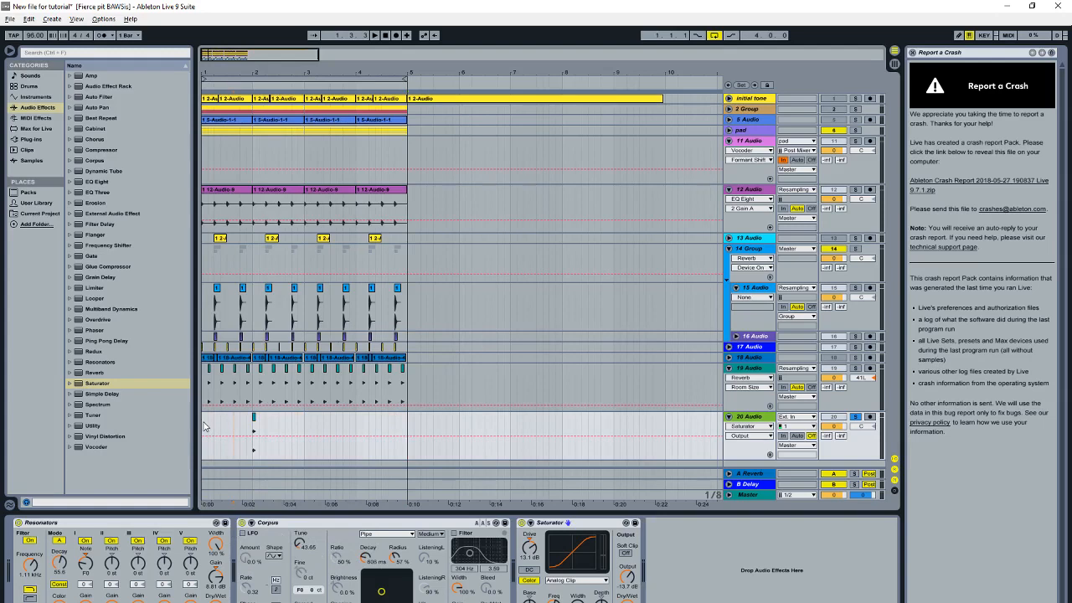
pyautogui.moveTo(243, 73); pyautogui.dragTo(244, 150)
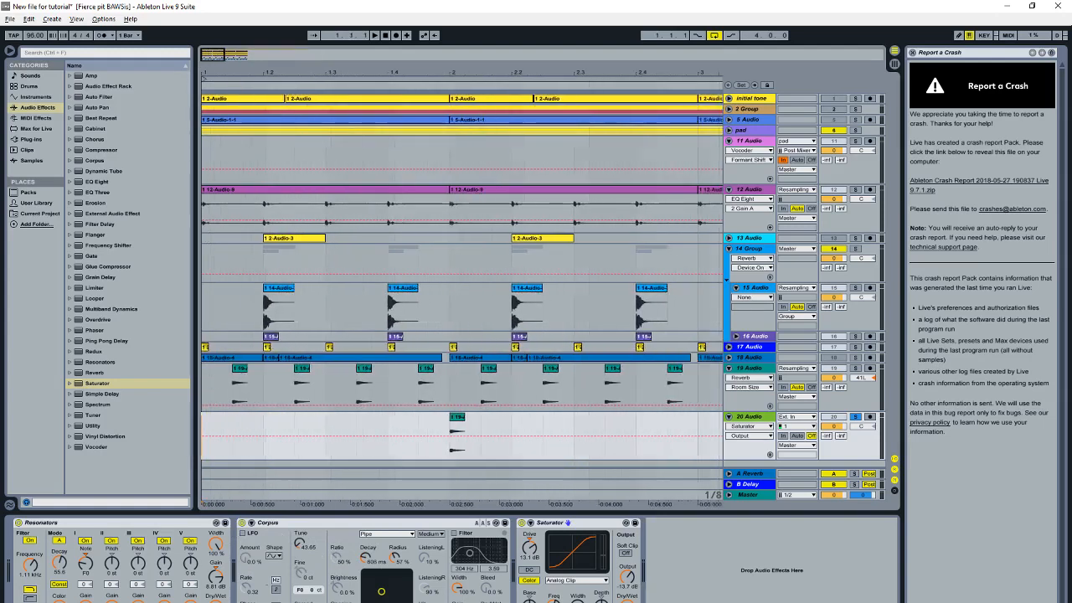
pyautogui.moveTo(457, 418); pyautogui.dragTo(268, 418)
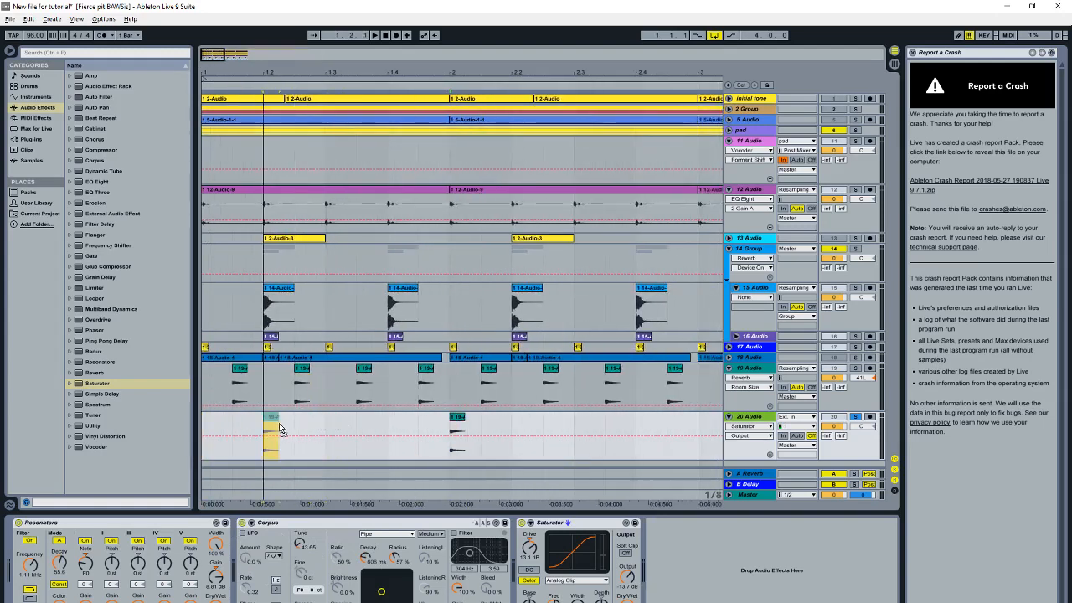
pyautogui.press('space')
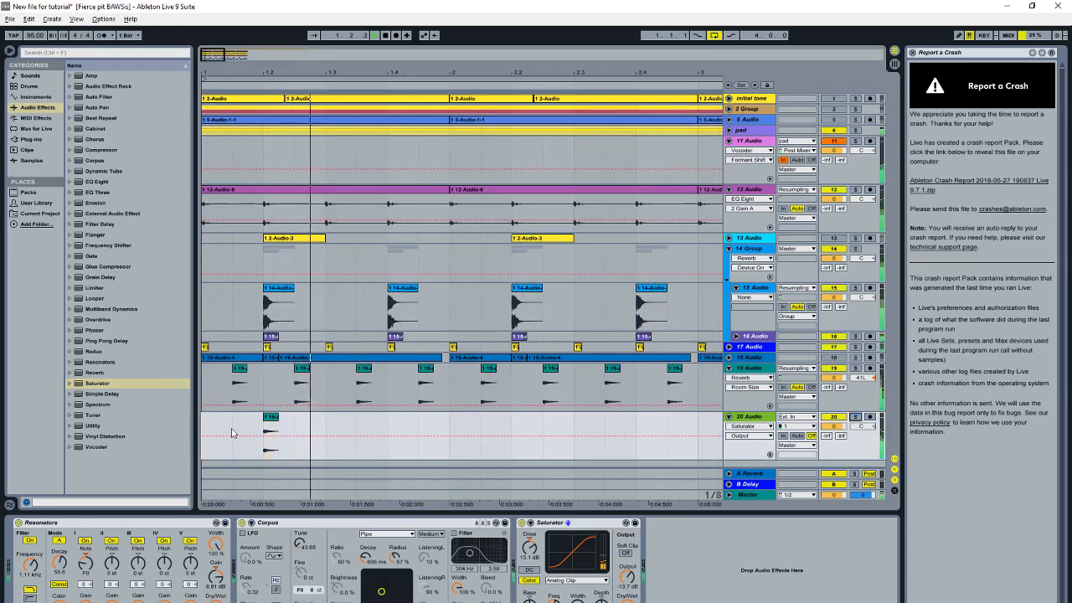
# Step: Set the arrangement grid to 1/16 and try the 20 Audio clip one sixteenth before beat 1.2
pyautogui.rightClick(260, 424)
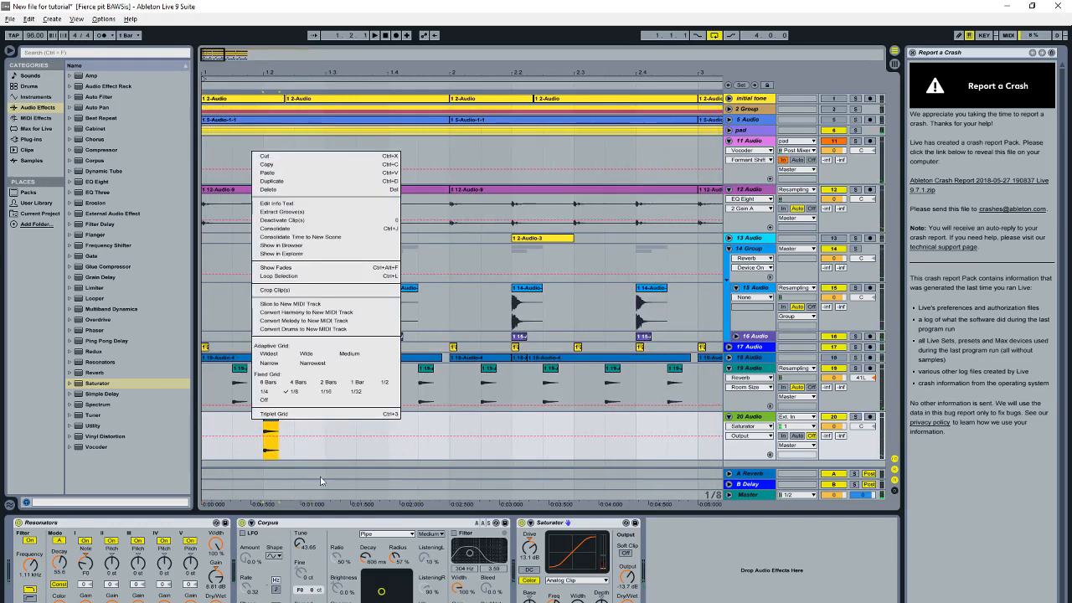
pyautogui.click(270, 423)
pyautogui.moveTo(269, 418); pyautogui.dragTo(253, 418)
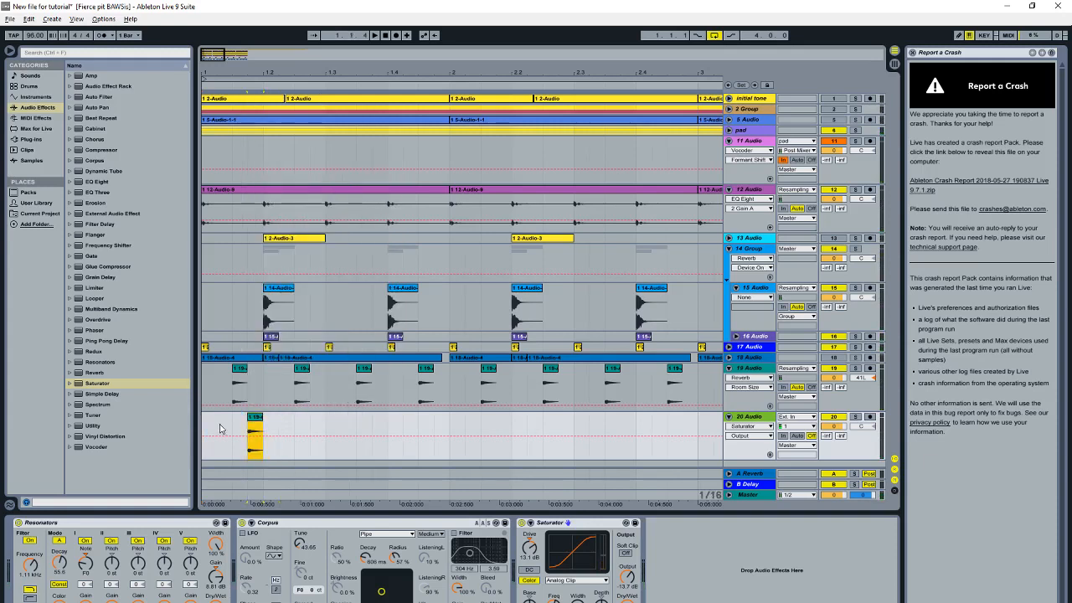
pyautogui.press('space')
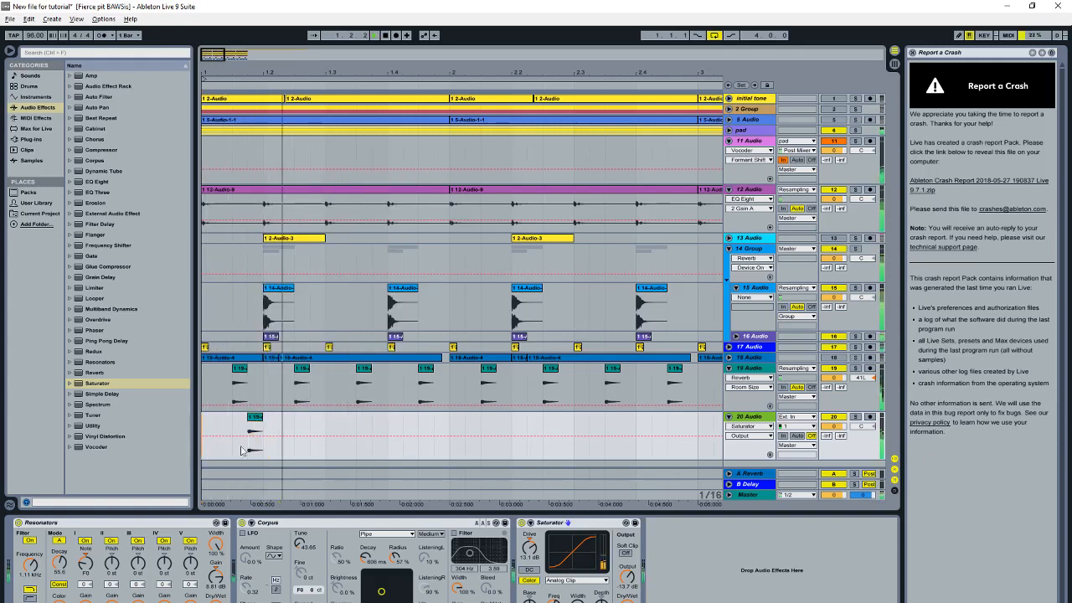
pyautogui.press('space')
# Step: Try the 20 Audio clip at position 1.2.3, and place it at 1.2.2 for playback
pyautogui.moveTo(257, 417); pyautogui.dragTo(291, 430)
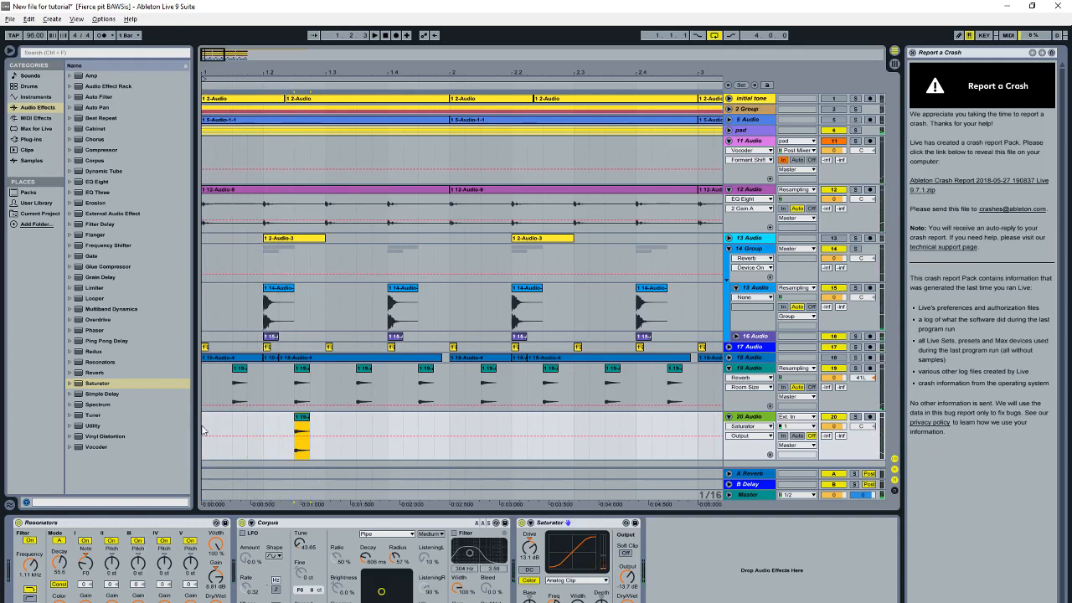
pyautogui.press('space')
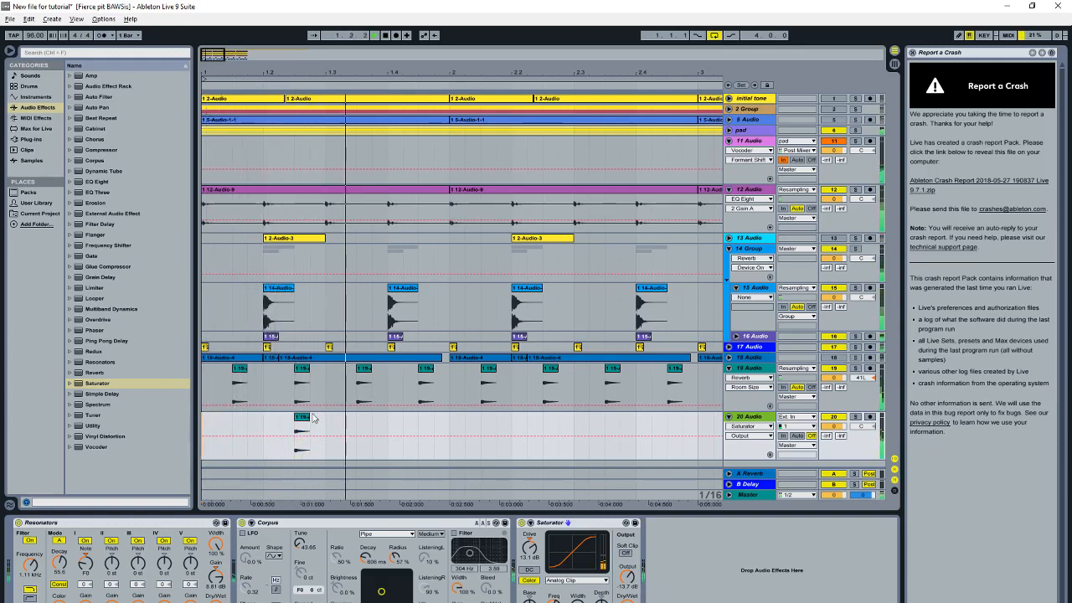
pyautogui.press('space')
pyautogui.moveTo(303, 417); pyautogui.dragTo(270, 431)
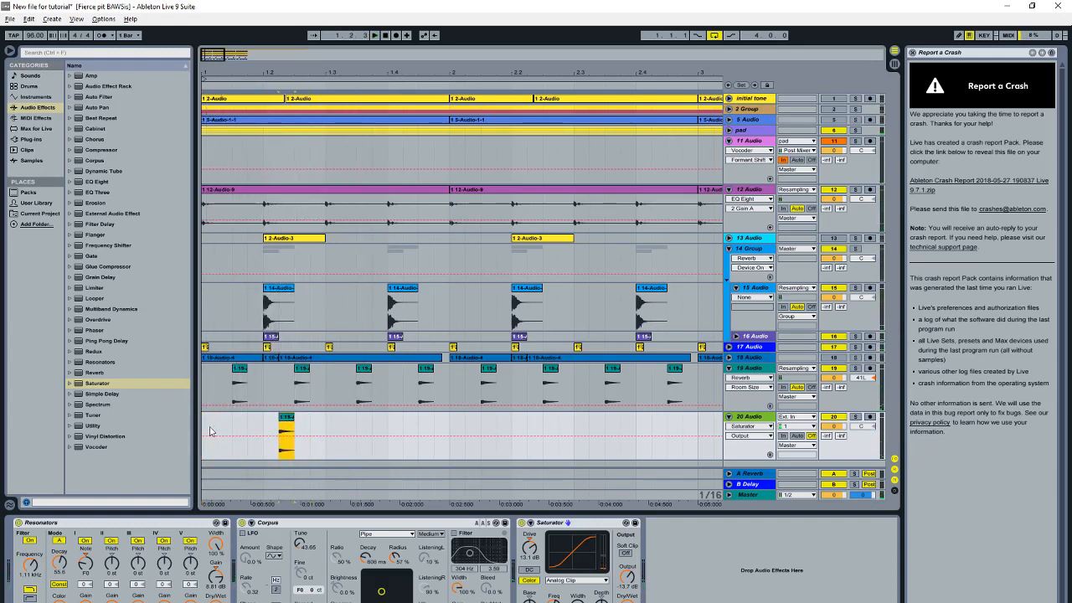
pyautogui.press('space')
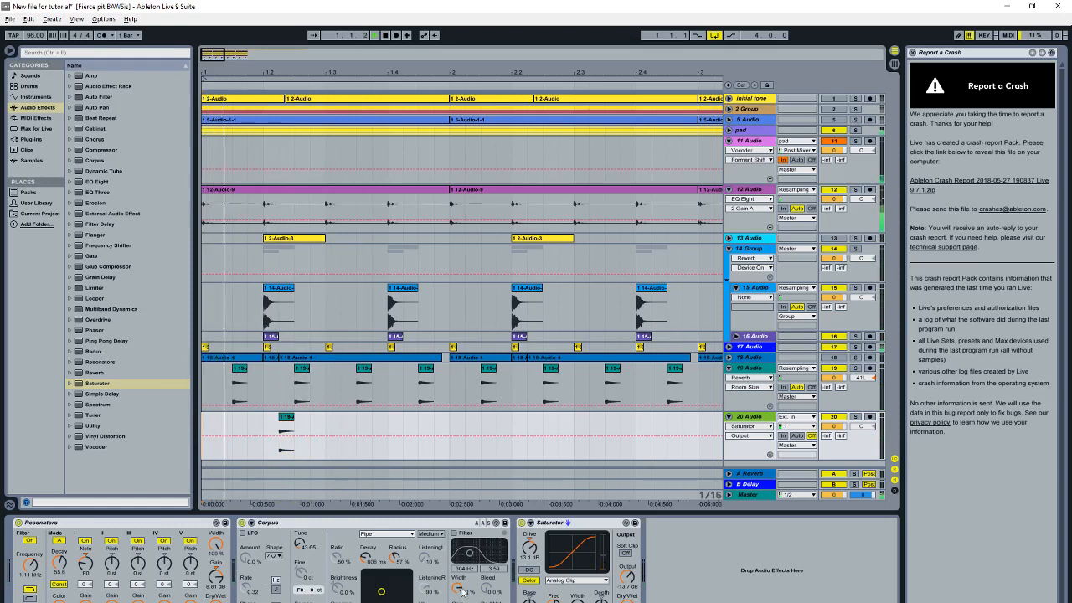
# Step: Try the Corpus filter at 949 Hz with a bandwidth of 5.39, and set the Corpus decay to 104 ms
pyautogui.click(454, 533)
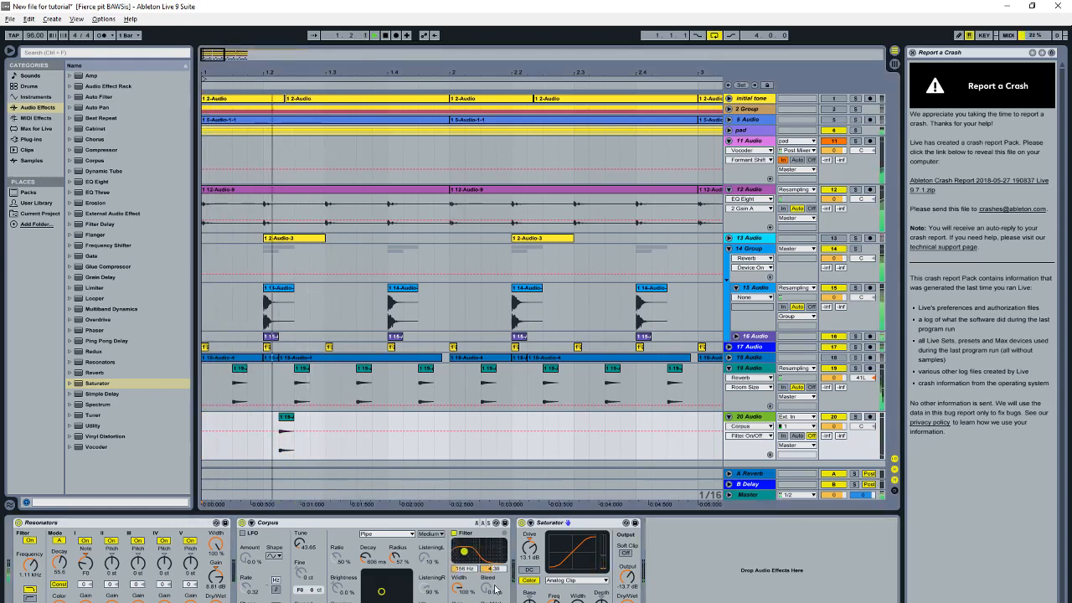
pyautogui.moveTo(470, 548); pyautogui.dragTo(479, 549)
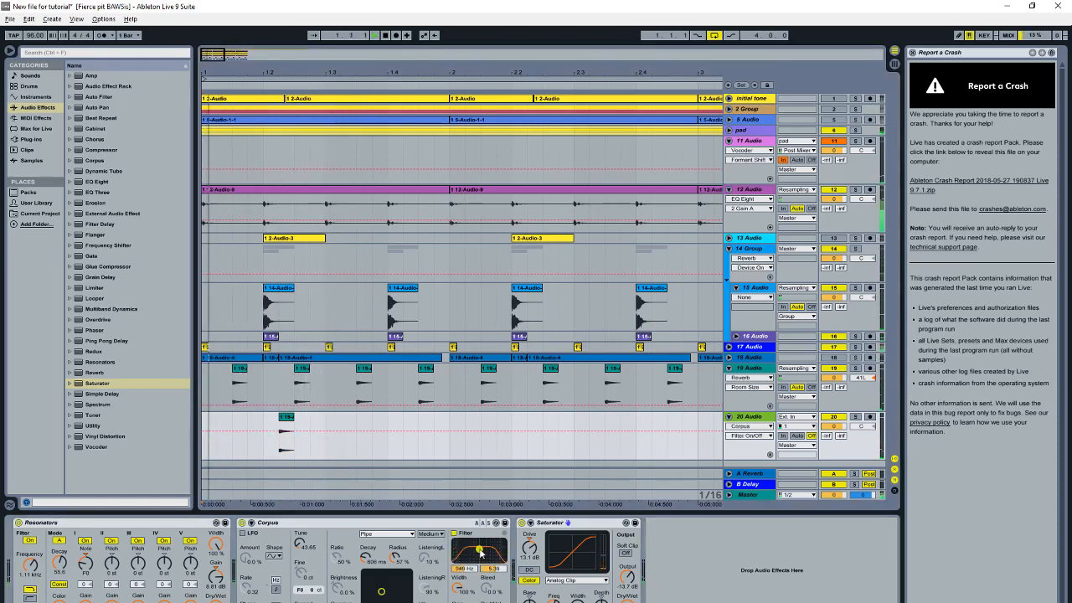
pyautogui.click(456, 535)
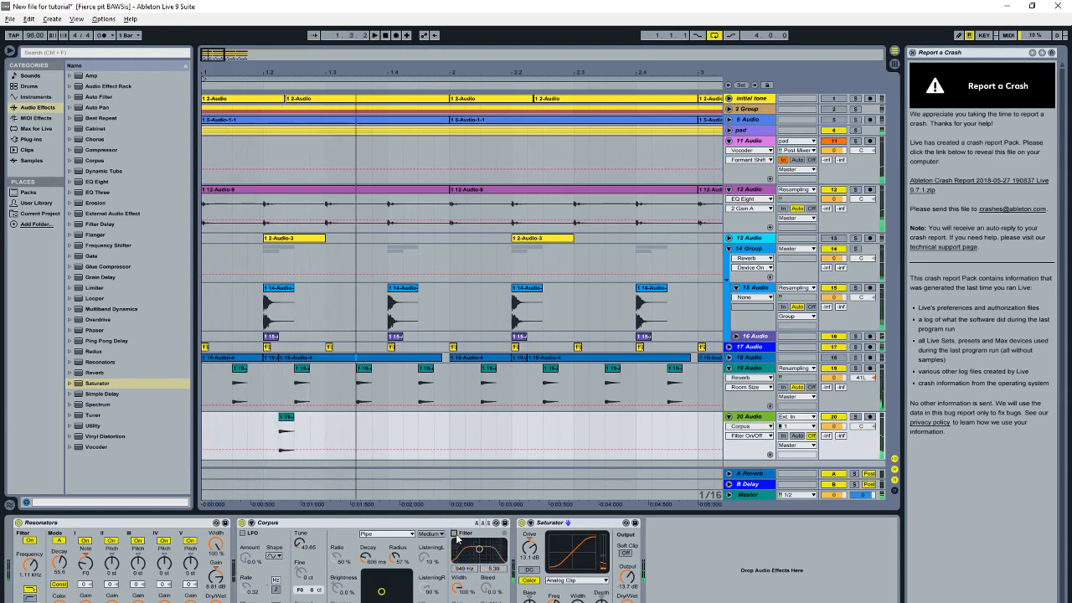
pyautogui.click(364, 553)
pyautogui.moveTo(367, 554); pyautogui.dragTo(367, 569)
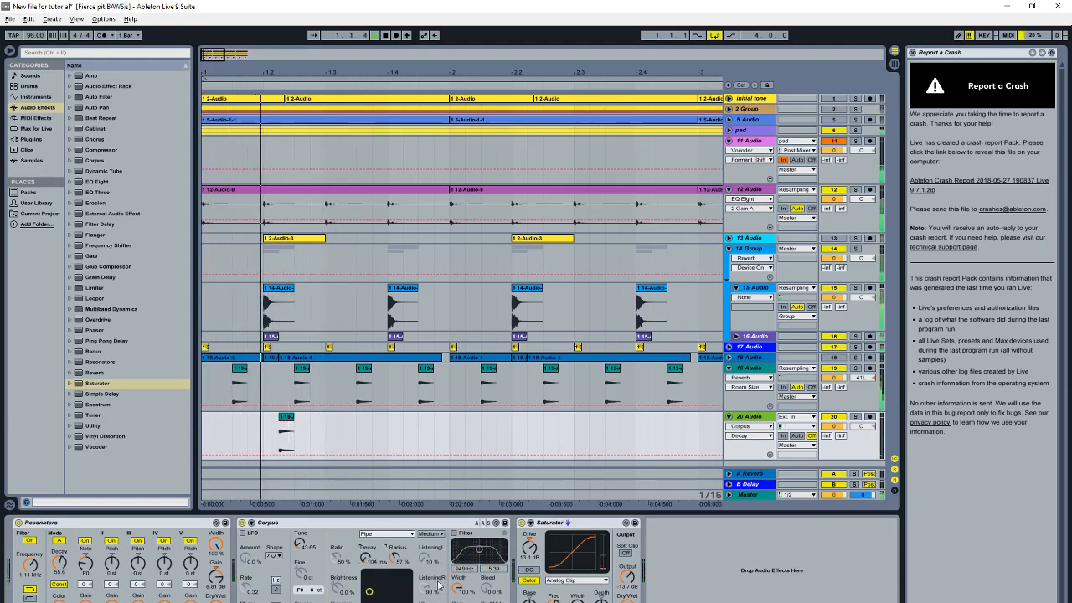
# Step: Copy the 20 Audio clip to beat 1.3 and play back the two-hit pattern
pyautogui.click(287, 420)
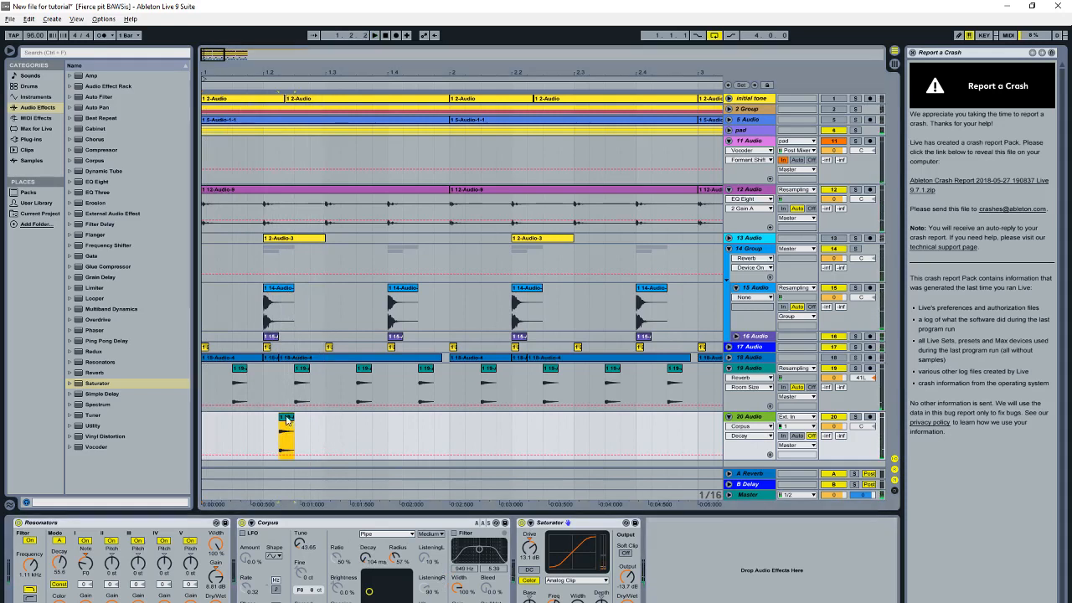
pyautogui.moveTo(286, 420); pyautogui.dragTo(331, 434)
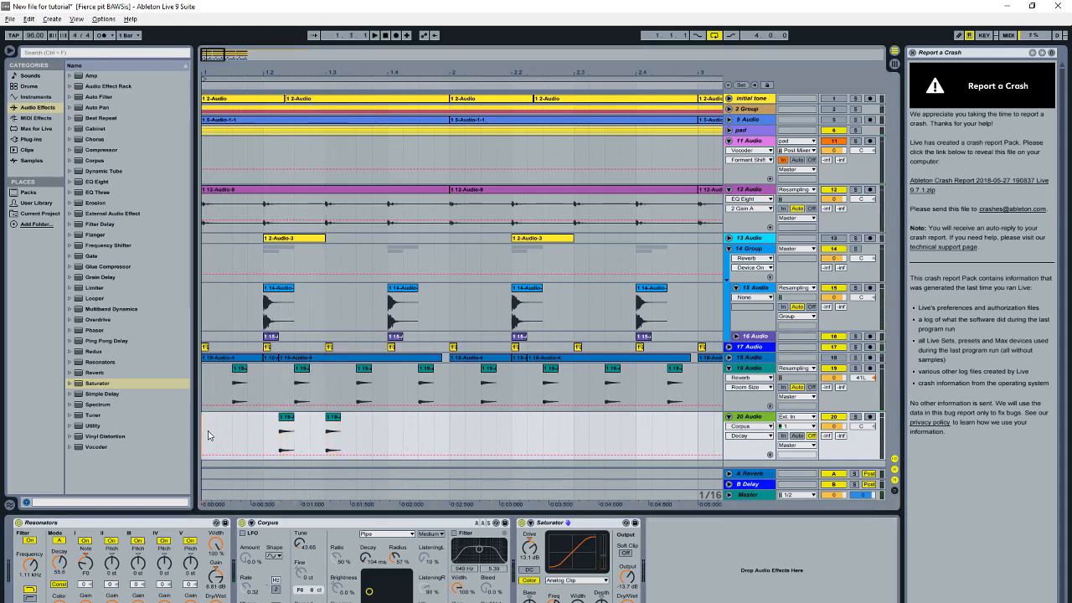
pyautogui.press('space')
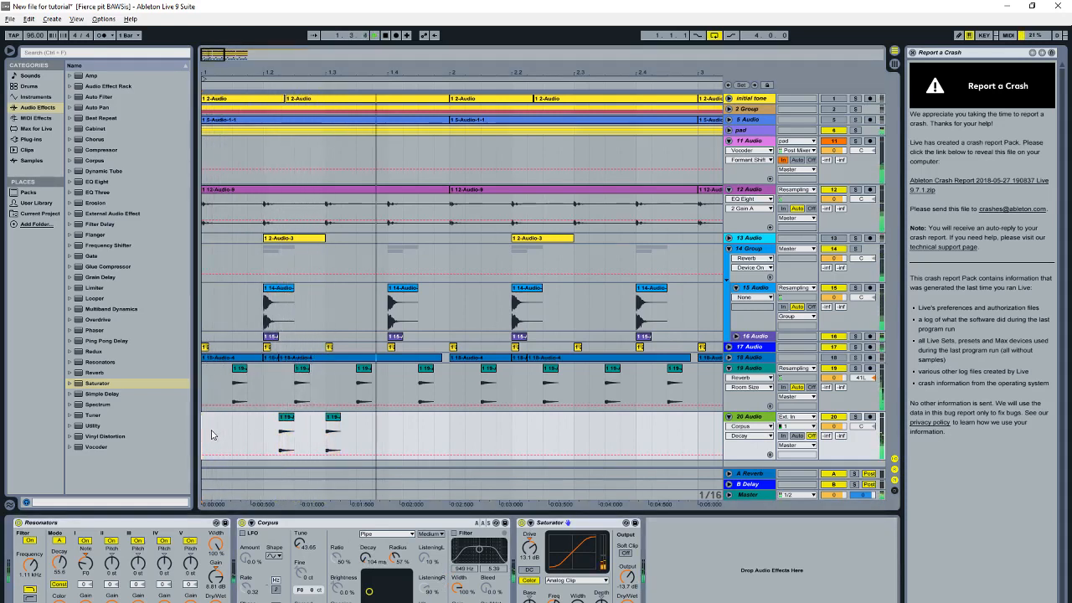
pyautogui.press('space')
# Step: Duplicate the first bar of 20 Audio, including both hits, into bars 2 and 3
pyautogui.moveTo(448, 431); pyautogui.dragTo(182, 446)
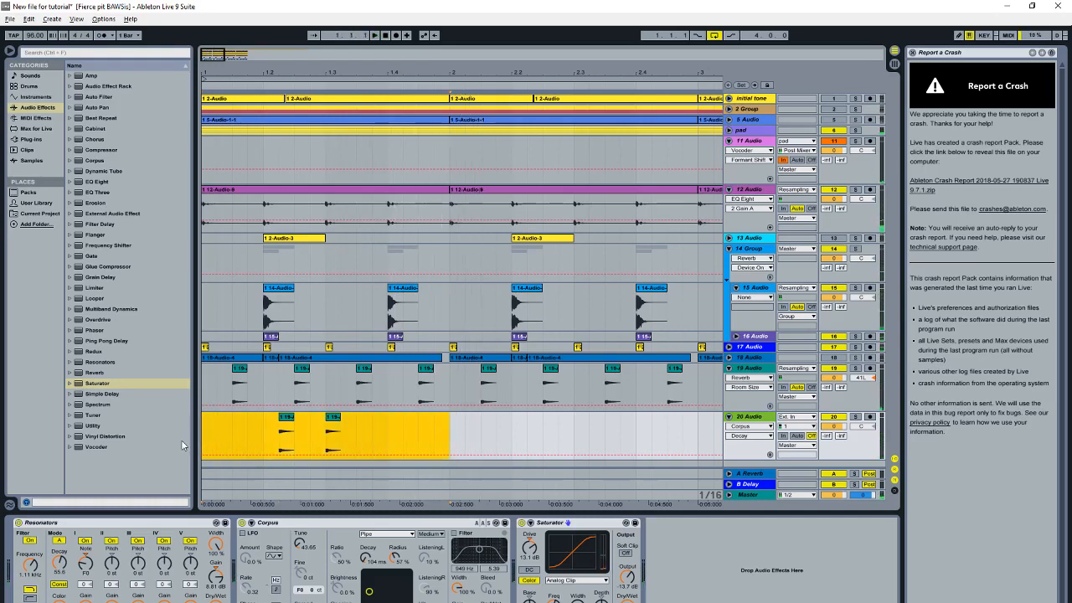
pyautogui.hotkey('ctrl', 'd')
pyautogui.moveTo(453, 75); pyautogui.dragTo(319, 75)
pyautogui.hotkey('ctrl', 'd')
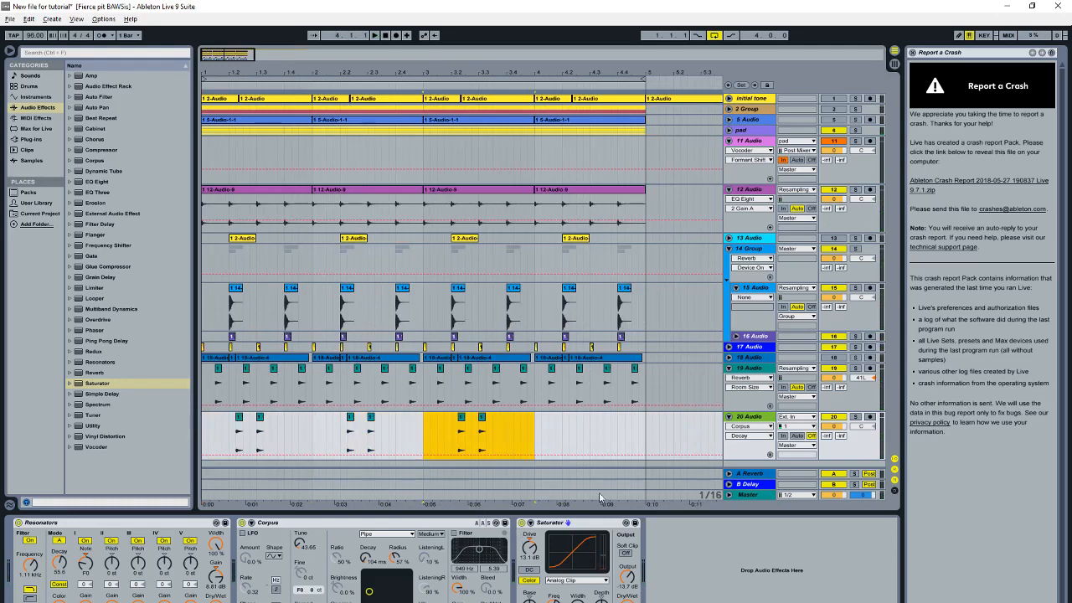
# Step: Consolidate bar 3 of 20 Audio, transpose it by -2 st, and duplicate it into bar 4 for playback
pyautogui.hotkey('ctrl', 'j')
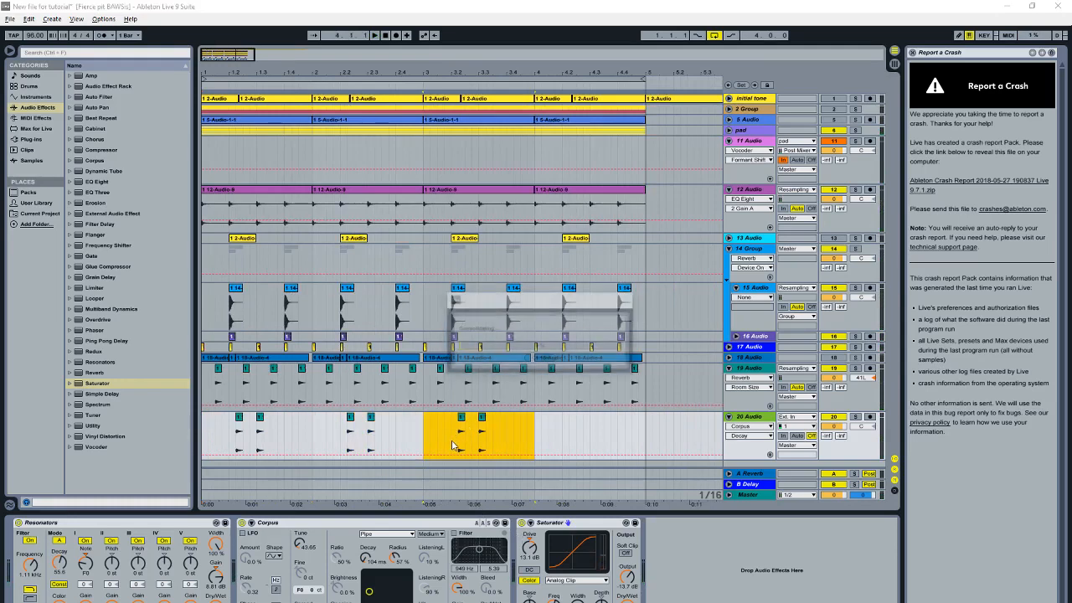
pyautogui.doubleClick(445, 416)
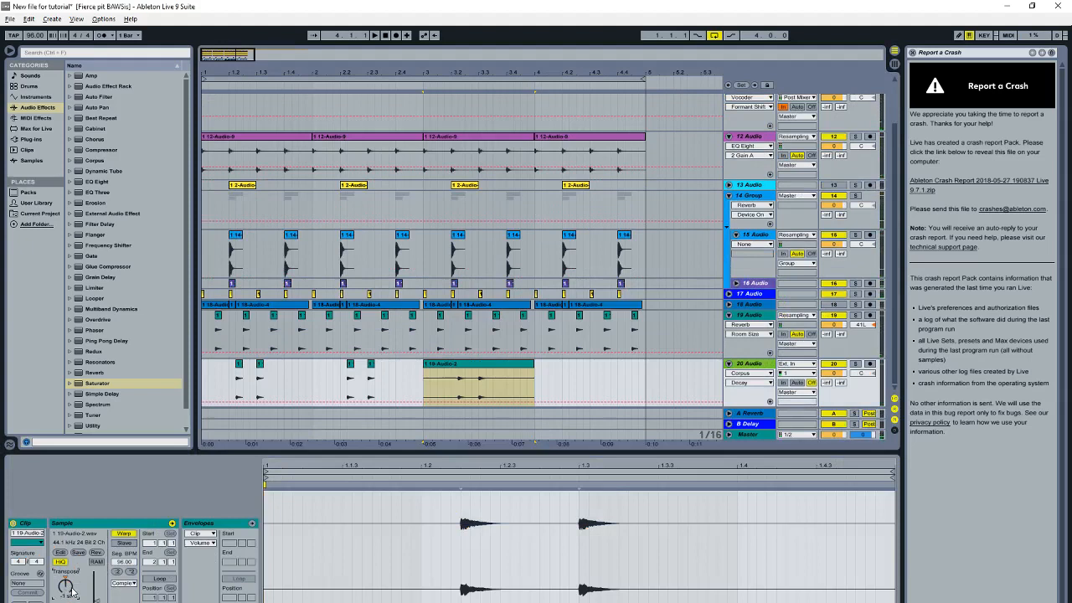
pyautogui.click(467, 366)
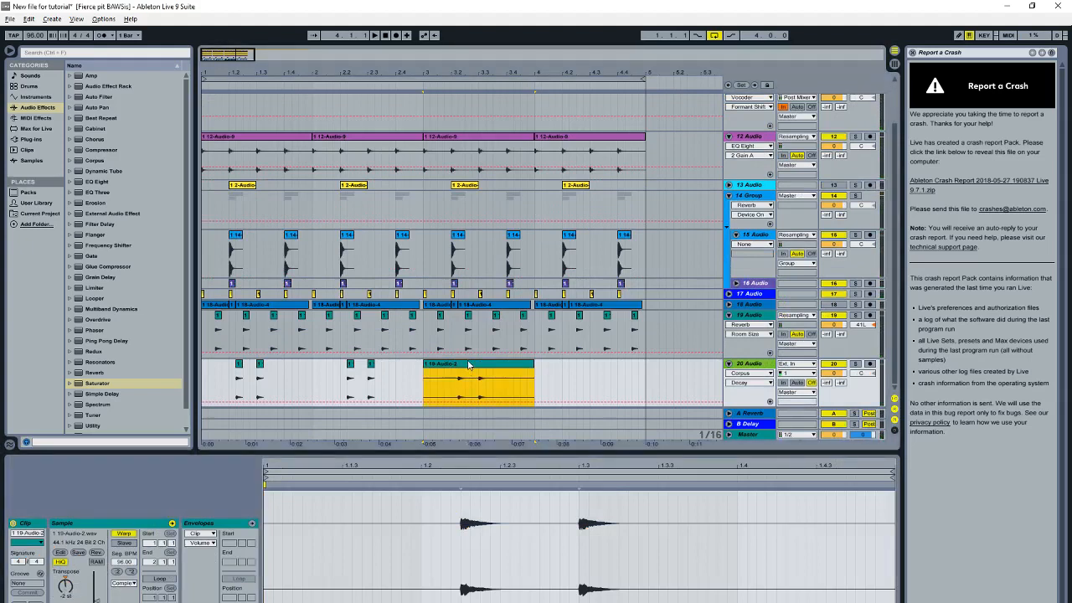
pyautogui.hotkey('ctrl', 'd')
pyautogui.click(203, 379)
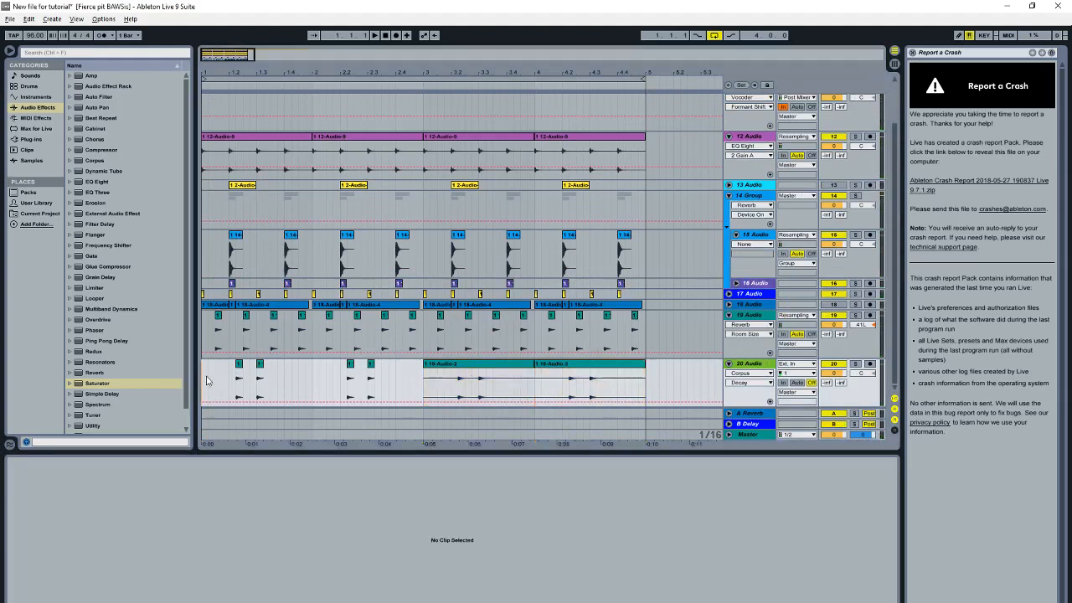
pyautogui.press('space')
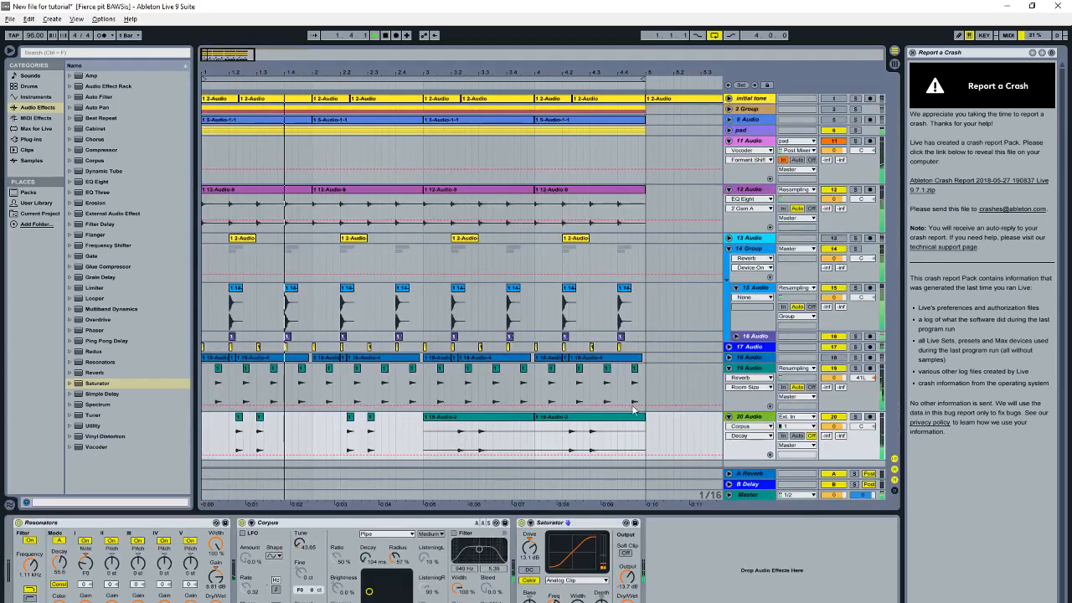
# Step: Try the Tube resonator in the Corpus on 20 Audio and return it to Pipe
pyautogui.click(378, 536)
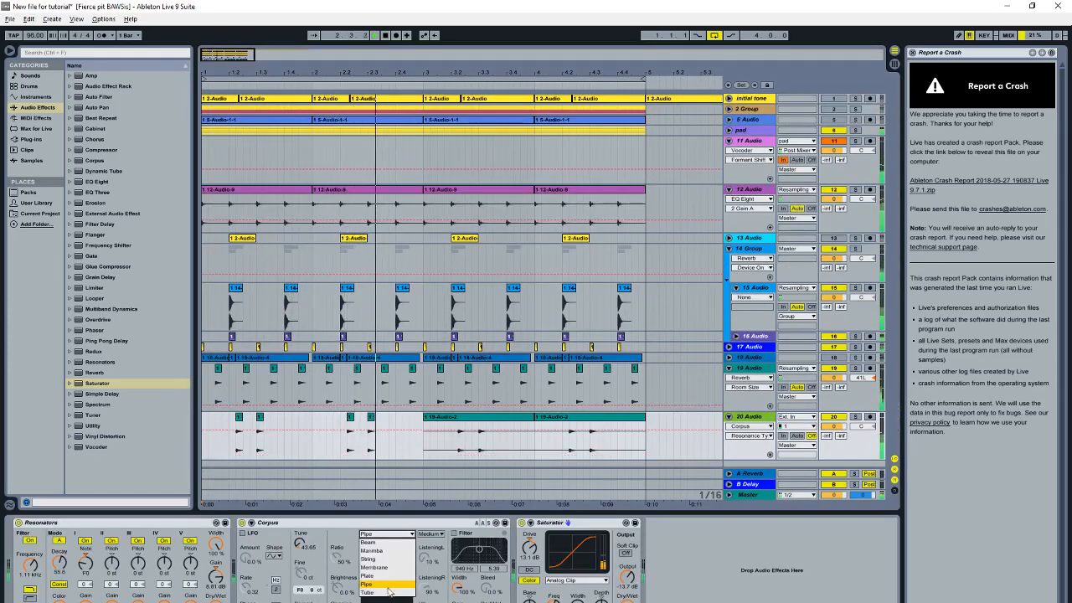
pyautogui.click(381, 589)
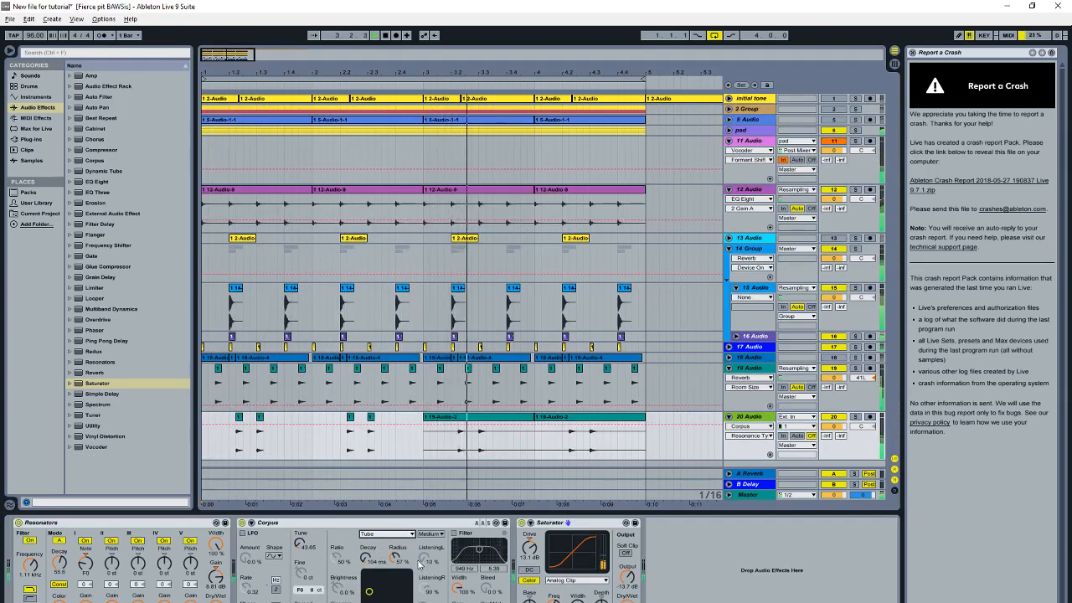
pyautogui.click(386, 533)
pyautogui.click(390, 584)
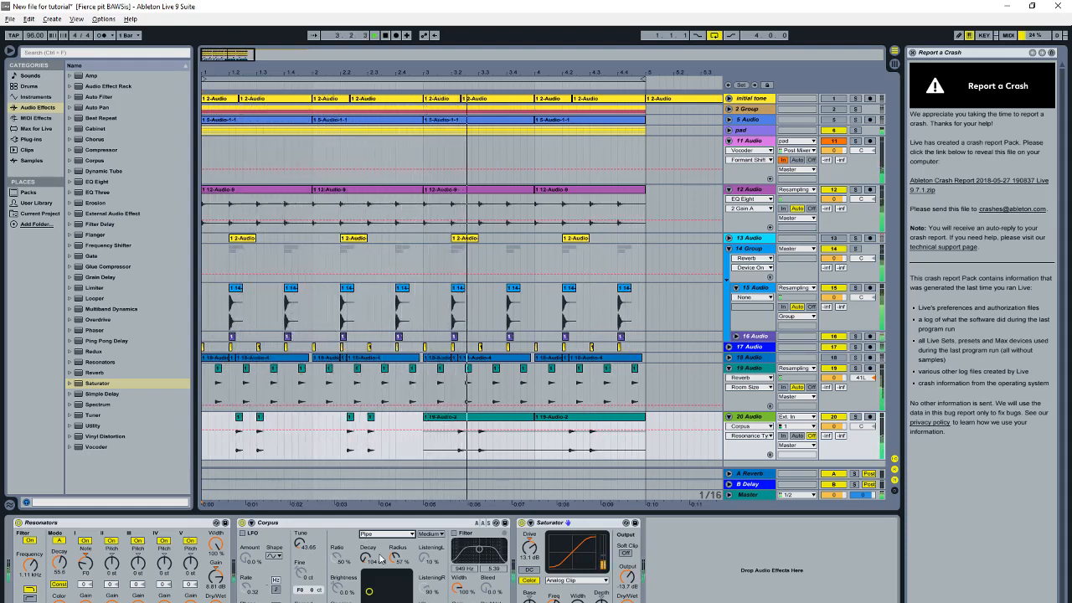
# Step: Insert a new audio track with Resampling as its input, and record the soloed 20 Audio pattern onto it
pyautogui.click(728, 417)
pyautogui.rightClick(767, 454)
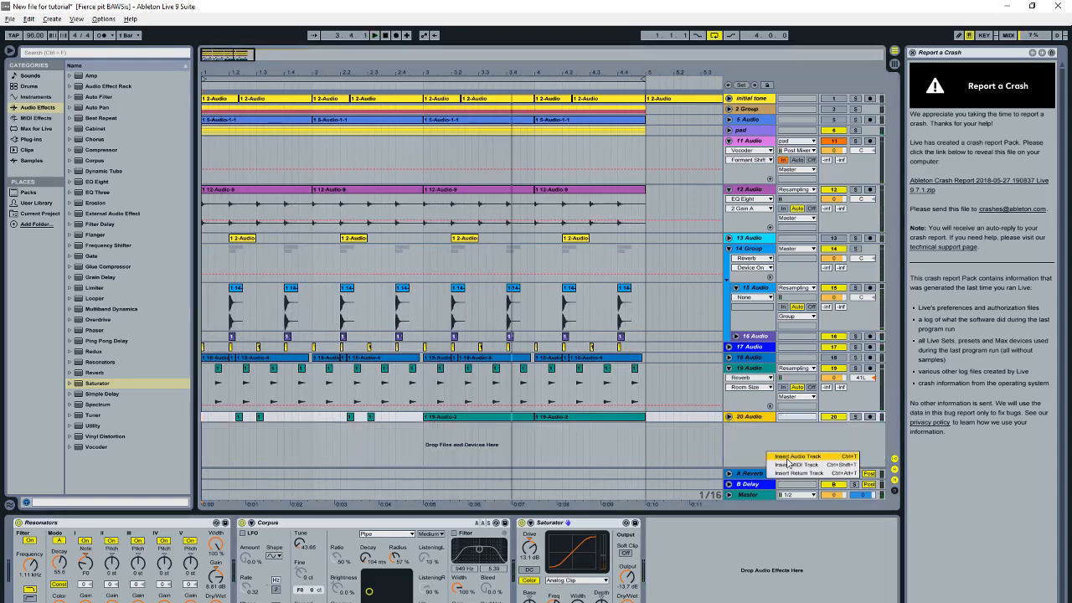
pyautogui.click(796, 457)
pyautogui.click(797, 425)
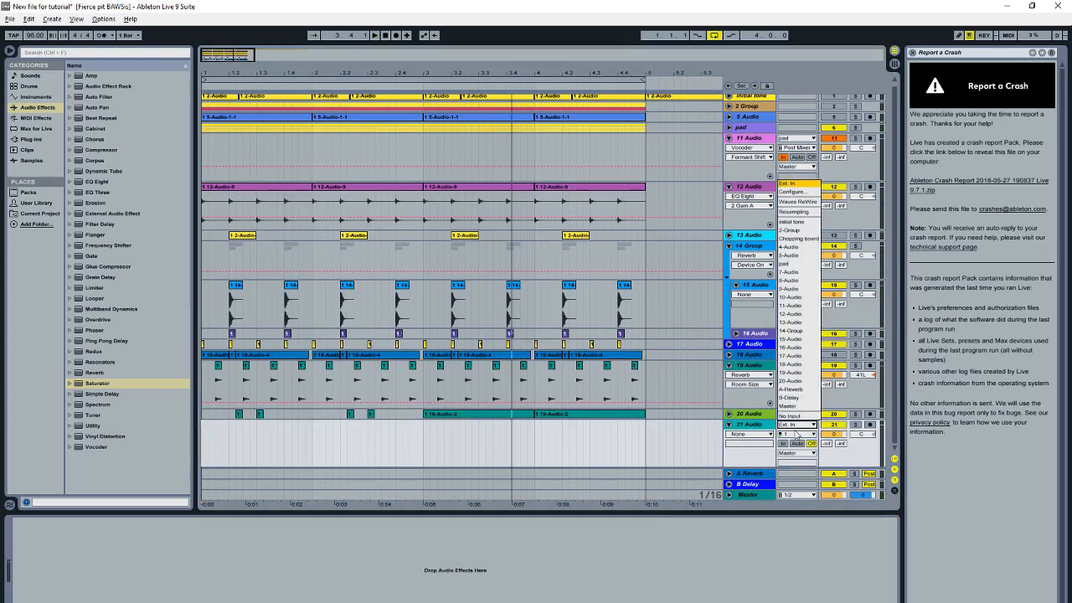
pyautogui.click(801, 219)
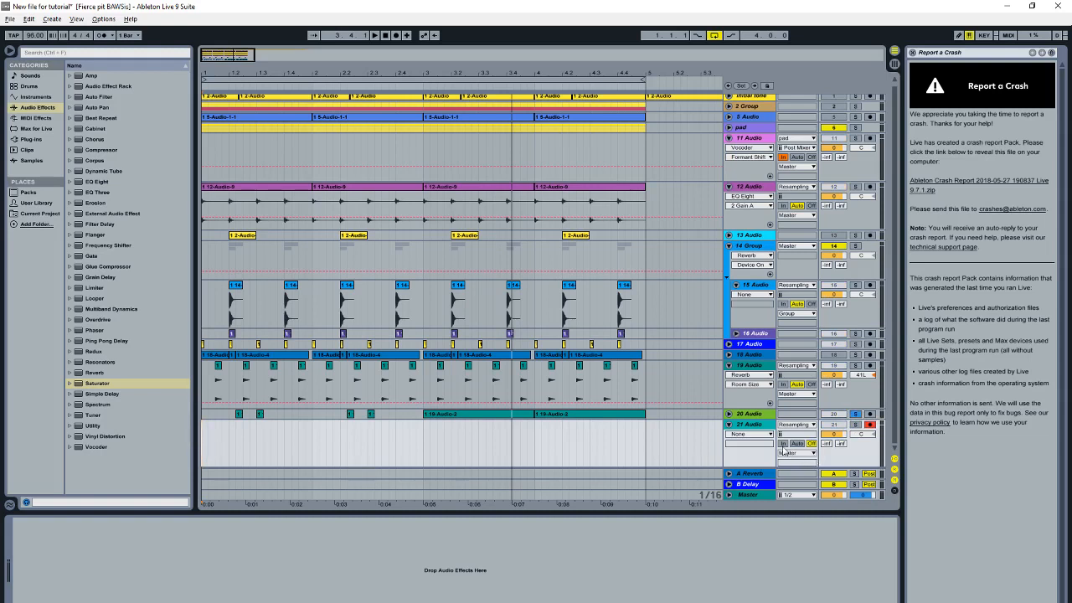
pyautogui.click(399, 36)
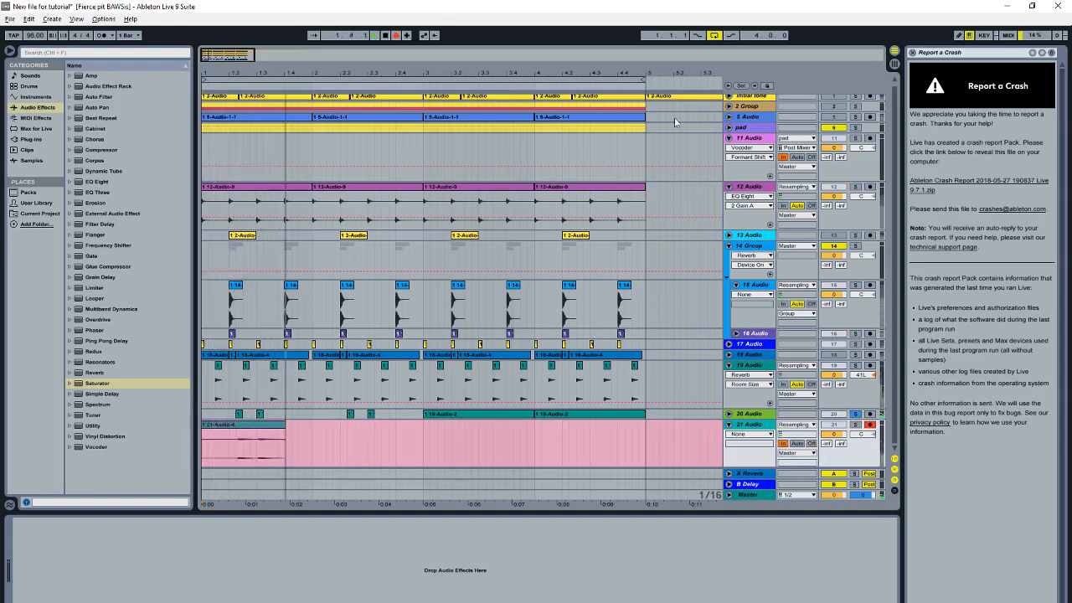
# Step: Stop the recording, and raise the Saturator on 20 Audio to 17.7 dB drive with a louder output
pyautogui.click(750, 413)
pyautogui.press('space')
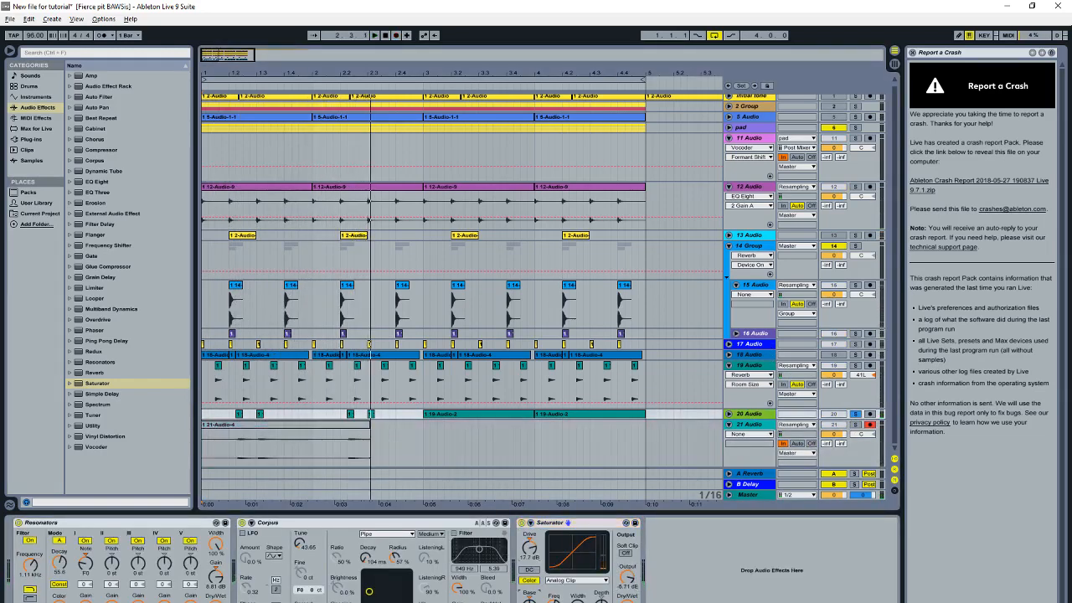
pyautogui.press('space')
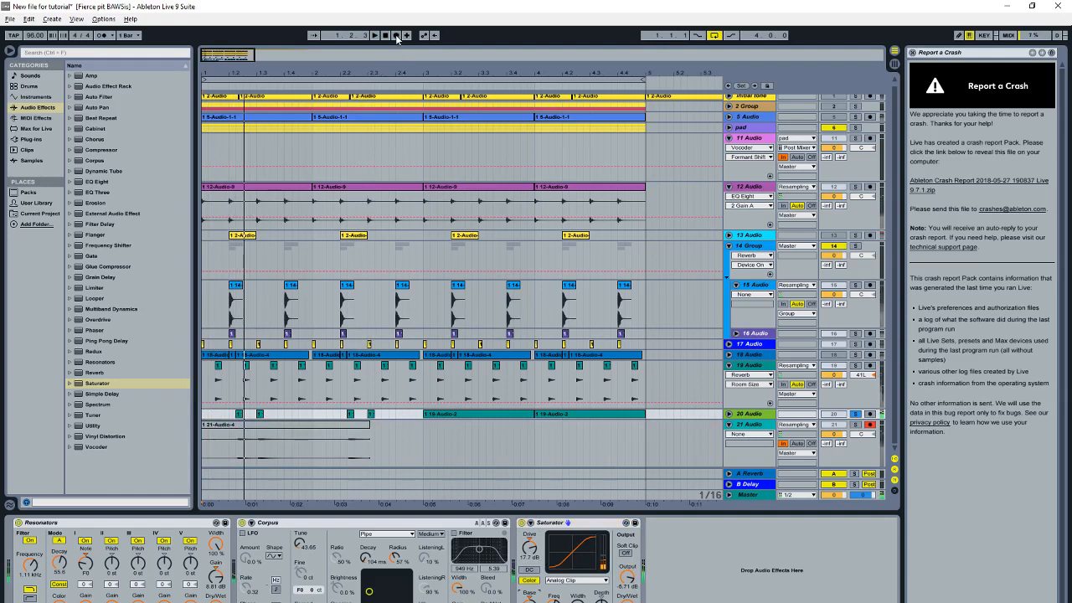
# Step: Rerecord the soloed 20 Audio pattern from bar 1 onto 21 Audio by resampling and stop in bar 4
pyautogui.click(397, 36)
pyautogui.press('space')
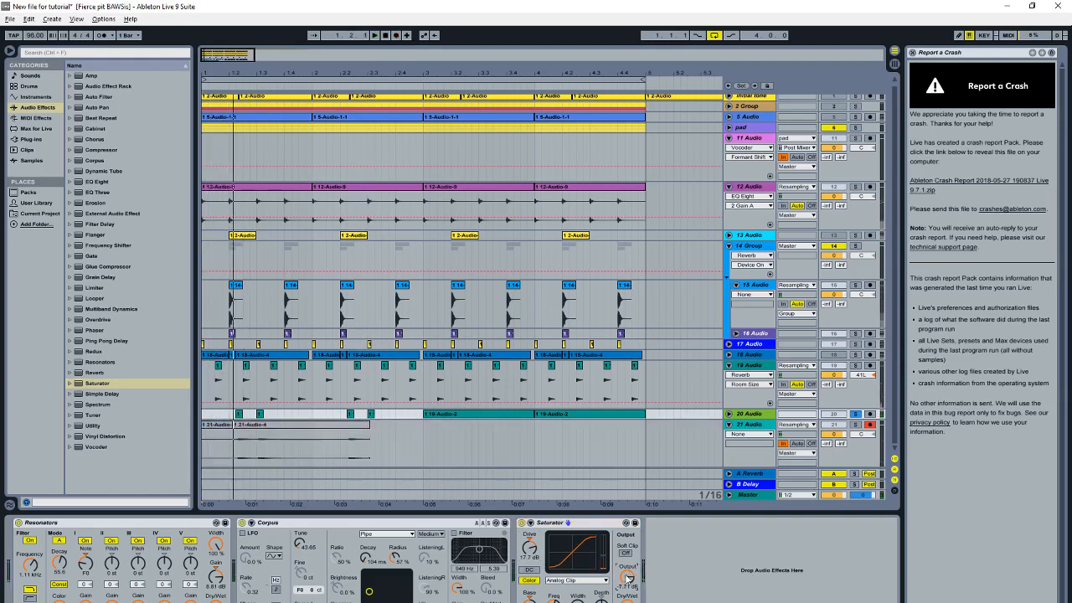
pyautogui.click(397, 36)
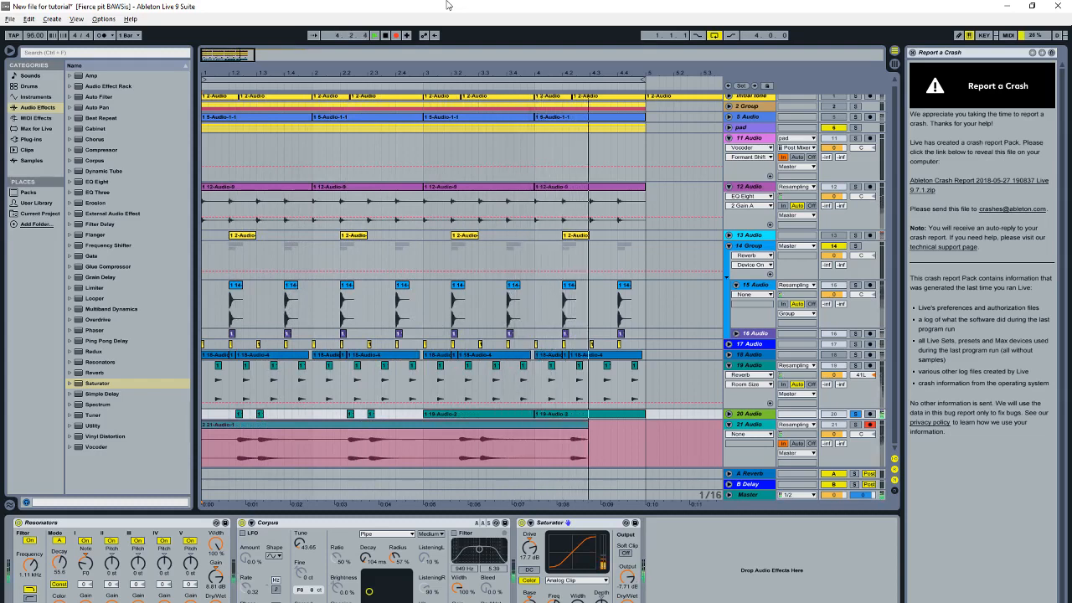
pyautogui.press('space')
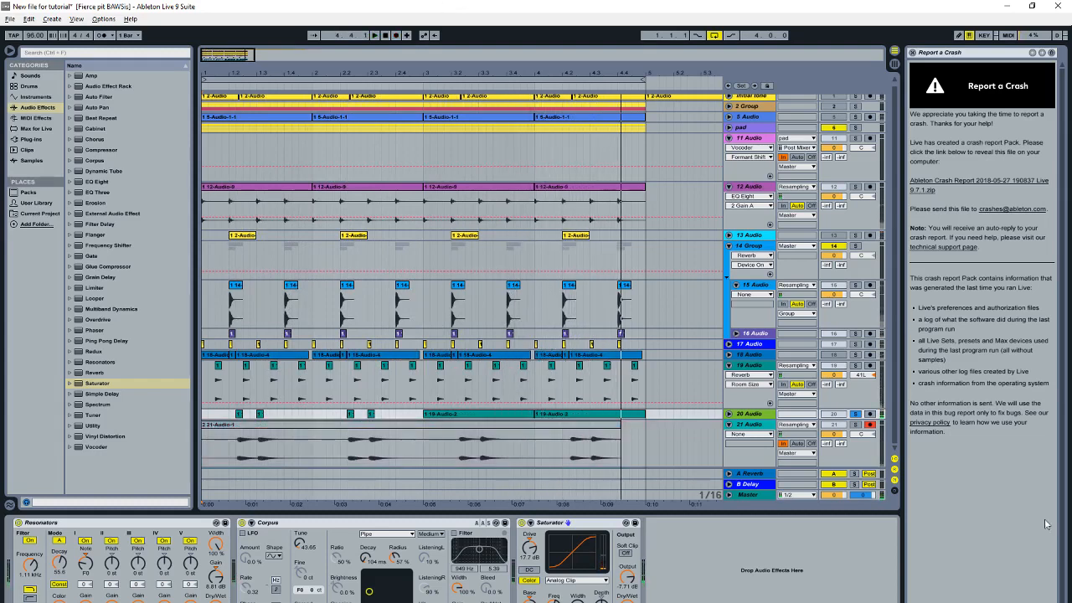
# Step: Unsolo 20 Audio and unfold its track in the arrangement
pyautogui.click(857, 414)
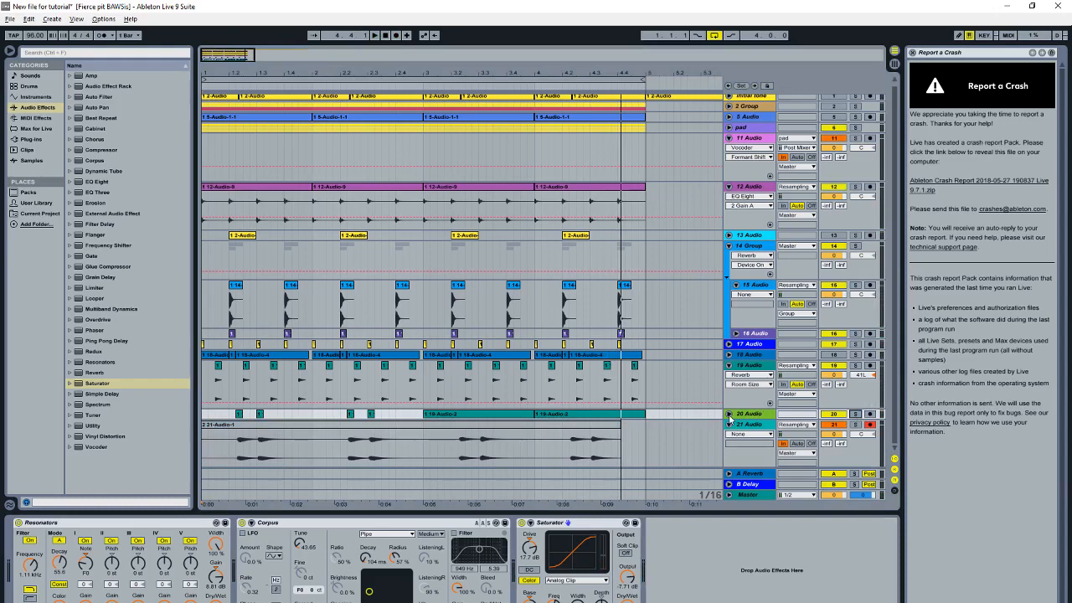
pyautogui.click(729, 415)
pyautogui.scroll(-1, 607, 452)
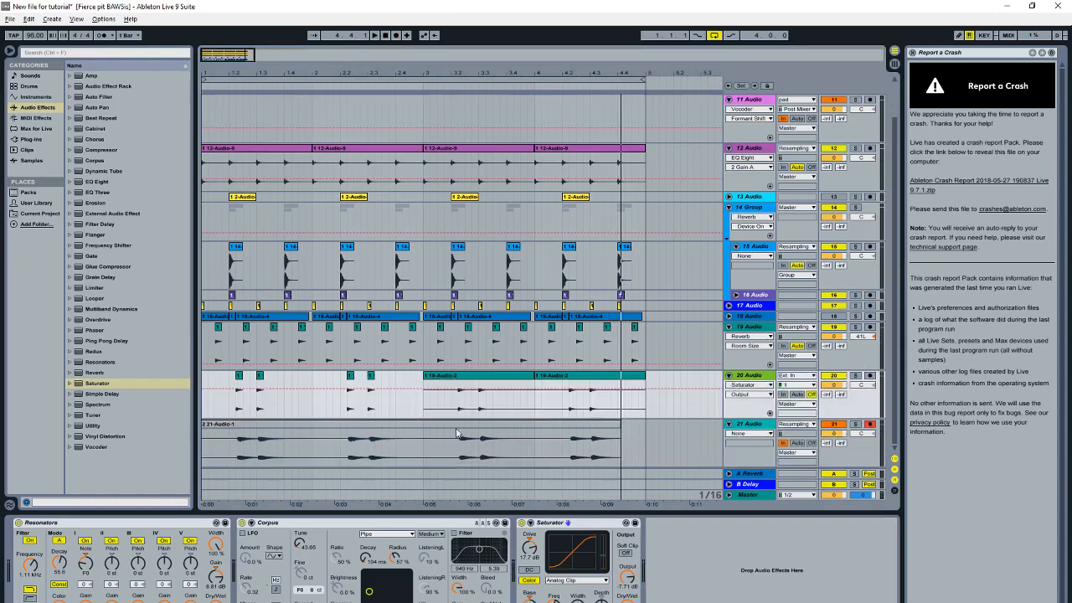
# Step: Duplicate 21 Audio together with its recording and set the monitoring of both tracks to Auto
pyautogui.click(759, 426)
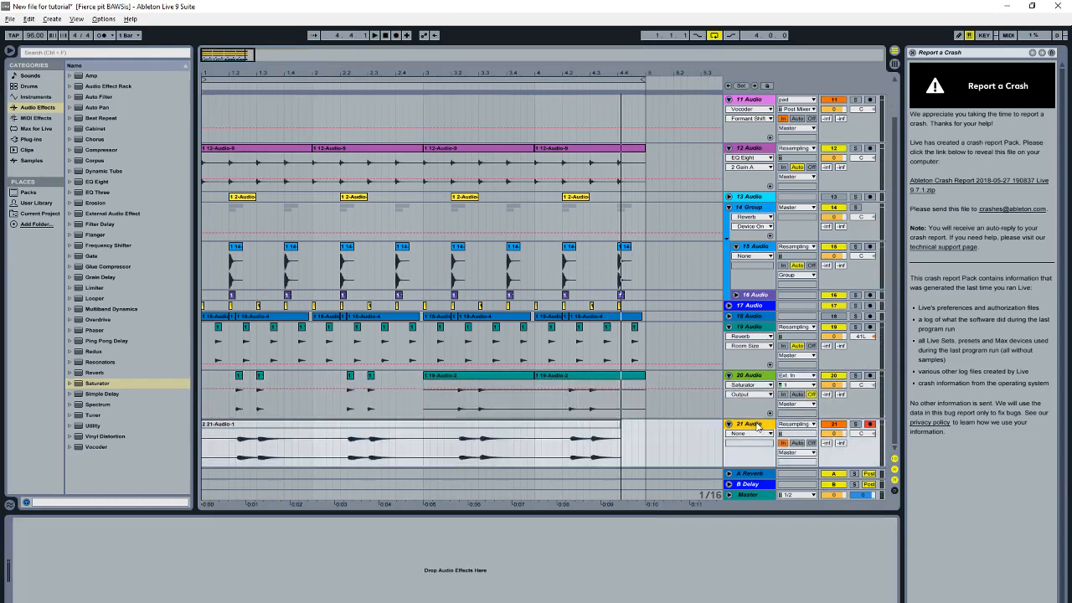
pyautogui.hotkey('ctrl', 'd')
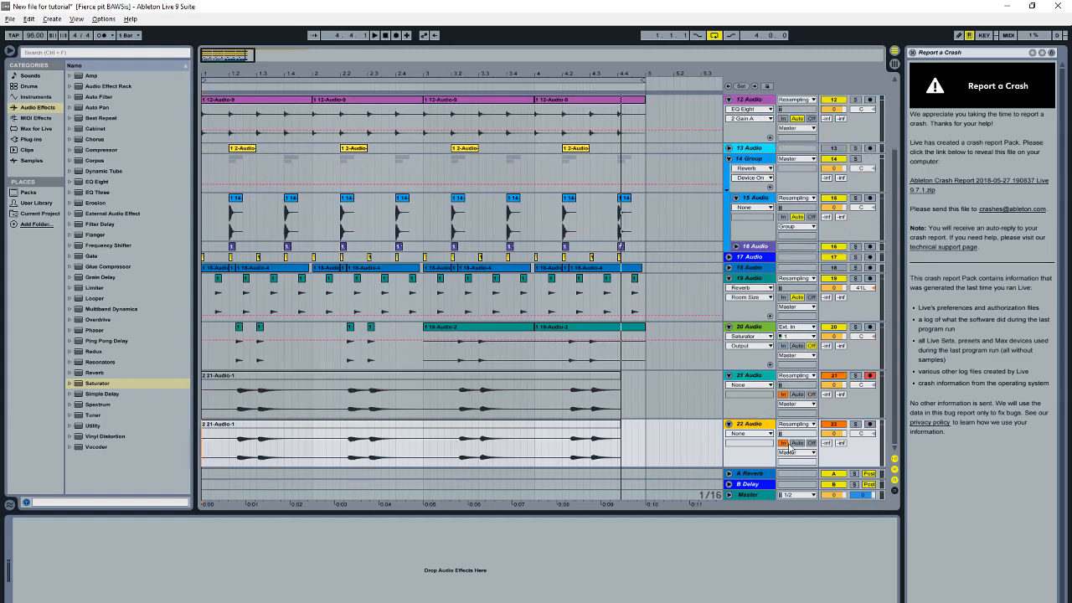
pyautogui.click(797, 443)
pyautogui.click(797, 395)
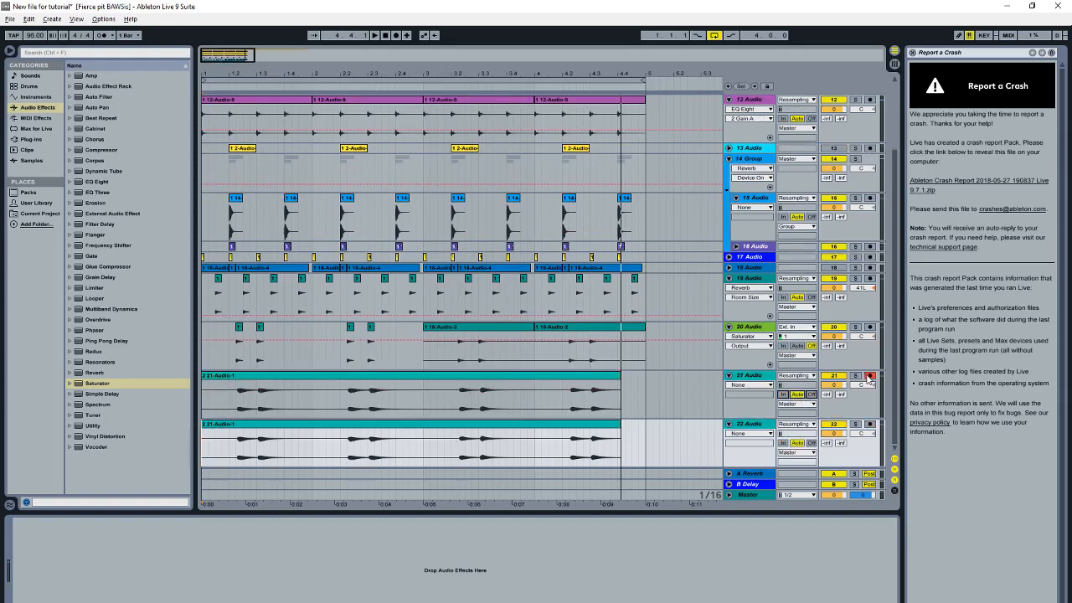
# Step: Trim the recordings on 21 Audio and 22 Audio so that only bars 1 and 2 remain
pyautogui.click(428, 405)
pyautogui.moveTo(399, 444)
pyautogui.mouseDown()
pyautogui.moveTo(621, 444)
pyautogui.moveTo(259, 461)
pyautogui.mouseUp()
pyautogui.click(422, 453)
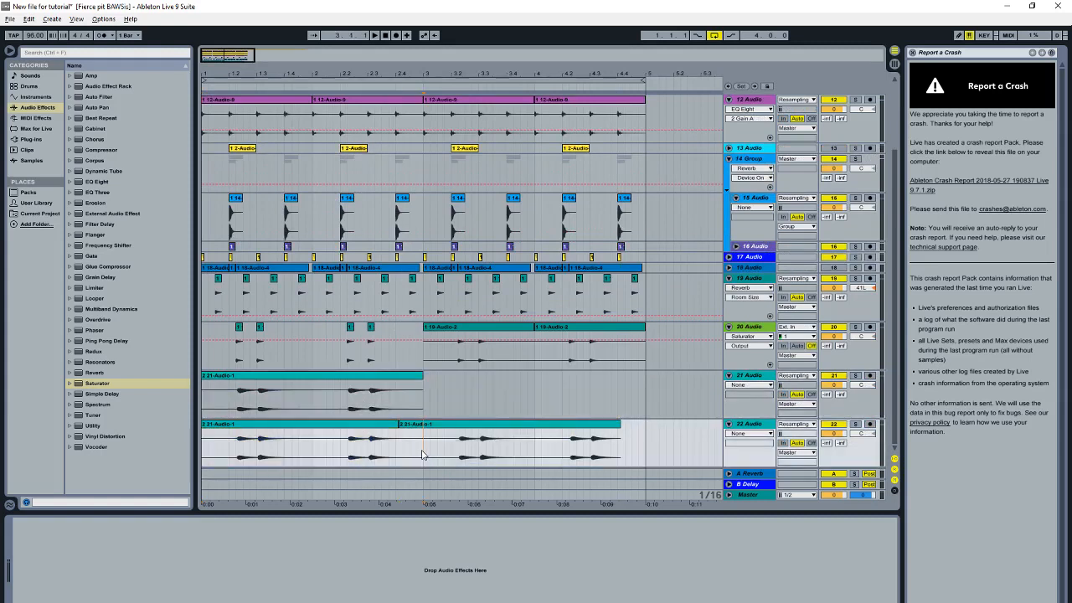
pyautogui.click(481, 431)
pyautogui.press('Delete')
pyautogui.click(276, 425)
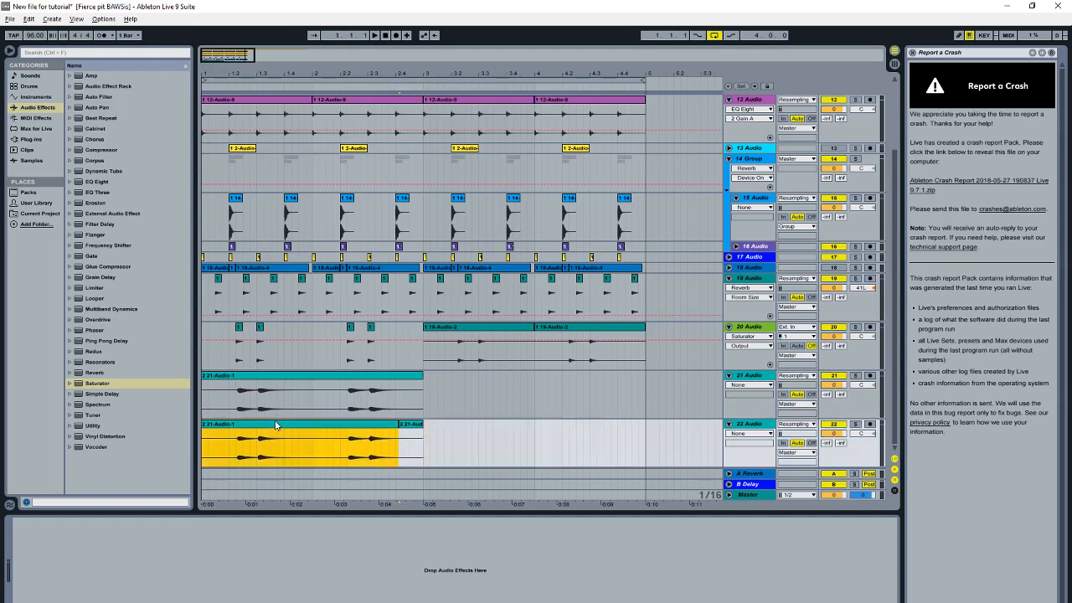
# Step: Play the loop, add a Utility effect to 22 Audio, and deactivate the 20 Audio track
pyautogui.press('space')
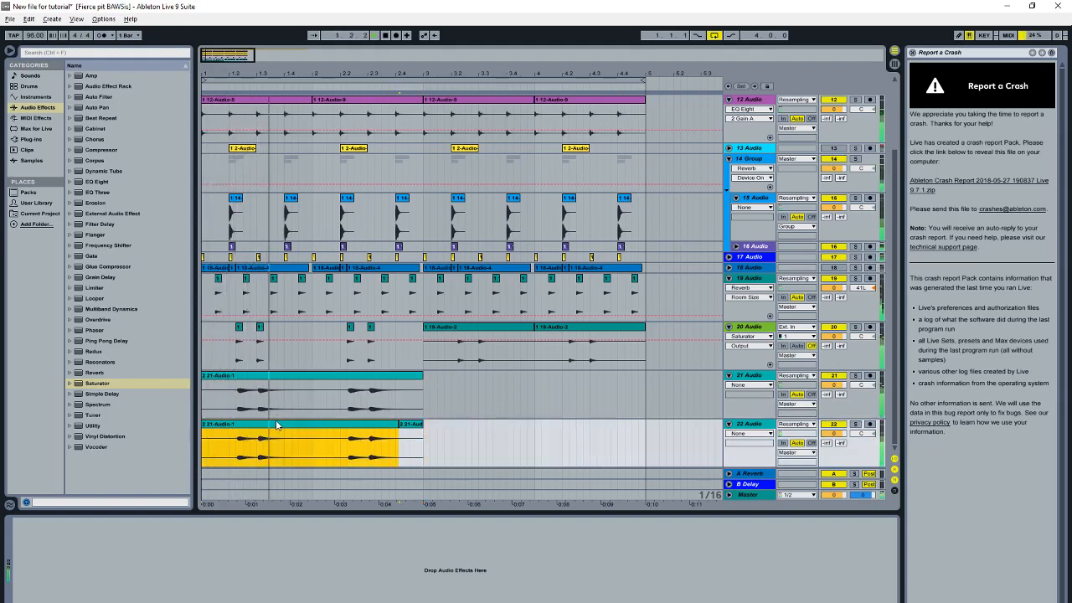
pyautogui.click(745, 376)
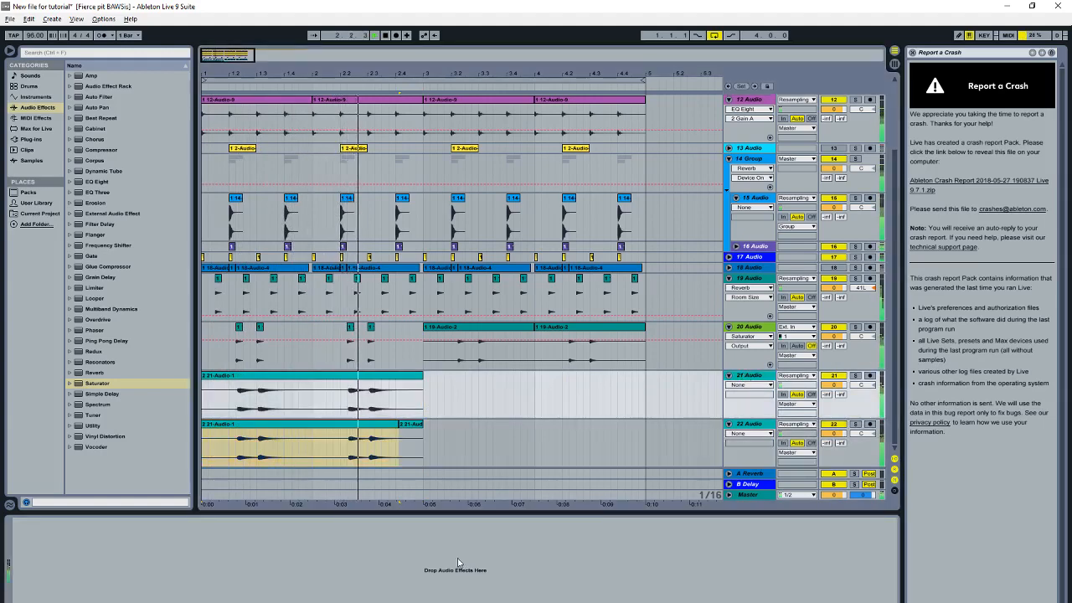
pyautogui.click(426, 440)
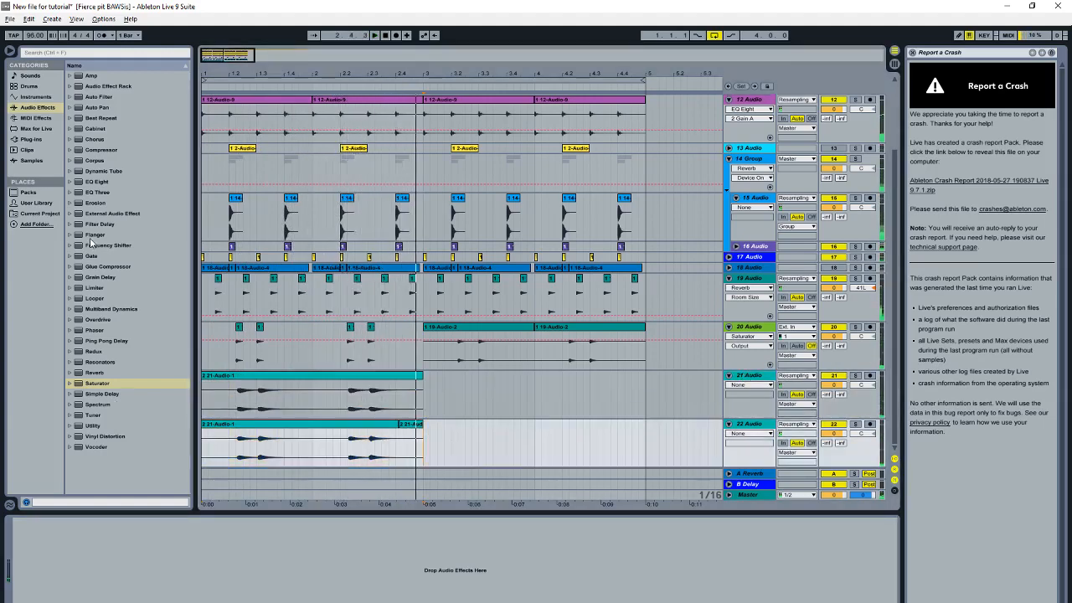
pyautogui.moveTo(103, 423); pyautogui.dragTo(704, 432)
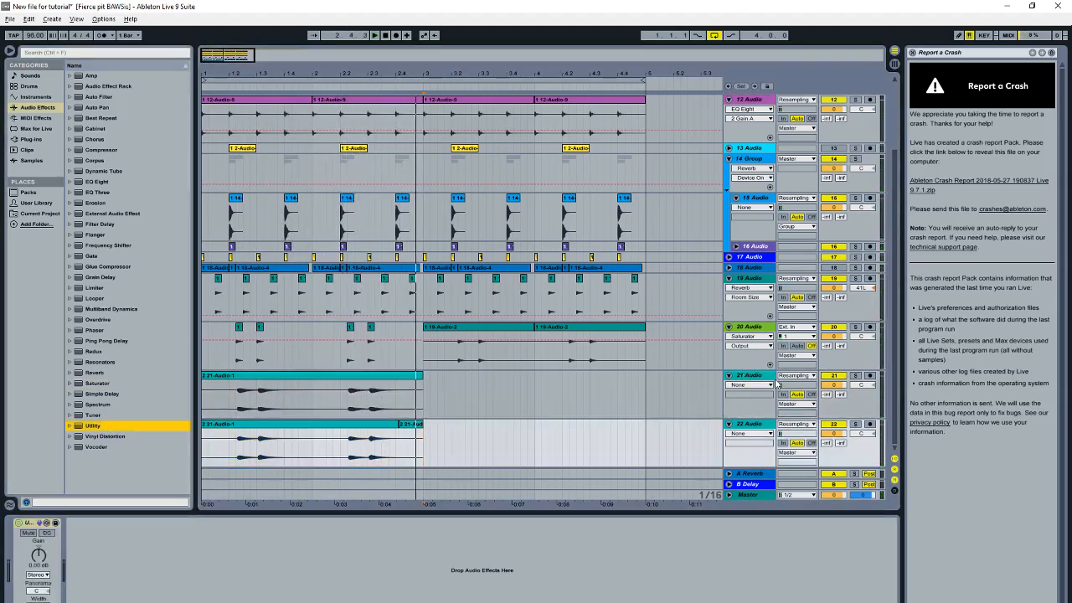
pyautogui.click(831, 328)
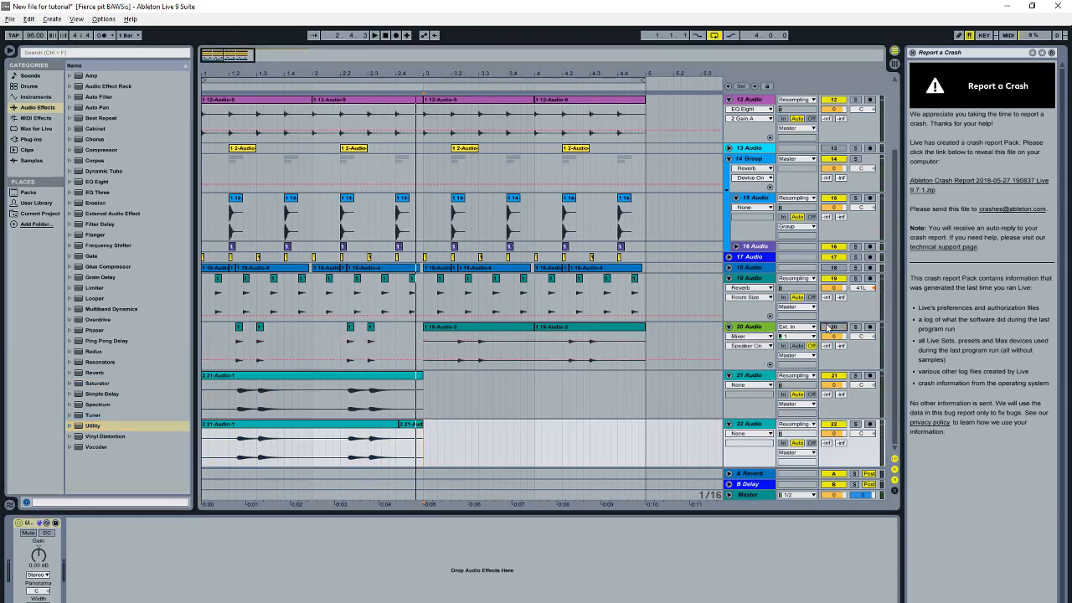
pyautogui.press('space')
# Step: Lower the Utility gain on 22 Audio to -11.7 dB while listening to the loop
pyautogui.moveTo(38, 555); pyautogui.dragTo(39, 559)
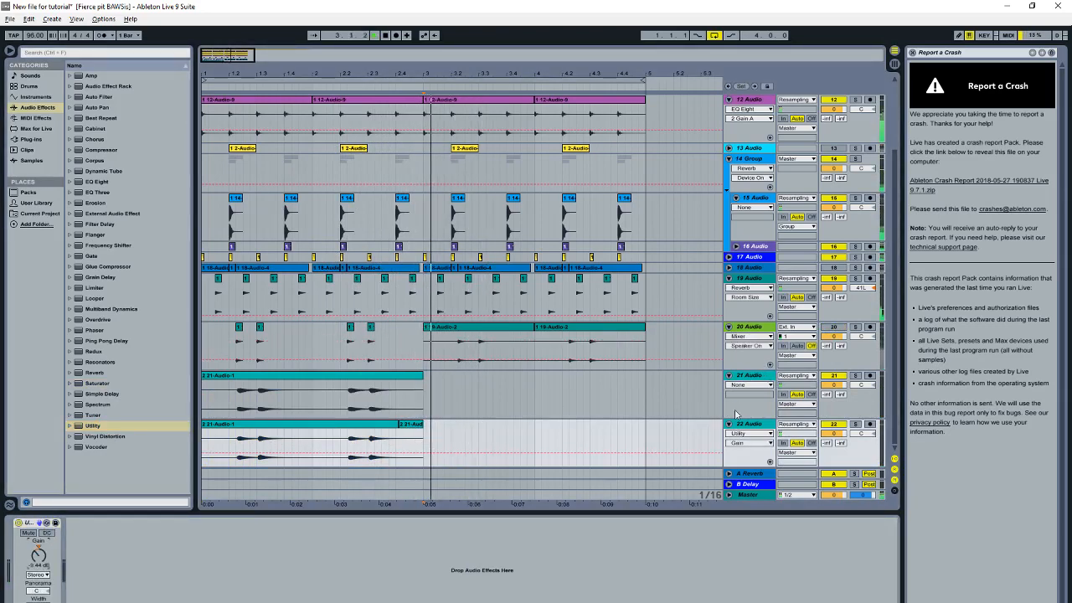
pyautogui.click(567, 392)
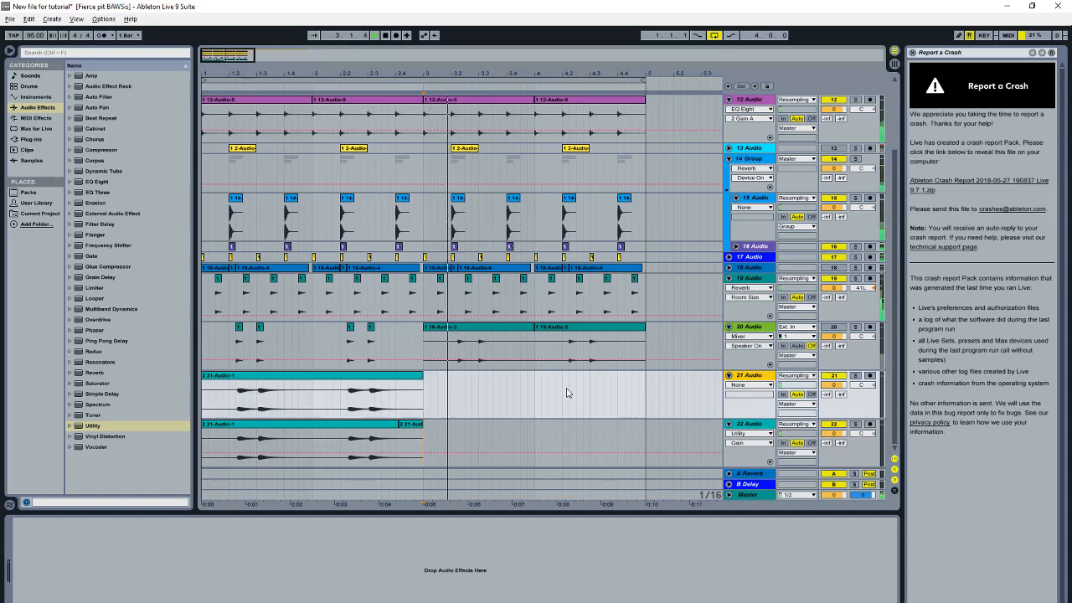
pyautogui.click(755, 327)
pyautogui.doubleClick(761, 377)
pyautogui.click(202, 442)
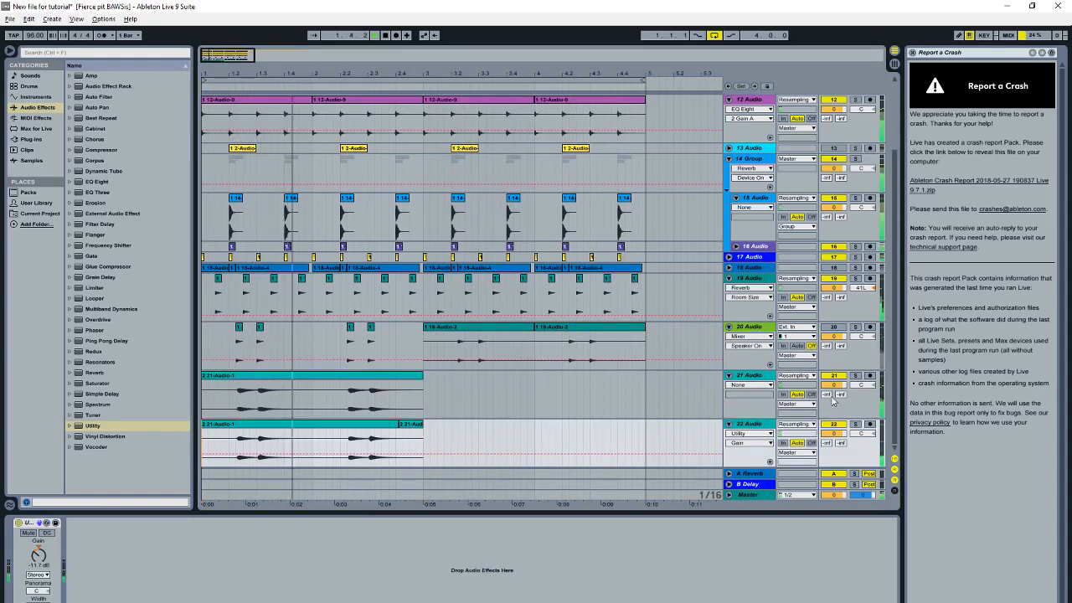
# Step: Copy the Utility from 22 Audio and paste it onto 21 Audio
pyautogui.rightClick(28, 525)
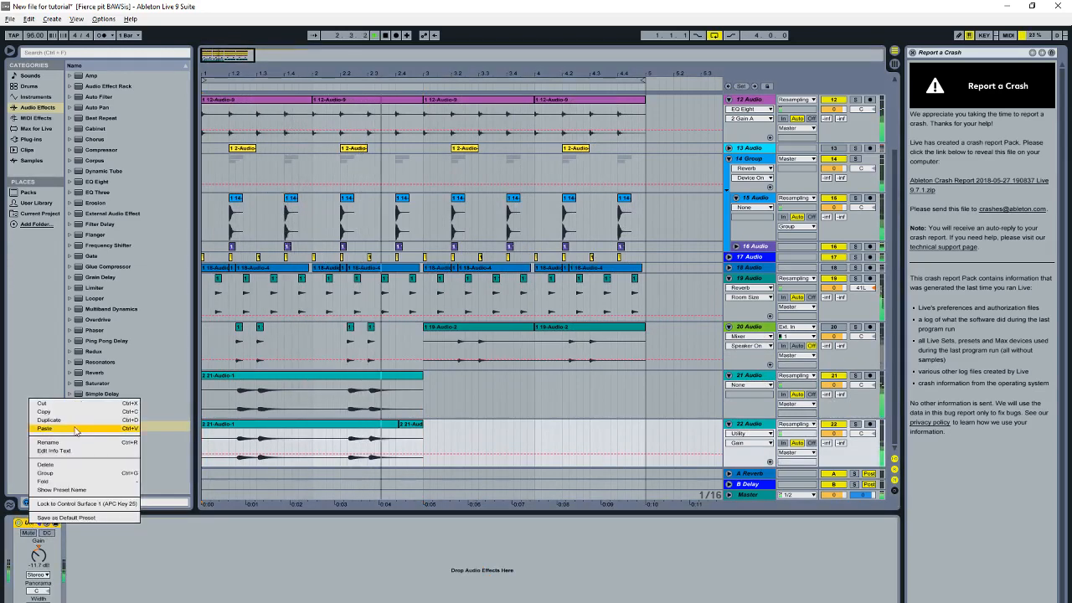
pyautogui.click(76, 413)
pyautogui.click(764, 378)
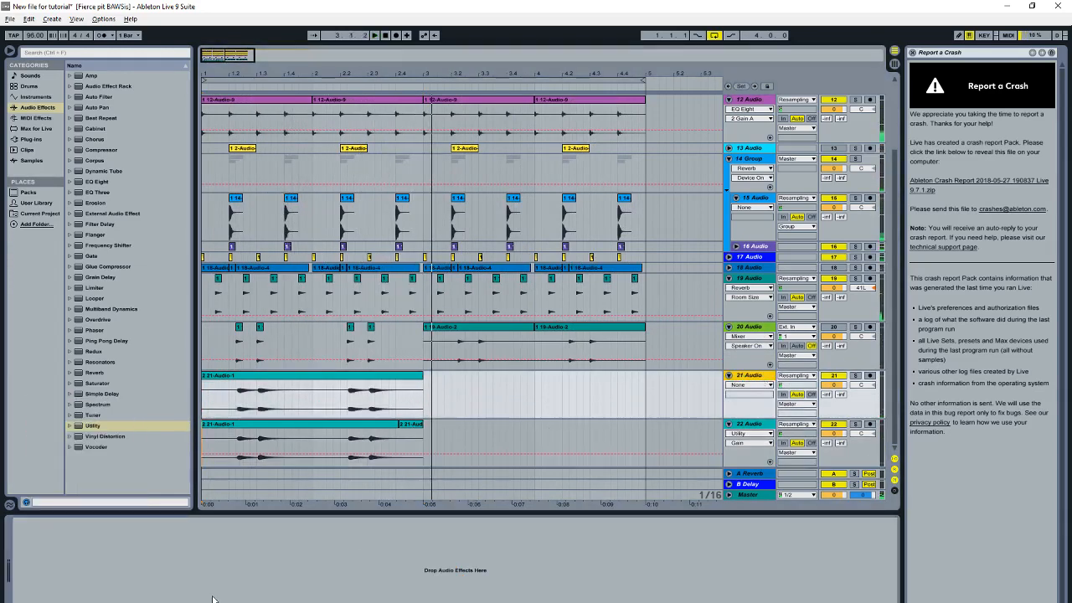
pyautogui.click(210, 592)
pyautogui.hotkey('ctrl', 'v')
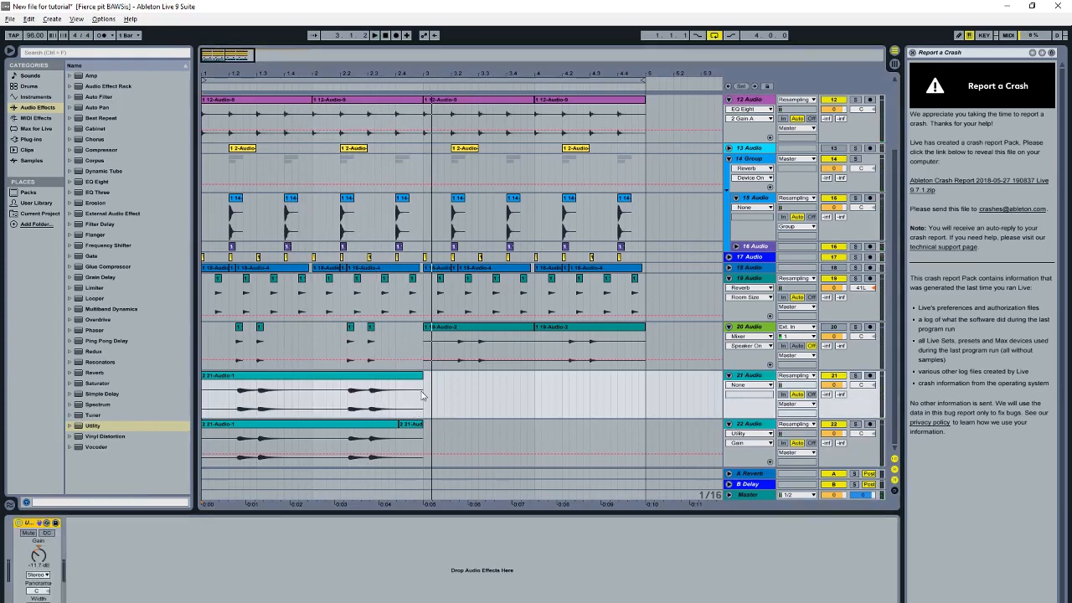
# Step: Duplicate bars 1 and 2 of 21 Audio and 22 Audio into bars 3 and 4, and transpose the copies by -2 st
pyautogui.moveTo(422, 395); pyautogui.dragTo(172, 492)
pyautogui.hotkey('ctrl', 'd')
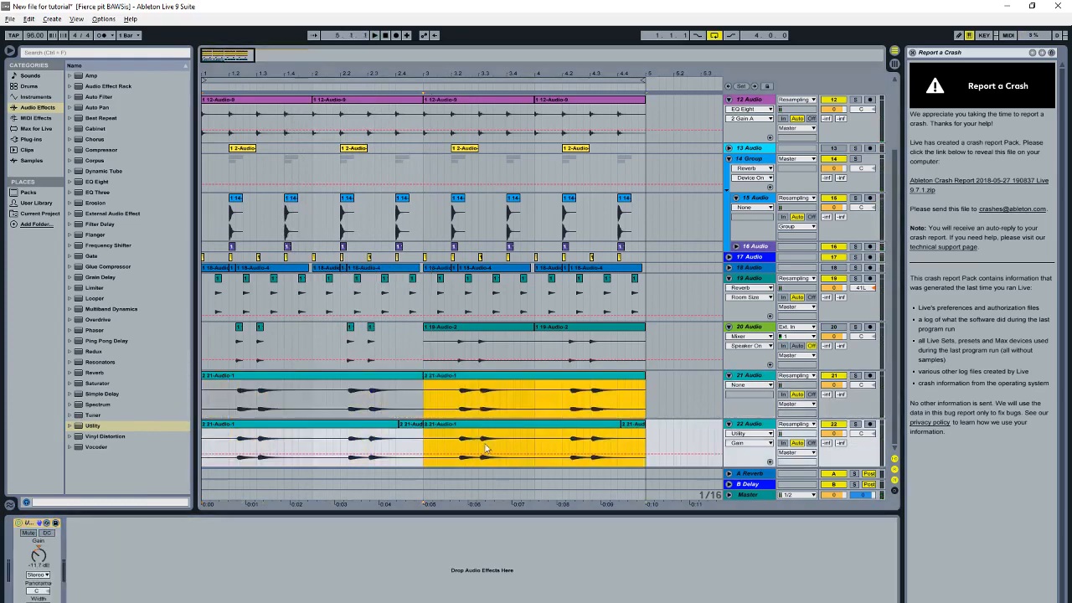
pyautogui.click(526, 387)
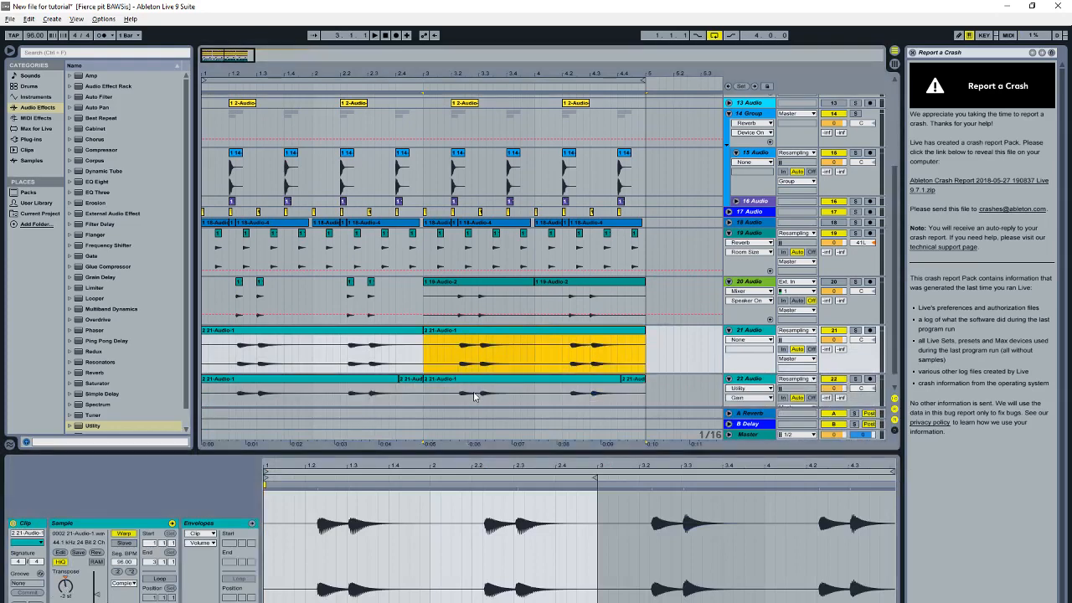
pyautogui.click(478, 369)
pyautogui.click(478, 377)
pyautogui.click(77, 587)
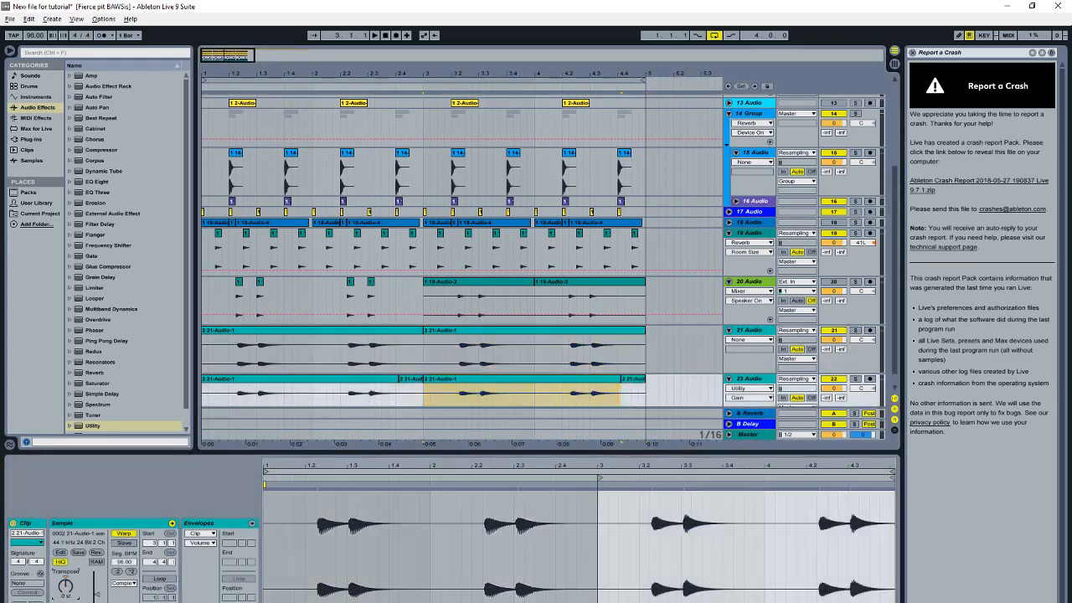
pyautogui.doubleClick(303, 450)
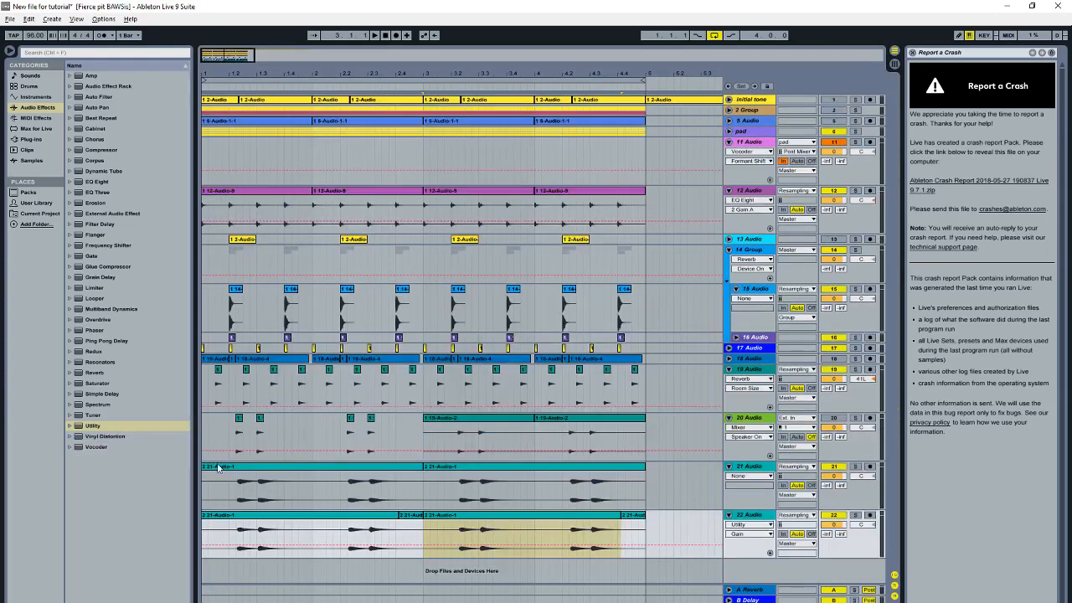
# Step: Play the loop from the start and group the 21 Audio and 22 Audio tracks together
pyautogui.click(236, 518)
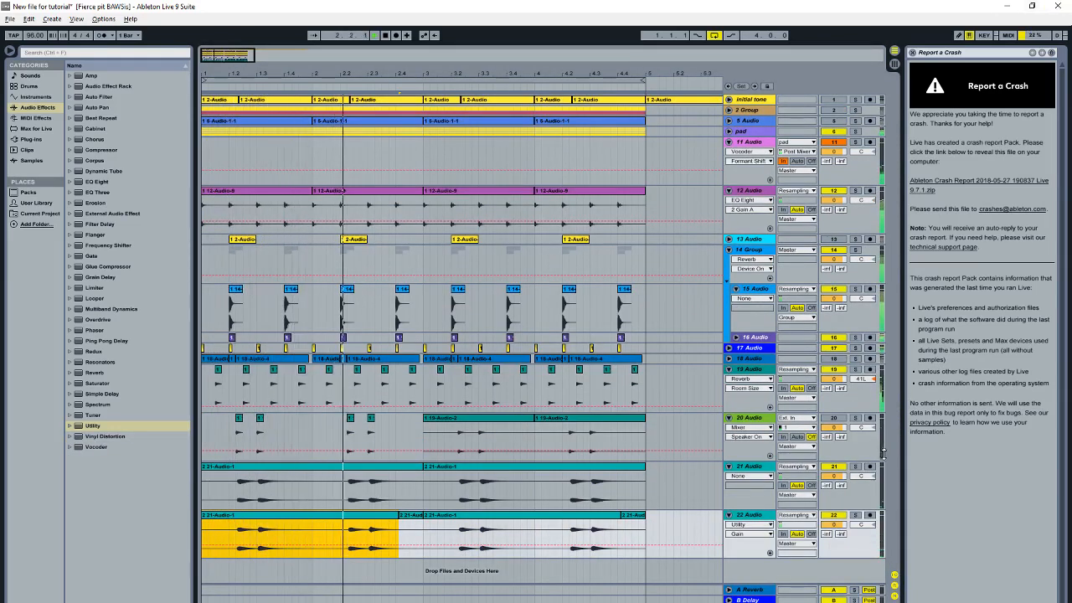
pyautogui.click(760, 466)
pyautogui.click(764, 536)
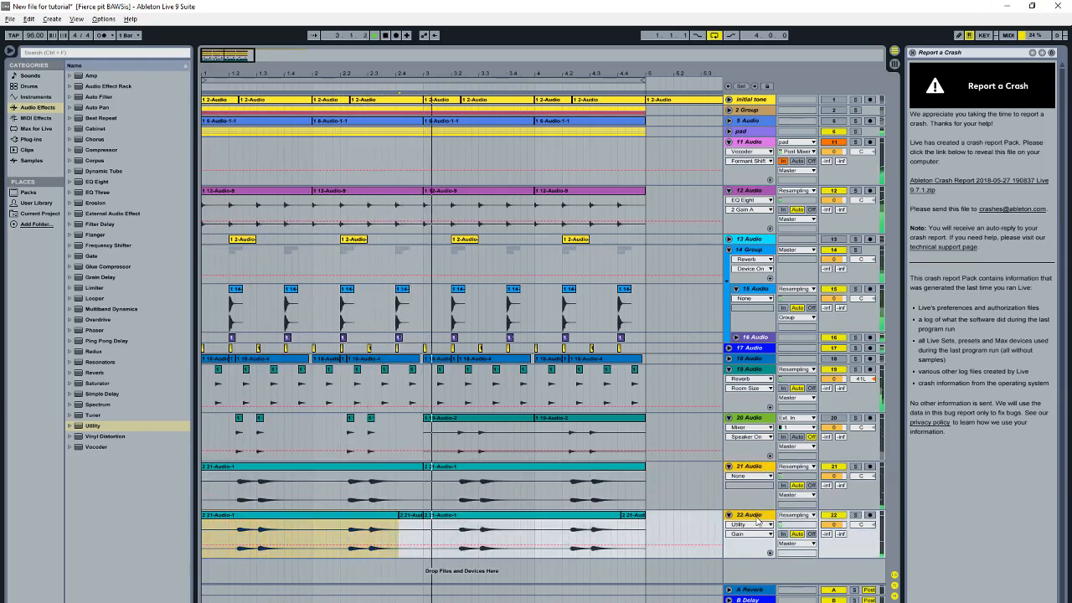
pyautogui.hotkey('ctrl', 'g')
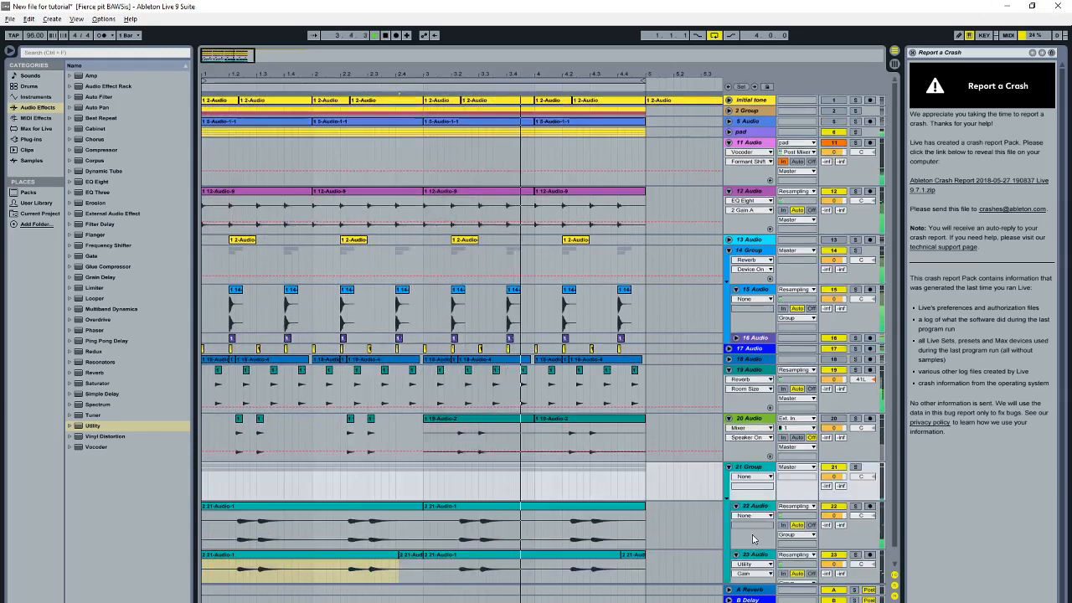
# Step: Open the bar 3 clips on both grouped tracks to check their transposition
pyautogui.doubleClick(505, 509)
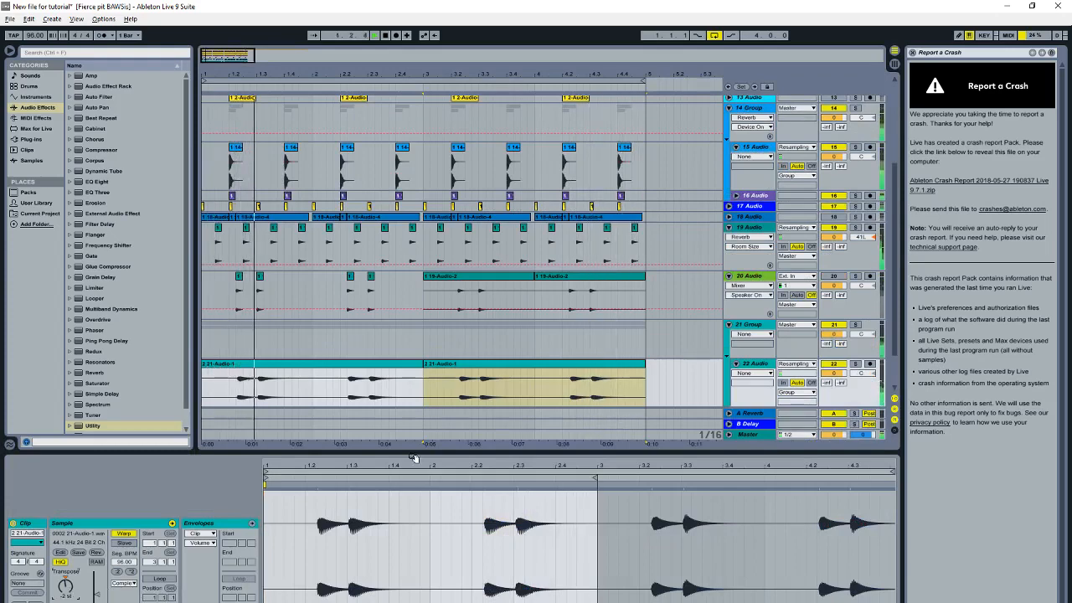
pyautogui.scroll(-2, 465, 372)
pyautogui.click(483, 374)
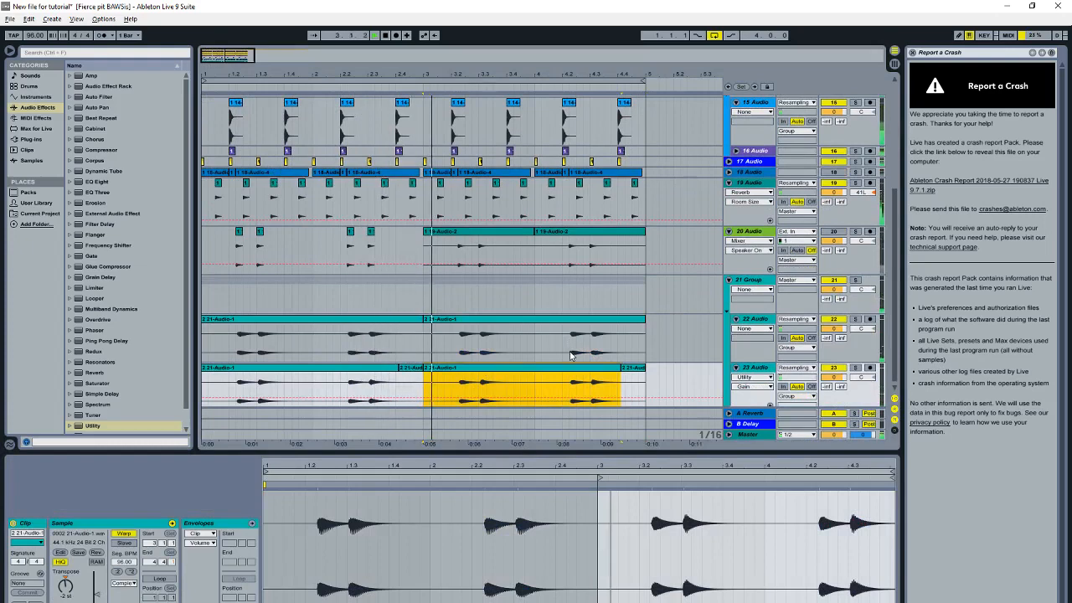
# Step: Add a Saturator with 4 dB drive and adjusted base and frequency to the 21 Group, followed by an Auto Filter
pyautogui.click(760, 282)
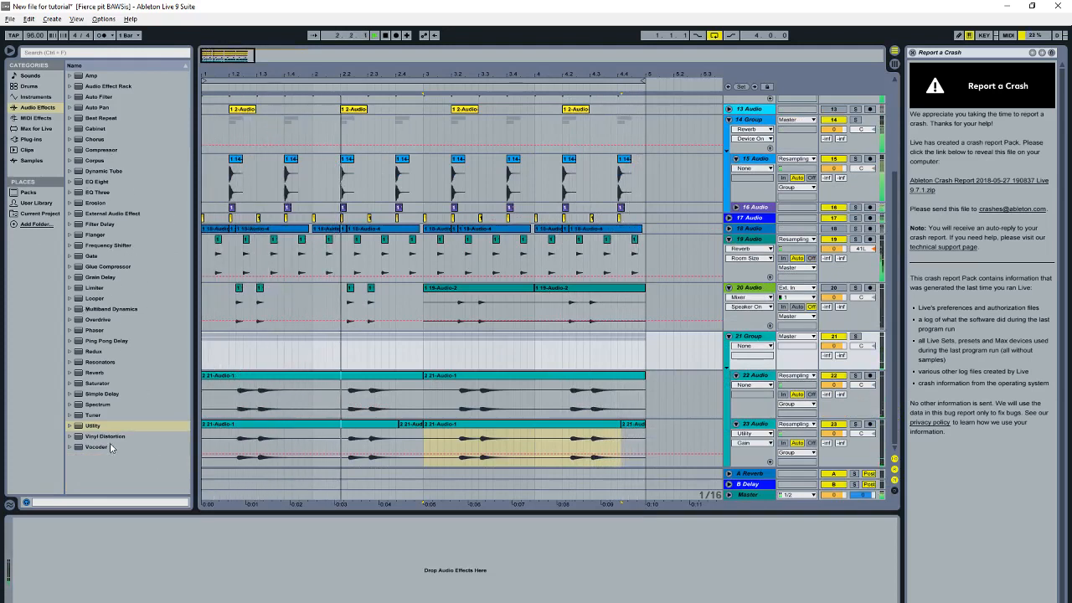
pyautogui.doubleClick(99, 383)
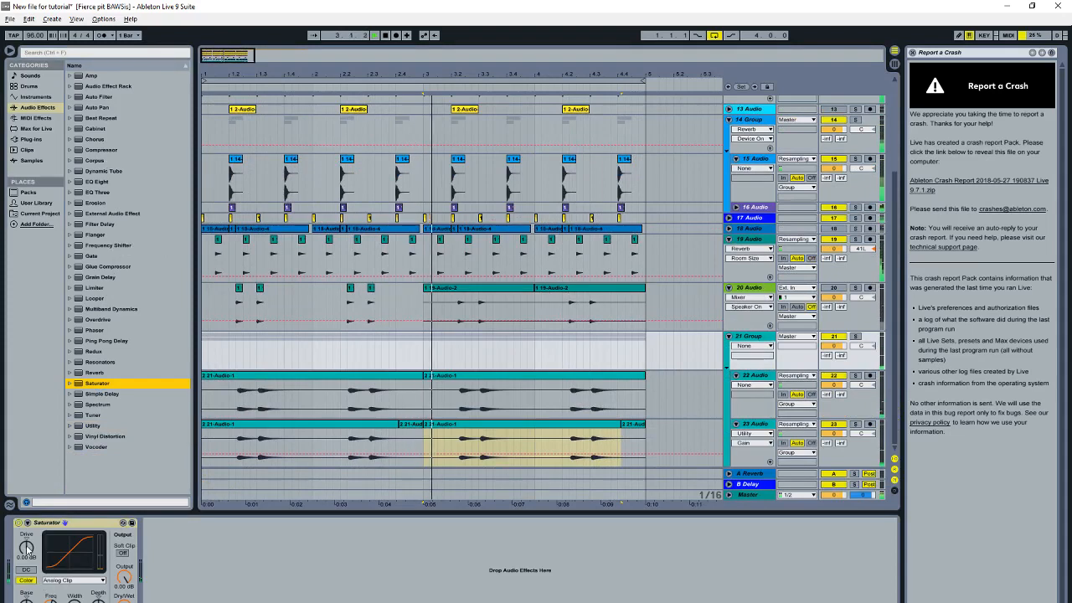
pyautogui.moveTo(26, 546); pyautogui.dragTo(26, 549)
pyautogui.moveTo(26, 600); pyautogui.dragTo(26, 602)
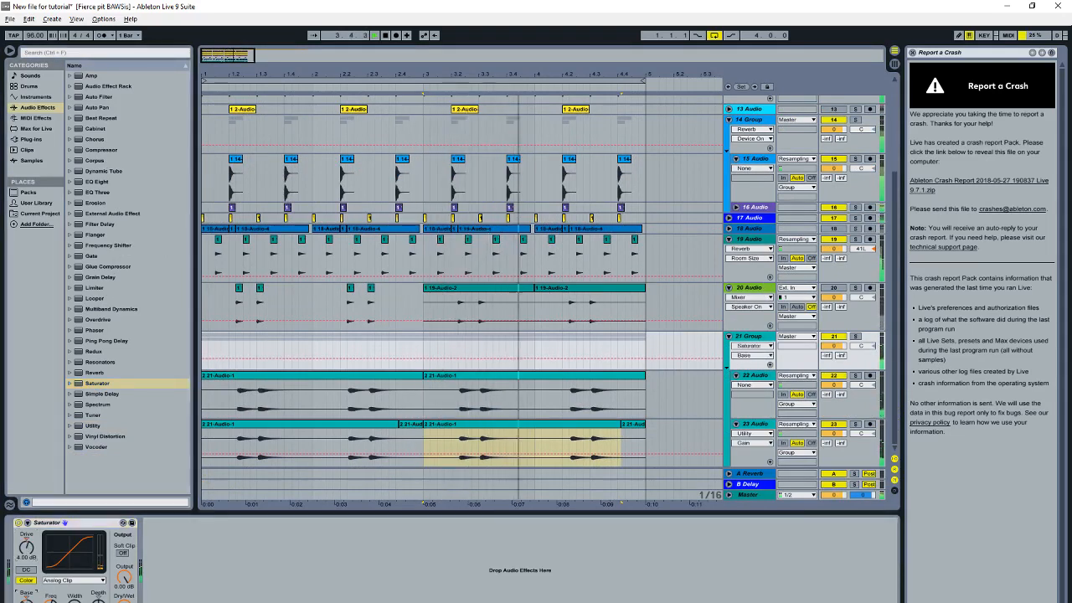
pyautogui.click(52, 600)
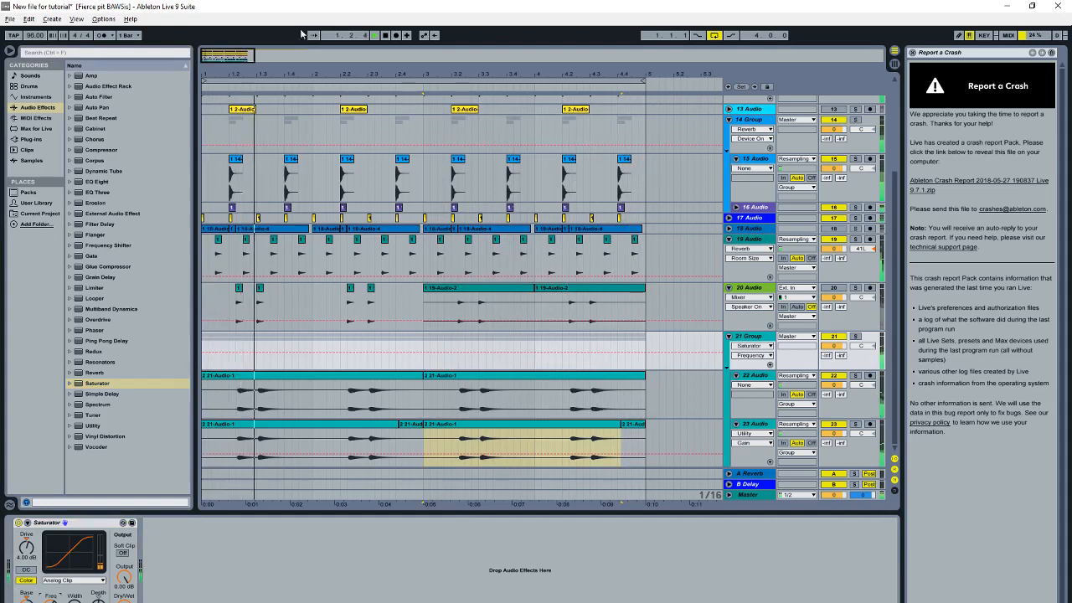
pyautogui.doubleClick(99, 97)
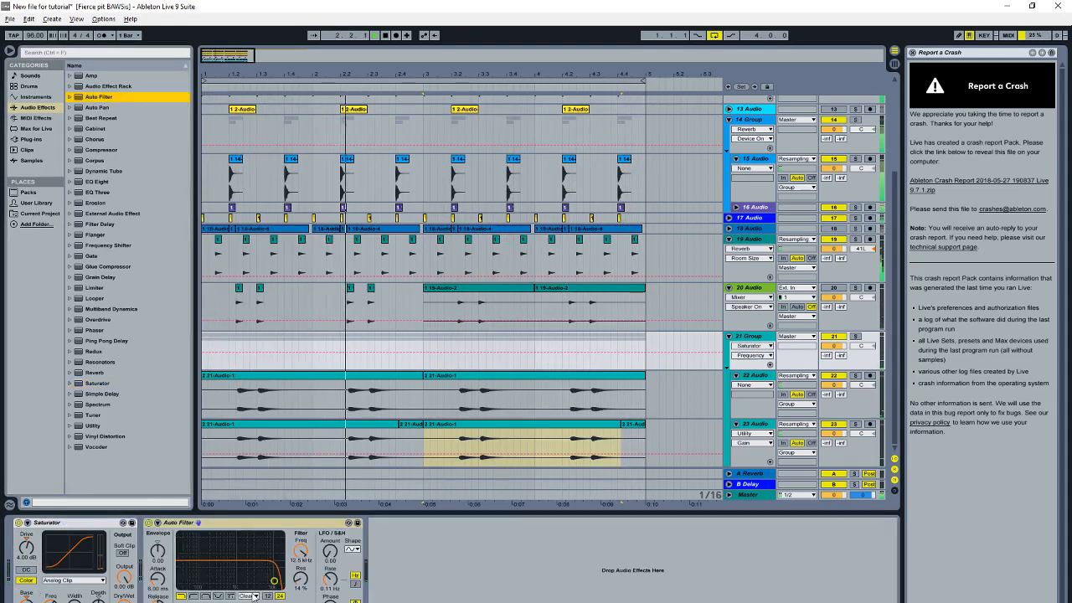
# Step: Set the Auto Filter's LFO amount to 30.0 with a synced 1/6 rate, using the OSR circuit at about 657 Hz cutoff and 23 % resonance
pyautogui.moveTo(330, 551); pyautogui.dragTo(330, 527)
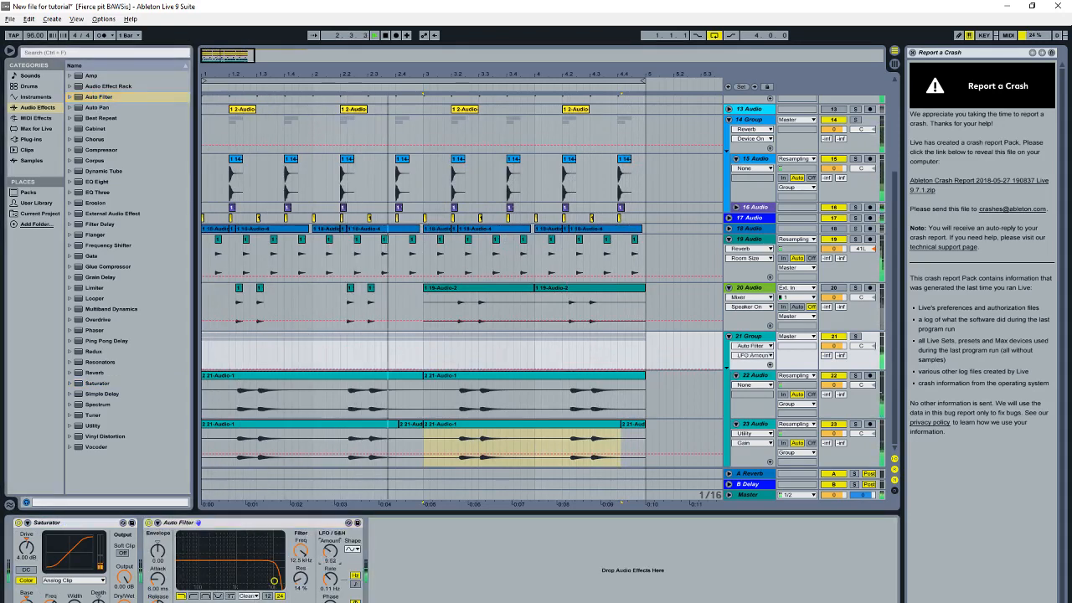
pyautogui.click(355, 584)
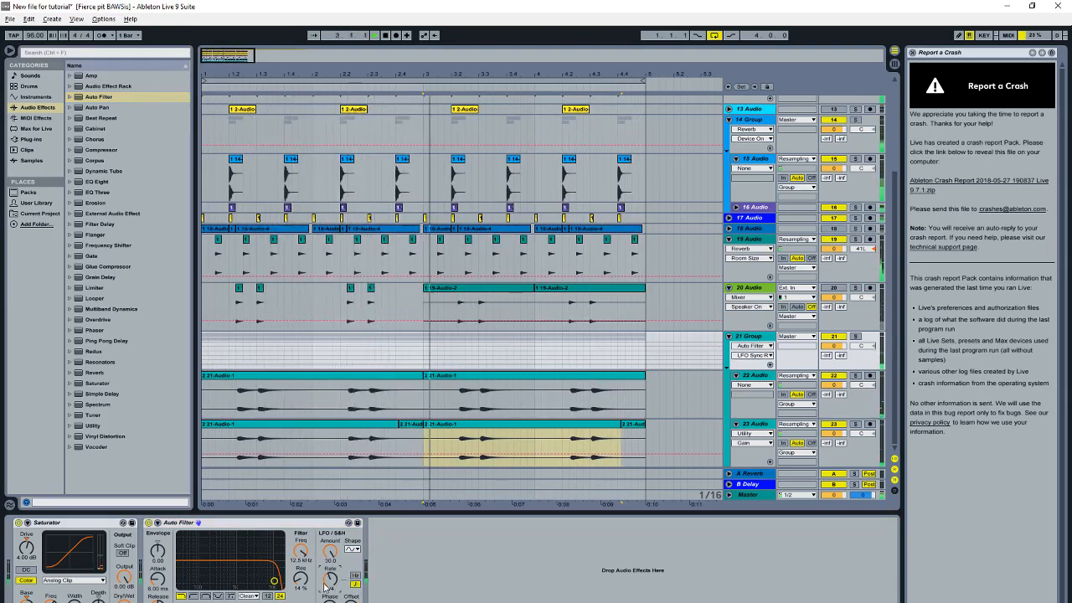
pyautogui.click(248, 596)
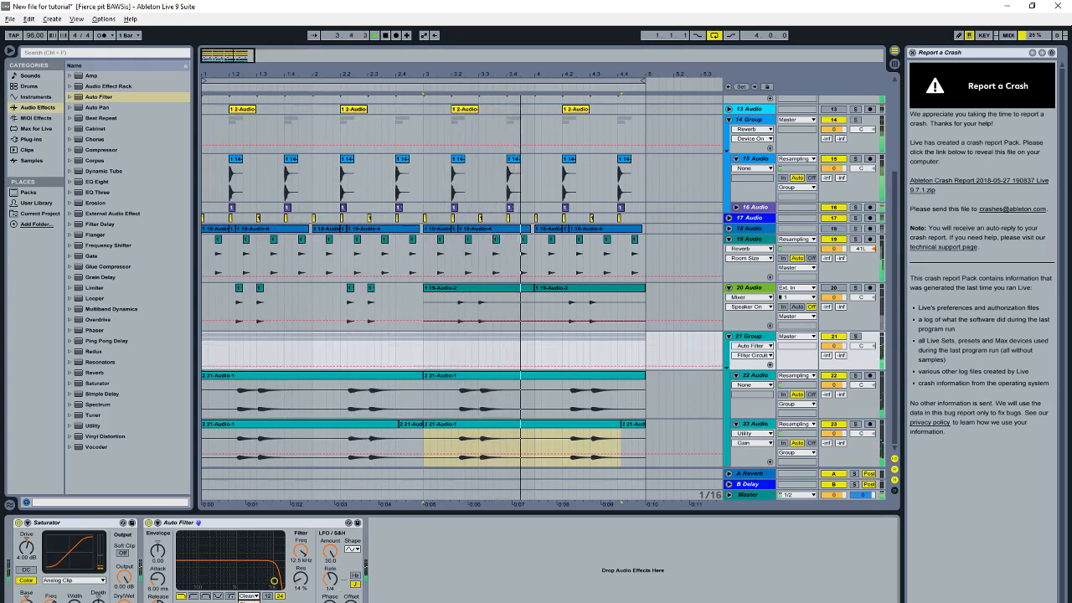
pyautogui.click(248, 602)
pyautogui.moveTo(300, 602); pyautogui.dragTo(229, 577)
pyautogui.click(330, 583)
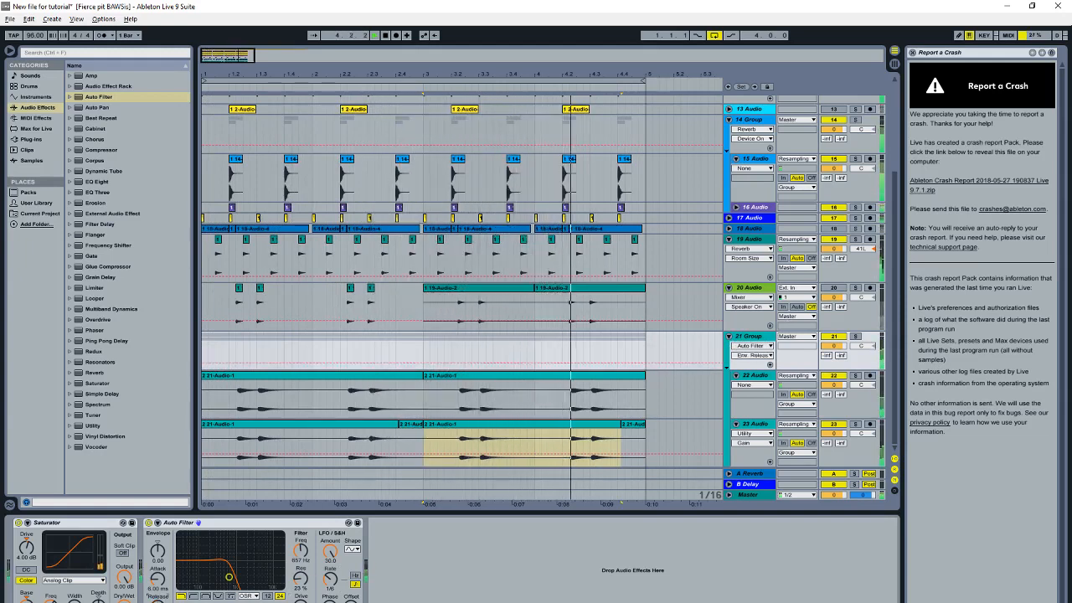
# Step: Shorten the Auto Filter's envelope attack to 0.10 ms and adjust its release
pyautogui.click(157, 577)
pyautogui.click(157, 567)
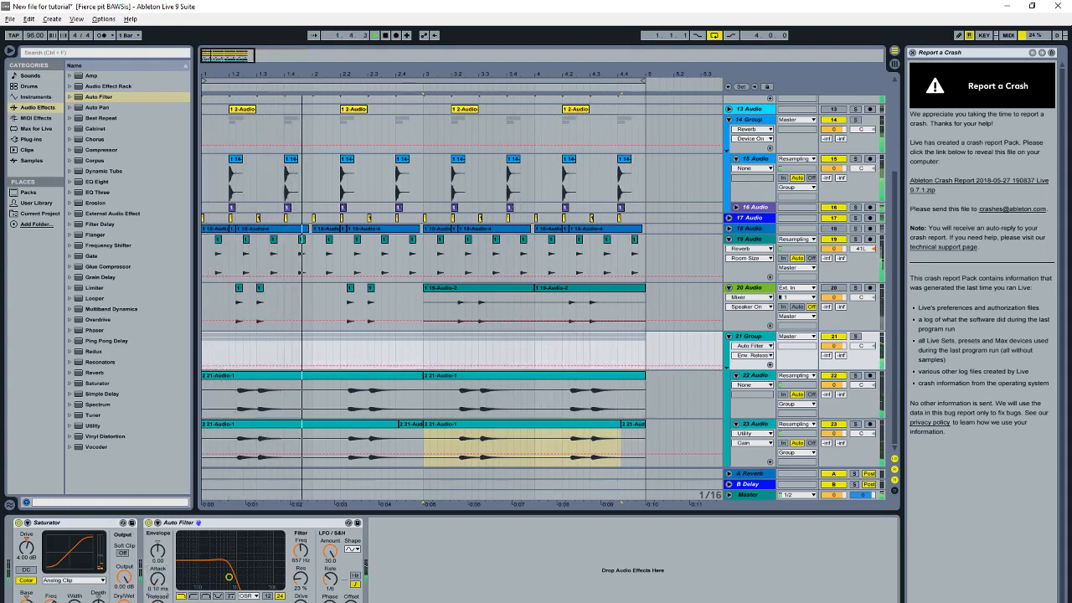
pyautogui.click(157, 597)
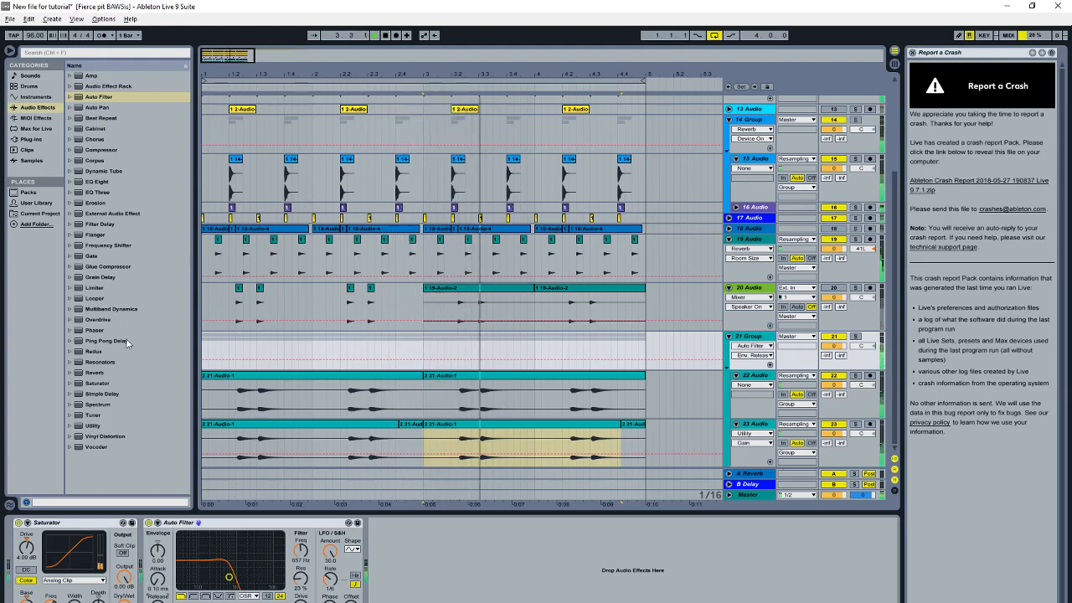
# Step: Add a Chorus to the 21 Group with Delay 1 highpass at about 928 Hz, adjusted dry/wet, and increased modulation amount and rate
pyautogui.click(99, 139)
pyautogui.doubleClick(98, 139)
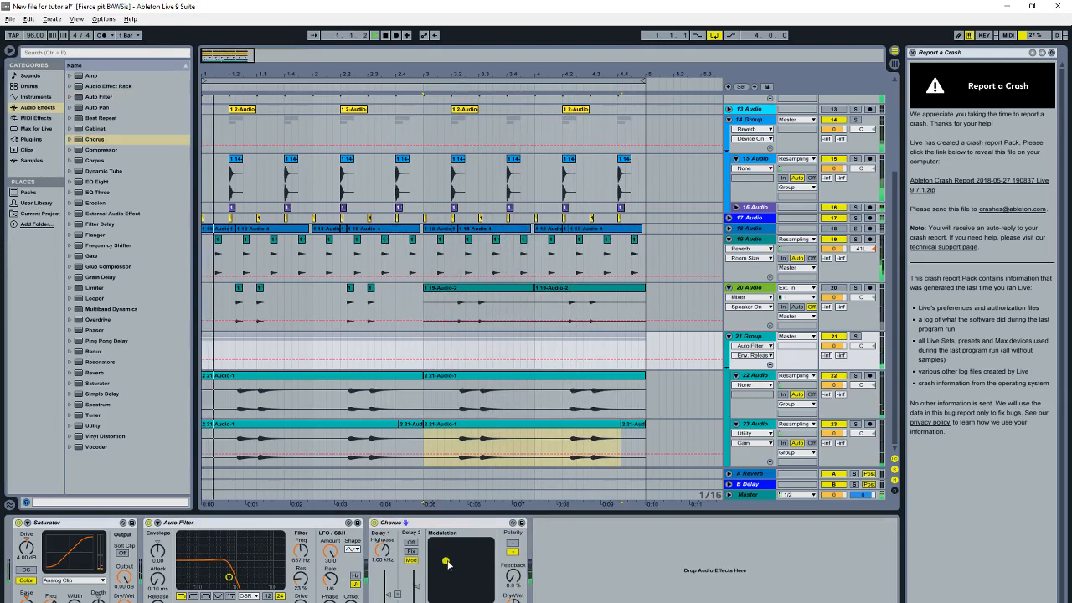
pyautogui.moveTo(386, 552); pyautogui.dragTo(386, 556)
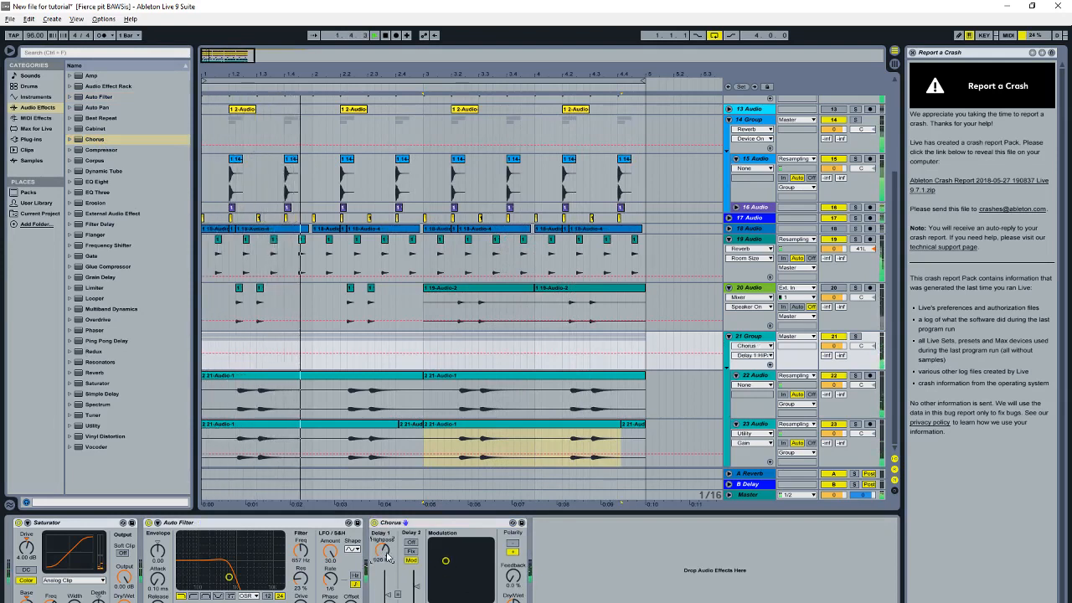
pyautogui.moveTo(513, 600); pyautogui.dragTo(513, 598)
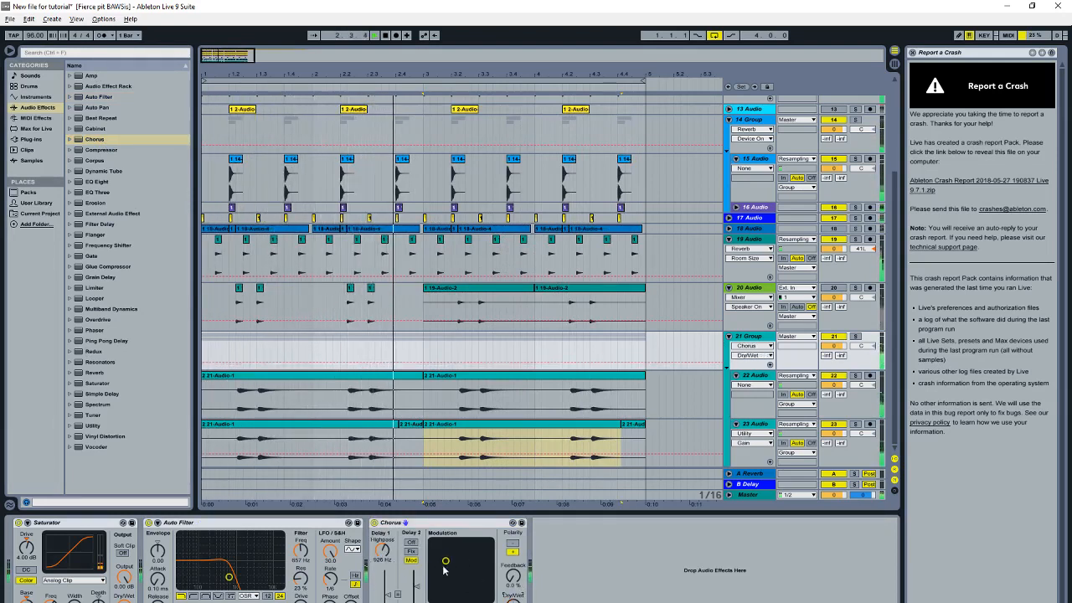
pyautogui.moveTo(446, 560); pyautogui.dragTo(473, 579)
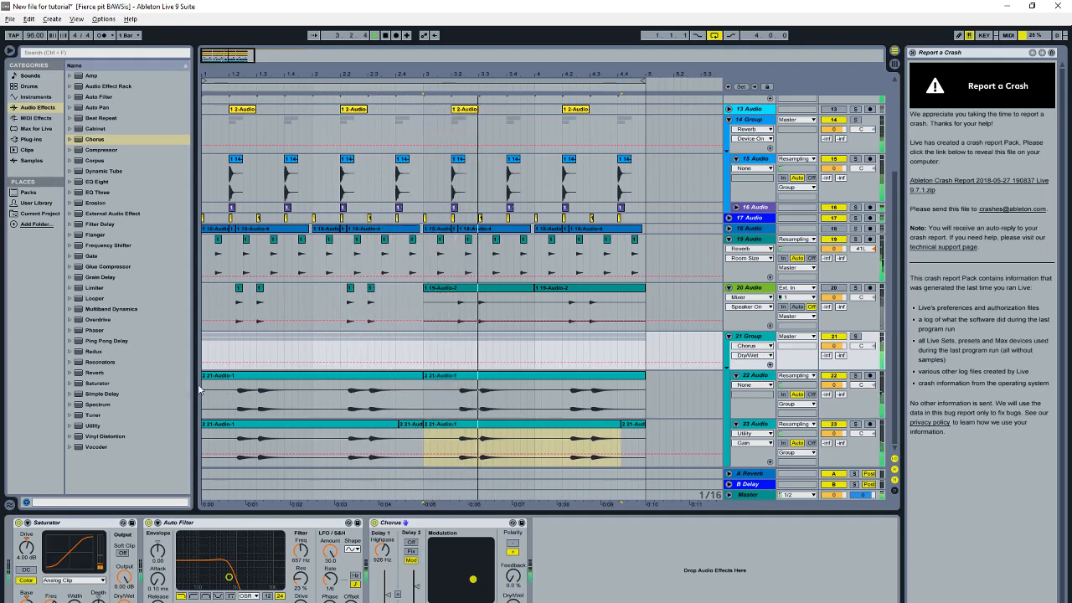
# Step: Pan 22 Audio to 50L and 23 Audio to 50R, and play the loop to hear the widened group
pyautogui.click(866, 387)
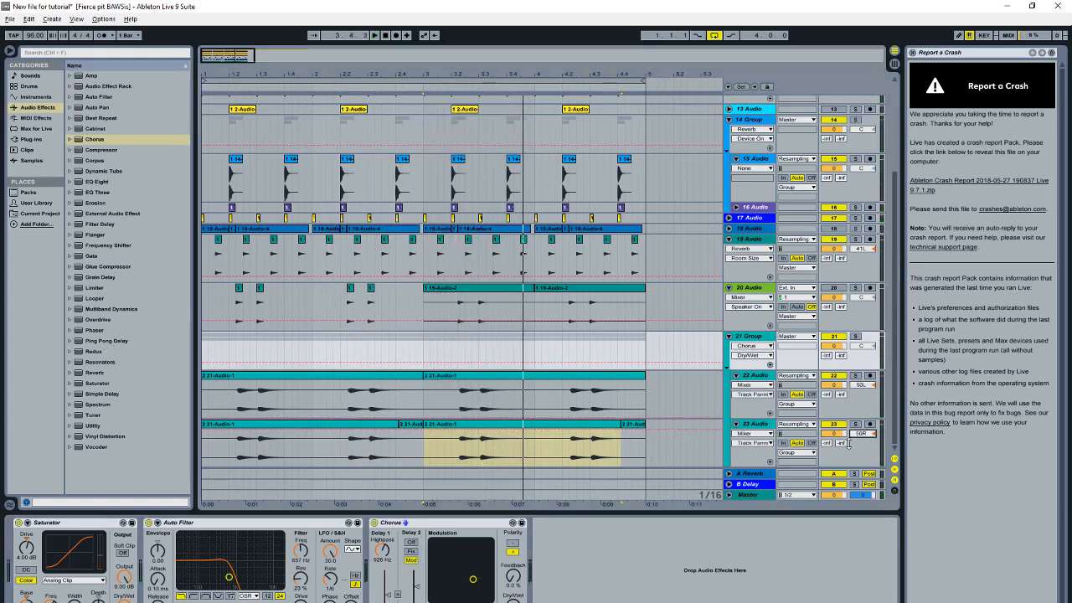
pyautogui.press('space')
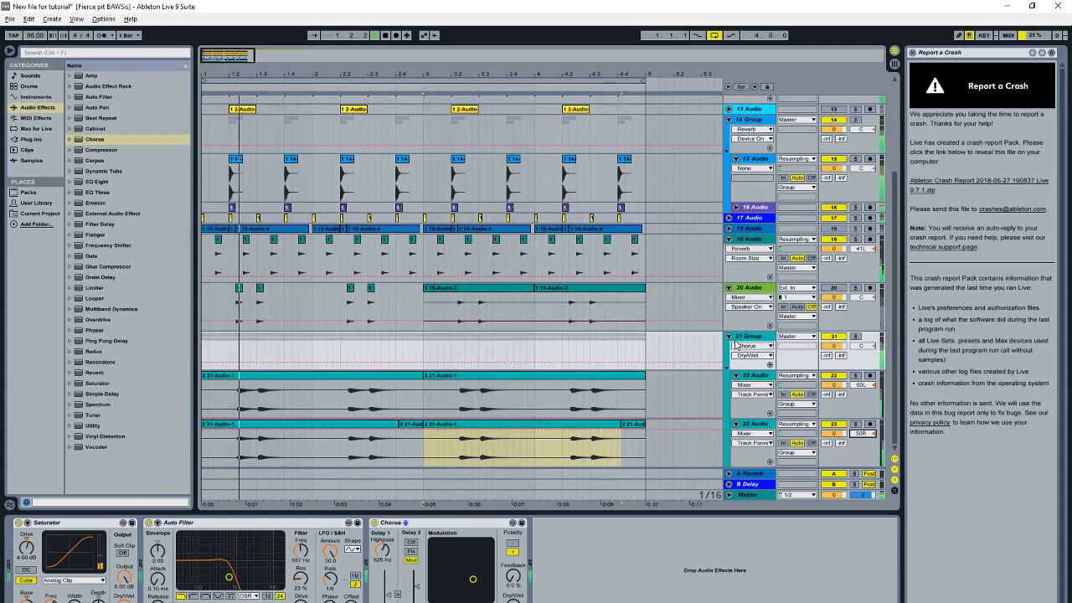
pyautogui.press('space')
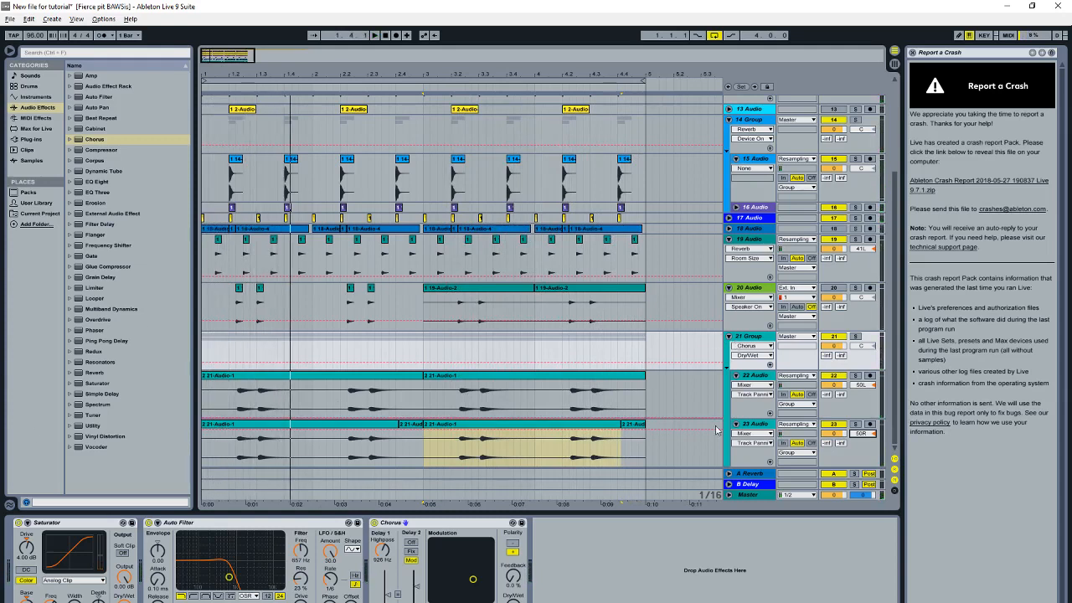
# Step: Collapse the 21 Group, insert a new audio track below it, and copy a short 20 Audio clip to the start of the new track
pyautogui.click(729, 338)
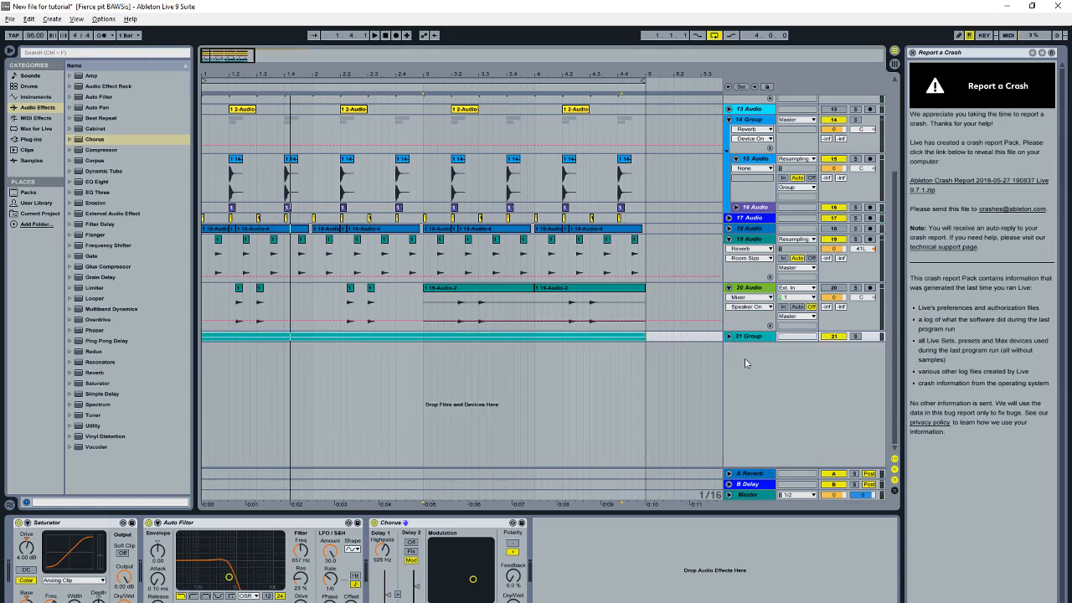
pyautogui.scroll(1, 689, 209)
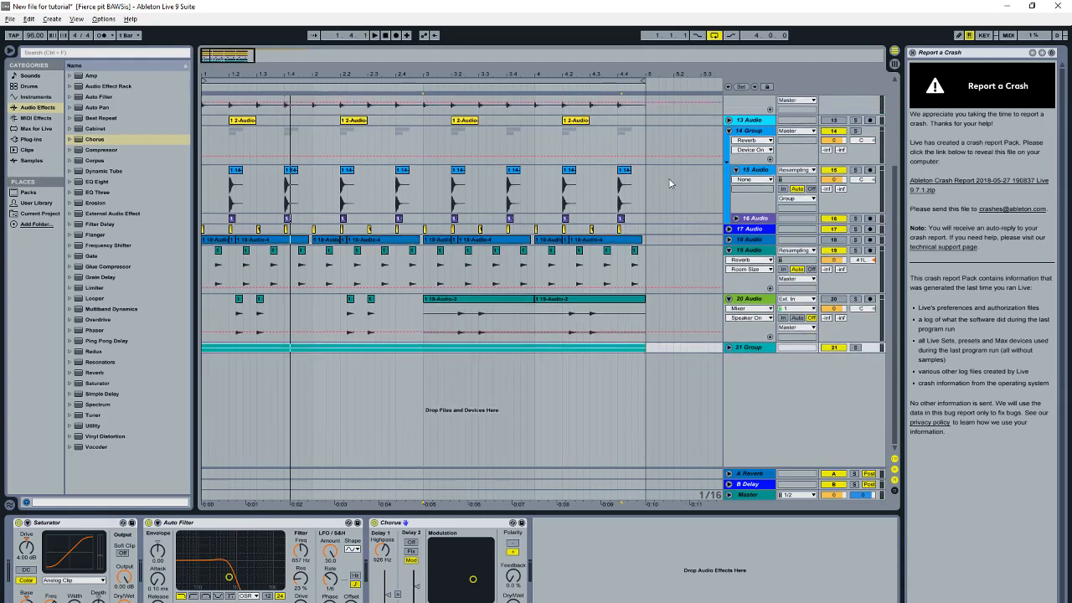
pyautogui.scroll(2, 670, 181)
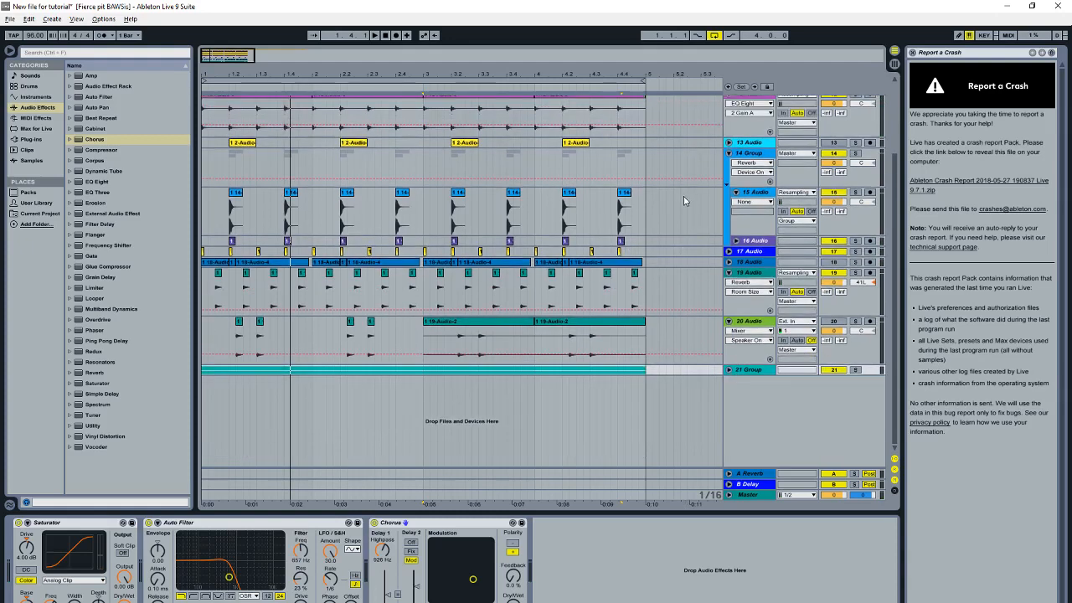
pyautogui.rightClick(741, 410)
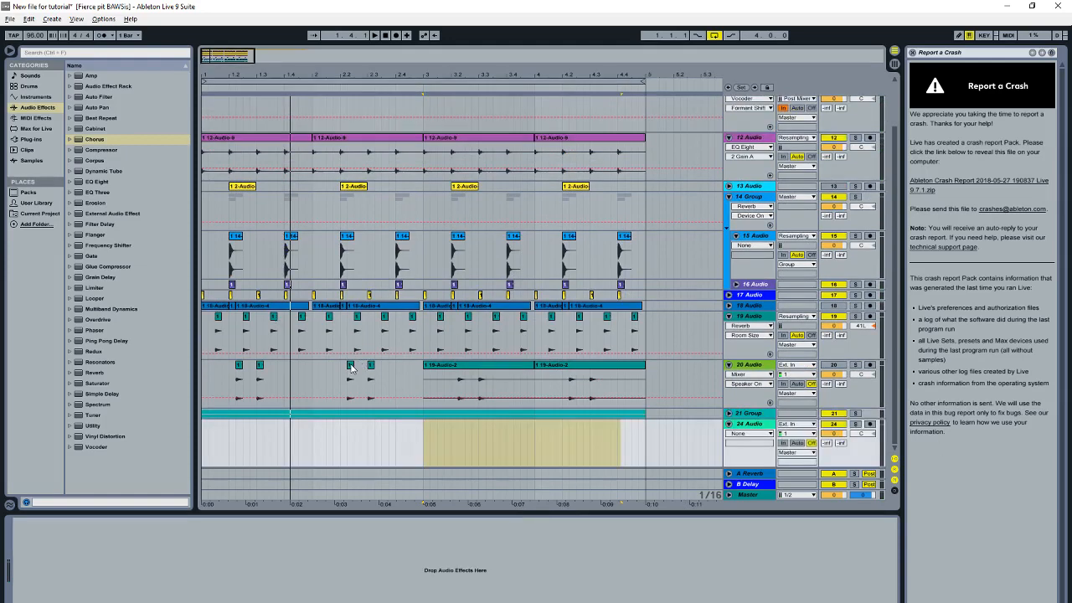
pyautogui.click(351, 367)
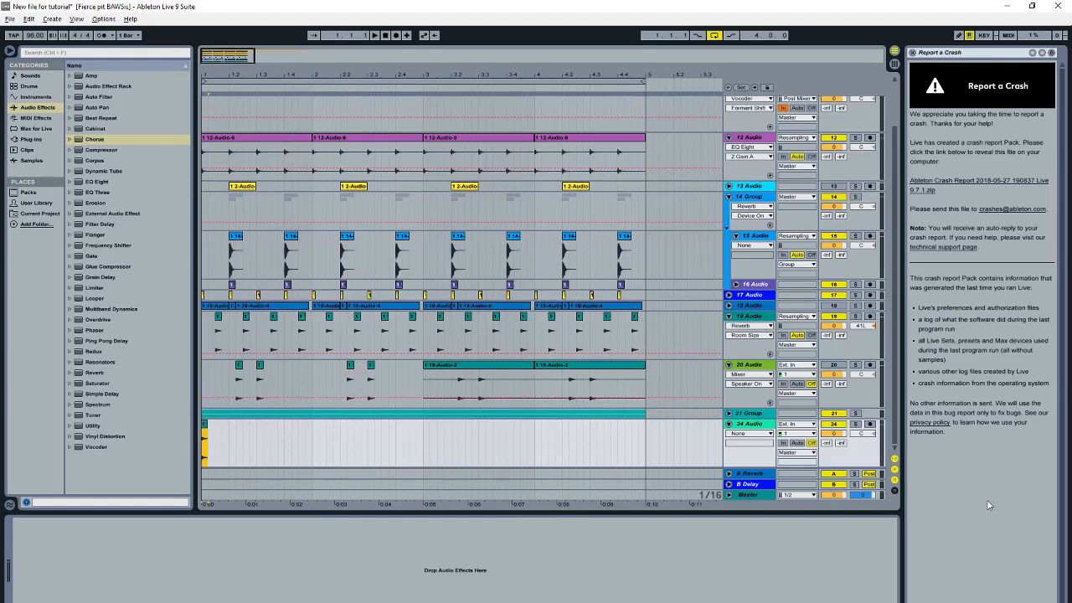
# Step: Solo 24 Audio, audition its clip, and add Resonators with the filter frequency at 271 Hz and a different filter type
pyautogui.click(855, 424)
pyautogui.press('space')
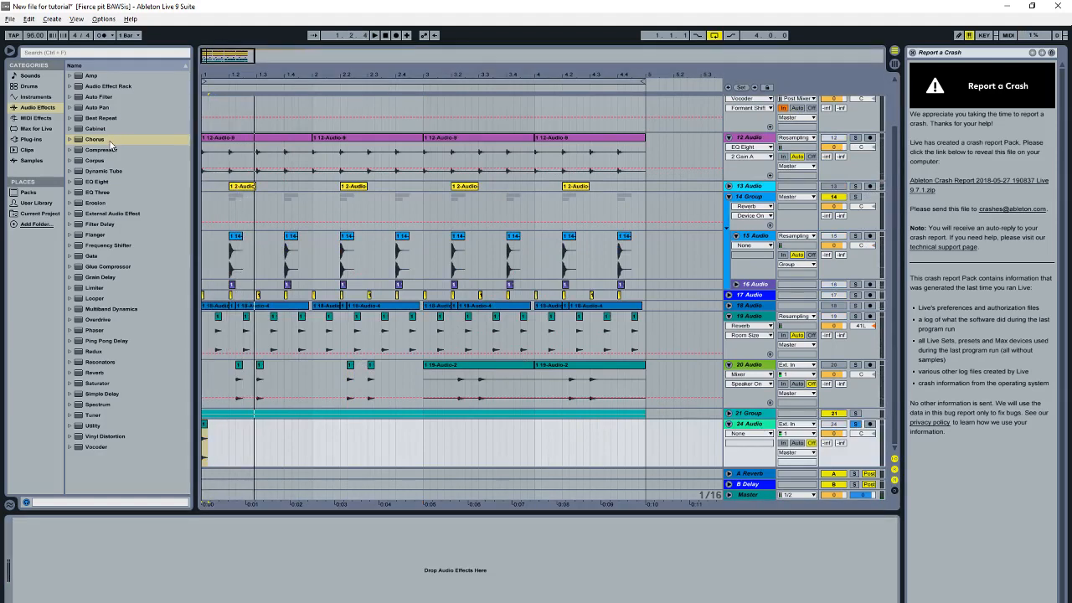
pyautogui.doubleClick(107, 363)
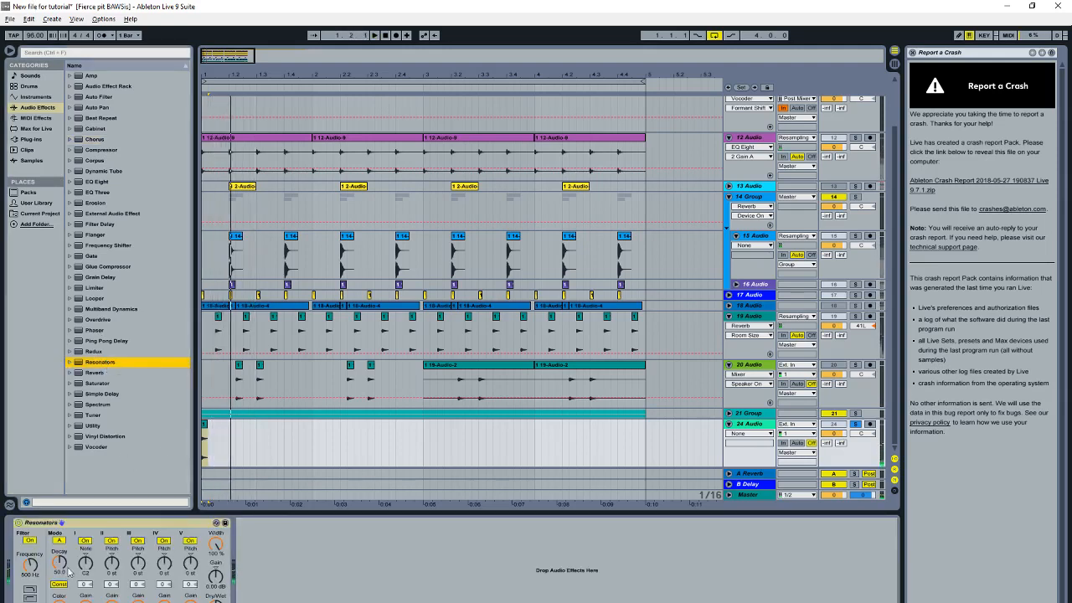
pyautogui.moveTo(37, 570); pyautogui.dragTo(30, 592)
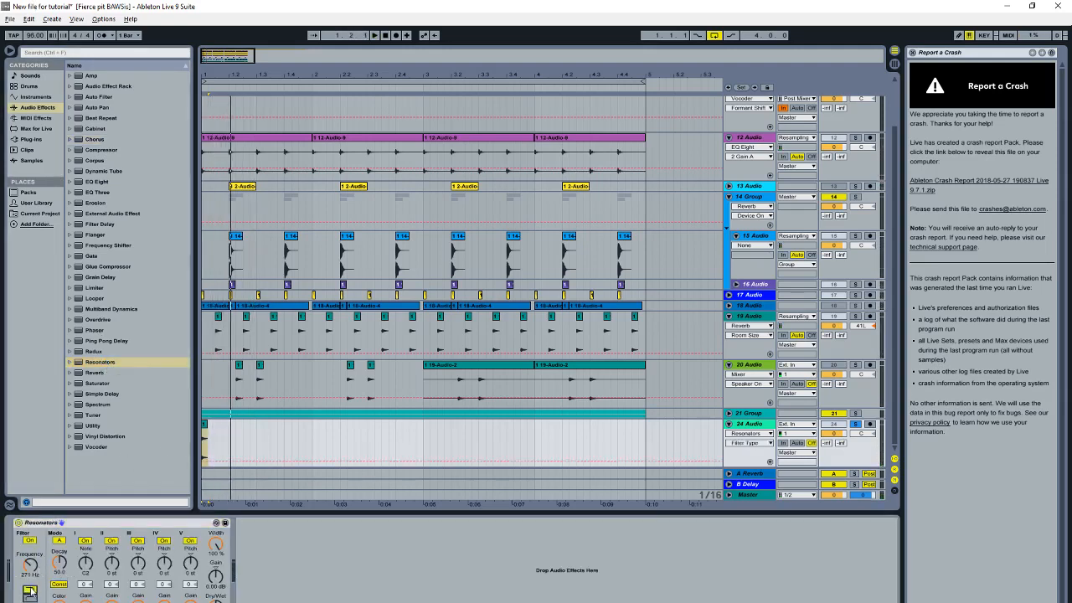
# Step: Set the Resonators' first note to F0, decay to 100, width to 0 % and gain to 15 dB, and adjust the first resonator's gain
pyautogui.moveTo(85, 563); pyautogui.dragTo(86, 576)
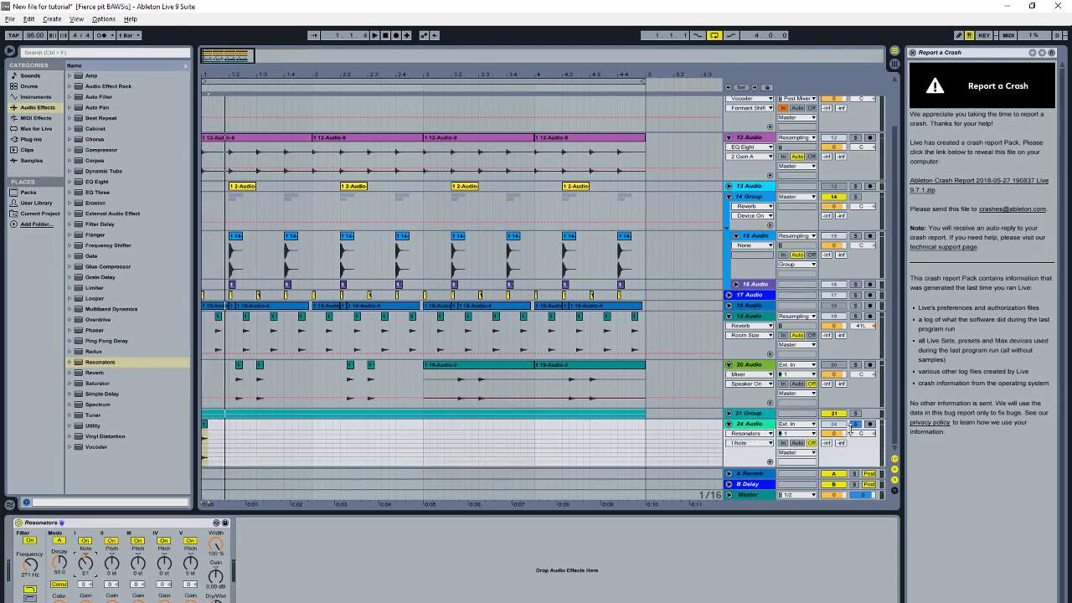
pyautogui.moveTo(85, 563); pyautogui.dragTo(86, 558)
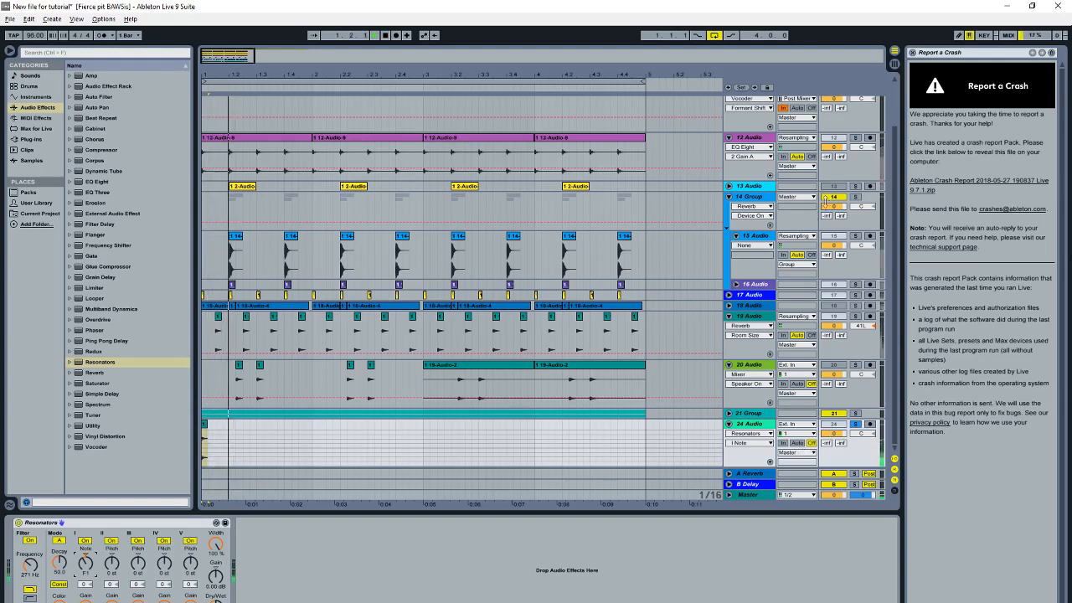
pyautogui.moveTo(215, 601); pyautogui.dragTo(215, 575)
pyautogui.moveTo(59, 570); pyautogui.dragTo(86, 564)
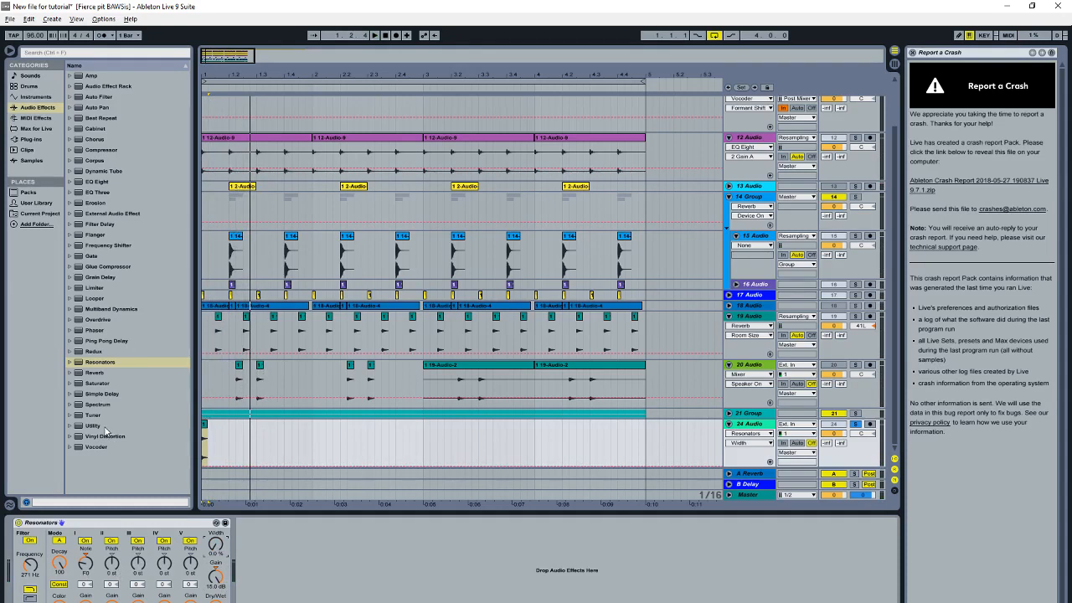
pyautogui.click(85, 601)
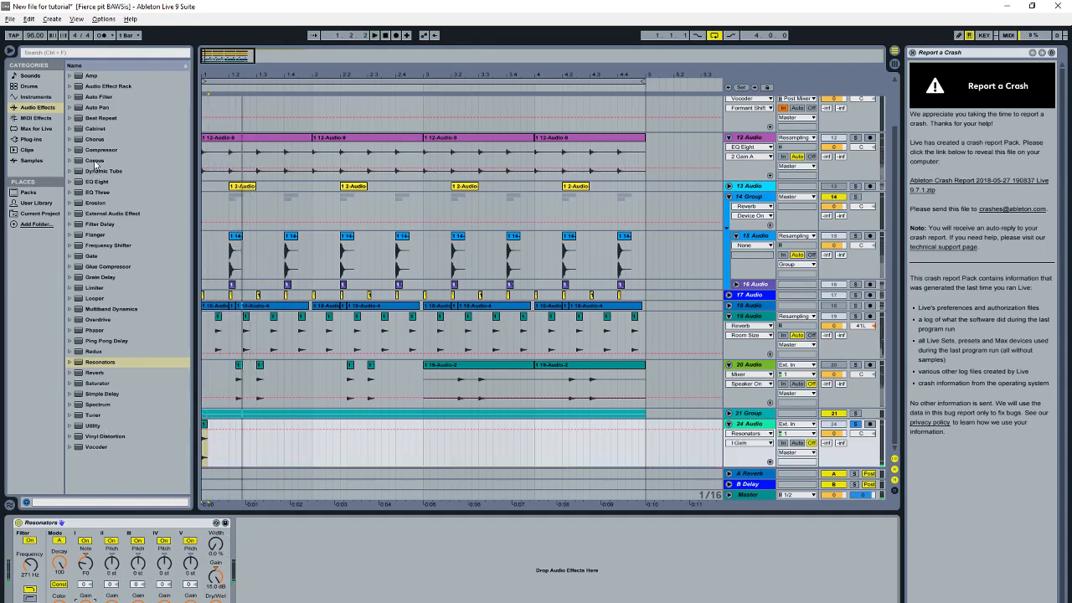
# Step: Add Corpus after Resonators on 24 Audio with the Beam resonance type, and lower its tune to 93.78 Hz during playback
pyautogui.moveTo(102, 162); pyautogui.dragTo(284, 593)
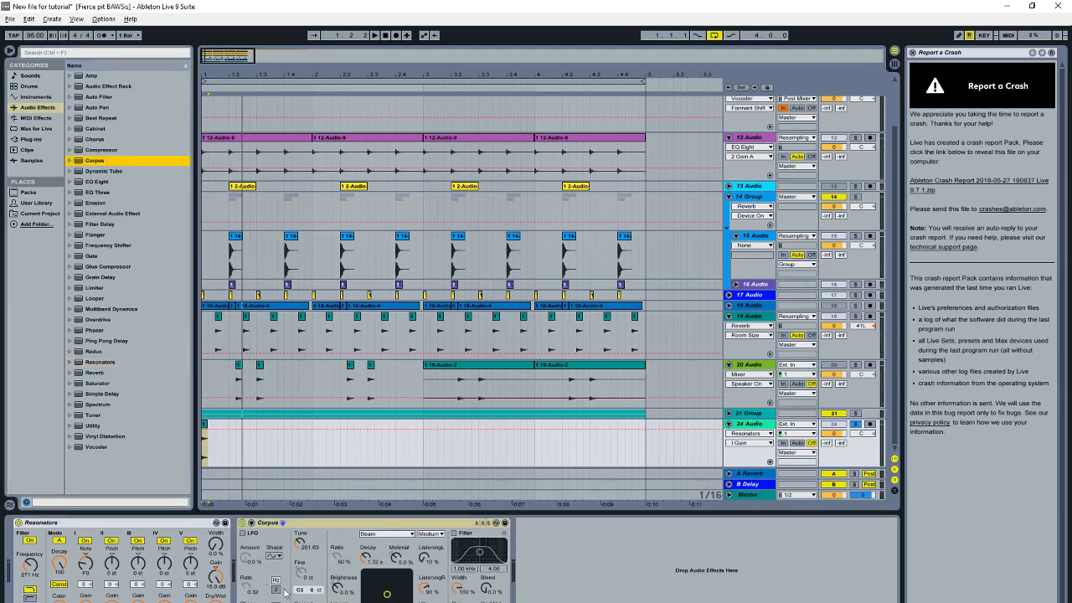
pyautogui.click(369, 534)
pyautogui.click(388, 545)
pyautogui.press('space')
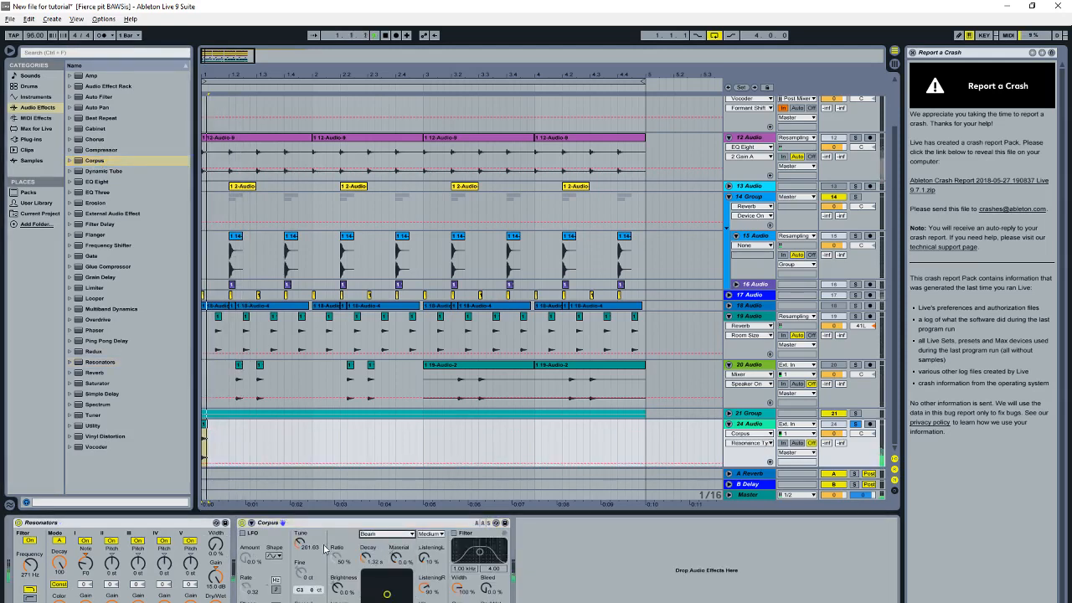
pyautogui.moveTo(300, 544); pyautogui.dragTo(300, 570)
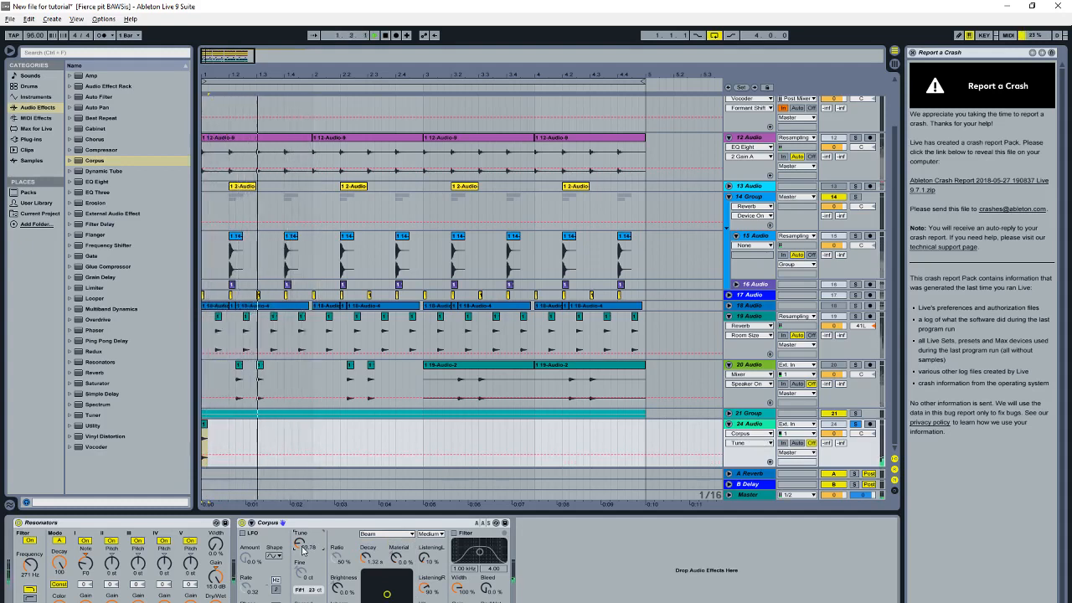
# Step: Lengthen the Corpus decay to 9.06 s, lower the right listening position to 0 %, and adjust the hit position
pyautogui.moveTo(366, 559); pyautogui.dragTo(366, 536)
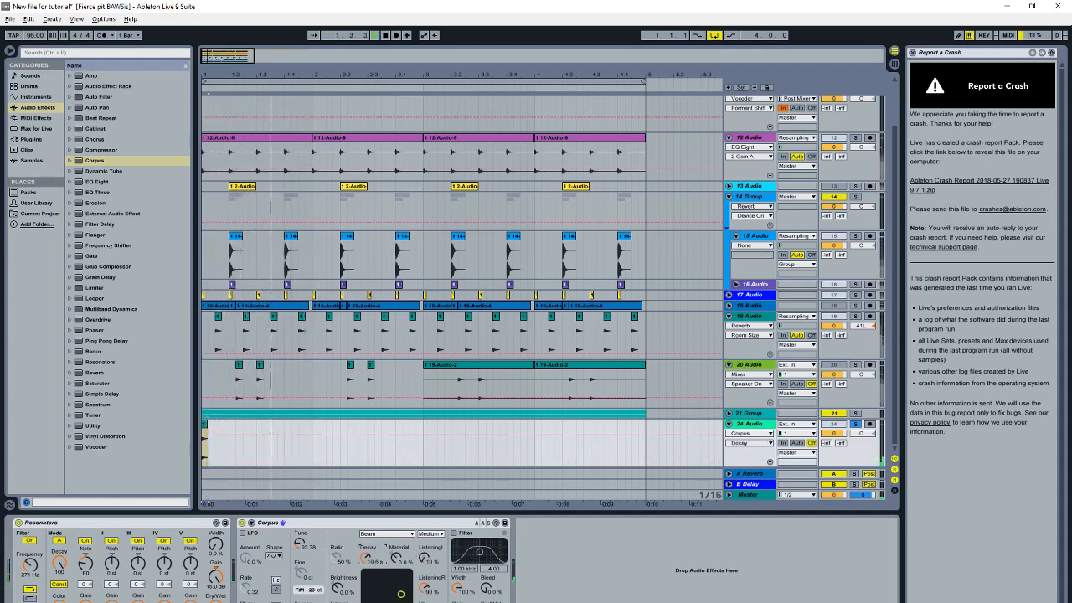
pyautogui.press('space')
pyautogui.press('space')
pyautogui.moveTo(426, 592); pyautogui.dragTo(426, 602)
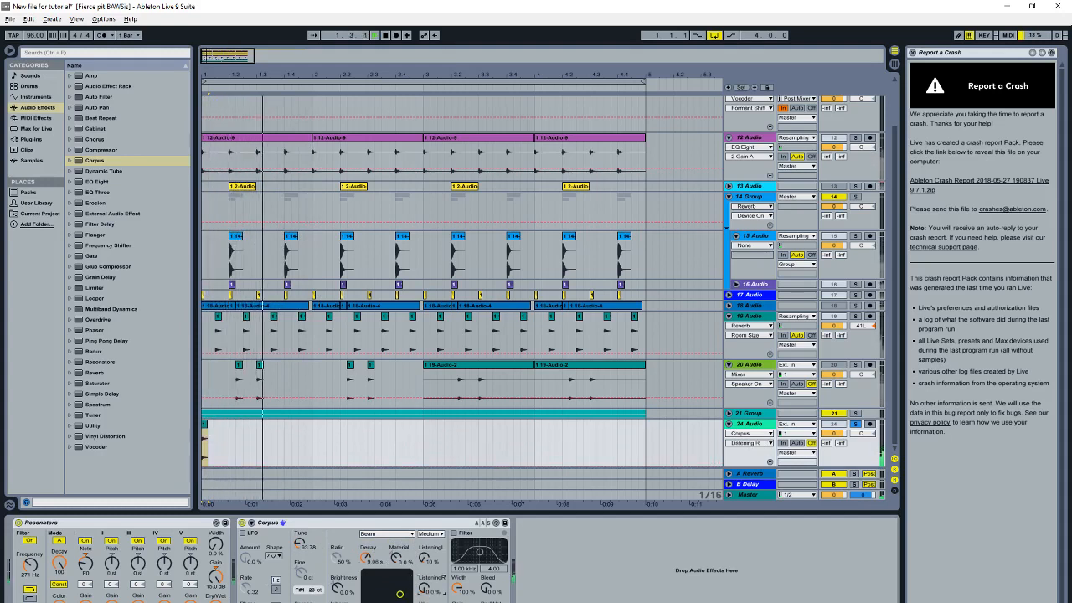
pyautogui.click(425, 602)
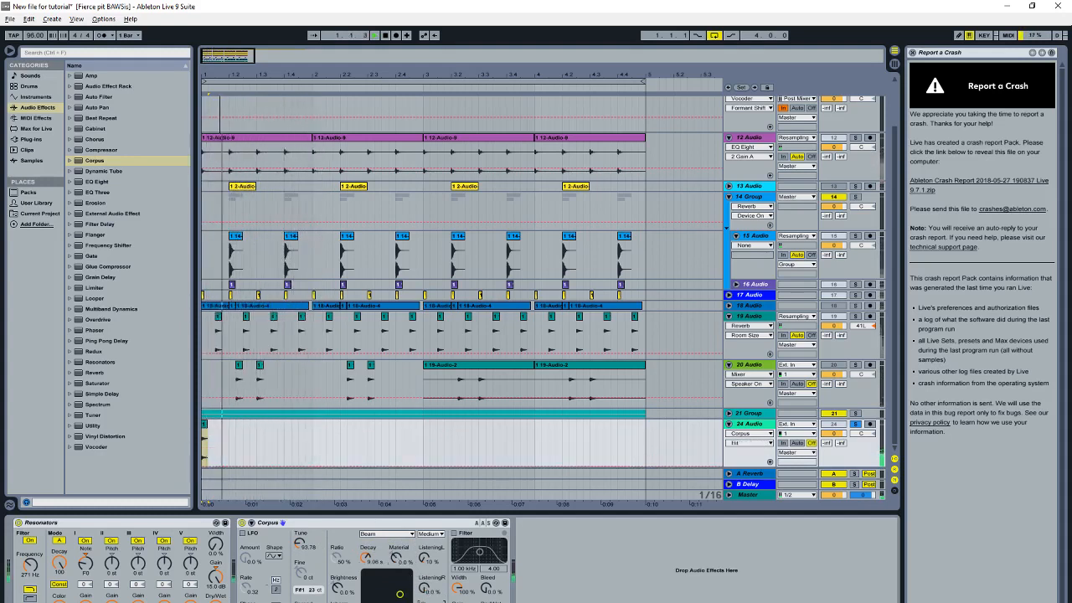
# Step: Raise the Corpus material to 100 % and adjust its brightness, replaying the clip after each change
pyautogui.moveTo(396, 561); pyautogui.dragTo(396, 536)
pyautogui.press('space')
pyautogui.press('space')
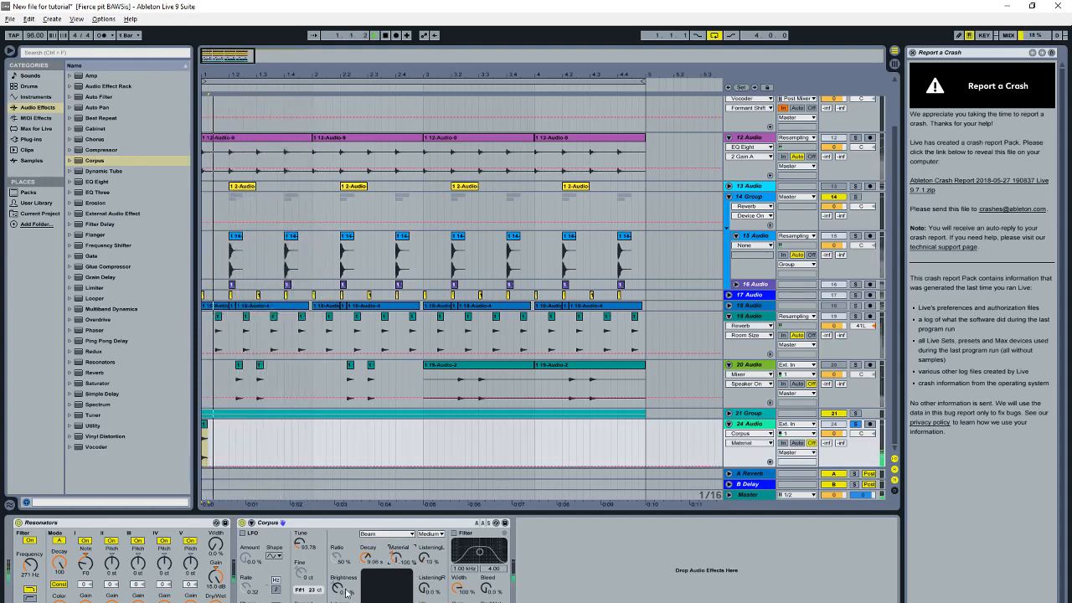
pyautogui.moveTo(336, 587); pyautogui.dragTo(337, 602)
pyautogui.press('space')
pyautogui.press('space')
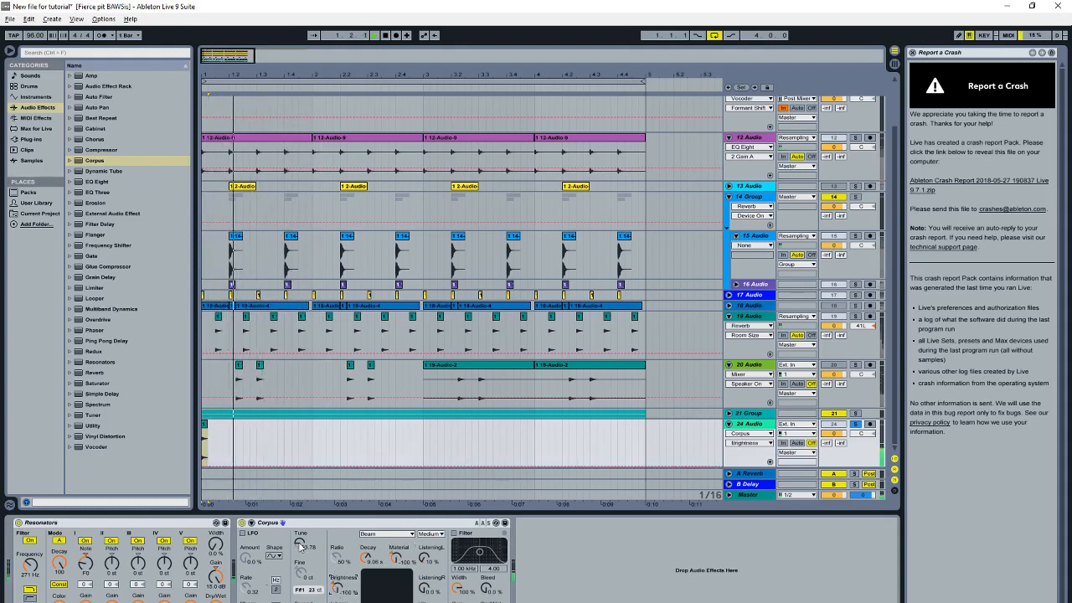
# Step: Lower the Corpus tune to E1 14 ct and replay the clip from the start
pyautogui.moveTo(299, 544); pyautogui.dragTo(299, 565)
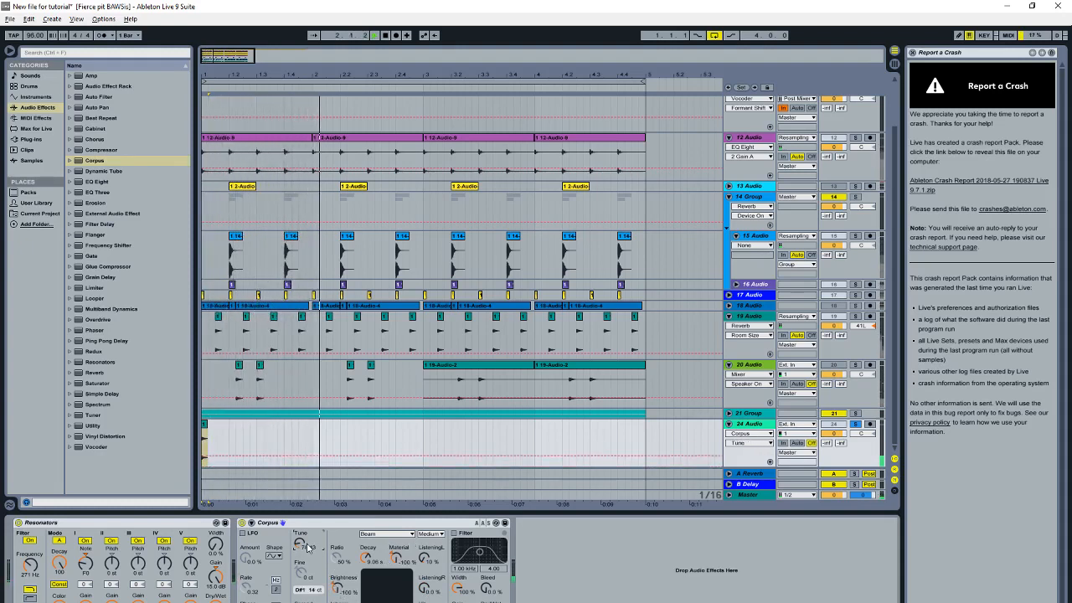
pyautogui.press('space')
pyautogui.press('space')
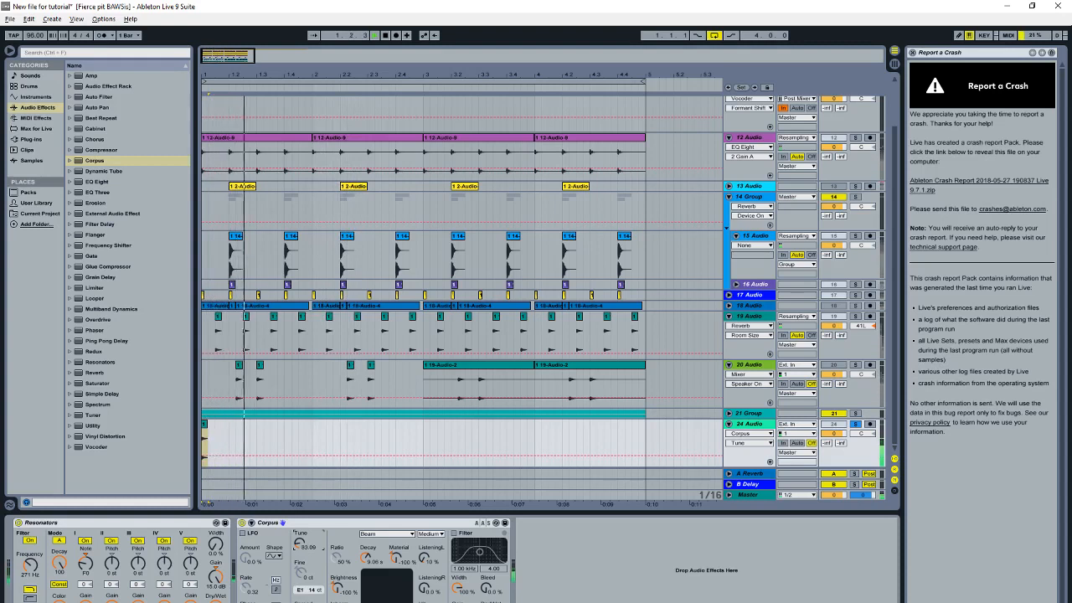
# Step: Enable the Corpus filter on 24 Audio and set it to 191 Hz with a resonance of 5.14
pyautogui.click(453, 534)
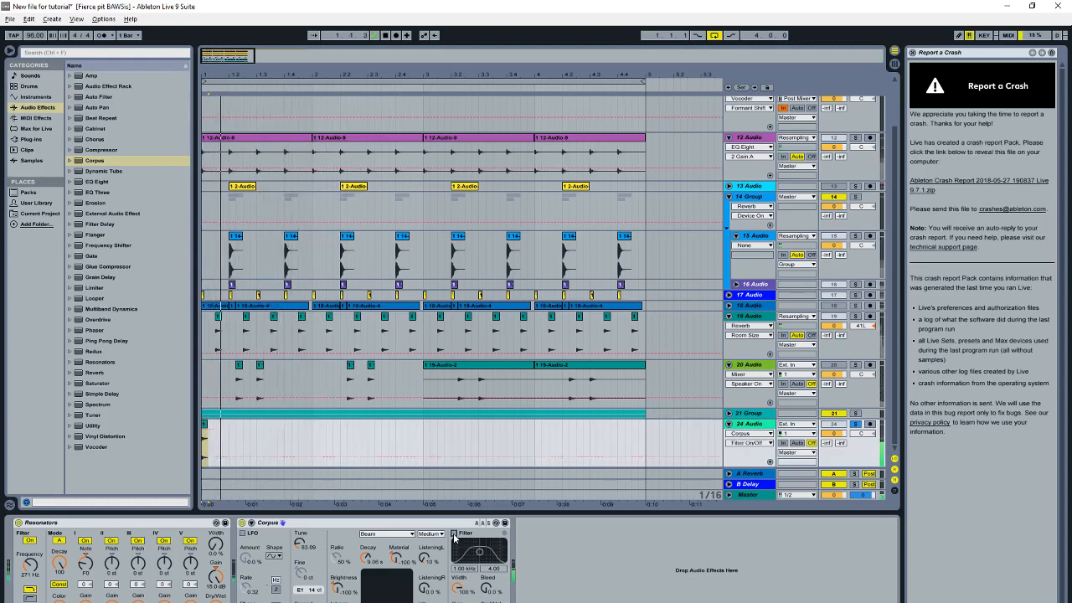
pyautogui.moveTo(479, 552); pyautogui.dragTo(454, 550)
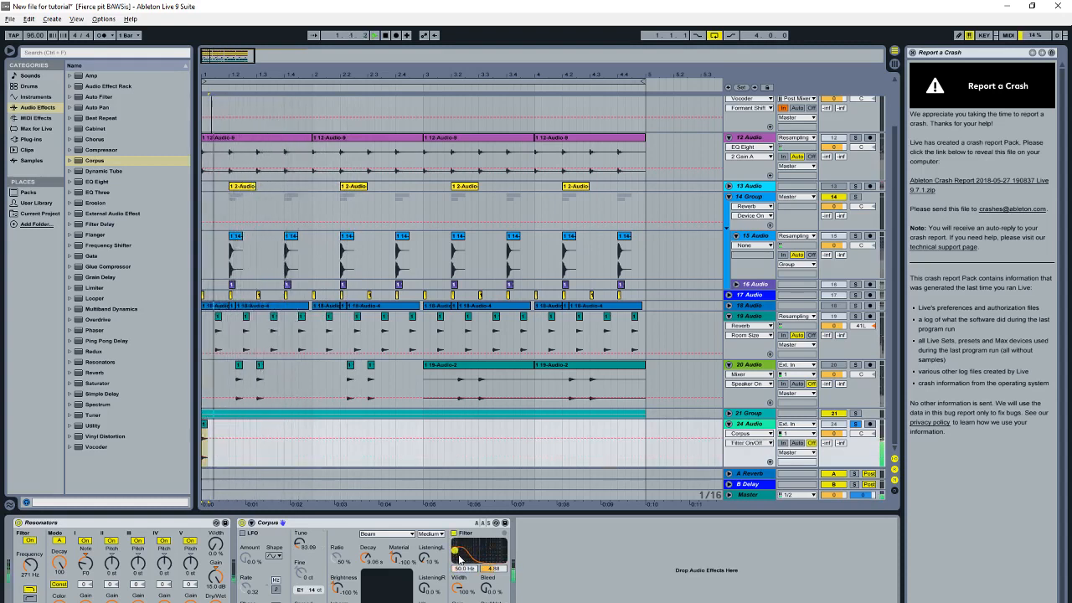
pyautogui.moveTo(459, 560); pyautogui.dragTo(465, 549)
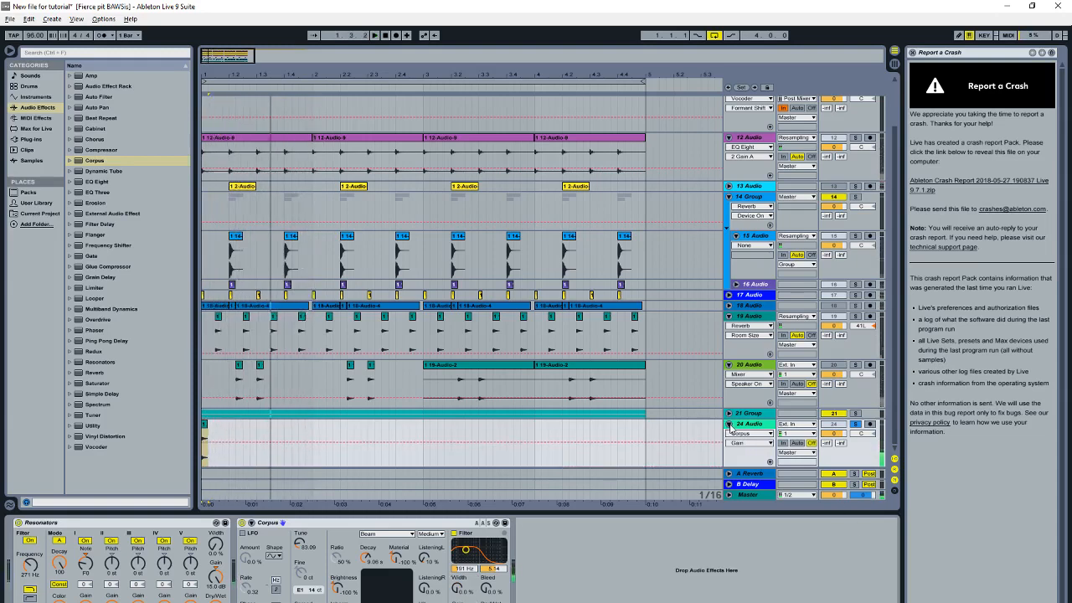
# Step: Add an audio track below 24 Audio, set its input to Resampling with monitoring In, and arm it for recording
pyautogui.hotkey('ctrl', 't')
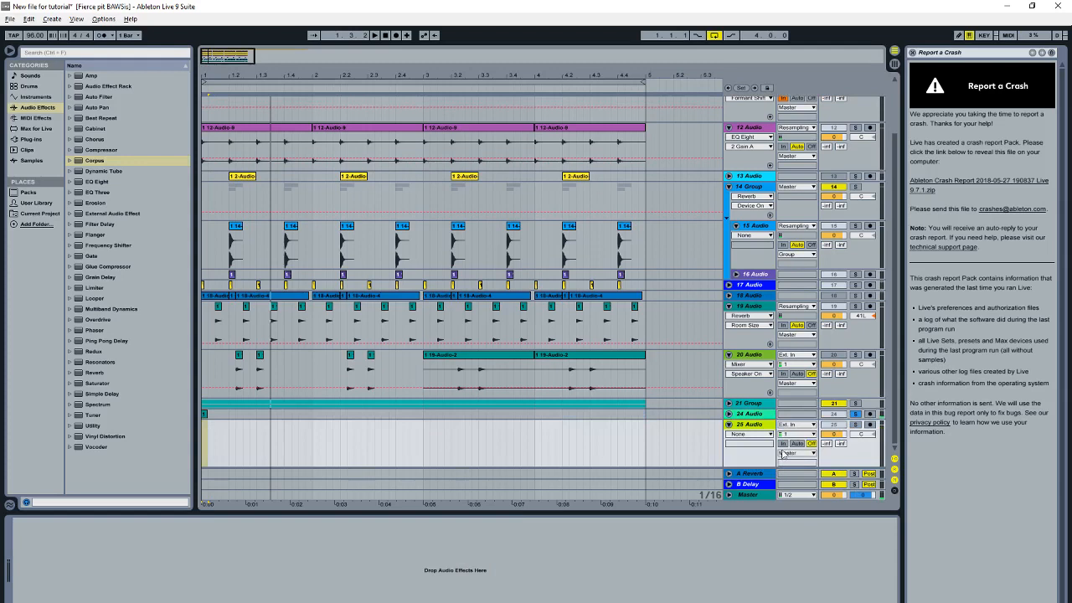
pyautogui.click(785, 444)
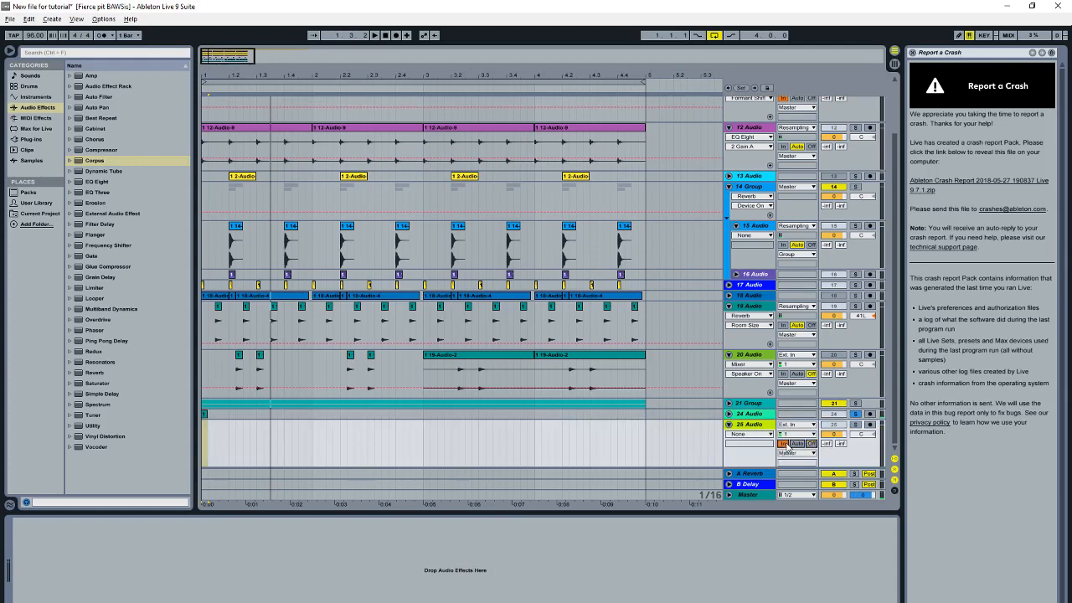
pyautogui.click(869, 425)
pyautogui.click(804, 425)
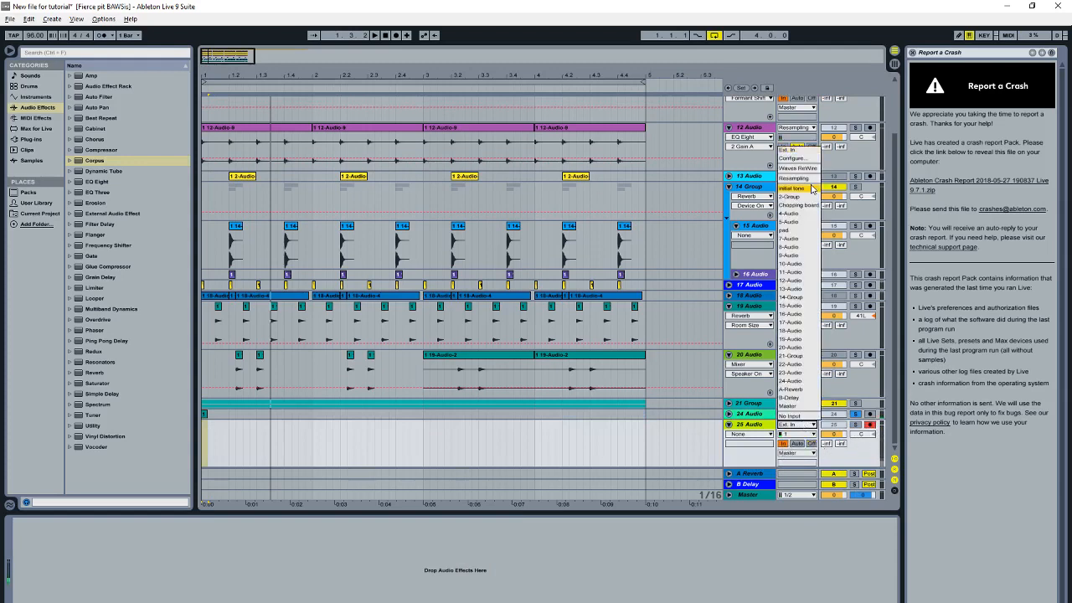
pyautogui.click(800, 178)
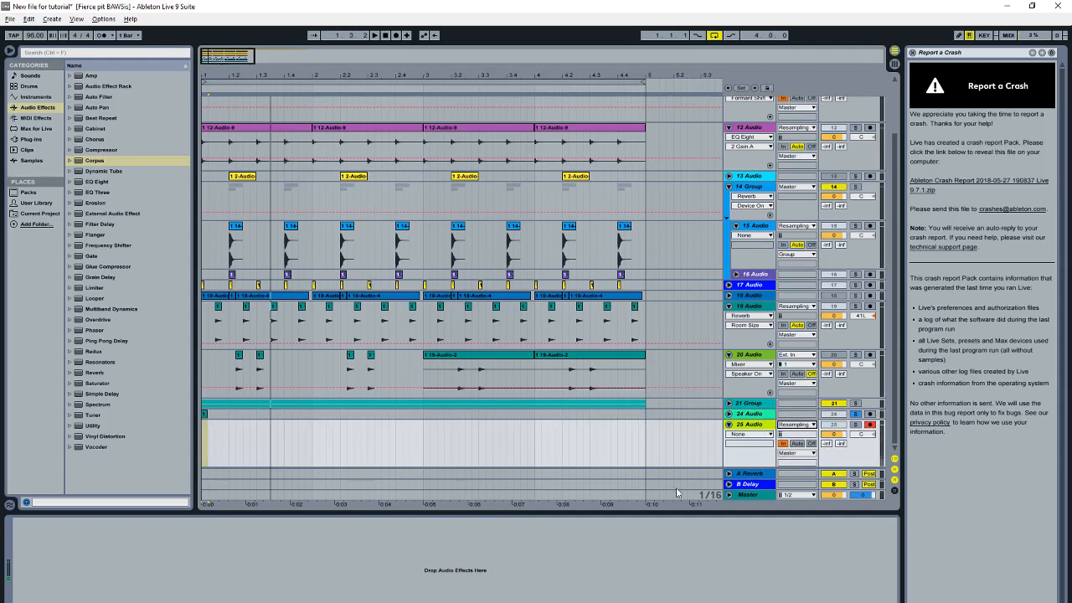
# Step: Record the soloed 24 Audio sound onto 25 Audio for just over two bars, then set monitoring to Auto and unsolo 24 Audio
pyautogui.click(396, 36)
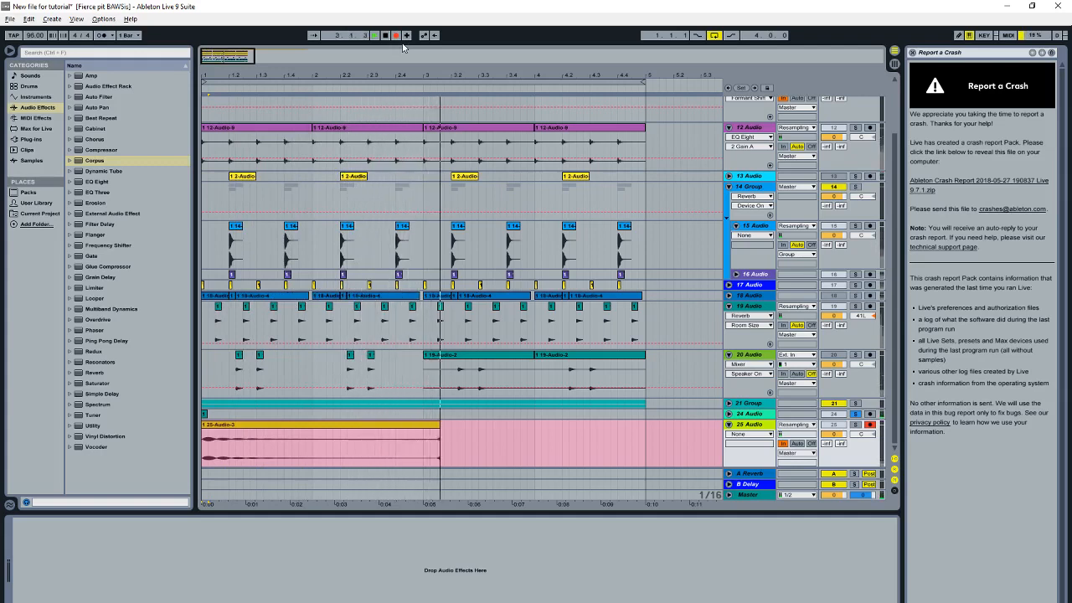
pyautogui.press('space')
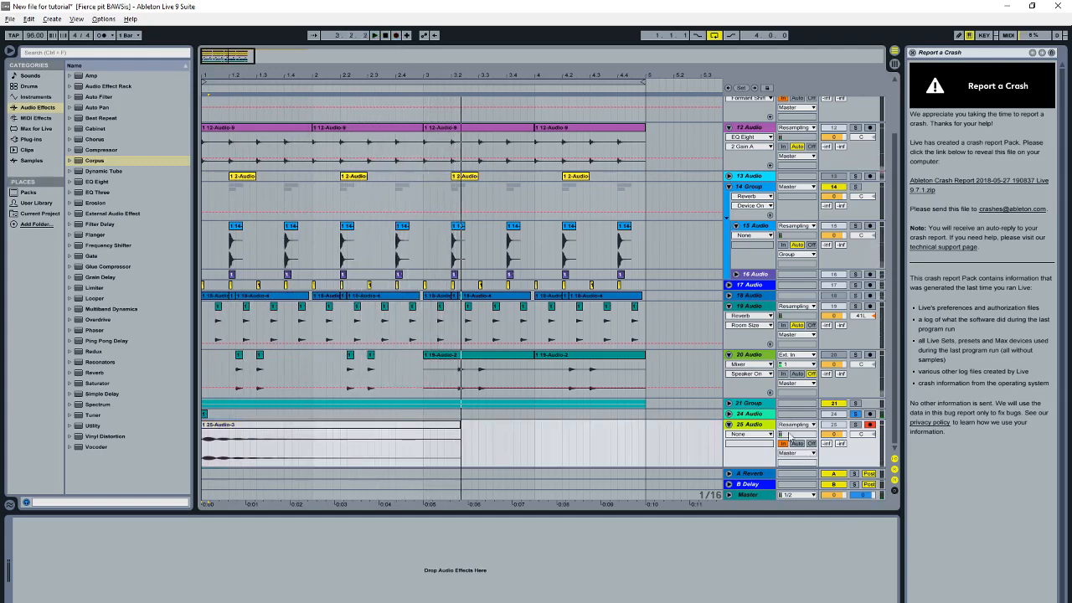
pyautogui.click(797, 444)
pyautogui.click(855, 414)
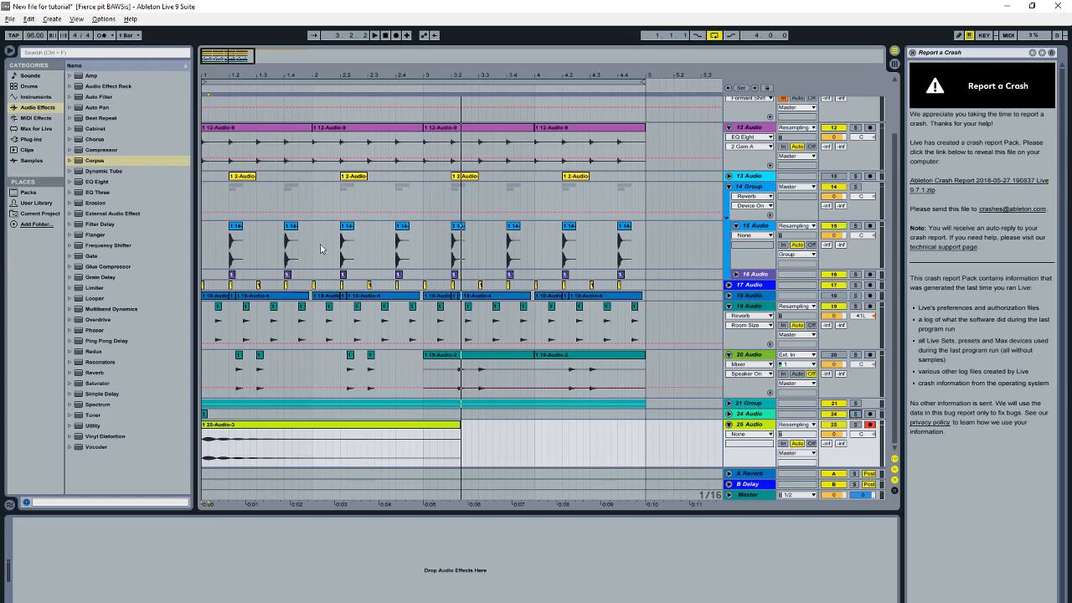
# Step: Move the recorded clip on 25 Audio to start shortly after beat 1.2 and set the adaptive grid to Narrowest
pyautogui.moveTo(232, 74); pyautogui.dragTo(223, 93)
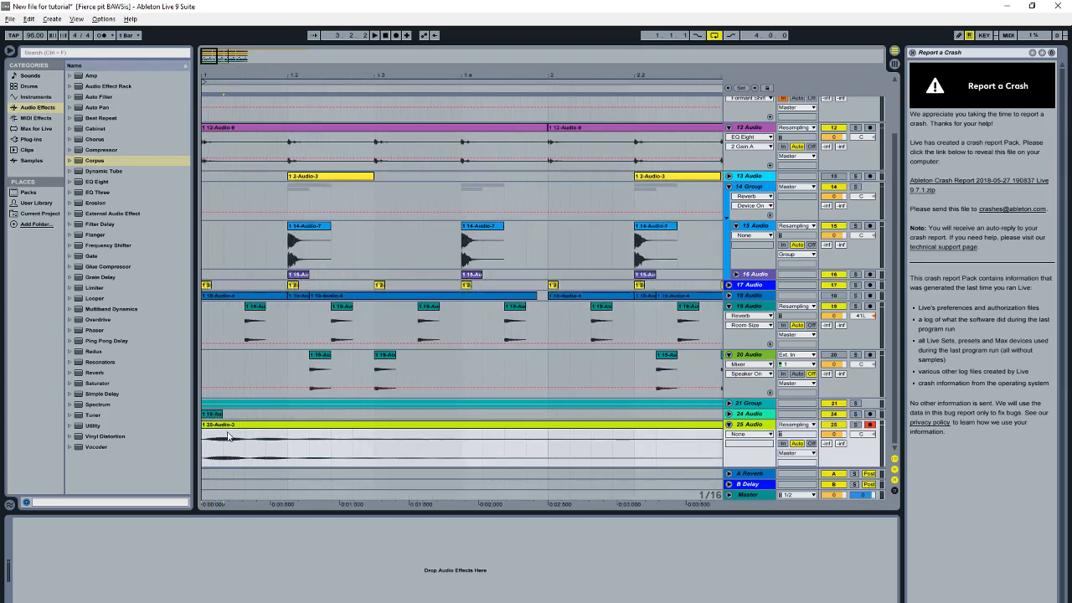
pyautogui.moveTo(229, 427); pyautogui.dragTo(318, 429)
pyautogui.rightClick(312, 443)
pyautogui.click(364, 386)
# Step: Split the 25 Audio clip after its first swell, delete the remainder, and copy the short clip to just before beat 1.3
pyautogui.click(351, 446)
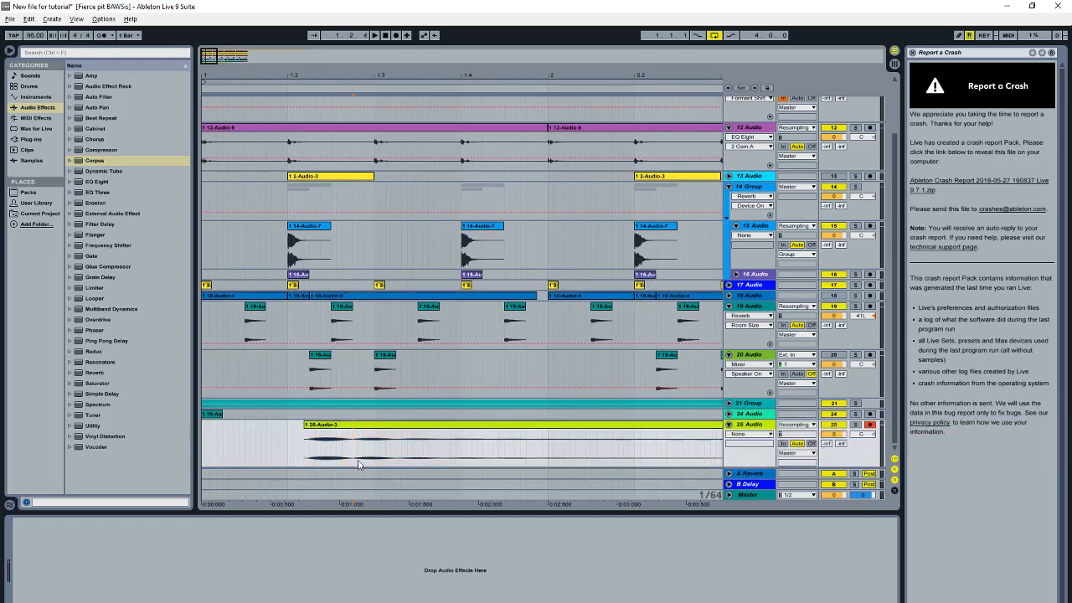
pyautogui.hotkey('ctrl', 'e')
pyautogui.click(428, 426)
pyautogui.press('Delete')
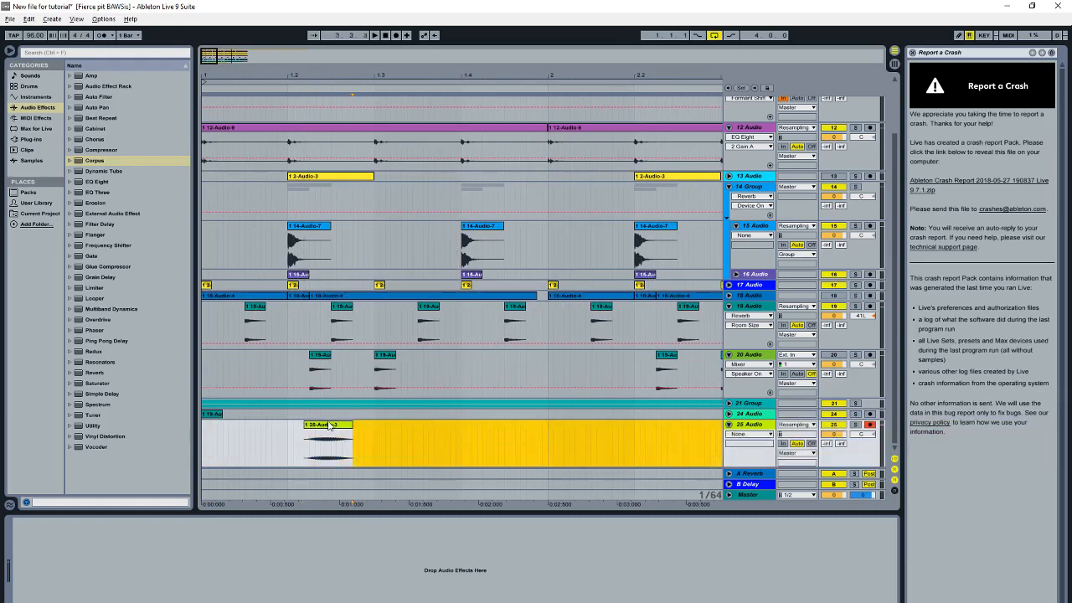
pyautogui.moveTo(329, 427); pyautogui.dragTo(395, 427)
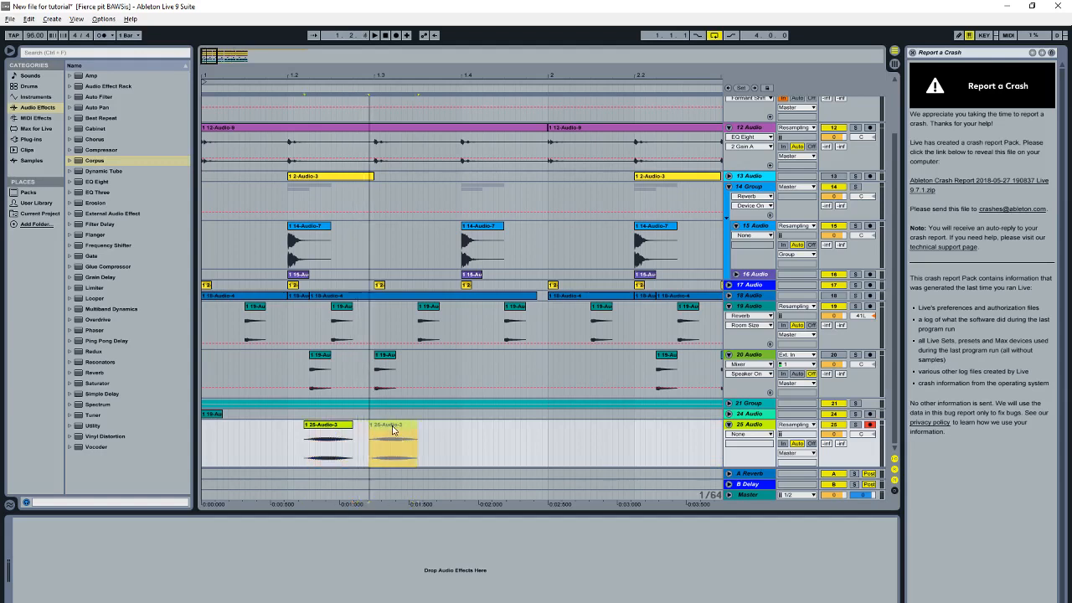
pyautogui.click(311, 458)
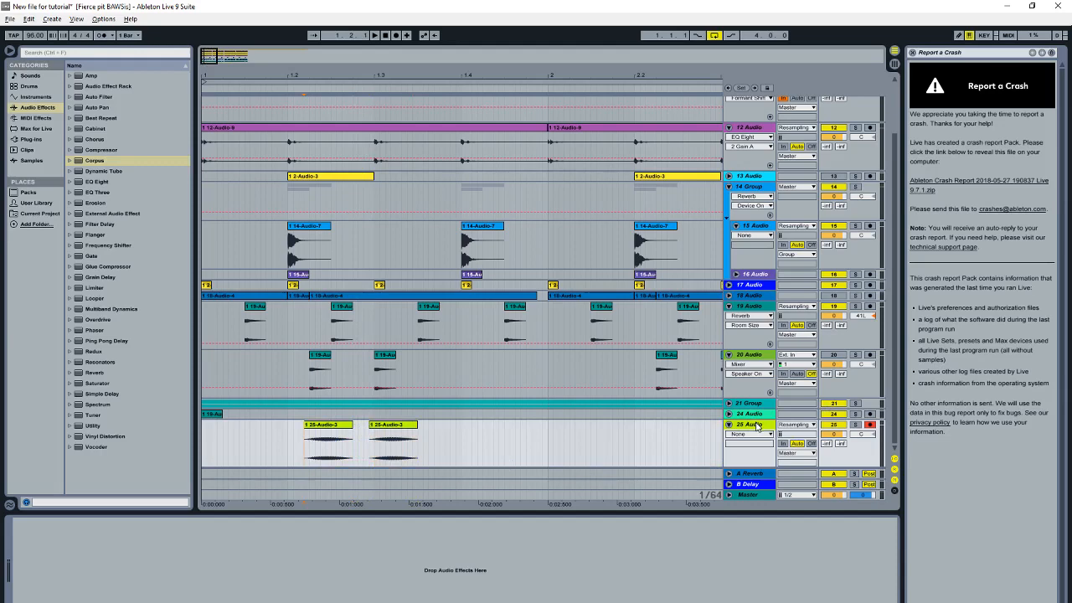
# Step: Set the fixed grid to 1 Bar and duplicate the first bar of 25 Audio into bars 2 and 3
pyautogui.click(445, 515)
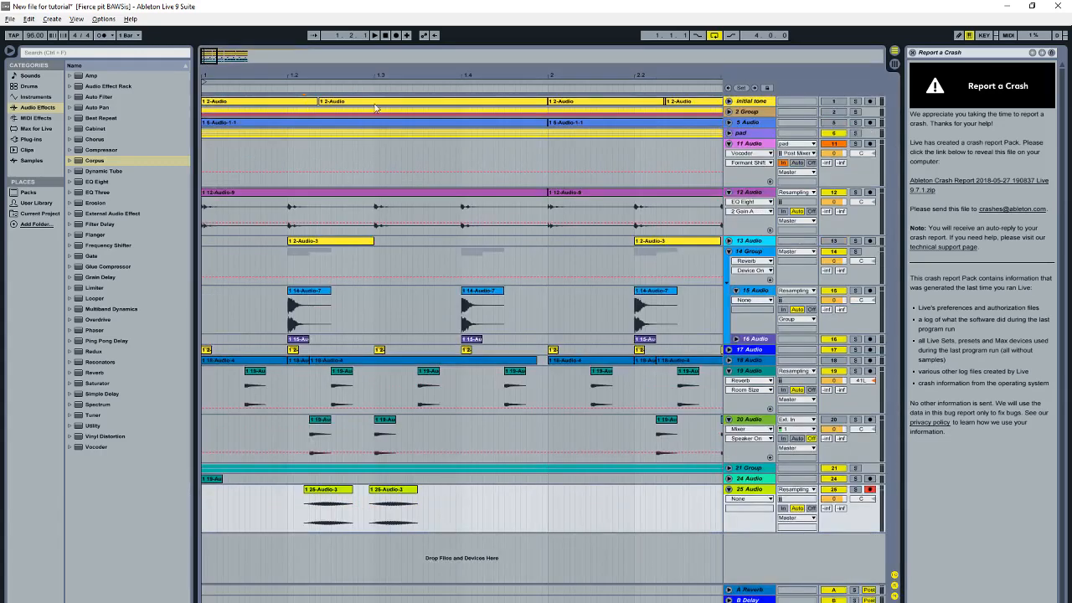
pyautogui.moveTo(365, 77); pyautogui.dragTo(255, 72)
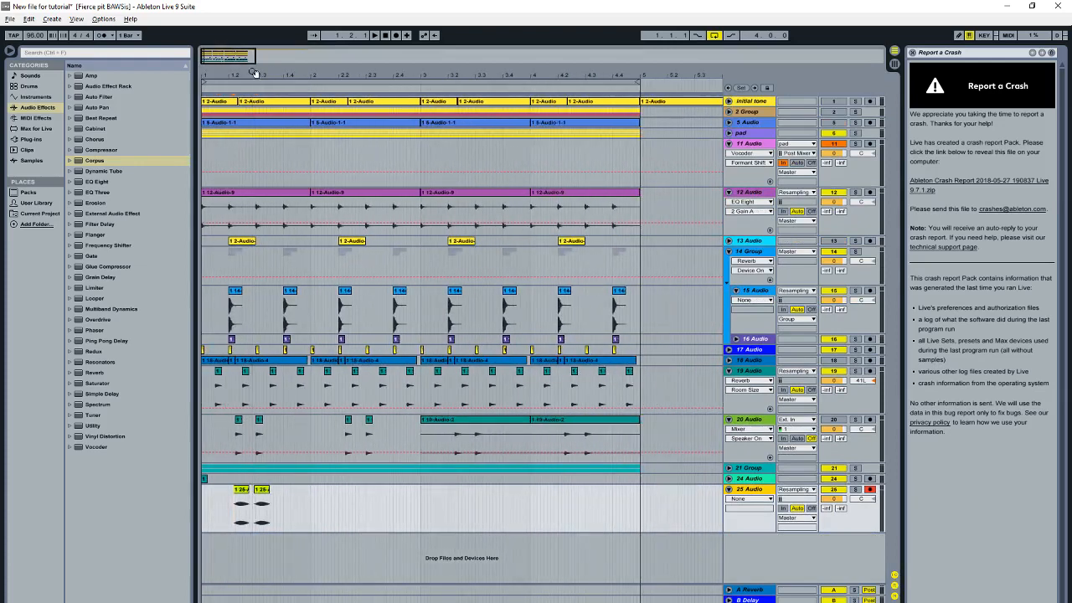
pyautogui.rightClick(323, 504)
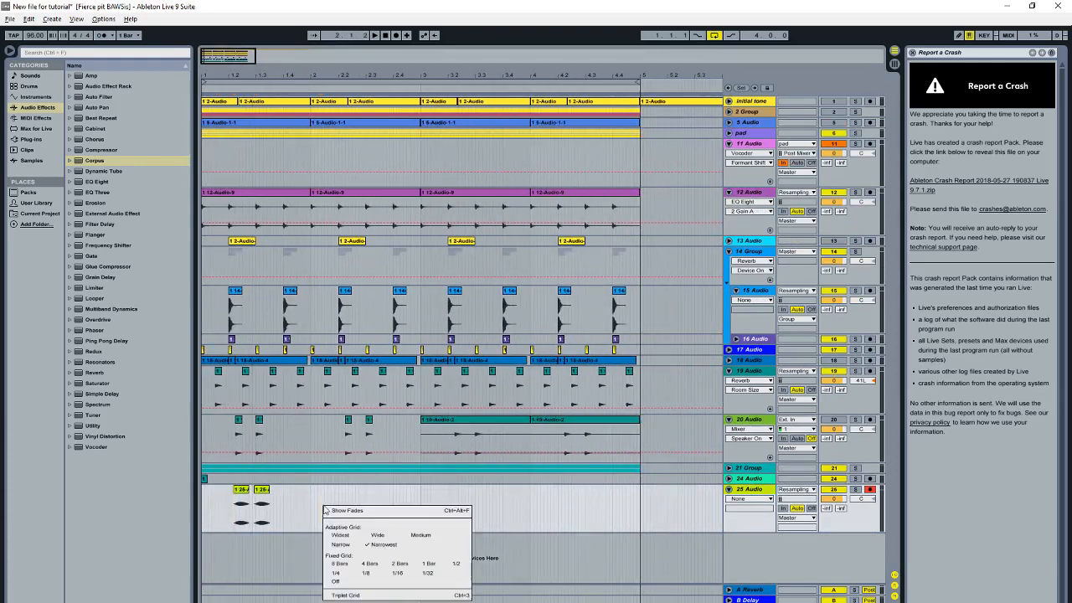
pyautogui.click(396, 566)
pyautogui.rightClick(328, 514)
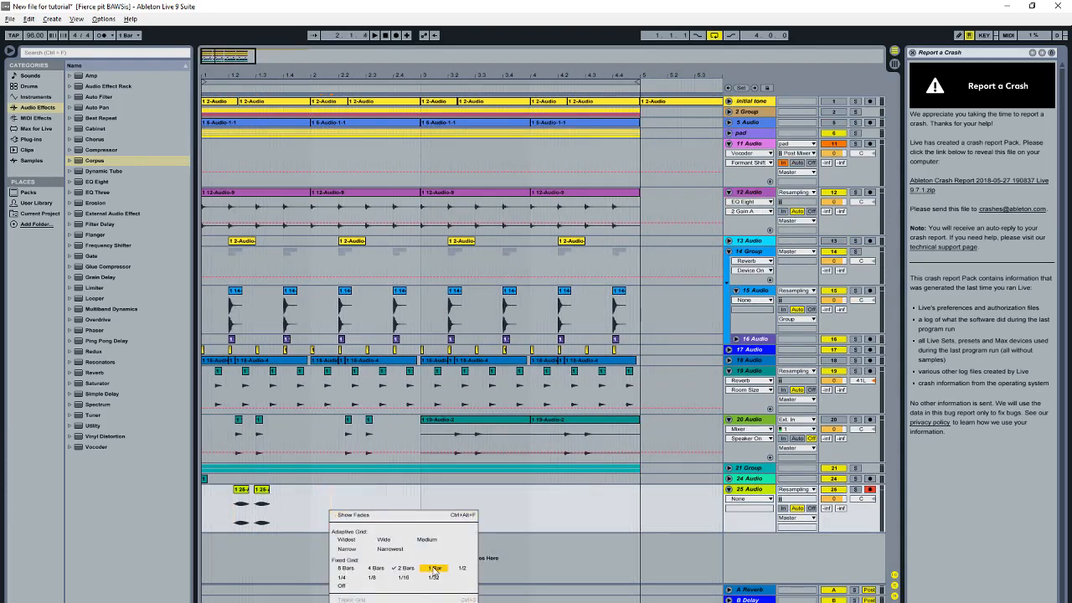
pyautogui.click(433, 567)
pyautogui.moveTo(308, 505); pyautogui.dragTo(145, 504)
pyautogui.hotkey('ctrl', 'd')
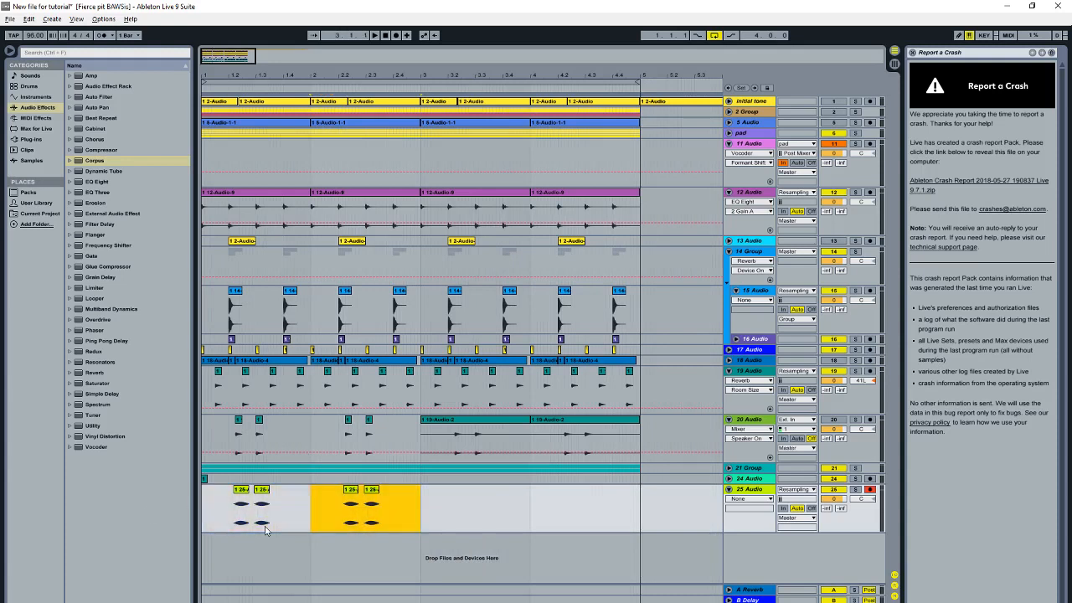
pyautogui.hotkey('ctrl', 'd')
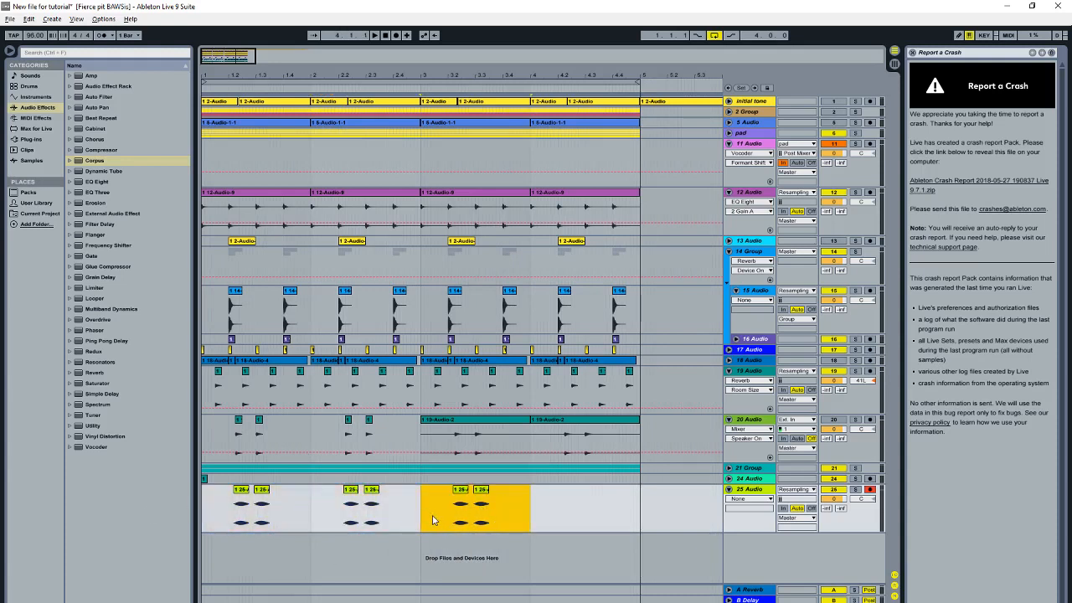
# Step: Consolidate bar 3 of 25 Audio into one clip, transpose it by -2 st, and set its warp mode to Complex Pro
pyautogui.hotkey('ctrl', 'j')
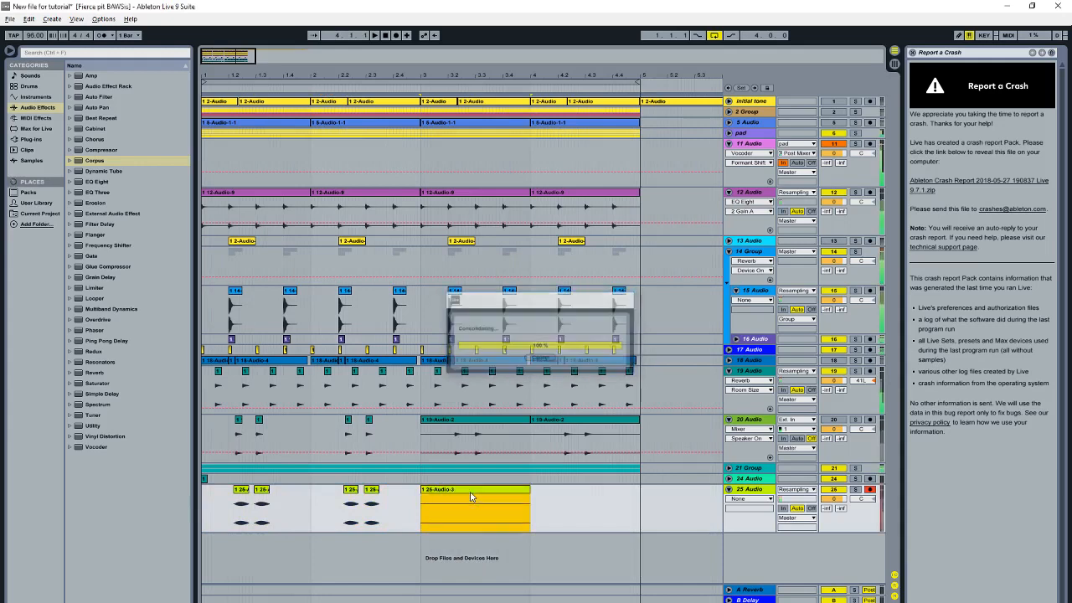
pyautogui.doubleClick(471, 496)
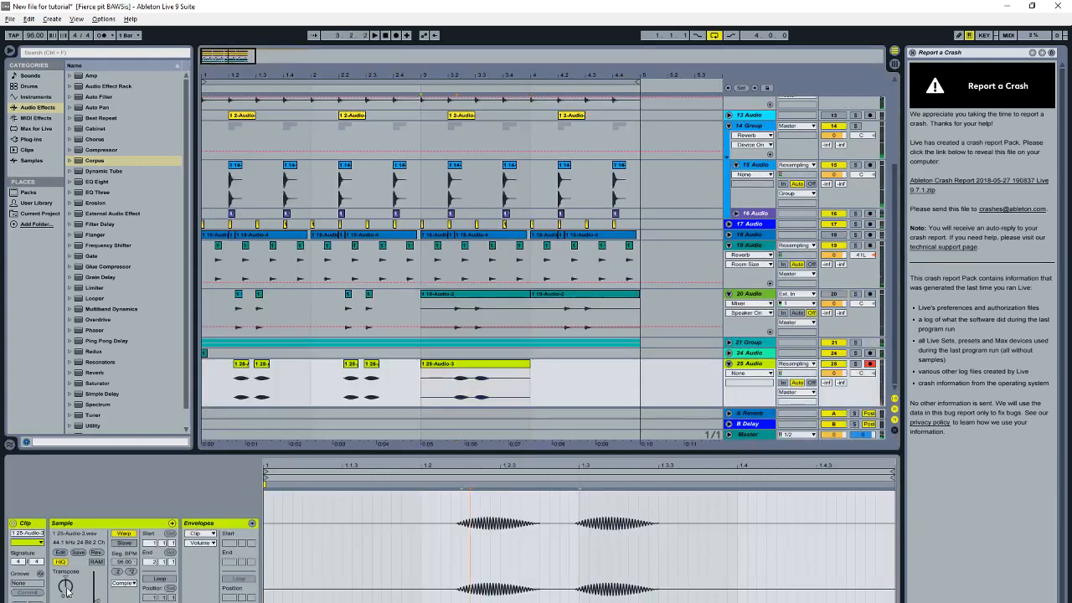
pyautogui.click(124, 583)
pyautogui.click(126, 602)
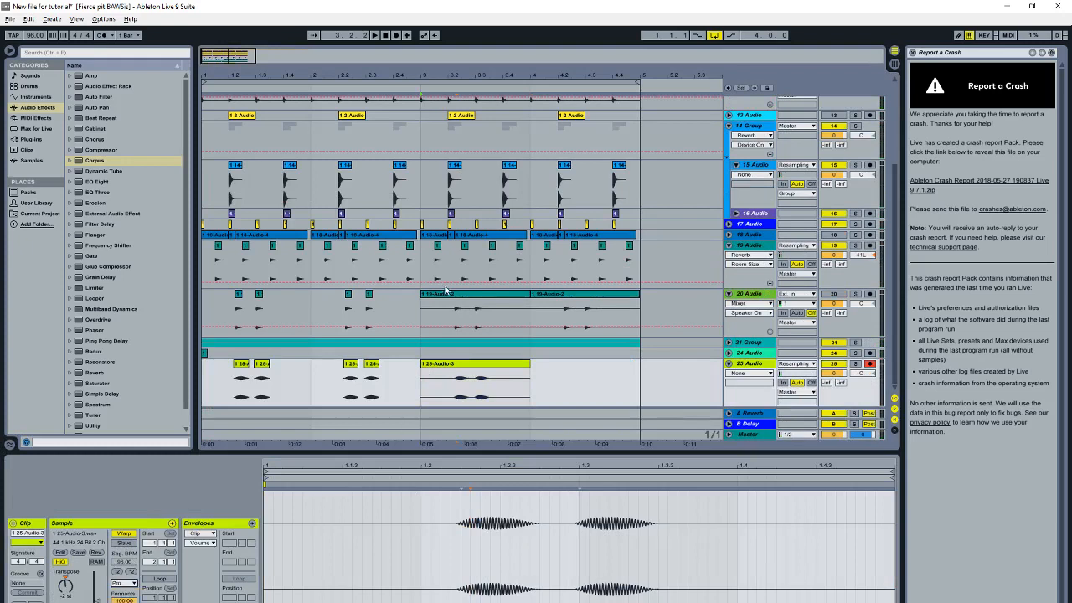
# Step: Duplicate the transposed 25 Audio clip into bar 4 and play the loop from the start
pyautogui.click(450, 371)
pyautogui.hotkey('ctrl', 'd')
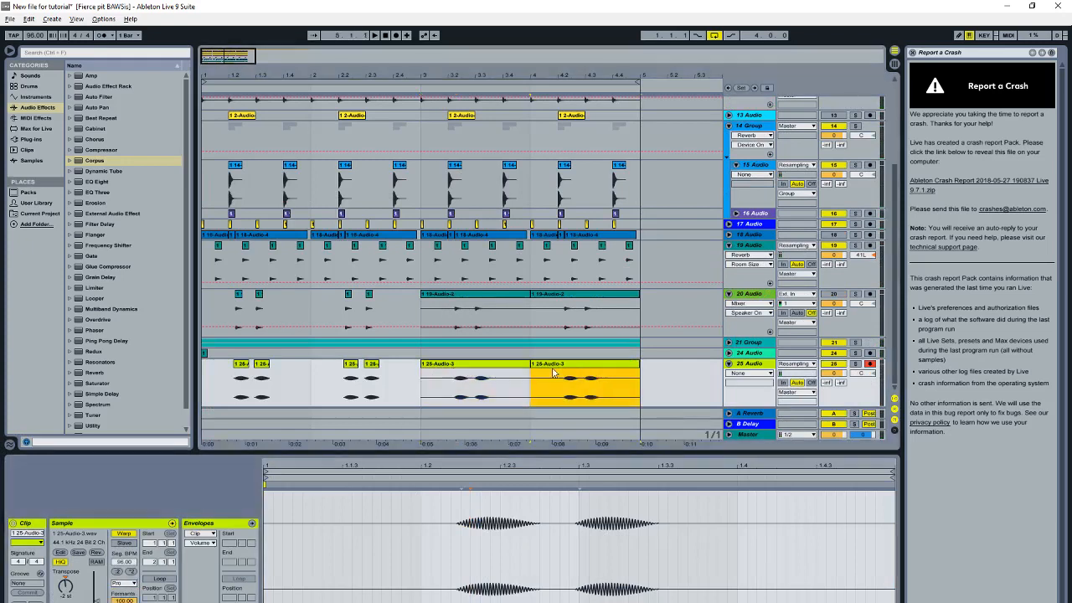
pyautogui.click(212, 381)
pyautogui.press('space')
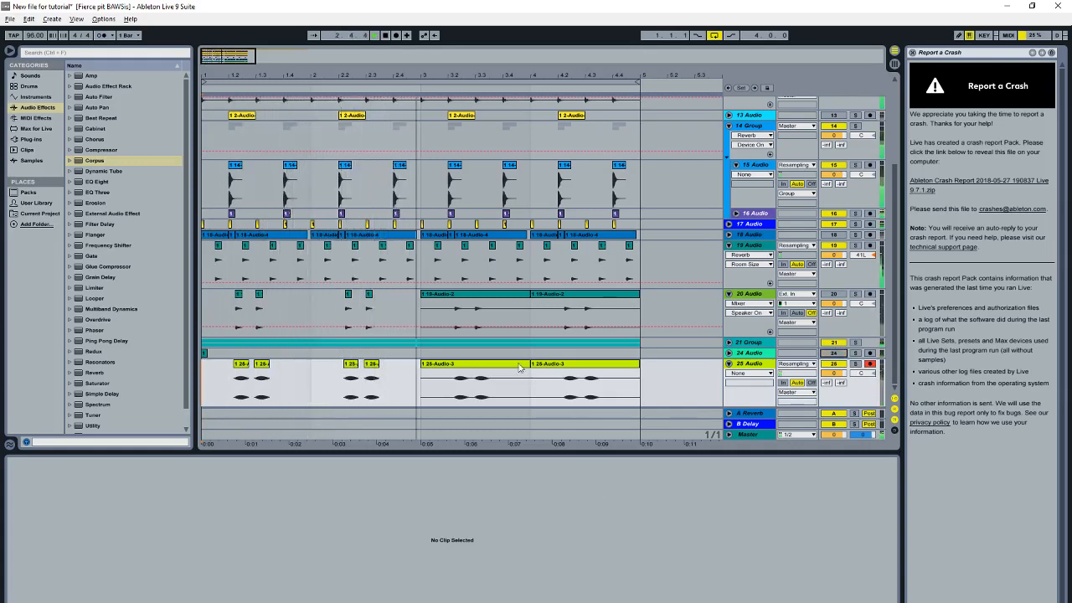
# Step: Add Utility to 25 Audio, lower its gain to -4.44 dB, and adjust its stereo width during playback
pyautogui.click(758, 365)
pyautogui.click(94, 425)
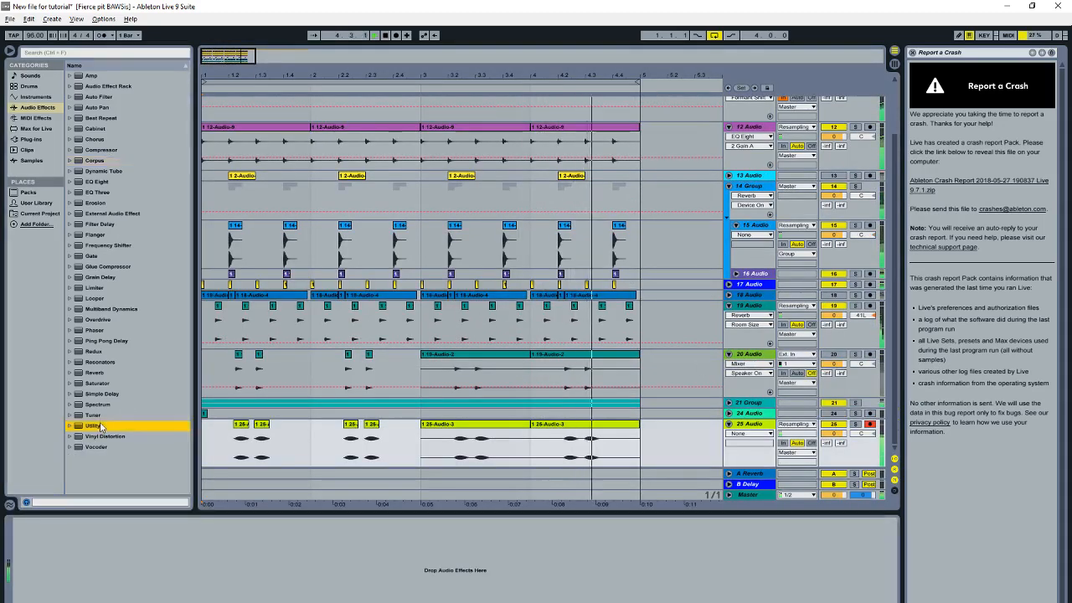
pyautogui.doubleClick(100, 426)
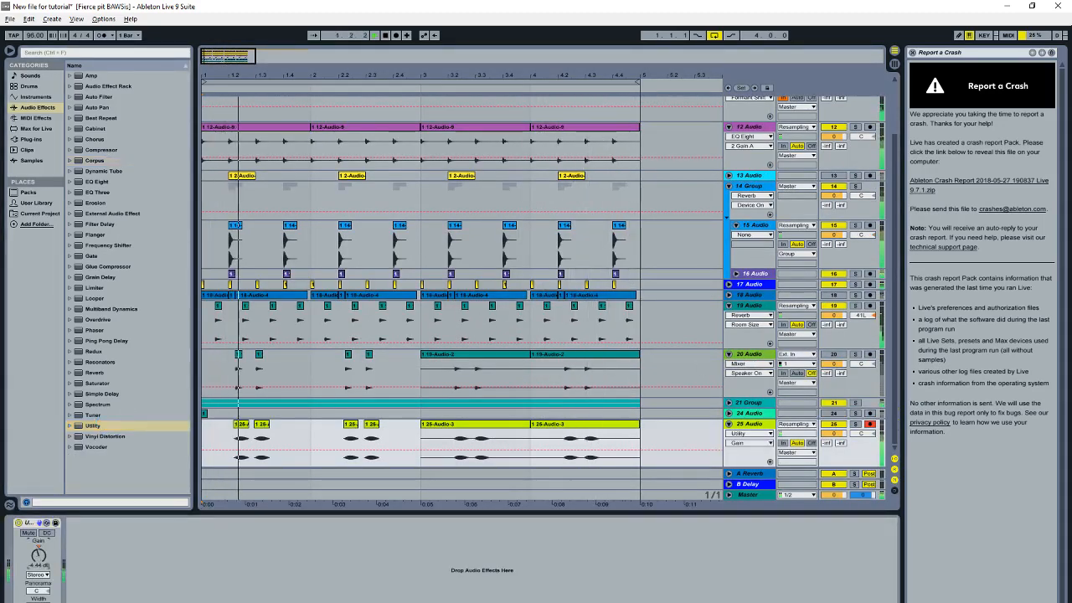
pyautogui.click(37, 596)
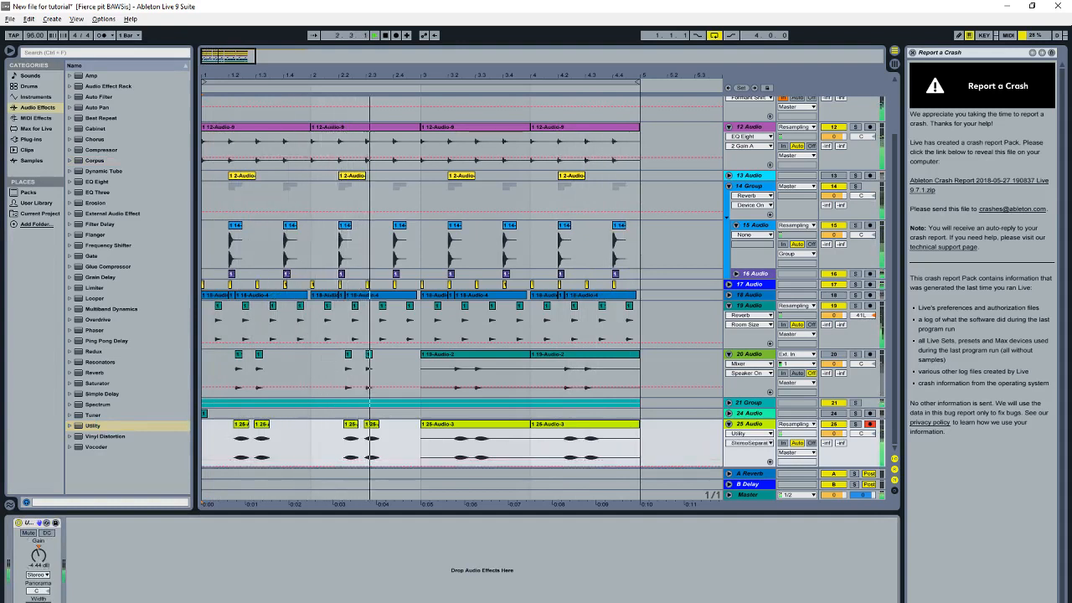
# Step: Disarm 25 Audio and fold tracks 19 Audio, 20 Audio and 14 Group
pyautogui.click(870, 424)
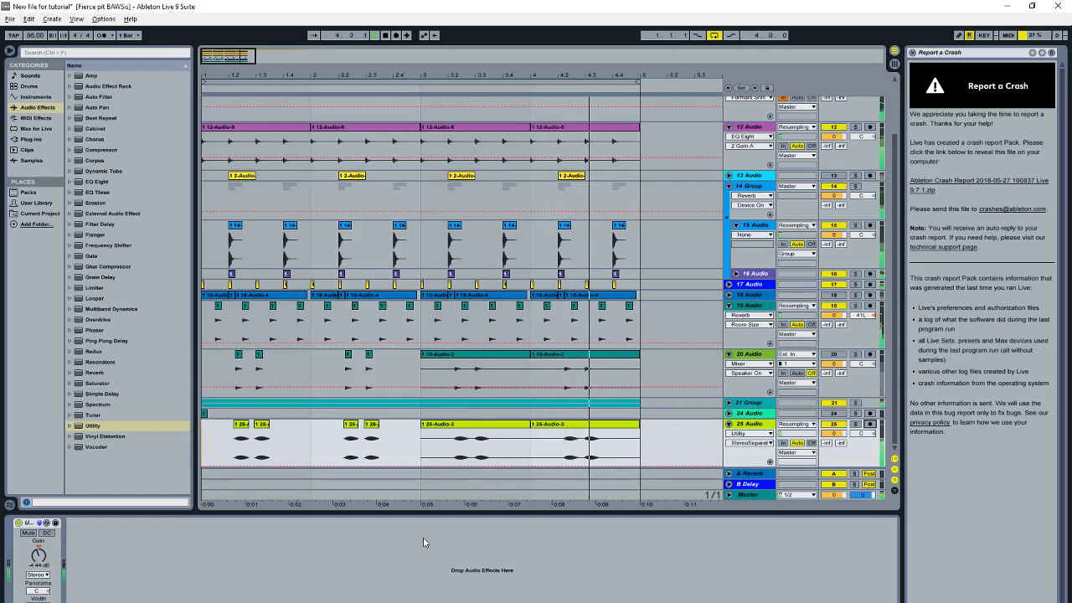
pyautogui.click(733, 357)
pyautogui.scroll(3, 727, 240)
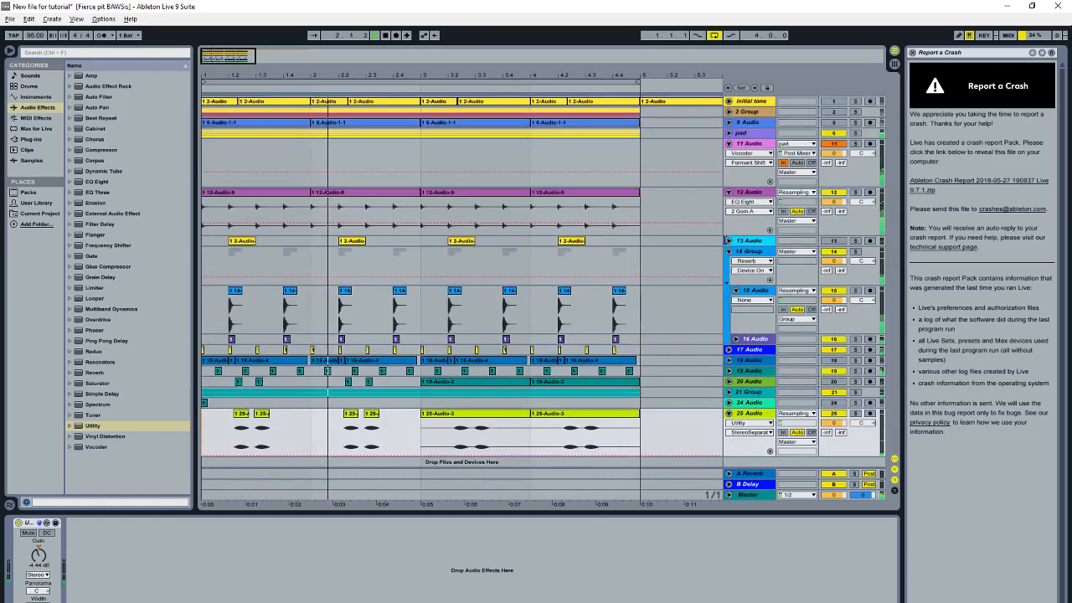
pyautogui.click(728, 251)
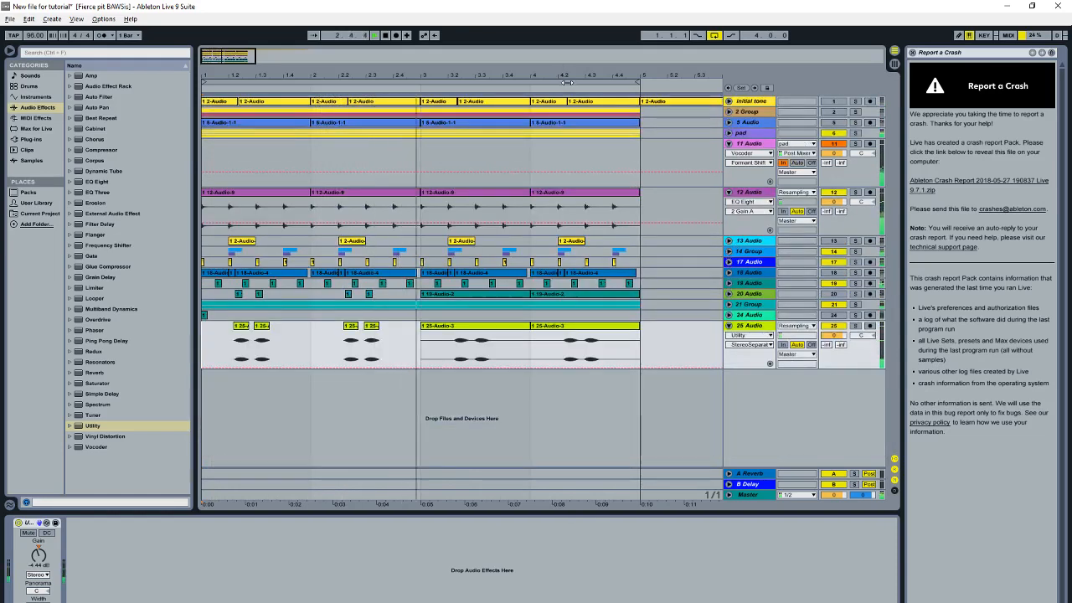
# Step: Switch to OBS Studio
pyautogui.moveTo(569, 77); pyautogui.dragTo(423, 76)
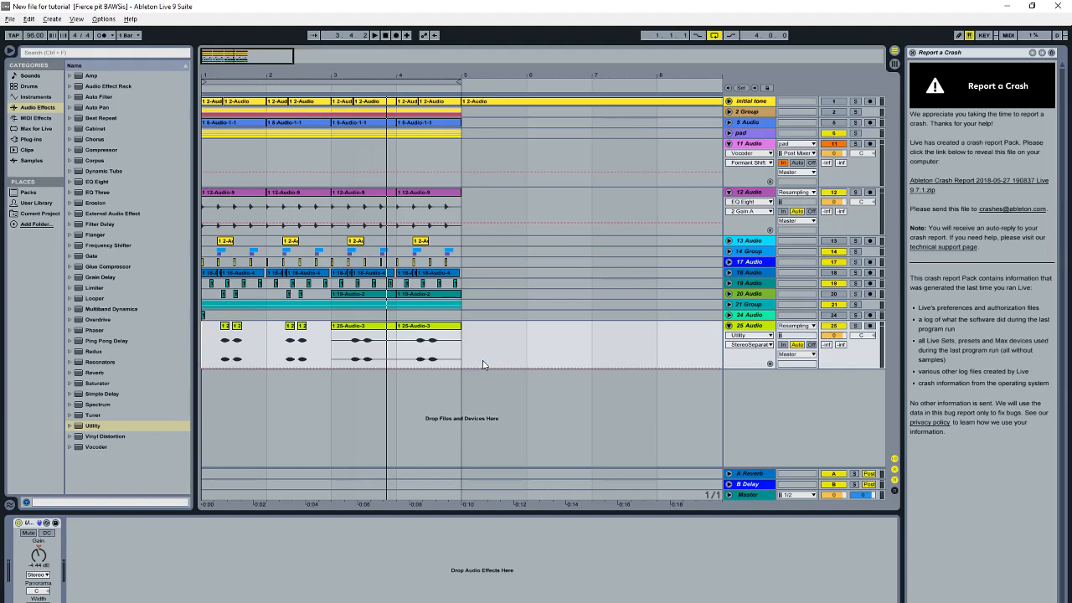
pyautogui.hotkey('alt', 'Tab')
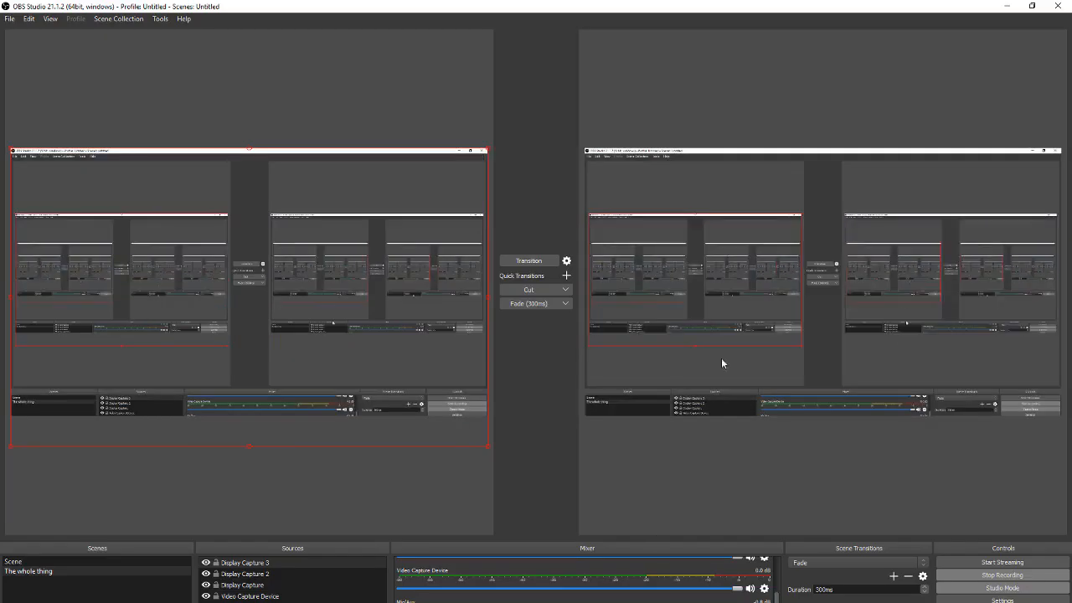